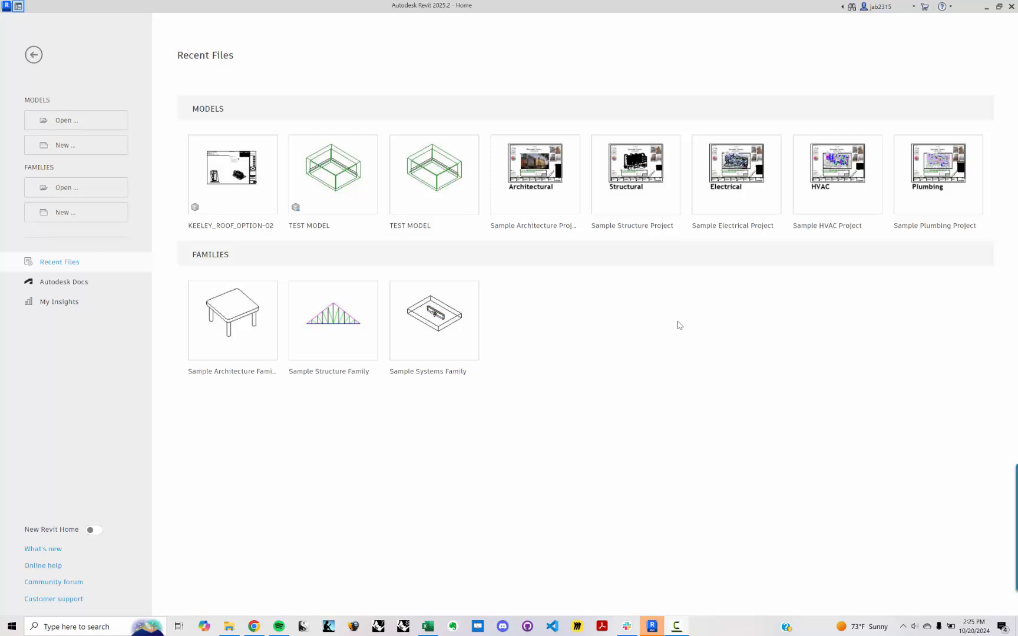
# Create a new project model based on the Imperial Multi-discipline template.
pyautogui.click(61, 145)
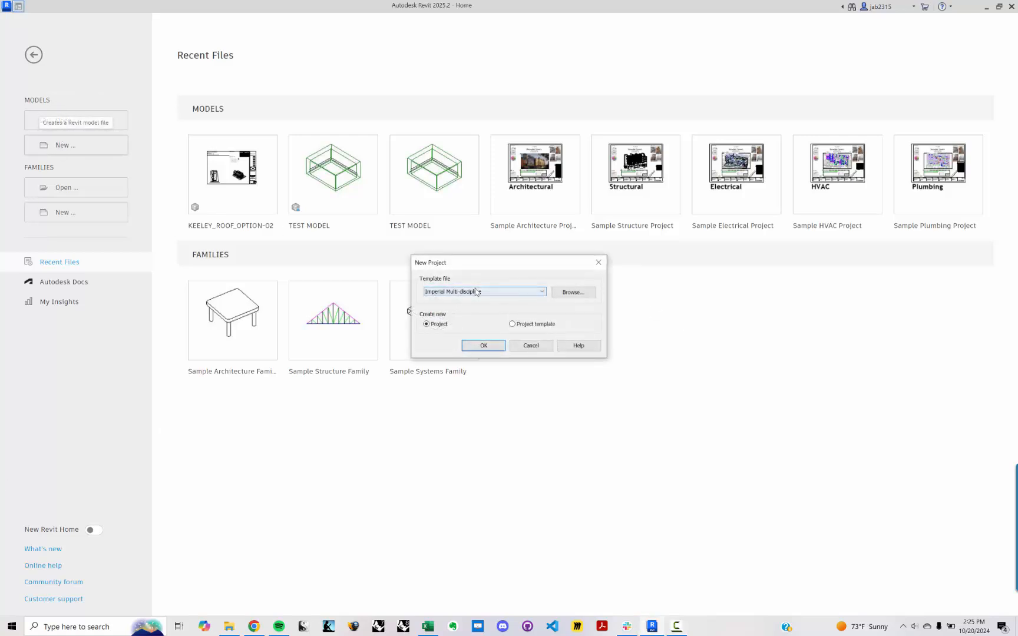
pyautogui.click(476, 292)
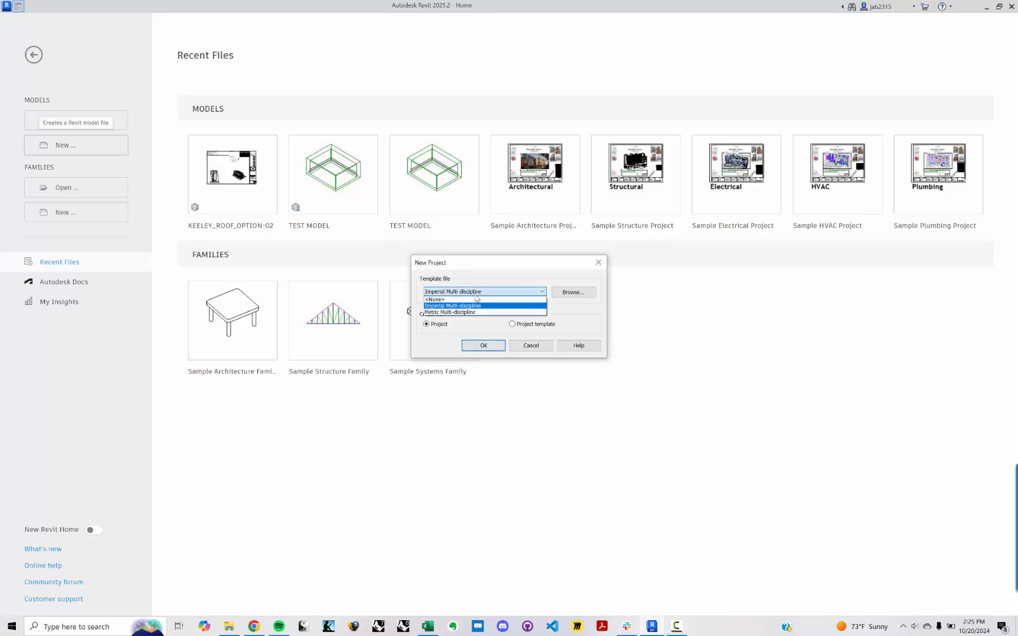
pyautogui.click(476, 295)
pyautogui.click(476, 295)
pyautogui.click(466, 306)
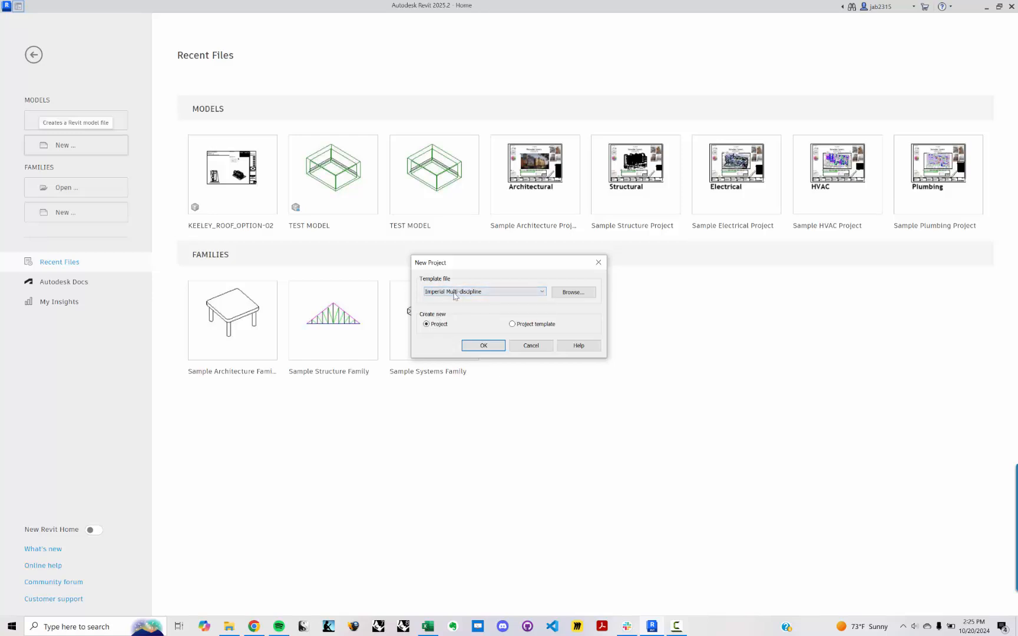
pyautogui.click(488, 347)
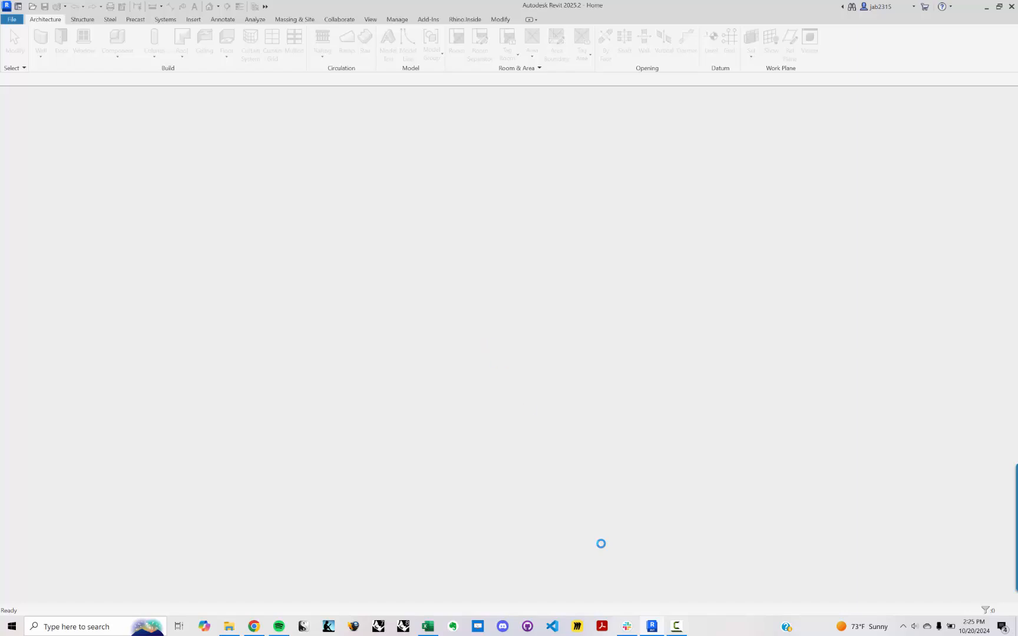
pyautogui.click(676, 626)
pyautogui.click(674, 633)
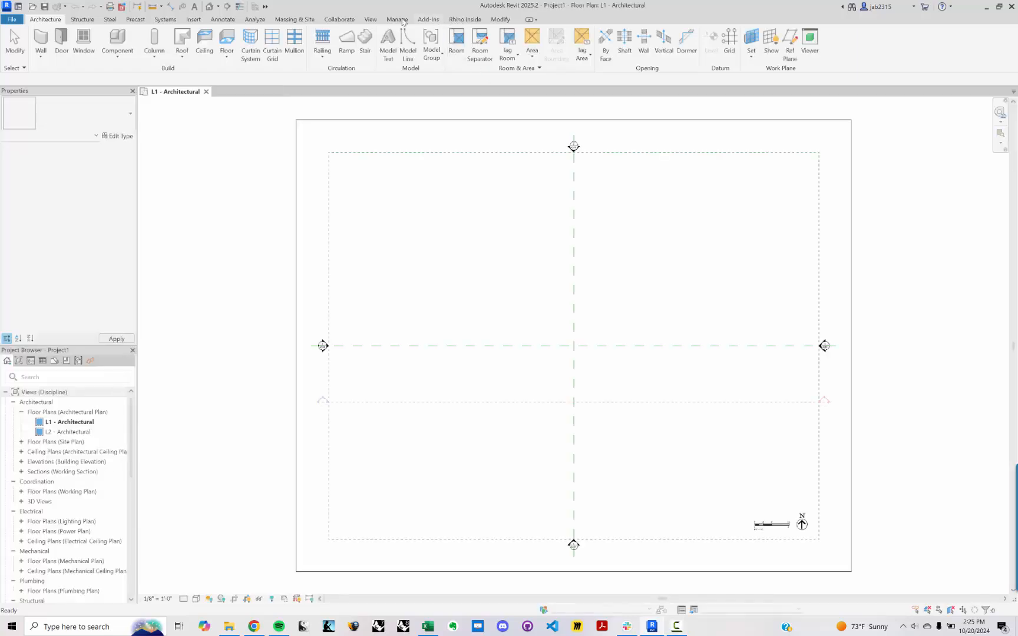
# Start Rhino.Inside for the new project and open the Rhino window.
pyautogui.click(458, 21)
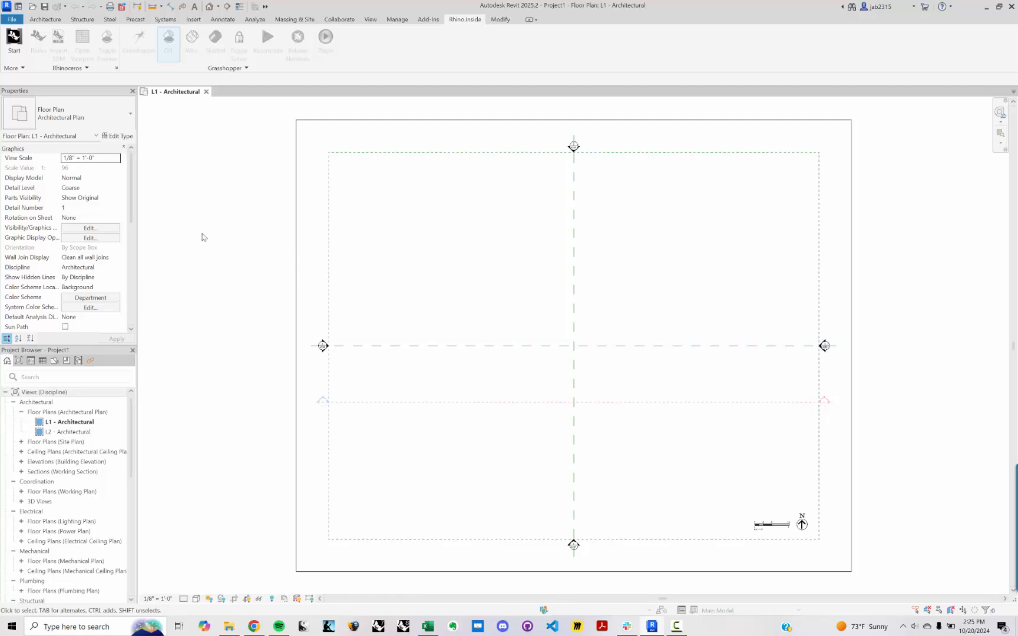
pyautogui.moveTo(209, 230); pyautogui.dragTo(220, 220, button='middle')
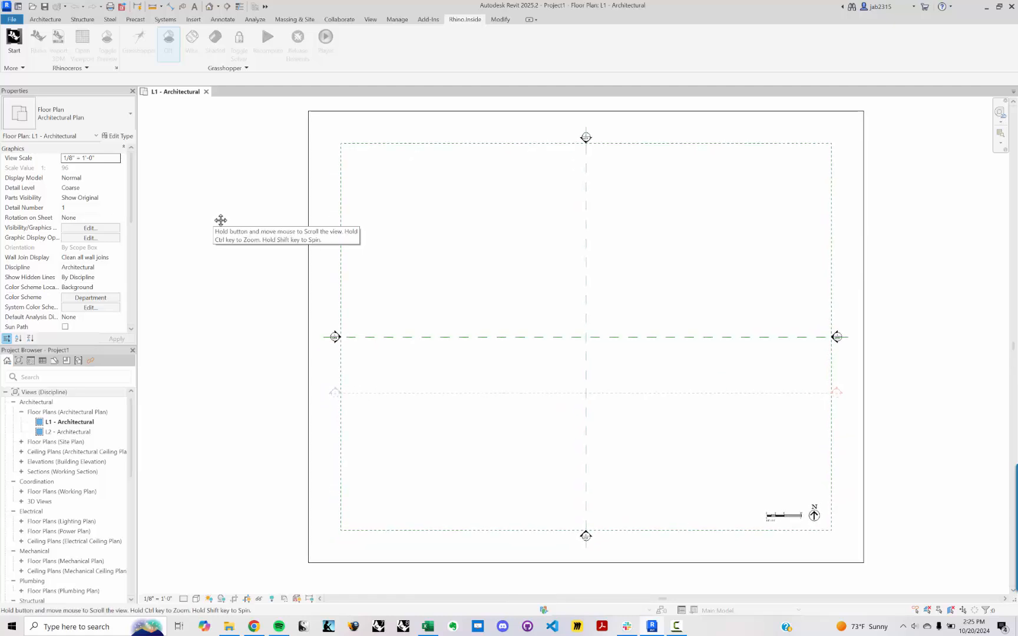
pyautogui.click(429, 20)
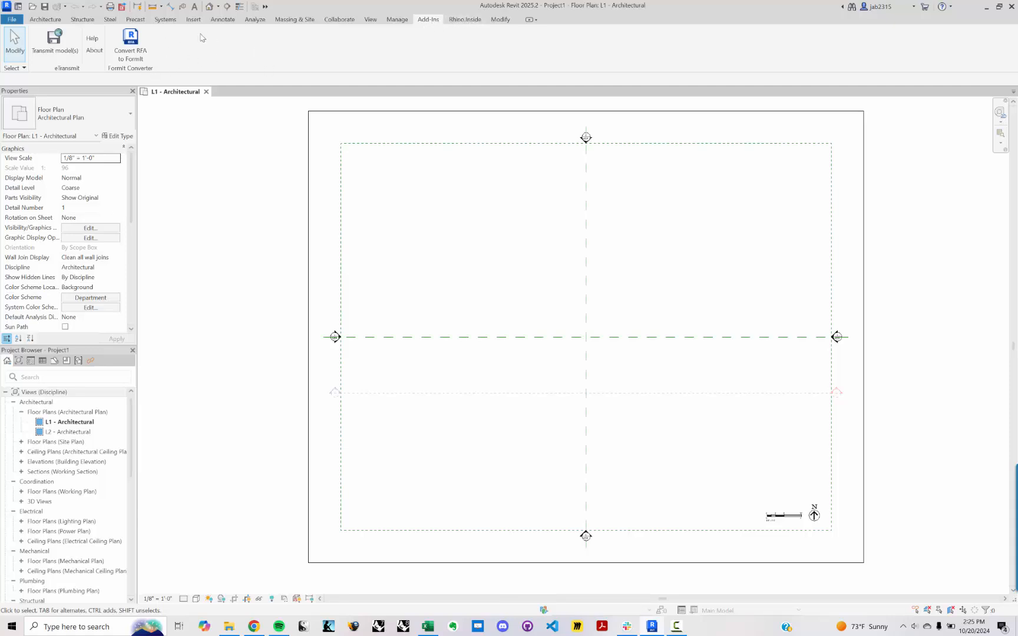
pyautogui.click(465, 19)
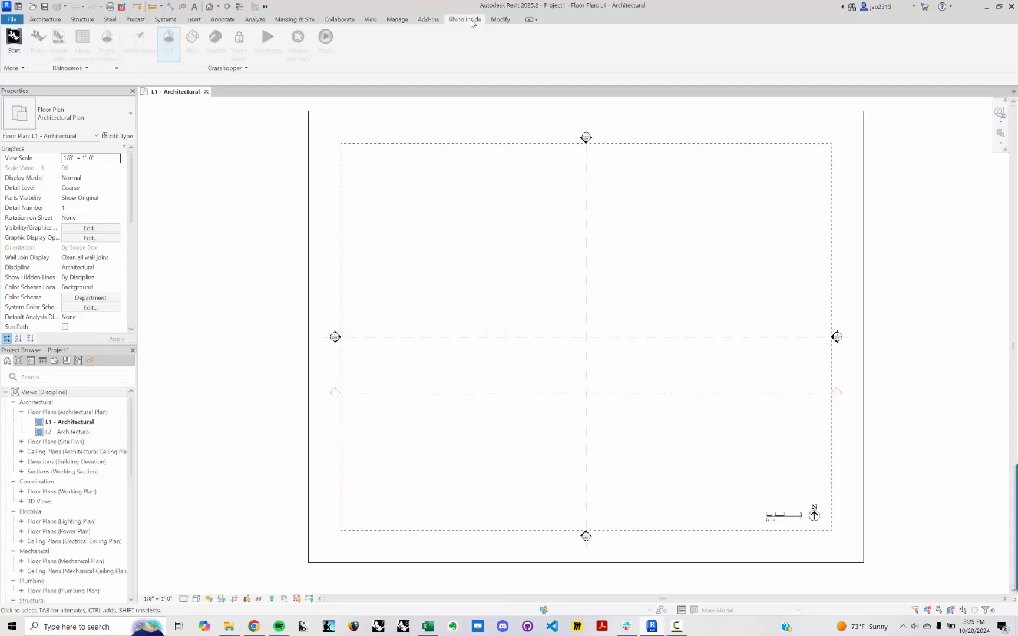
pyautogui.click(13, 41)
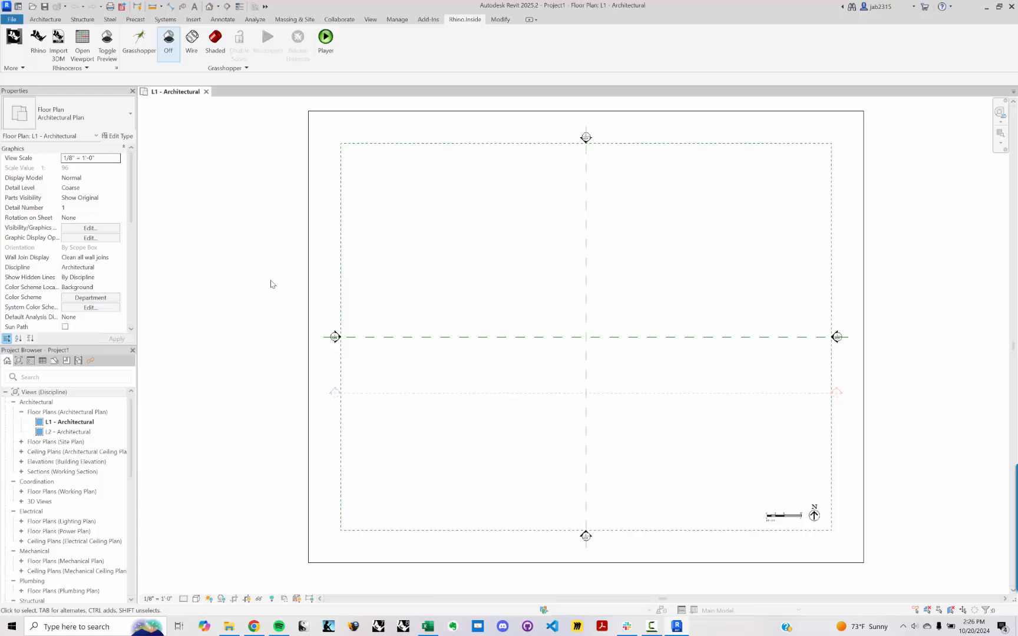
pyautogui.click(39, 39)
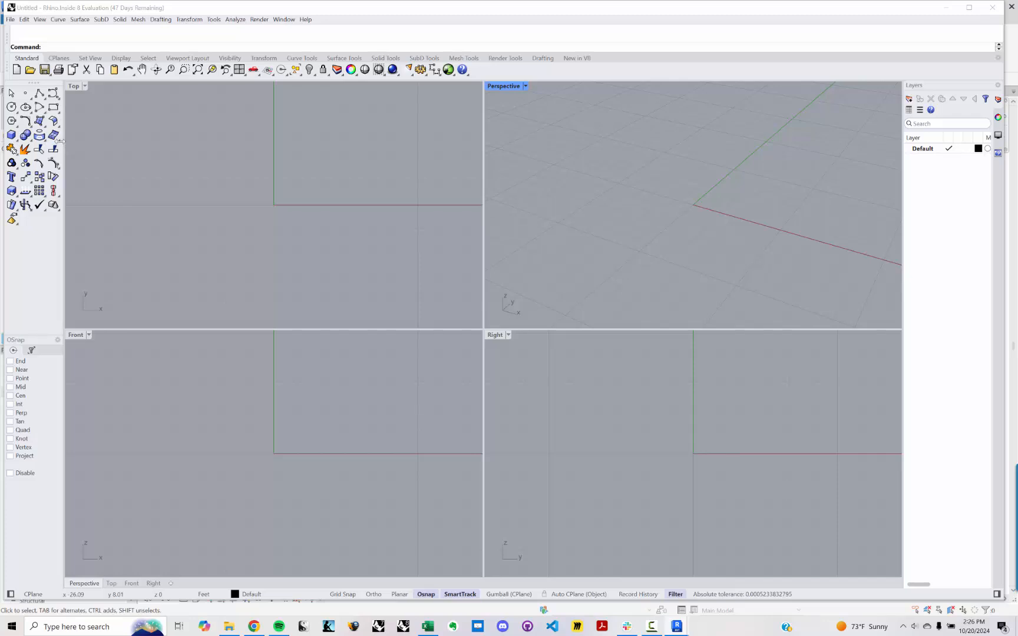
# Narrow Rhino's tool sidebar and maximize the Perspective viewport.
pyautogui.moveTo(61, 140); pyautogui.dragTo(34, 141)
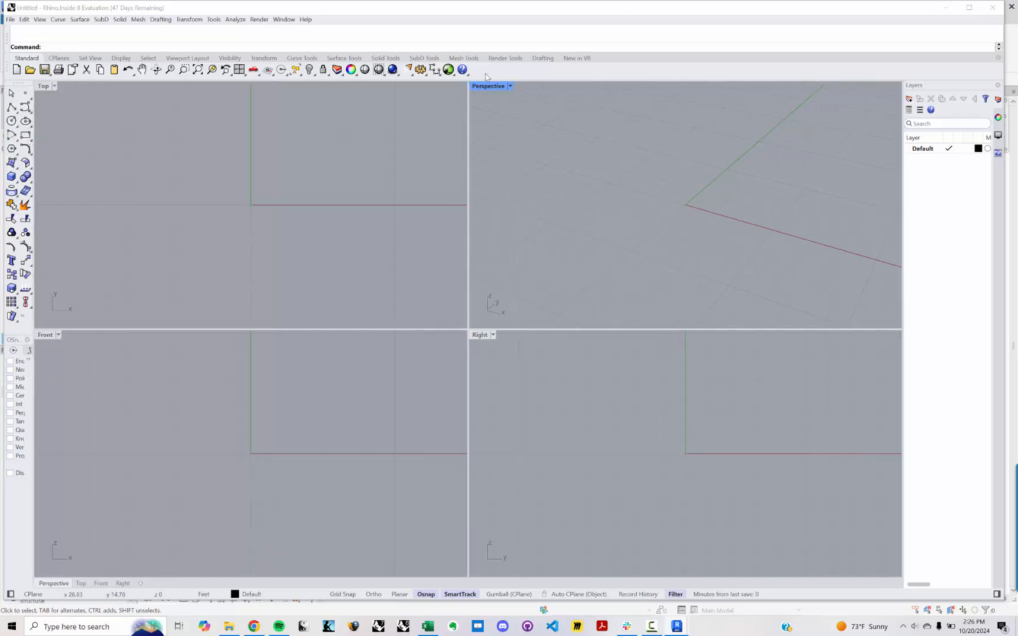
pyautogui.middleClick(262, 253)
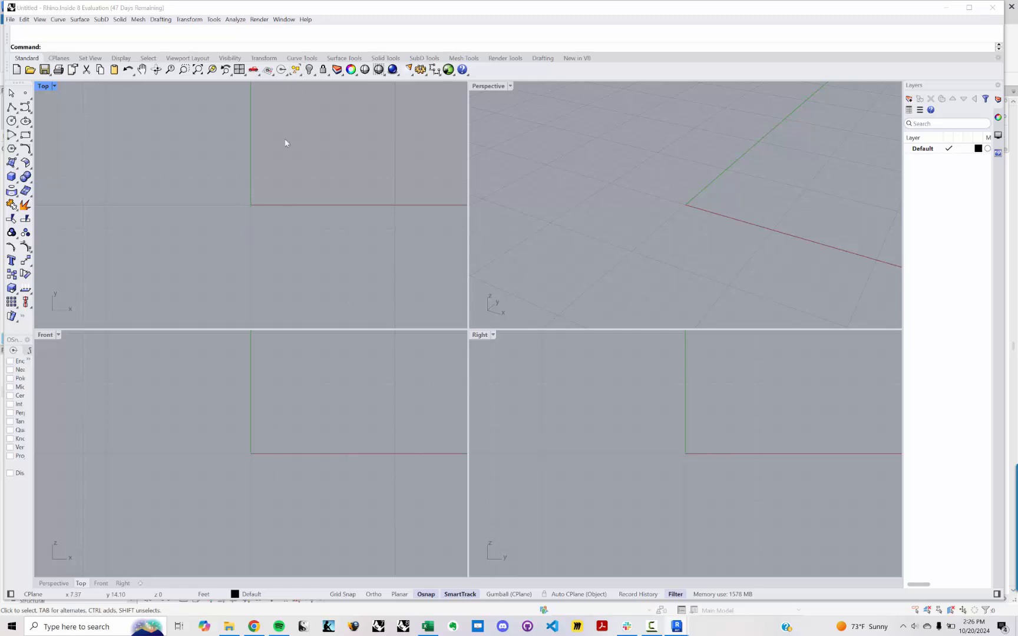
pyautogui.middleClick(289, 169)
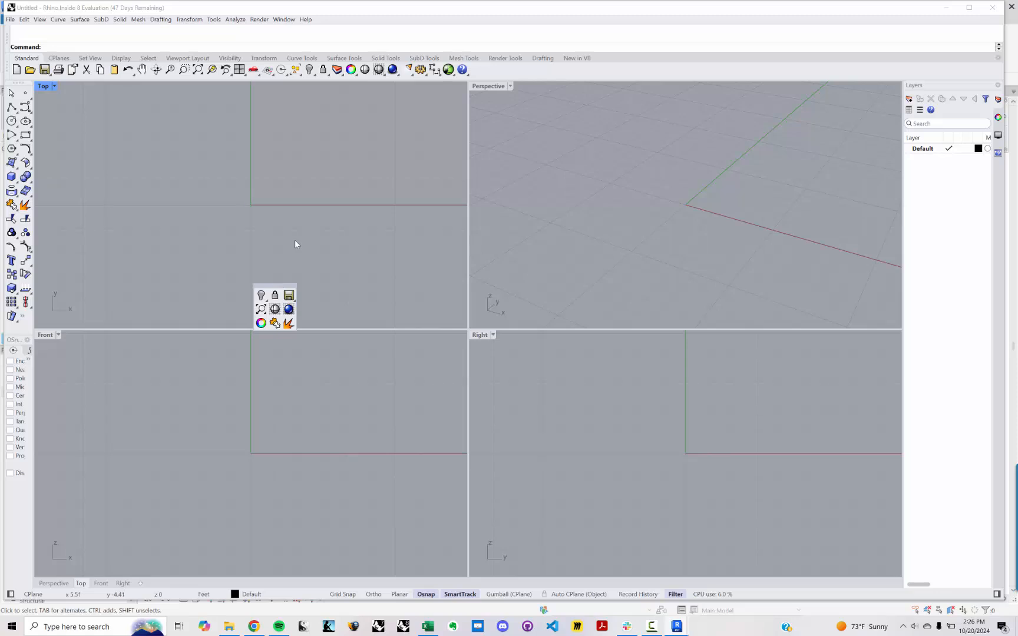
pyautogui.moveTo(310, 225); pyautogui.dragTo(302, 252, button='right')
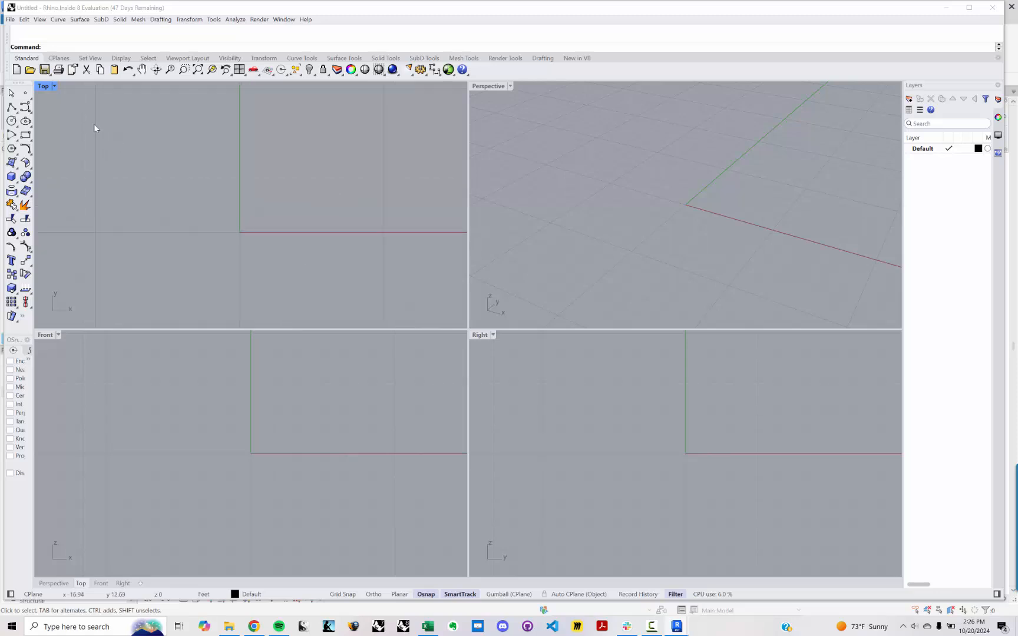
pyautogui.doubleClick(491, 89)
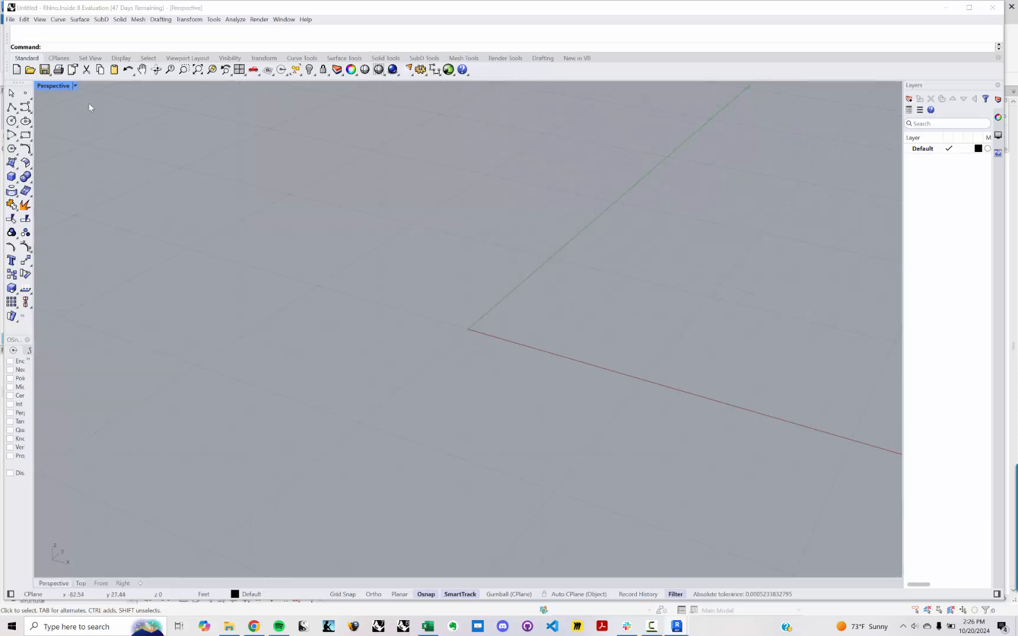
pyautogui.click(74, 85)
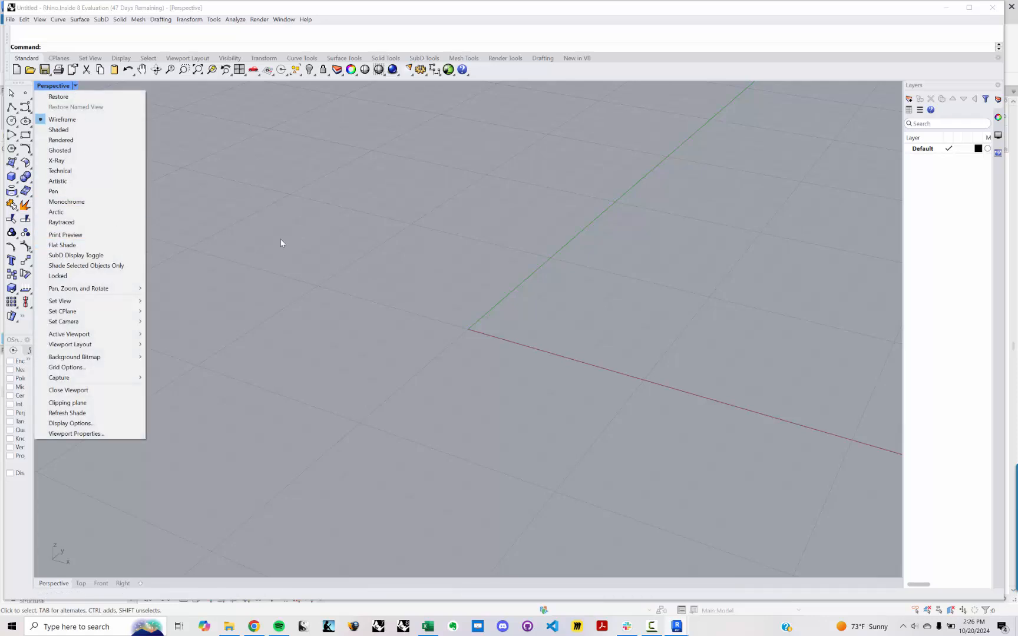
pyautogui.click(282, 234)
pyautogui.moveTo(286, 230); pyautogui.dragTo(407, 257, button='right')
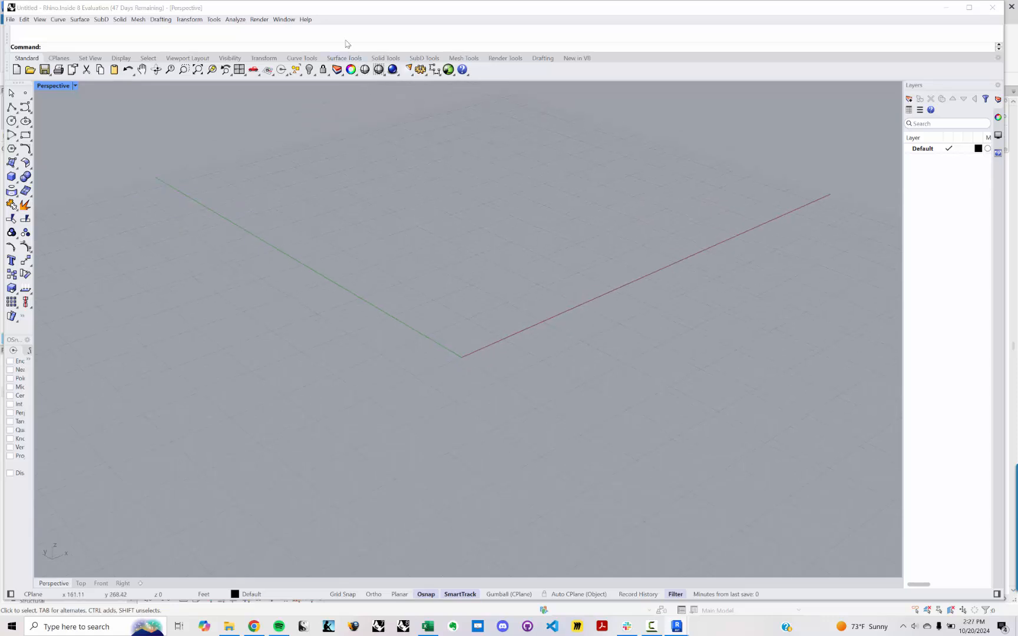
# Open RB_PROJECT_MODEL_MASSING_APPROACHES.3dm from the workingfiles folder of the 25-establishing-and-achieving-building-targets module.
pyautogui.click(13, 19)
pyautogui.click(42, 44)
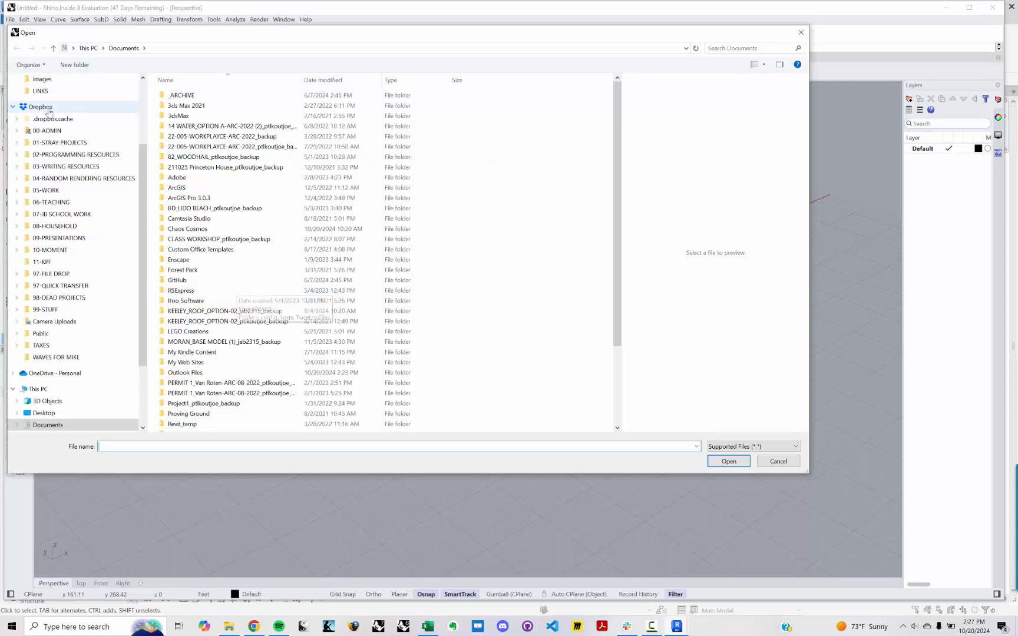
pyautogui.click(379, 81)
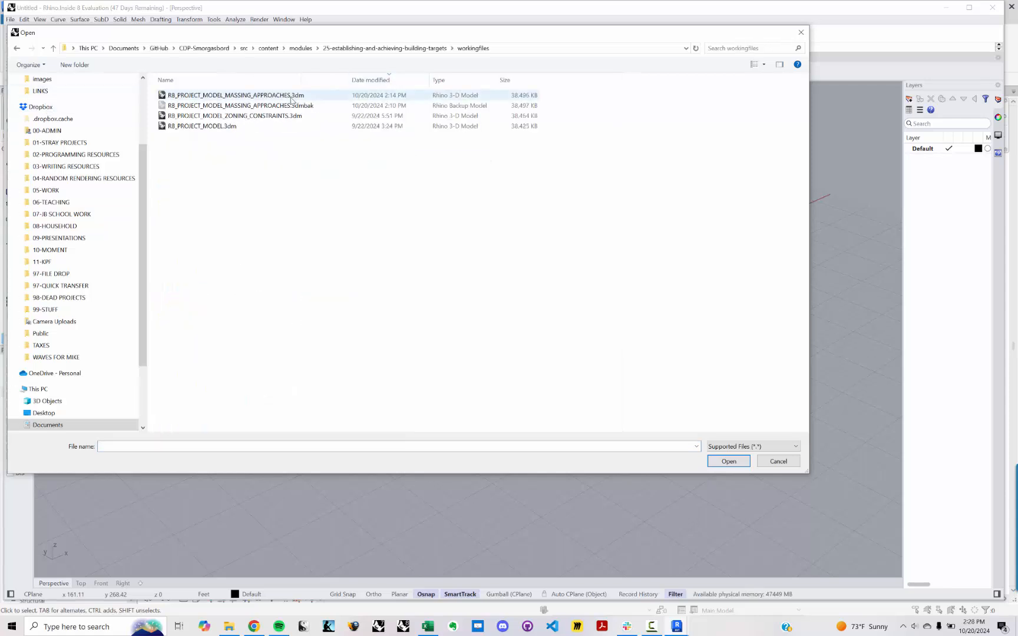
pyautogui.click(291, 97)
pyautogui.doubleClick(341, 101)
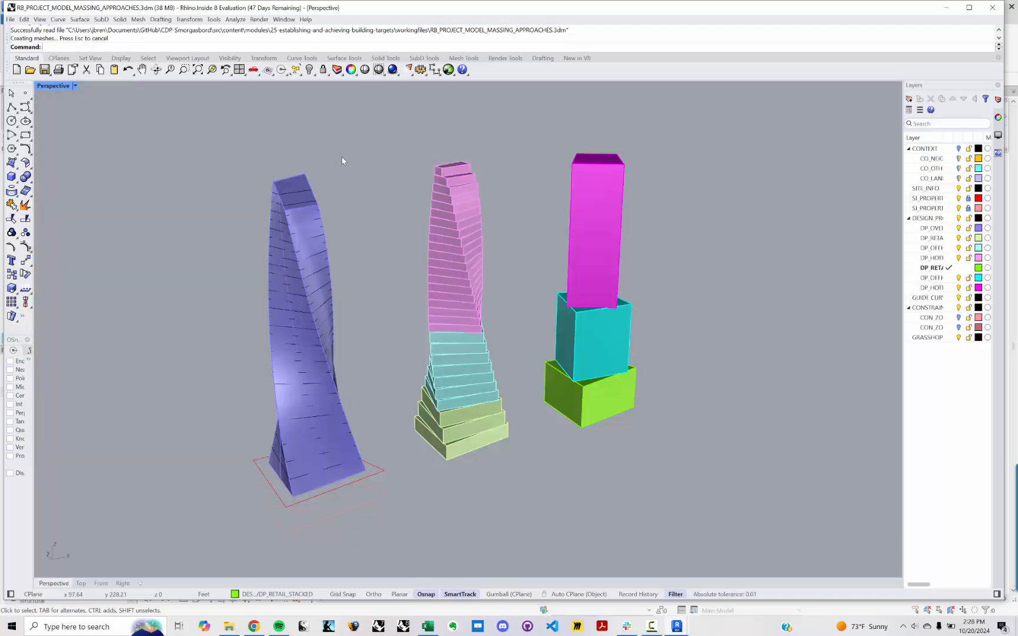
# Reposition the Rhino window so the Revit ribbon and project browser behind it are exposed.
pyautogui.moveTo(331, 234); pyautogui.dragTo(374, 274, button='right')
pyautogui.moveTo(65, 7); pyautogui.dragTo(85, 20)
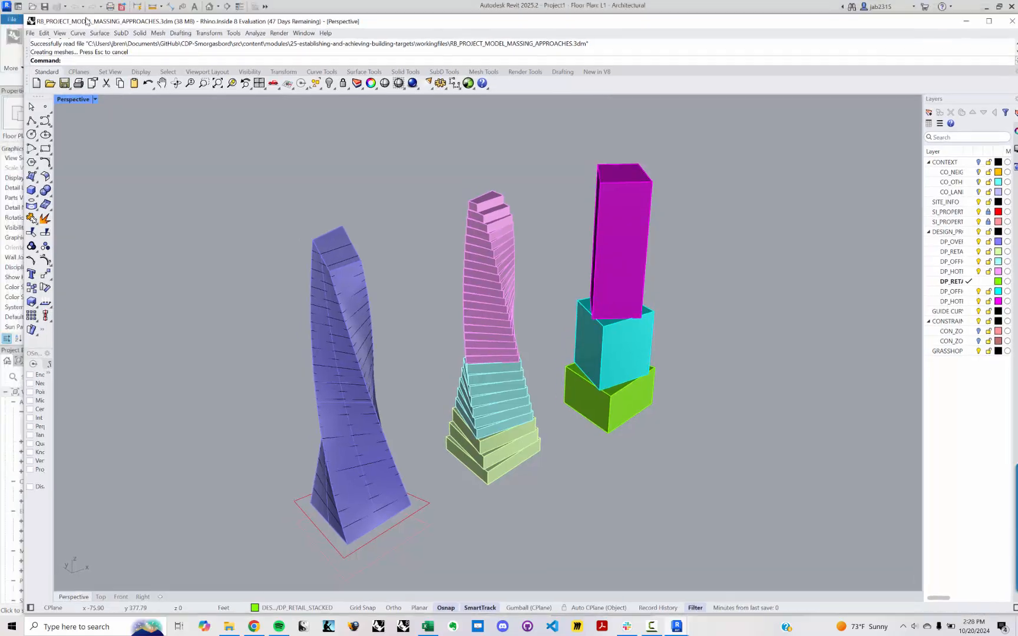
pyautogui.moveTo(272, 71); pyautogui.dragTo(337, 86)
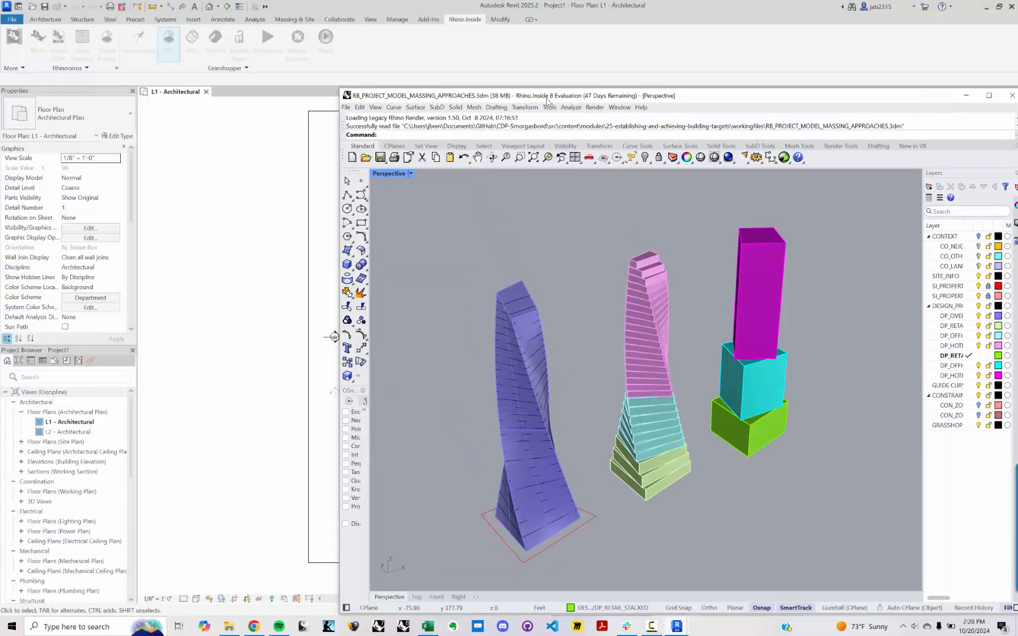
pyautogui.moveTo(545, 98); pyautogui.dragTo(475, 77)
pyautogui.moveTo(489, 252)
pyautogui.mouseDown(button='right')
pyautogui.moveTo(500, 257)
pyautogui.moveTo(489, 242)
pyautogui.mouseUp(button='right')
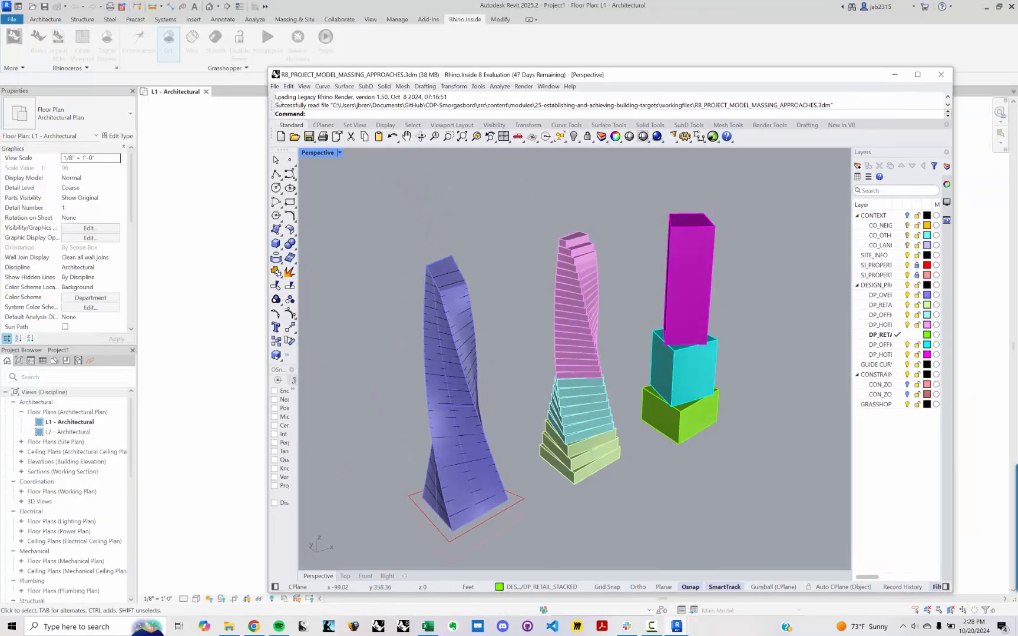
# Save the Rhino model to the Desktop under the new name RB_PROJECT_MODEL_MASSING_APPROACHES_model versions.3dm.
pyautogui.click(275, 86)
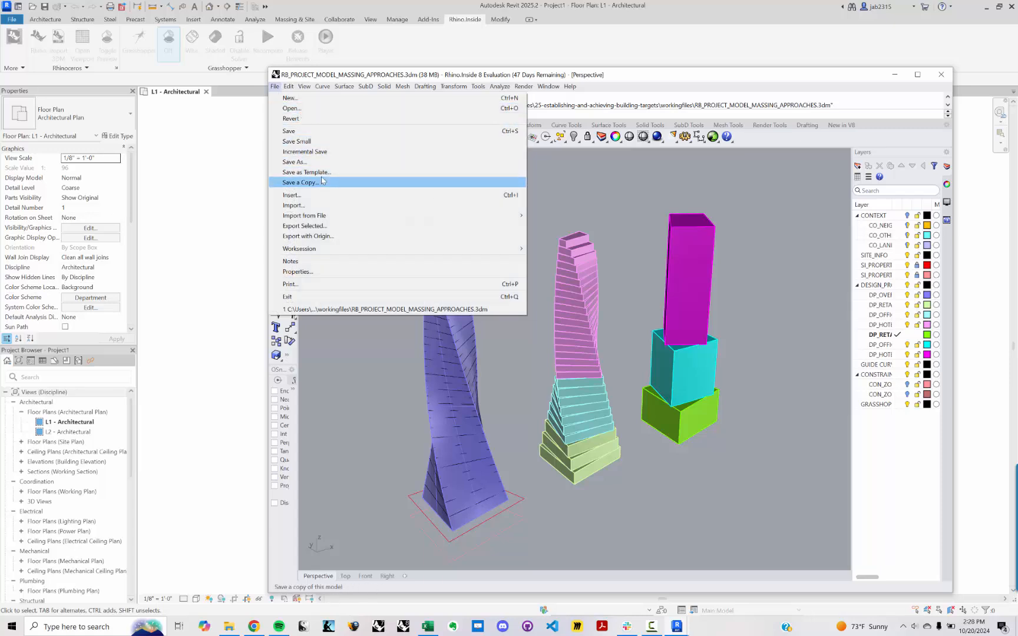
pyautogui.click(315, 161)
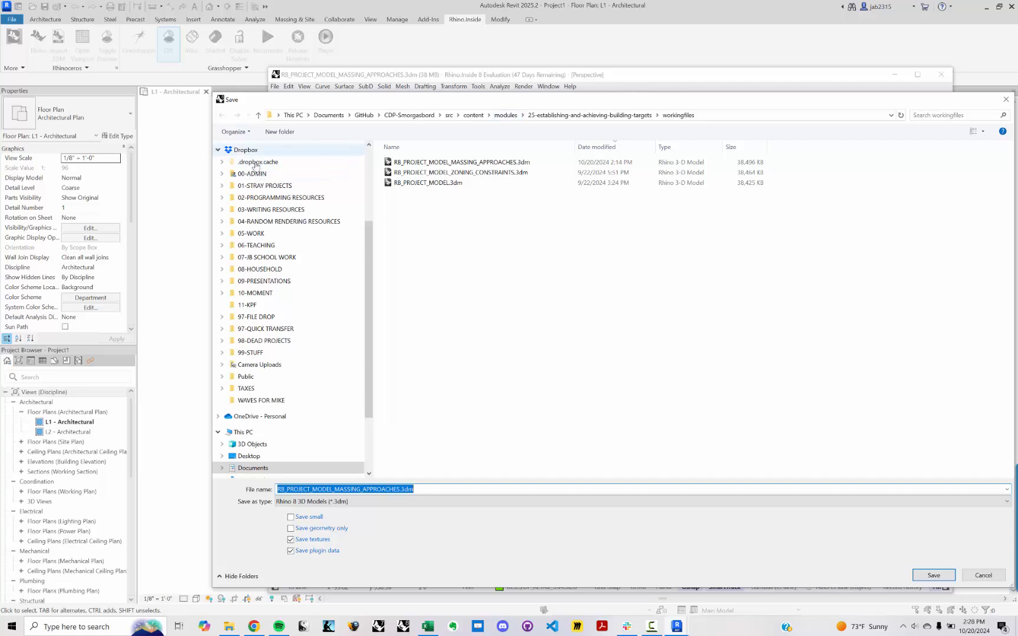
pyautogui.scroll(-1, 254, 416)
pyautogui.click(275, 417)
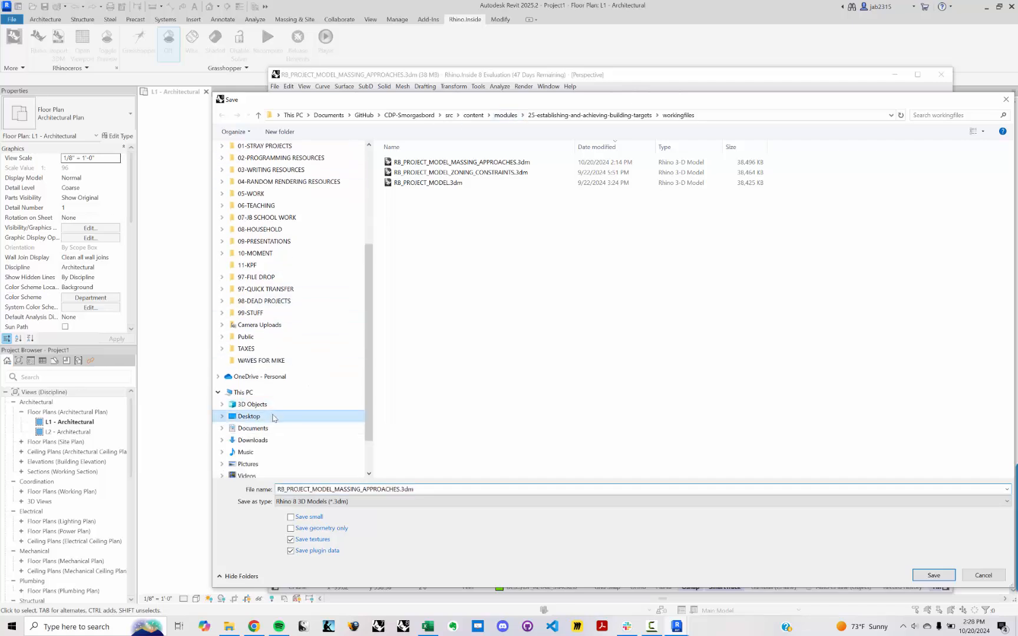
pyautogui.click(399, 490)
pyautogui.click(399, 490)
pyautogui.write('_')
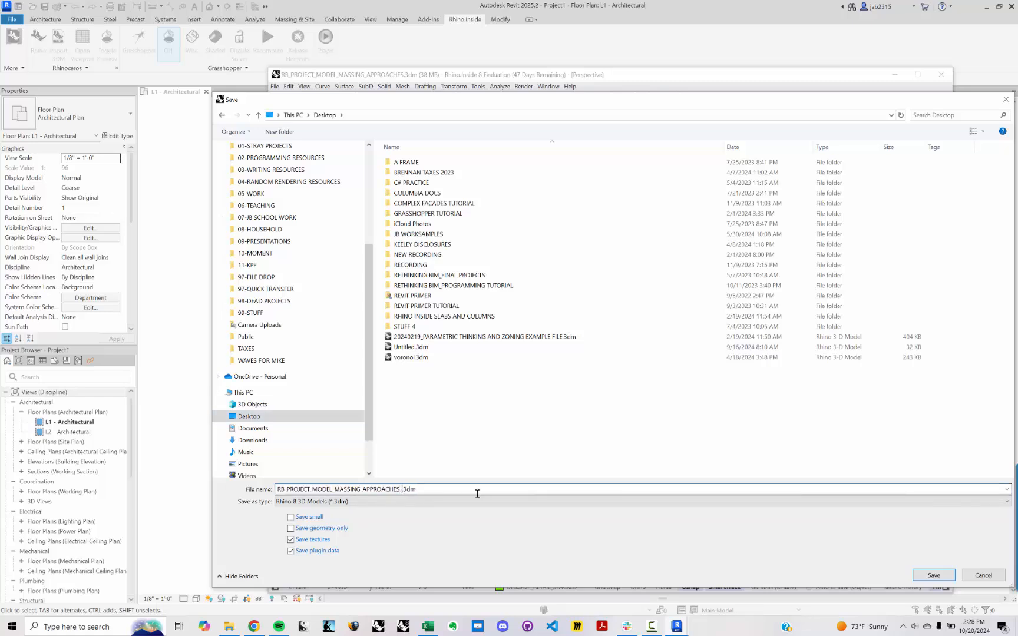
pyautogui.write('model versions')
pyautogui.press('Return')
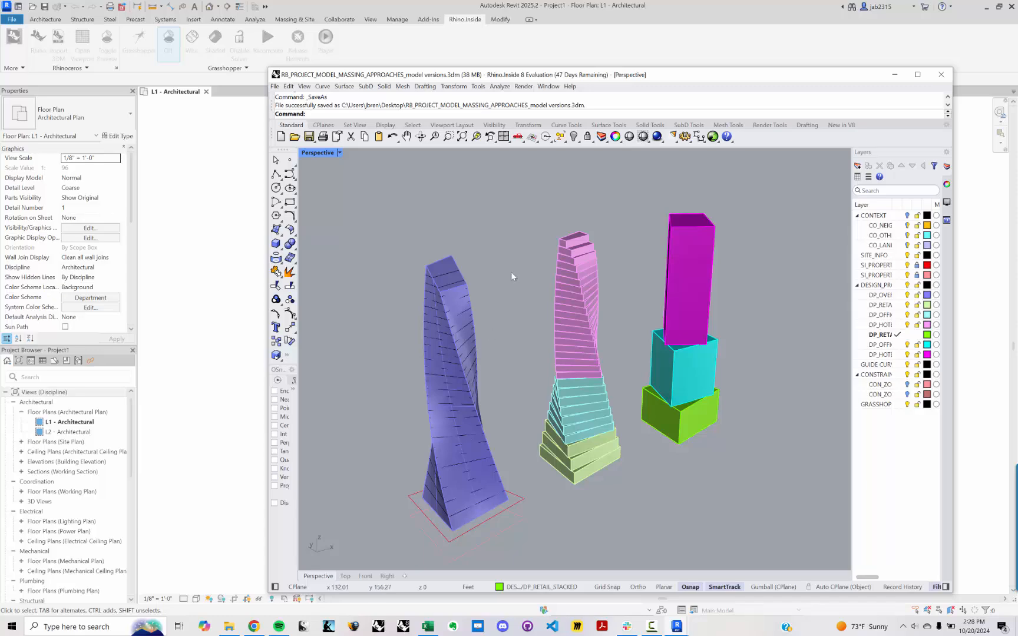
# Examine the three tower massing options from several angles, looking closely at the stepped tower's lower floors.
pyautogui.moveTo(503, 73); pyautogui.dragTo(423, 61)
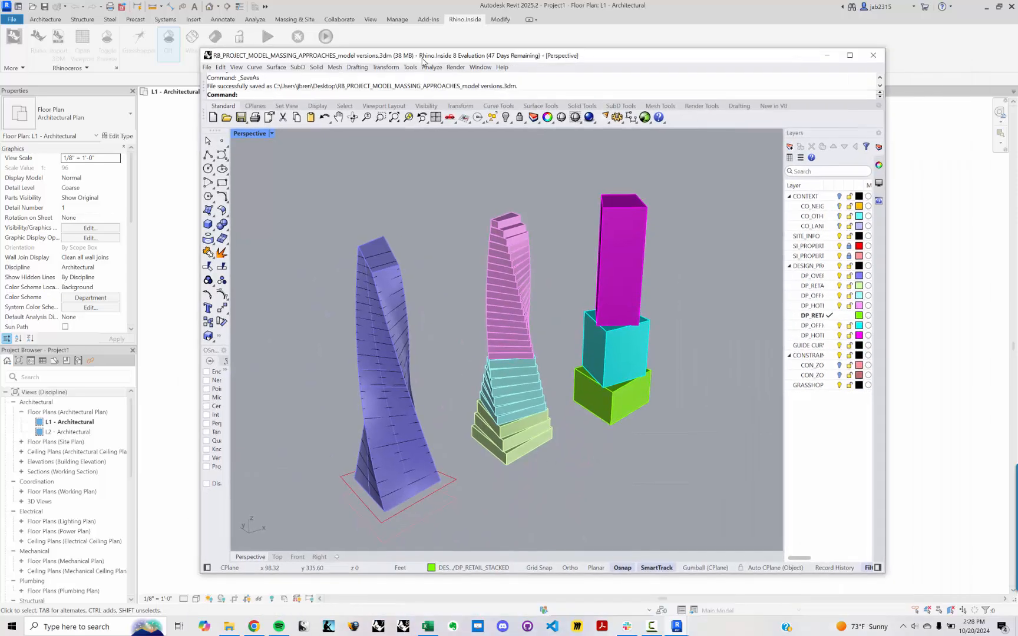
pyautogui.moveTo(393, 269); pyautogui.dragTo(478, 326, button='right')
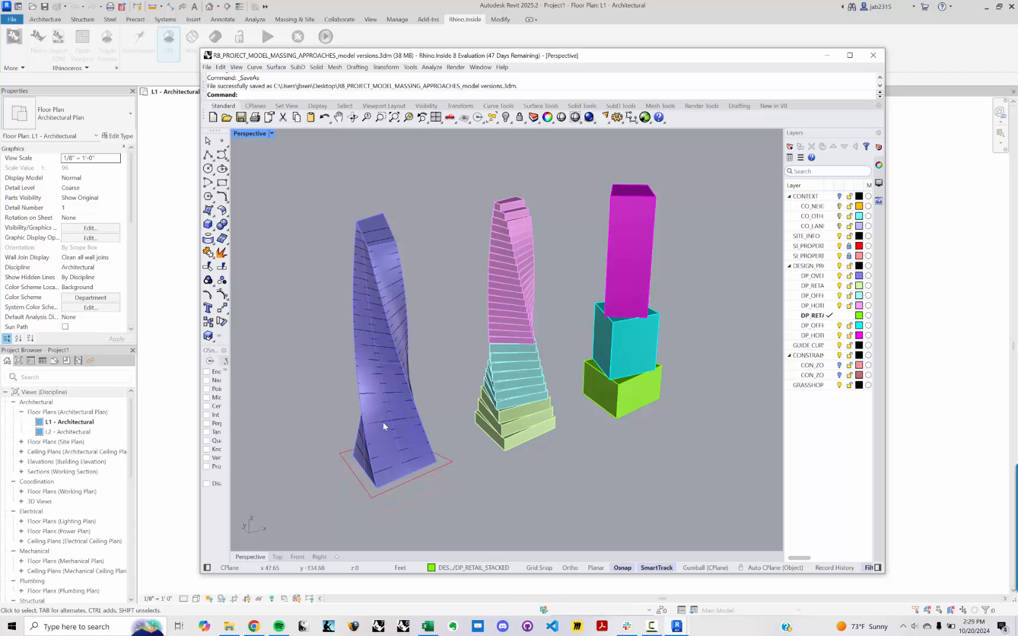
pyautogui.scroll(4, 374, 440)
pyautogui.moveTo(366, 370); pyautogui.dragTo(410, 444, button='right')
pyautogui.moveTo(499, 383); pyautogui.dragTo(447, 382, button='right')
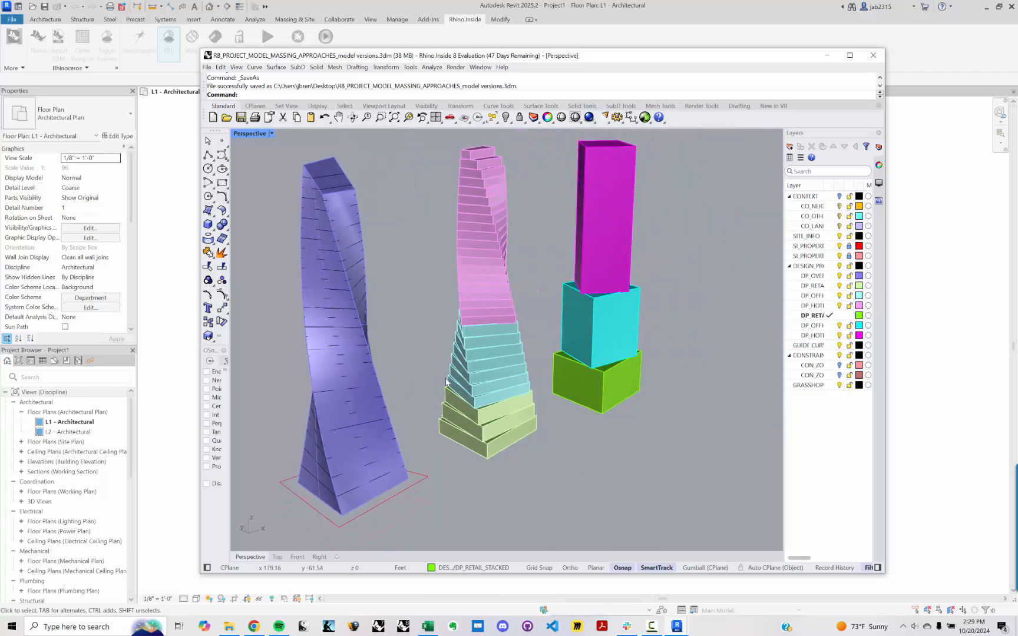
pyautogui.scroll(2, 499, 446)
pyautogui.scroll(2, 463, 440)
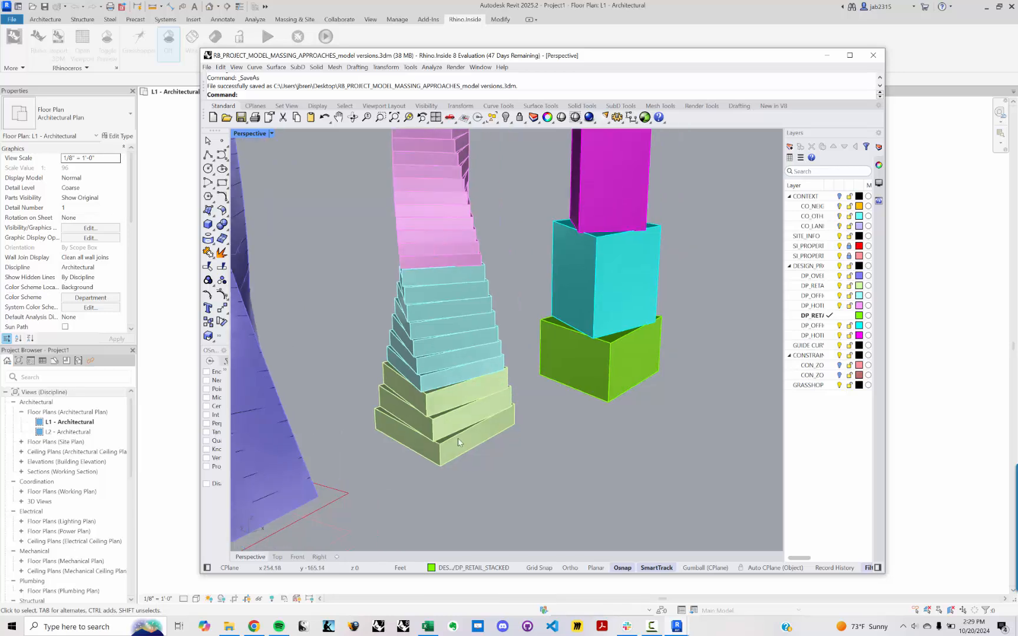
pyautogui.scroll(-2, 446, 398)
pyautogui.scroll(5, 453, 414)
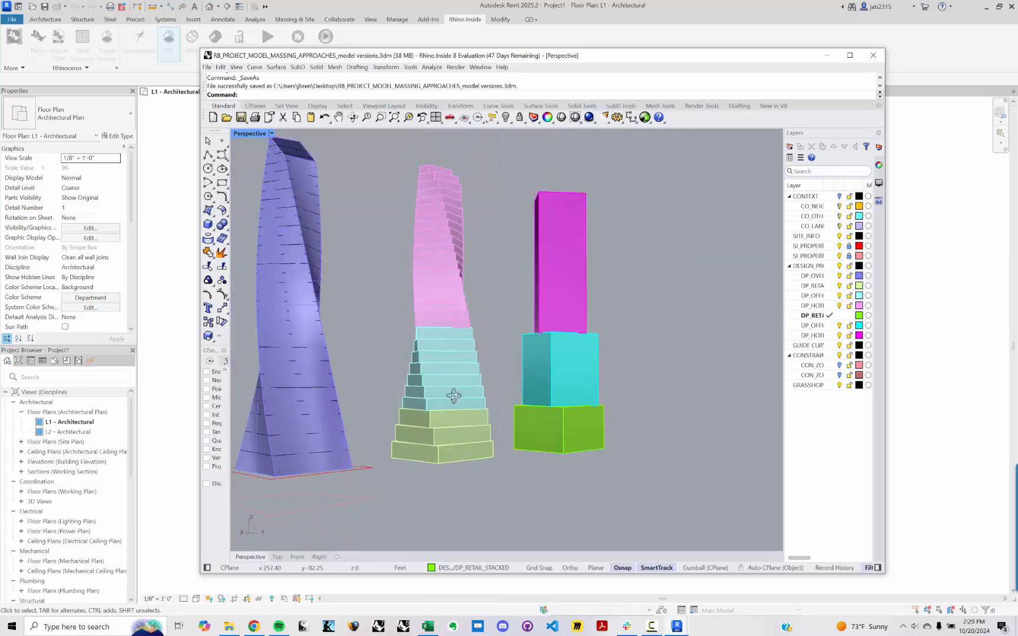
pyautogui.scroll(-3, 437, 368)
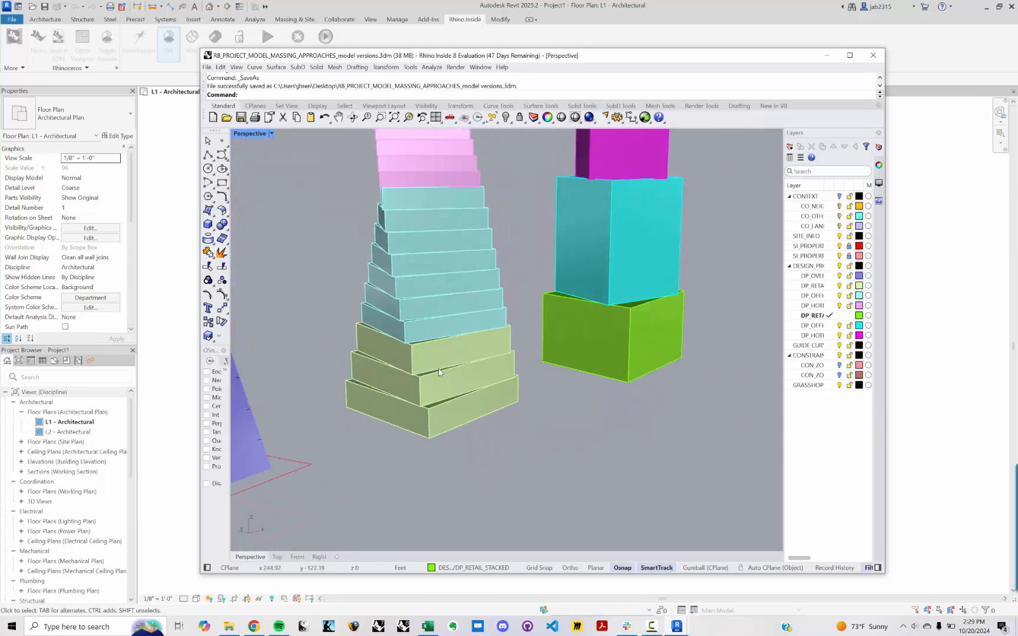
# Examine how the retail floors at the base of the stepped tower rotate and overlap at their corners.
pyautogui.moveTo(437, 386); pyautogui.dragTo(463, 404, button='right')
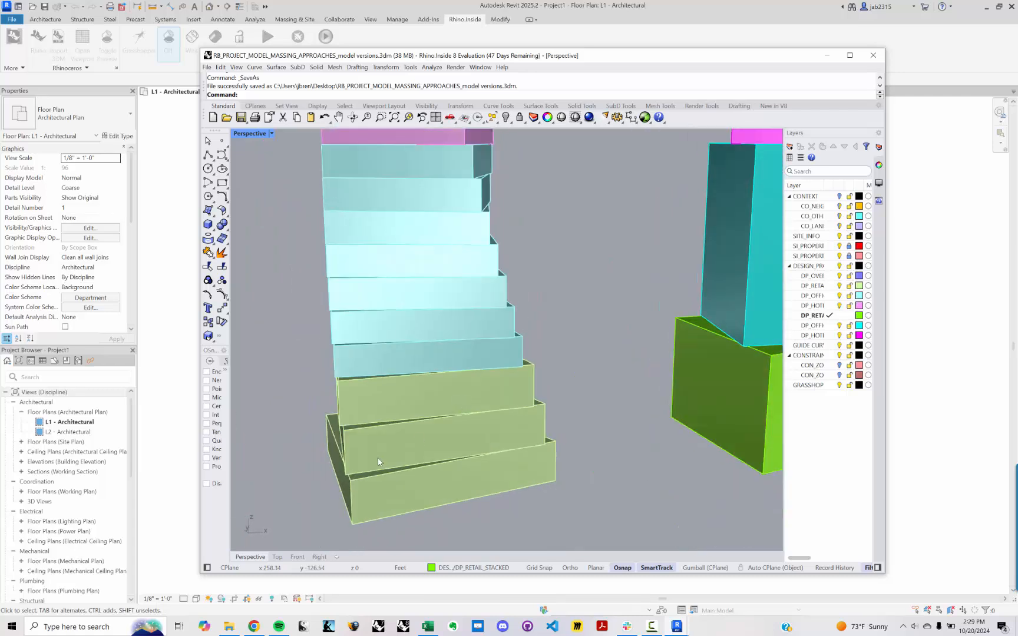
pyautogui.scroll(2, 365, 474)
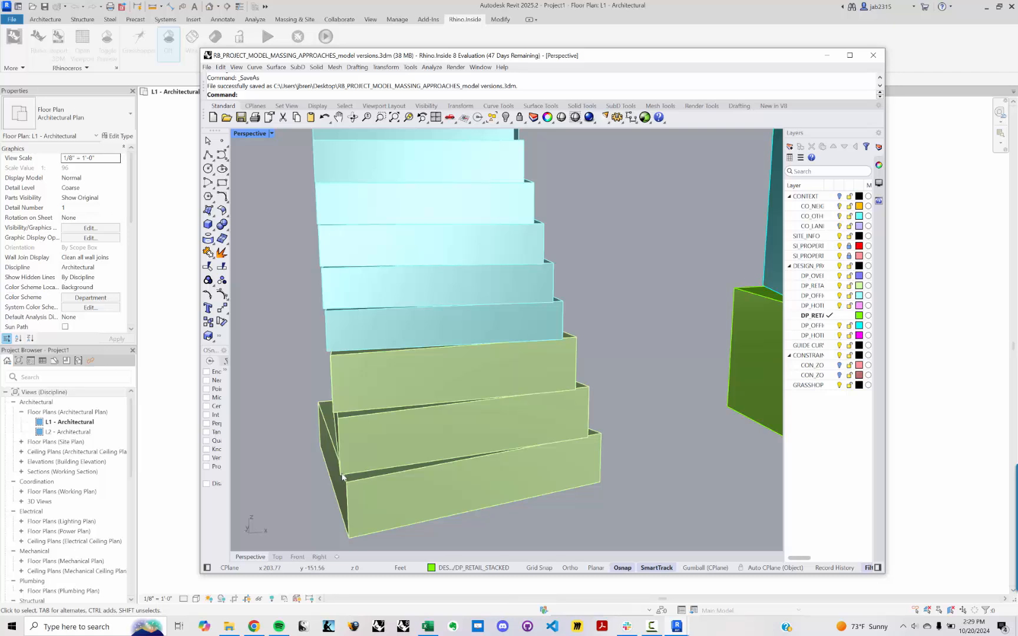
pyautogui.moveTo(360, 480); pyautogui.dragTo(327, 399, button='right')
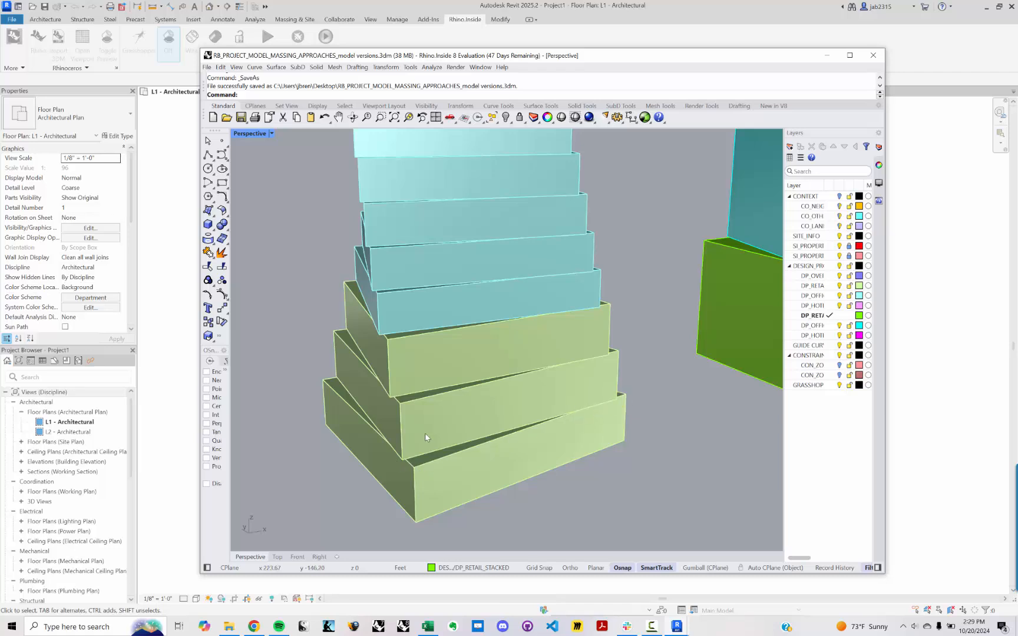
pyautogui.scroll(5, 403, 459)
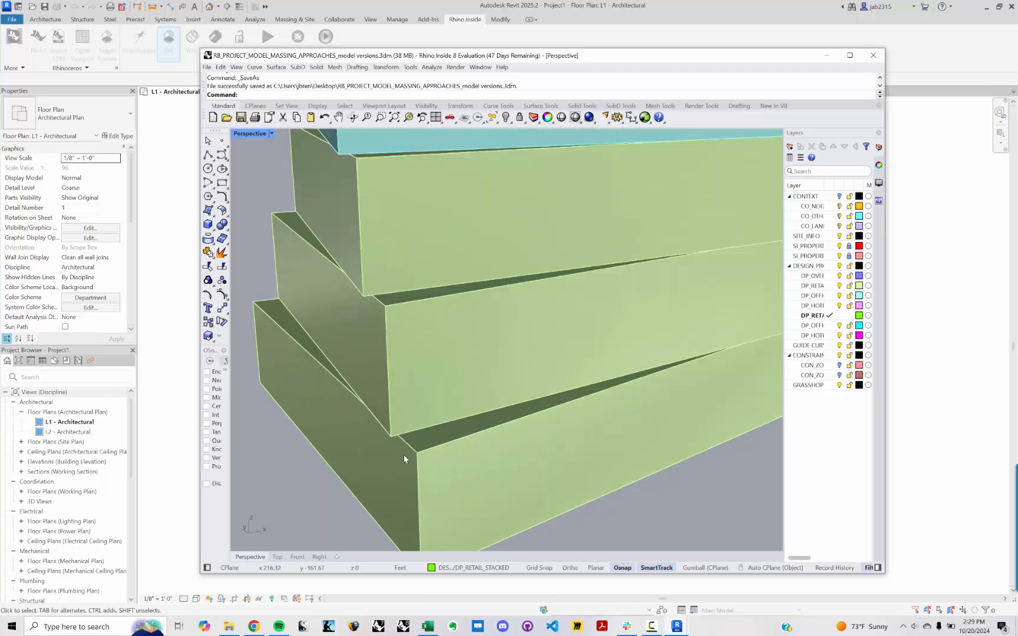
pyautogui.scroll(2, 404, 456)
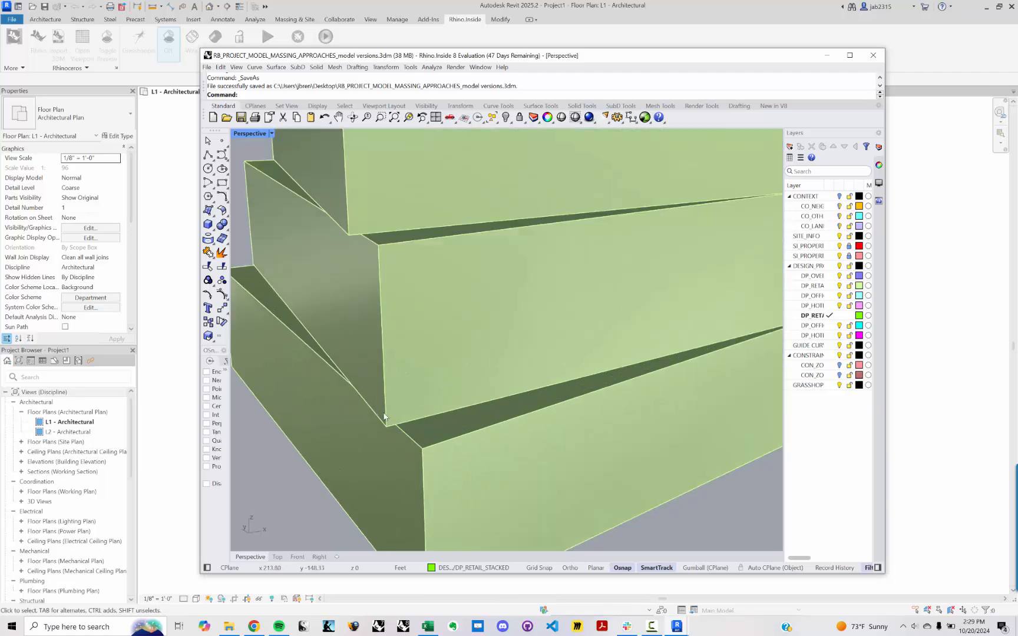
pyautogui.scroll(-6, 384, 416)
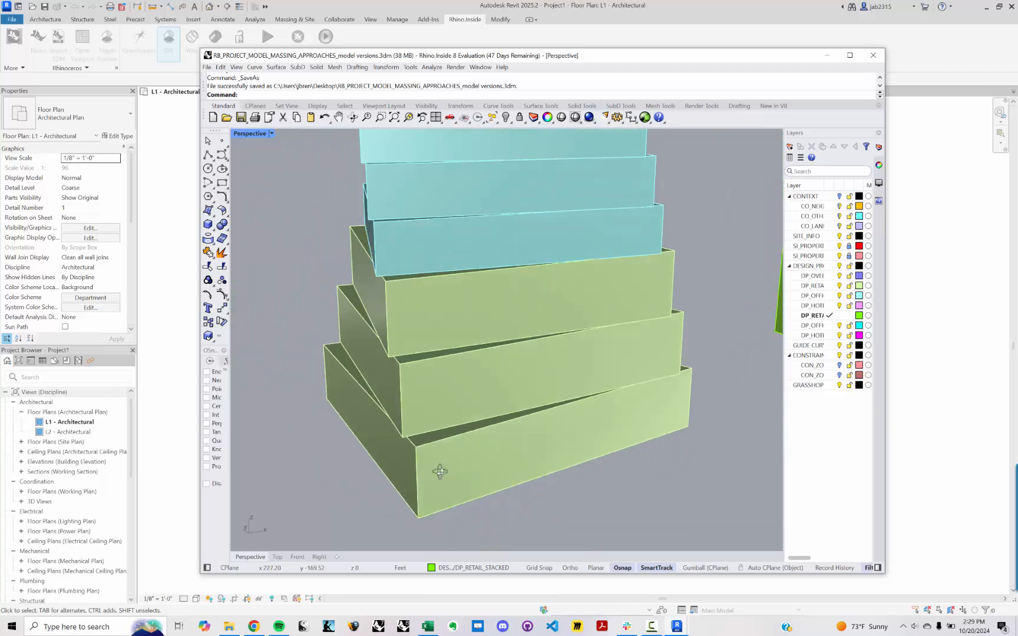
pyautogui.moveTo(440, 471); pyautogui.dragTo(435, 457, button='right')
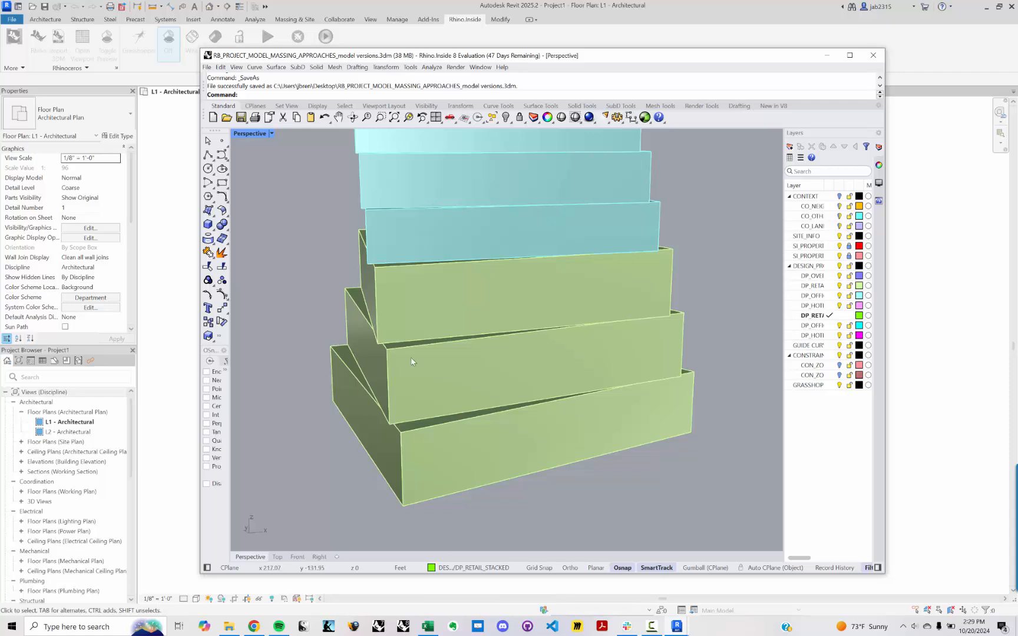
pyautogui.scroll(-7, 410, 357)
# Inspect the stacked retail, office and hotel blocks of the third tower, and compare all three massing options together.
pyautogui.keyDown('shift'); pyautogui.moveTo(414, 311); pyautogui.dragTo(368, 397, button='right'); pyautogui.keyUp('shift')
pyautogui.keyDown('shift'); pyautogui.moveTo(532, 307); pyautogui.dragTo(420, 320, button='right'); pyautogui.keyUp('shift')
pyautogui.scroll(2, 530, 356)
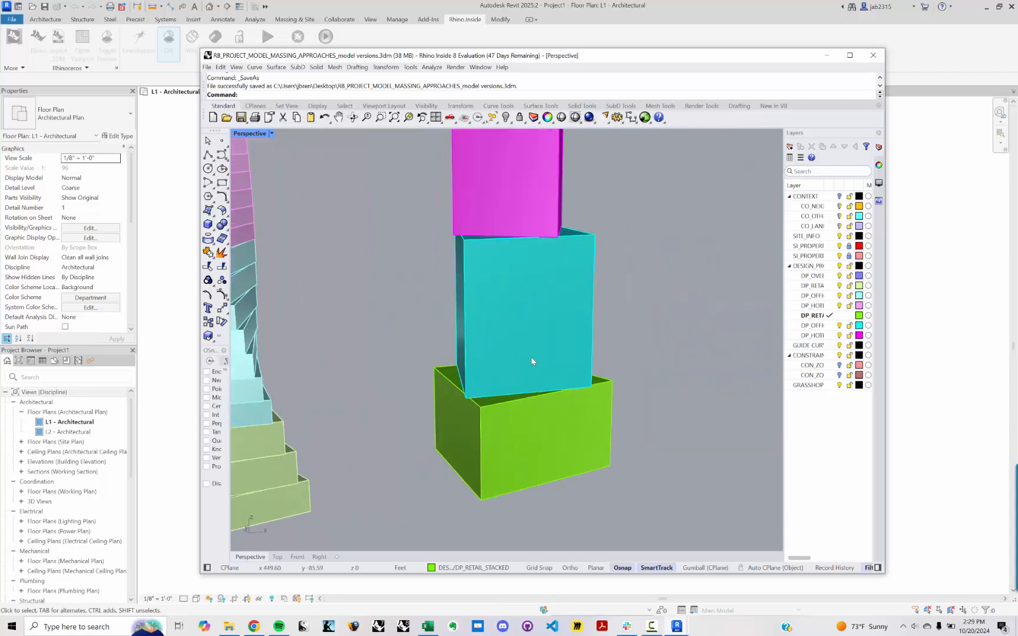
pyautogui.scroll(-5, 539, 413)
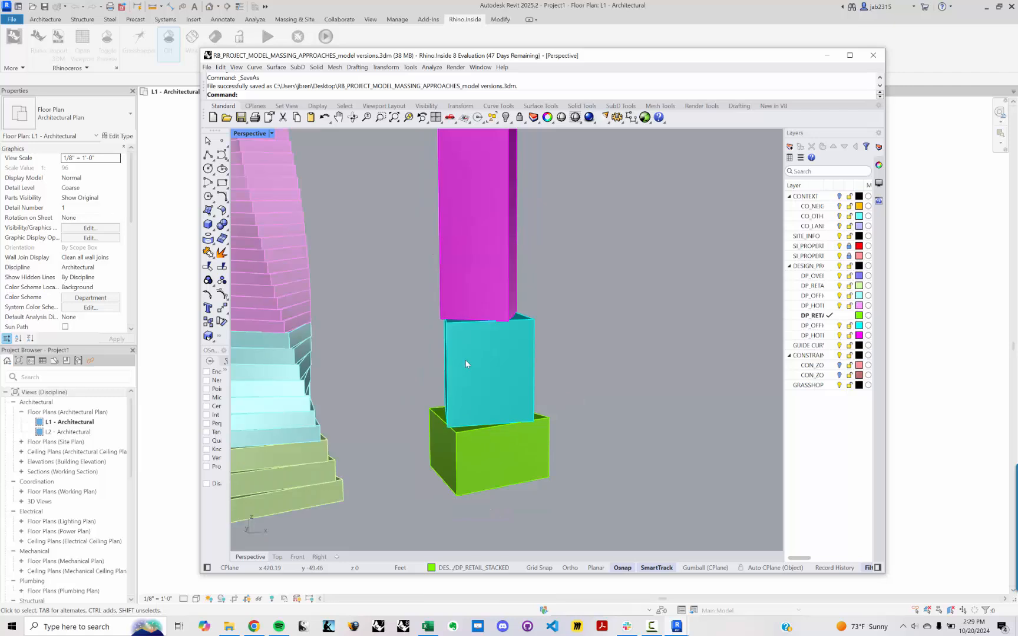
pyautogui.click(486, 296)
pyautogui.click(513, 512)
pyautogui.scroll(-4, 513, 512)
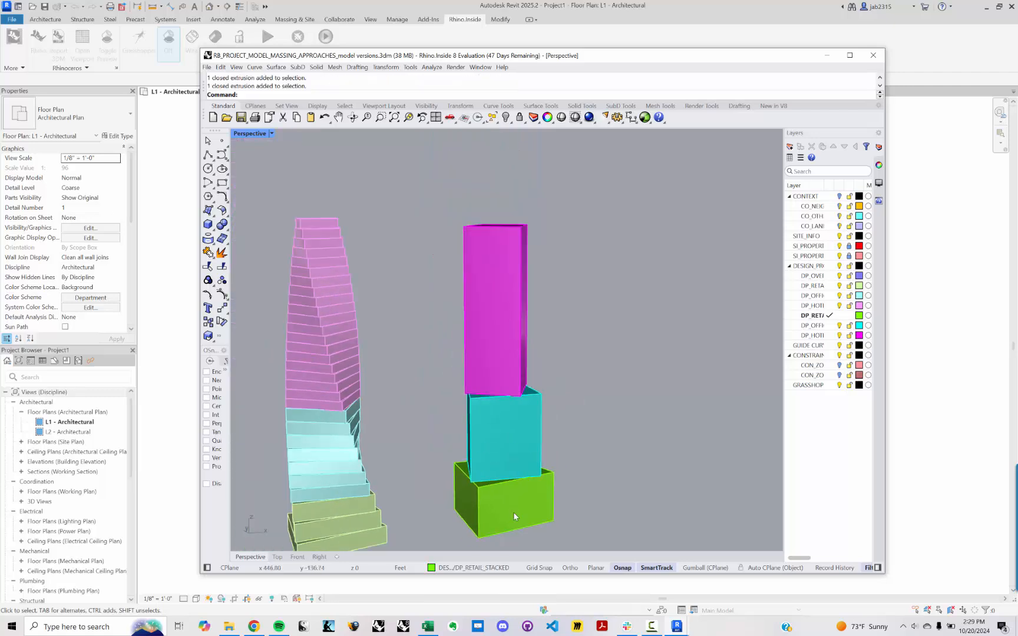
pyautogui.moveTo(539, 443); pyautogui.dragTo(524, 448, button='right')
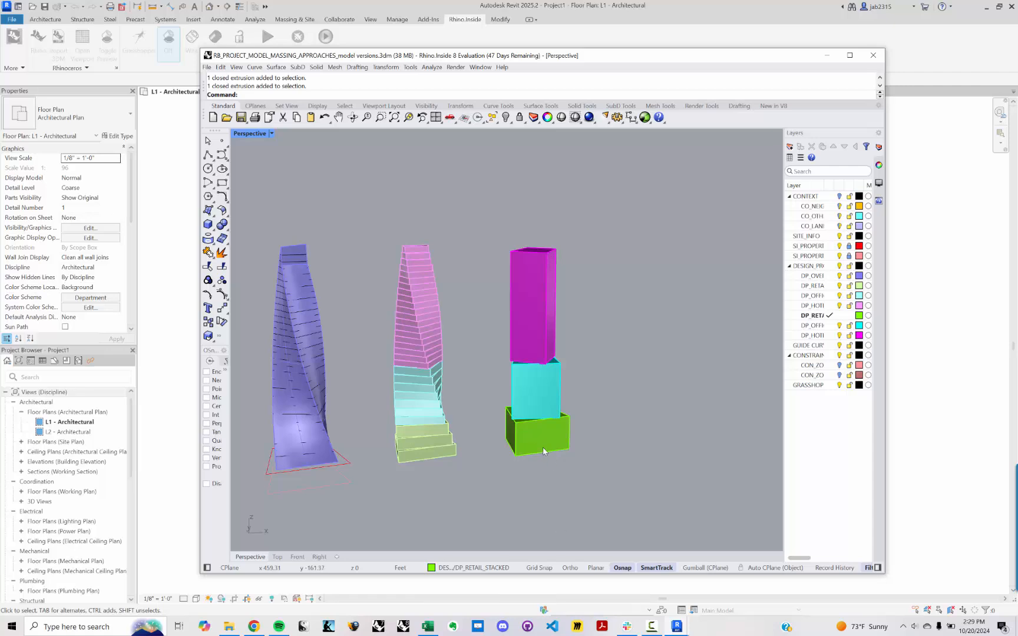
pyautogui.moveTo(542, 447); pyautogui.dragTo(544, 407, button='right')
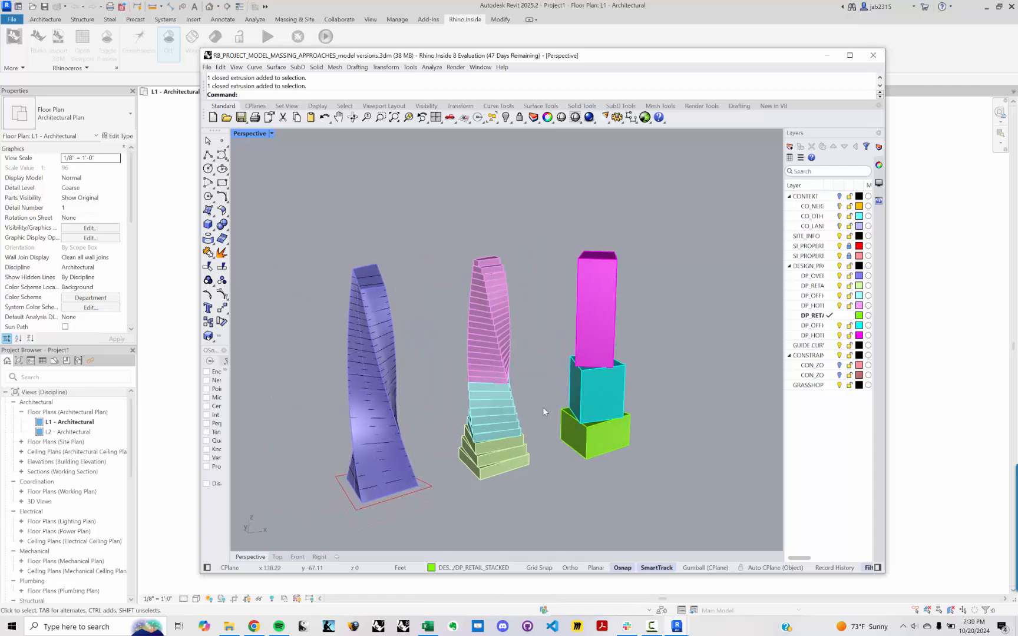
pyautogui.scroll(5, 548, 412)
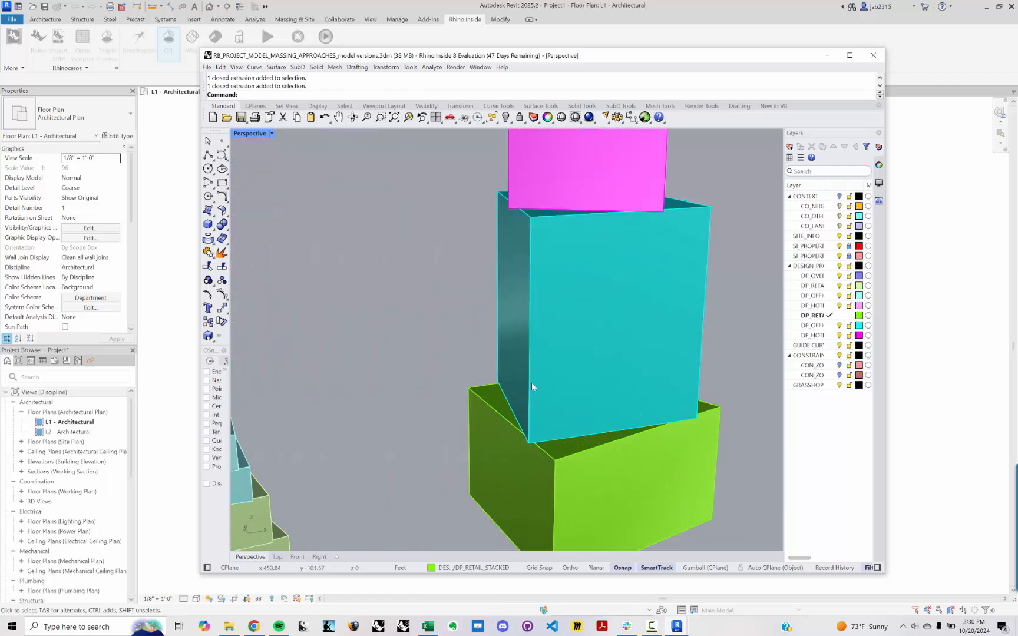
pyautogui.scroll(-10, 531, 382)
pyautogui.keyDown('shift'); pyautogui.moveTo(465, 425); pyautogui.dragTo(479, 393, button='right'); pyautogui.keyUp('shift')
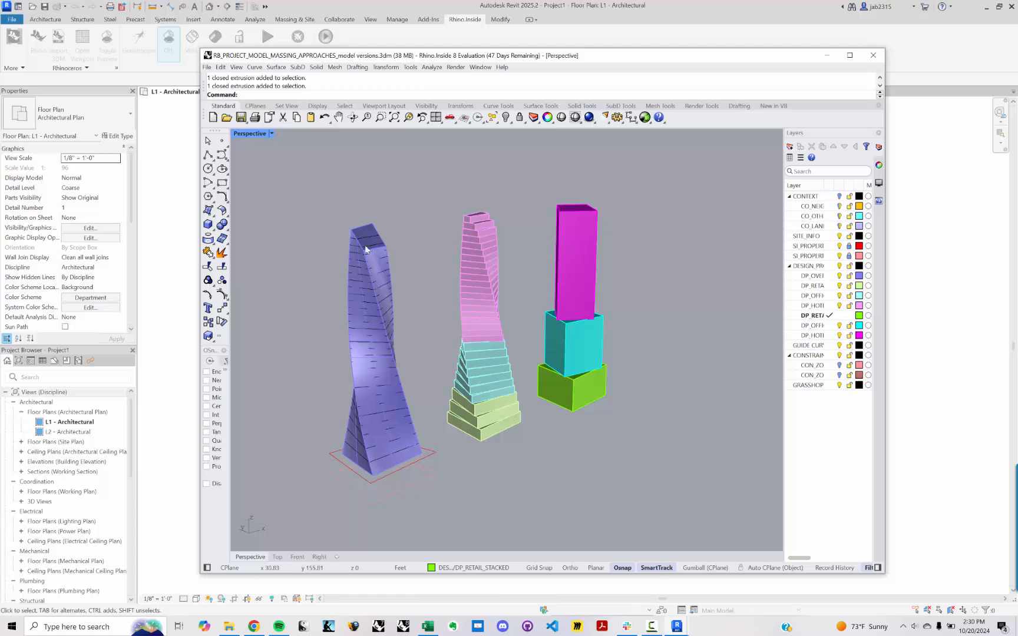
pyautogui.keyDown('shift'); pyautogui.moveTo(380, 322); pyautogui.dragTo(424, 363, button='right'); pyautogui.keyUp('shift')
pyautogui.scroll(2, 394, 335)
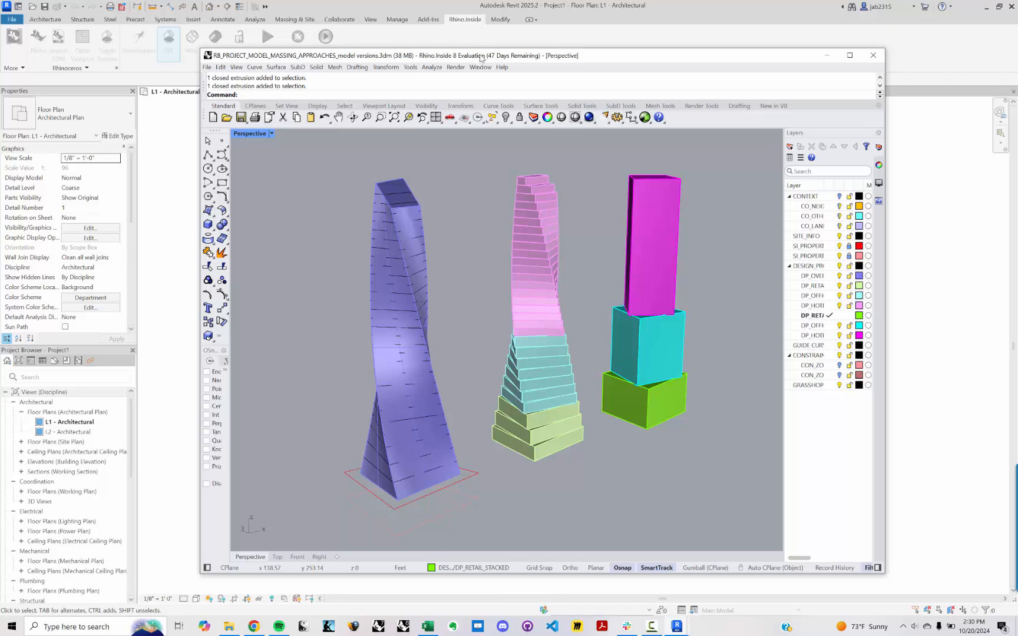
# Move the Rhino window out of the way and open the default 3D view in Revit.
pyautogui.moveTo(479, 58); pyautogui.dragTo(471, 0)
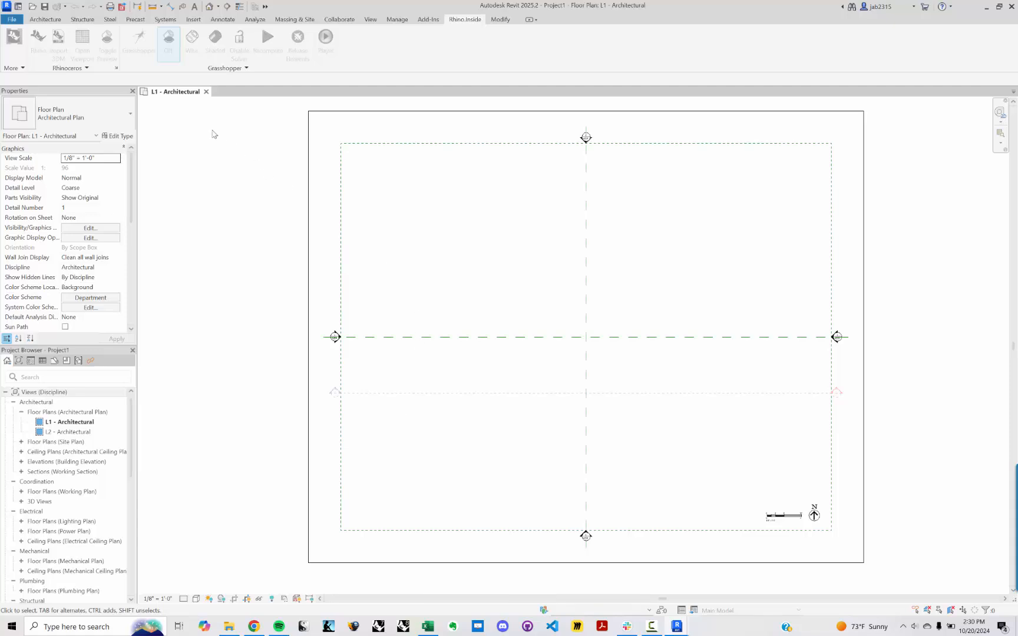
pyautogui.click(209, 7)
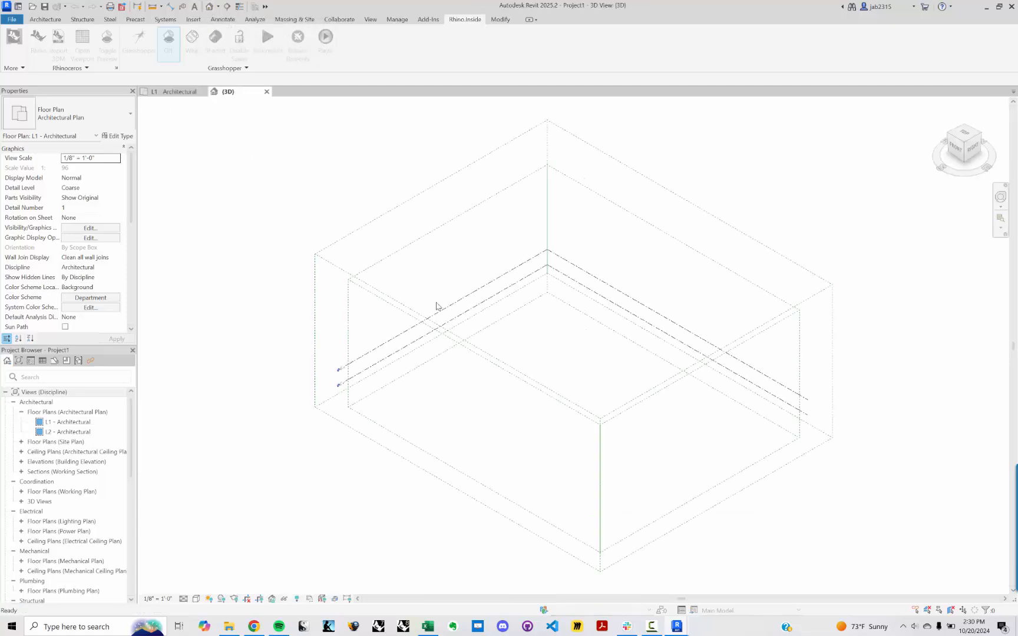
# Delete level L1 together with its dependent elements and views.
pyautogui.scroll(5, 458, 314)
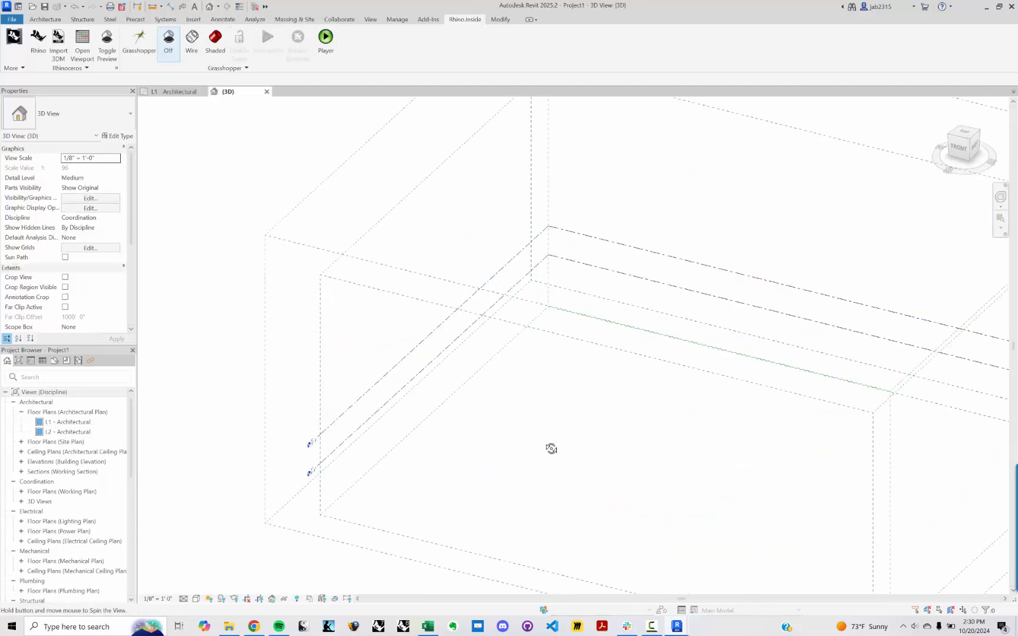
pyautogui.scroll(5, 401, 330)
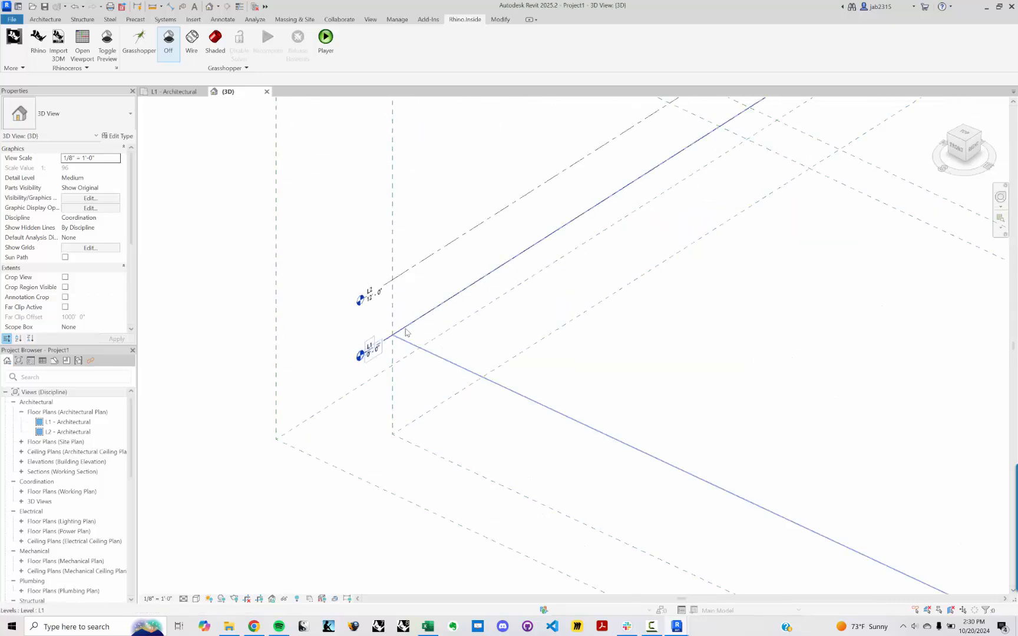
pyautogui.click(405, 333)
pyautogui.press('Delete')
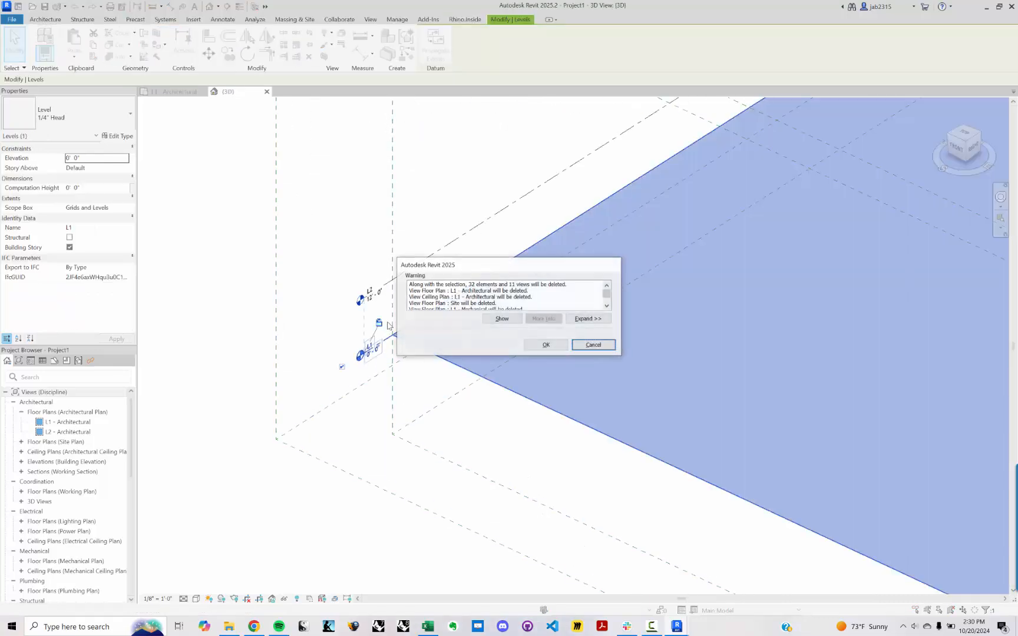
pyautogui.click(546, 345)
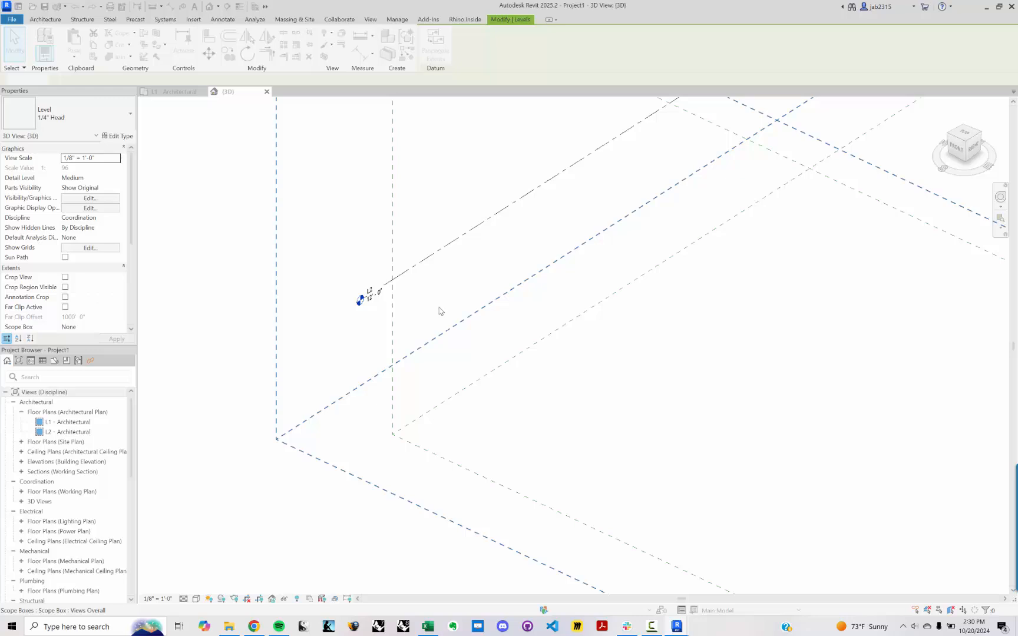
pyautogui.click(419, 273)
pyautogui.scroll(-4, 573, 378)
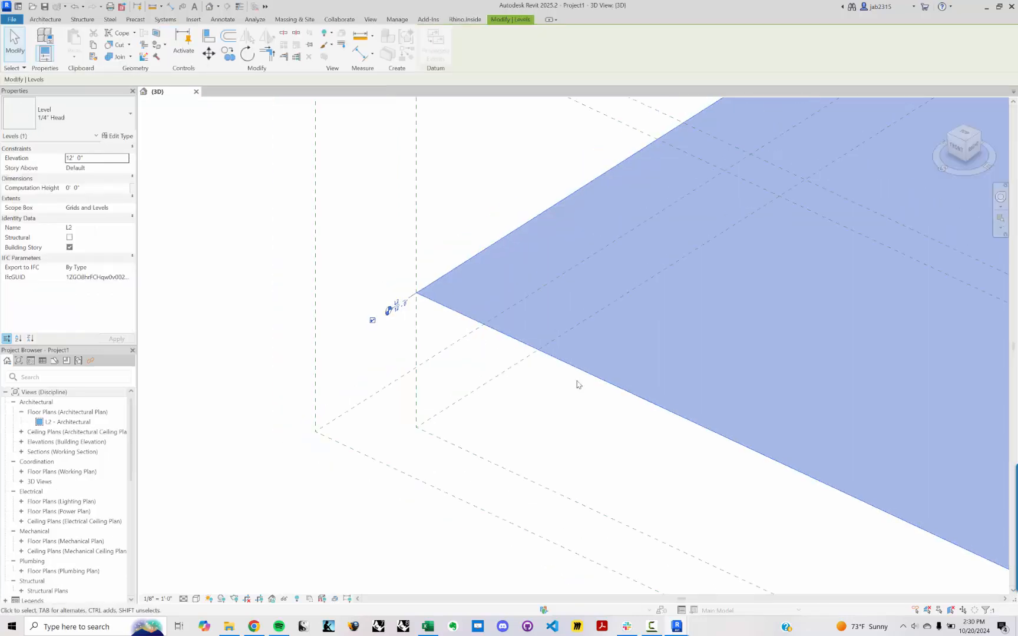
pyautogui.moveTo(439, 394); pyautogui.dragTo(223, 407, button='middle')
pyautogui.scroll(-1, 777, 301)
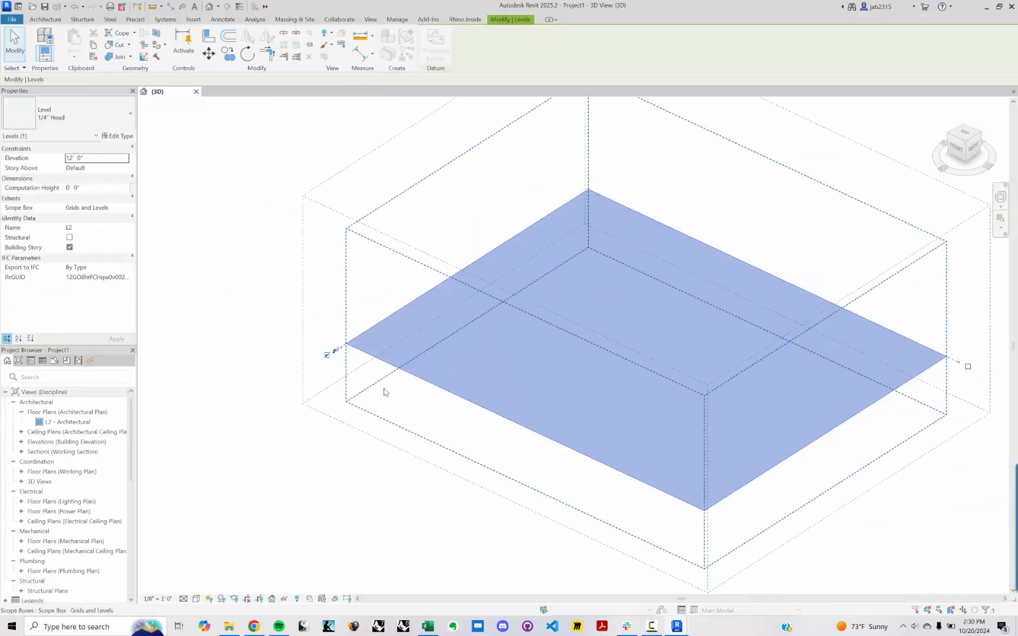
pyautogui.click(386, 390)
pyautogui.click(361, 343)
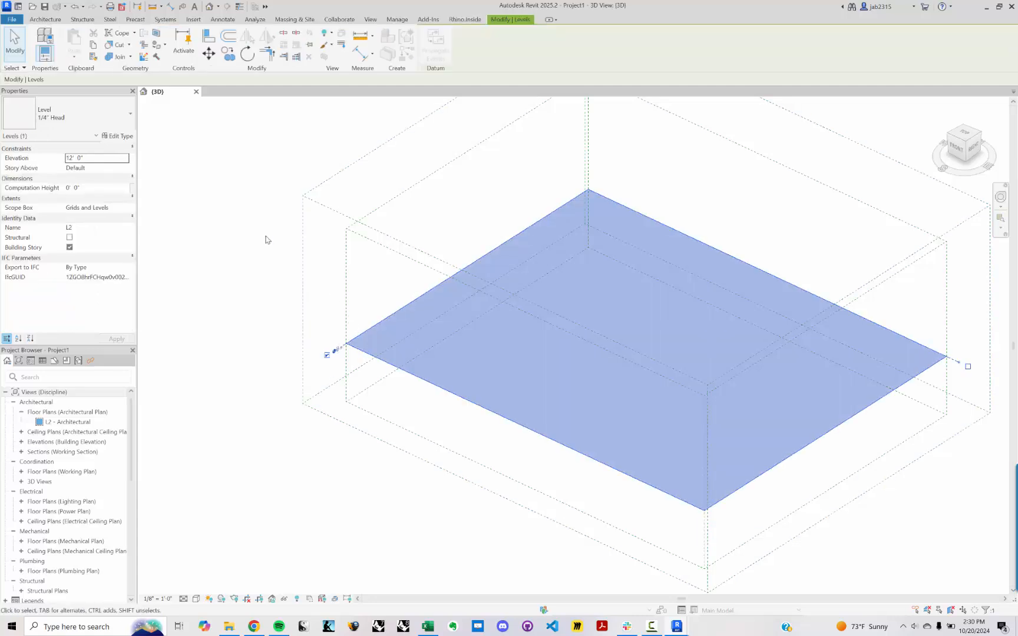
pyautogui.rightClick(372, 326)
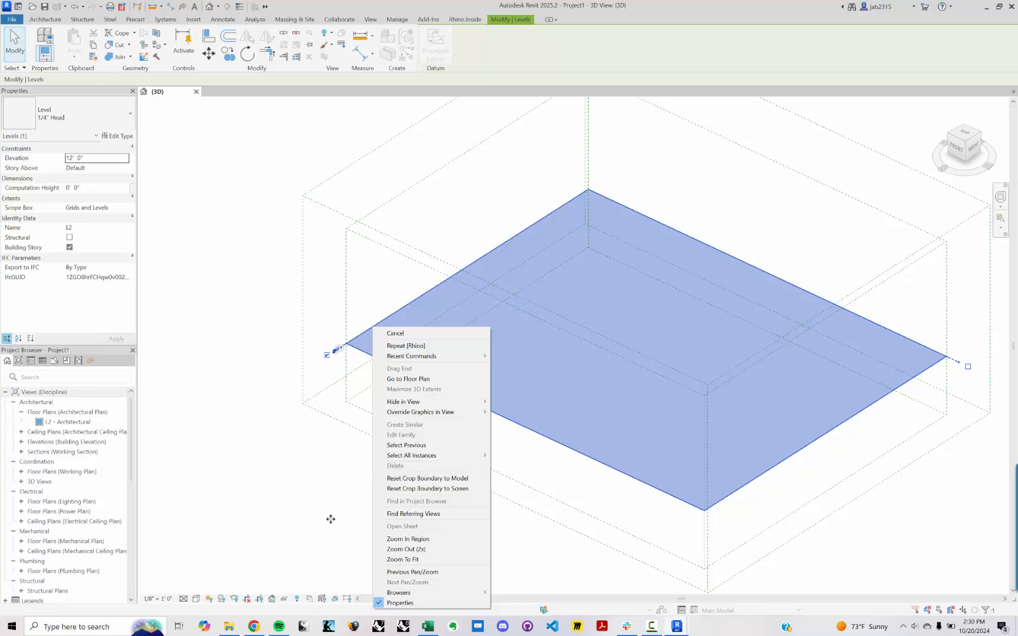
pyautogui.scroll(2, 330, 462)
pyautogui.click(485, 390)
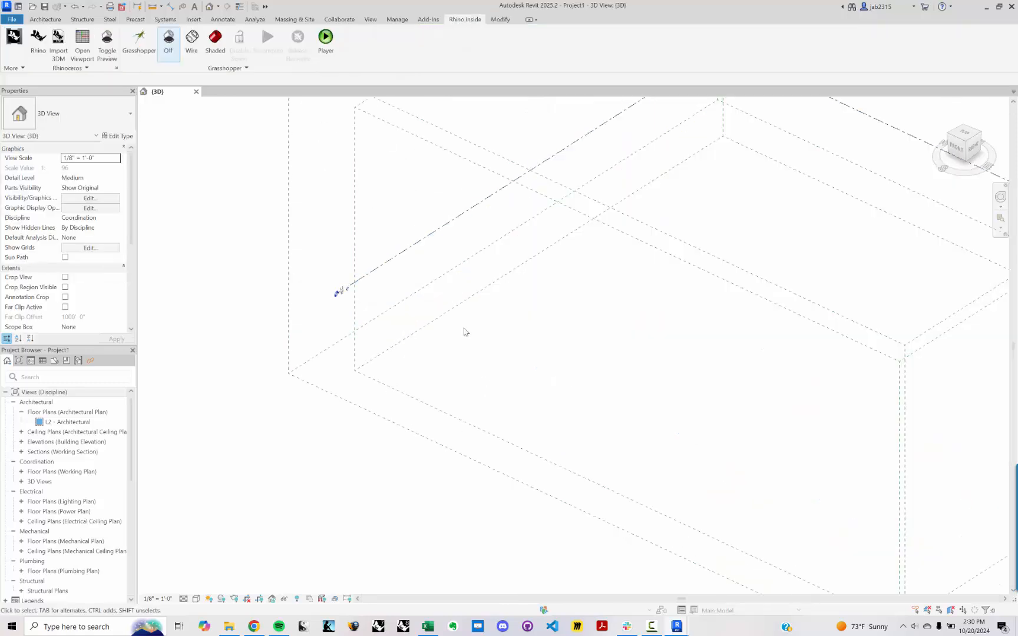
# Rename the remaining level L2 to TEST LEVEL.
pyautogui.click(374, 266)
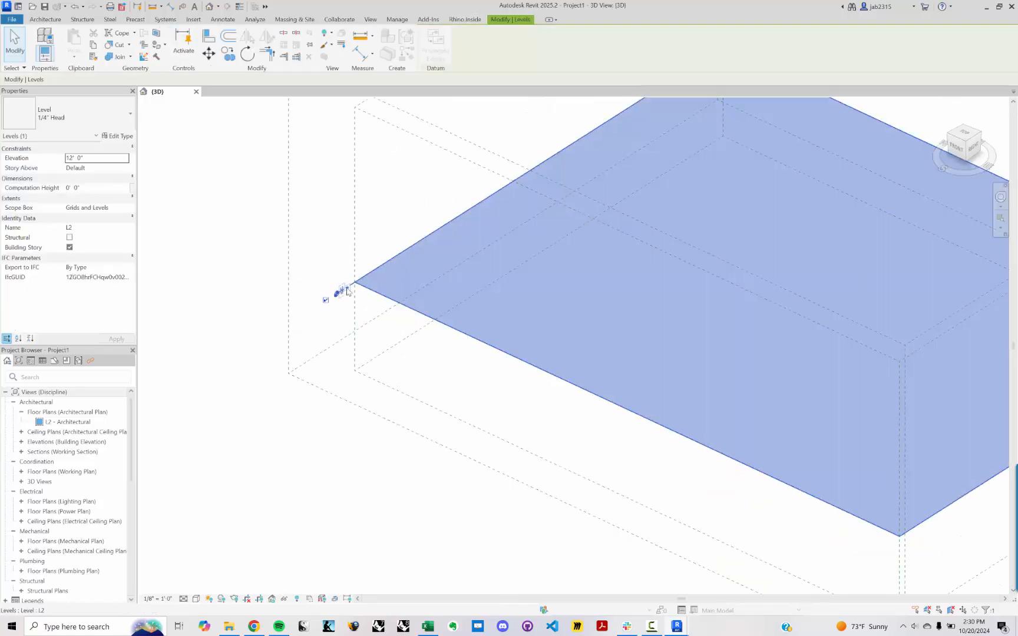
pyautogui.scroll(2, 345, 294)
pyautogui.click(338, 287)
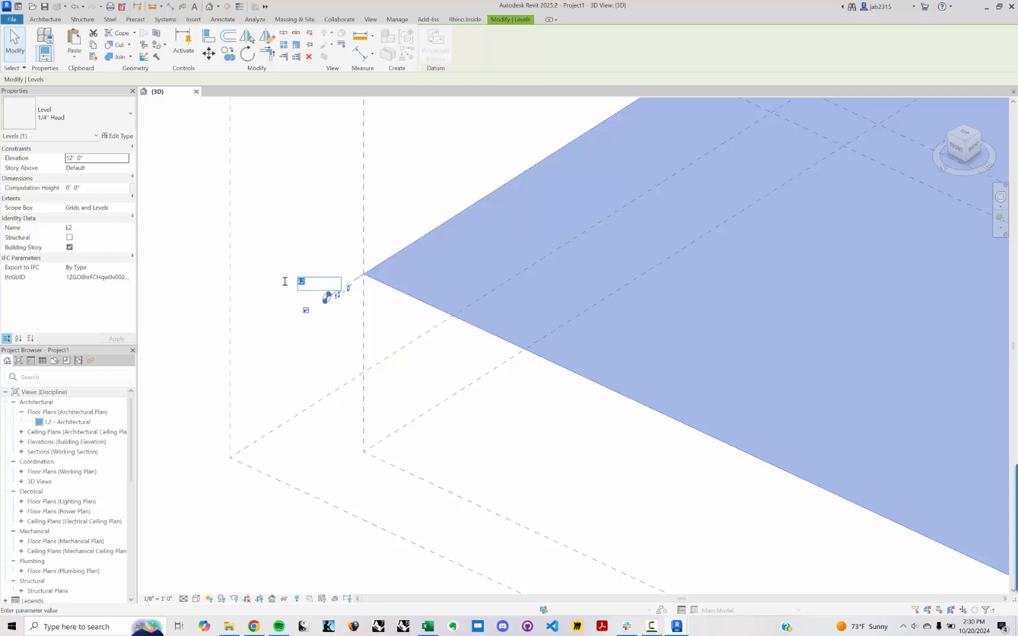
pyautogui.write('TEST LEVEL')
pyautogui.press('Return')
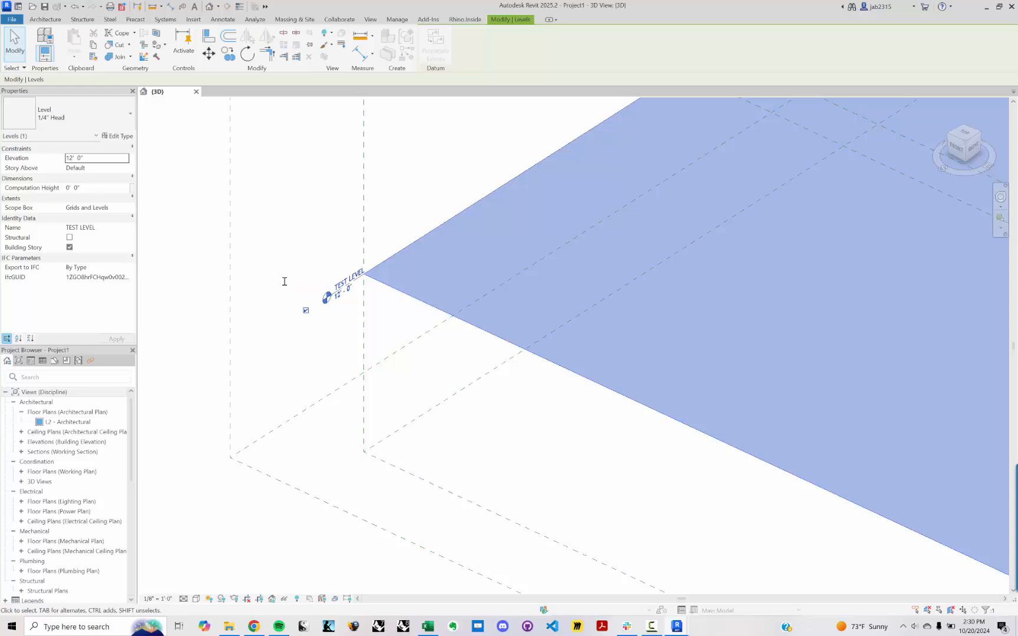
# Set the elevation of TEST LEVEL to -12' and deselect the level.
pyautogui.click(340, 290)
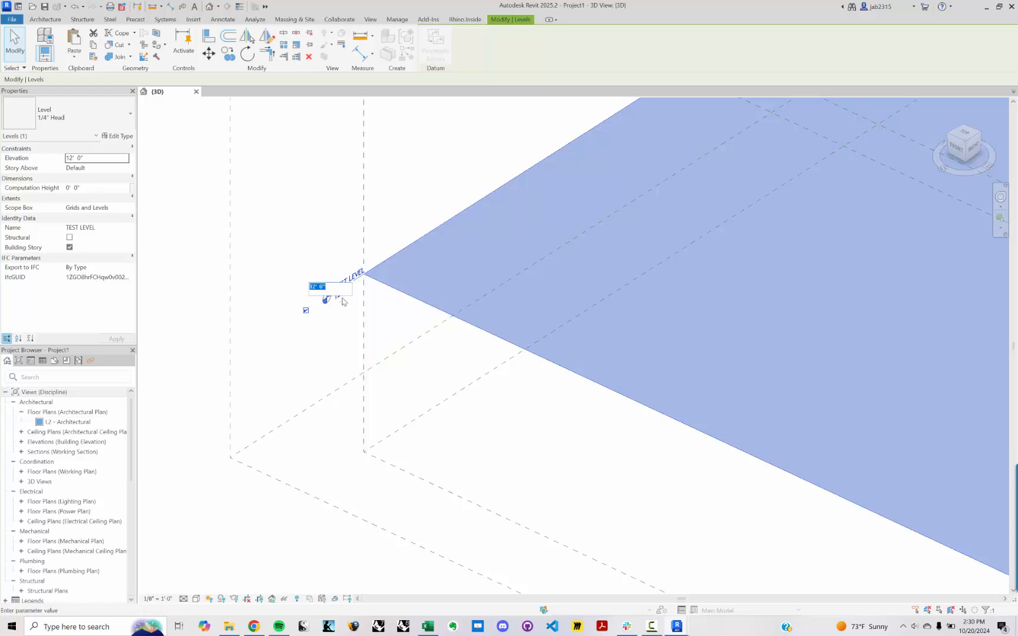
pyautogui.click(334, 287)
pyautogui.moveTo(333, 287); pyautogui.dragTo(301, 285)
pyautogui.press('BackSpace')
pyautogui.write("-12'")
pyautogui.press('Return')
pyautogui.click(275, 318)
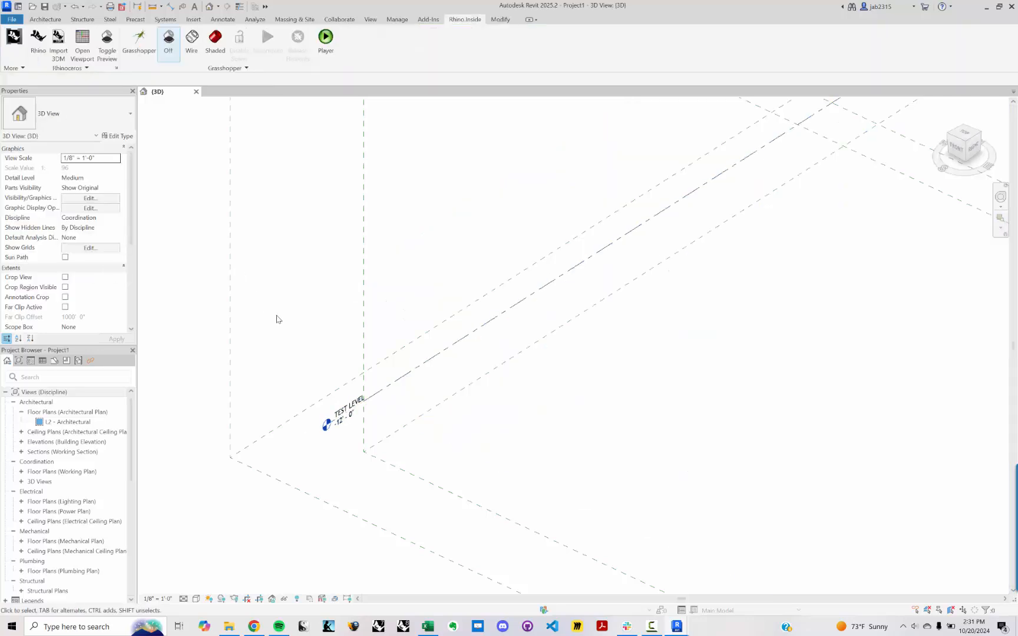
# Bring the Rhino window back over the Revit view, widen it, and enlarge its Layers panel.
pyautogui.keyDown('shift'); pyautogui.moveTo(275, 318); pyautogui.dragTo(400, 232, button='middle'); pyautogui.keyUp('shift')
pyautogui.scroll(-5, 471, 191)
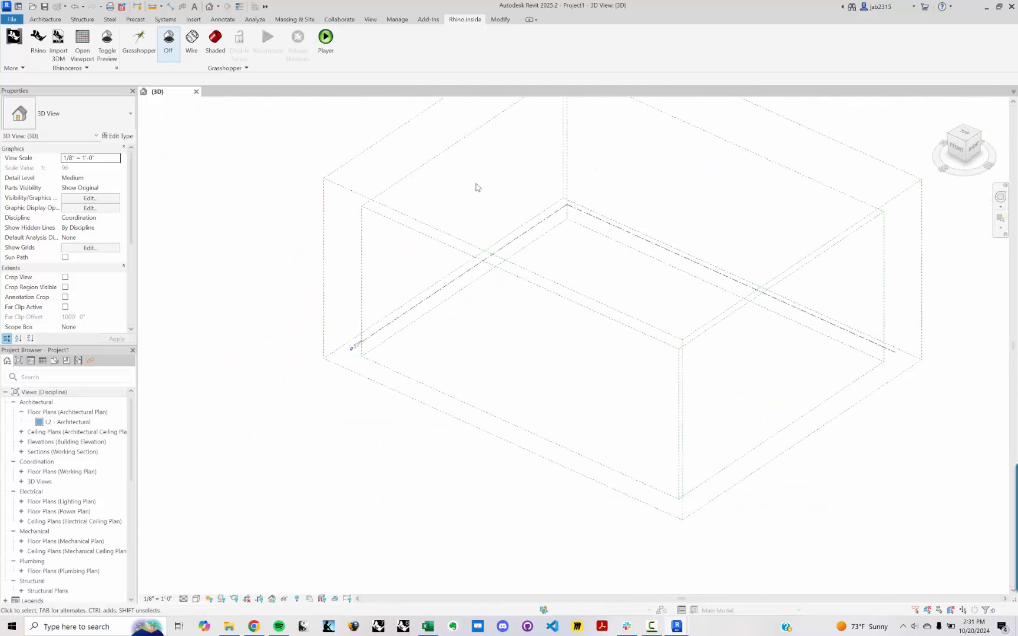
pyautogui.scroll(6, 477, 188)
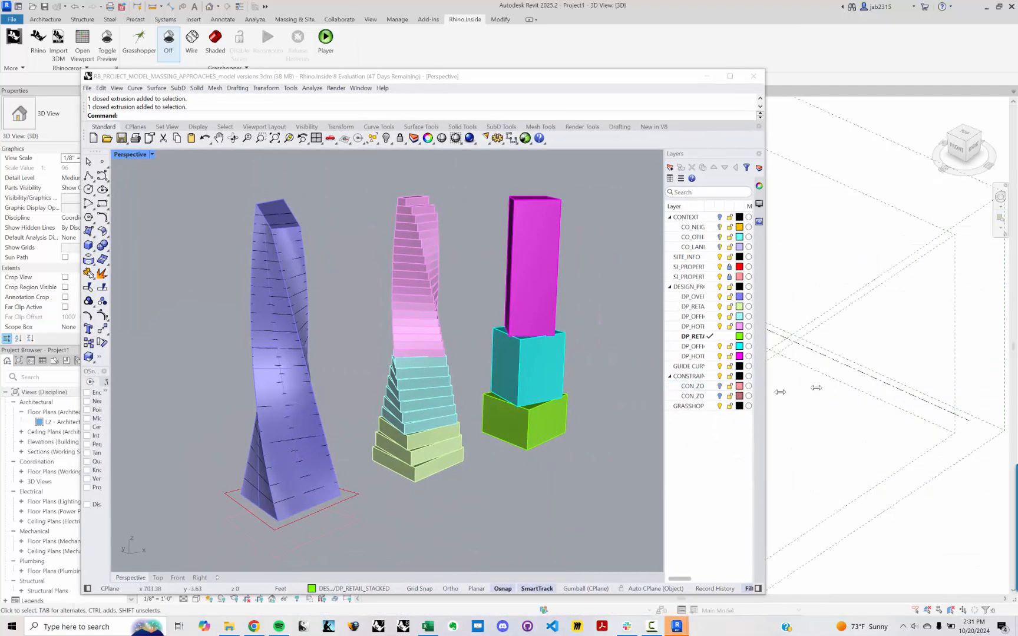
pyautogui.moveTo(816, 388); pyautogui.dragTo(959, 401)
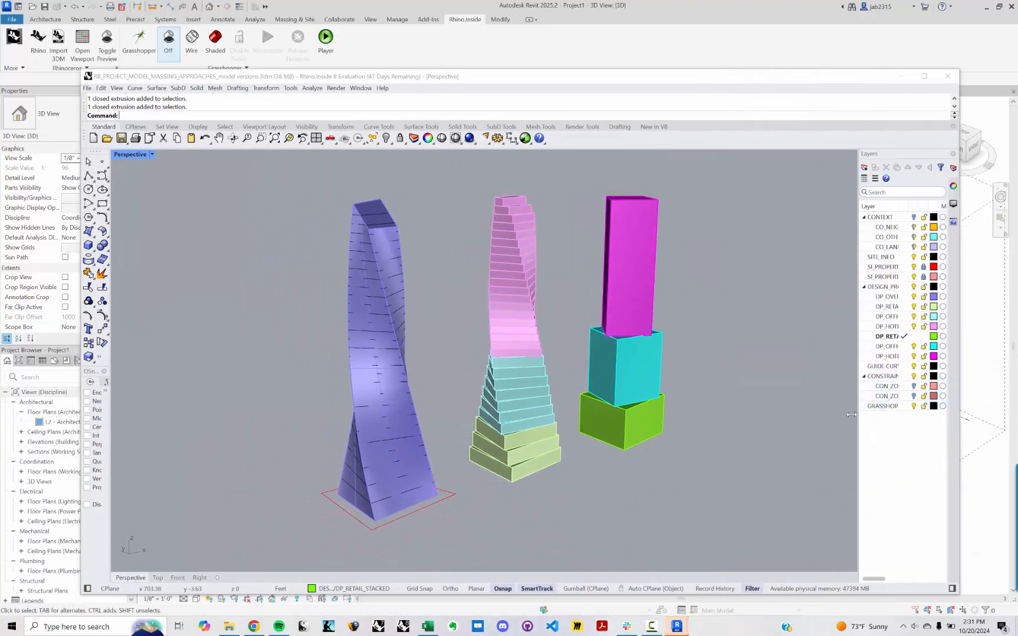
pyautogui.moveTo(851, 414); pyautogui.dragTo(803, 416)
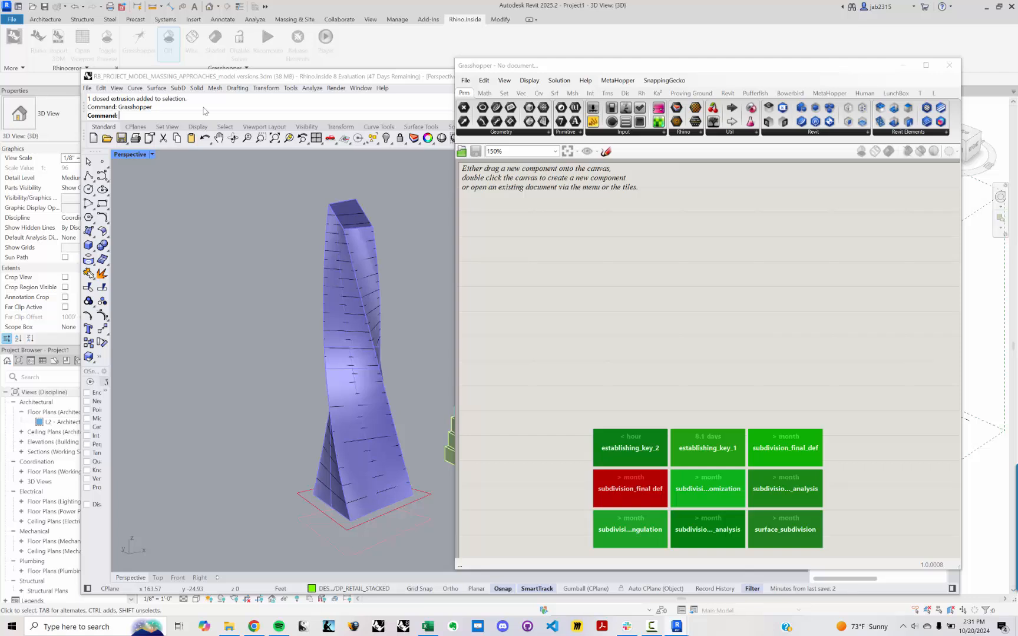
# Shift the Rhino view to show both towers, and reposition and widen the Grasshopper window until it covers the Rhino viewport.
pyautogui.moveTo(332, 334); pyautogui.dragTo(382, 353, button='right')
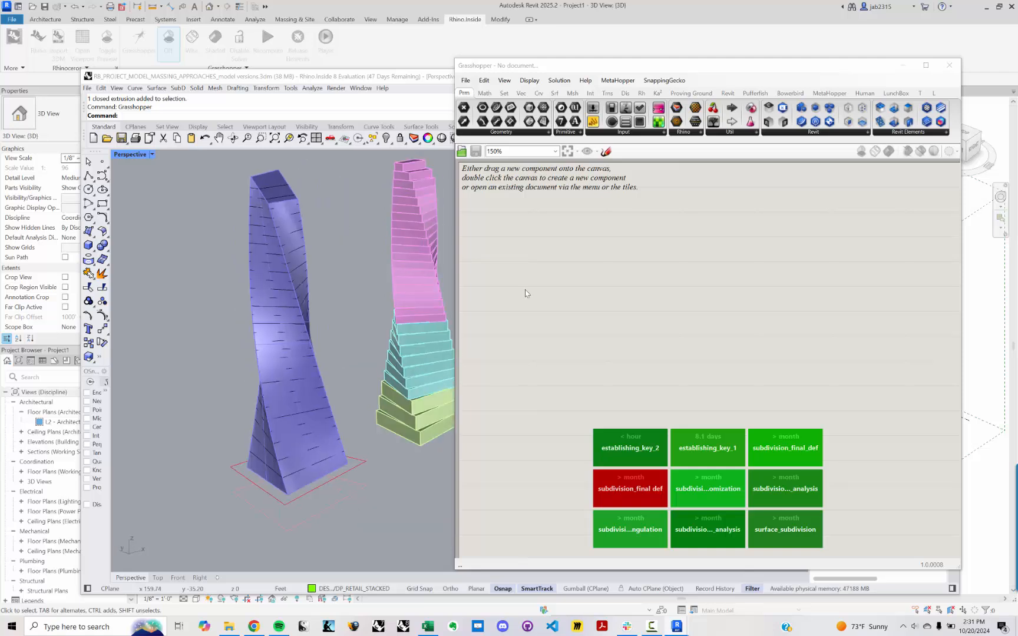
pyautogui.moveTo(451, 267); pyautogui.dragTo(348, 268)
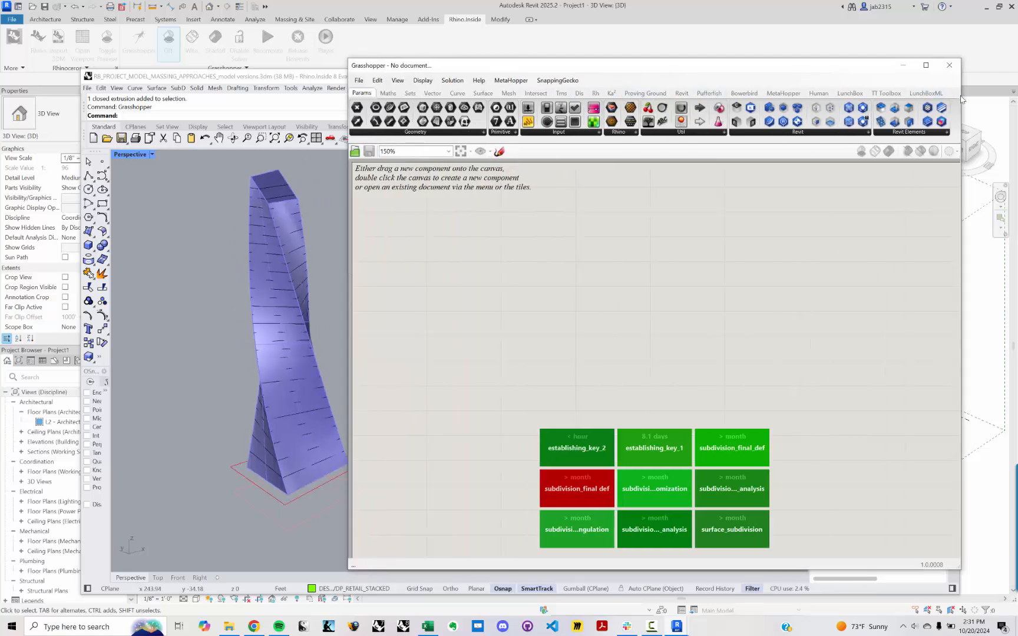
pyautogui.moveTo(963, 96); pyautogui.dragTo(1007, 96)
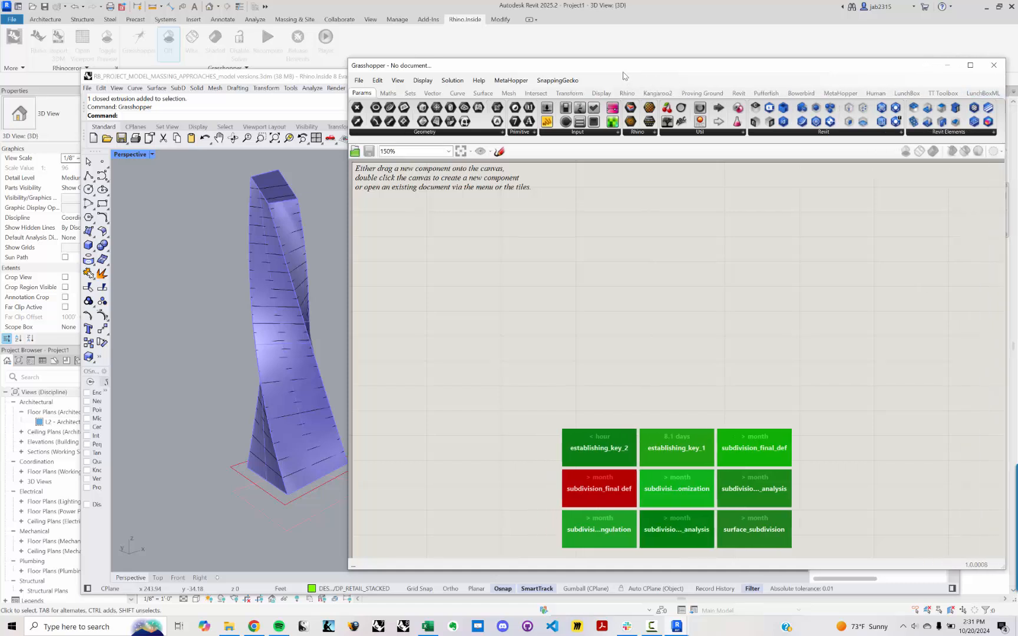
pyautogui.moveTo(623, 65); pyautogui.dragTo(583, 59)
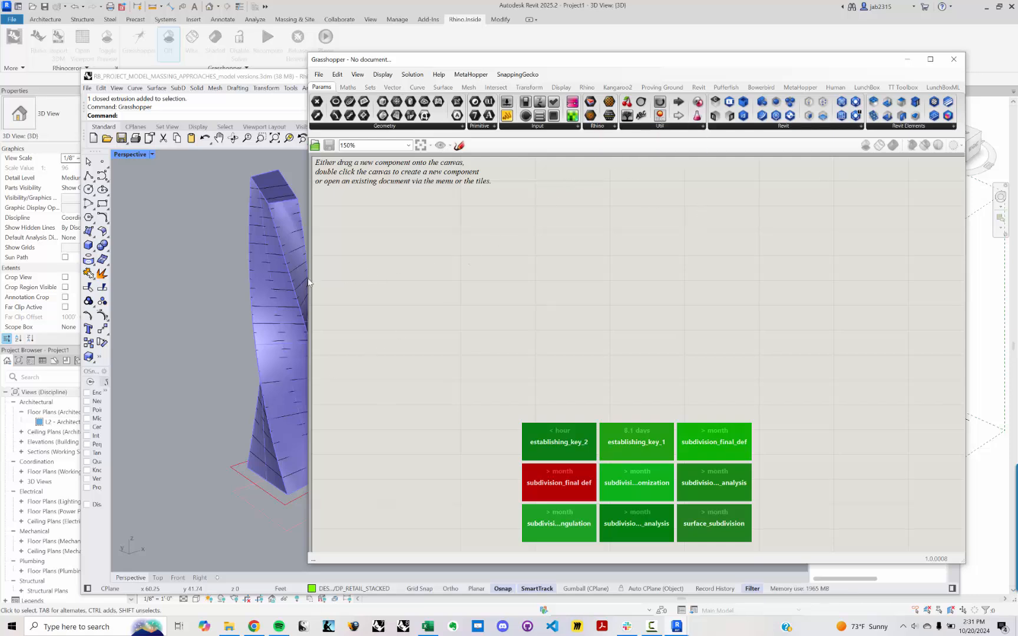
pyautogui.moveTo(306, 280); pyautogui.dragTo(94, 272)
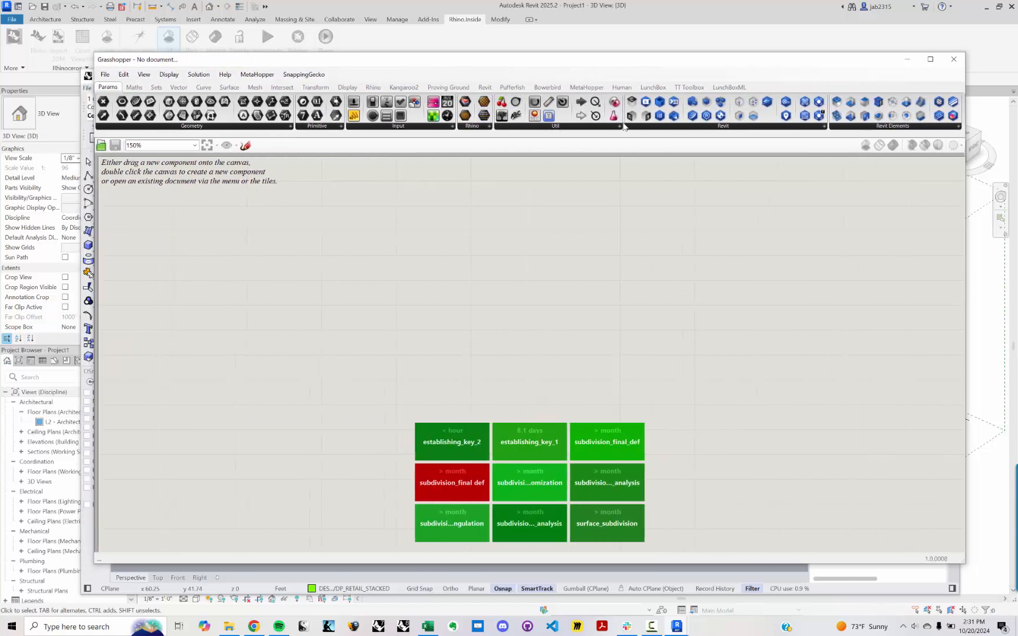
# Examine the parameters available in Grasshopper's Revit and Revit Elements groups.
pyautogui.click(704, 126)
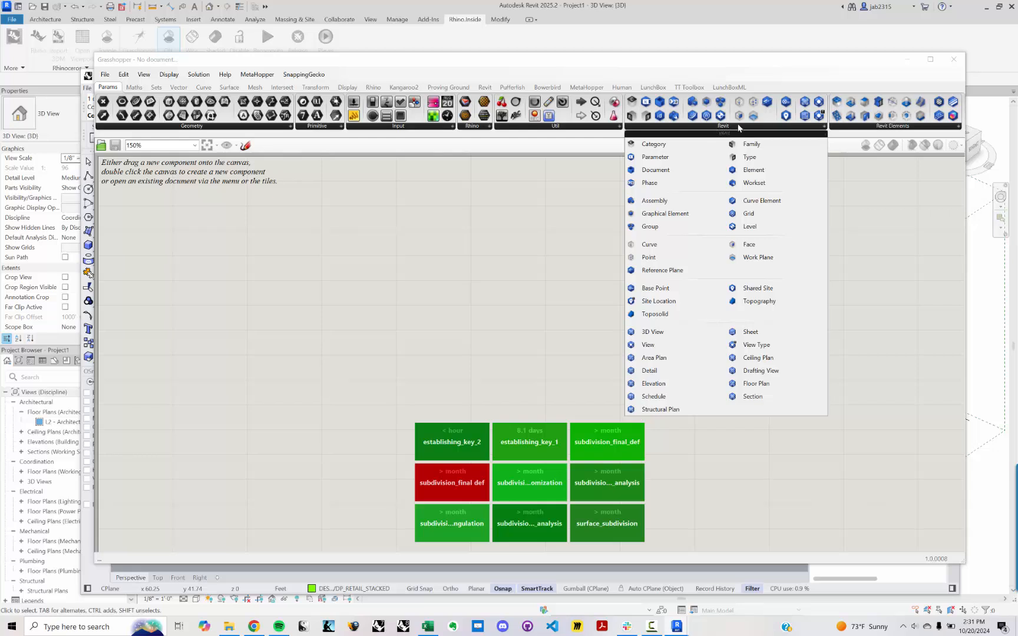
pyautogui.click(858, 126)
pyautogui.click(737, 128)
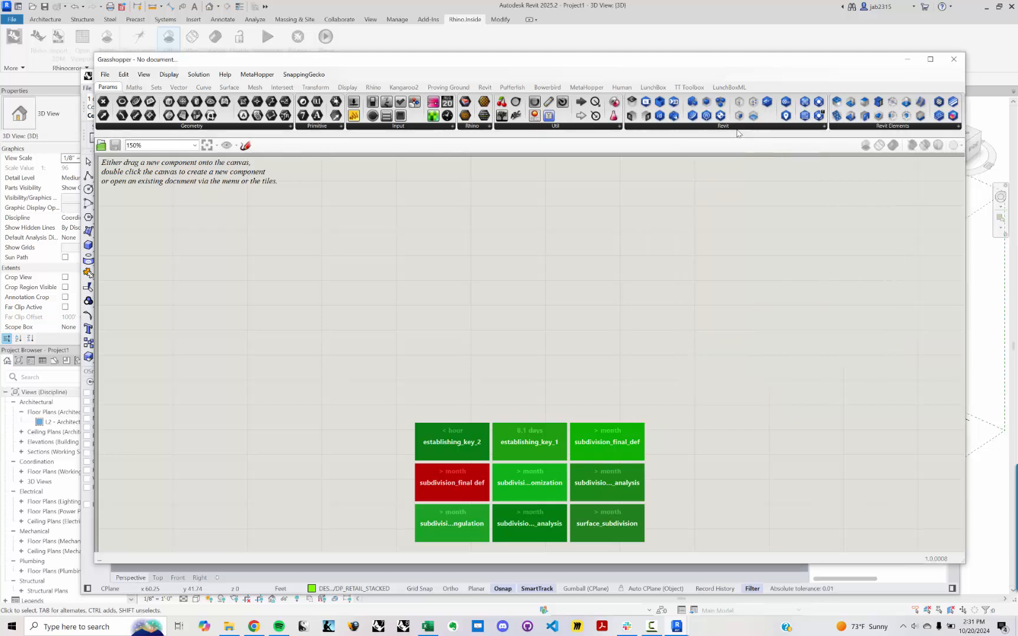
pyautogui.click(866, 127)
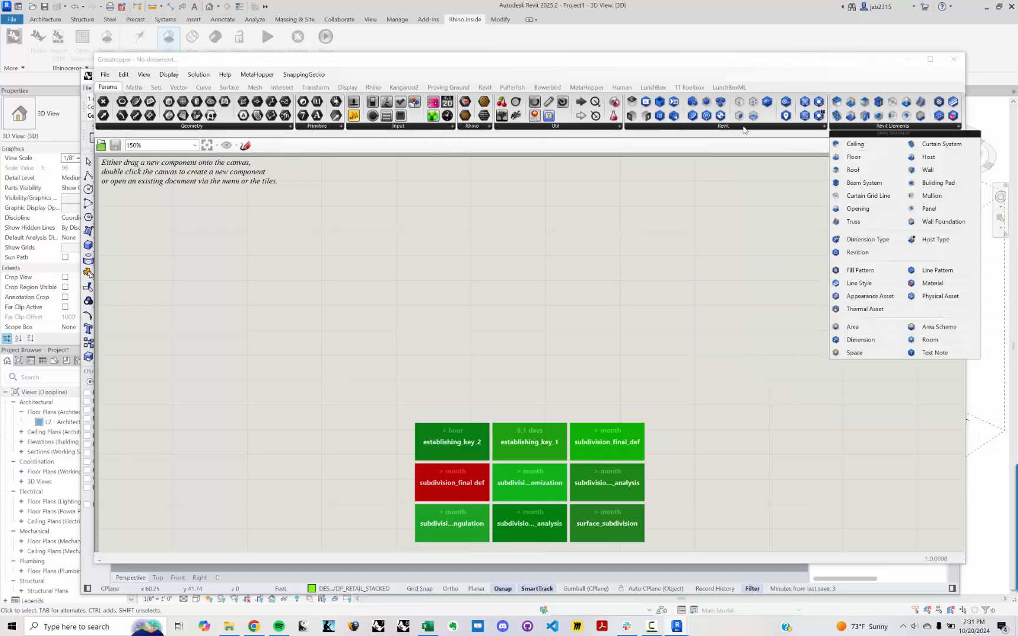
pyautogui.click(658, 236)
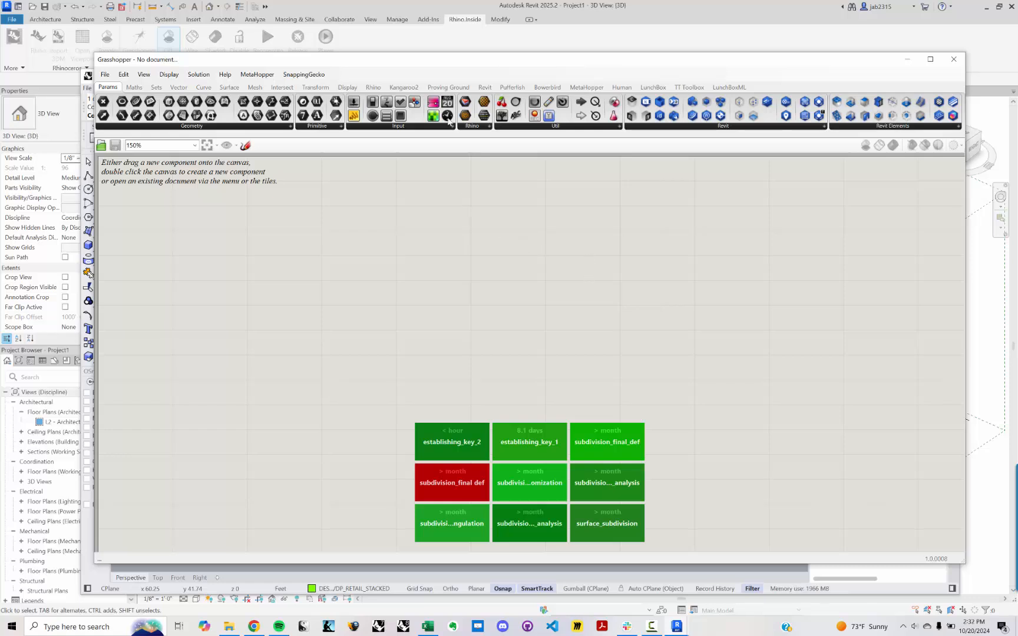
# Display Grasshopper's Revit component set, widen the window to fit its groups, and move the window aside.
pyautogui.click(484, 87)
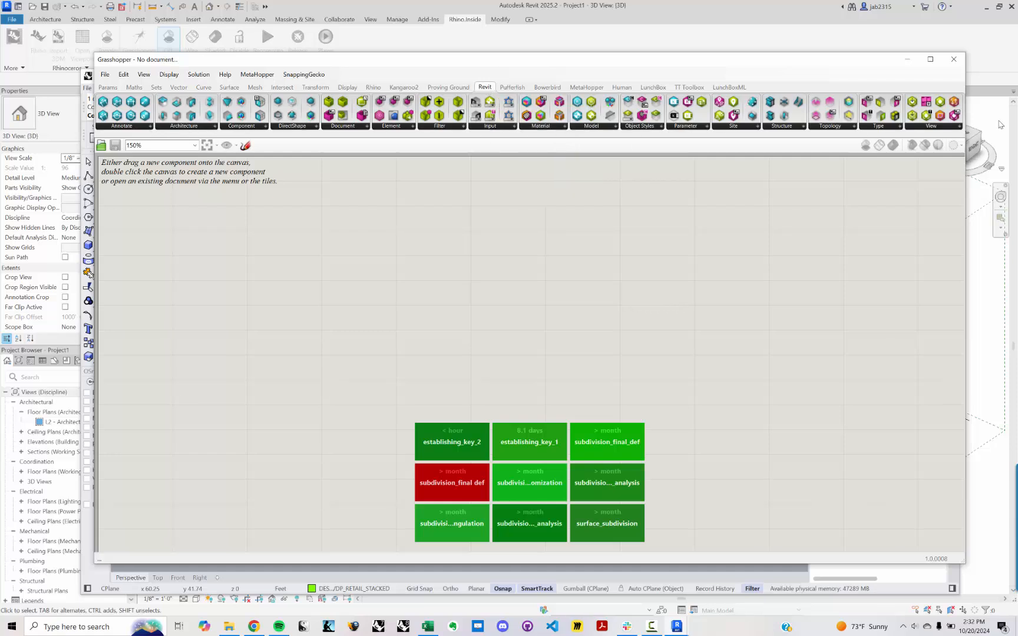
pyautogui.moveTo(964, 129); pyautogui.dragTo(987, 128)
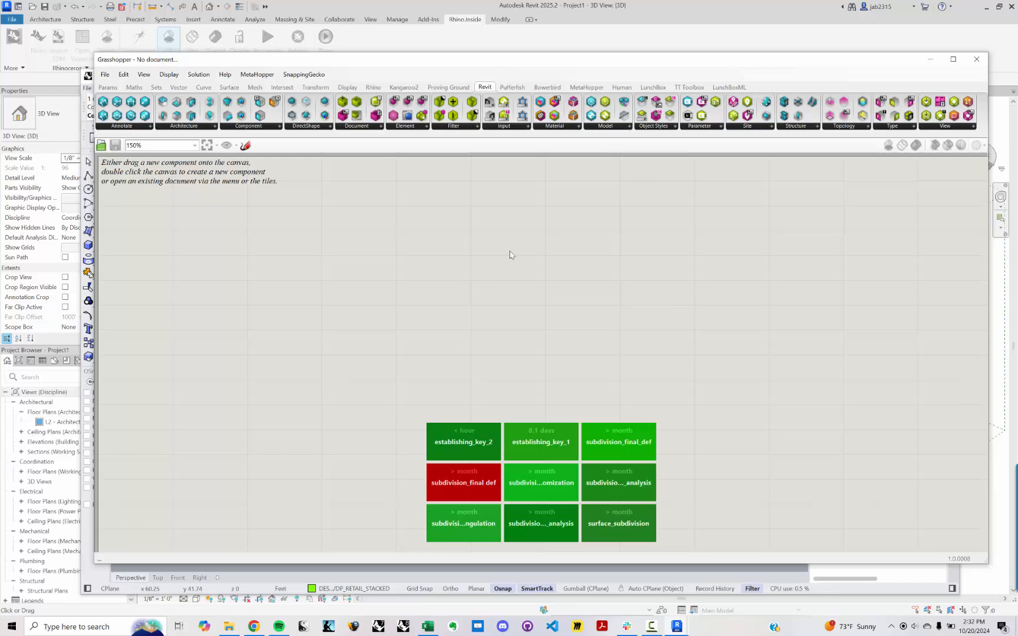
pyautogui.moveTo(290, 61); pyautogui.dragTo(344, 58)
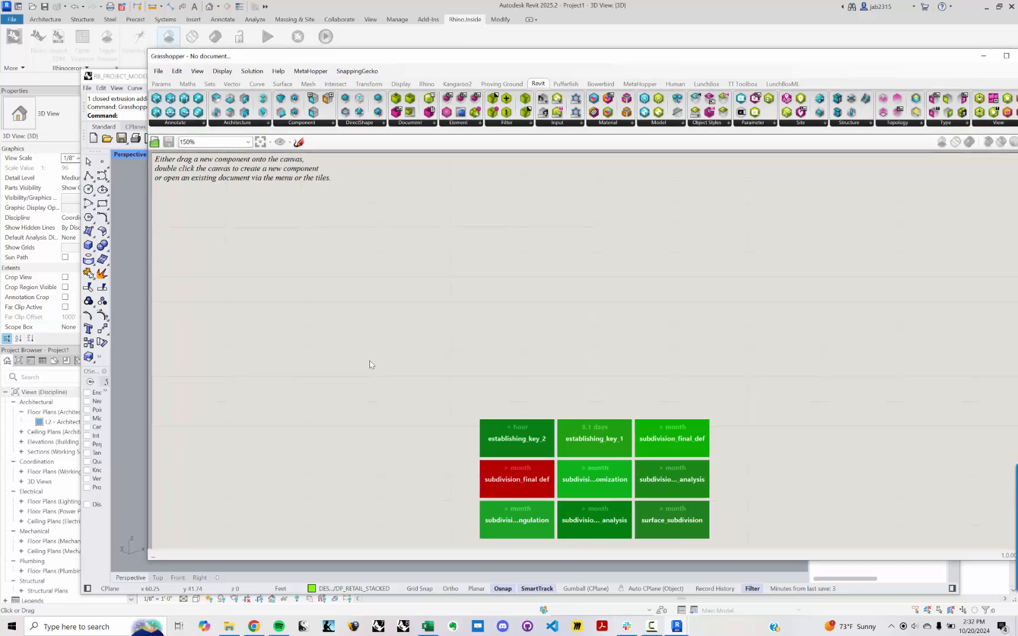
# Switch to Excel and save the Stacking Chart.xlsx workbook.
pyautogui.click(428, 626)
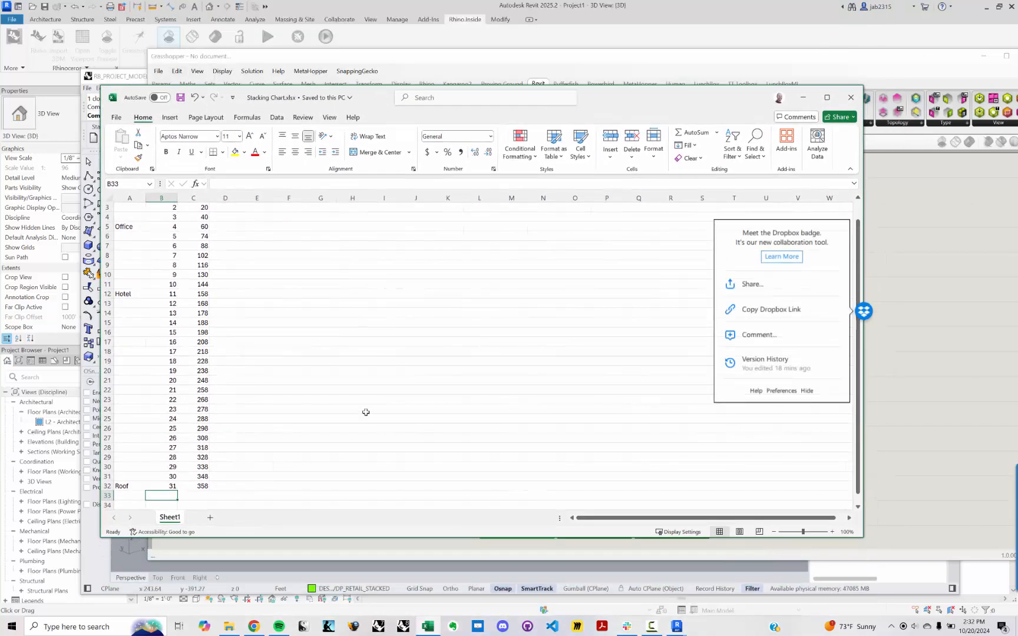
pyautogui.click(365, 410)
pyautogui.hotkey('ctrl', 's')
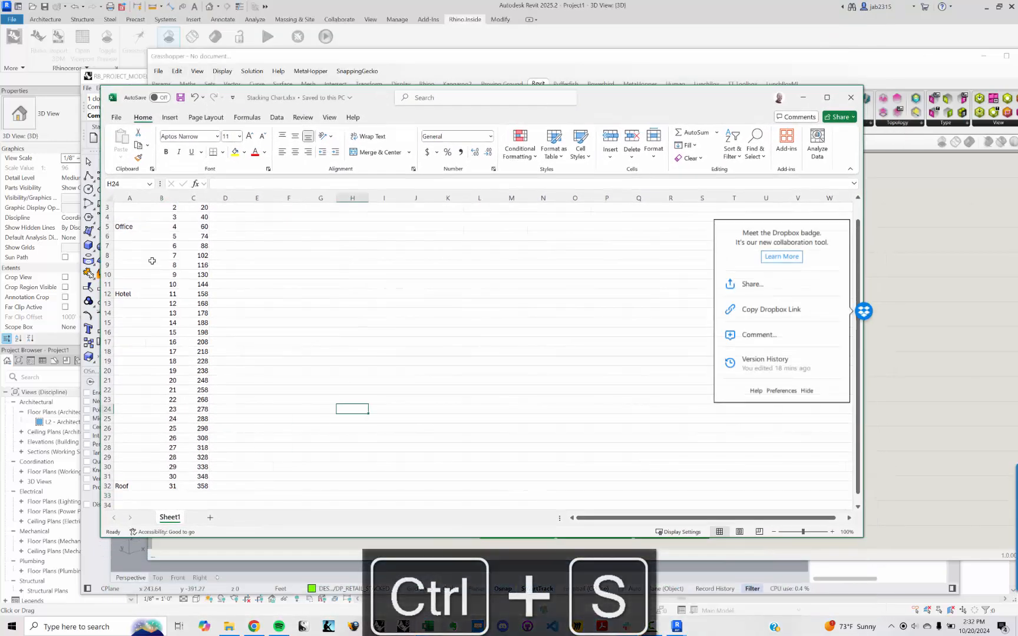
# Review the Floor and Elevation columns of the stacking chart from the first retail floor to the roof.
pyautogui.scroll(1, 152, 244)
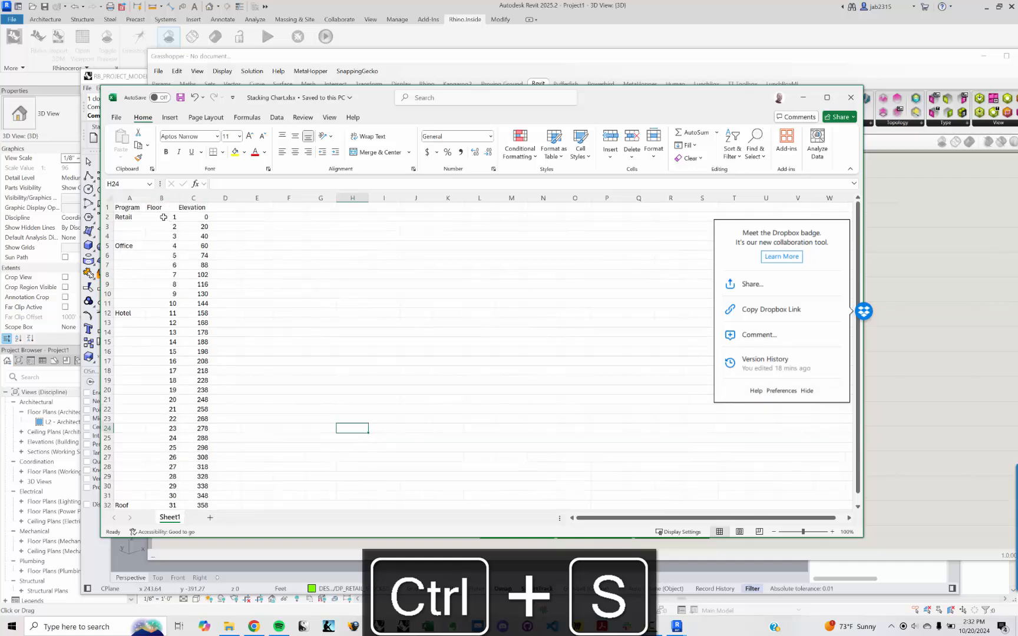
pyautogui.moveTo(171, 218); pyautogui.dragTo(173, 313)
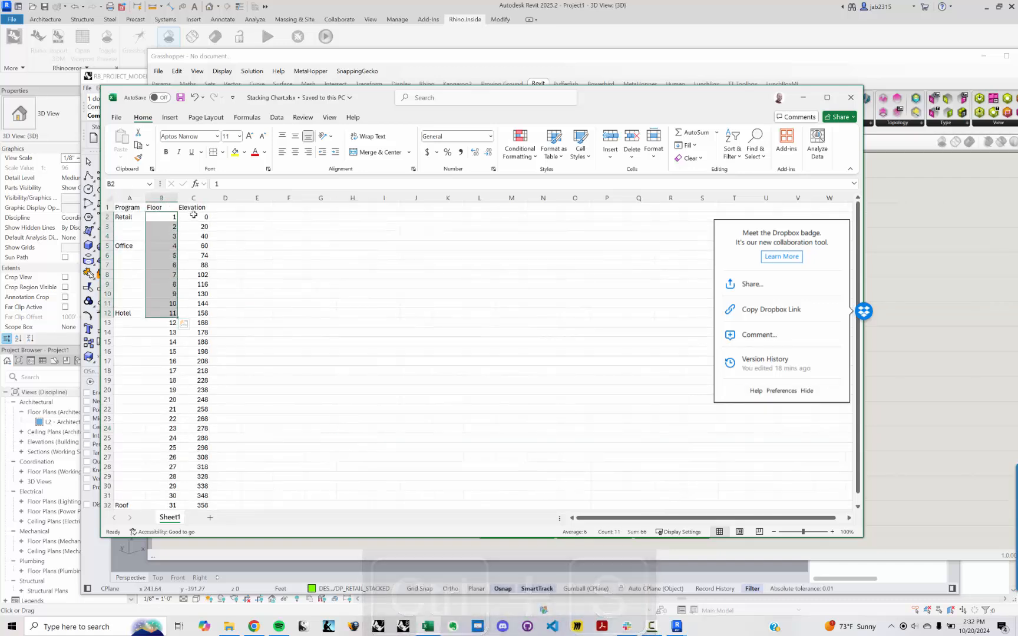
pyautogui.scroll(-2, 134, 227)
pyautogui.scroll(2, 135, 227)
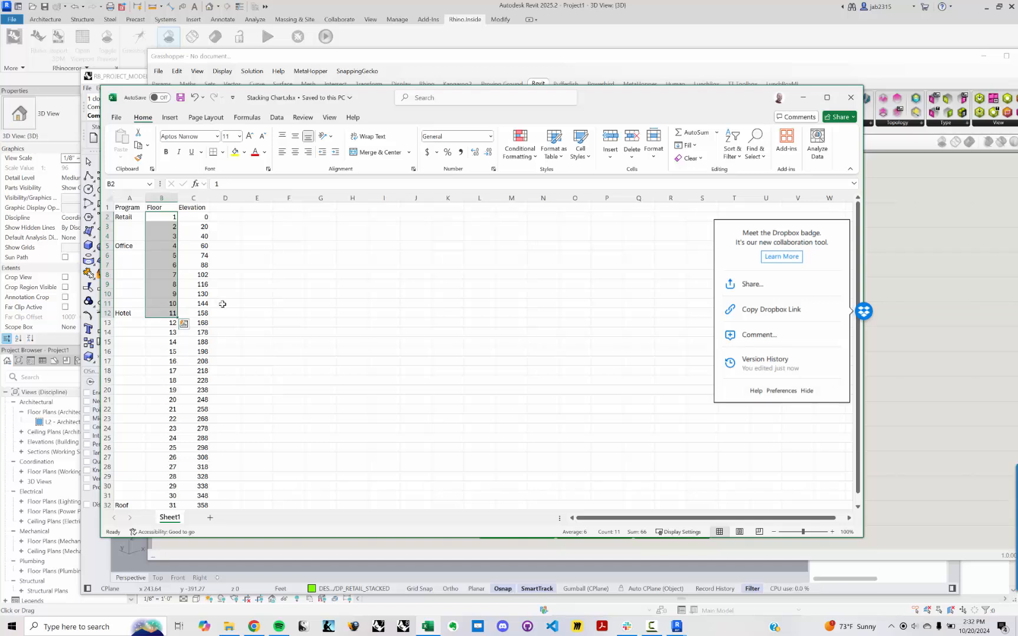
pyautogui.click(243, 302)
pyautogui.click(189, 216)
pyautogui.moveTo(199, 268); pyautogui.dragTo(197, 235)
pyautogui.scroll(-4, 199, 363)
pyautogui.scroll(4, 198, 265)
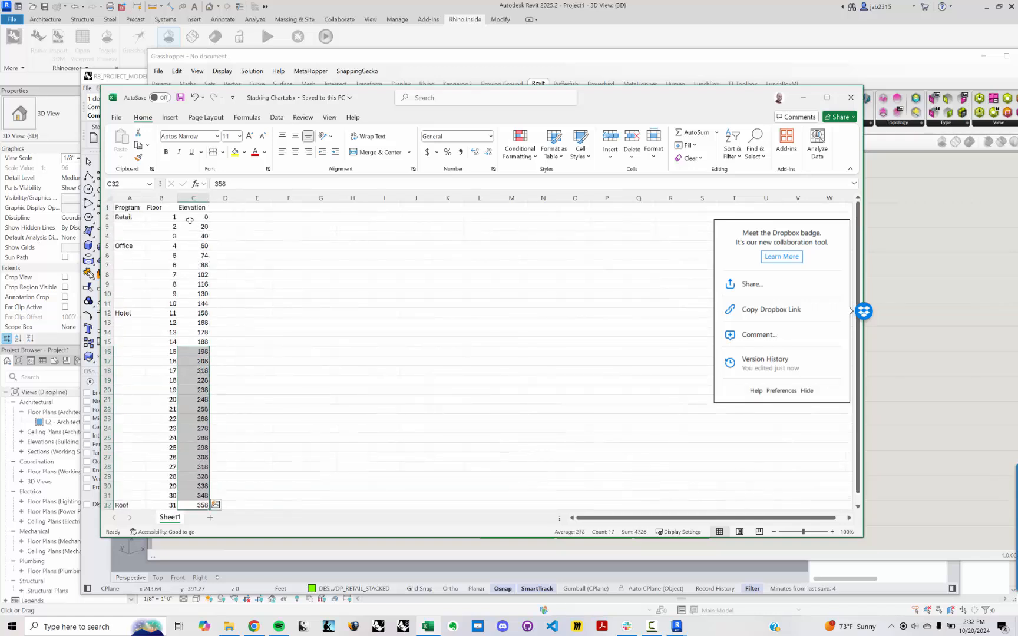
pyautogui.click(355, 281)
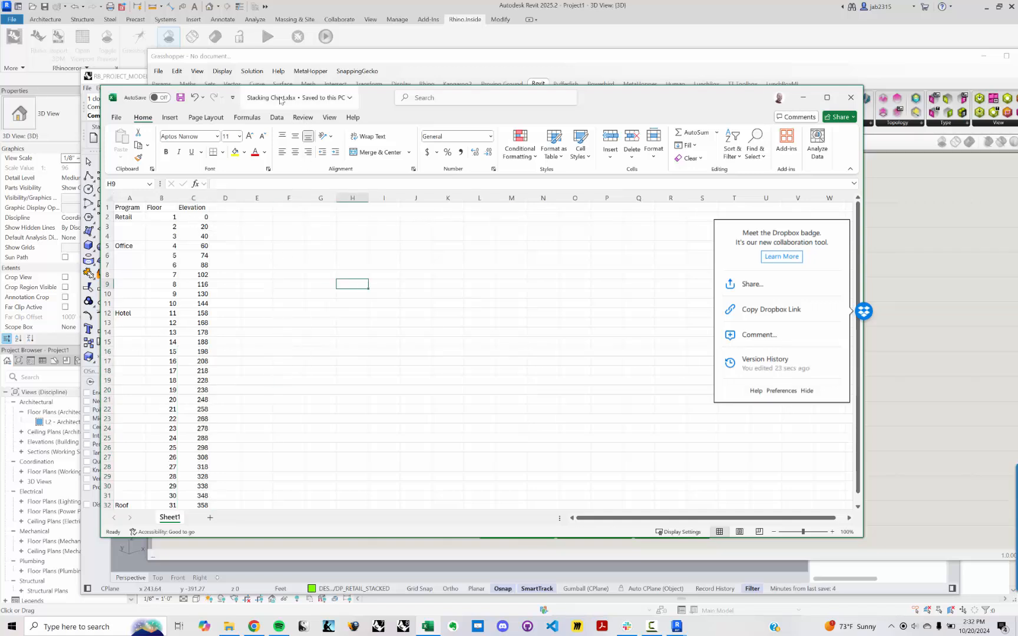
# Check the workbook's file name and location, and minimize Excel to return to Grasshopper.
pyautogui.click(316, 98)
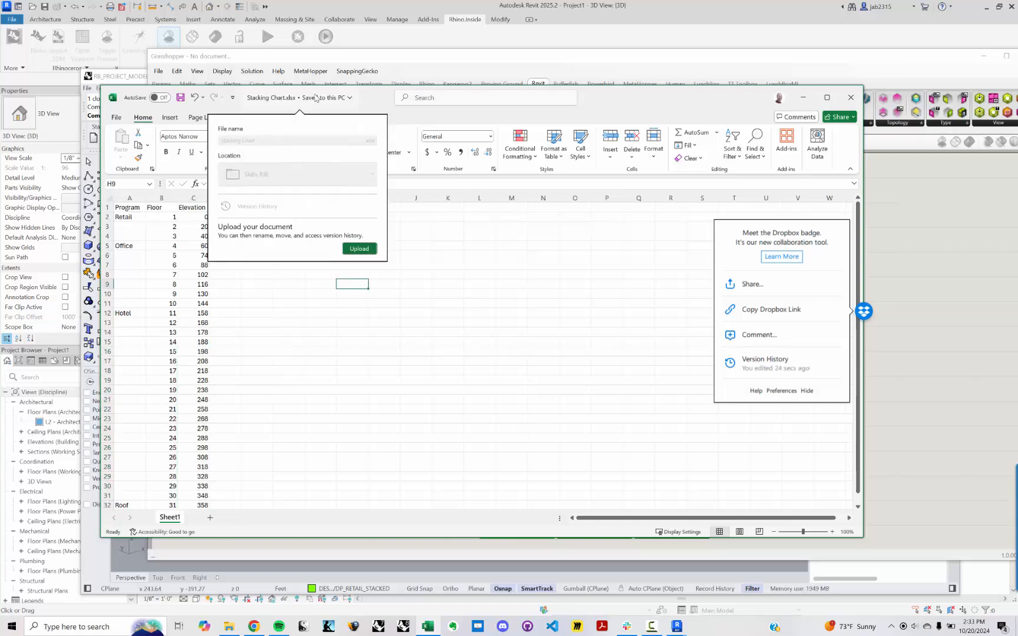
pyautogui.click(368, 104)
pyautogui.moveTo(382, 98); pyautogui.dragTo(315, 110)
pyautogui.click(785, 105)
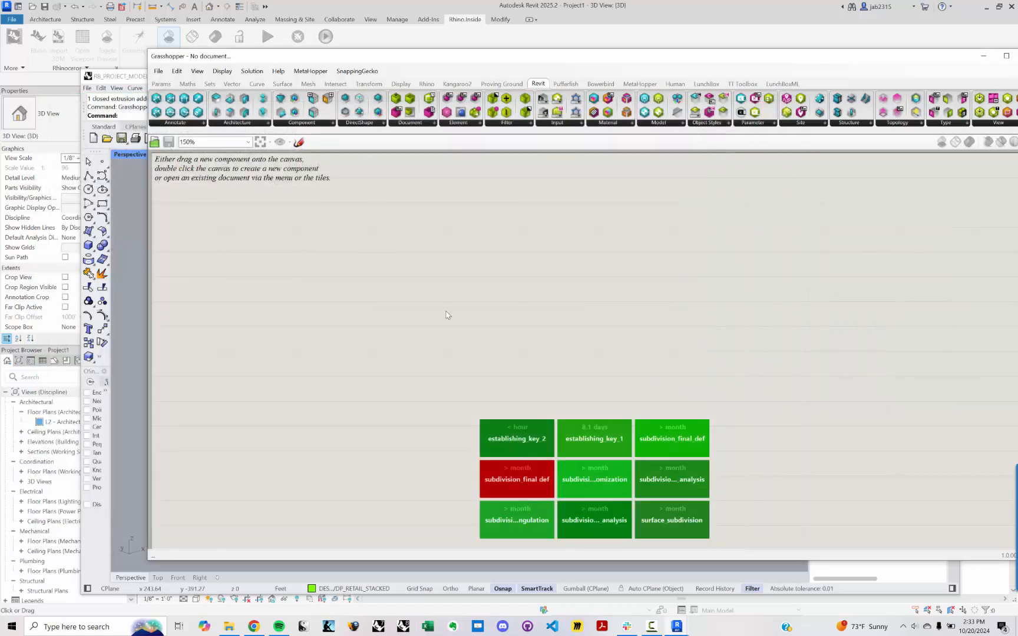
# Add an Excel Reader component to the empty Grasshopper canvas.
pyautogui.doubleClick(310, 319)
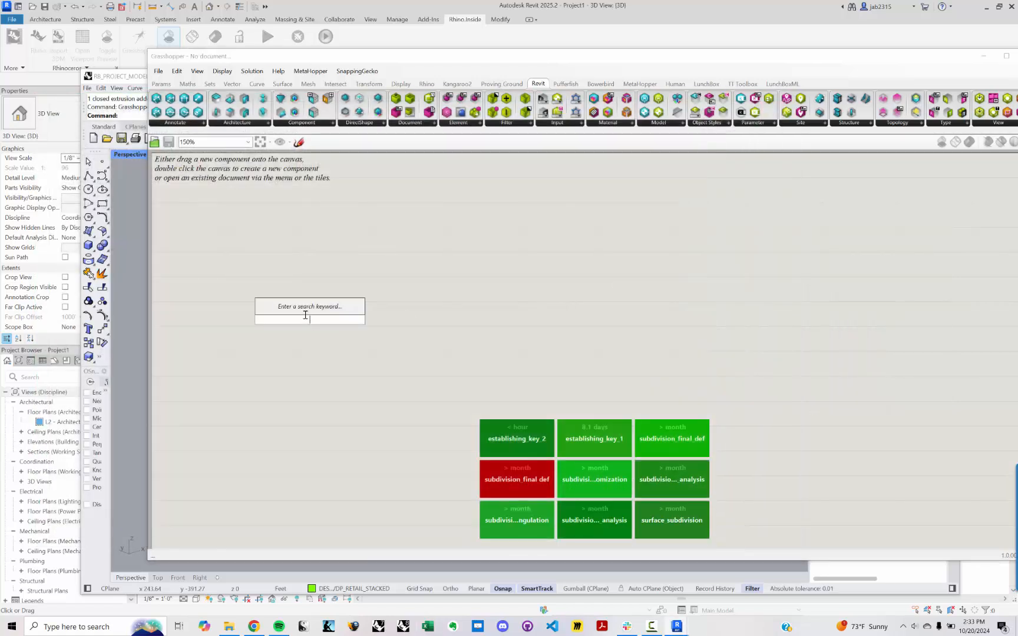
pyautogui.write('EXC')
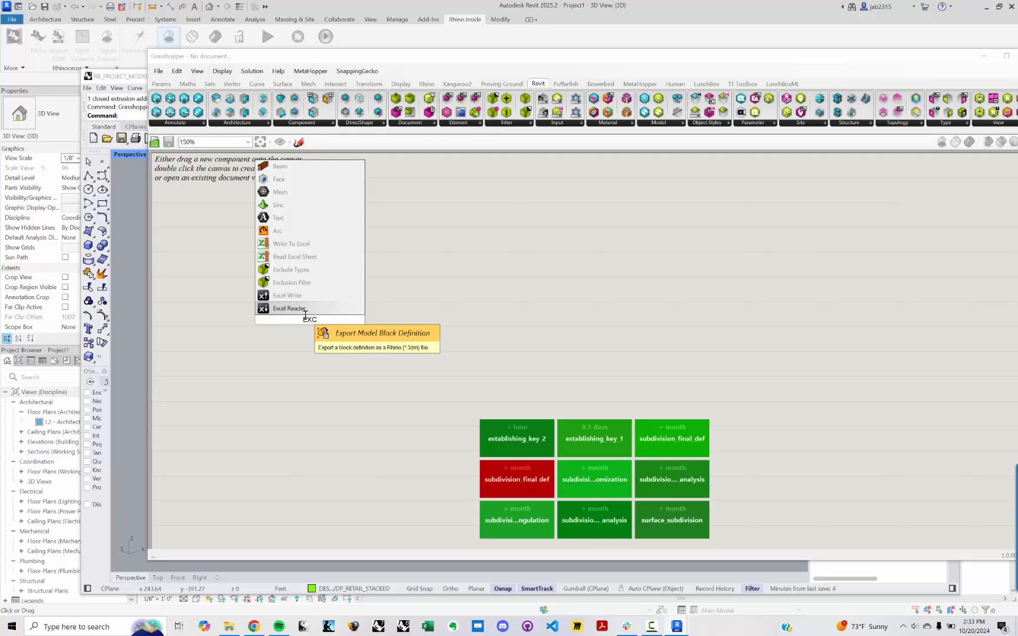
pyautogui.click(289, 308)
pyautogui.moveTo(310, 318); pyautogui.dragTo(452, 316)
pyautogui.scroll(2, 436, 300)
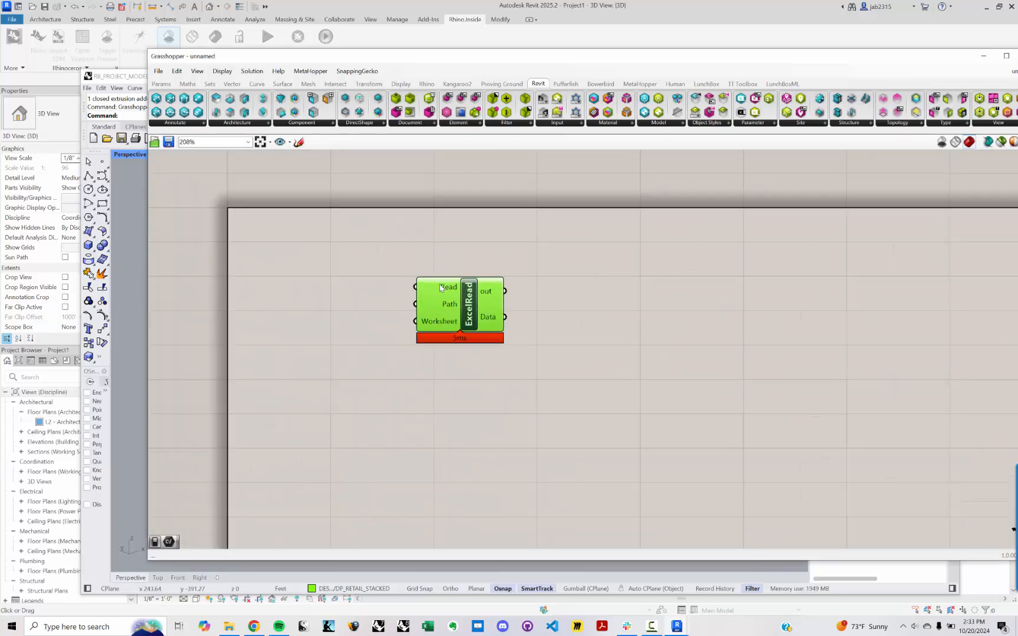
# Add a Boolean Toggle set to True, wire it to the Excel reader's Read input, and place it beside the reader.
pyautogui.doubleClick(321, 273)
pyautogui.write('TOG')
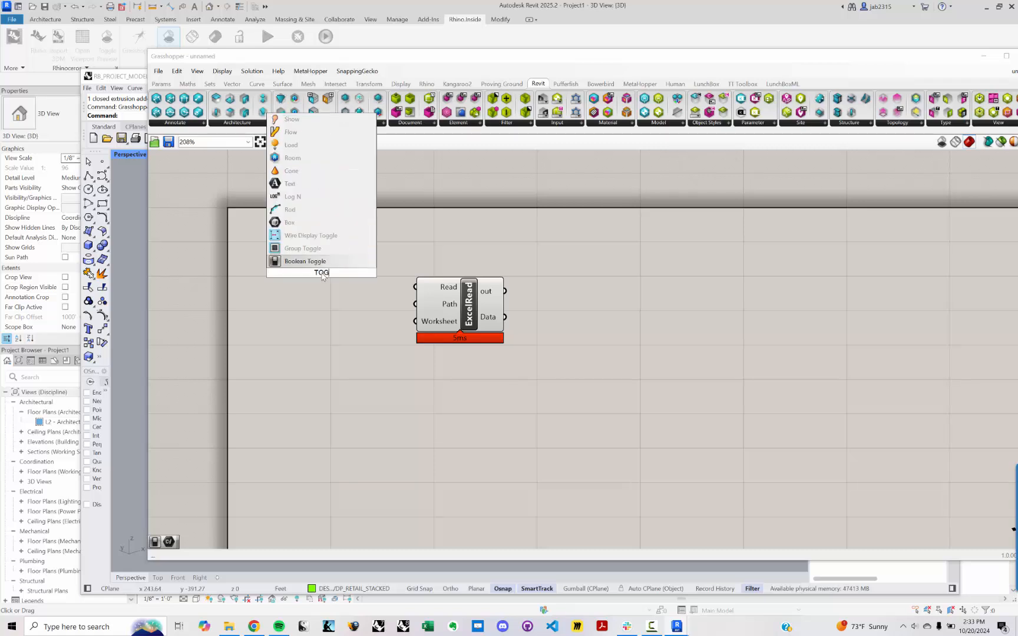
pyautogui.click(304, 261)
pyautogui.moveTo(359, 272); pyautogui.dragTo(416, 286)
pyautogui.moveTo(316, 278); pyautogui.dragTo(265, 292)
# Add a File Path parameter below the Boolean Toggle.
pyautogui.doubleClick(283, 324)
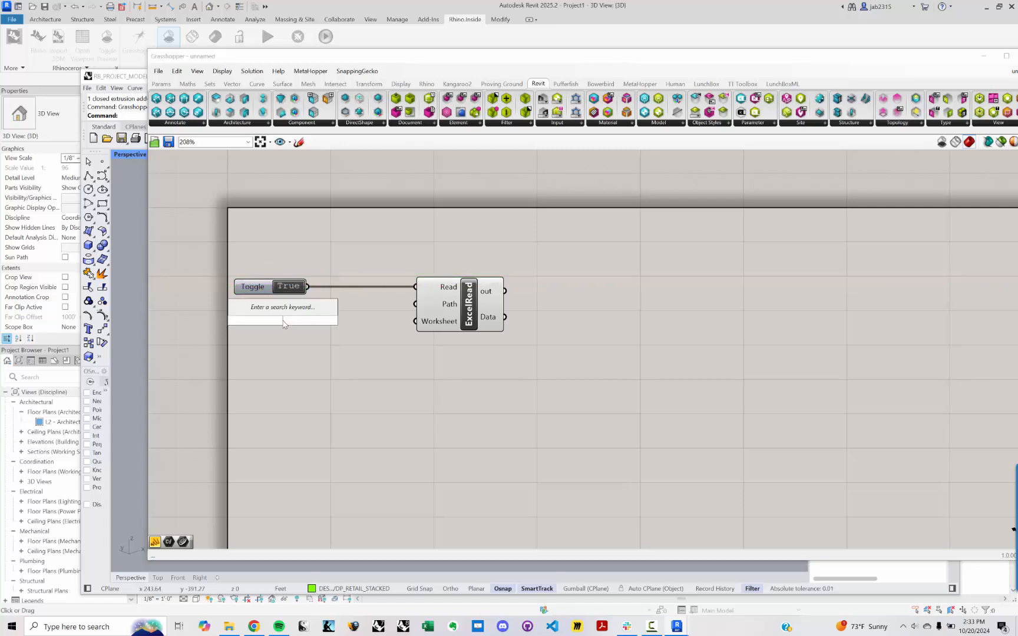
pyautogui.write('//FI')
pyautogui.press('BackSpace')
pyautogui.press('BackSpace')
pyautogui.press('BackSpace')
pyautogui.press('BackSpace')
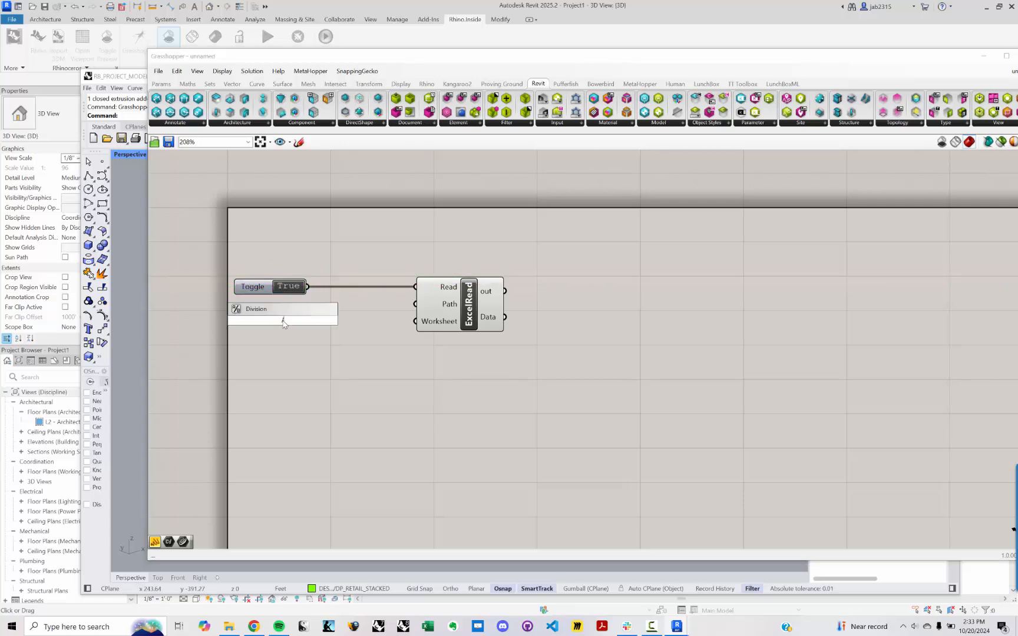
pyautogui.write('FILE PATH')
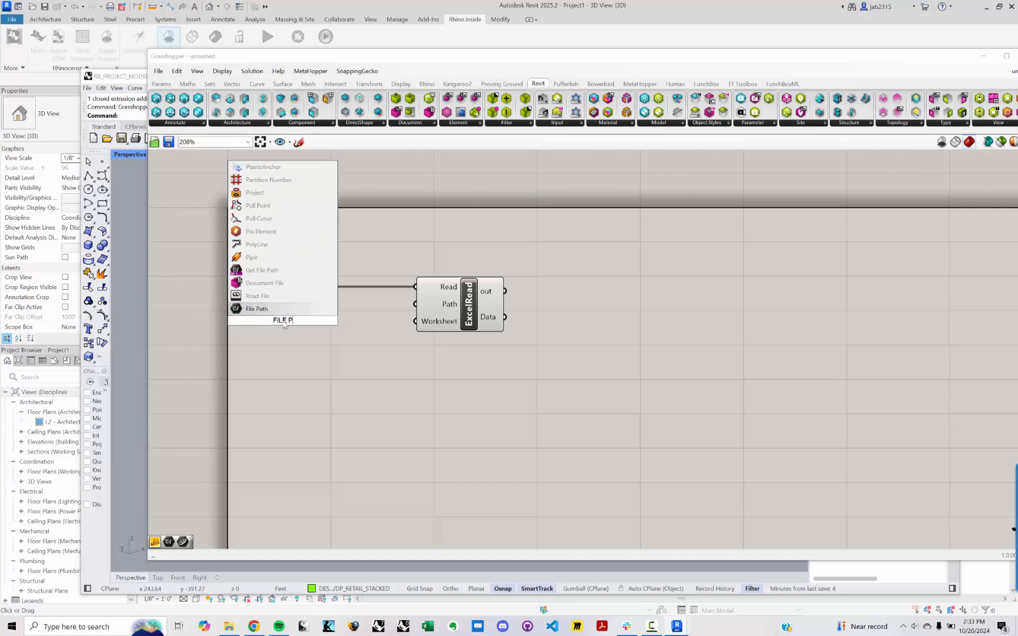
pyautogui.press('Return')
# Start selecting one existing file for the Path parameter, and browse to Dropbox > 06-TEACHING > Rethinking BIM.
pyautogui.rightClick(284, 324)
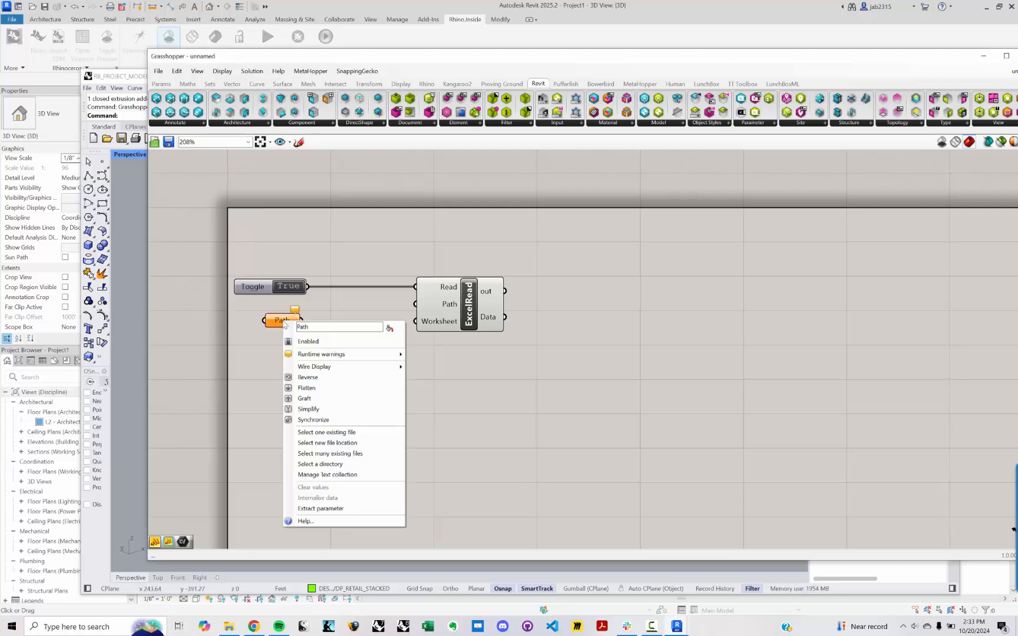
pyautogui.click(321, 420)
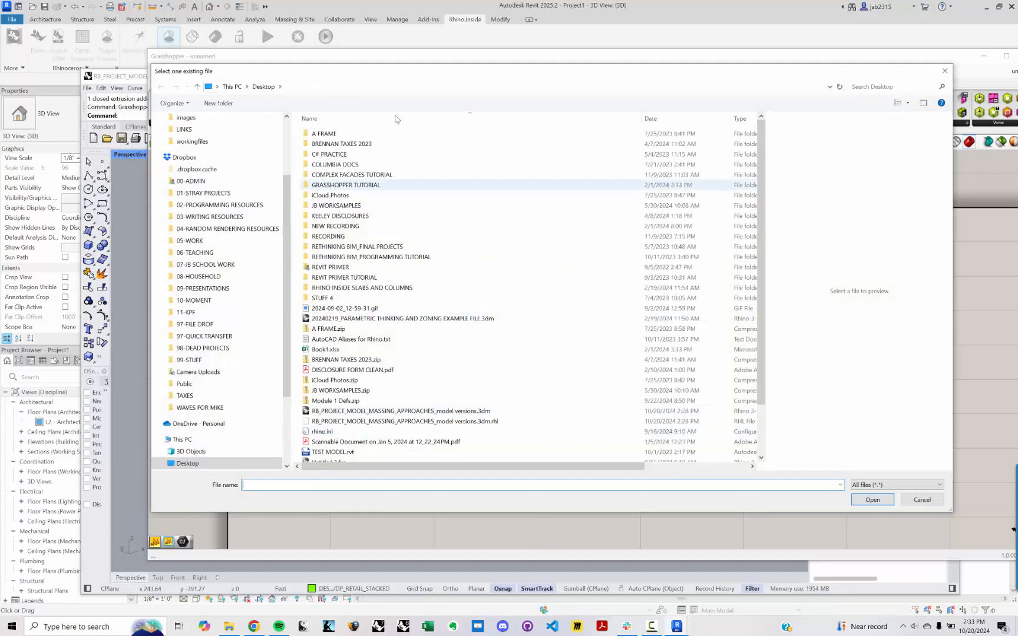
pyautogui.scroll(2, 259, 206)
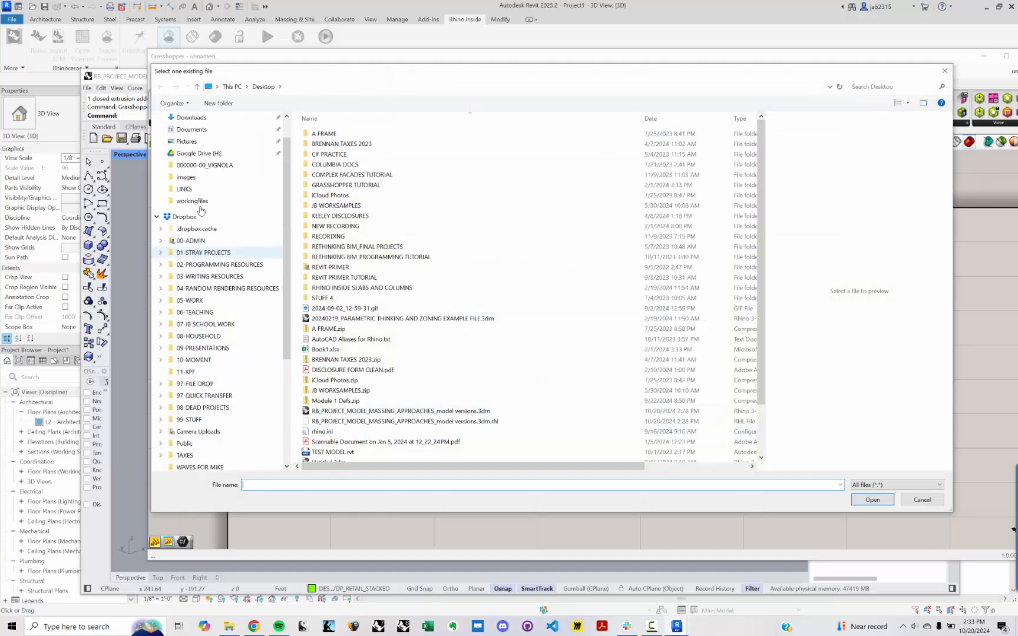
pyautogui.click(184, 217)
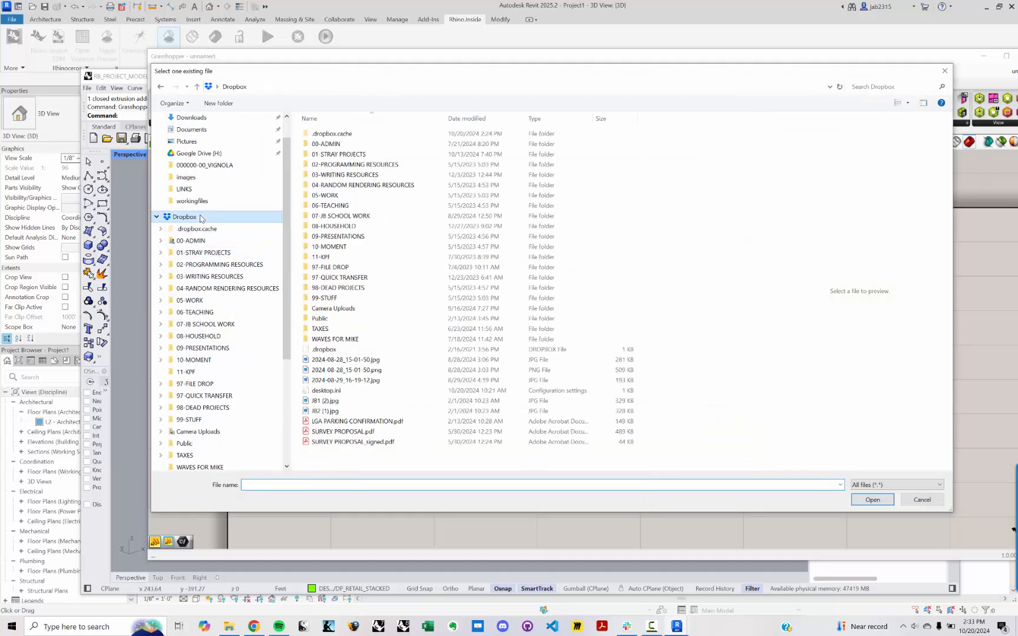
pyautogui.click(347, 218)
pyautogui.click(357, 207)
pyautogui.doubleClick(357, 206)
pyautogui.click(343, 154)
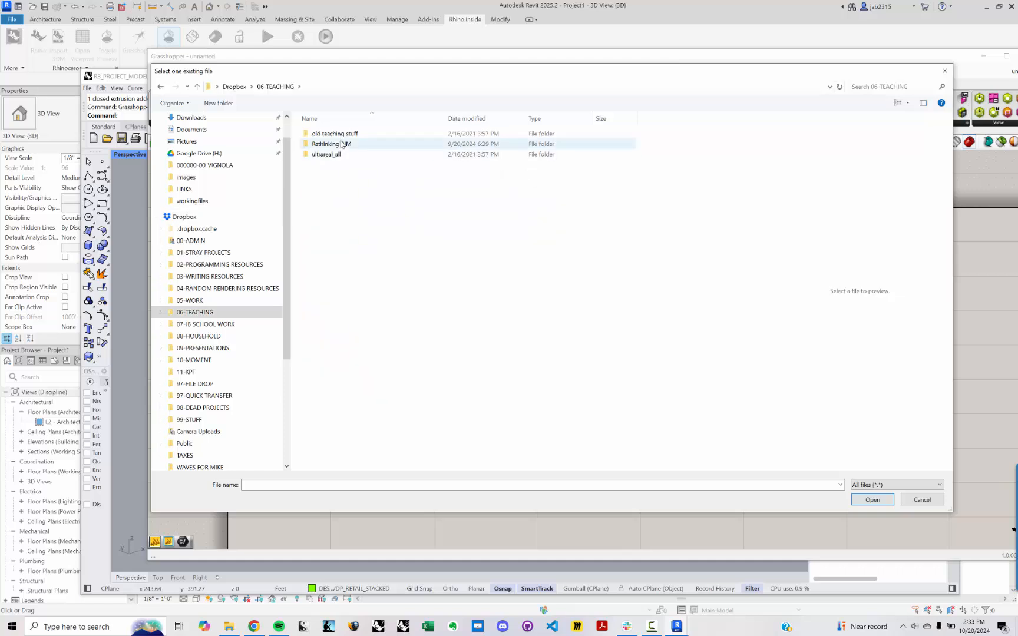
pyautogui.doubleClick(343, 153)
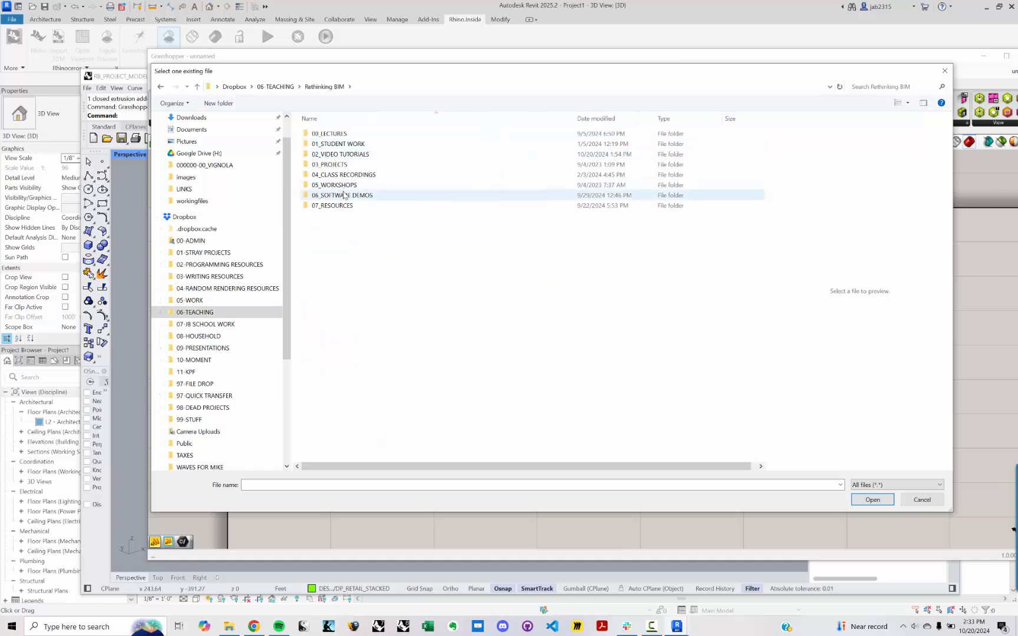
pyautogui.doubleClick(342, 174)
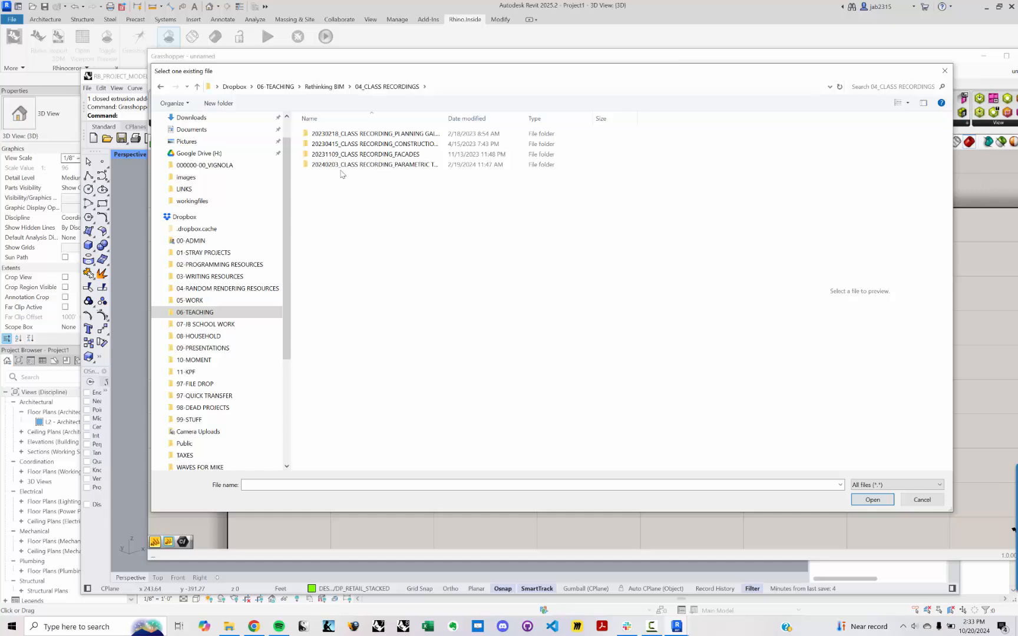
pyautogui.click(322, 87)
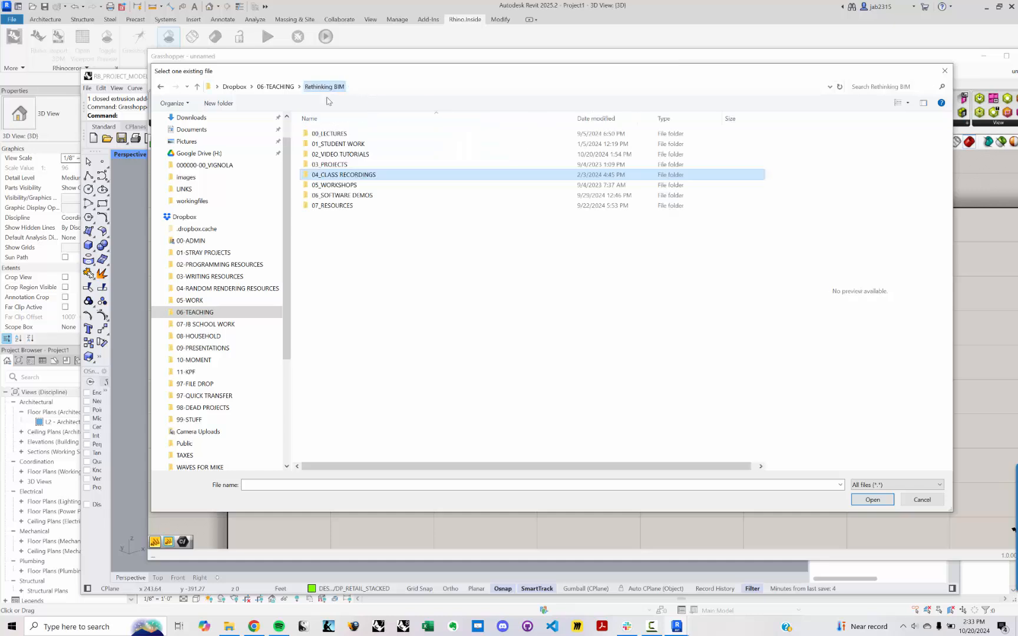
pyautogui.click(353, 198)
pyautogui.doubleClick(347, 174)
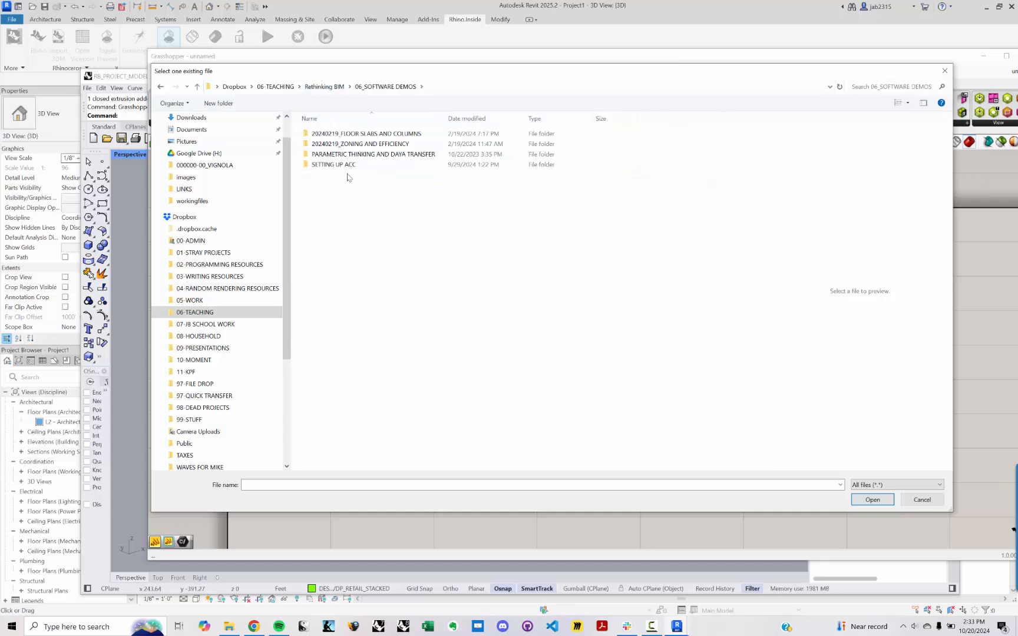
pyautogui.click(325, 87)
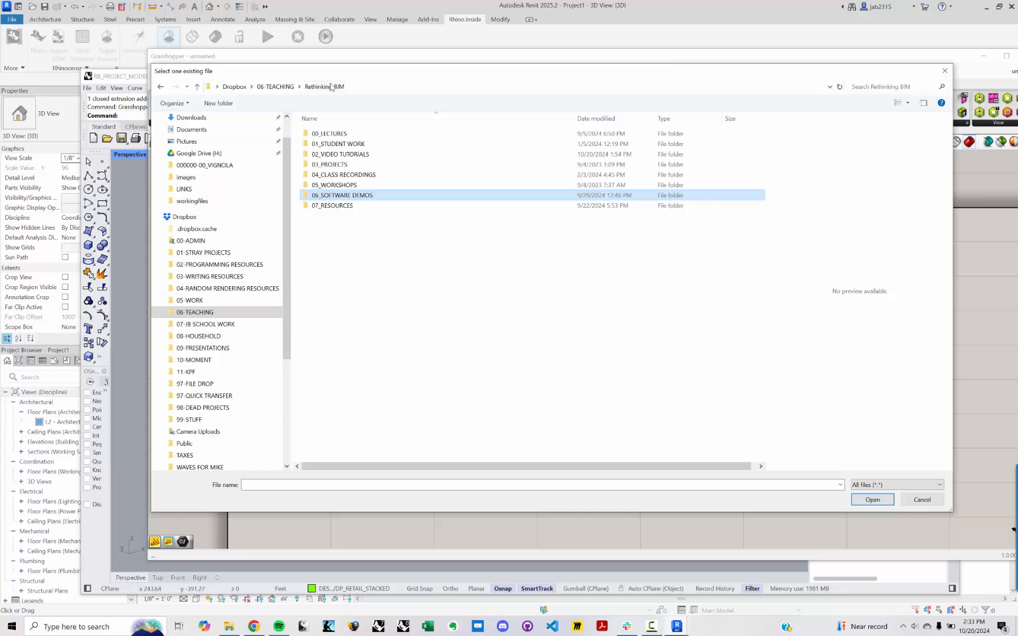
# Choose Stacking Chart.xlsx from 02_VIDEO TUTORIALS > Slabs RIR, and wire the Path parameter to the Excel reader's Path input.
pyautogui.click(344, 156)
pyautogui.doubleClick(344, 155)
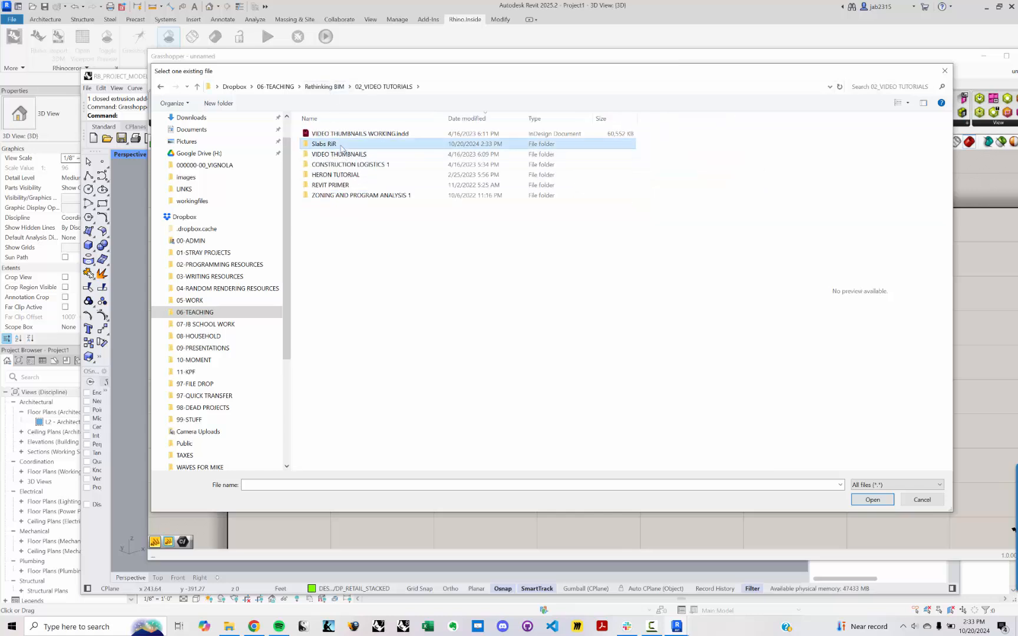
pyautogui.doubleClick(341, 144)
pyautogui.click(337, 137)
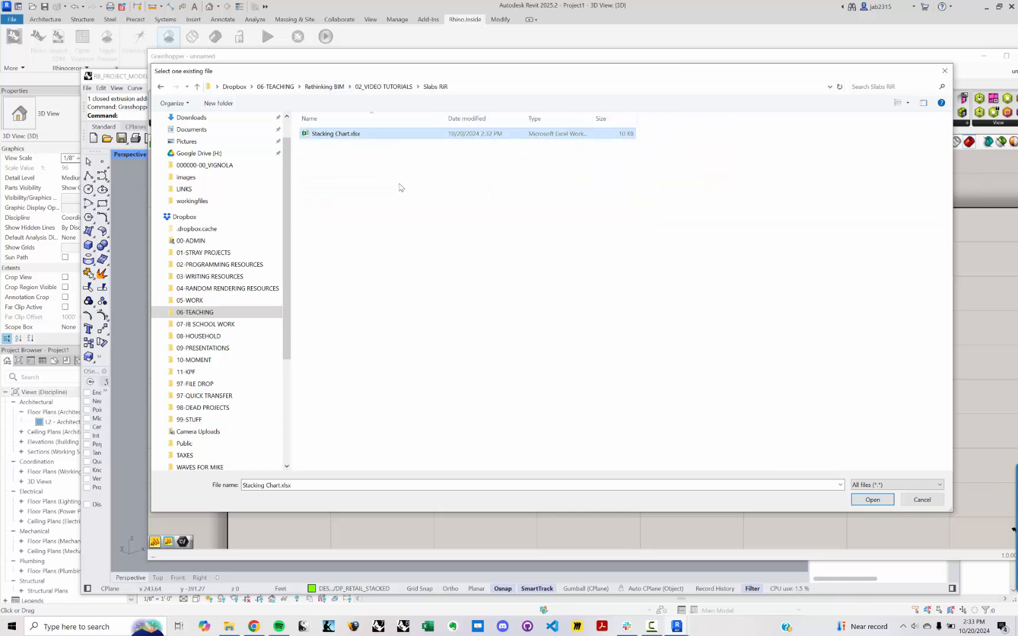
pyautogui.click(860, 499)
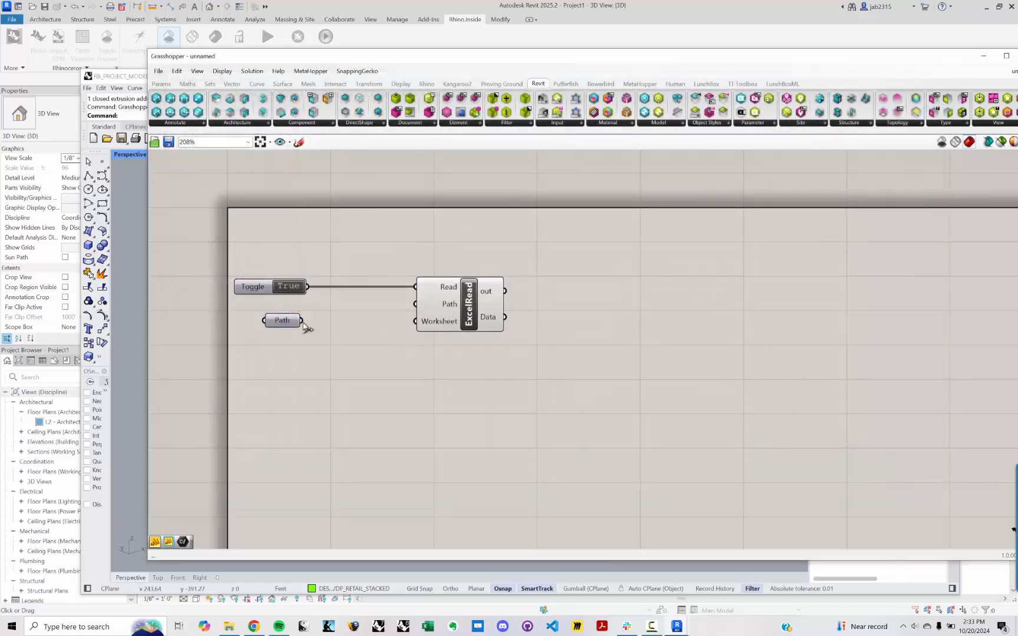
pyautogui.moveTo(302, 320); pyautogui.dragTo(416, 305)
# Add a Panel beside the Excel reader and wire the reader's out output into it.
pyautogui.doubleClick(571, 322)
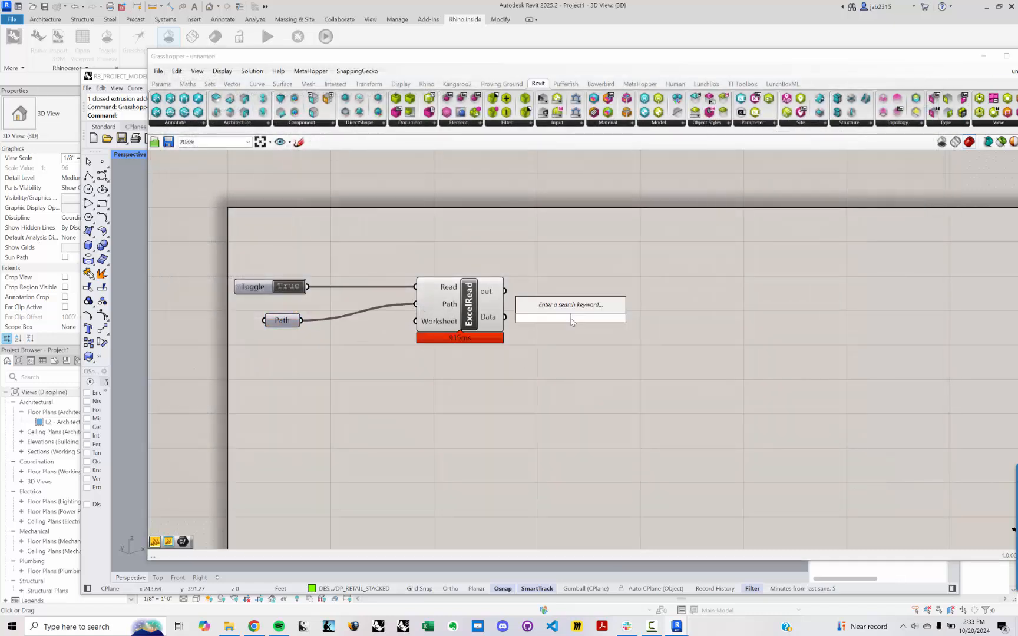
pyautogui.write('//')
pyautogui.press('Return')
pyautogui.moveTo(608, 306); pyautogui.dragTo(690, 283)
pyautogui.moveTo(505, 291); pyautogui.dragTo(597, 293)
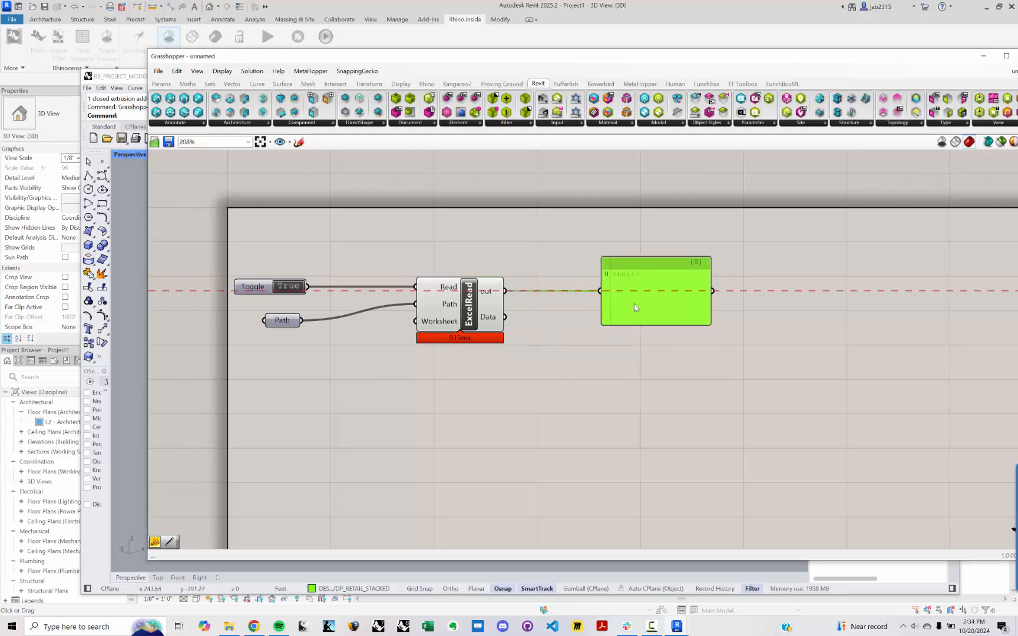
# Examine the reader's Data output by wiring it into the enlarged panel instead, and delete the panel.
pyautogui.moveTo(488, 293)
pyautogui.moveTo(504, 317); pyautogui.dragTo(599, 290)
pyautogui.moveTo(666, 300); pyautogui.dragTo(666, 327)
pyautogui.moveTo(792, 329); pyautogui.dragTo(883, 329)
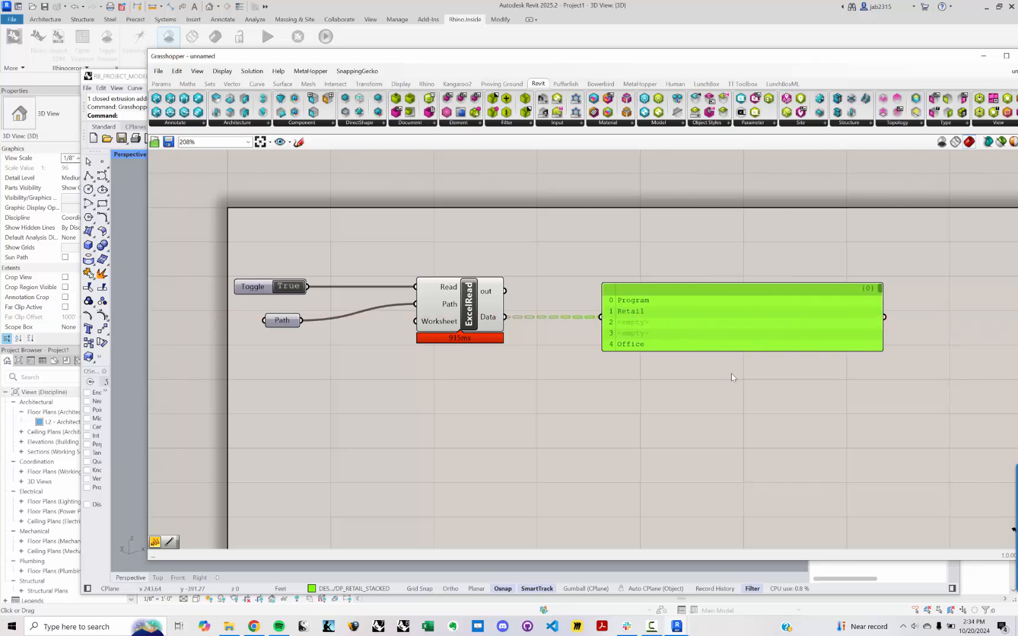
pyautogui.moveTo(716, 350); pyautogui.dragTo(718, 505)
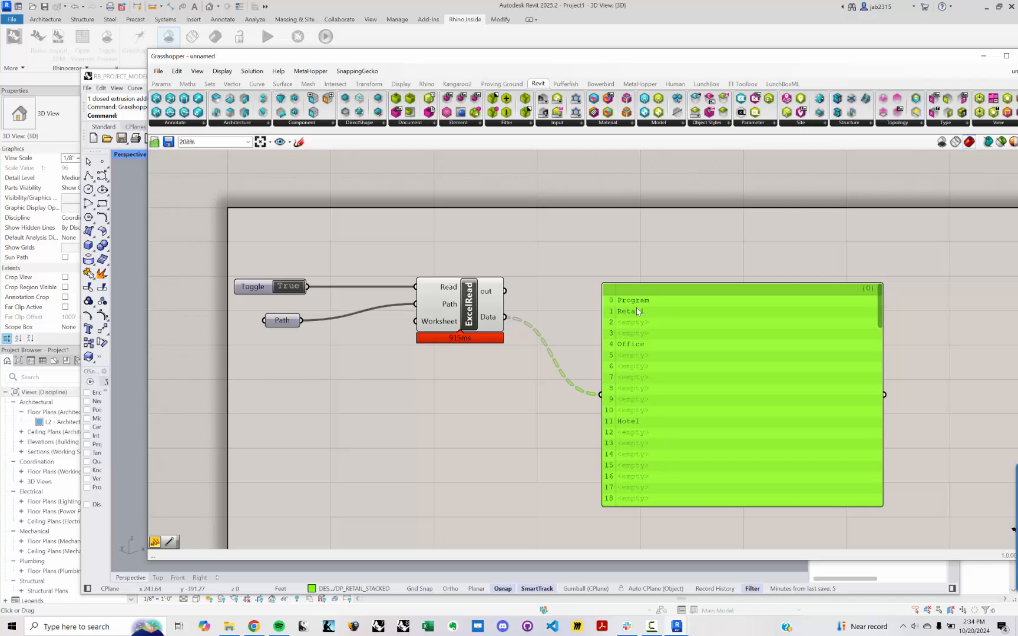
pyautogui.moveTo(486, 404); pyautogui.dragTo(380, 388, button='right')
pyautogui.moveTo(569, 406); pyautogui.dragTo(570, 328)
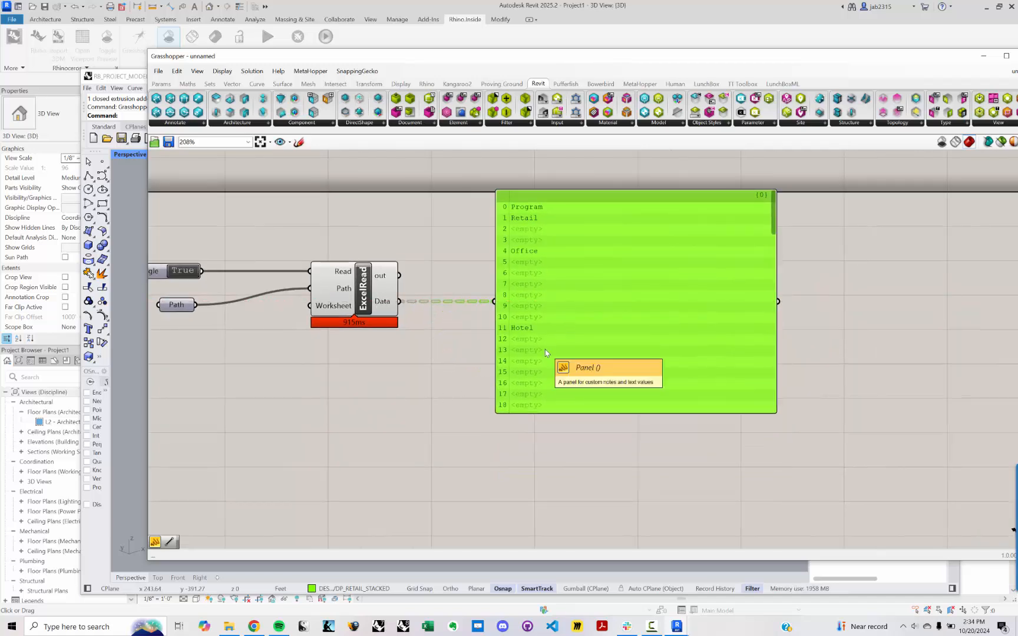
pyautogui.press('Delete')
# Add an Explode Tree component beside the Excel reader and wire the reader's Data output into it.
pyautogui.doubleClick(443, 382)
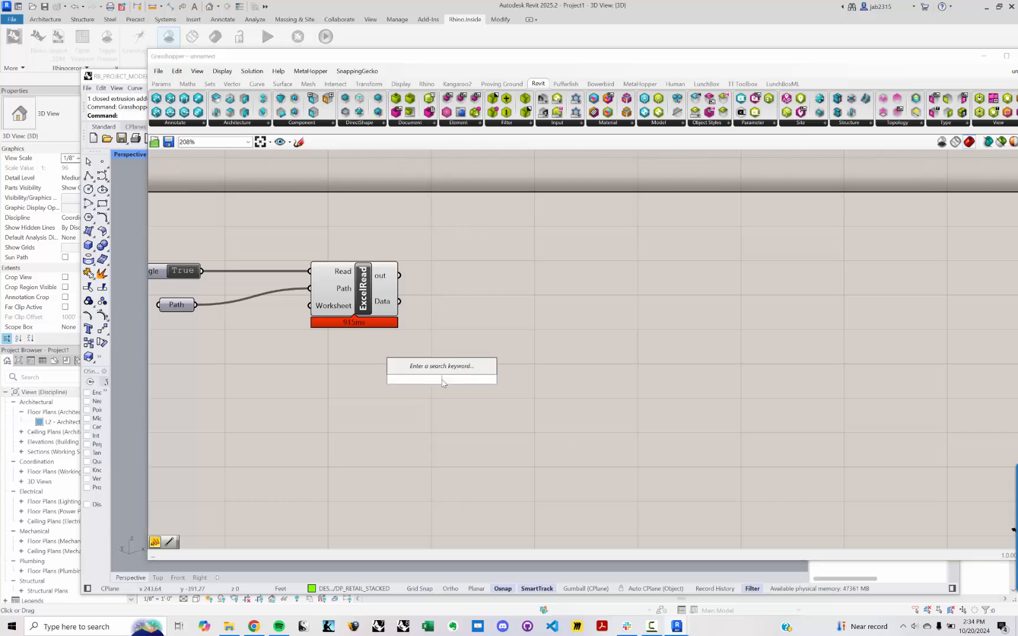
pyautogui.write('E')
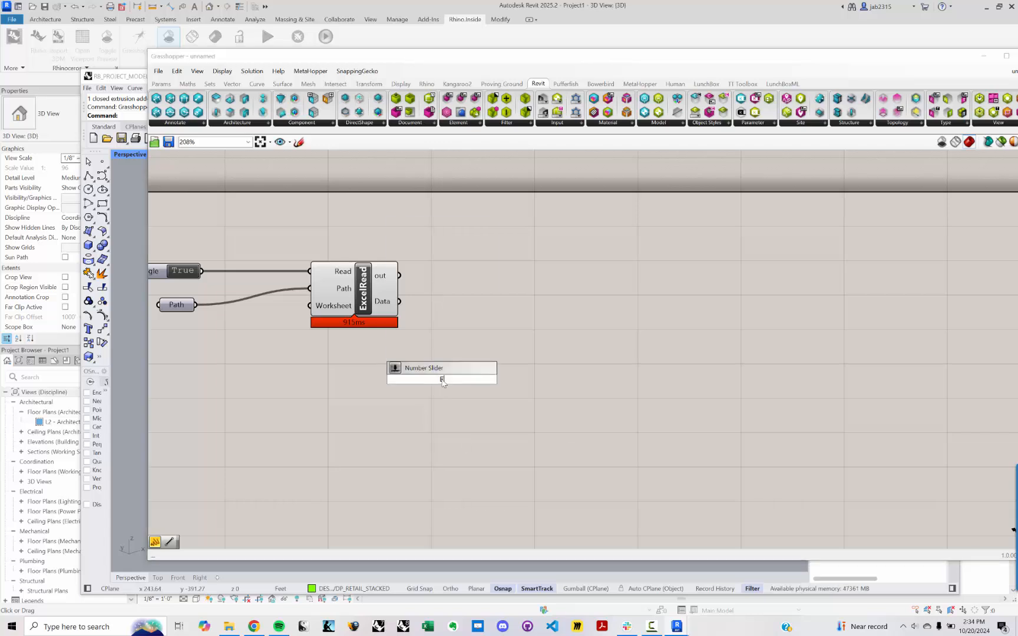
pyautogui.write('XPLODE')
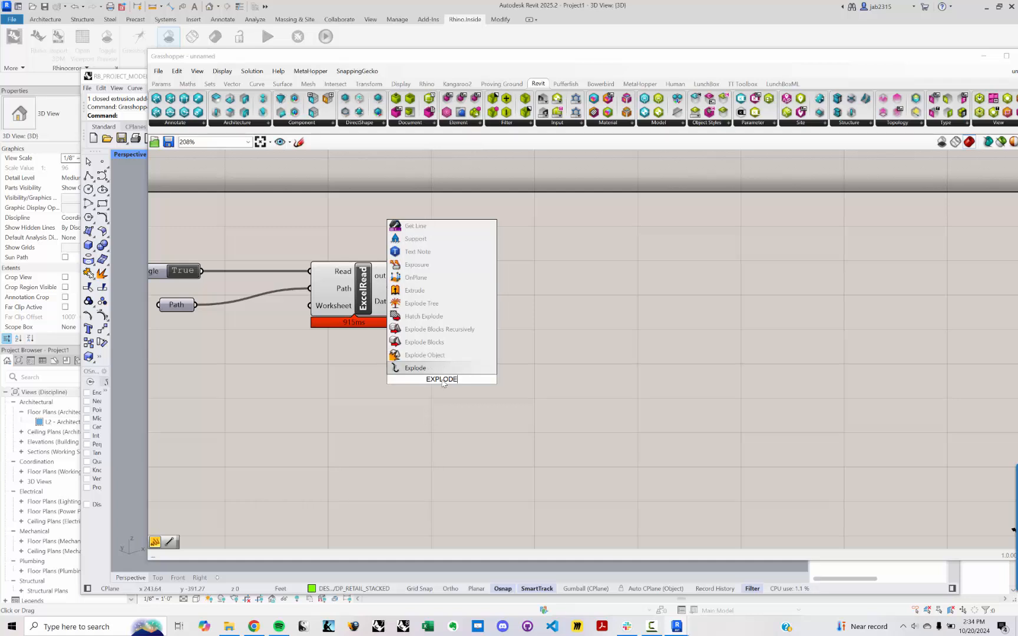
pyautogui.write(' TREE')
pyautogui.press('Return')
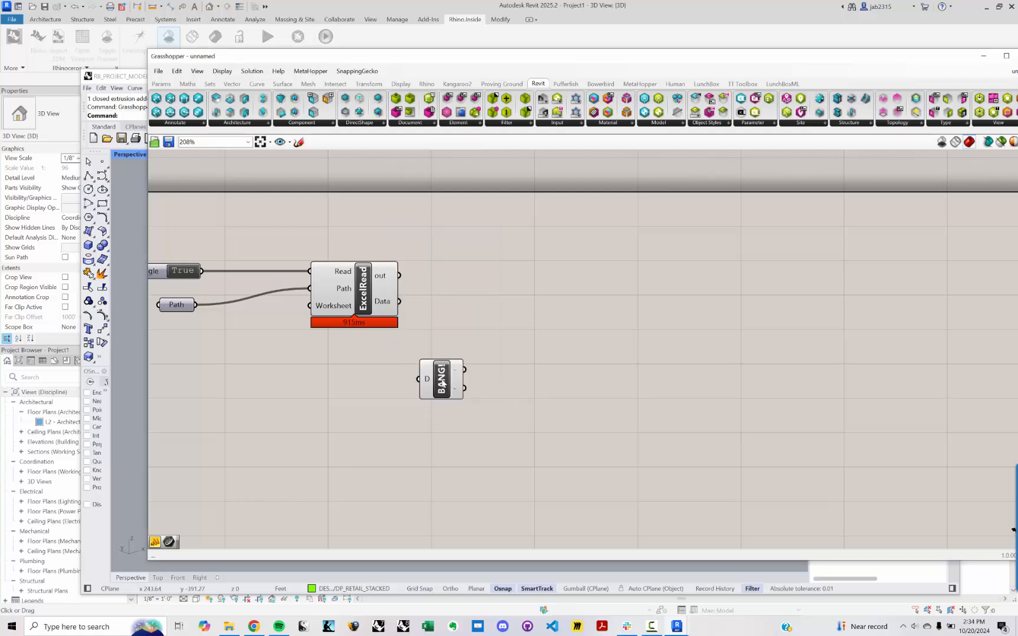
pyautogui.moveTo(447, 377); pyautogui.dragTo(489, 298)
pyautogui.moveTo(399, 301); pyautogui.dragTo(462, 301)
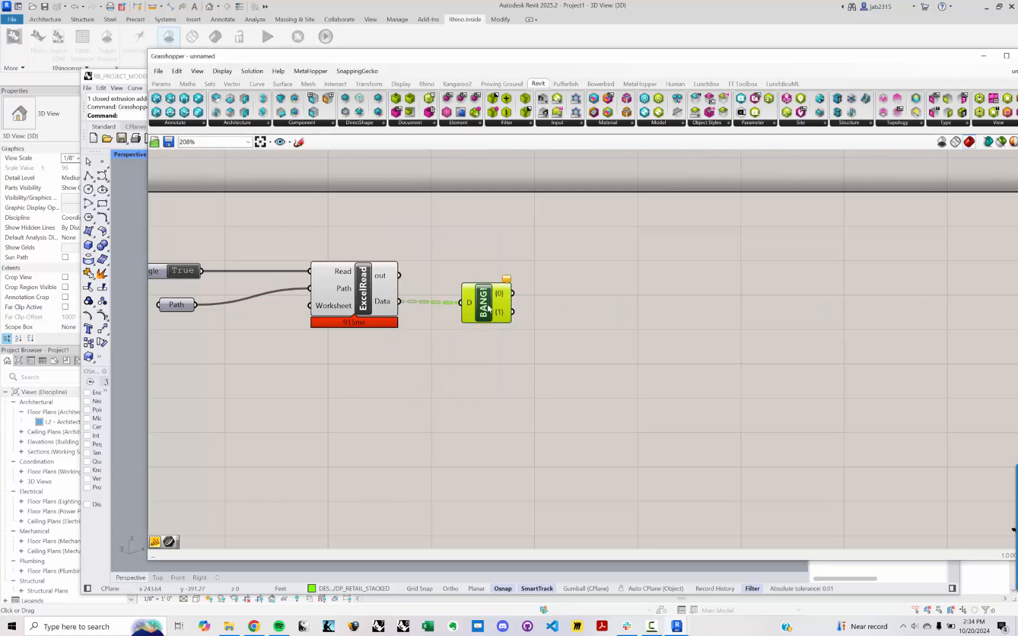
# Add a third output, {2}, to the Explode Tree component.
pyautogui.scroll(5, 495, 309)
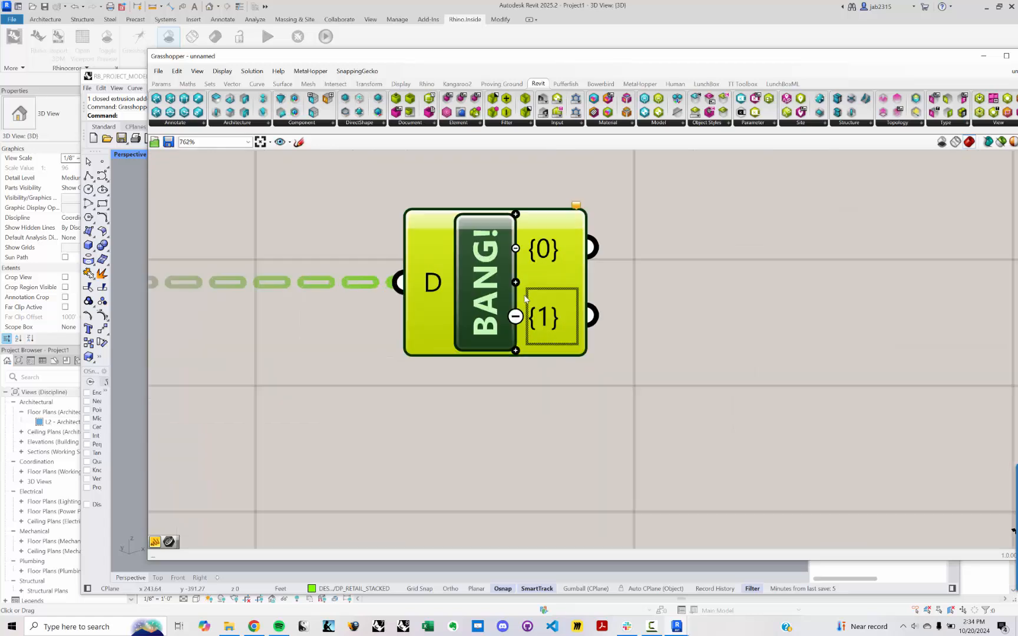
pyautogui.click(515, 350)
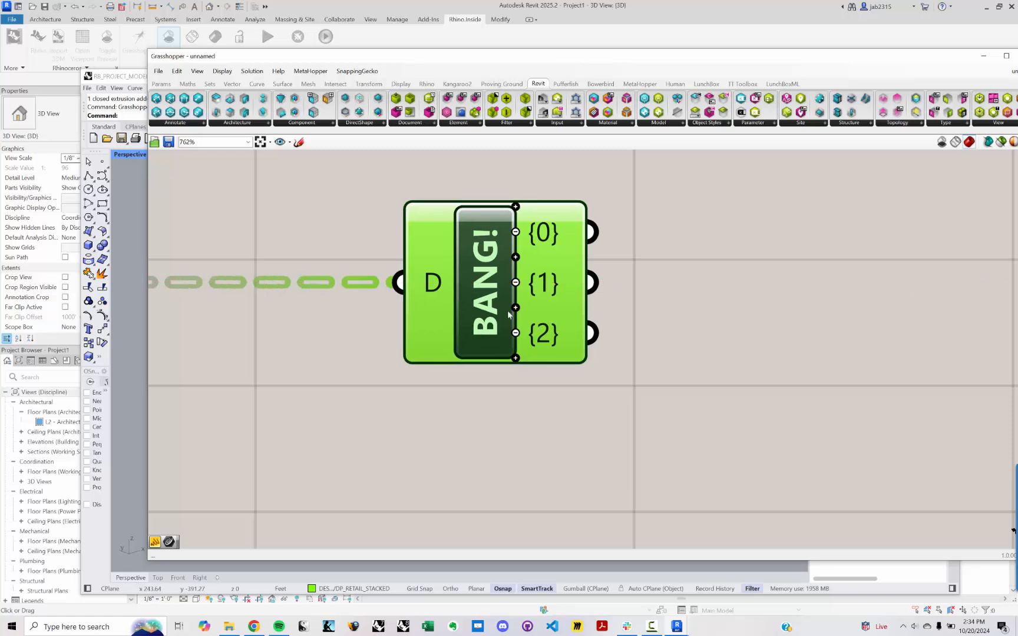
pyautogui.scroll(-2, 554, 277)
pyautogui.scroll(-2, 609, 339)
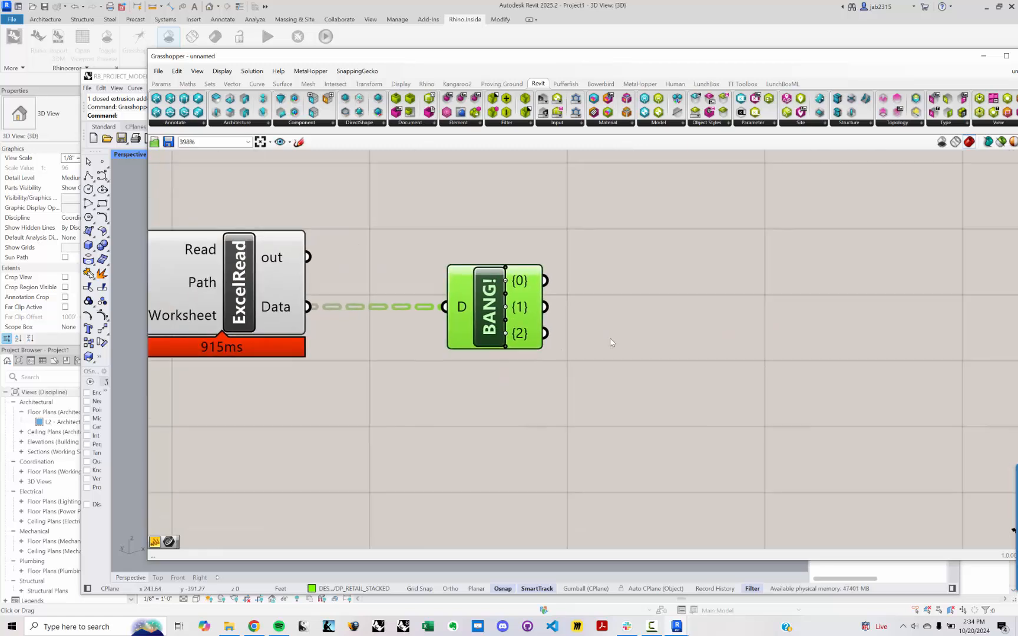
# Add a Panel beside Explode Tree, wire the {0} output into it, and make the panel taller to read the list.
pyautogui.doubleClick(606, 340)
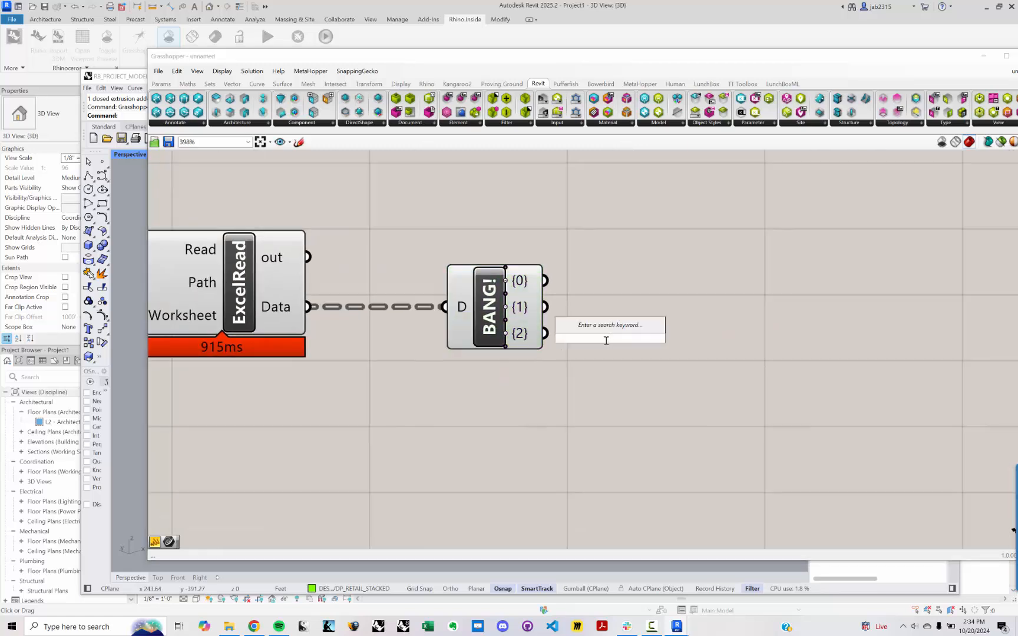
pyautogui.write('//')
pyautogui.press('Return')
pyautogui.moveTo(604, 340); pyautogui.dragTo(721, 298)
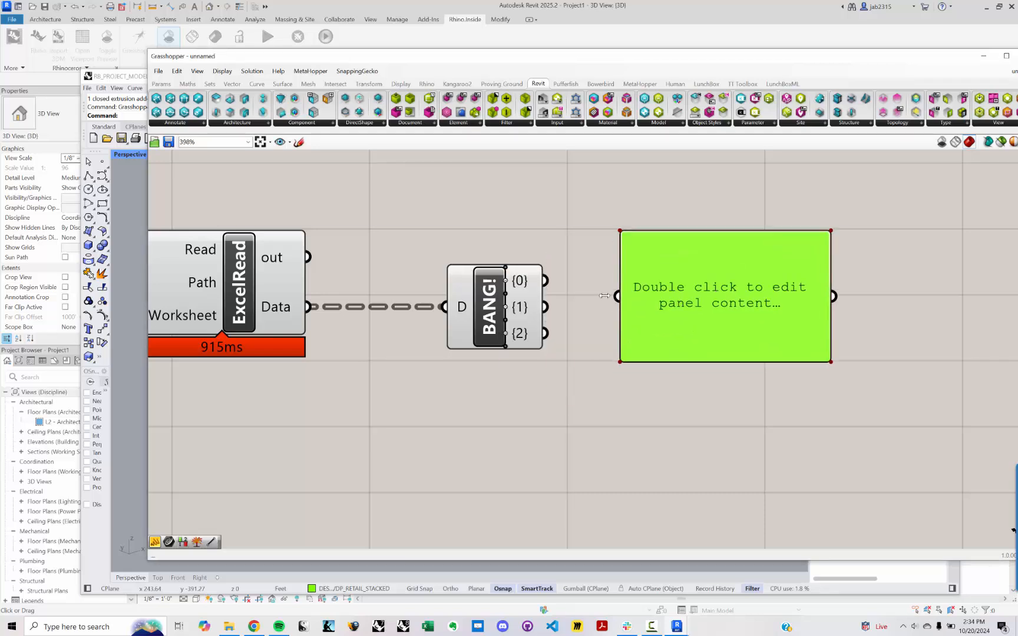
pyautogui.moveTo(544, 280); pyautogui.dragTo(617, 296)
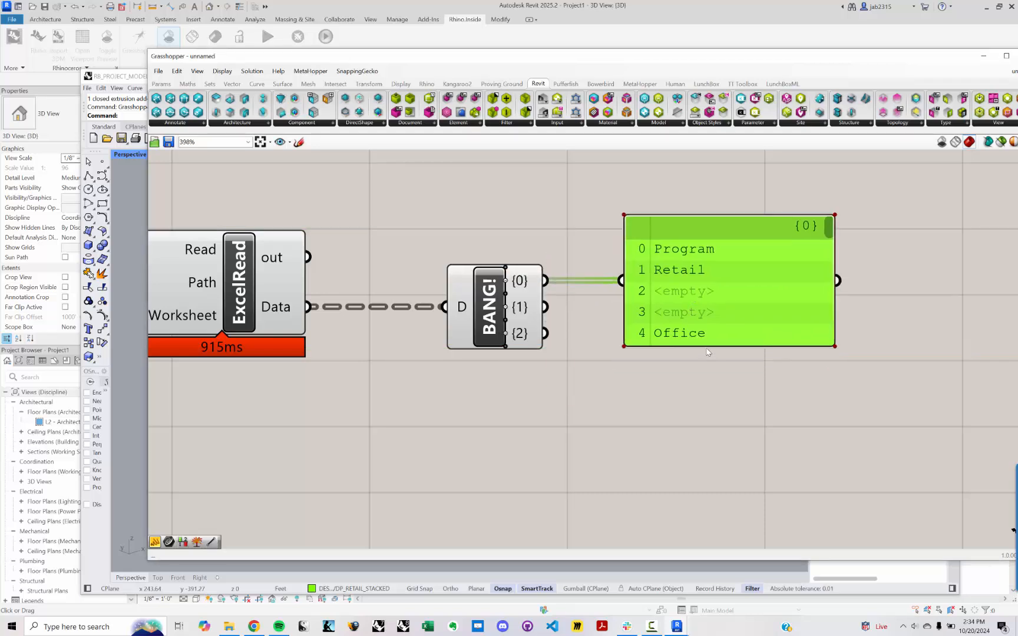
pyautogui.moveTo(706, 347); pyautogui.dragTo(710, 468)
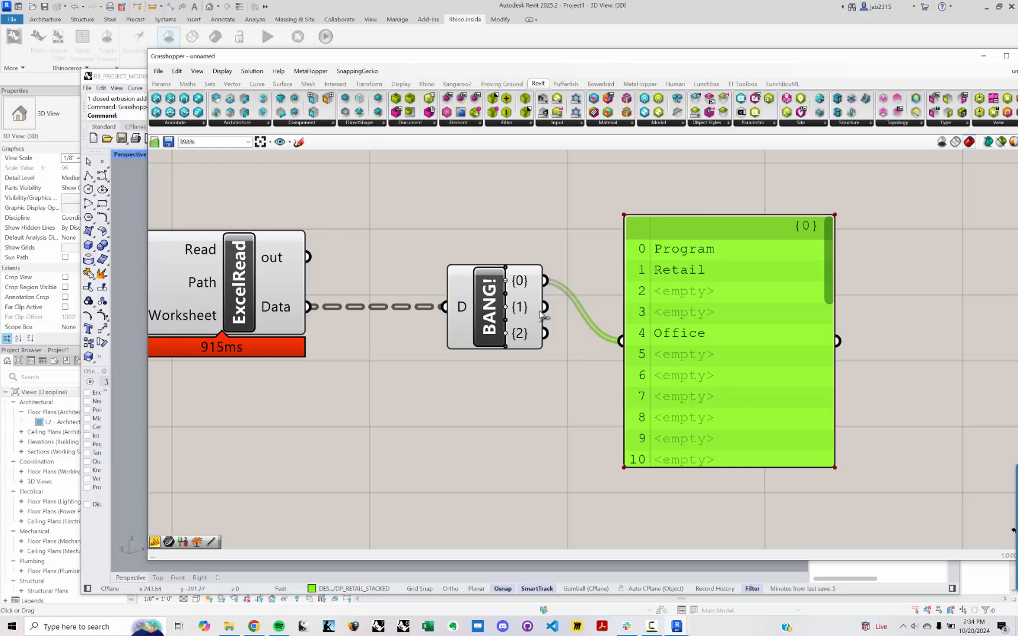
# Examine the {1} and {2} outputs in turn by rewiring them into the panel, and delete the panel.
pyautogui.moveTo(542, 310); pyautogui.dragTo(635, 343)
pyautogui.moveTo(702, 353); pyautogui.dragTo(707, 328)
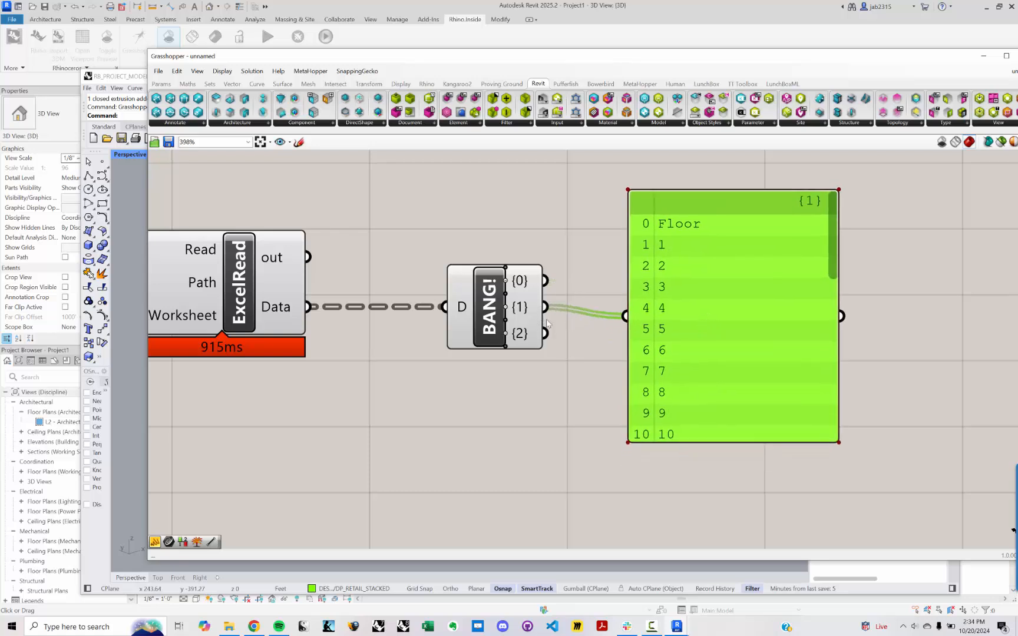
pyautogui.keyDown('shift'); pyautogui.moveTo(545, 332); pyautogui.dragTo(619, 315); pyautogui.keyUp('shift')
pyautogui.moveTo(732, 359); pyautogui.dragTo(734, 370)
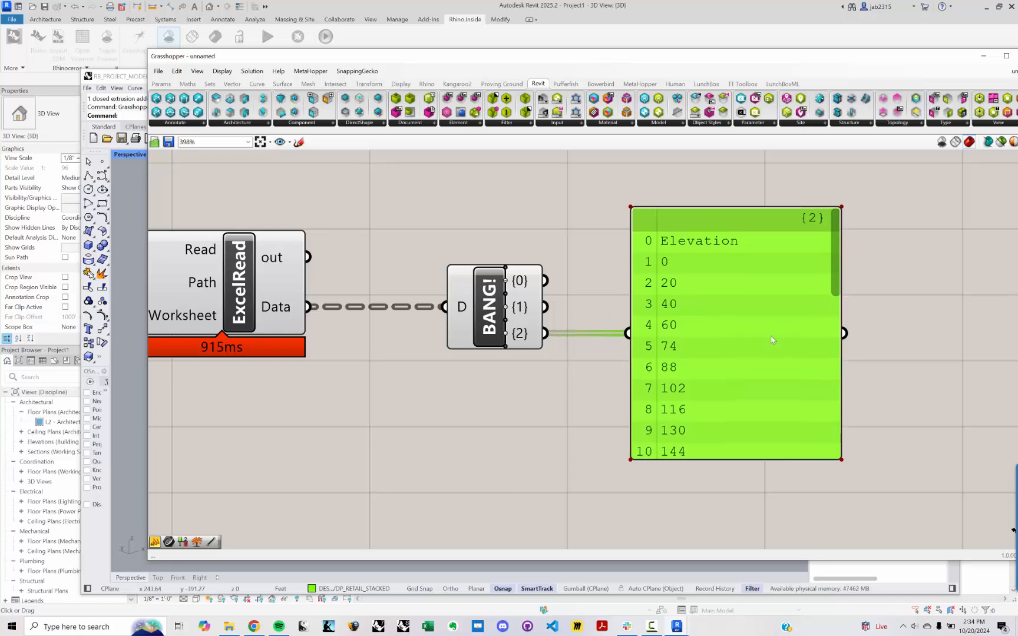
pyautogui.press('Delete')
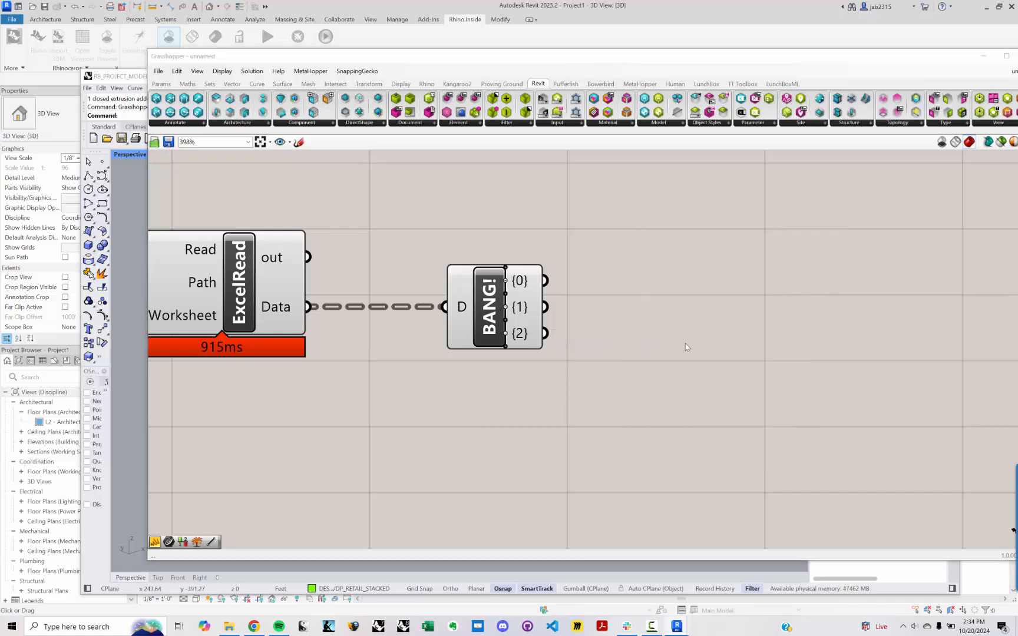
# Insert a Split List component between ExcelRead and Explode Tree, wiring Data into its L input and its A output into Explode Tree.
pyautogui.moveTo(543, 333); pyautogui.dragTo(630, 333)
pyautogui.click(471, 355)
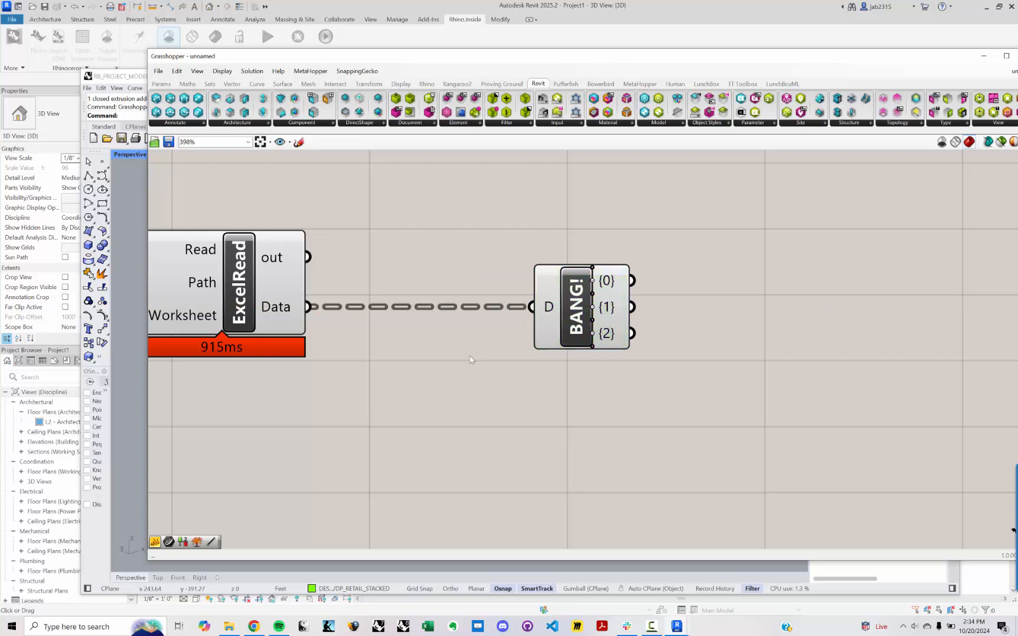
pyautogui.doubleClick(471, 355)
pyautogui.write('SPLIT LI')
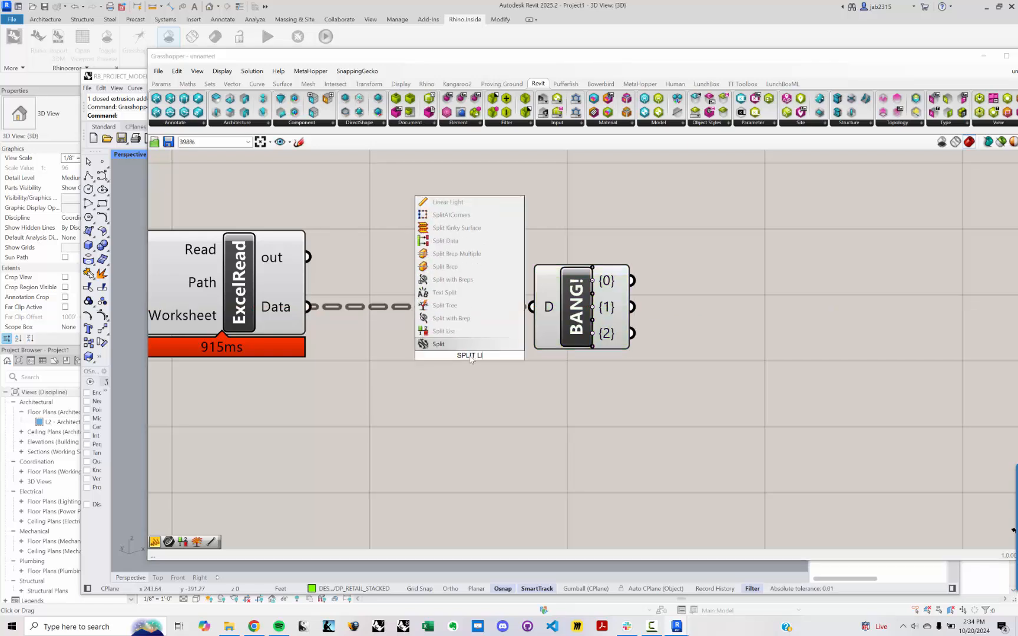
pyautogui.press('Up')
pyautogui.press('Up')
pyautogui.press('Return')
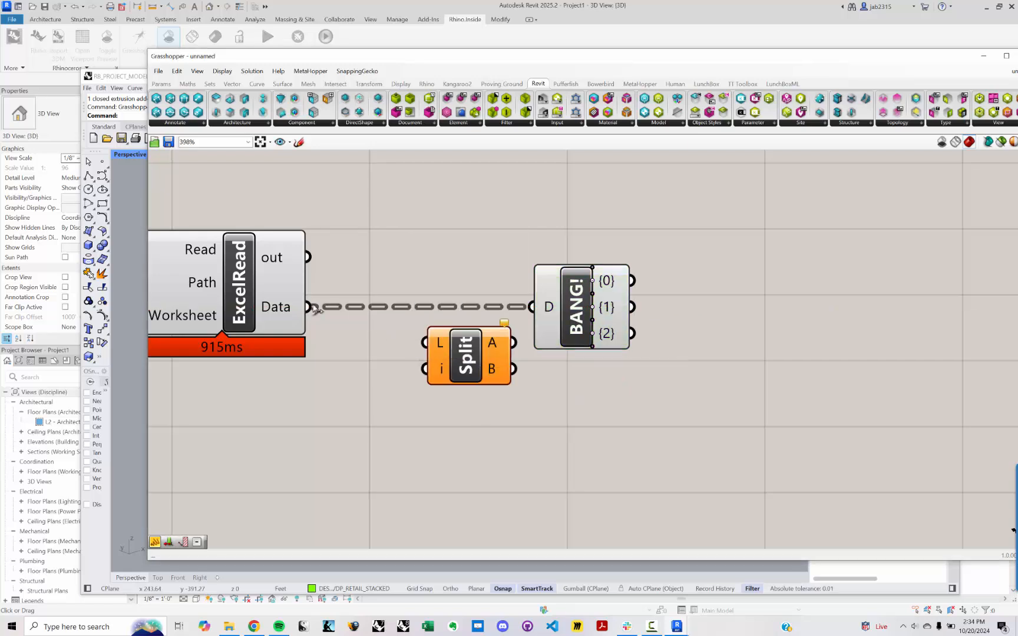
pyautogui.moveTo(312, 307); pyautogui.dragTo(425, 343)
pyautogui.moveTo(471, 351); pyautogui.dragTo(531, 306)
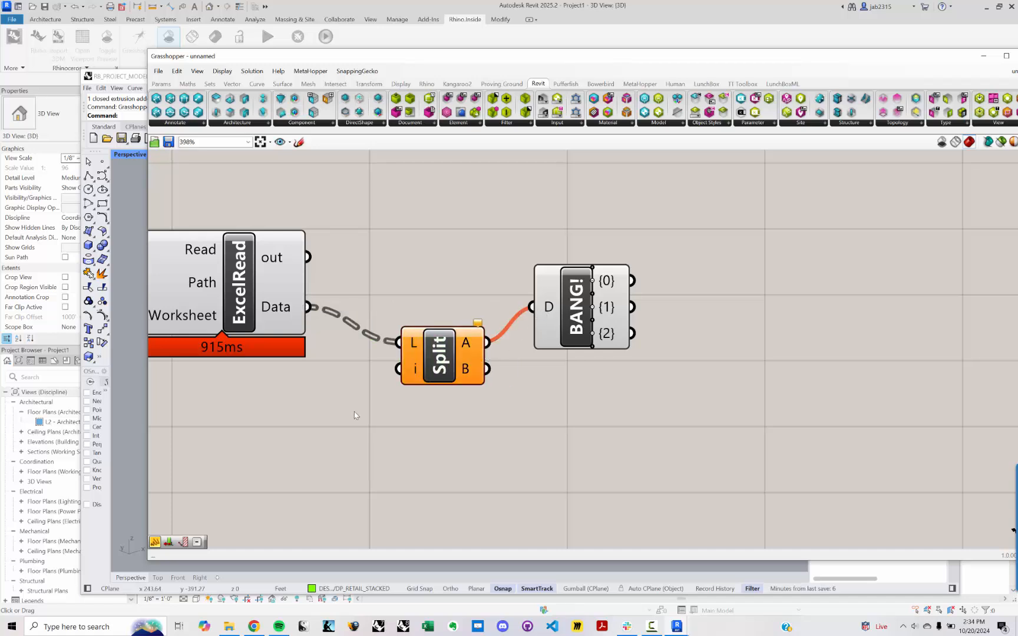
# Add a panel containing 1 and wire it into the Split List index input.
pyautogui.doubleClick(354, 415)
pyautogui.write('1')
pyautogui.press('Return')
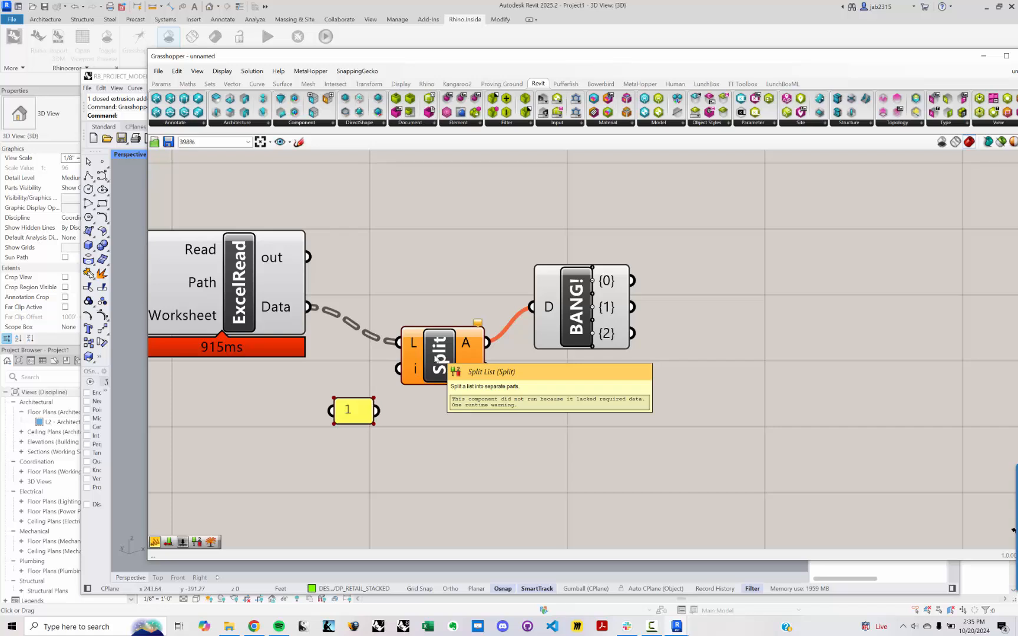
pyautogui.moveTo(377, 411); pyautogui.dragTo(398, 369)
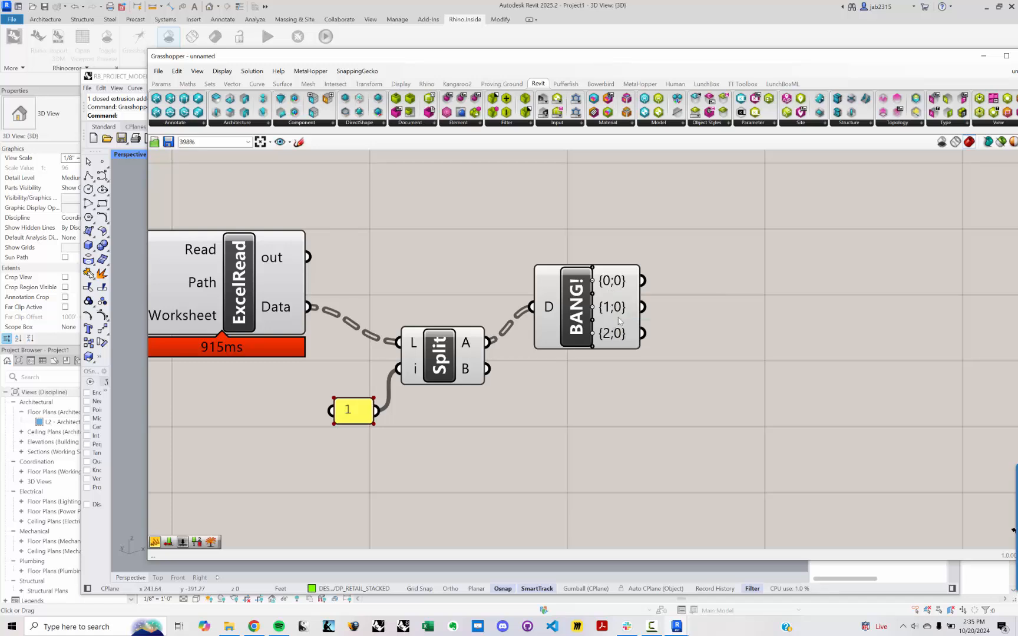
# Replace the wire into Explode Tree with the B output of Split List and align the component with that output.
pyautogui.moveTo(619, 321)
pyautogui.moveTo(619, 321); pyautogui.dragTo(627, 352)
pyautogui.moveTo(487, 369); pyautogui.dragTo(546, 342)
pyautogui.moveTo(621, 359); pyautogui.dragTo(627, 384)
pyautogui.click(665, 321)
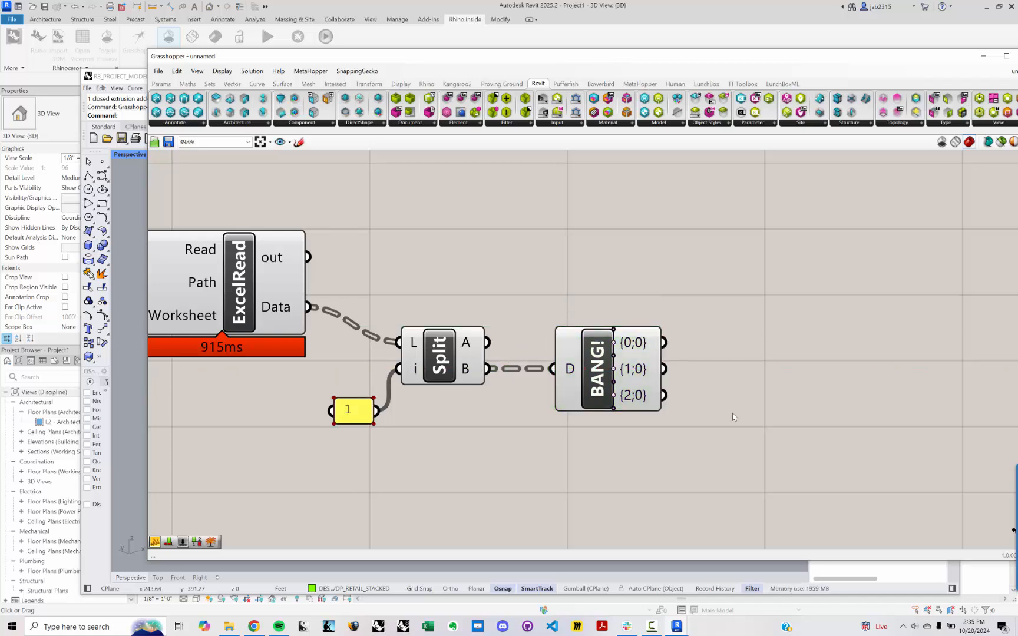
# Place a Panel beyond Explode Tree and wire the {2;0} output into it to read the elevations.
pyautogui.doubleClick(732, 417)
pyautogui.write('//')
pyautogui.press('Return')
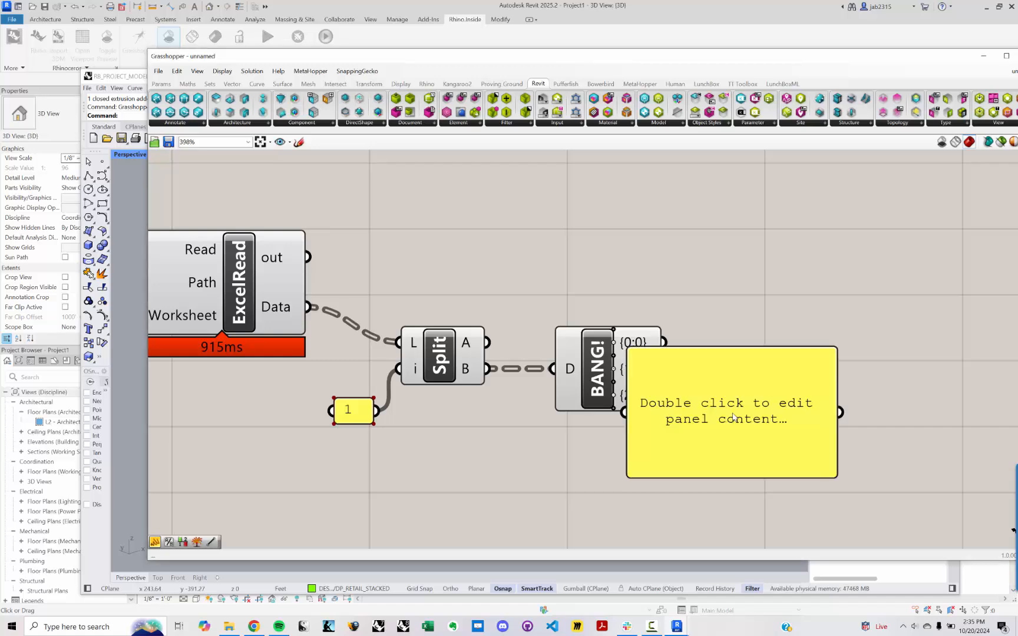
pyautogui.moveTo(734, 416); pyautogui.dragTo(811, 374)
pyautogui.click(680, 395)
pyautogui.moveTo(664, 397); pyautogui.dragTo(700, 371)
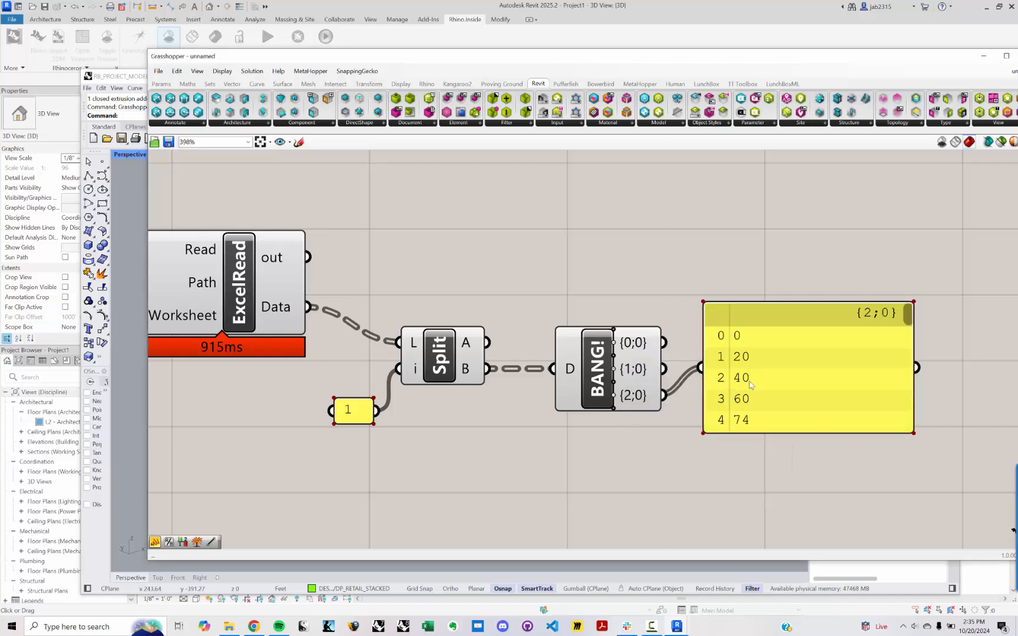
# Examine the other Explode Tree outputs, including {1;0}, by rewiring them into the panel, and delete the panel.
pyautogui.moveTo(754, 378); pyautogui.dragTo(616, 338, button='right')
pyautogui.scroll(-1, 616, 337)
pyautogui.moveTo(618, 337); pyautogui.dragTo(670, 357)
pyautogui.moveTo(539, 330); pyautogui.dragTo(622, 352)
pyautogui.moveTo(679, 359); pyautogui.dragTo(680, 352)
pyautogui.moveTo(793, 302)
pyautogui.mouseDown()
pyautogui.moveTo(794, 384)
pyautogui.moveTo(806, 301)
pyautogui.mouseUp()
pyautogui.click(713, 352)
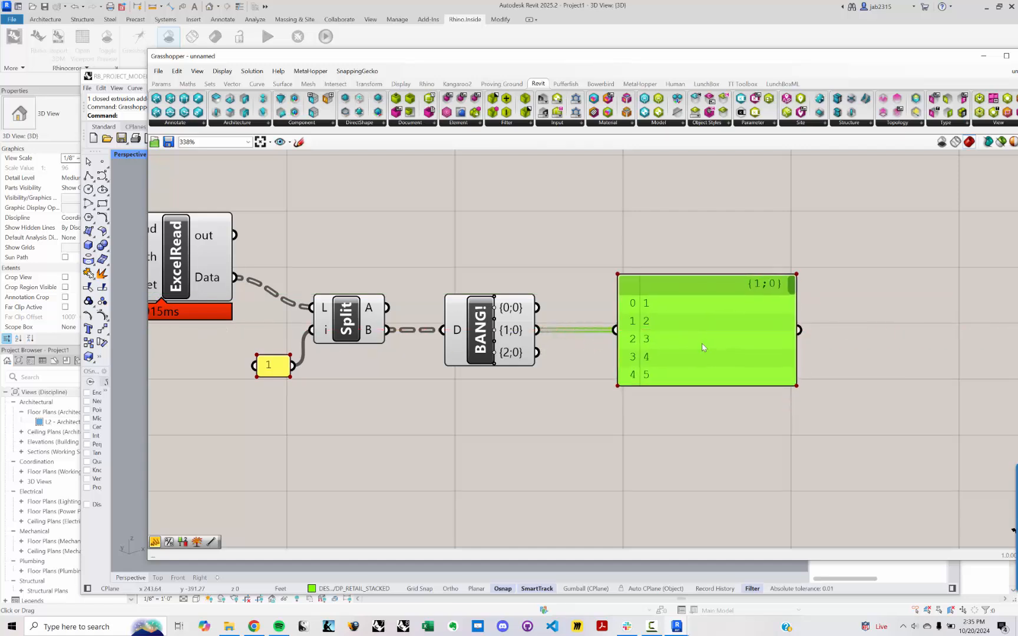
pyautogui.press('Delete')
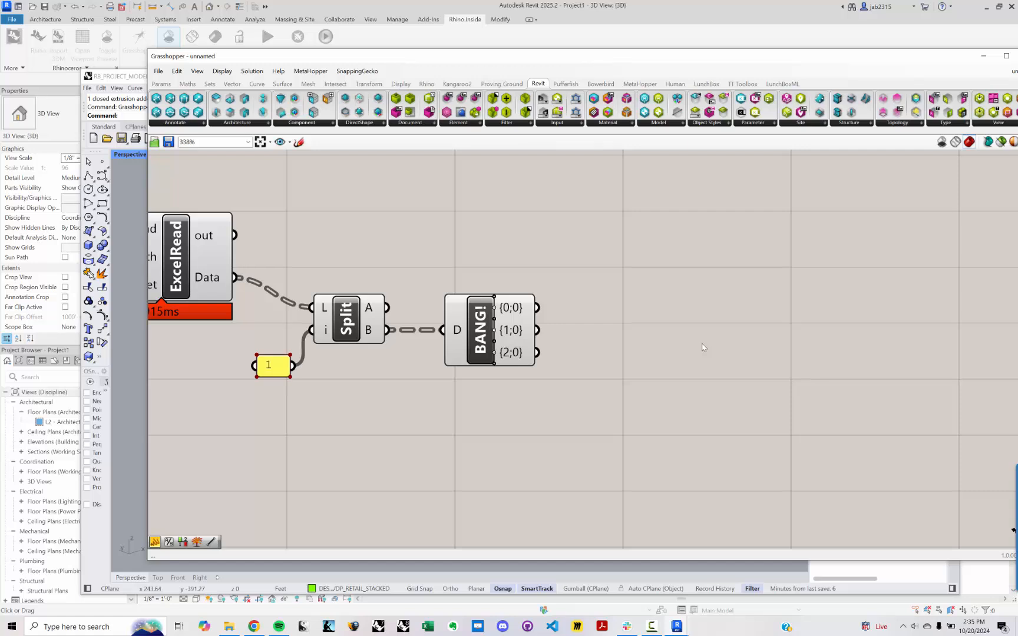
# Move Explode Tree farther from Split List to widen the gap between them.
pyautogui.scroll(-5, 697, 346)
pyautogui.scroll(4, 648, 365)
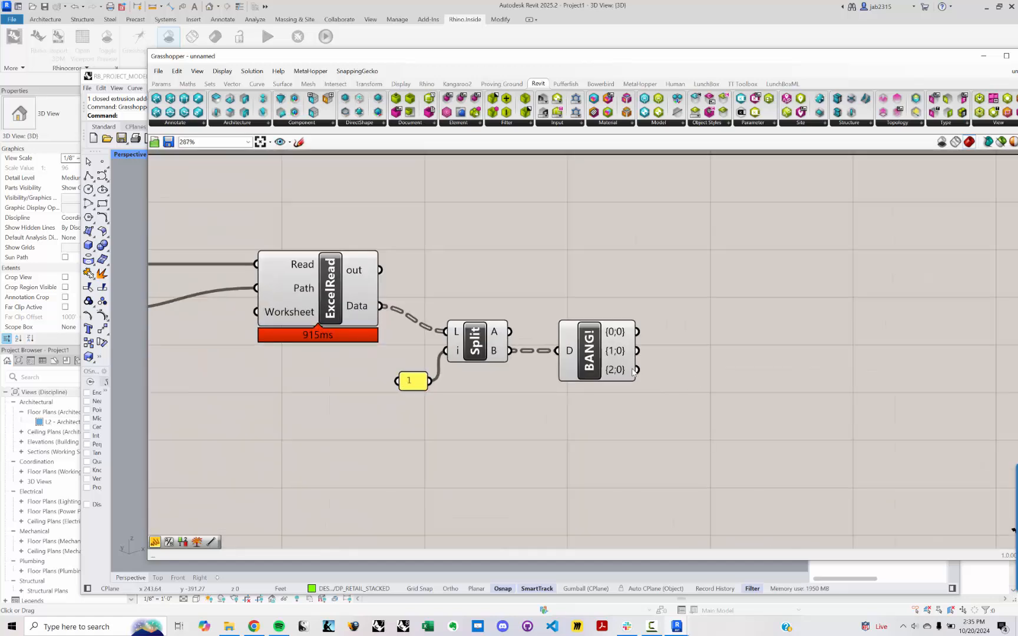
pyautogui.moveTo(624, 371)
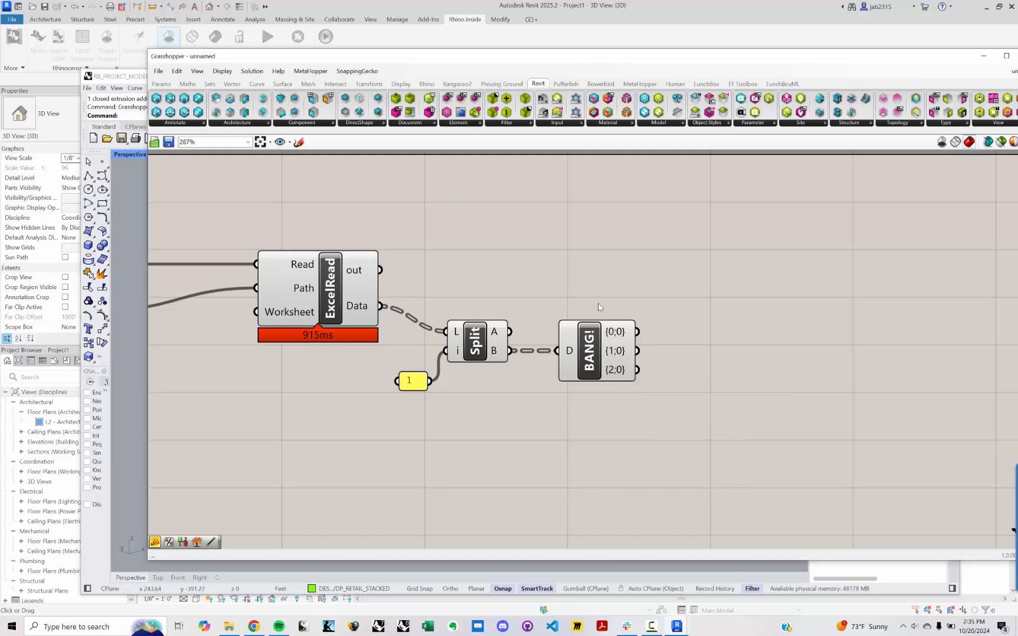
pyautogui.moveTo(607, 355); pyautogui.dragTo(682, 355)
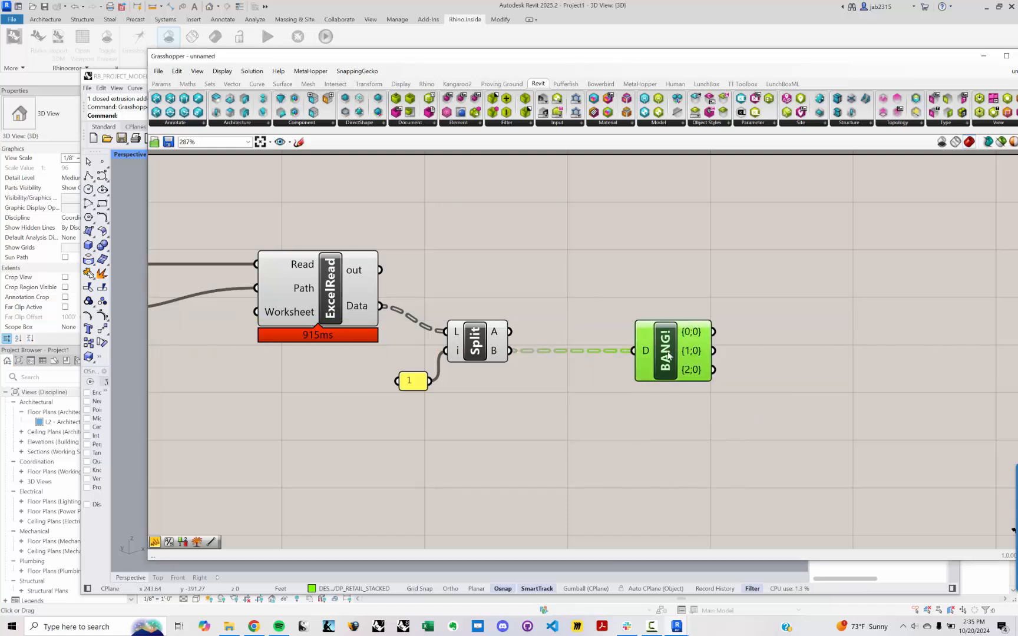
# Add an Add Level component and place it on the output side of Explode Tree, level with it.
pyautogui.click(678, 294)
pyautogui.doubleClick(673, 268)
pyautogui.write('LEV')
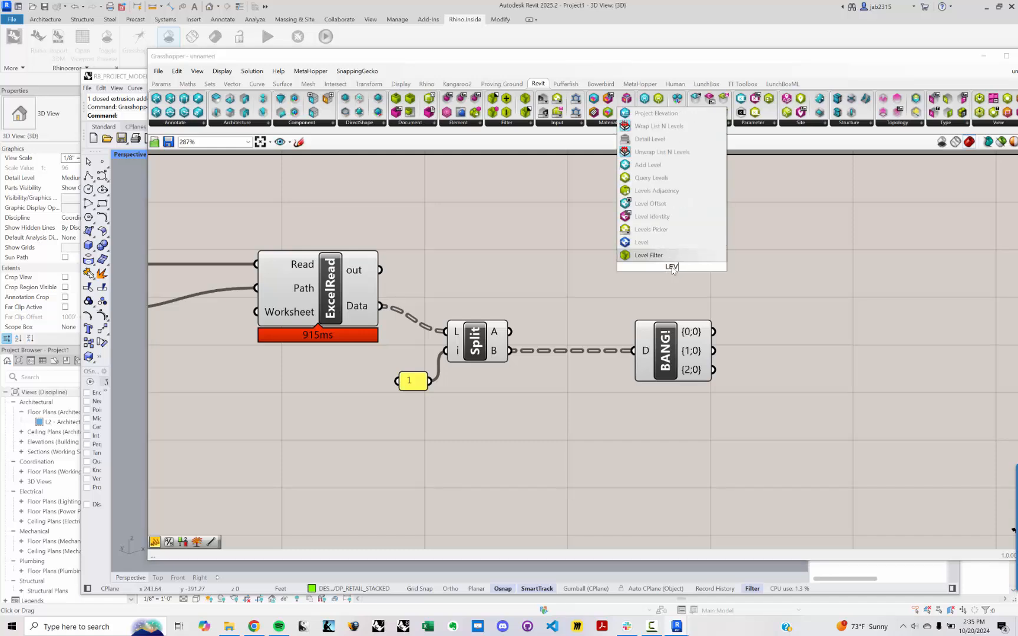
pyautogui.press('BackSpace')
pyautogui.press('BackSpace')
pyautogui.press('BackSpace')
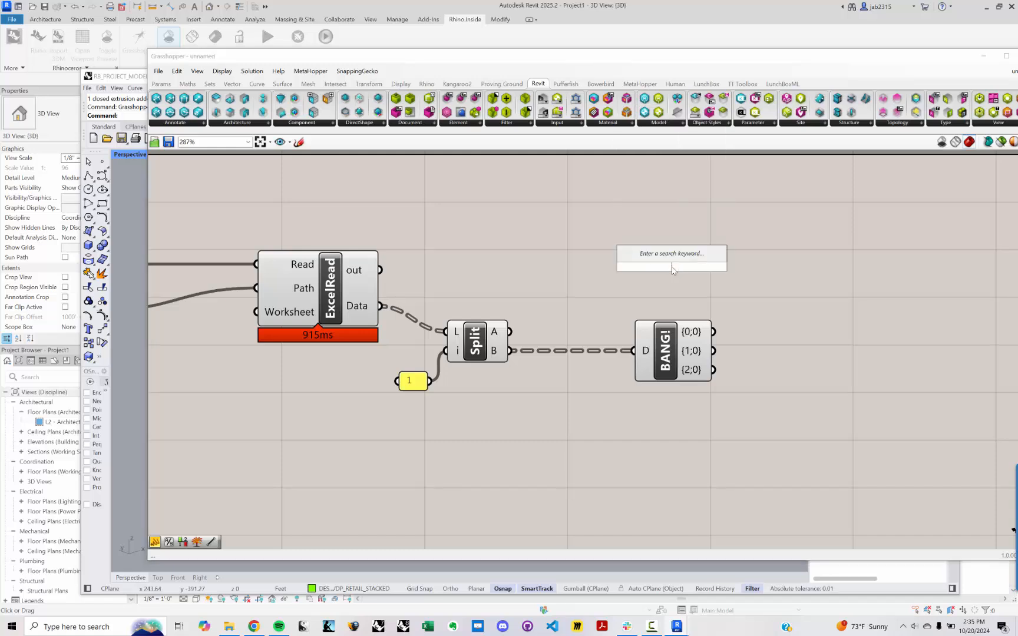
pyautogui.write('ADD LE')
pyautogui.press('Return')
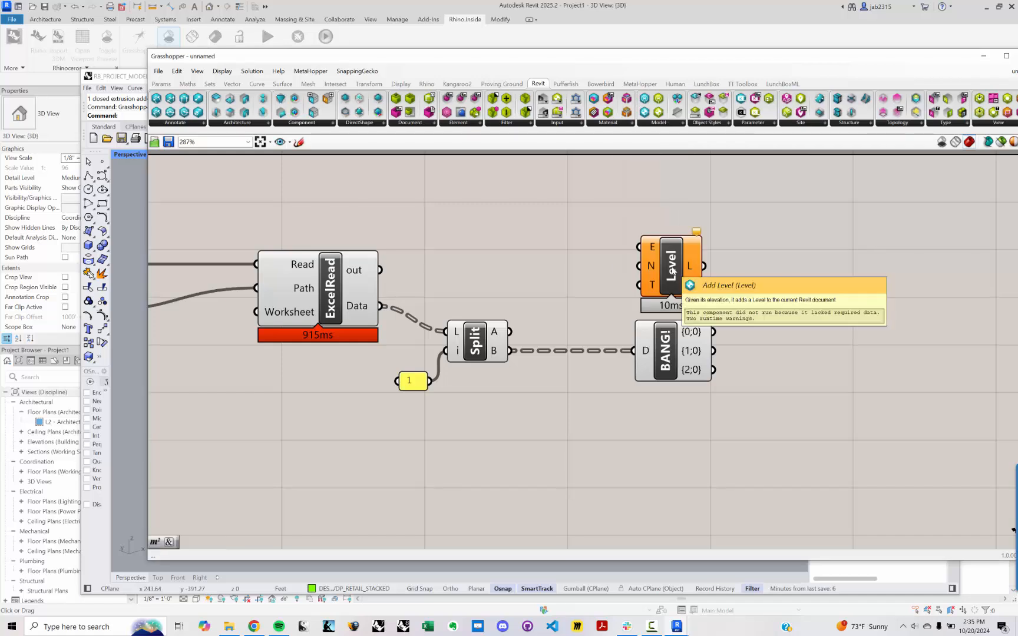
pyautogui.moveTo(673, 271); pyautogui.dragTo(485, 271, button='right')
pyautogui.moveTo(485, 271); pyautogui.dragTo(638, 306)
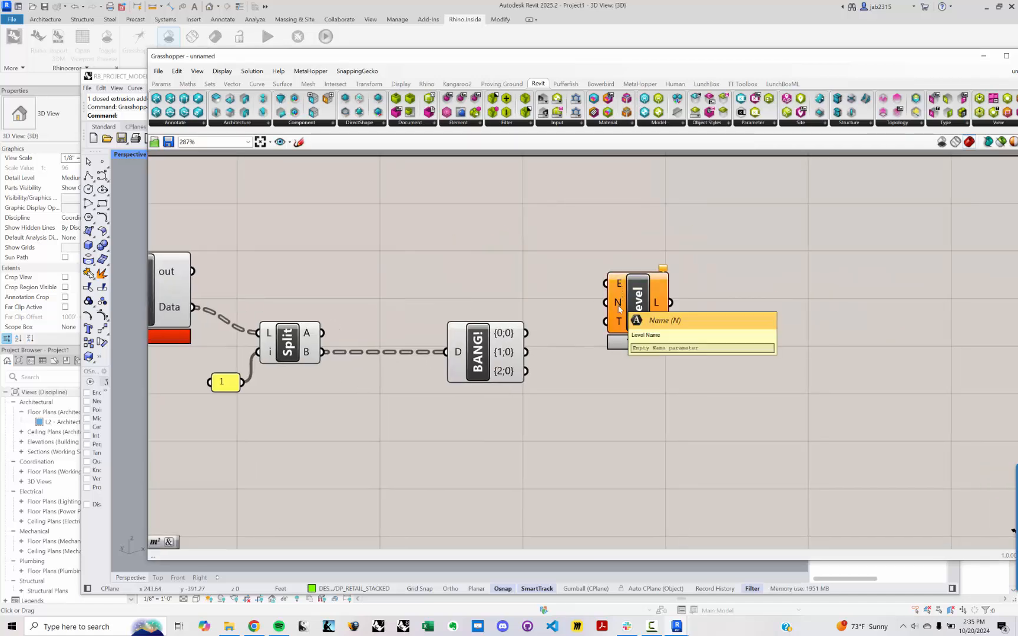
pyautogui.moveTo(642, 323); pyautogui.dragTo(693, 373)
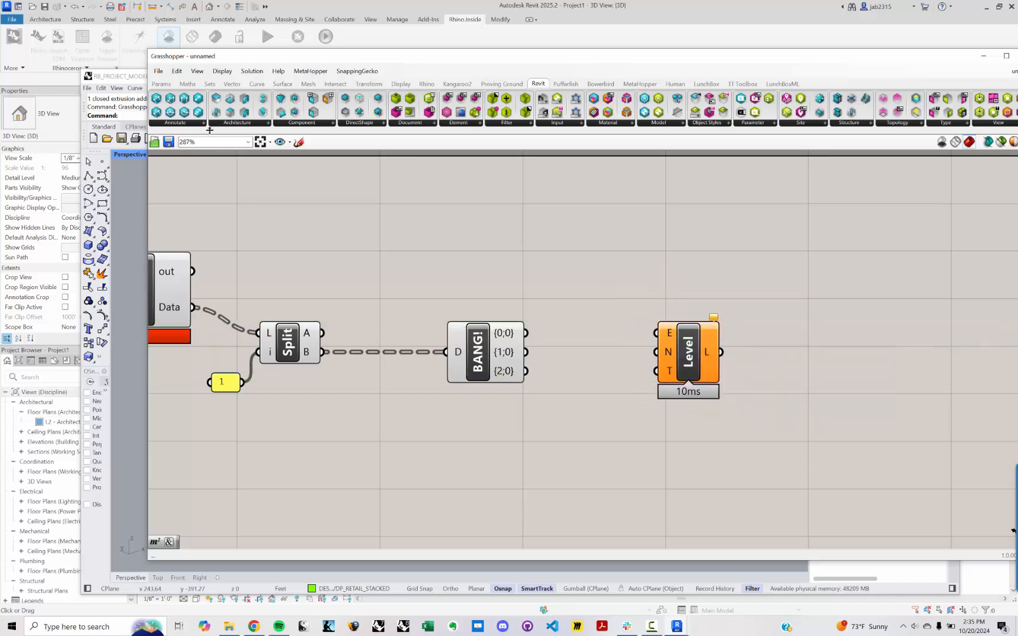
# Minimize the Grasshopper and Rhino windows to bring the Revit 3D view forward.
pyautogui.click(318, 6)
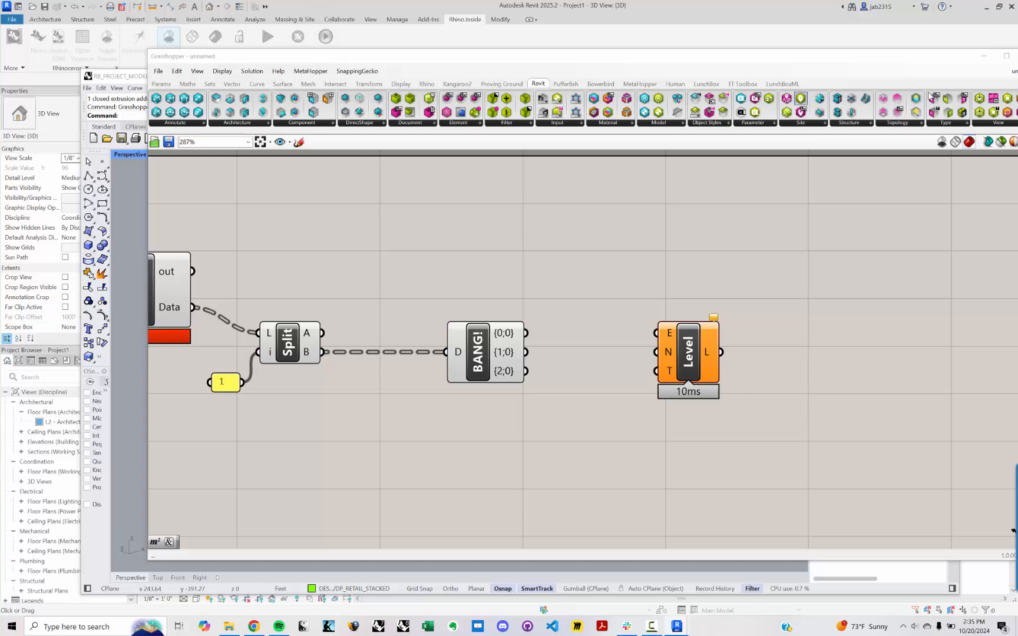
pyautogui.moveTo(933, 61); pyautogui.dragTo(828, 67)
pyautogui.click(879, 62)
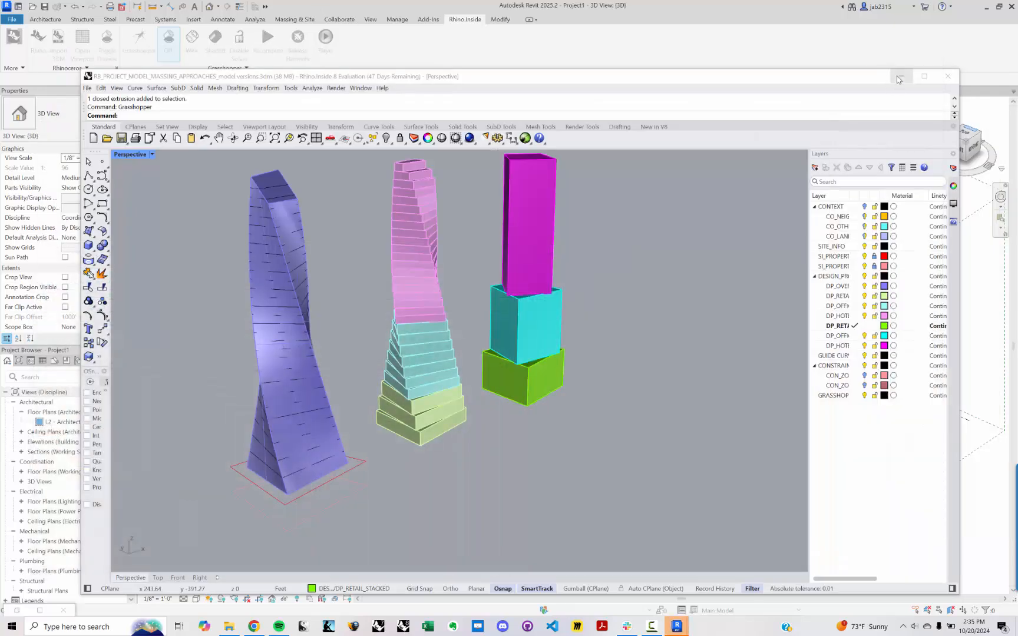
pyautogui.click(901, 76)
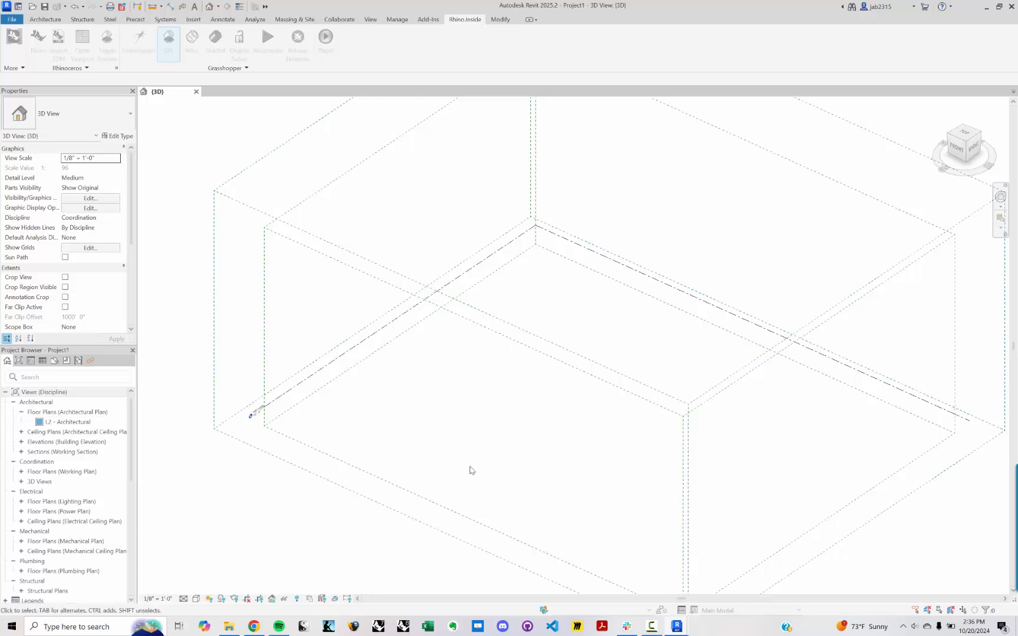
# Select the TEST LEVEL in the 3D view, examine its properties and available level types, and deselect it.
pyautogui.moveTo(470, 470); pyautogui.dragTo(449, 459, button='middle')
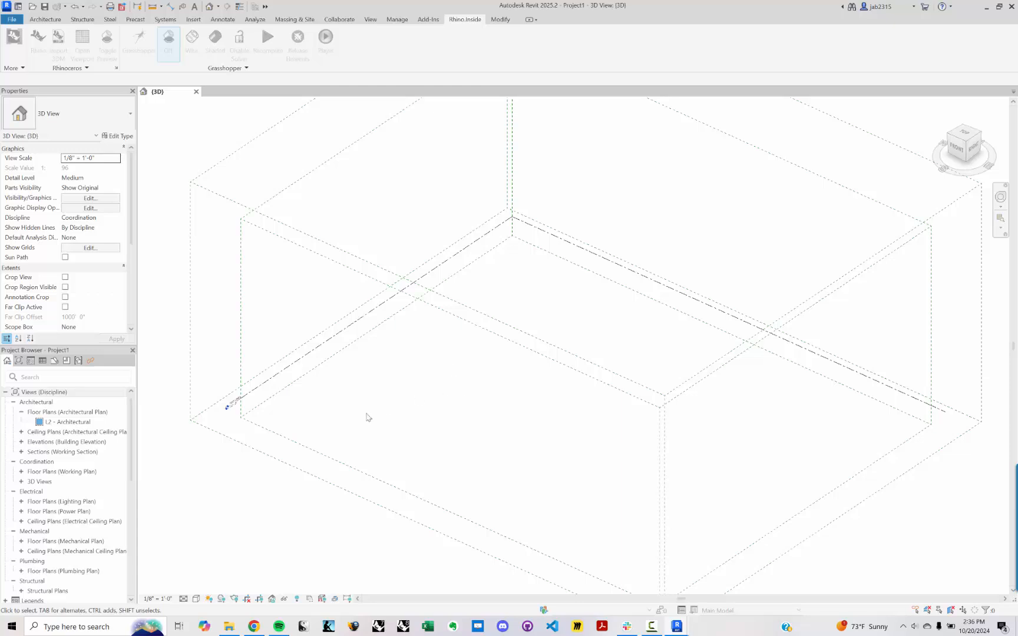
pyautogui.click(278, 387)
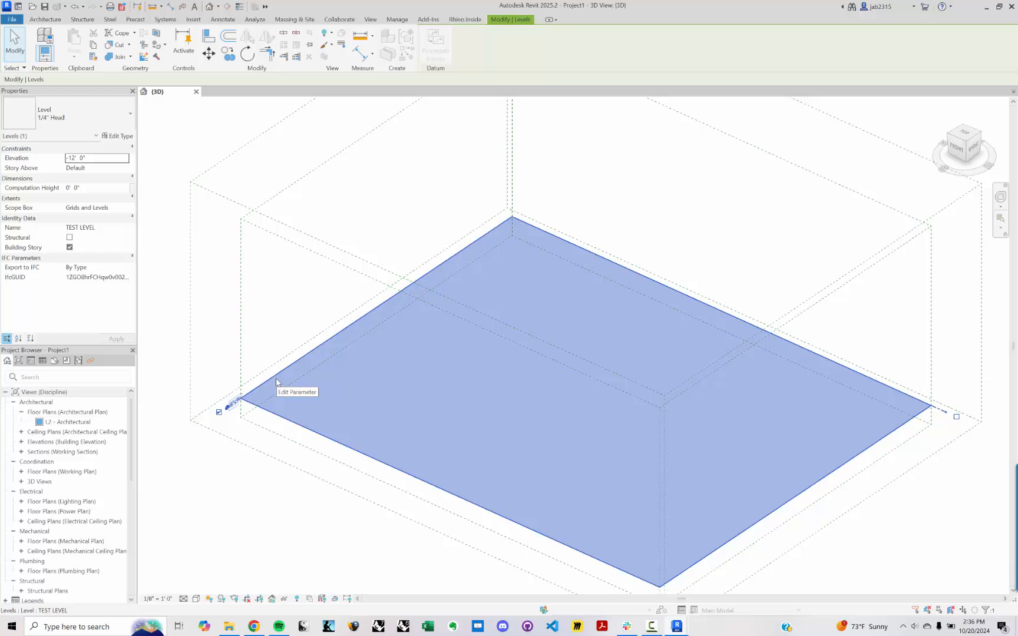
pyautogui.click(45, 117)
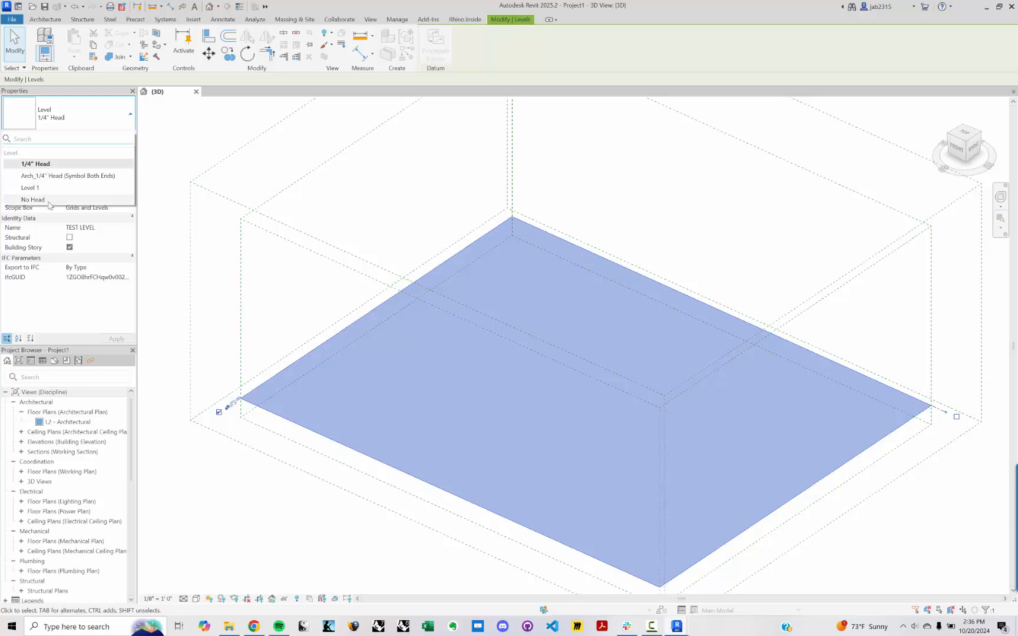
pyautogui.click(65, 120)
pyautogui.click(203, 143)
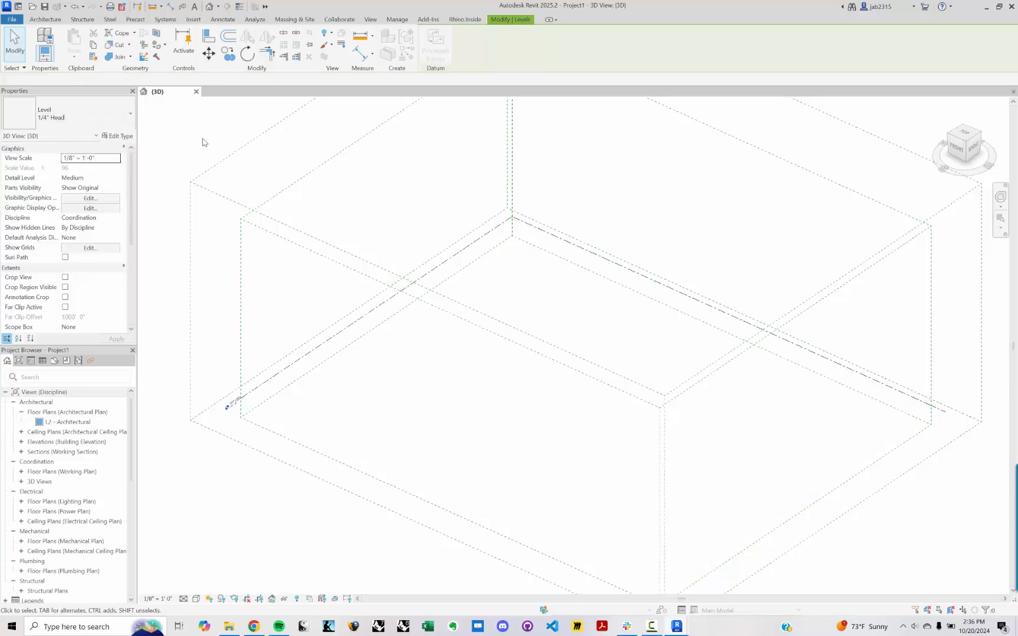
pyautogui.moveTo(513, 283); pyautogui.dragTo(510, 322, button='middle')
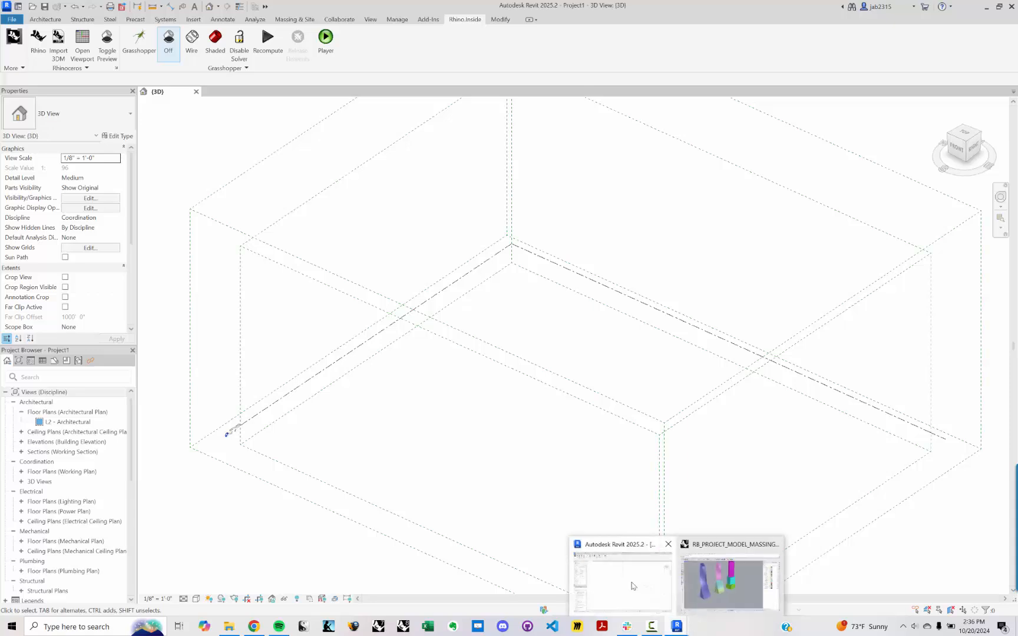
# Switch back to Grasshopper and move the Add Level component farther from Explode Tree.
pyautogui.moveTo(678, 630)
pyautogui.click(699, 583)
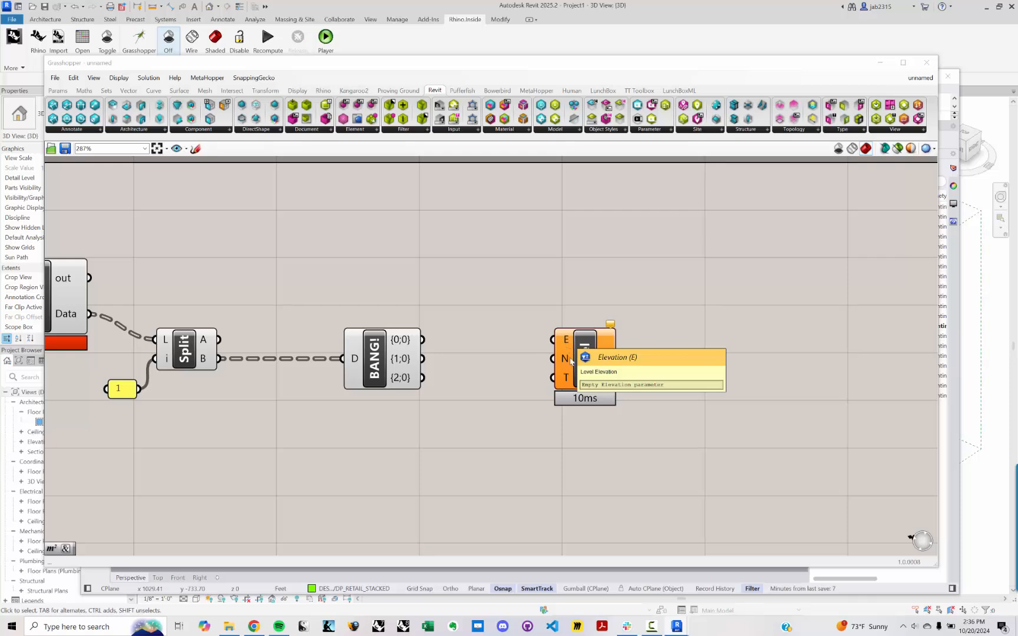
pyautogui.moveTo(575, 378); pyautogui.dragTo(619, 387)
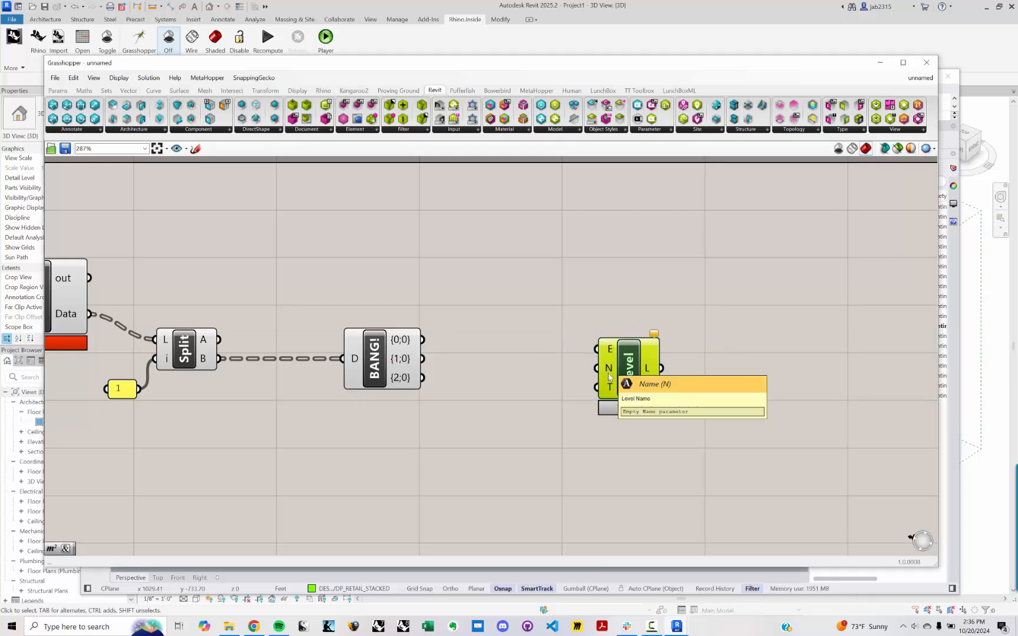
pyautogui.moveTo(611, 391); pyautogui.dragTo(654, 410)
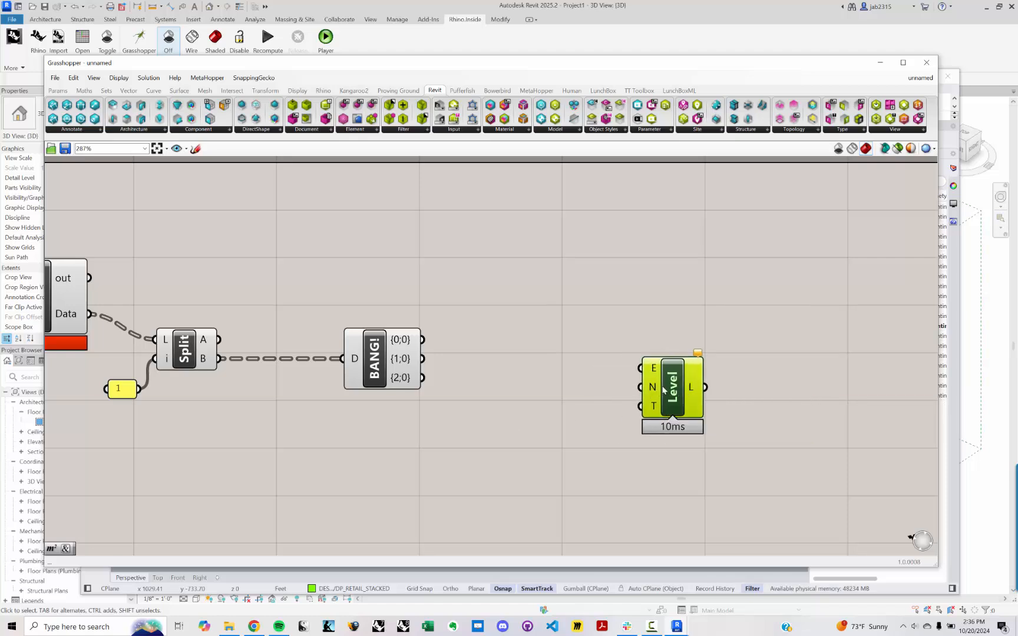
# Add a Concatenate component and position it between Explode Tree and the Add Level component.
pyautogui.doubleClick(469, 432)
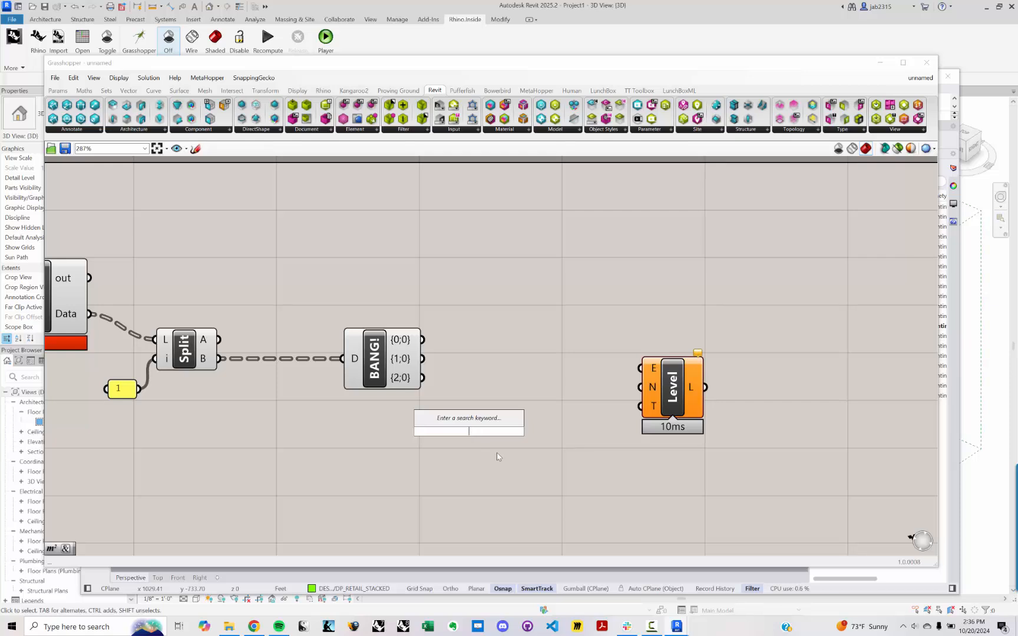
pyautogui.press('Escape')
pyautogui.moveTo(406, 365)
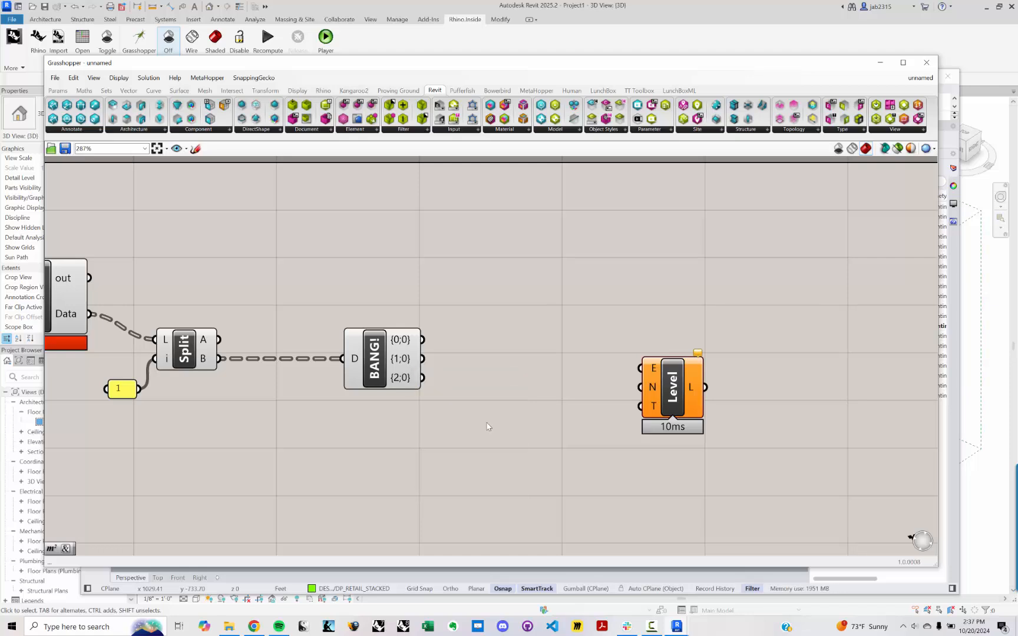
pyautogui.doubleClick(487, 425)
pyautogui.write('conca')
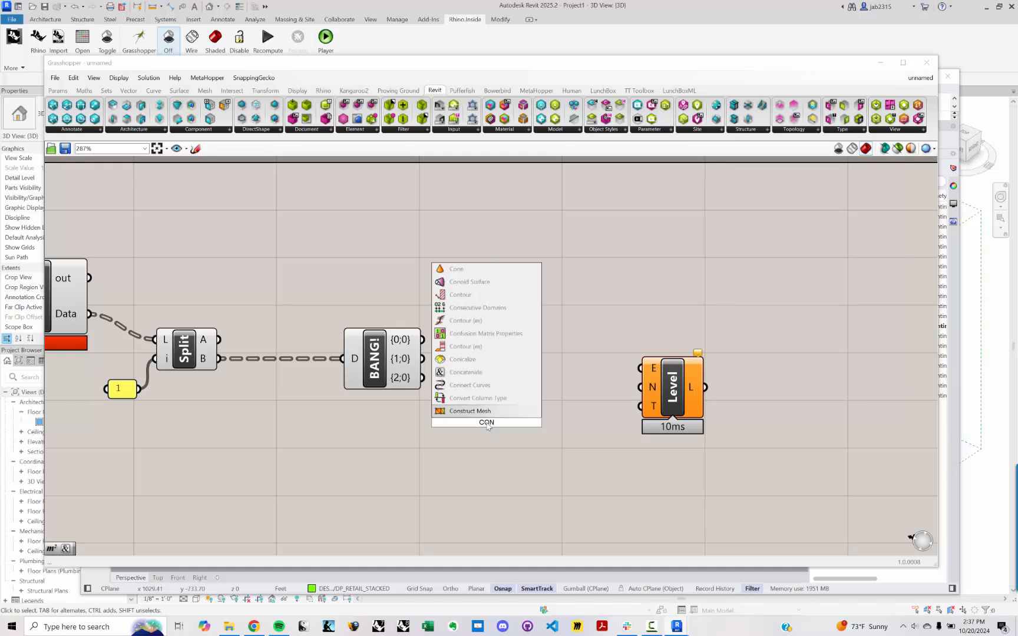
pyautogui.press('Return')
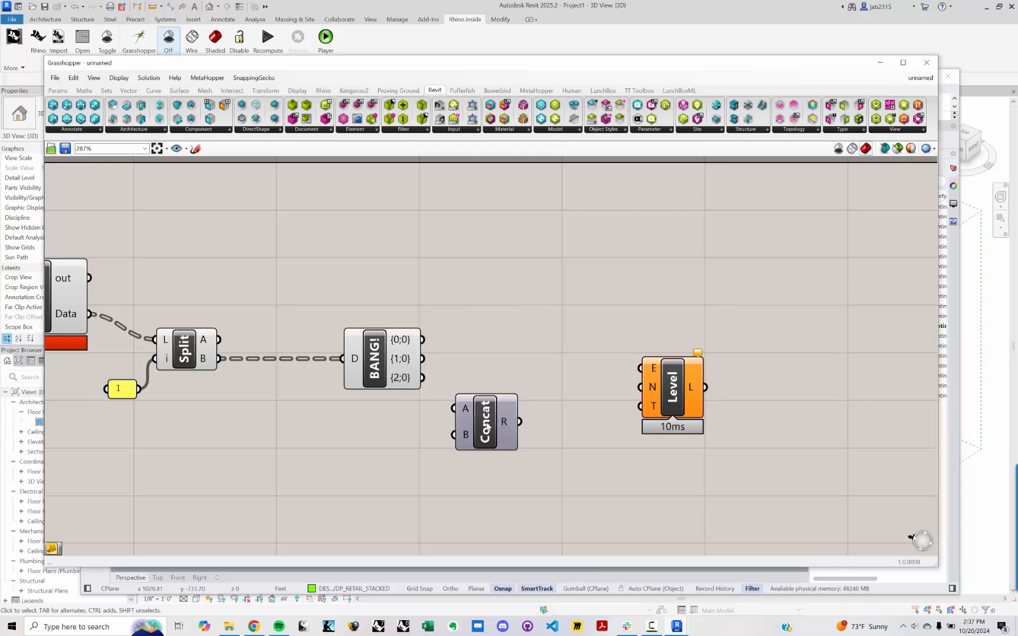
pyautogui.moveTo(477, 429); pyautogui.dragTo(517, 431)
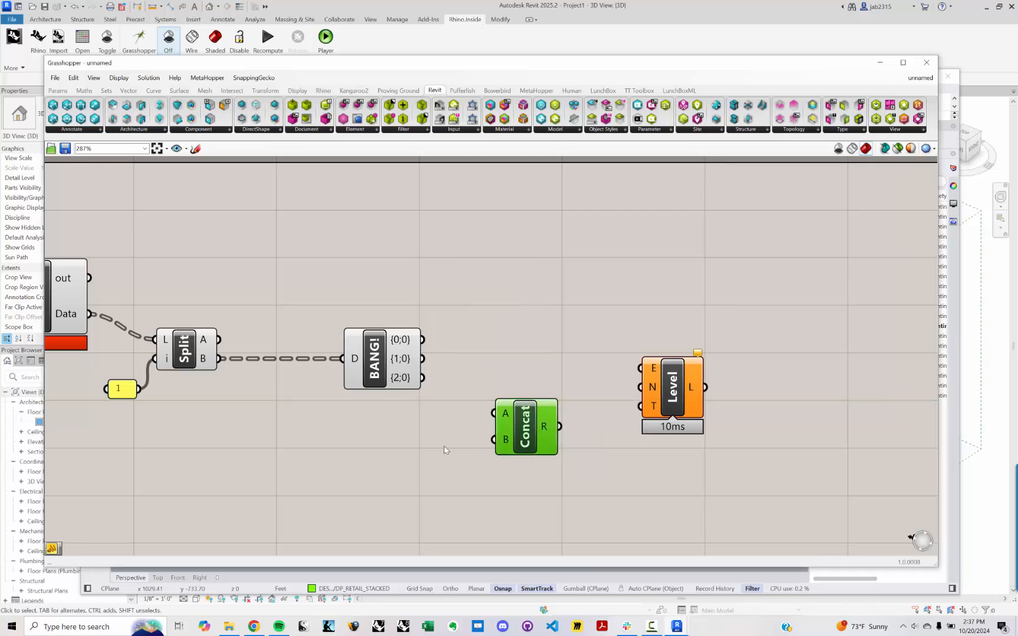
# Add a panel containing LEVEL, connect it to Concatenate's A input, and place it below Explode Tree.
pyautogui.scroll(3, 432, 434)
pyautogui.doubleClick(431, 434)
pyautogui.write('//')
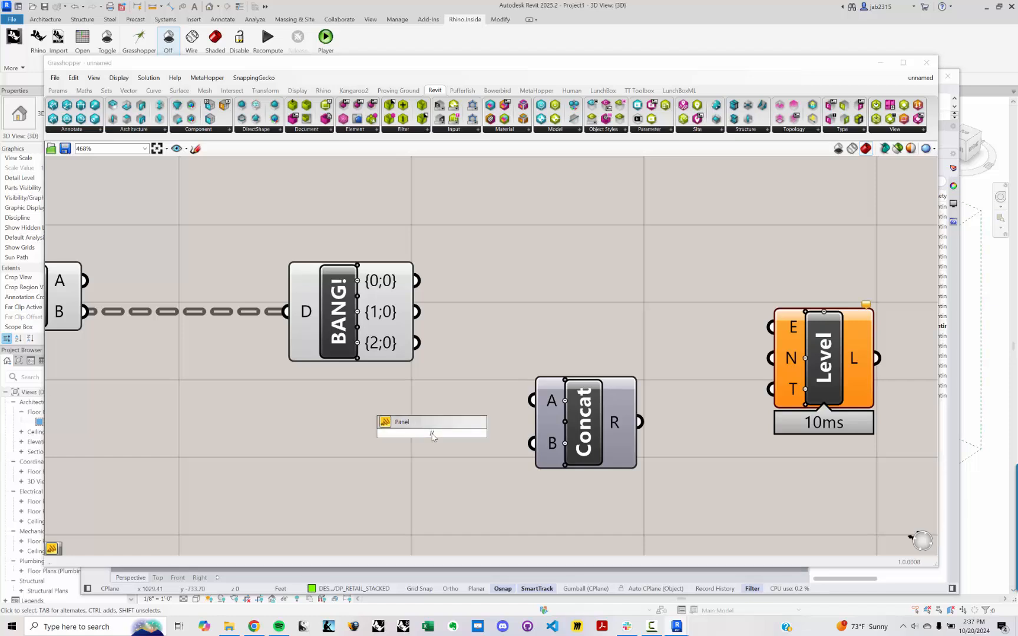
pyautogui.write('LEVEL')
pyautogui.press('Return')
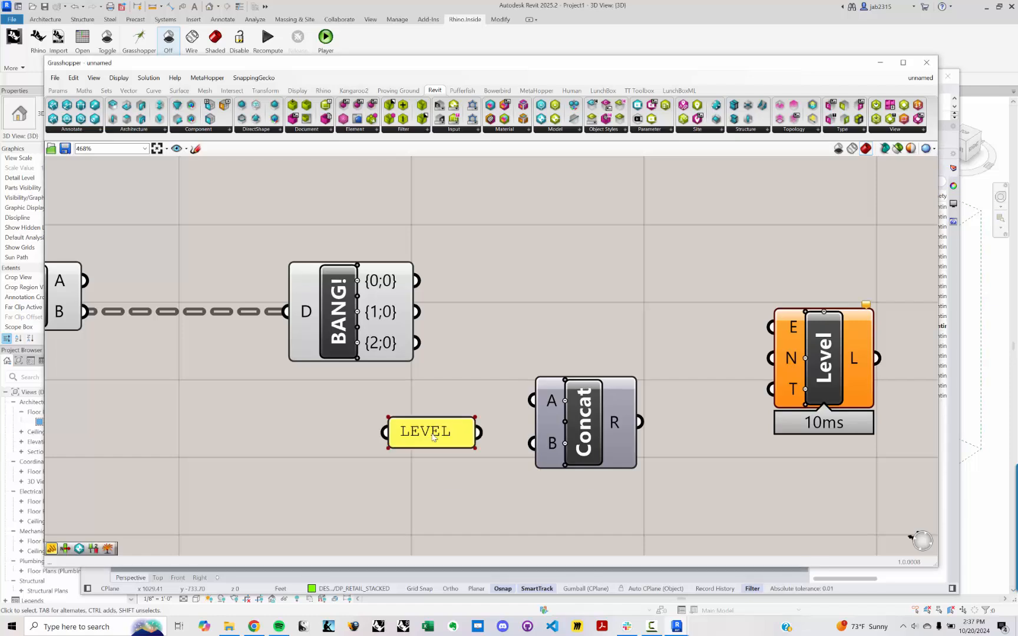
pyautogui.moveTo(479, 431); pyautogui.dragTo(531, 400)
pyautogui.moveTo(439, 434); pyautogui.dragTo(392, 433)
pyautogui.moveTo(416, 312); pyautogui.dragTo(557, 437)
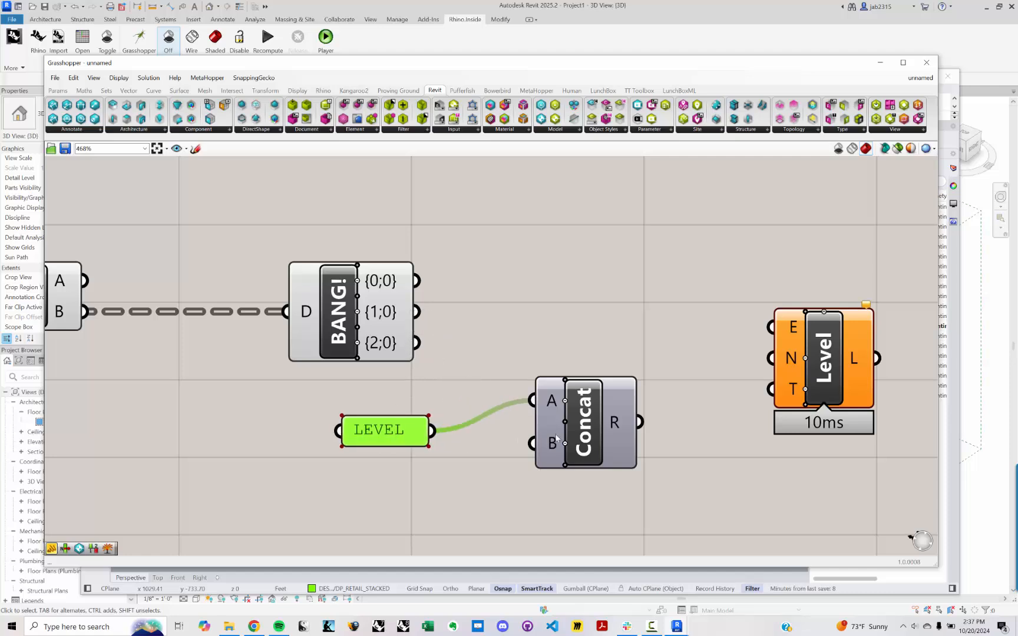
# Insert an extra input C between A and B on Concatenate and add a panel containing an underscore.
pyautogui.scroll(3, 557, 437)
pyautogui.click(574, 412)
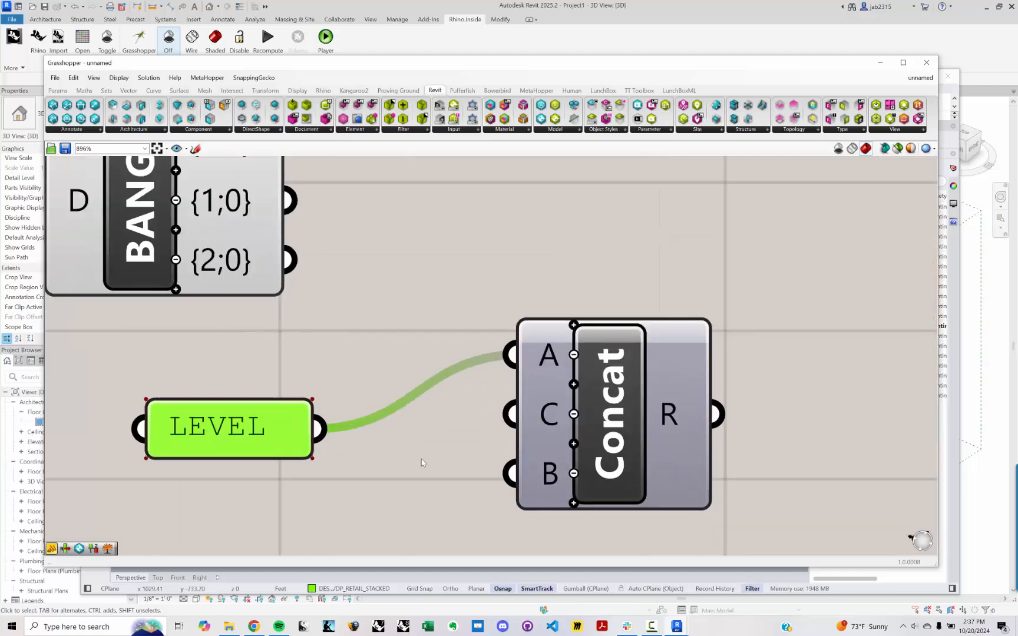
pyautogui.doubleClick(421, 462)
pyautogui.write('panel')
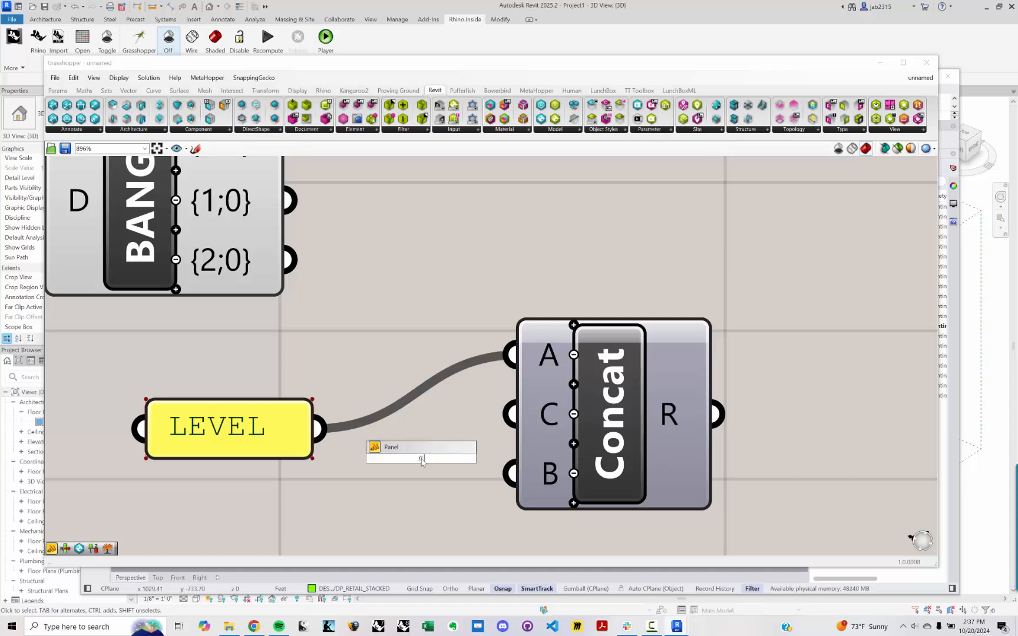
pyautogui.press('Return')
pyautogui.scroll(-2, 421, 462)
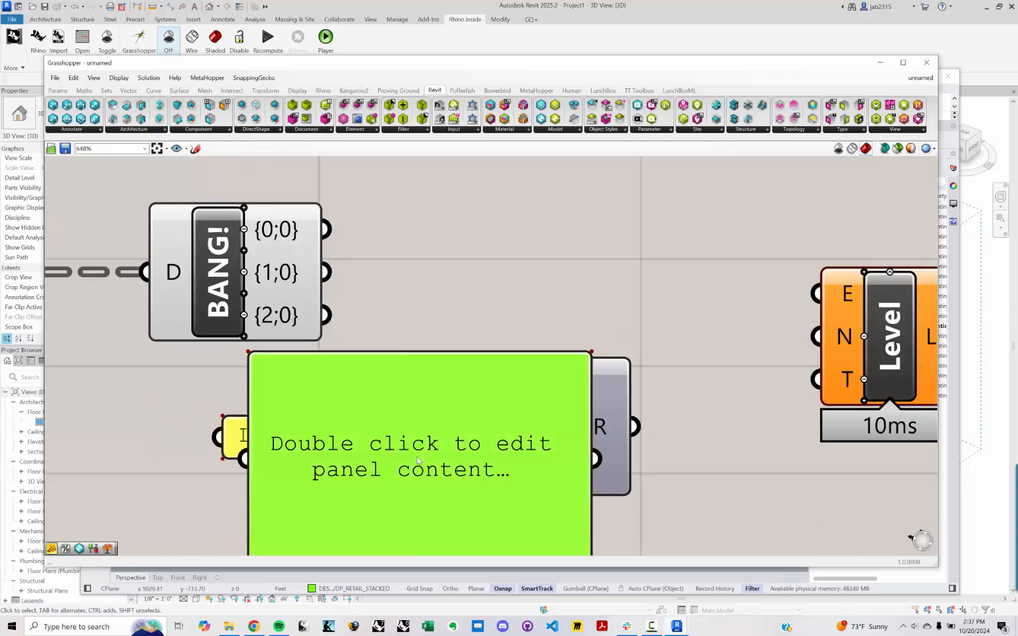
pyautogui.doubleClick(417, 460)
pyautogui.press('BackSpace')
pyautogui.scroll(-3, 419, 360)
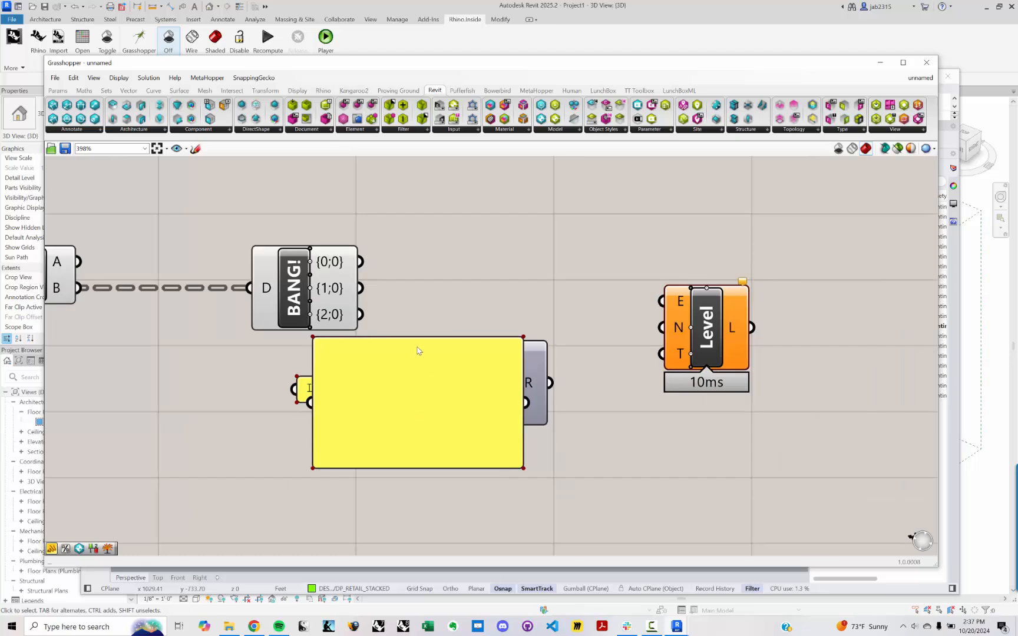
pyautogui.click(418, 374)
pyautogui.doubleClick(417, 374)
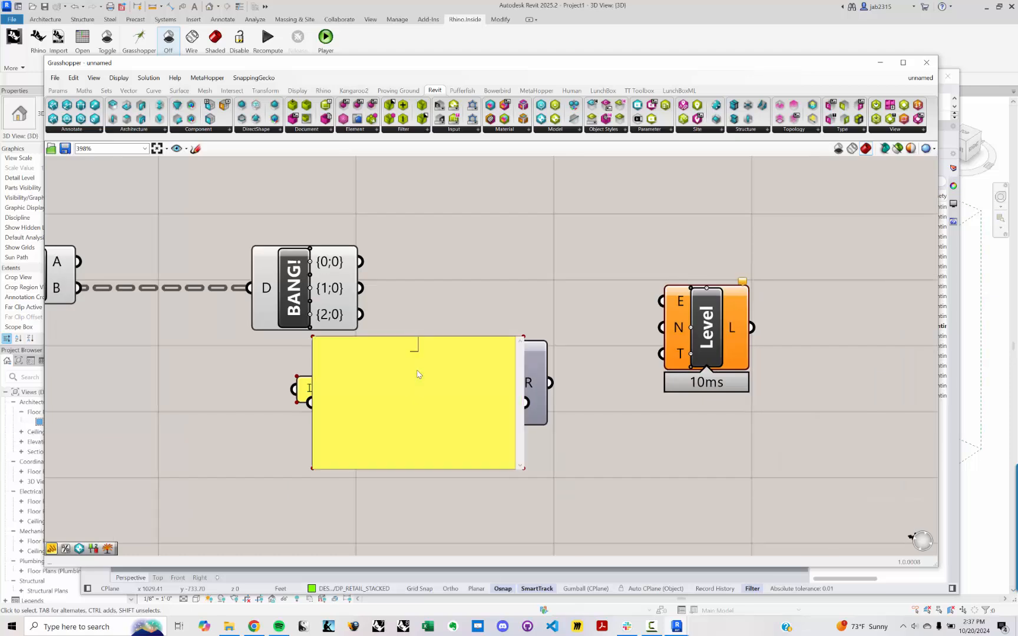
pyautogui.click(441, 327)
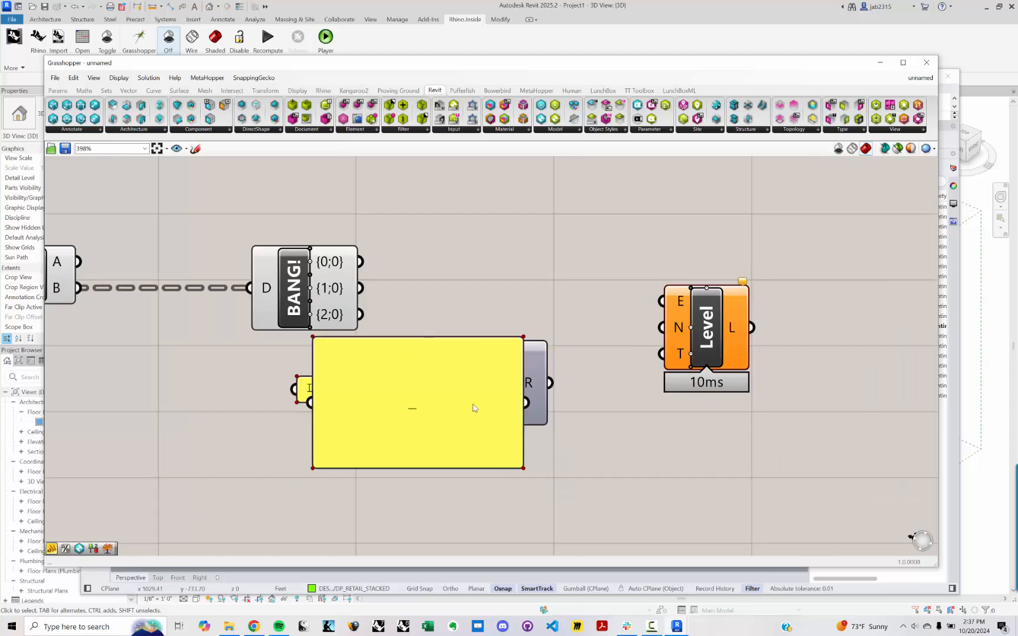
# Shrink the underscore panel, connect it to Concatenate's C input, and place it directly beneath the LEVEL panel.
pyautogui.scroll(-2, 477, 405)
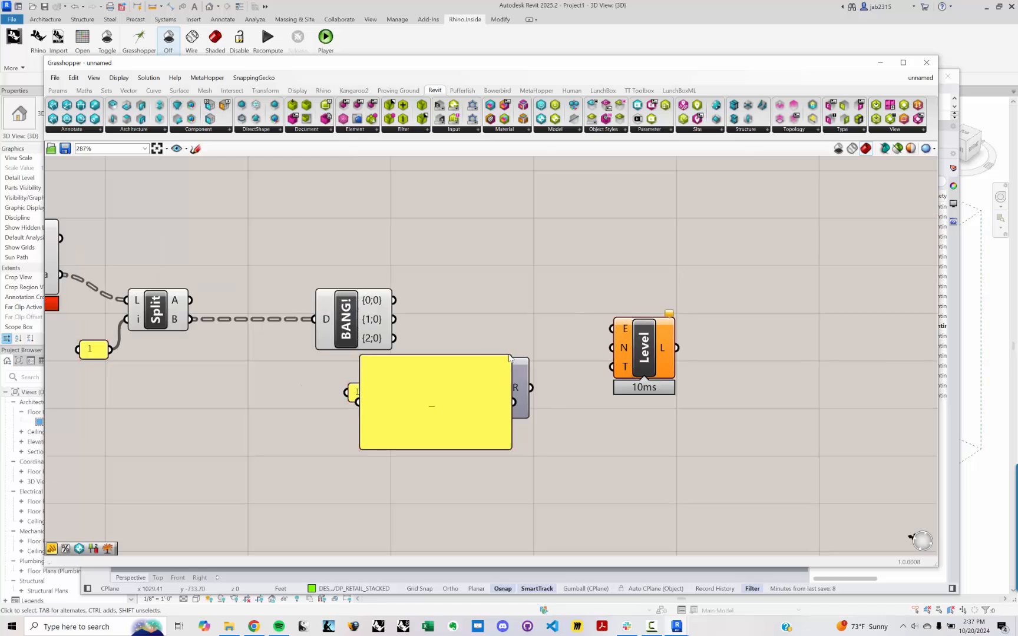
pyautogui.moveTo(508, 355); pyautogui.dragTo(546, 320)
pyautogui.scroll(5, 415, 430)
pyautogui.moveTo(355, 444); pyautogui.dragTo(329, 386)
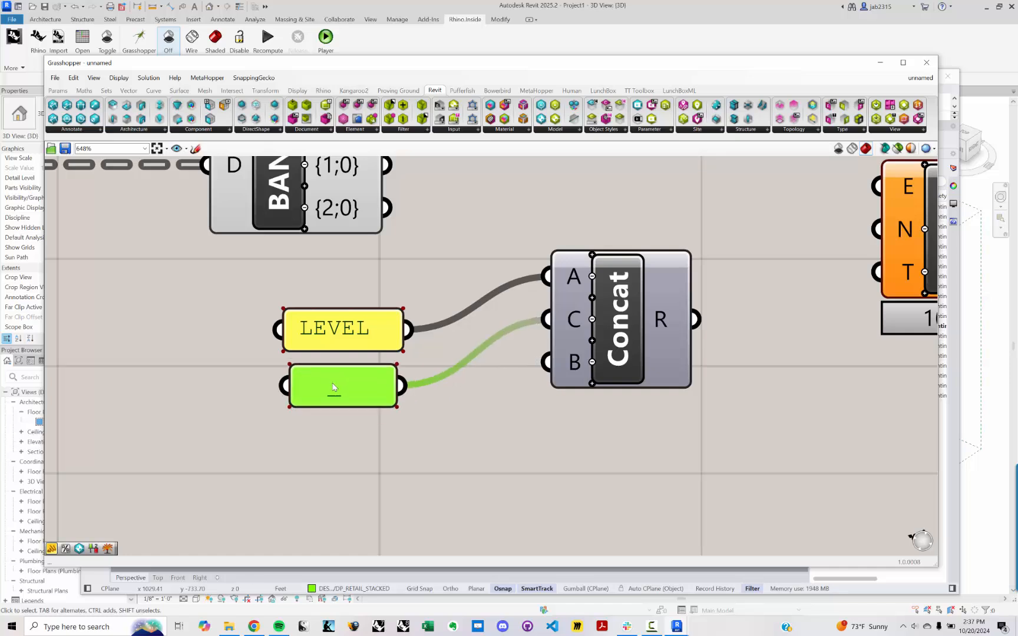
pyautogui.scroll(-1, 376, 325)
pyautogui.moveTo(376, 325); pyautogui.dragTo(354, 358, button='right')
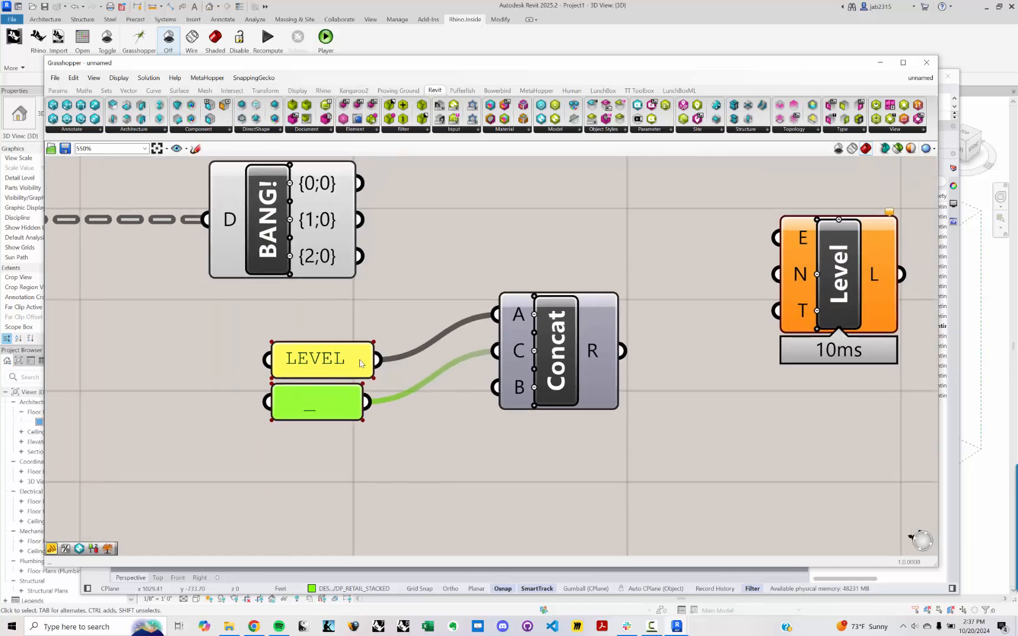
# Connect Explode Tree's {1;0} floor numbers to Concatenate's B input.
pyautogui.scroll(1, 533, 335)
pyautogui.scroll(-2, 536, 352)
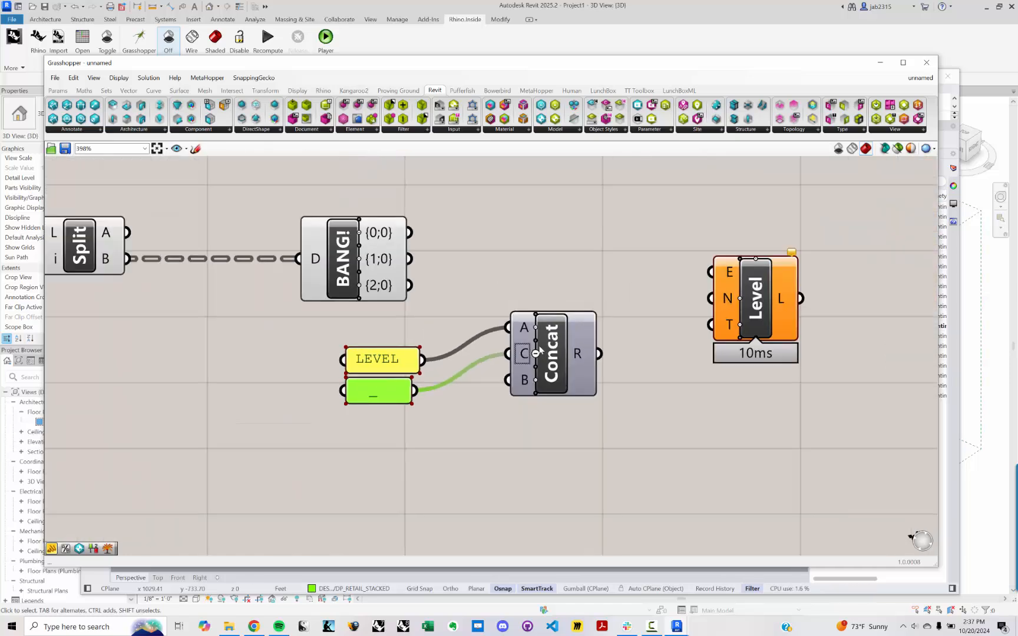
pyautogui.moveTo(534, 341); pyautogui.dragTo(526, 385, button='right')
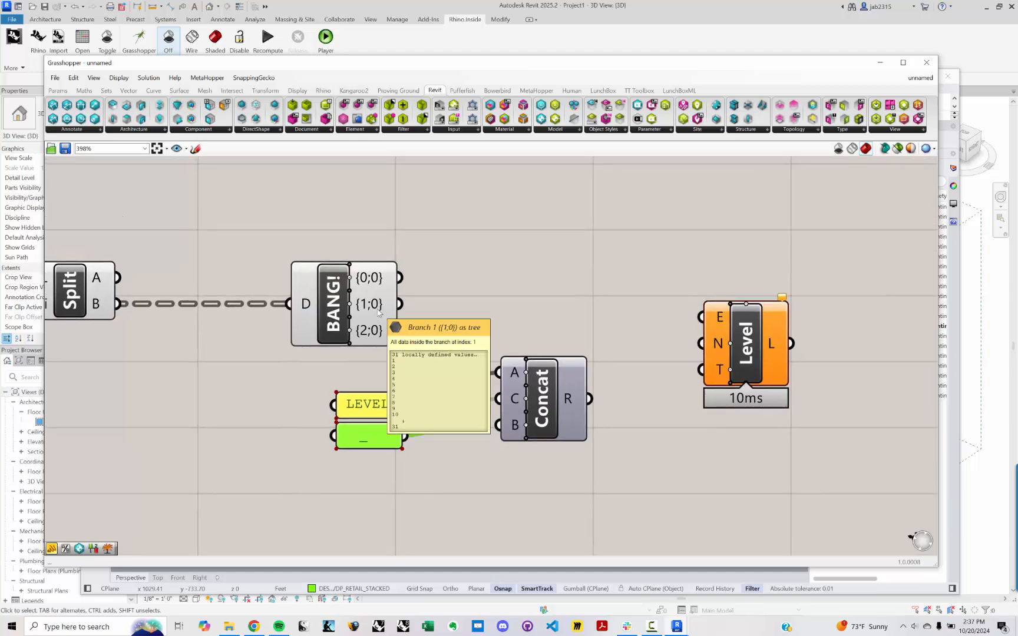
pyautogui.moveTo(400, 304); pyautogui.dragTo(500, 426)
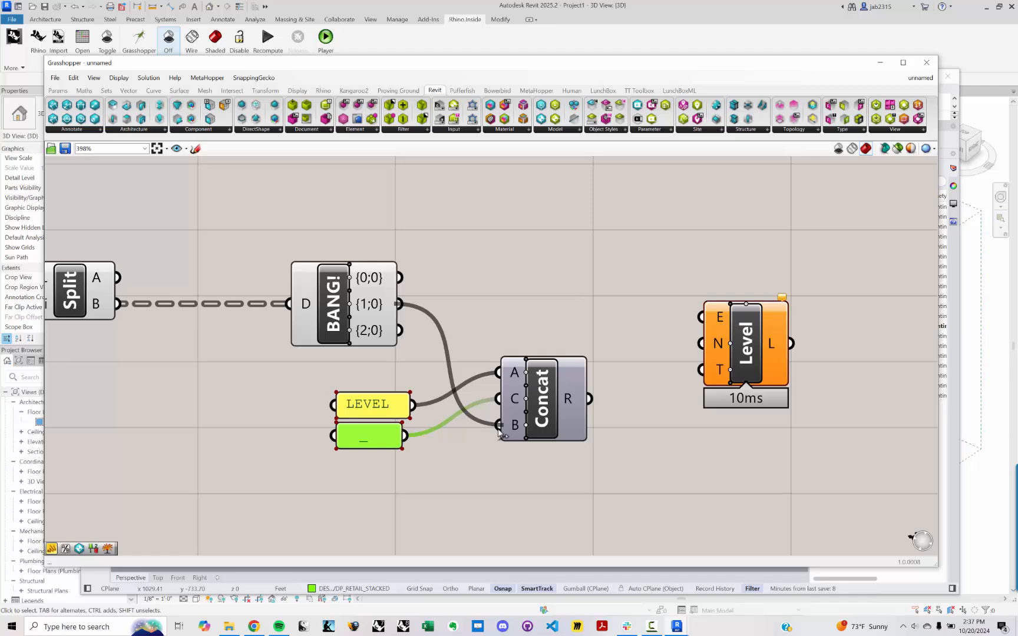
pyautogui.moveTo(570, 398)
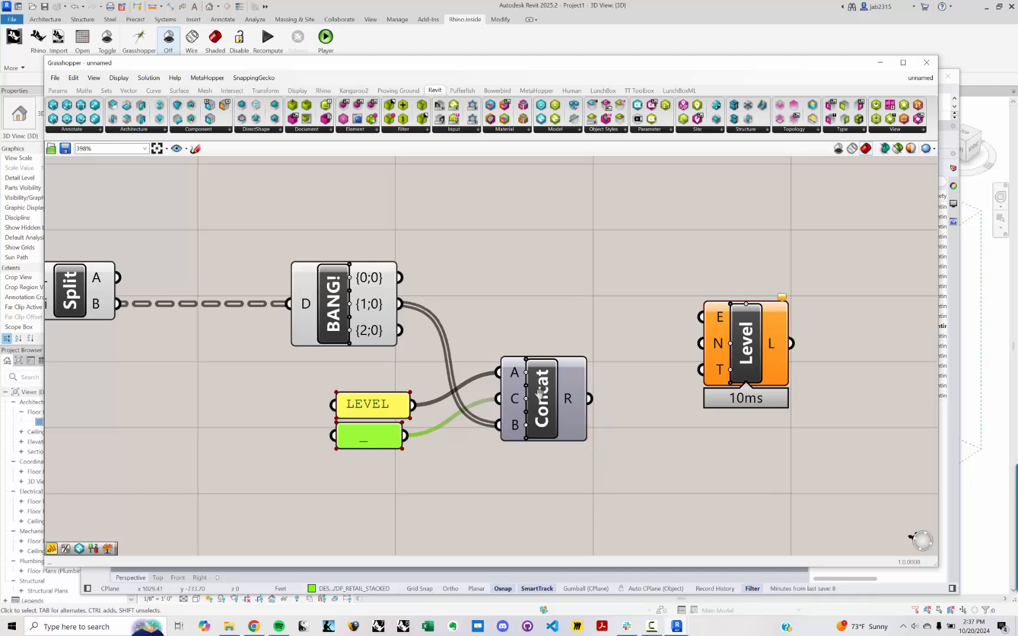
# Connect Concatenate's result to the Level component's N input and Explode Tree's {2;0} elevations to its E input.
pyautogui.moveTo(570, 399); pyautogui.dragTo(441, 387, button='right')
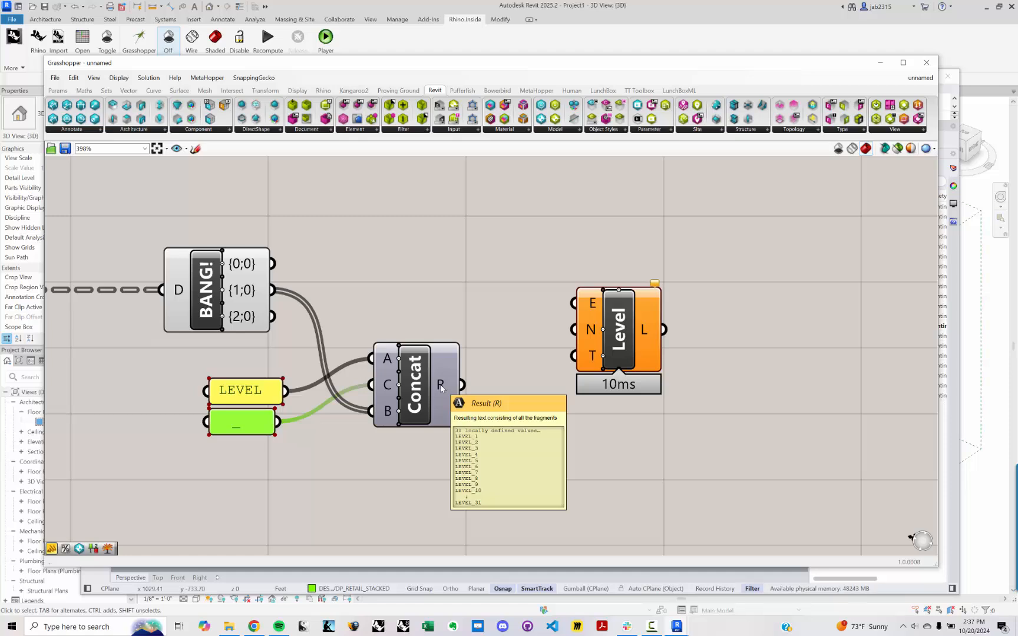
pyautogui.moveTo(461, 384); pyautogui.dragTo(579, 327)
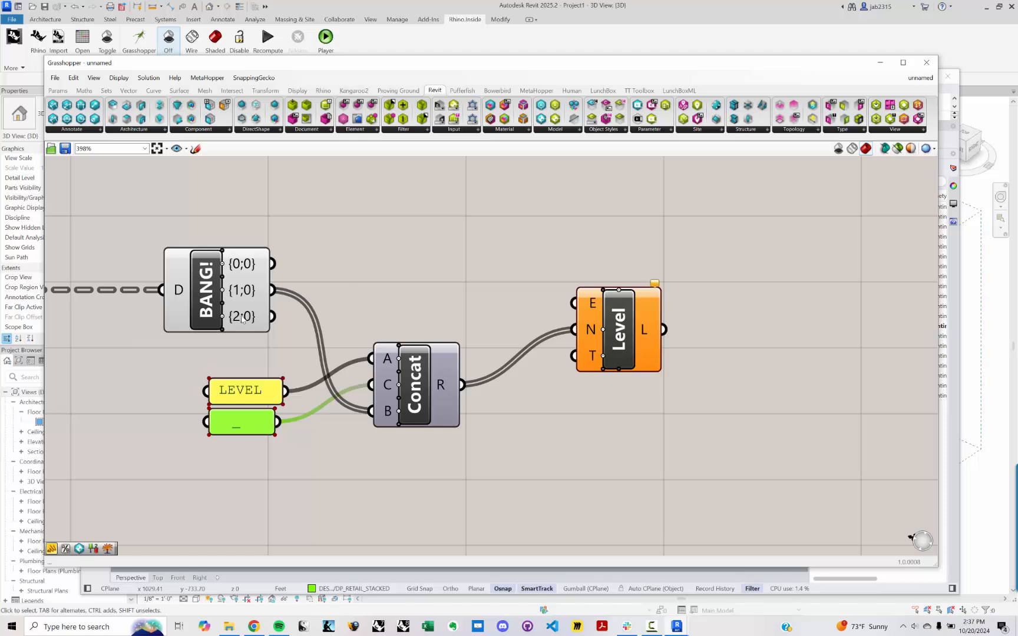
pyautogui.moveTo(249, 318)
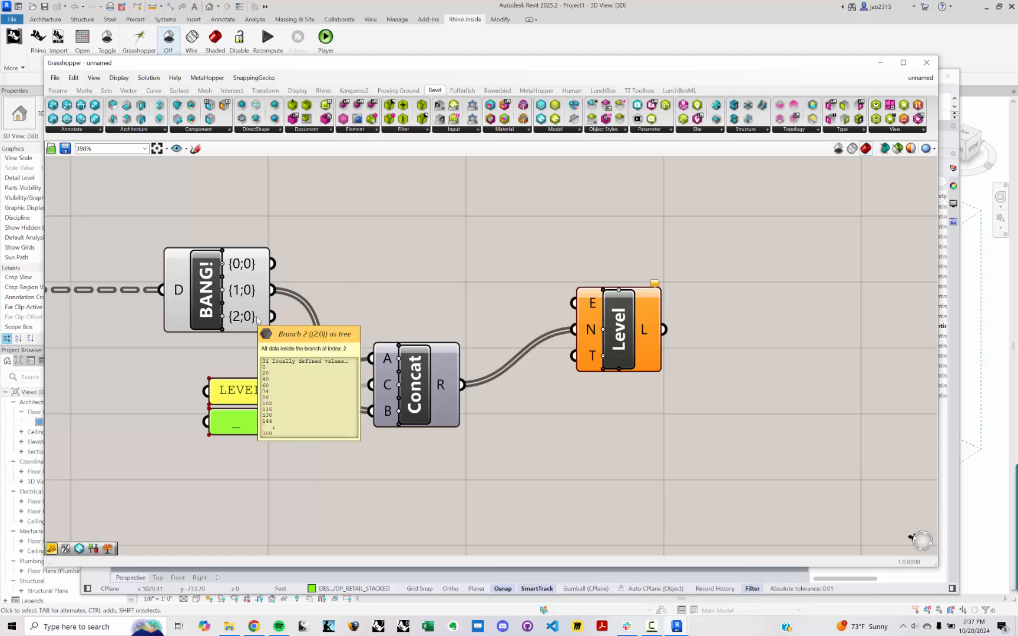
pyautogui.moveTo(272, 316); pyautogui.dragTo(565, 299)
pyautogui.click(552, 252)
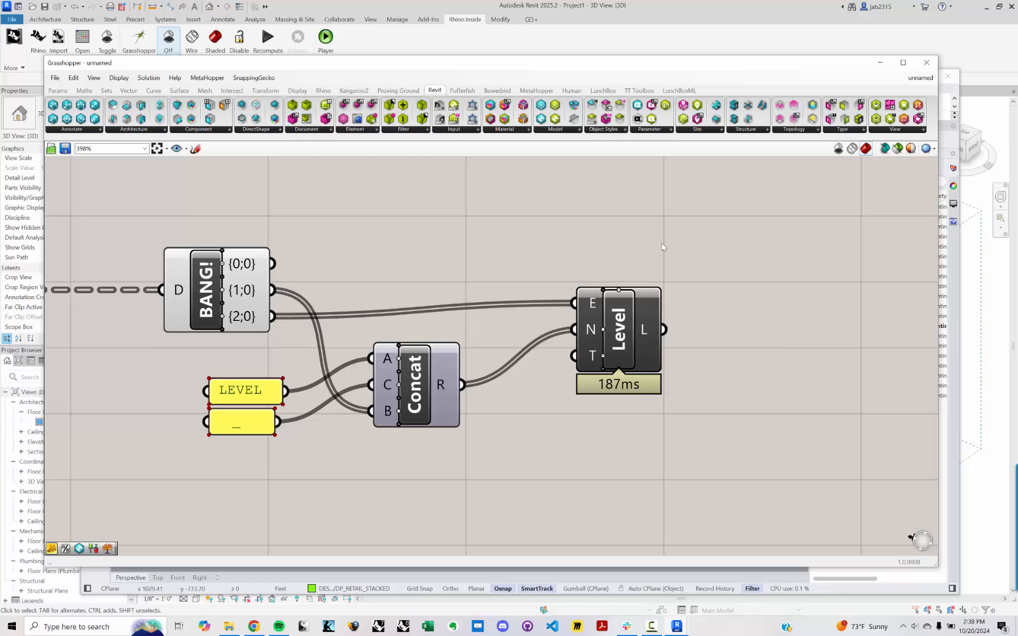
# Minimize the Grasshopper and Rhino windows and examine the stack of generated levels in the Revit 3D view.
pyautogui.click(883, 63)
pyautogui.click(900, 76)
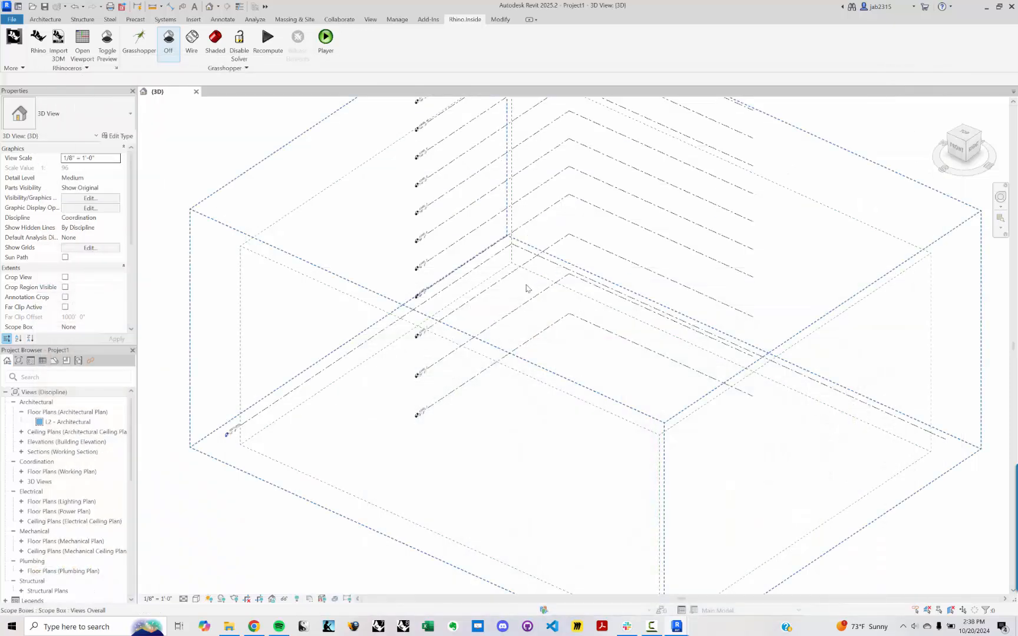
pyautogui.scroll(-1, 521, 286)
pyautogui.scroll(-3, 520, 274)
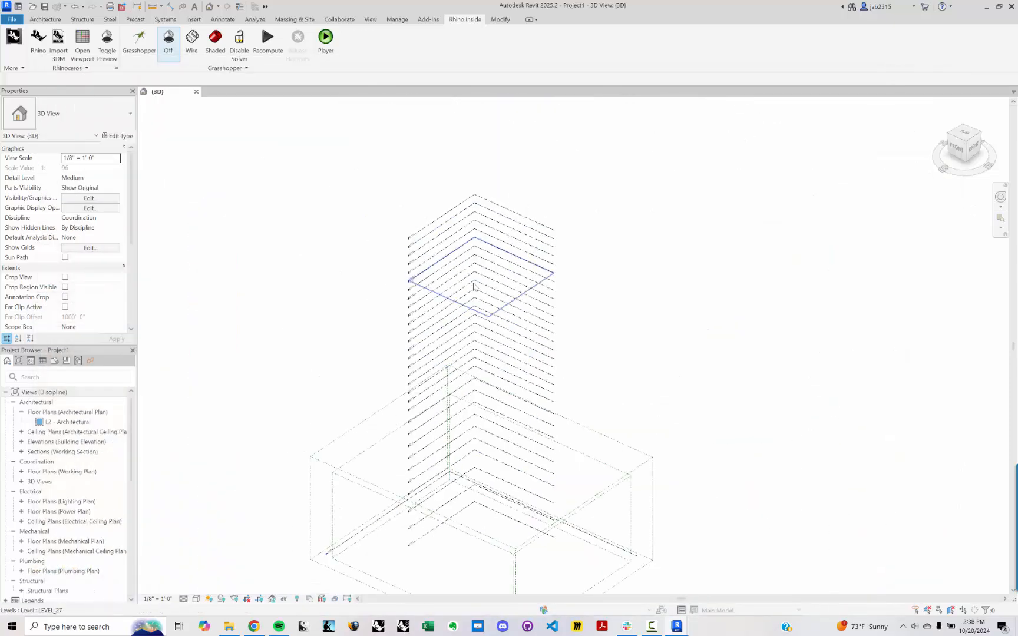
pyautogui.keyDown('shift'); pyautogui.moveTo(523, 289); pyautogui.dragTo(410, 553, button='middle'); pyautogui.keyUp('shift')
pyautogui.scroll(4, 352, 543)
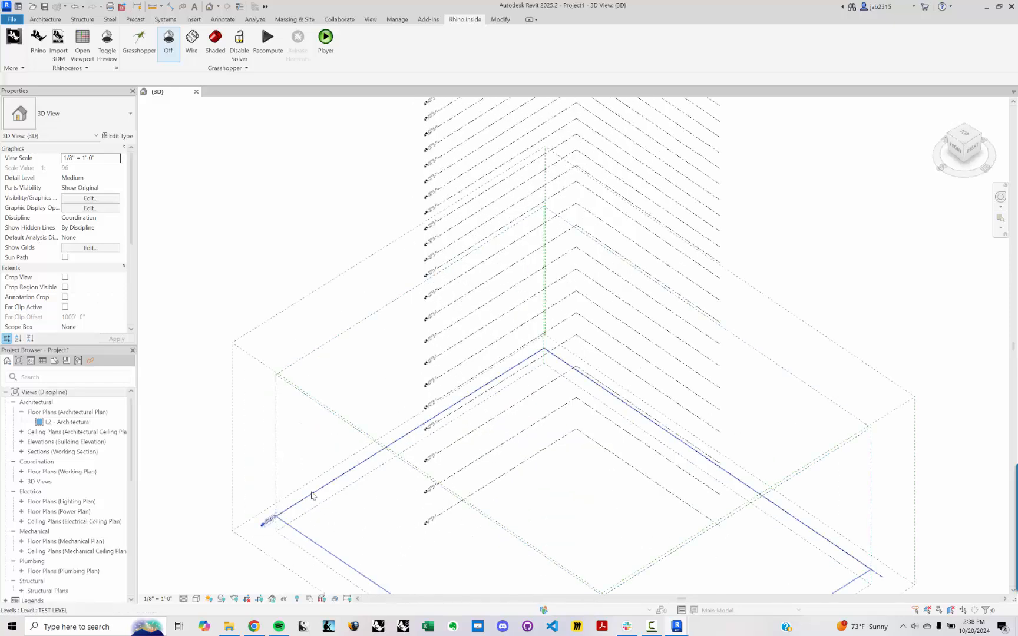
# Delete the TEST LEVEL from the Revit model.
pyautogui.click(310, 495)
pyautogui.rightClick(311, 495)
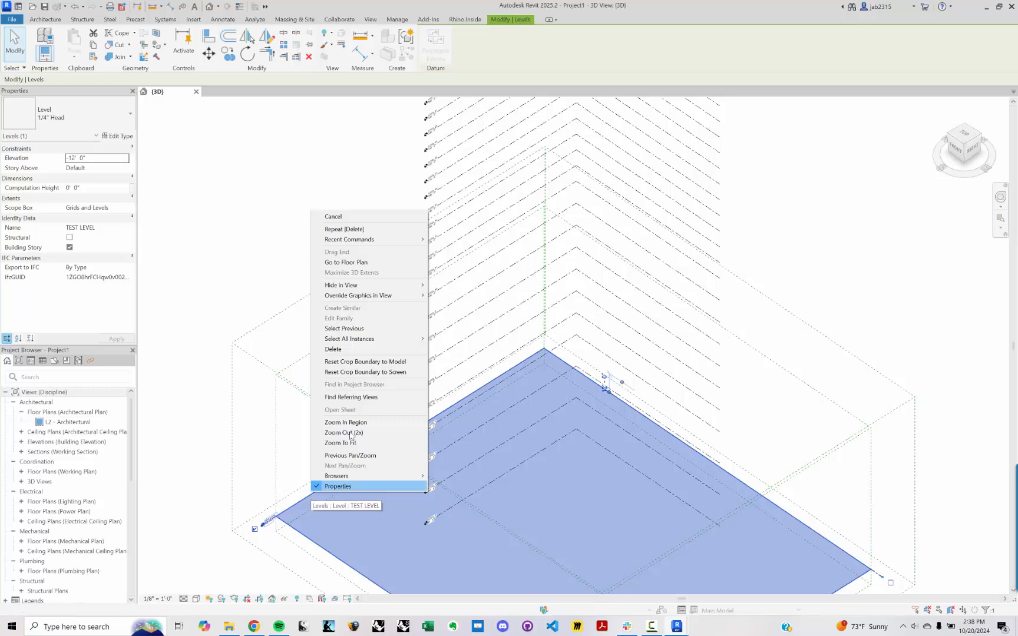
pyautogui.click(360, 348)
pyautogui.click(538, 350)
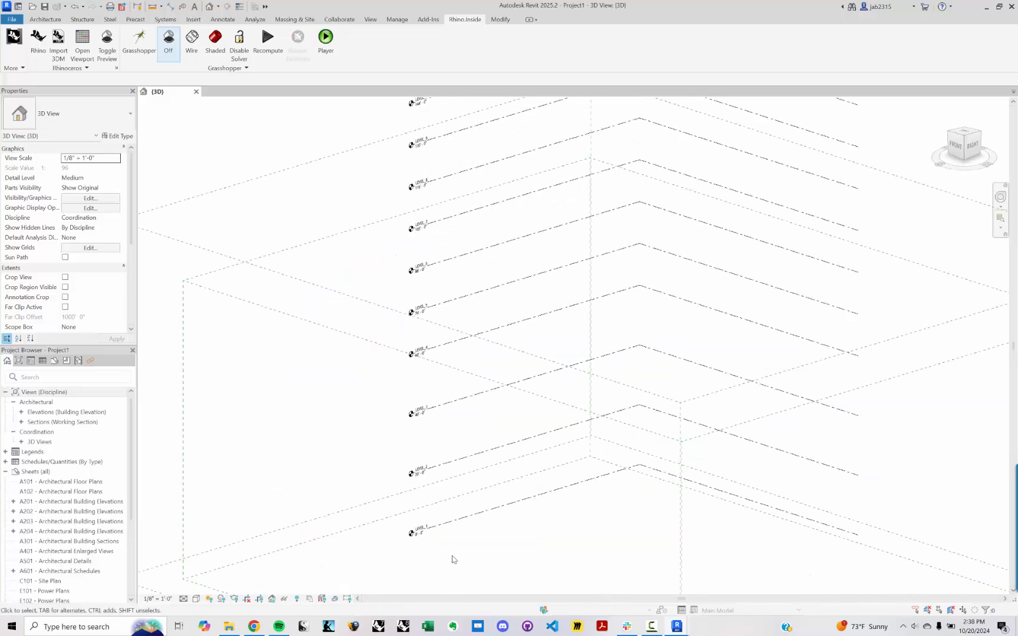
# Check the names and elevations of the generated levels from LEVEL_1 upward, and view the full tower stack.
pyautogui.scroll(5, 449, 556)
pyautogui.moveTo(435, 492); pyautogui.dragTo(428, 305, button='middle')
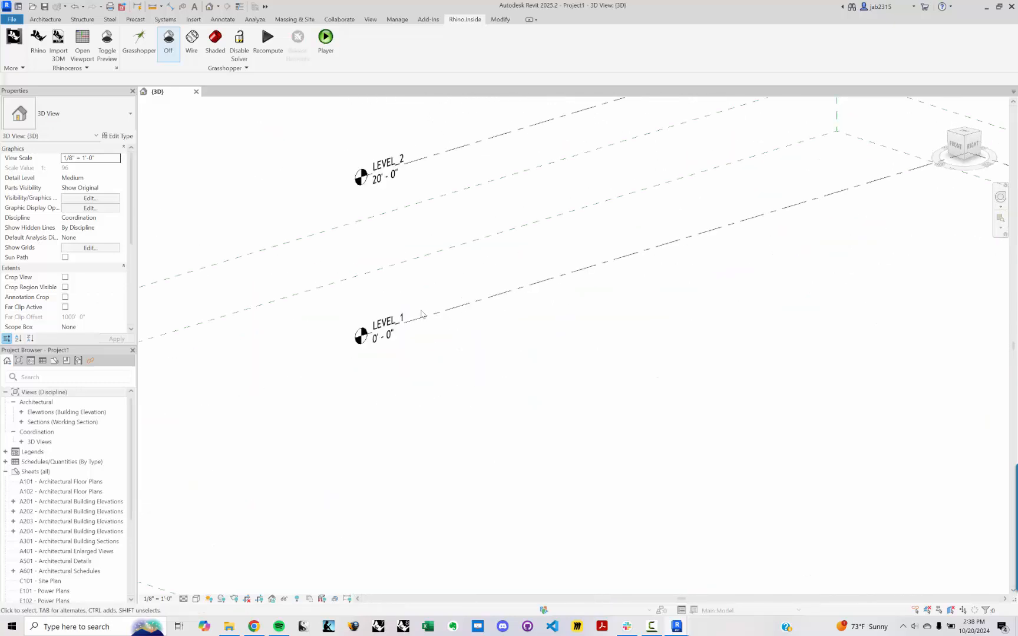
pyautogui.click(403, 184)
pyautogui.moveTo(389, 203); pyautogui.dragTo(357, 549, button='middle')
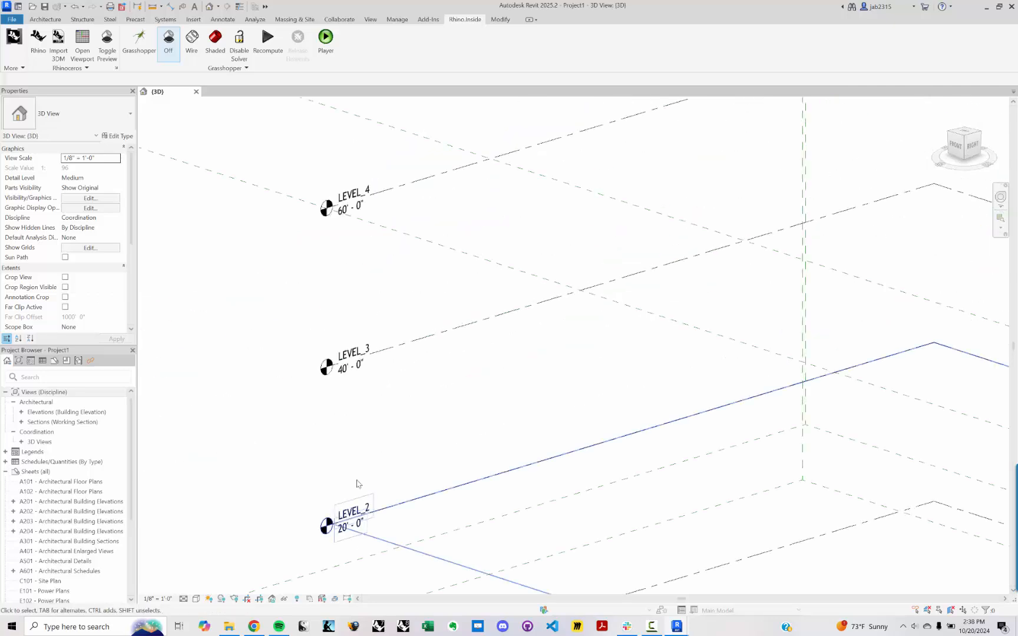
pyautogui.scroll(-2, 349, 204)
pyautogui.scroll(-5, 376, 185)
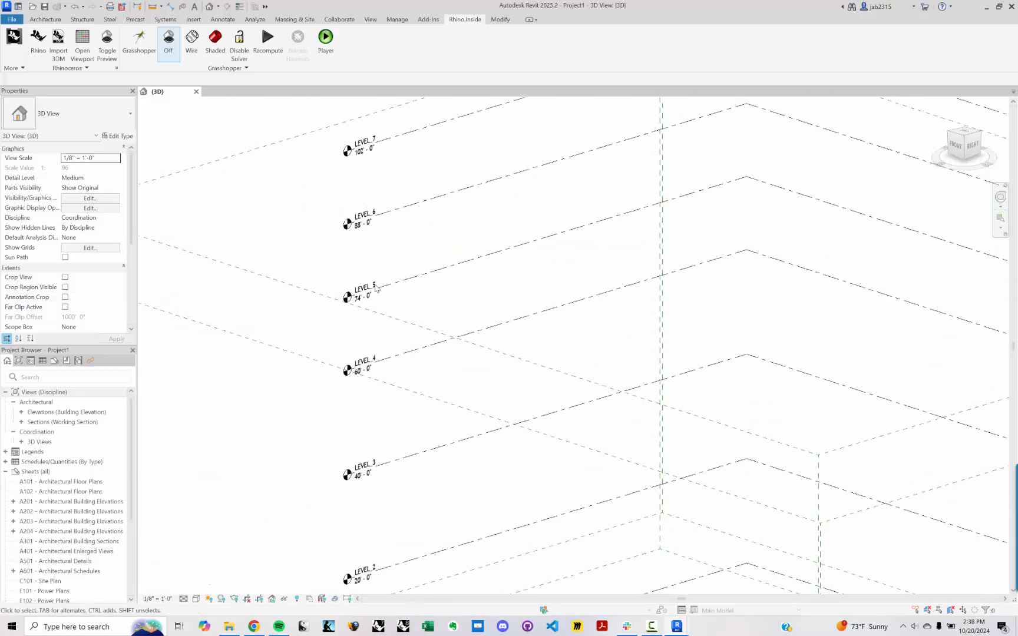
pyautogui.keyDown('shift'); pyautogui.moveTo(442, 188); pyautogui.dragTo(450, 264, button='middle'); pyautogui.keyUp('shift')
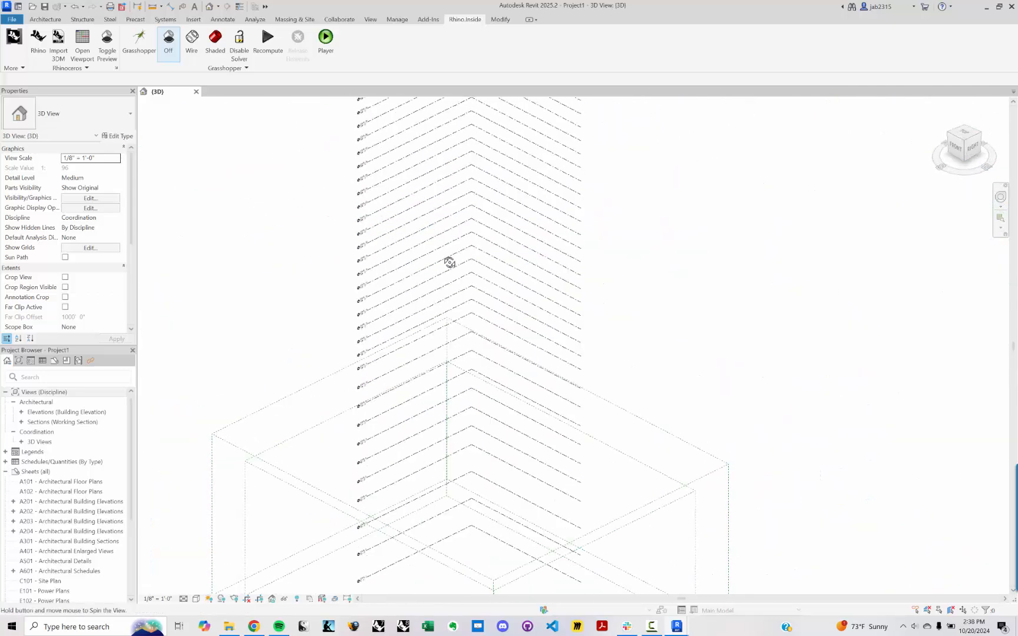
pyautogui.scroll(-2, 447, 271)
pyautogui.keyDown('shift'); pyautogui.moveTo(464, 204); pyautogui.dragTo(457, 253, button='middle'); pyautogui.keyUp('shift')
pyautogui.scroll(2, 450, 193)
pyautogui.scroll(1, 450, 190)
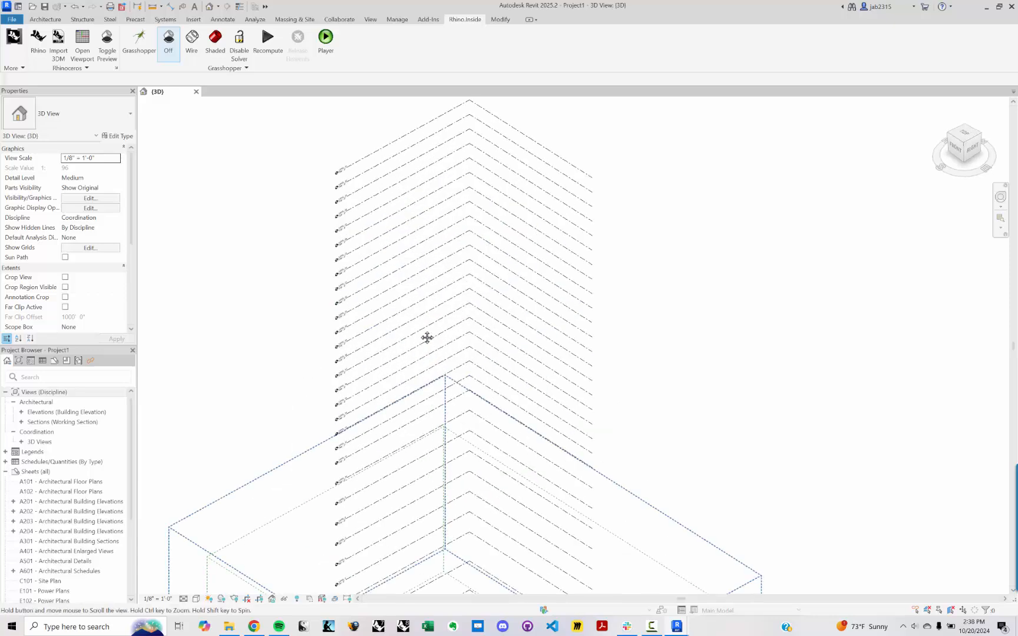
pyautogui.moveTo(427, 339); pyautogui.dragTo(408, 290, button='middle')
pyautogui.scroll(-1, 408, 290)
pyautogui.scroll(-1, 414, 335)
pyautogui.moveTo(414, 373); pyautogui.dragTo(416, 368, button='middle')
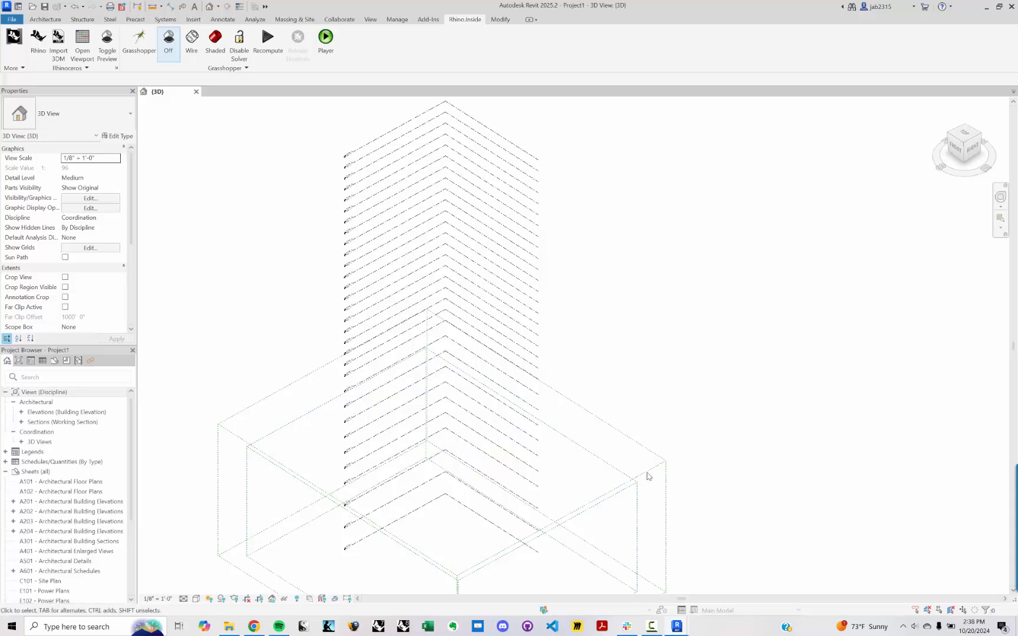
# Switch back to Rhino and Grasshopper and move the Grasshopper window aside to uncover the tower massing.
pyautogui.moveTo(676, 628)
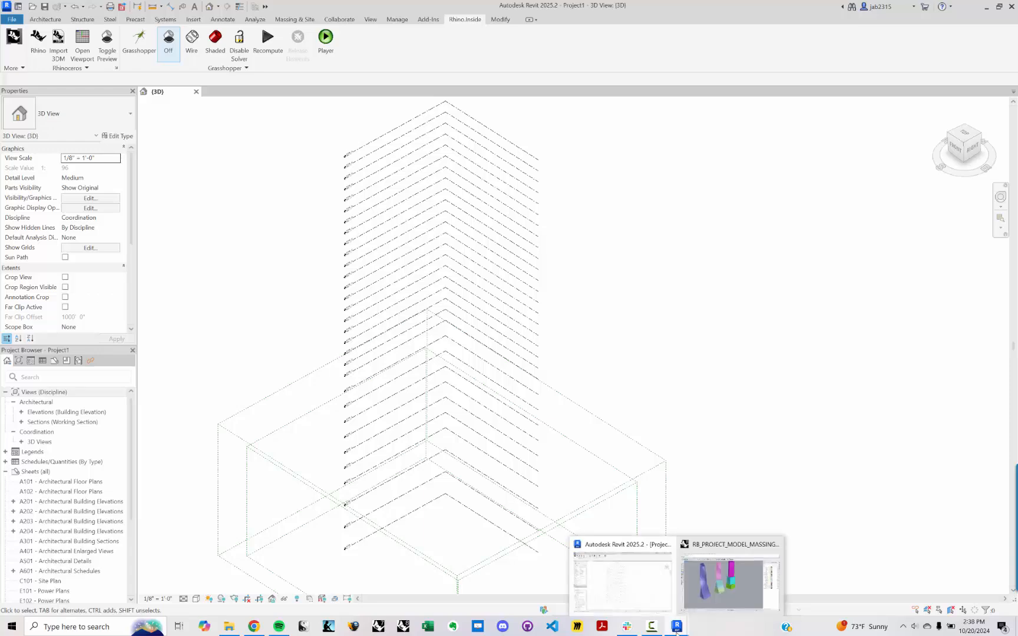
pyautogui.click(724, 577)
pyautogui.moveTo(484, 61); pyautogui.dragTo(780, 175)
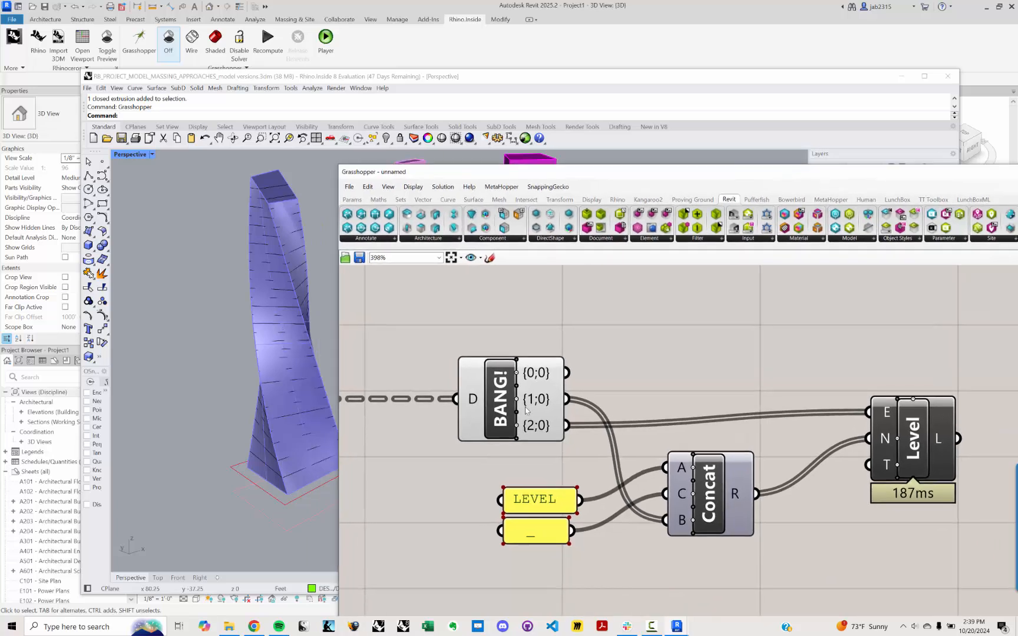
# Add a Number parameter above the Concat component and feed it the elevations from the exploded tree's {2;0} output.
pyautogui.scroll(-3, 648, 354)
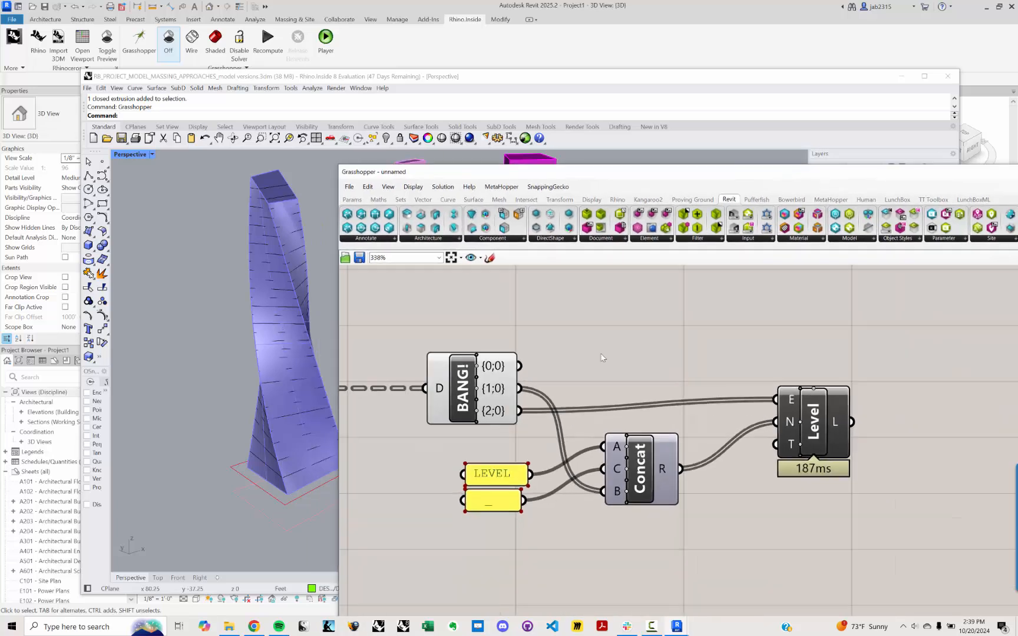
pyautogui.doubleClick(615, 340)
pyautogui.write('LE')
pyautogui.press('BackSpace')
pyautogui.press('BackSpace')
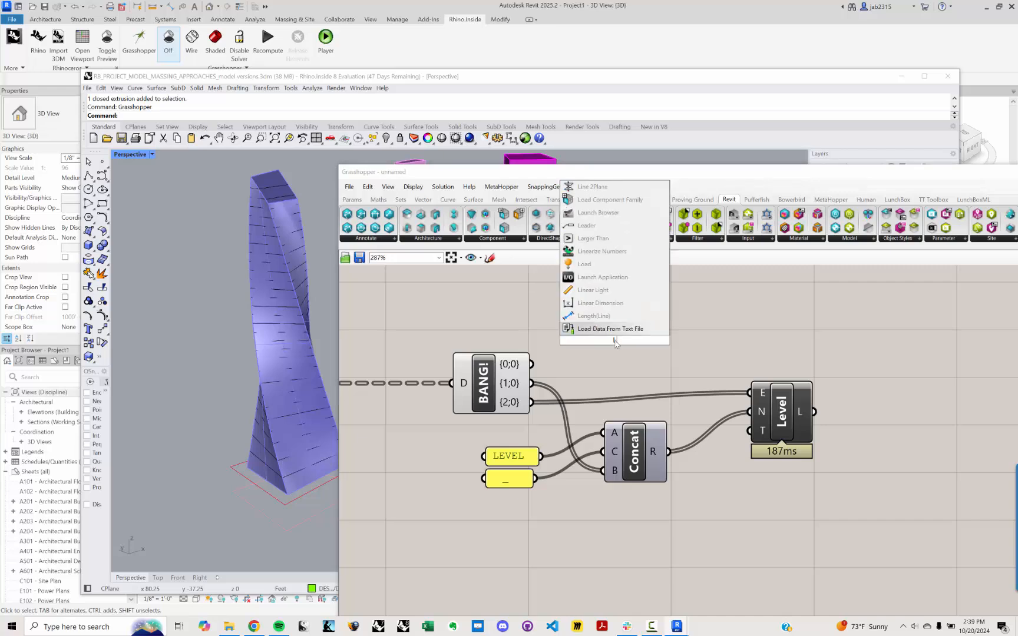
pyautogui.write('num')
pyautogui.press('Return')
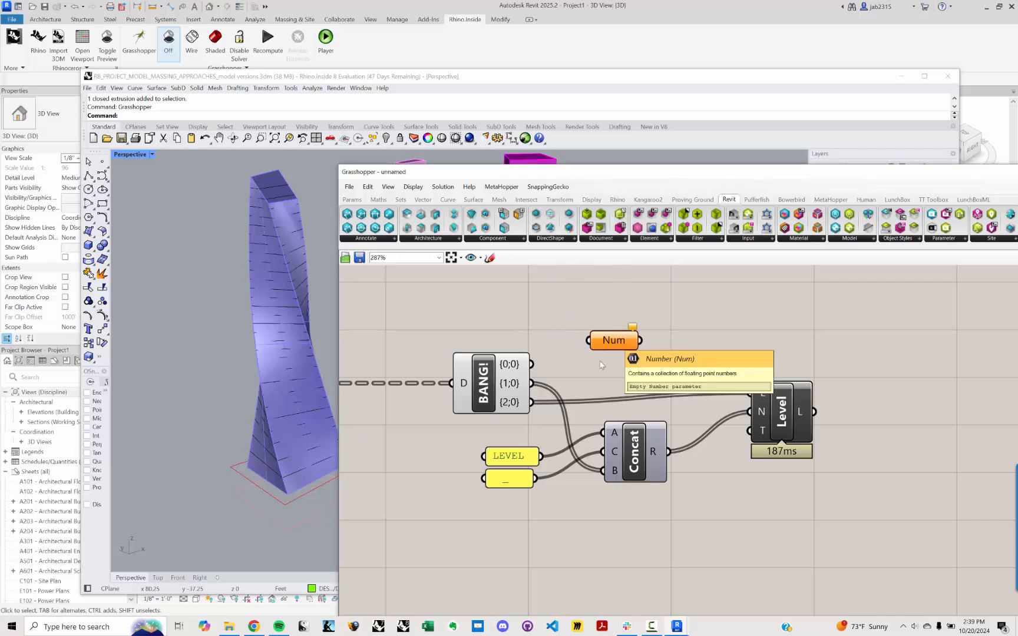
pyautogui.moveTo(531, 402); pyautogui.dragTo(589, 340)
# Rename the Number parameter as Num:LEVEL ELEVATIONS.
pyautogui.rightClick(618, 344)
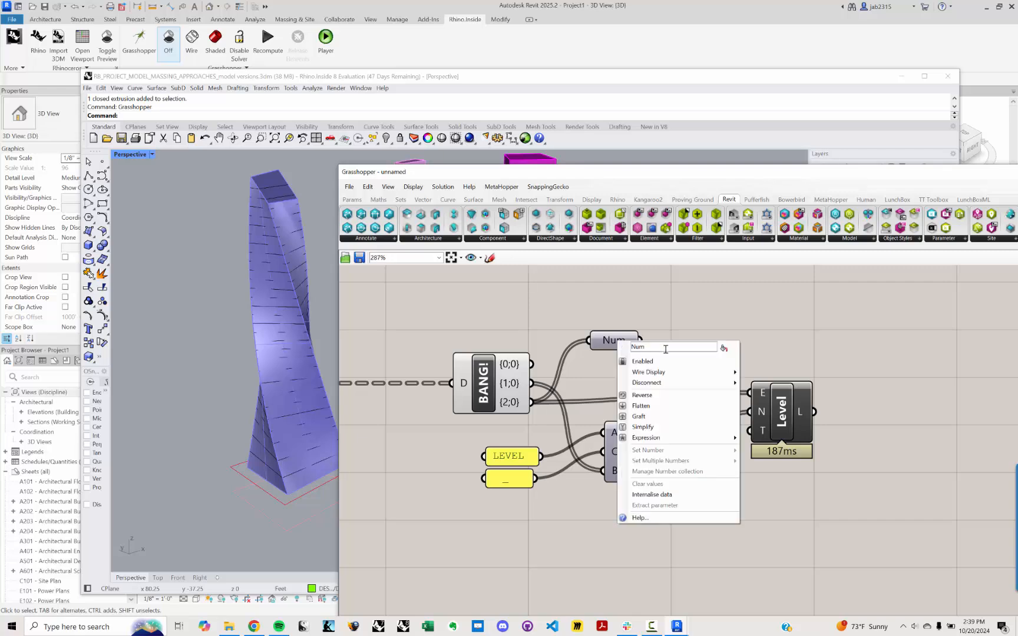
pyautogui.write('"')
pyautogui.write('LEVEL')
pyautogui.write(' ELEVATIONS')
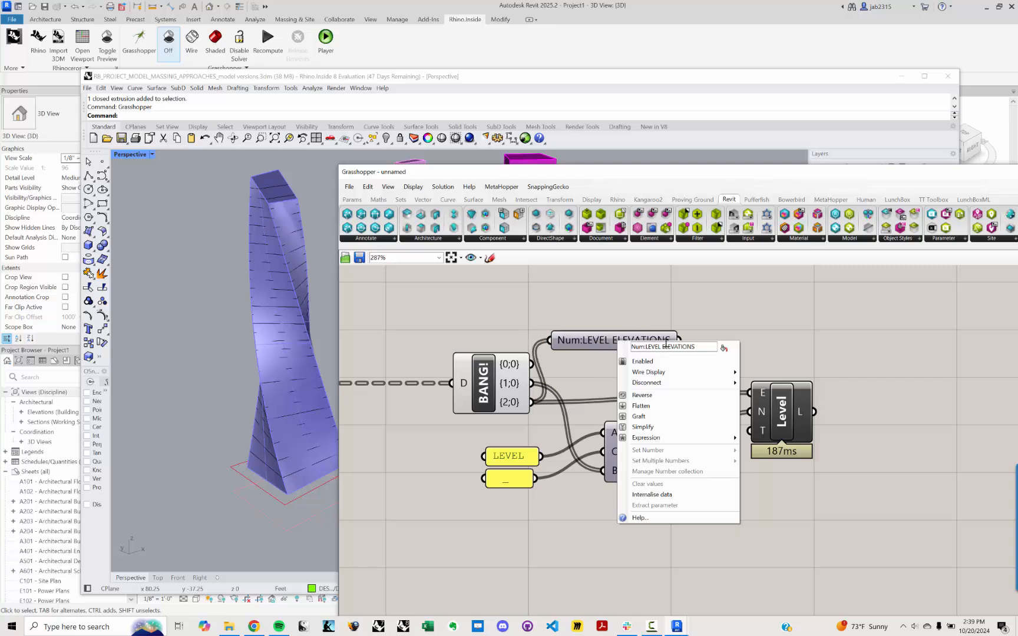
pyautogui.press('Return')
# Move the LEVEL ELEVATIONS parameter beyond the Level component to start a new section of the definition.
pyautogui.scroll(-5, 467, 347)
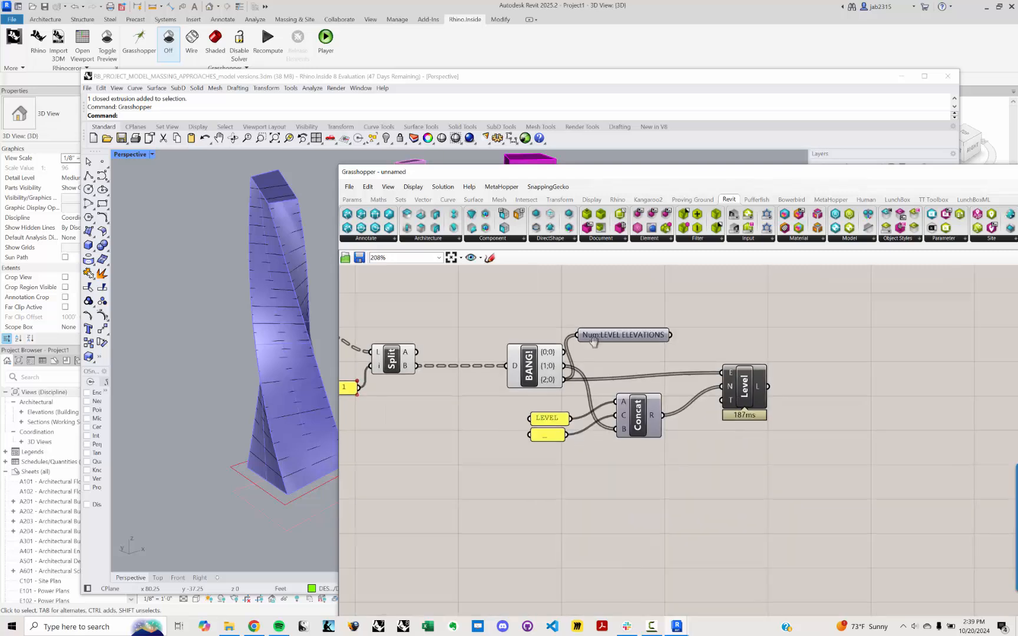
pyautogui.moveTo(467, 348); pyautogui.dragTo(675, 312)
pyautogui.click(701, 331)
pyautogui.moveTo(731, 324); pyautogui.dragTo(620, 386, button='right')
pyautogui.scroll(1, 659, 369)
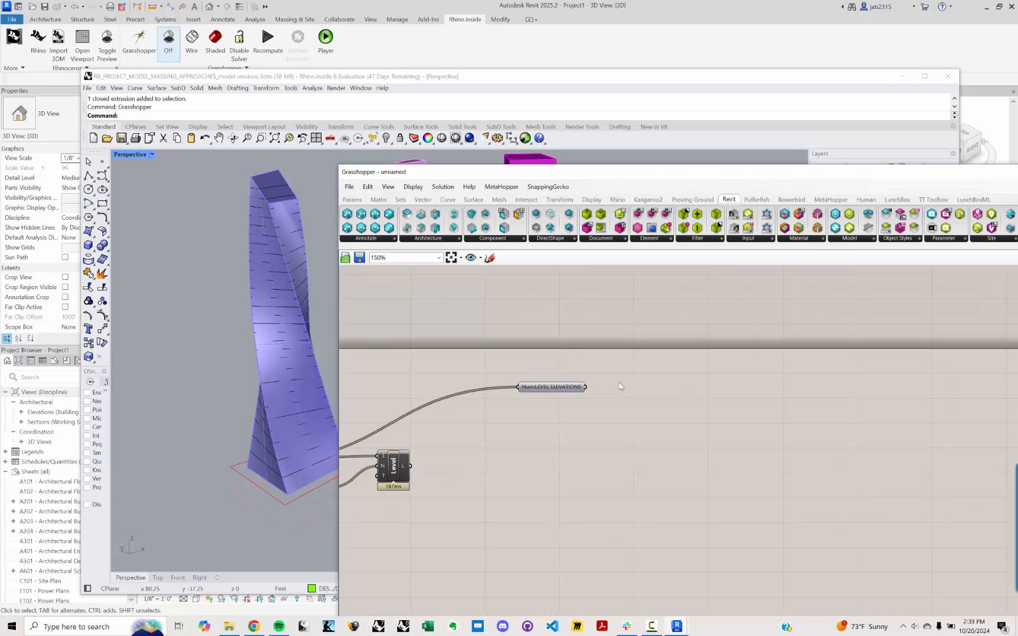
# Move the Grasshopper window clear of the Rhino model and widen the layer list to read the full name of DP_OVERALL_MASSING.
pyautogui.moveTo(527, 181); pyautogui.dragTo(660, 184)
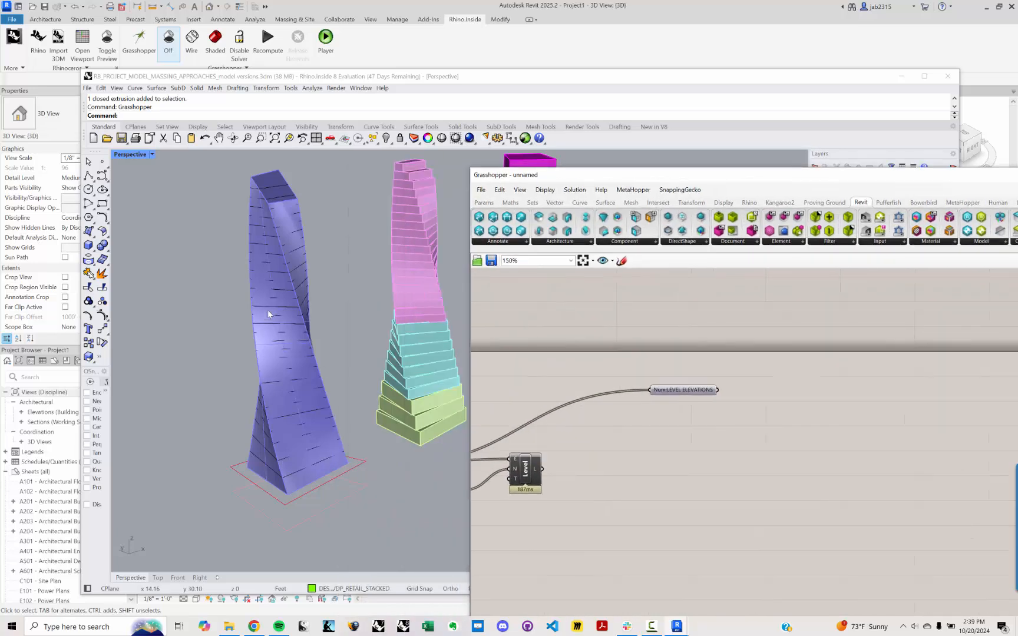
pyautogui.moveTo(574, 174); pyautogui.dragTo(540, 339)
pyautogui.click(842, 276)
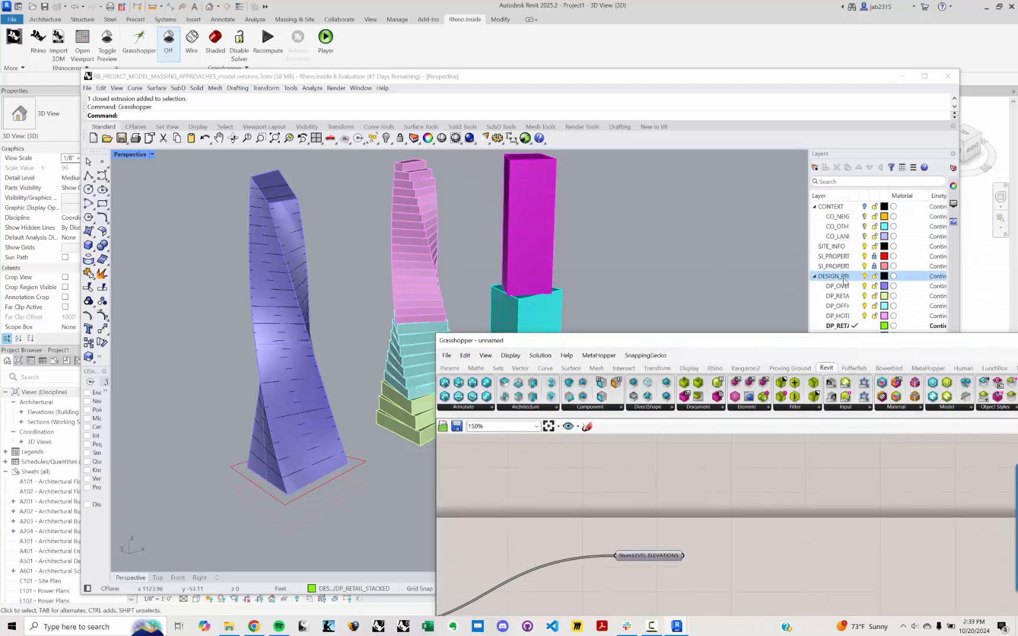
pyautogui.click(842, 285)
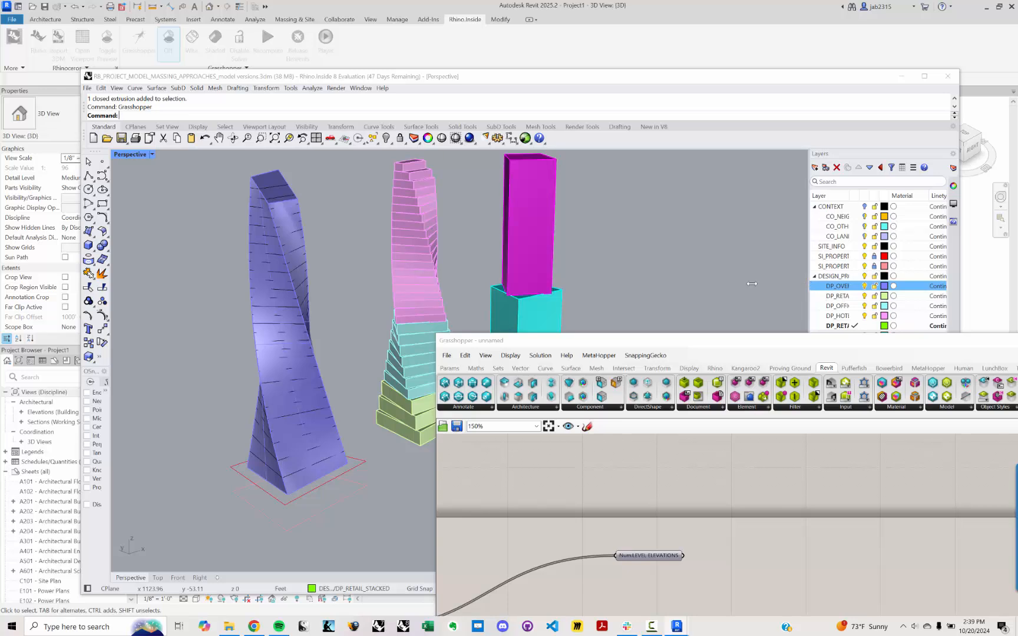
pyautogui.moveTo(752, 283); pyautogui.dragTo(699, 283)
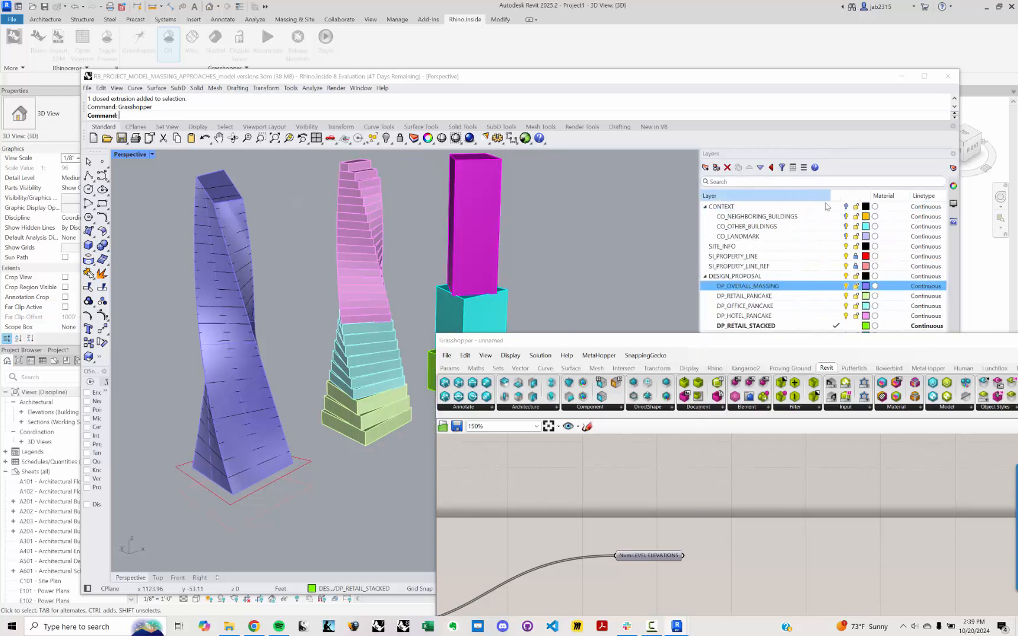
# Add a Geometry Pipeline component above the LEVEL ELEVATIONS parameter.
pyautogui.moveTo(627, 557); pyautogui.dragTo(596, 490, button='right')
pyautogui.moveTo(642, 459); pyautogui.dragTo(648, 508, button='right')
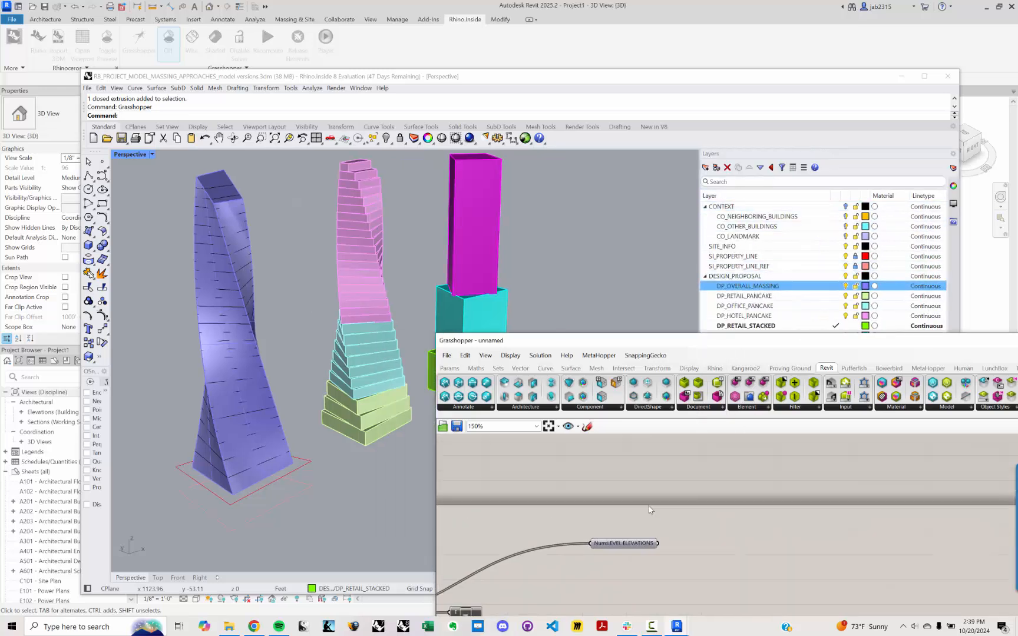
pyautogui.doubleClick(645, 504)
pyautogui.write('GEOM')
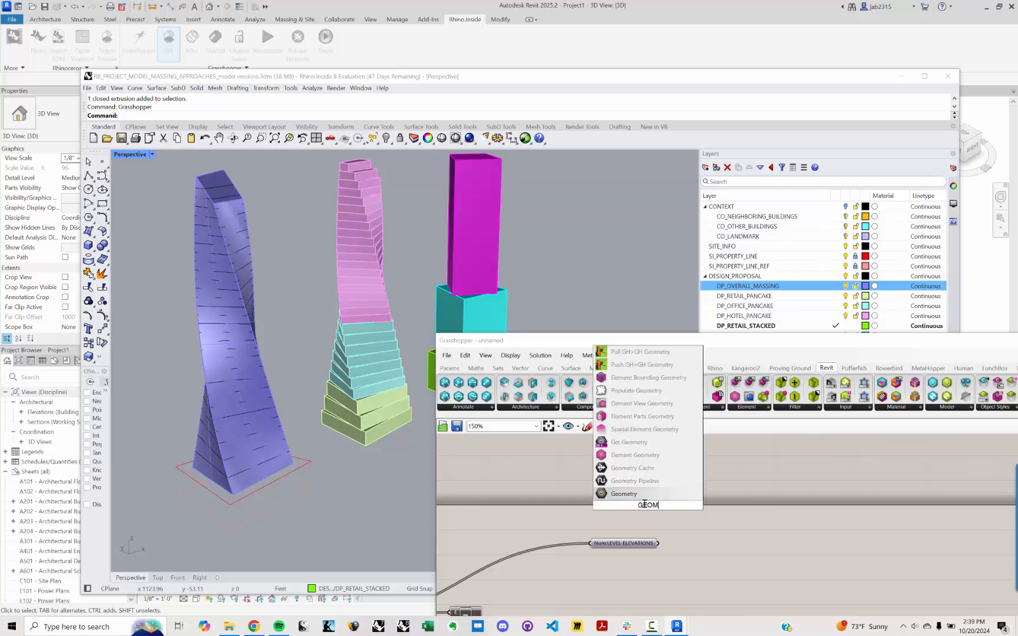
pyautogui.press('Up')
pyautogui.press('Return')
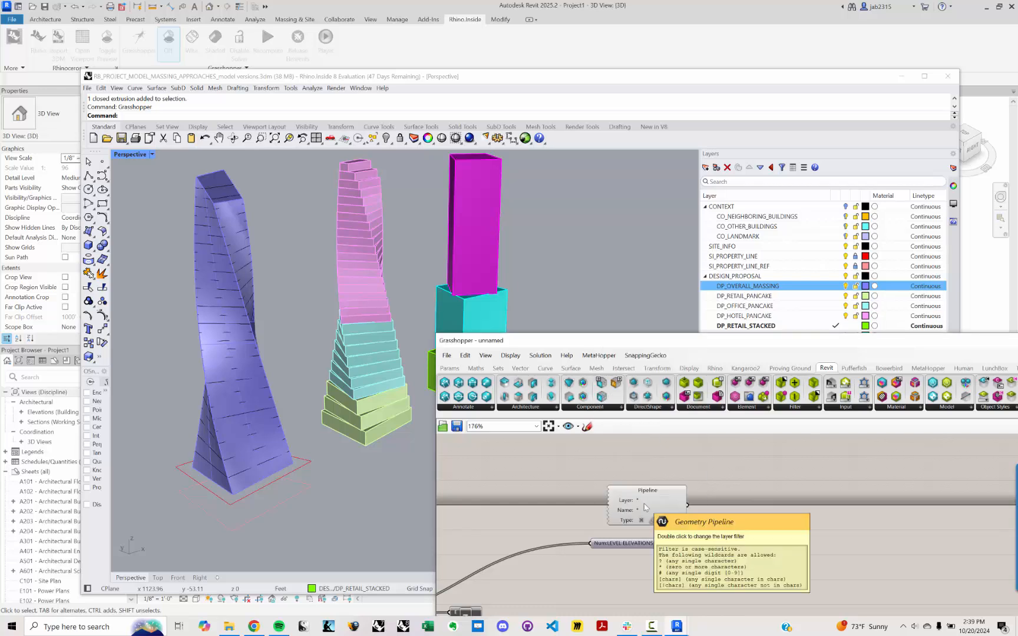
# Set the pipeline's layer filter to *DP_OVERALL_MASSING and move the component up, clear of the elevations parameter.
pyautogui.scroll(1, 645, 506)
pyautogui.doubleClick(639, 500)
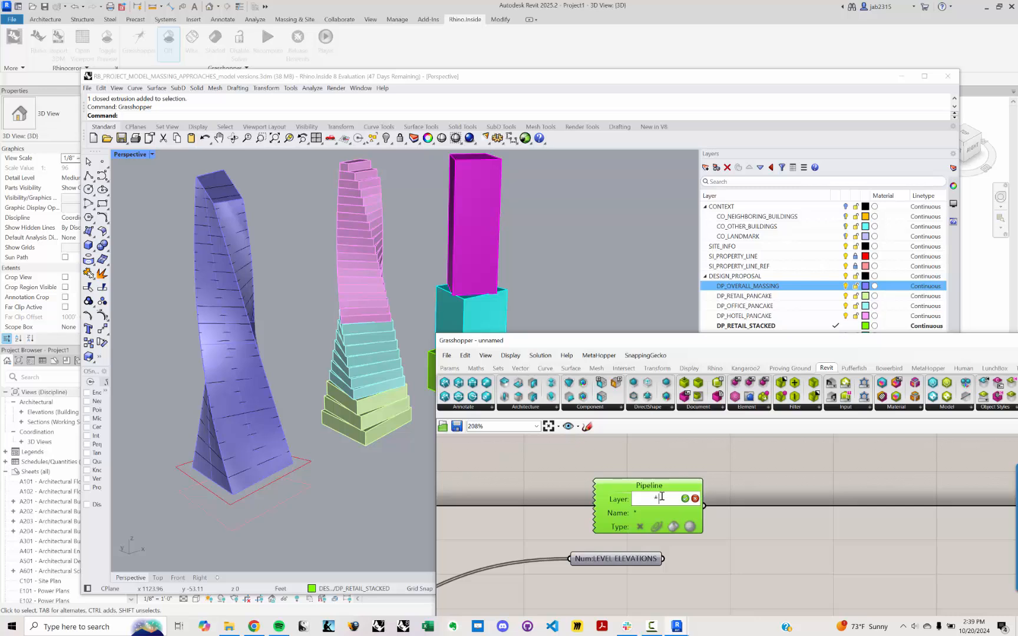
pyautogui.write('*DP_OVERALL')
pyautogui.write('_MASSING')
pyautogui.press('Return')
pyautogui.moveTo(662, 497); pyautogui.dragTo(597, 466)
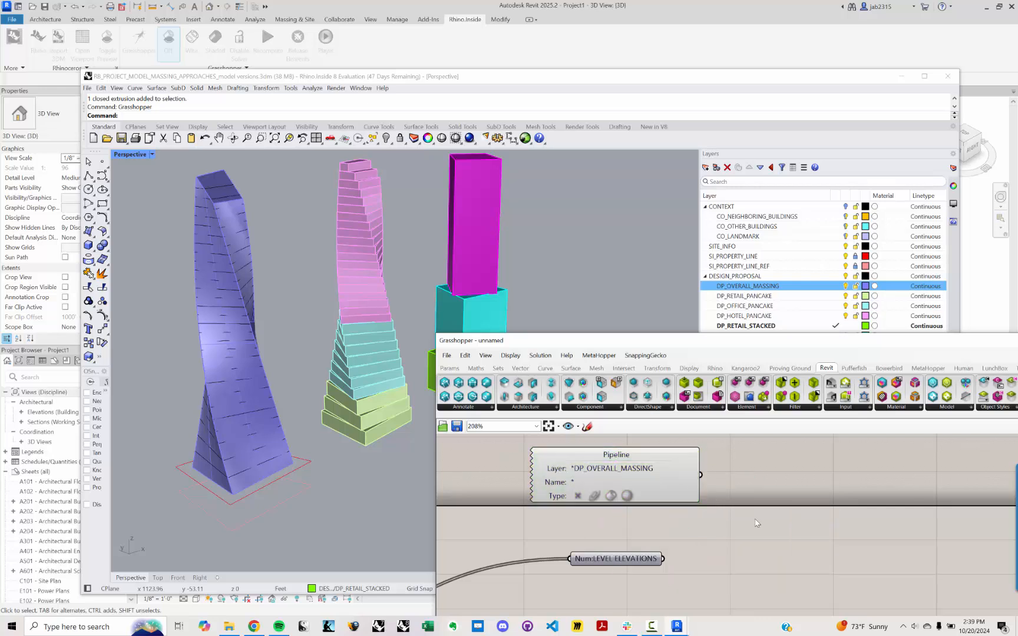
# Restrict the pipeline to Brep geometry and check the referenced tower massing in the Rhino viewport.
pyautogui.doubleClick(756, 522)
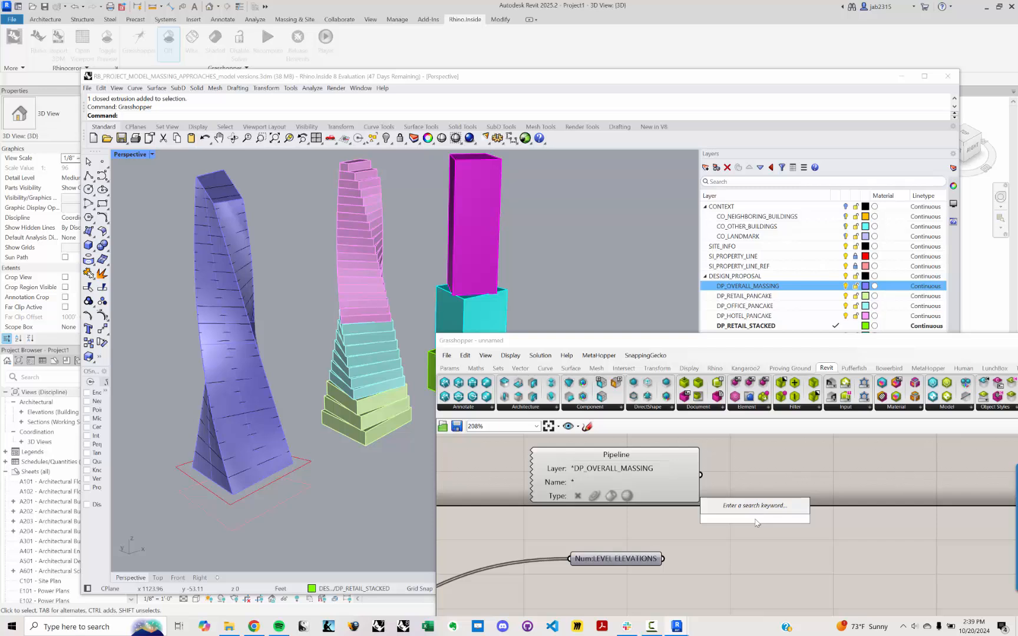
pyautogui.press('Escape')
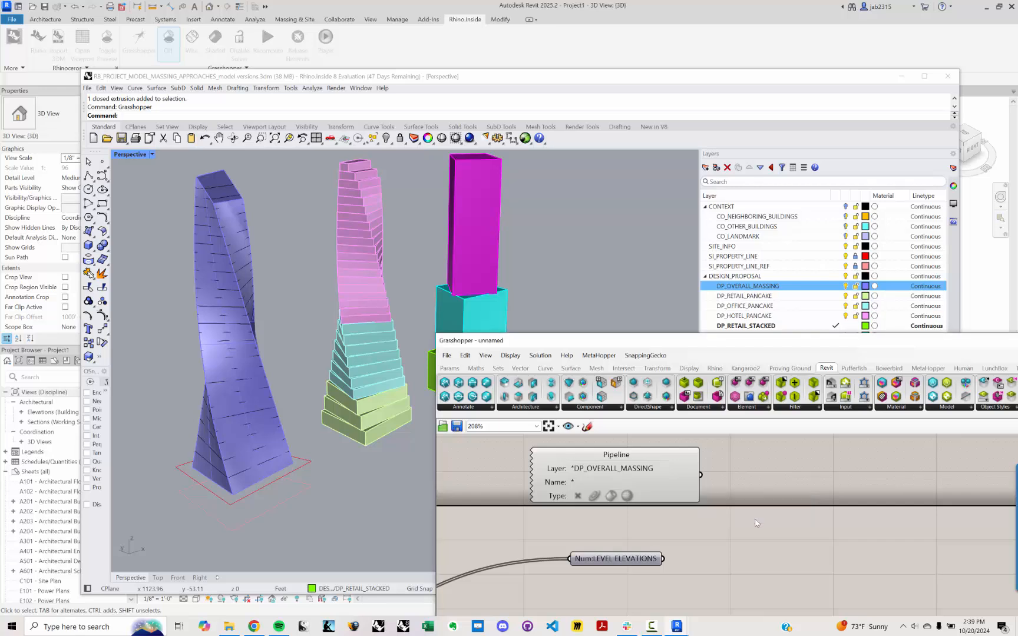
pyautogui.click(611, 497)
pyautogui.click(258, 352)
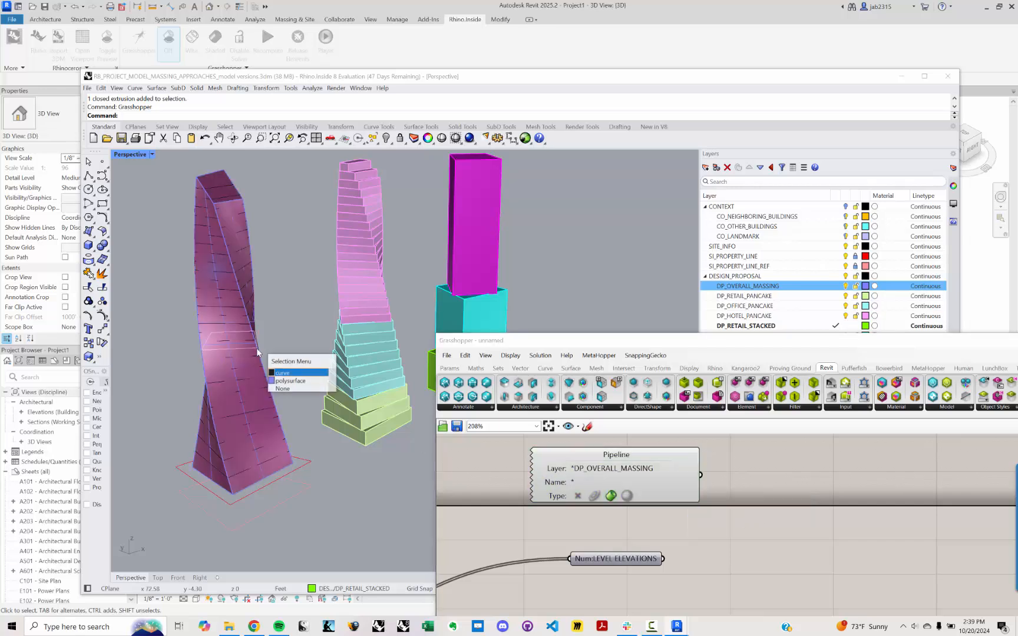
pyautogui.press('Escape')
pyautogui.click(250, 339)
pyautogui.press('Escape')
pyautogui.moveTo(706, 494); pyautogui.dragTo(673, 497, button='right')
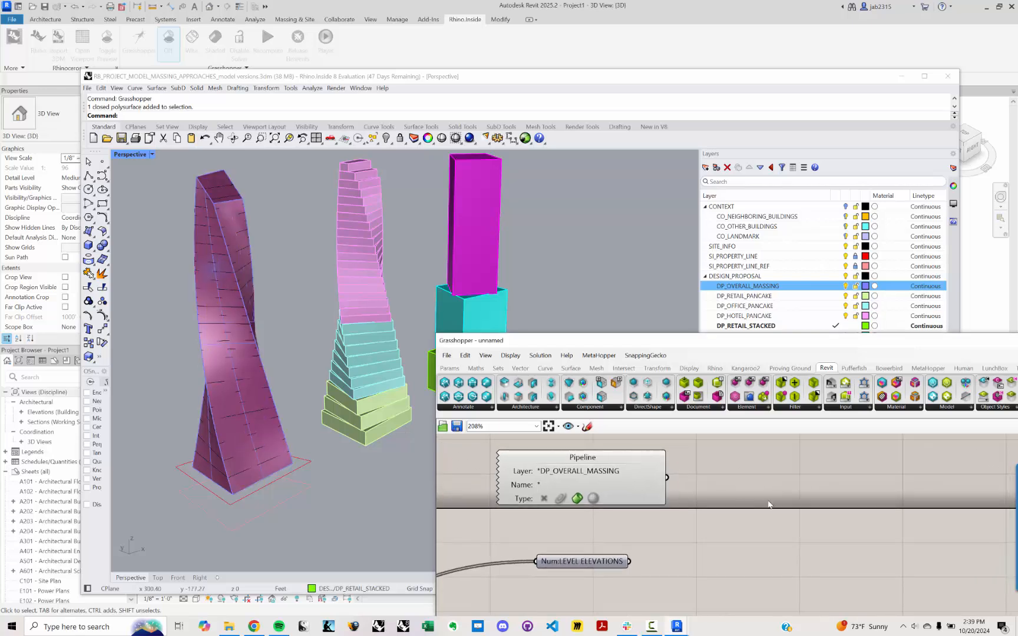
# Examine the floor guide curves on the twisted tower massing, from its base to the full height.
pyautogui.doubleClick(768, 505)
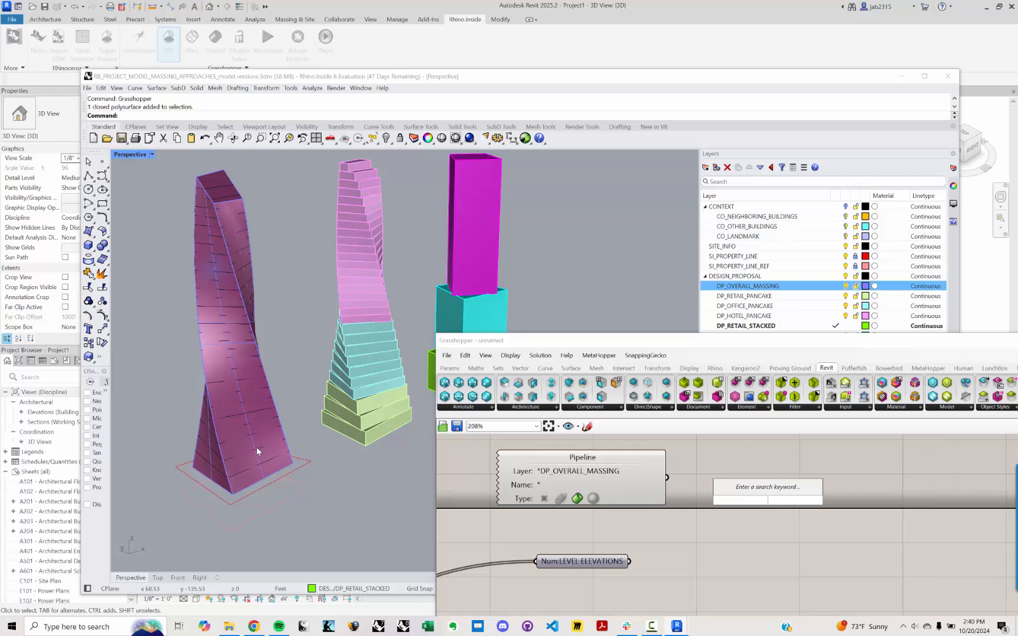
pyautogui.scroll(3, 243, 437)
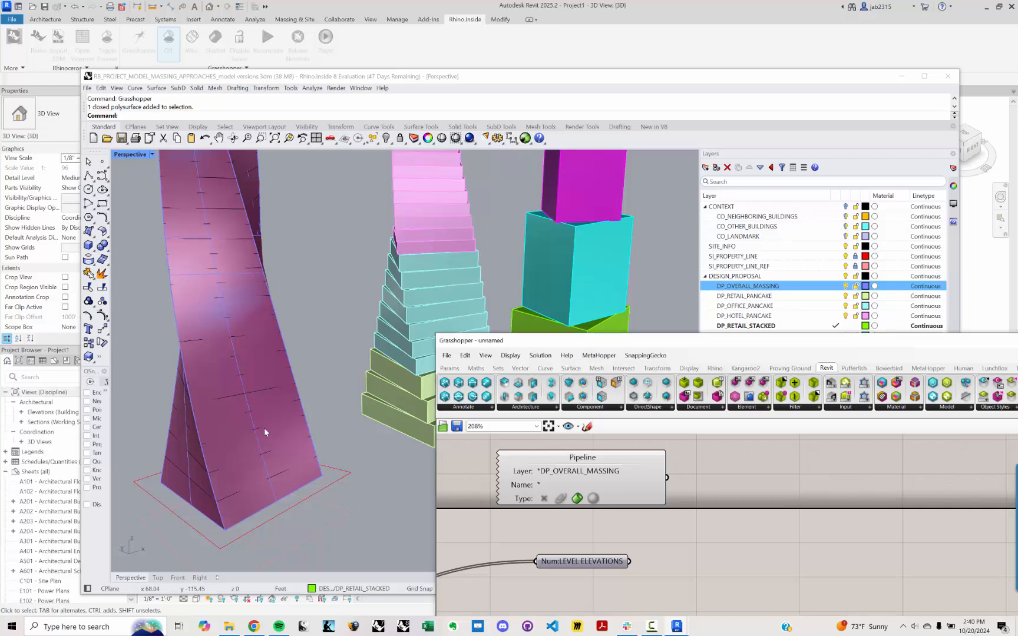
pyautogui.click(264, 427)
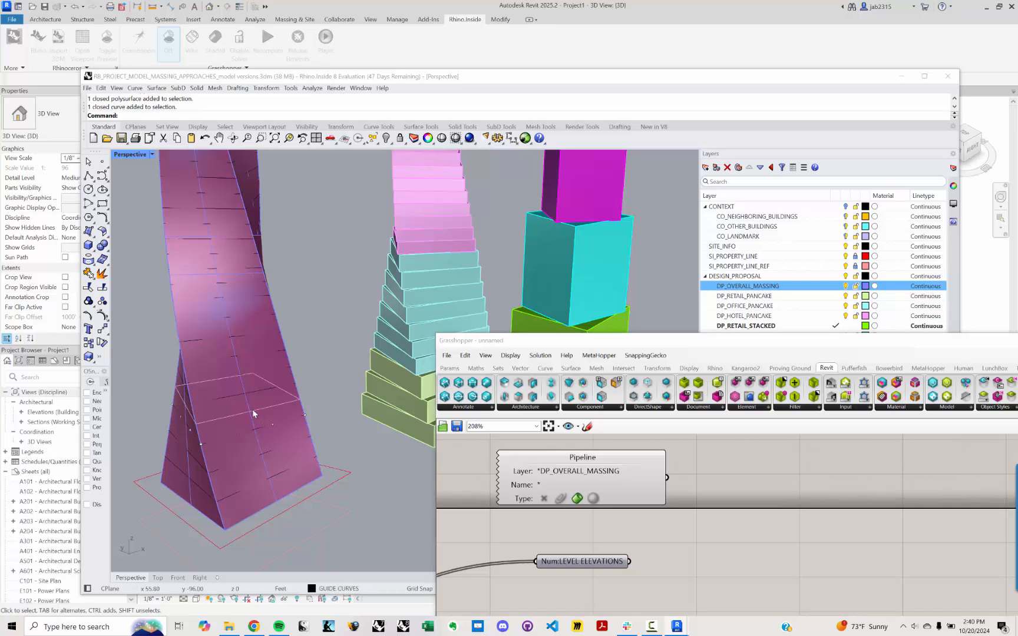
pyautogui.click(253, 413)
pyautogui.click(287, 433)
pyautogui.press('Escape')
pyautogui.scroll(-5, 353, 292)
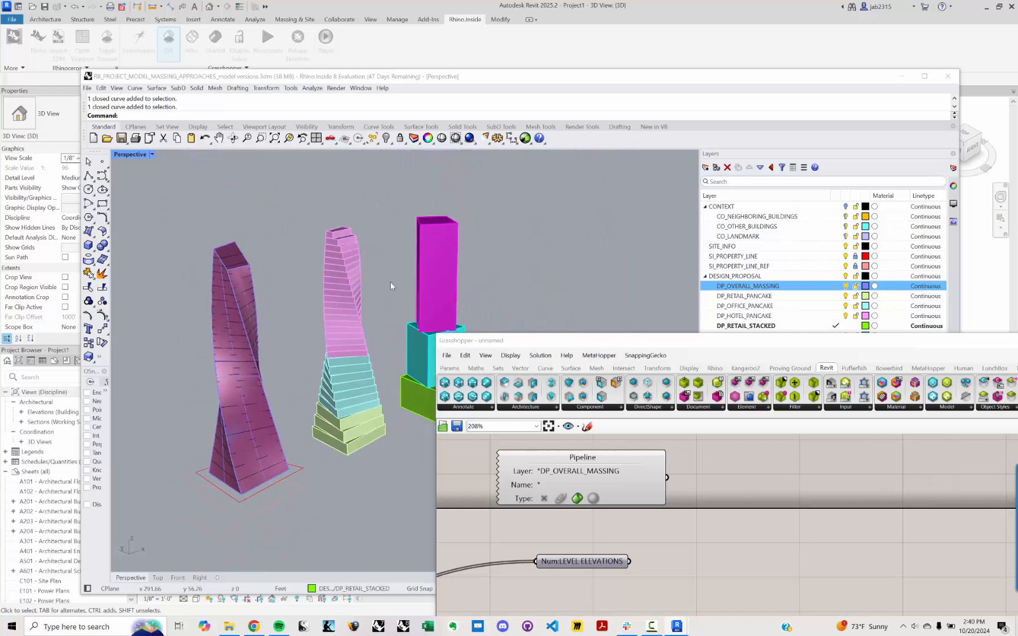
pyautogui.scroll(3, 295, 410)
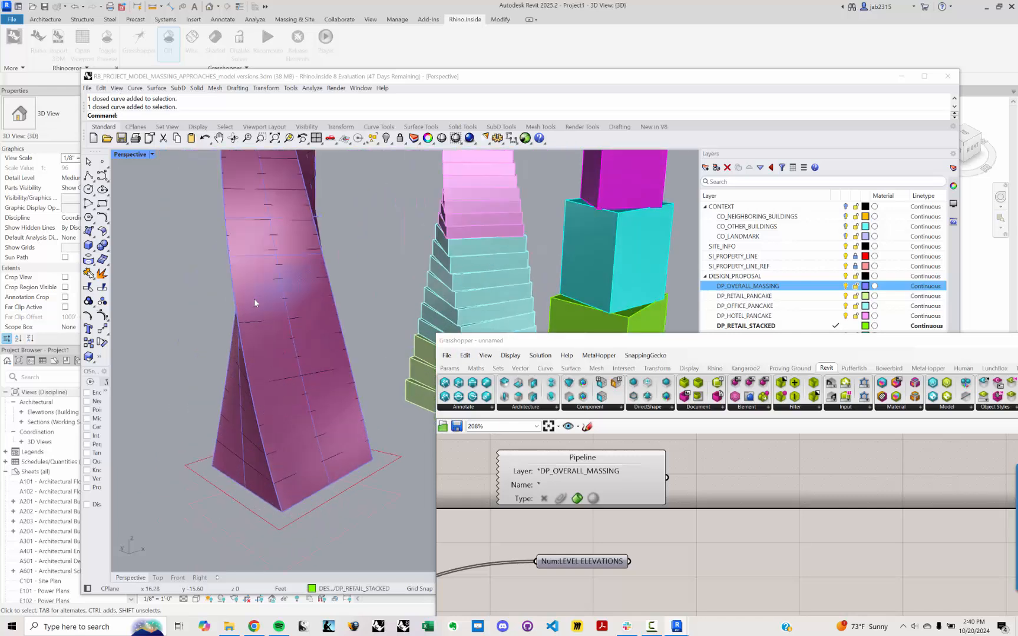
pyautogui.scroll(-2, 259, 330)
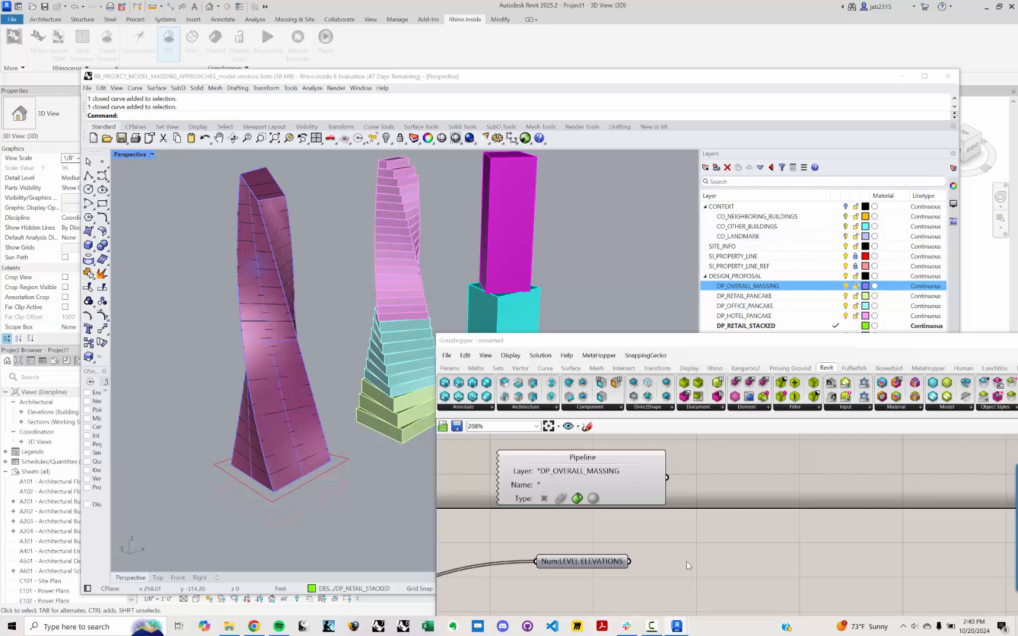
# Add a Brep | Plane section component and connect the massing pipeline to its Brep input.
pyautogui.moveTo(568, 560); pyautogui.dragTo(583, 575)
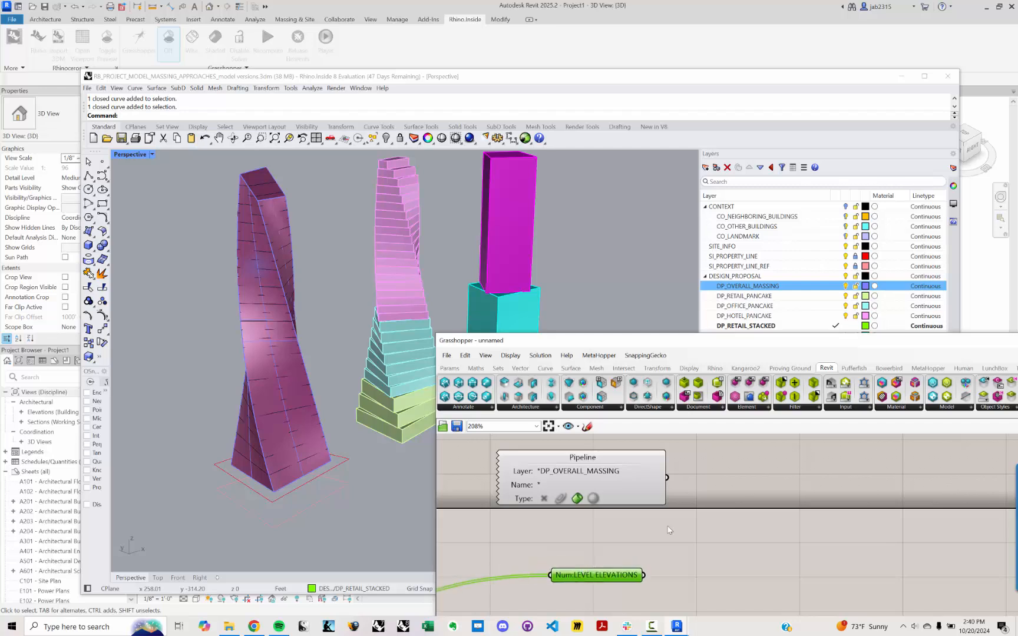
pyautogui.moveTo(622, 469); pyautogui.dragTo(610, 465)
pyautogui.doubleClick(709, 528)
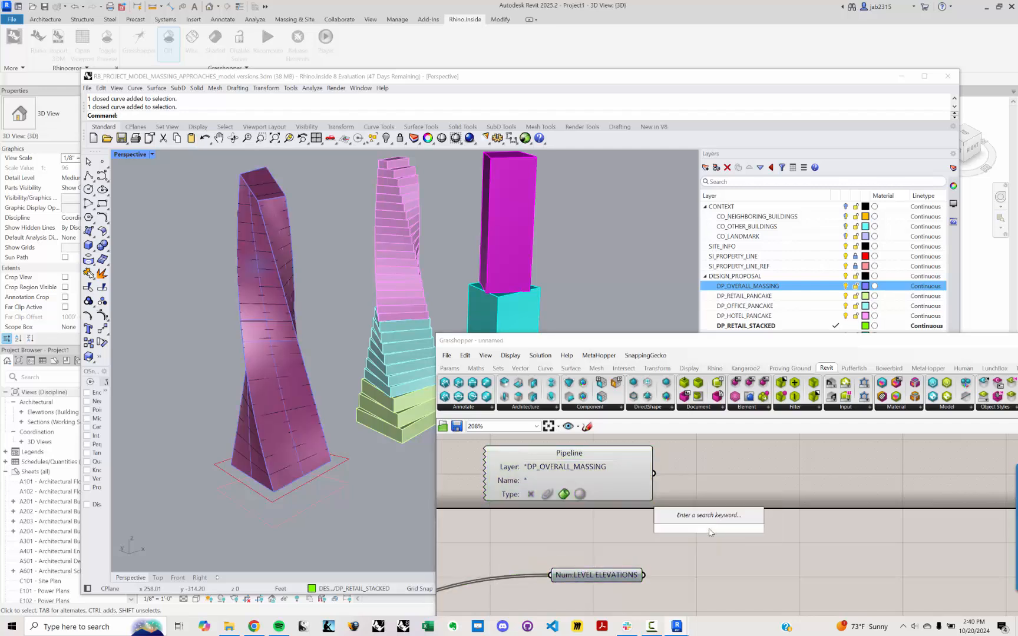
pyautogui.write('BREP')
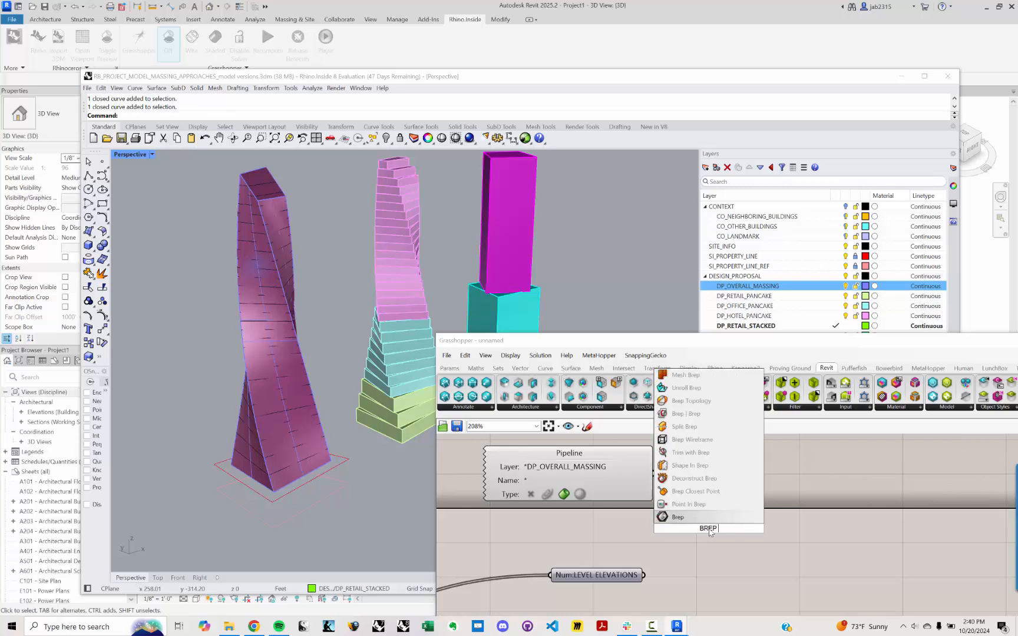
pyautogui.write(' PLA')
pyautogui.click(688, 504)
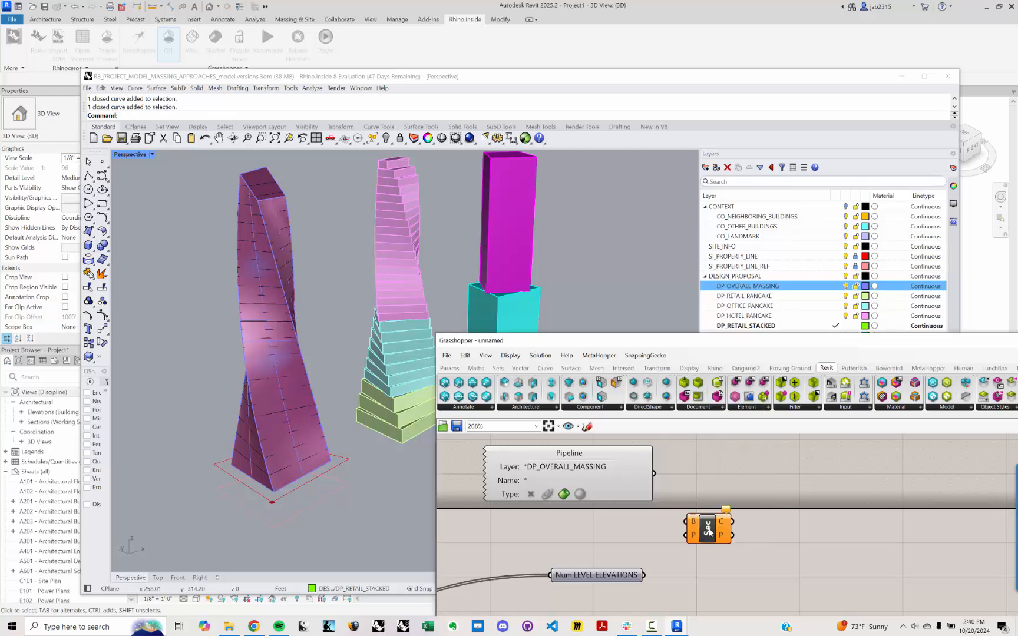
pyautogui.moveTo(726, 530); pyautogui.dragTo(677, 558, button='right')
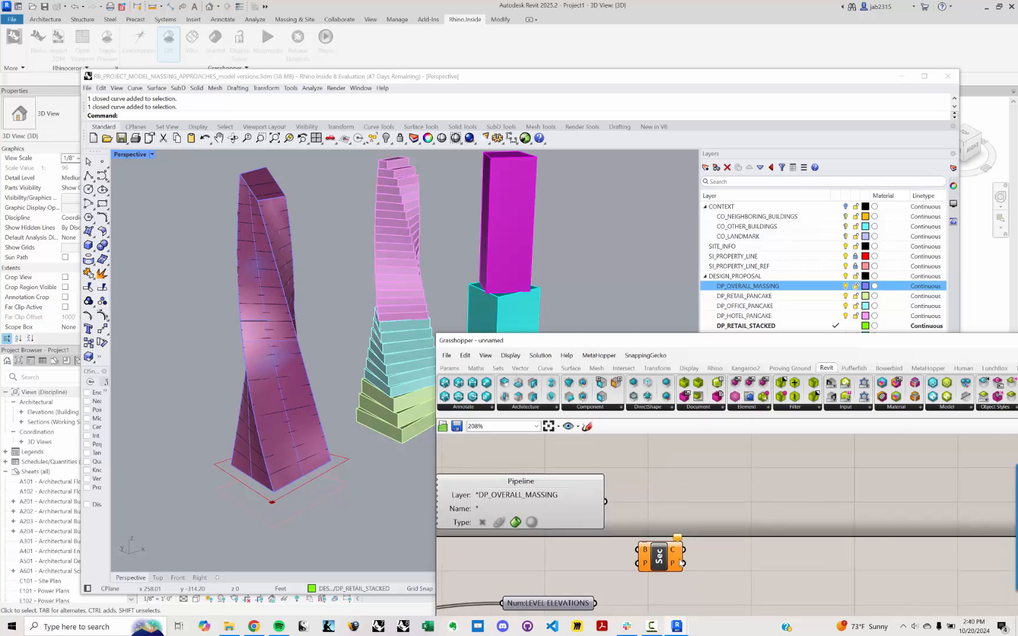
pyautogui.moveTo(654, 556); pyautogui.dragTo(720, 504)
pyautogui.moveTo(606, 501); pyautogui.dragTo(706, 496)
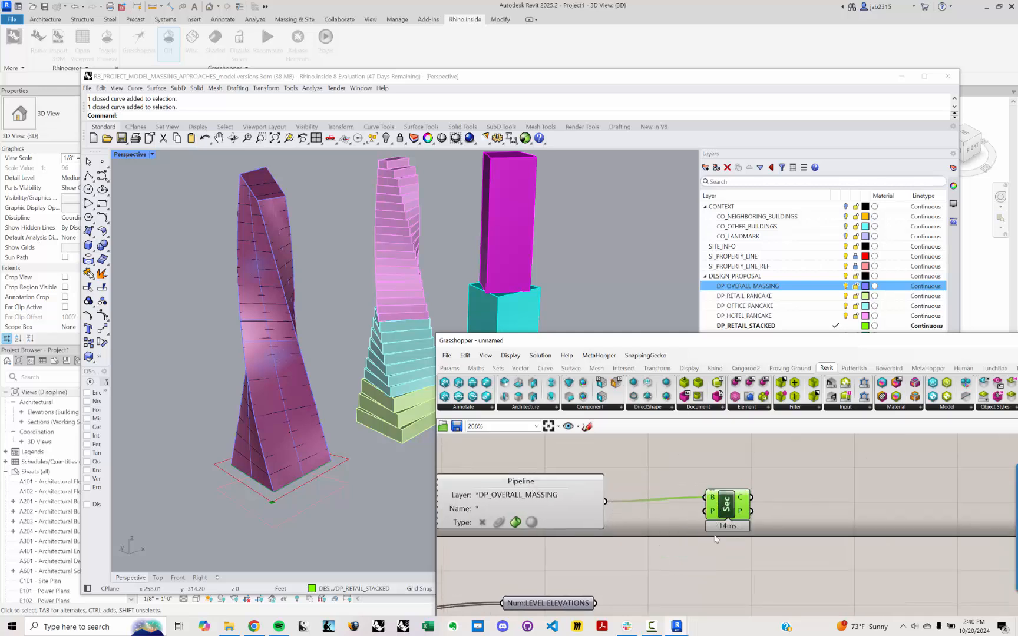
# Add an XY Plane component beside the LEVEL ELEVATIONS parameter, below the Brep | Plane section component.
pyautogui.moveTo(716, 509); pyautogui.dragTo(730, 468, button='right')
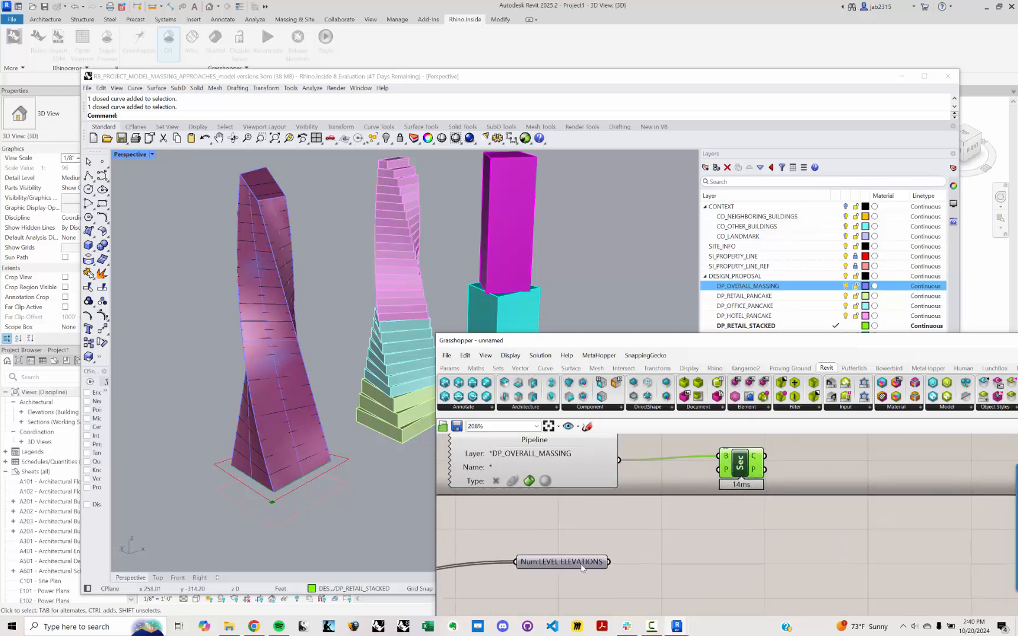
pyautogui.moveTo(581, 567)
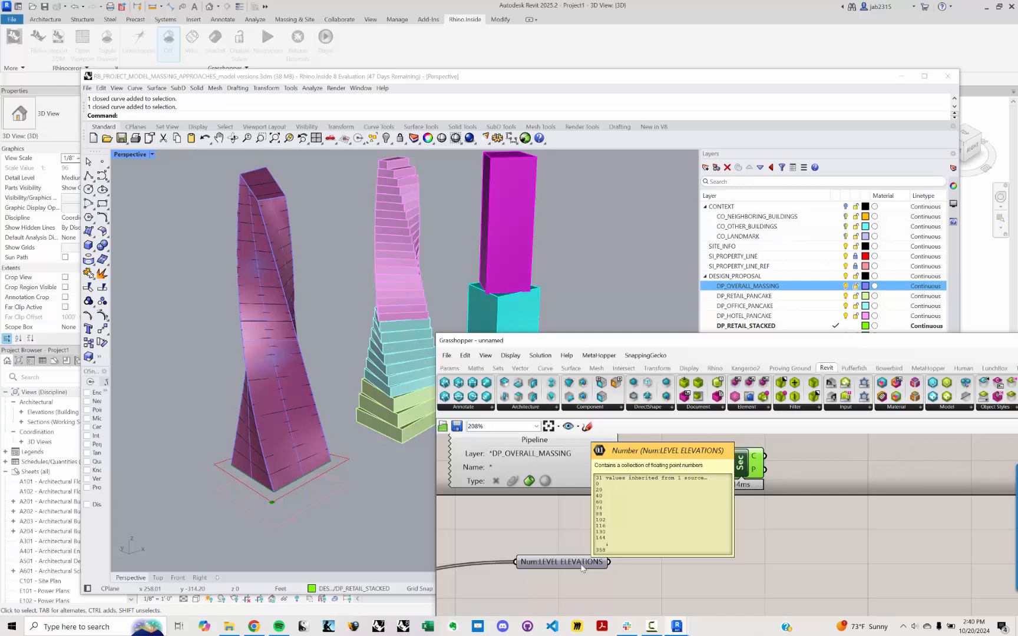
pyautogui.moveTo(618, 575); pyautogui.dragTo(622, 525, button='right')
pyautogui.doubleClick(670, 549)
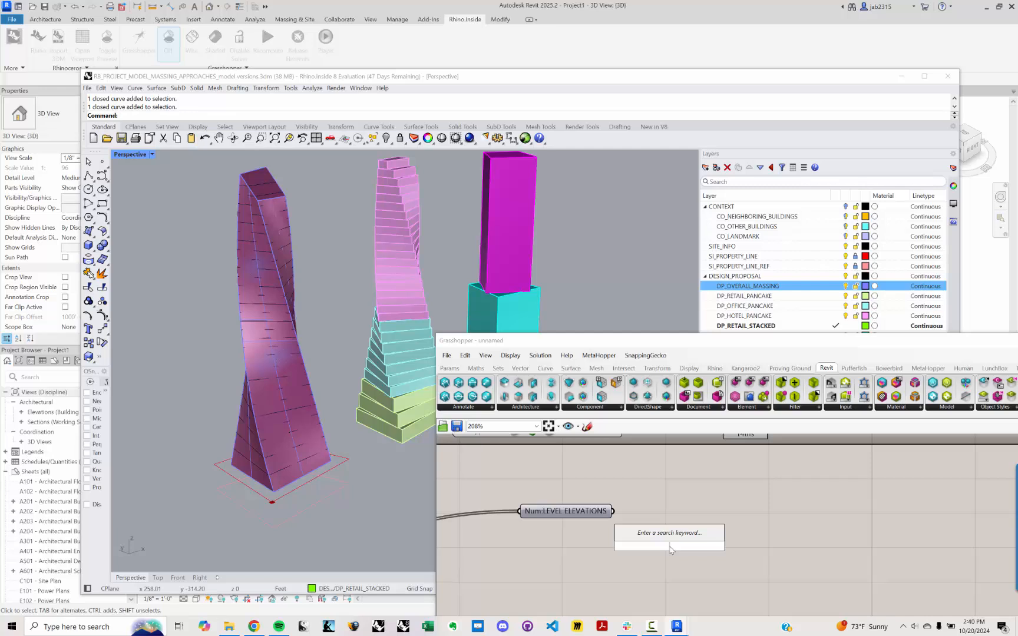
pyautogui.write('CONST')
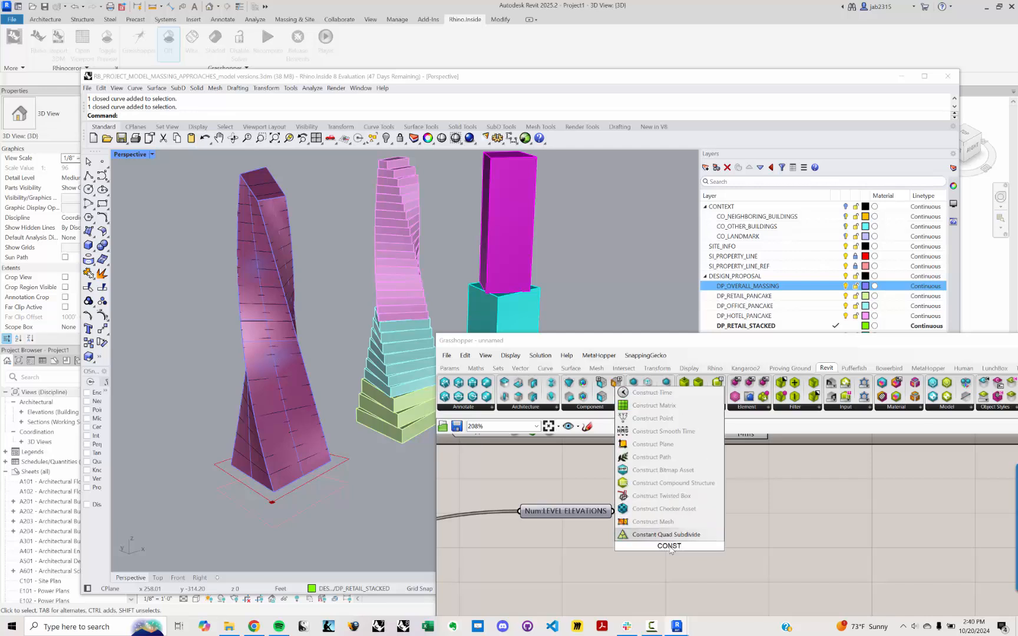
pyautogui.press('BackSpace')
pyautogui.press('BackSpace')
pyautogui.press('BackSpace')
pyautogui.press('BackSpace')
pyautogui.press('BackSpace')
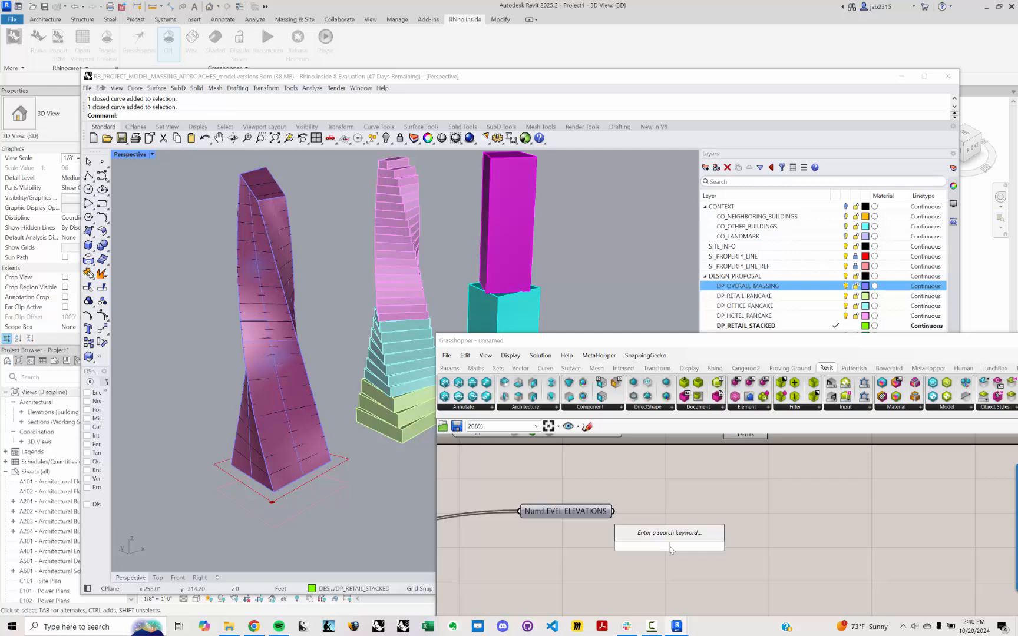
pyautogui.write('XY')
pyautogui.press('Return')
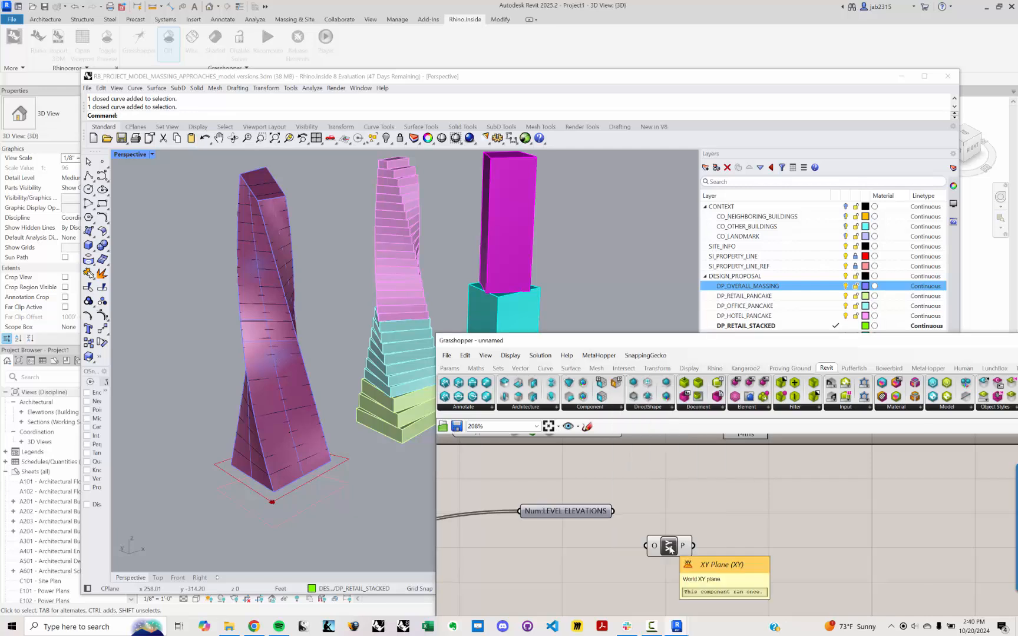
pyautogui.scroll(-3, 669, 546)
pyautogui.moveTo(669, 546); pyautogui.dragTo(707, 548)
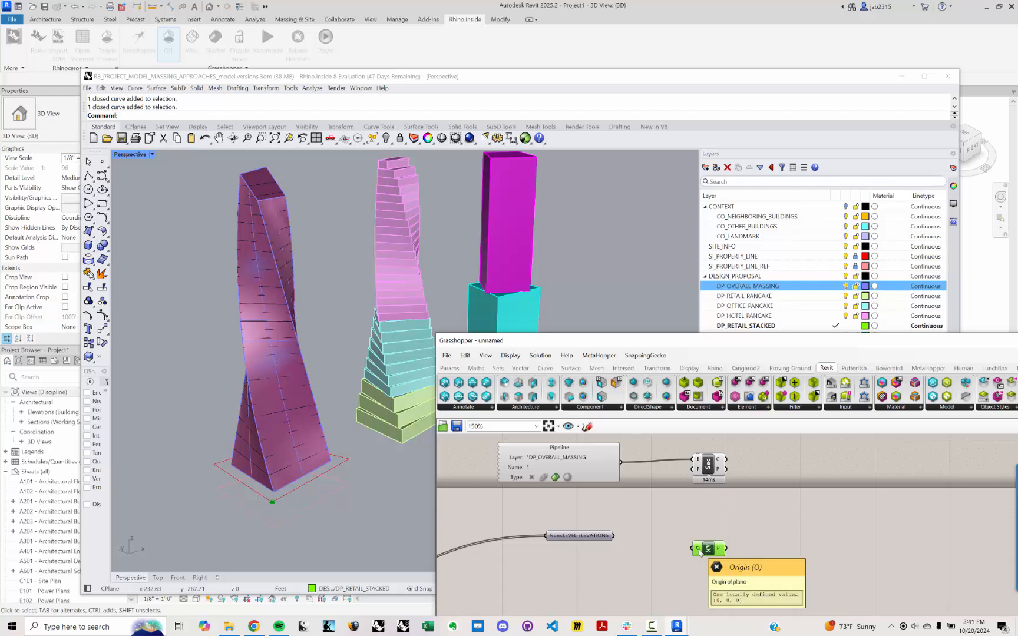
# Add a Construct Point component before the XY Plane and connect LEVEL ELEVATIONS to its Z input.
pyautogui.doubleClick(648, 550)
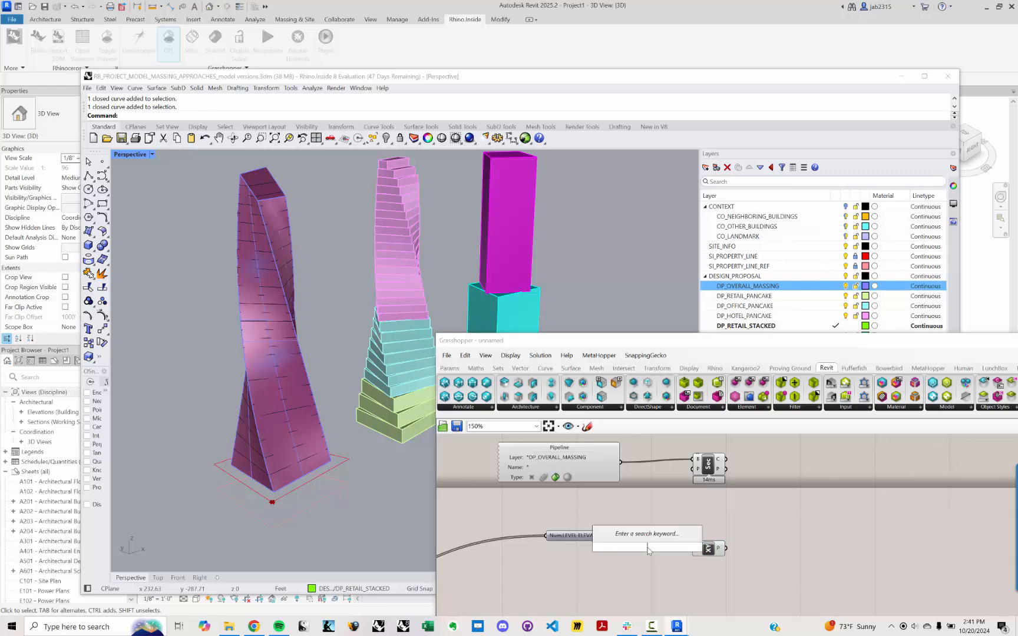
pyautogui.write('CONSTRUCT POINT')
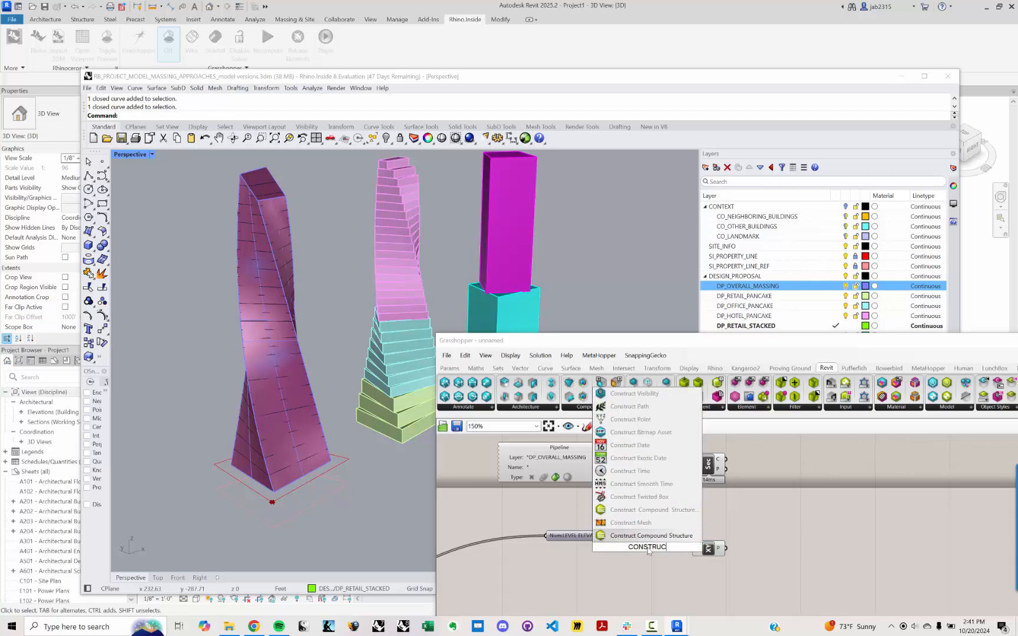
pyautogui.press('Return')
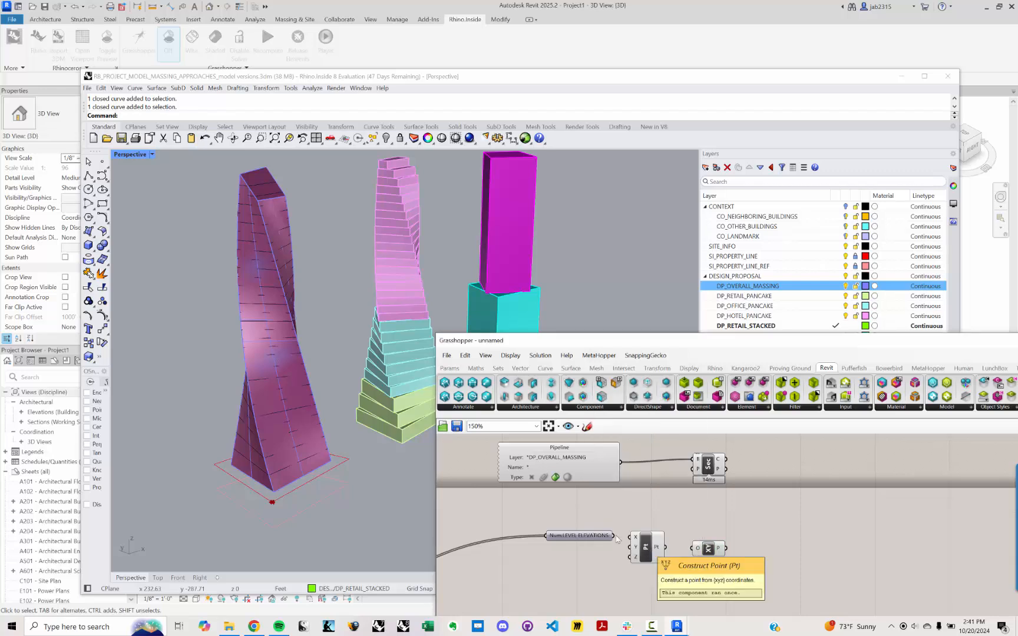
pyautogui.moveTo(583, 536); pyautogui.dragTo(631, 556)
pyautogui.click(647, 549)
pyautogui.moveTo(279, 386); pyautogui.dragTo(226, 234, button='right')
pyautogui.moveTo(285, 484); pyautogui.dragTo(300, 466, button='right')
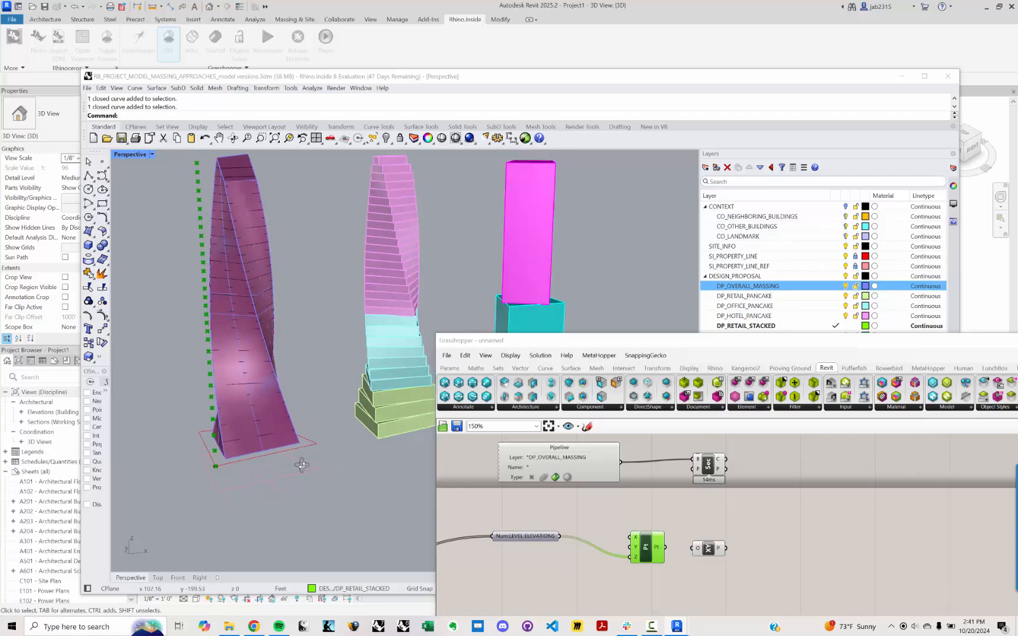
# Connect the constructed points to the XY Plane's Origin input and check the stacked planes beside the tower massing.
pyautogui.moveTo(665, 547); pyautogui.dragTo(718, 550)
pyautogui.click(714, 549)
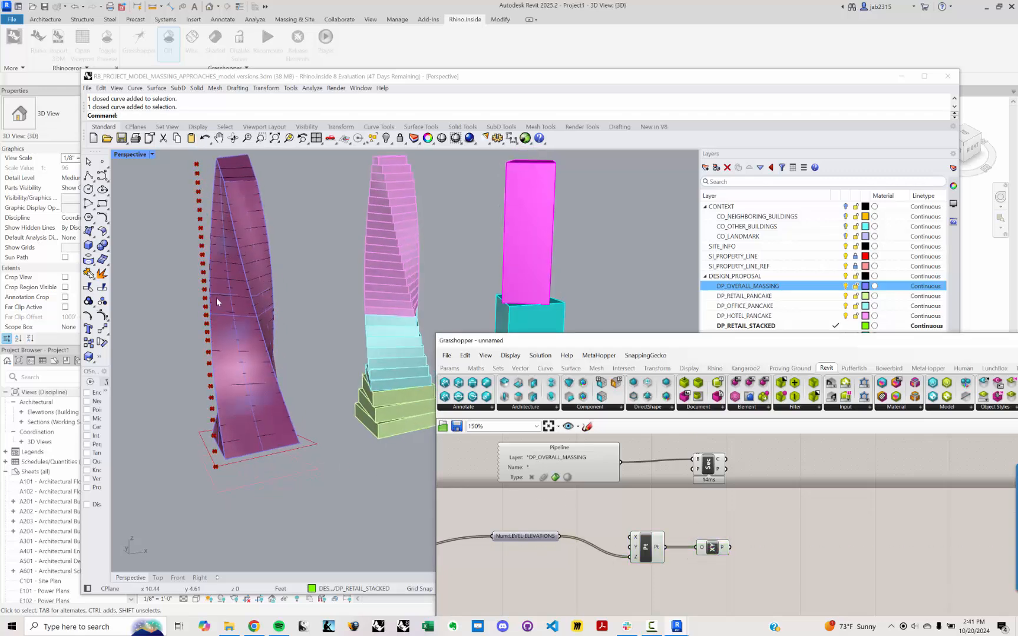
pyautogui.scroll(2, 182, 193)
pyautogui.keyDown('shift'); pyautogui.moveTo(200, 173); pyautogui.dragTo(214, 231, button='right'); pyautogui.keyUp('shift')
pyautogui.keyDown('shift'); pyautogui.moveTo(274, 434); pyautogui.dragTo(220, 336, button='right'); pyautogui.keyUp('shift')
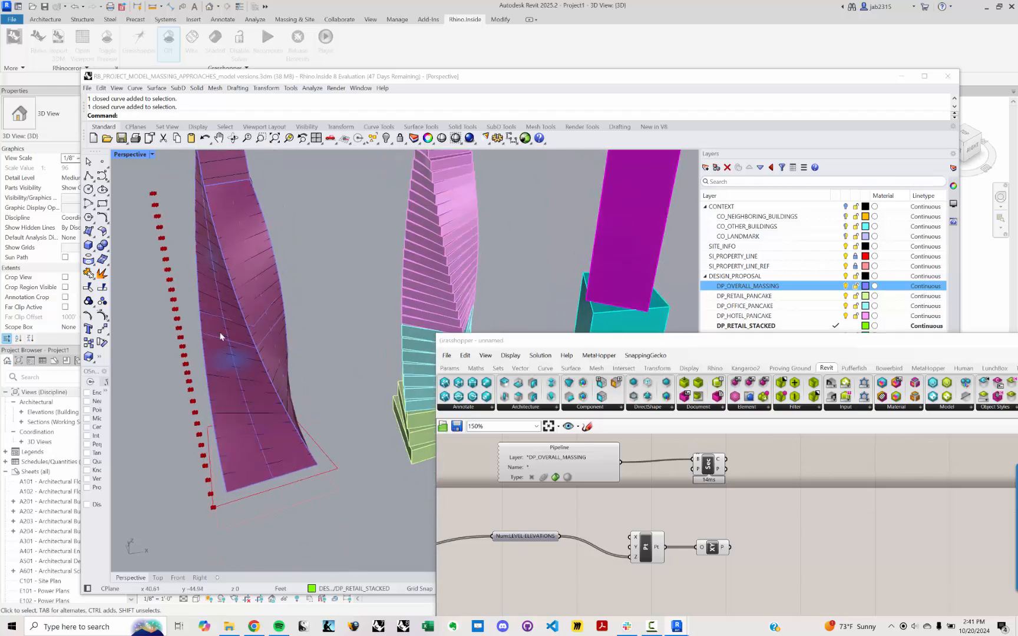
pyautogui.scroll(5, 154, 195)
pyautogui.scroll(-2, 205, 319)
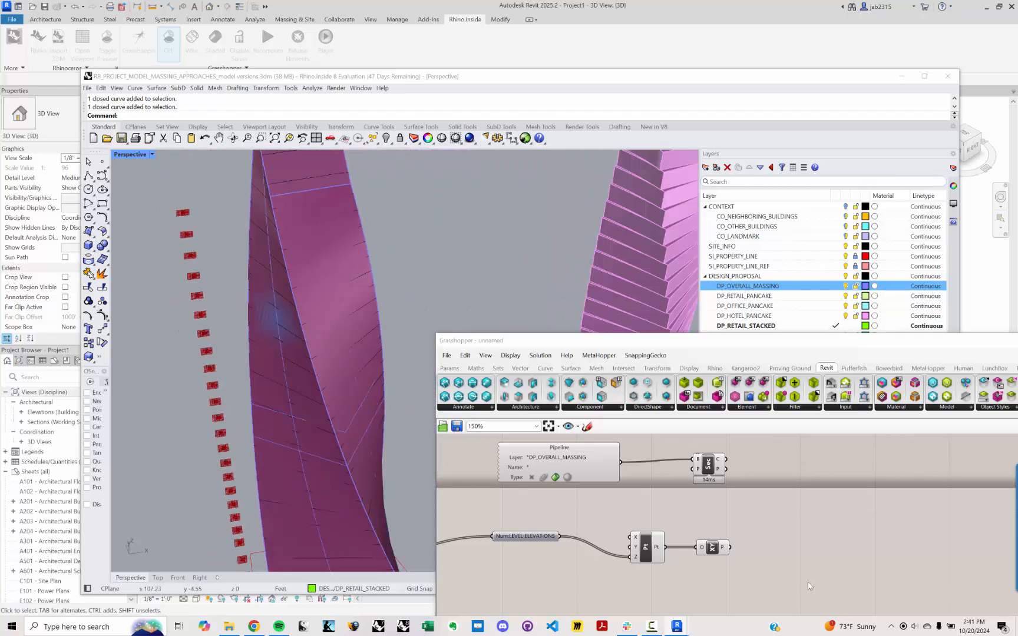
# Move the section component clear, connect the XY planes to its Plane input, and inspect the floor curves on the tower.
pyautogui.scroll(-2, 683, 503)
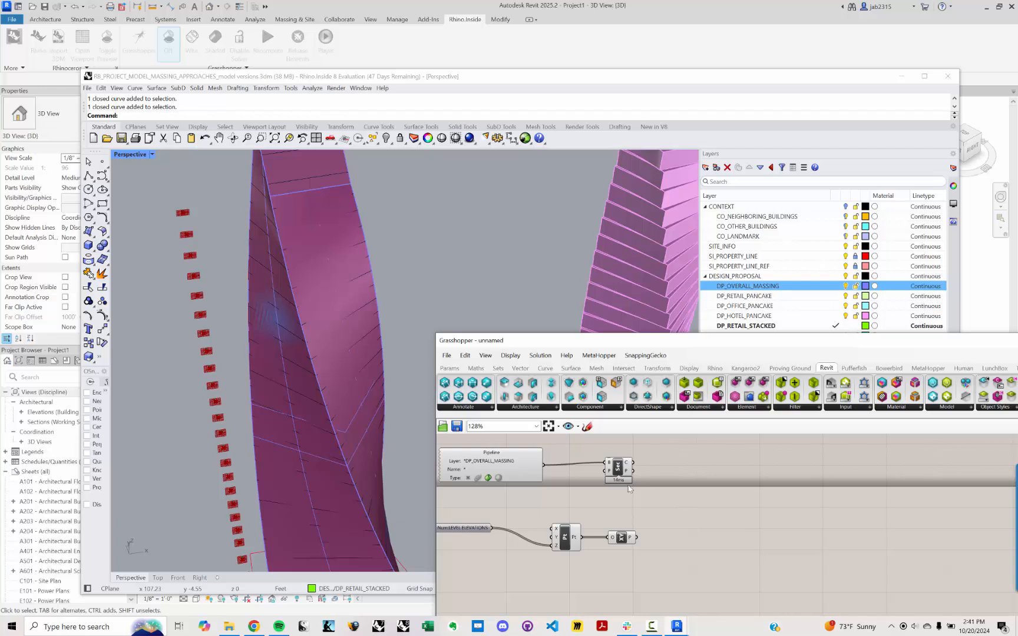
pyautogui.moveTo(624, 474); pyautogui.dragTo(629, 475)
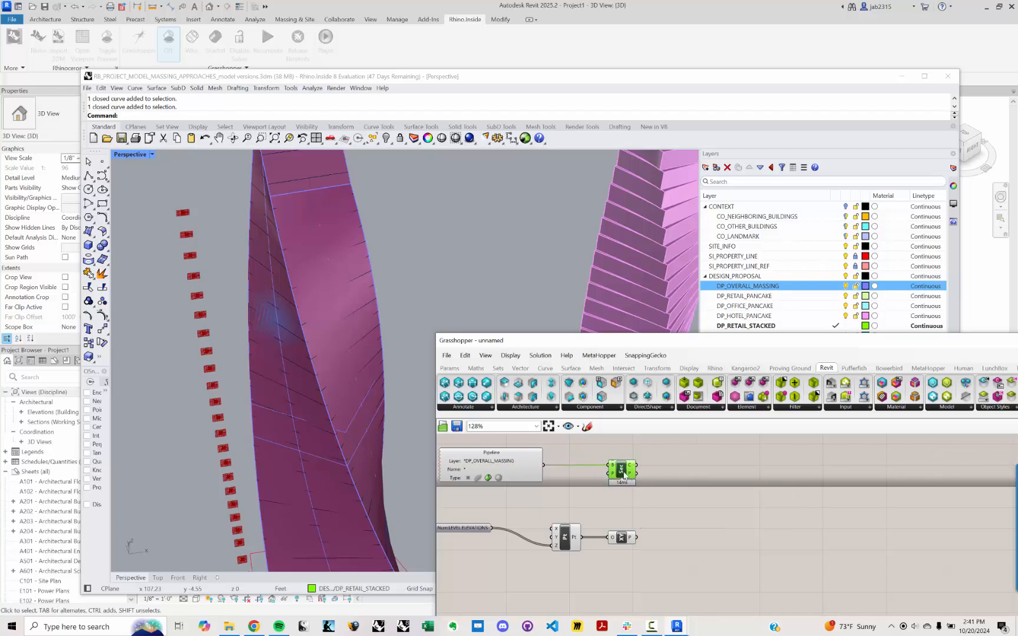
pyautogui.moveTo(628, 476); pyautogui.dragTo(695, 476)
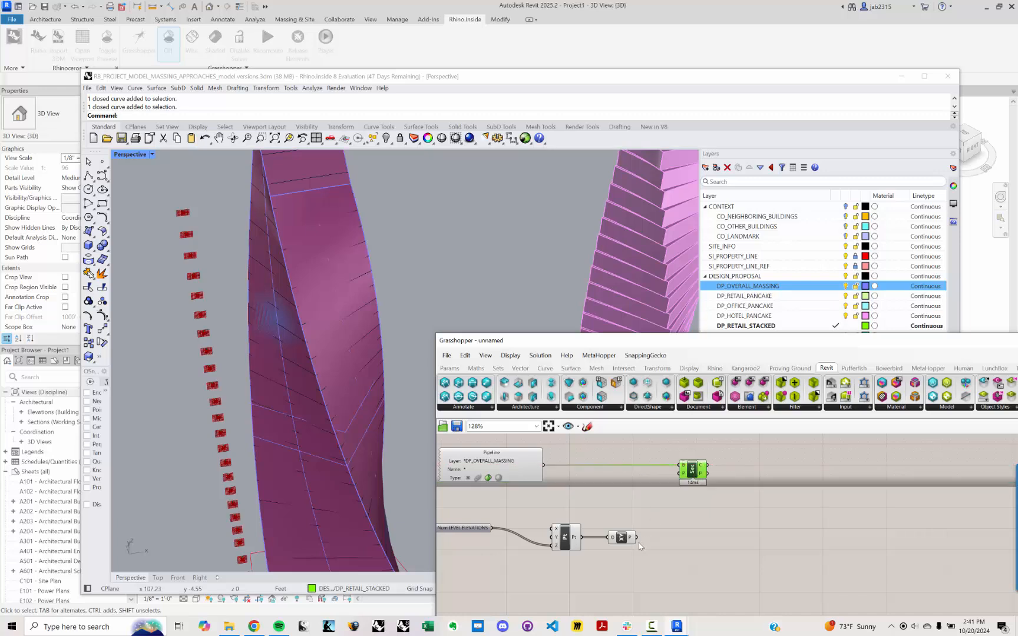
pyautogui.moveTo(635, 537); pyautogui.dragTo(679, 473)
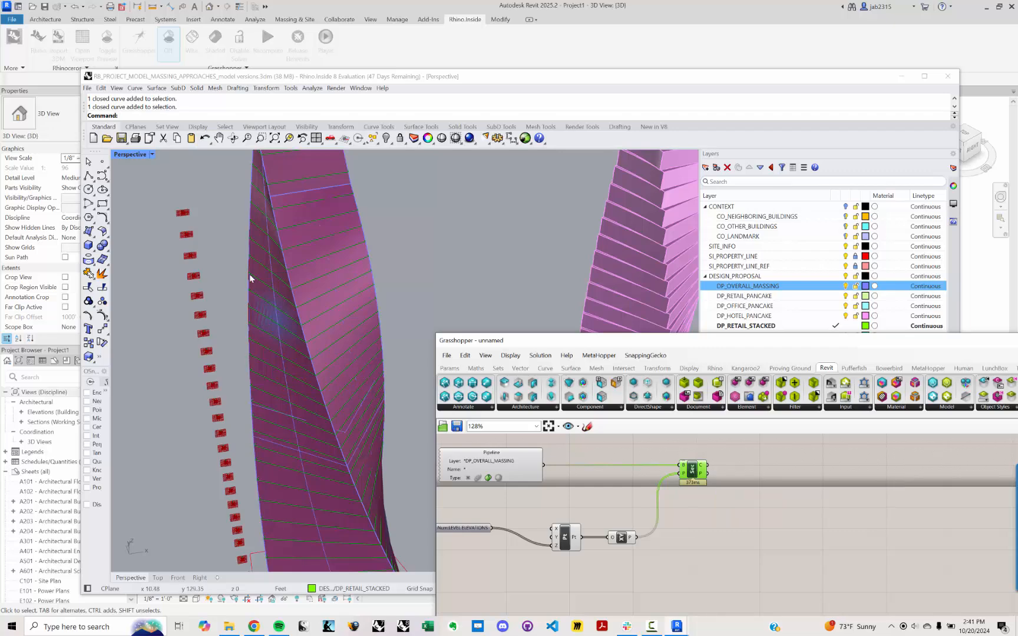
pyautogui.moveTo(250, 278); pyautogui.dragTo(301, 360, button='right')
pyautogui.scroll(2, 304, 287)
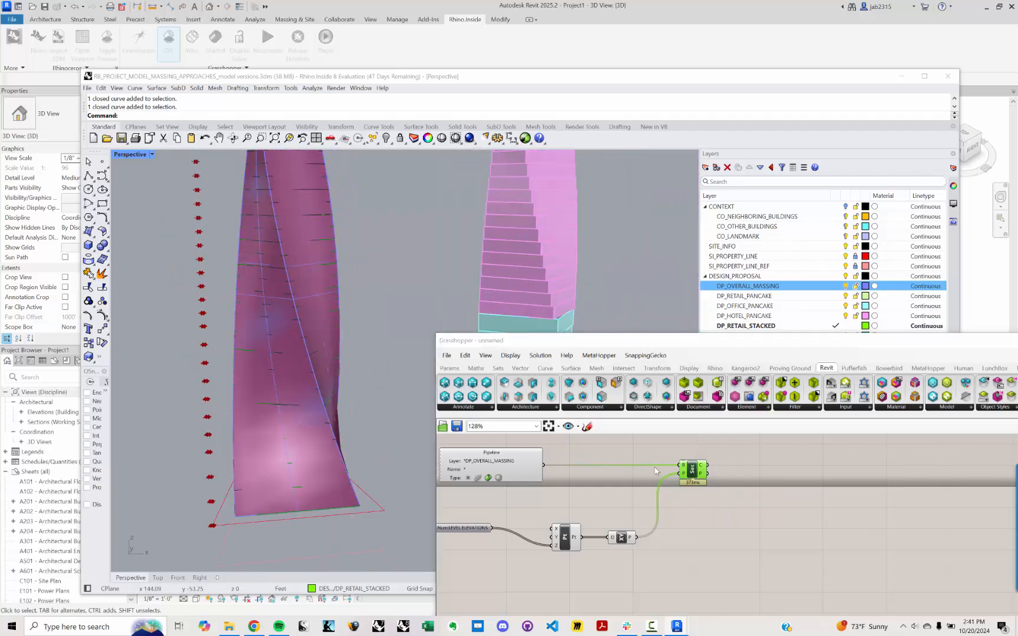
pyautogui.moveTo(275, 298); pyautogui.dragTo(288, 354, button='right')
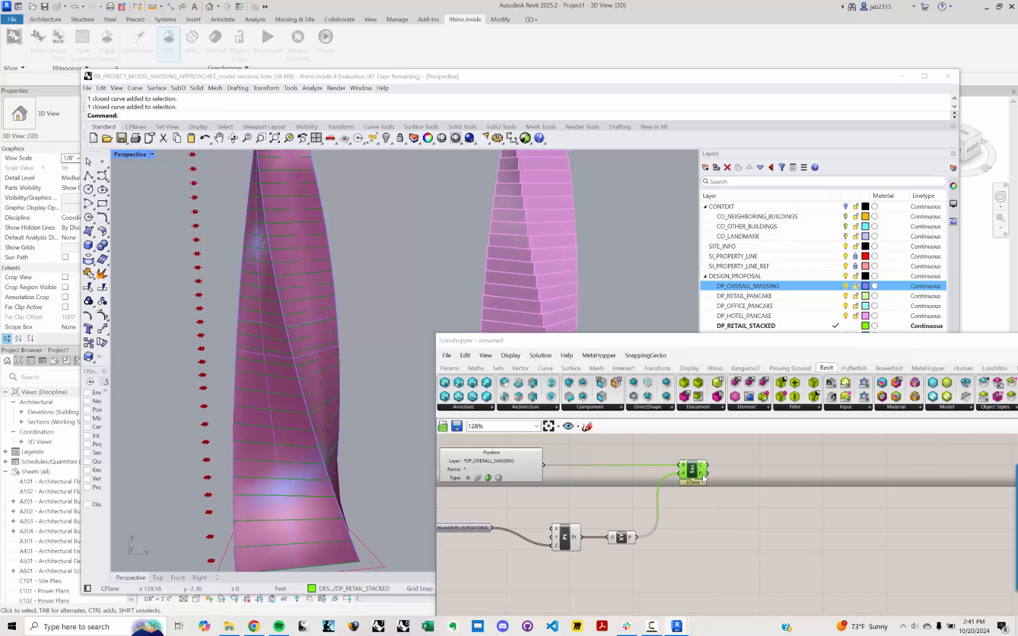
# Examine the section component's Points and Curves outputs and review the sectioning part of the definition.
pyautogui.moveTo(746, 473); pyautogui.dragTo(606, 477, button='right')
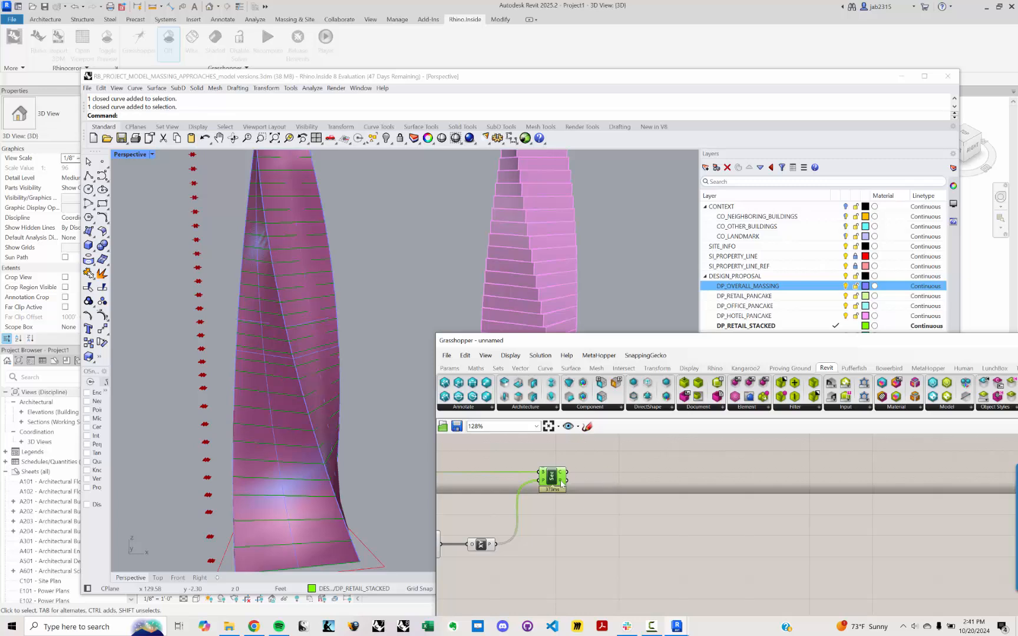
pyautogui.scroll(1, 560, 480)
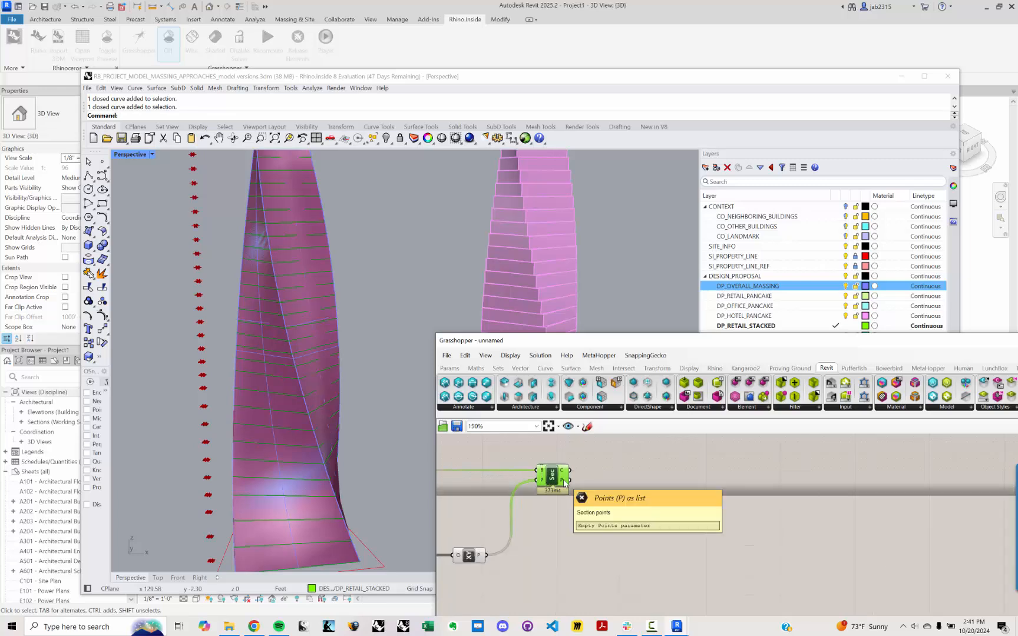
pyautogui.moveTo(564, 475)
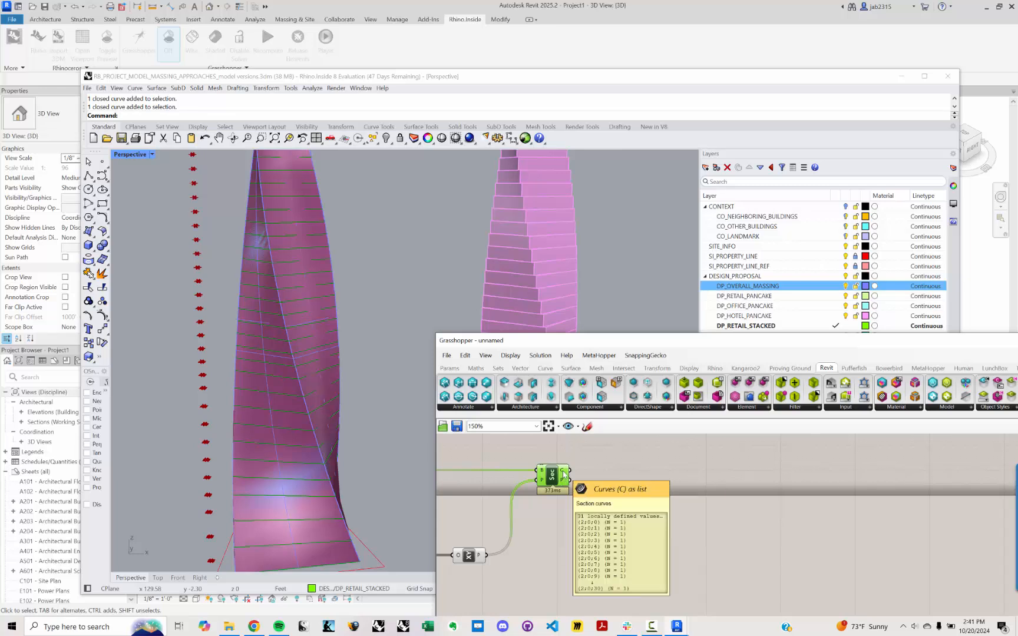
pyautogui.moveTo(600, 476); pyautogui.dragTo(726, 467, button='right')
pyautogui.scroll(-2, 689, 502)
pyautogui.moveTo(768, 502)
pyautogui.mouseDown(button='right')
pyautogui.moveTo(756, 508)
pyautogui.moveTo(773, 508)
pyautogui.mouseUp(button='right')
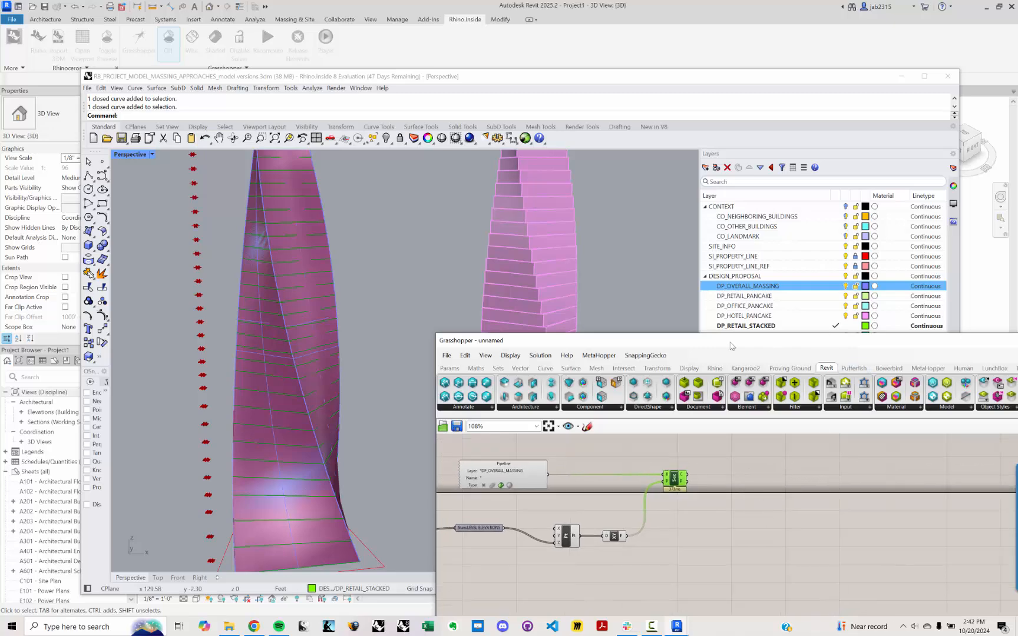
# Move the Grasshopper window aside, minimize Rhino, and switch to the lowest levels in Revit's 3D view.
pyautogui.moveTo(730, 345); pyautogui.dragTo(263, 311)
pyautogui.click(804, 310)
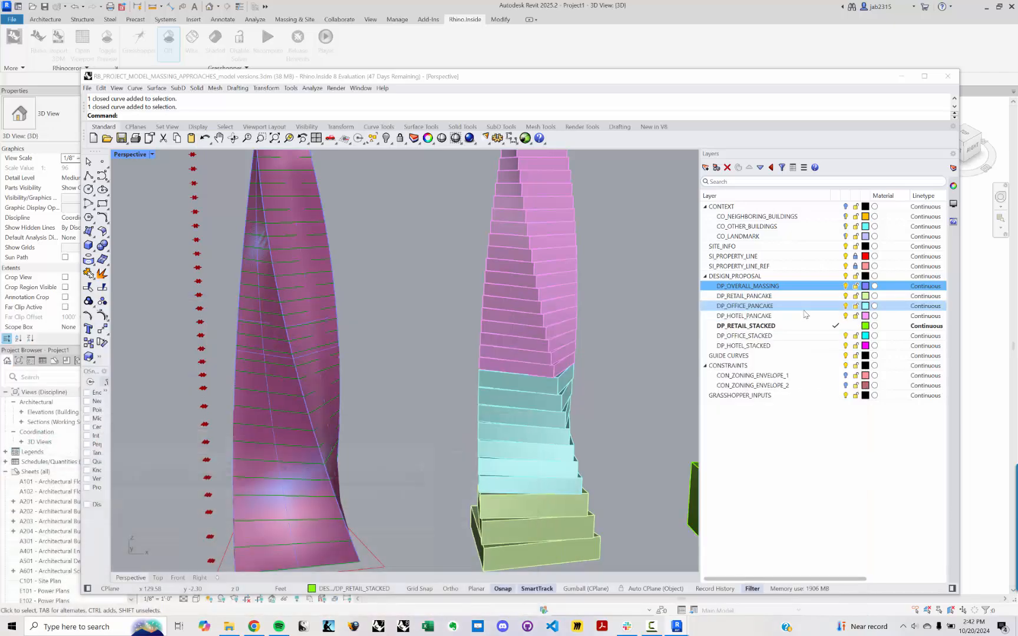
pyautogui.click(901, 76)
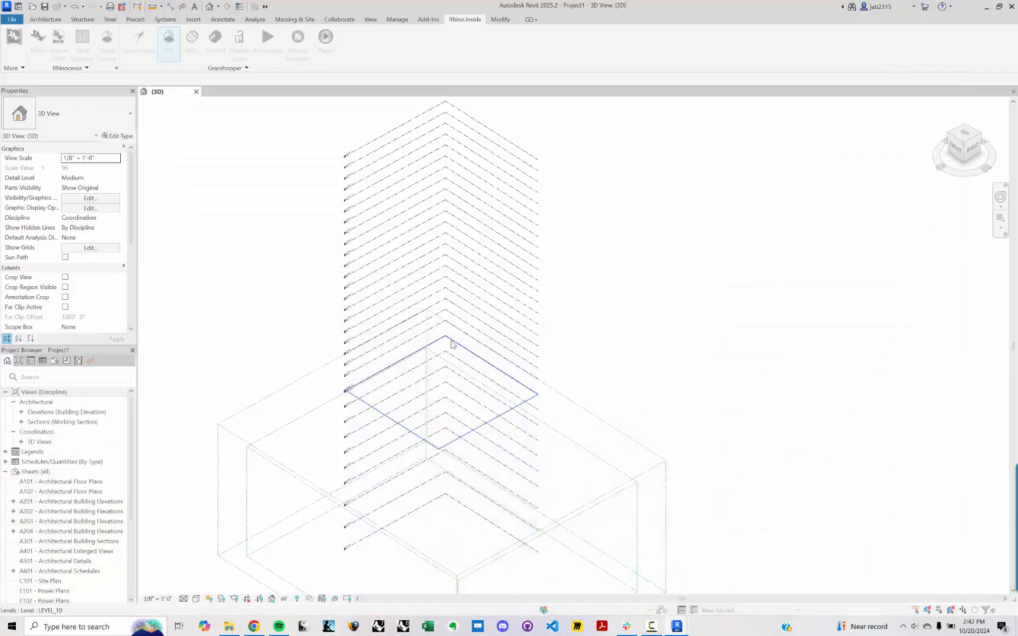
pyautogui.scroll(5, 453, 347)
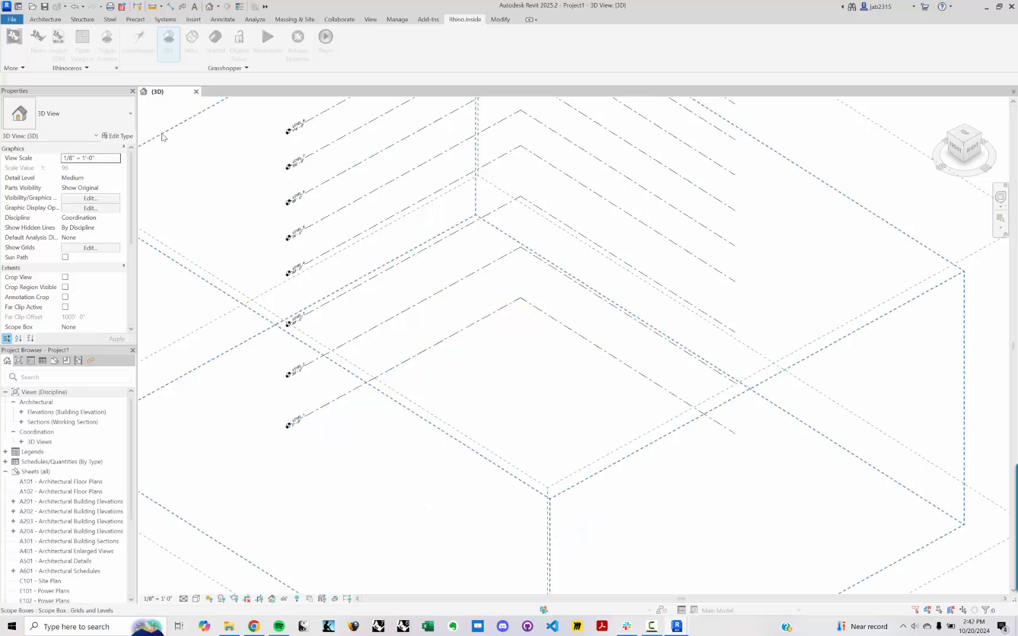
# Try to start an architectural floor in the 3D view.
pyautogui.click(46, 19)
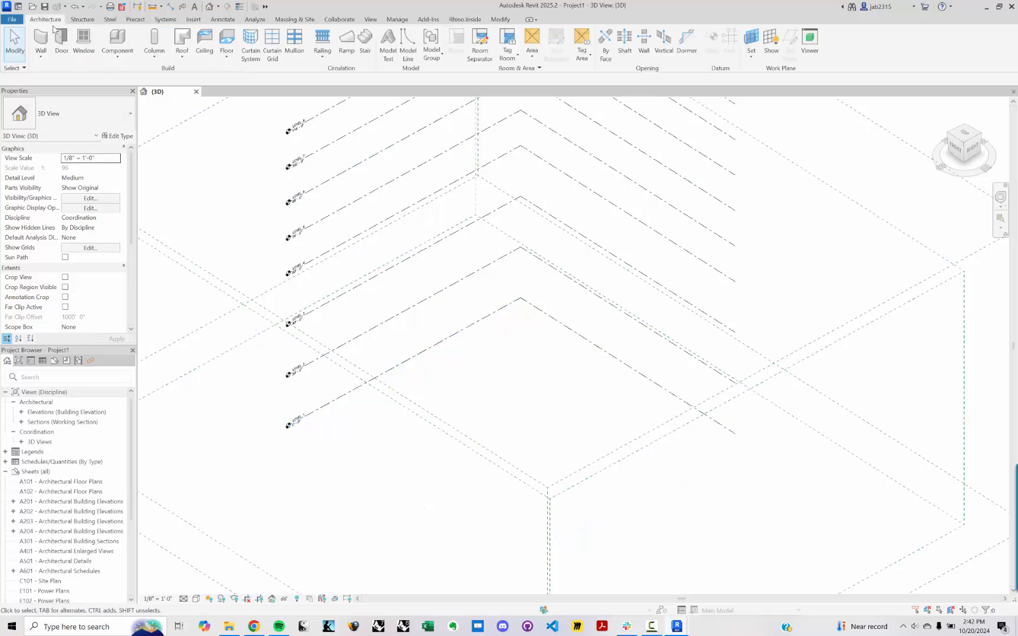
pyautogui.click(224, 38)
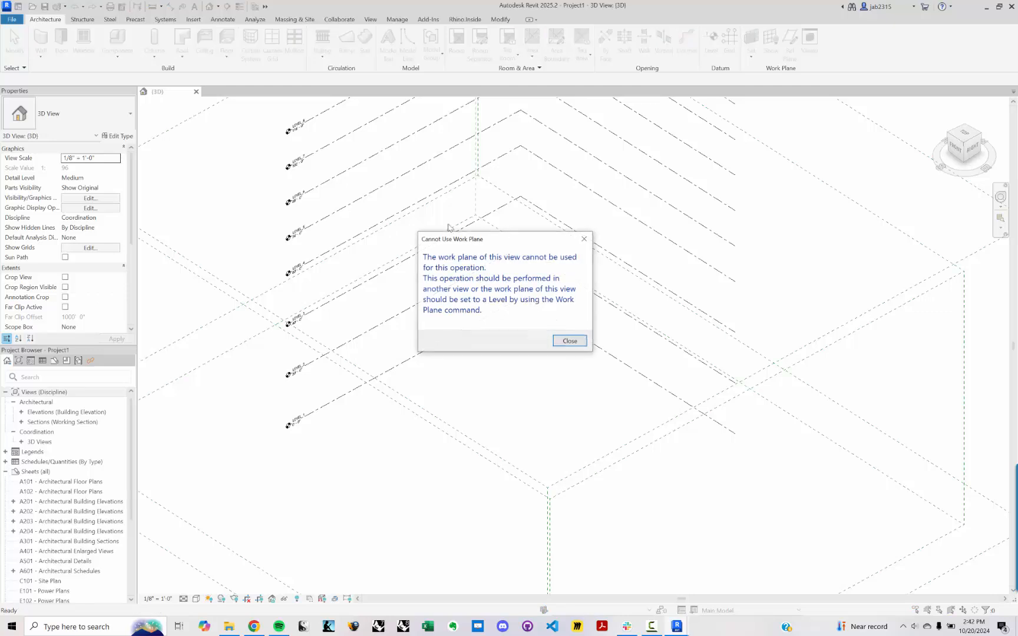
pyautogui.click(578, 344)
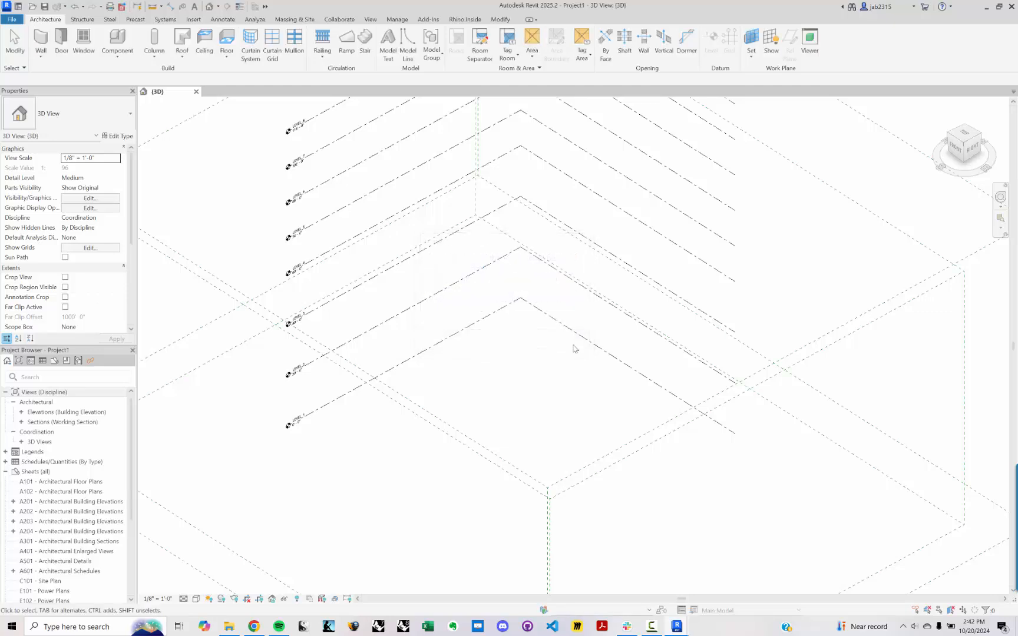
# Set the 3D view's active work plane by name to Level : LEVEL_1.
pyautogui.click(432, 346)
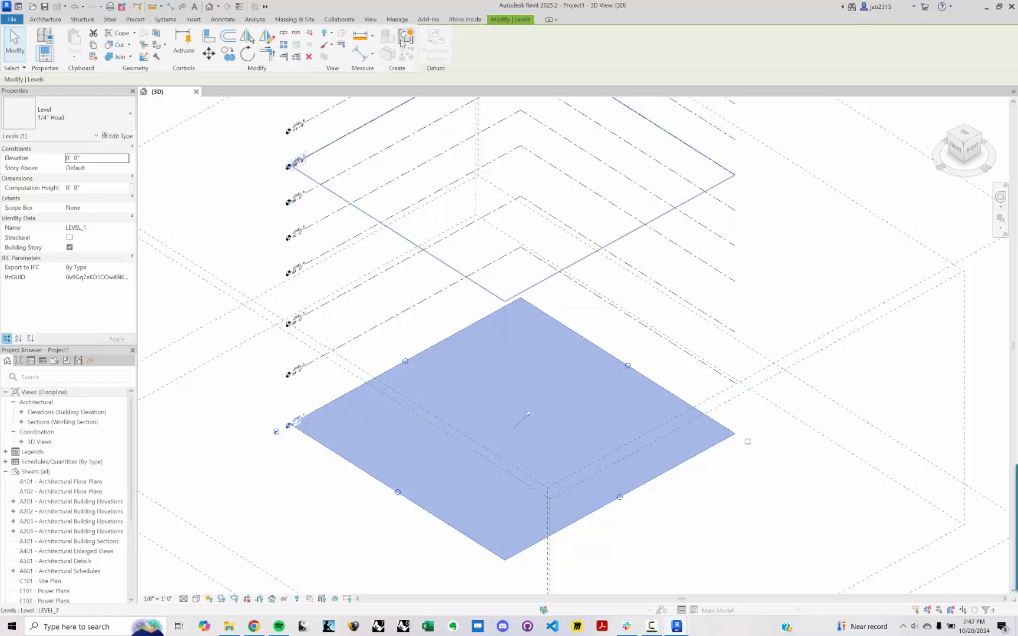
pyautogui.rightClick(427, 348)
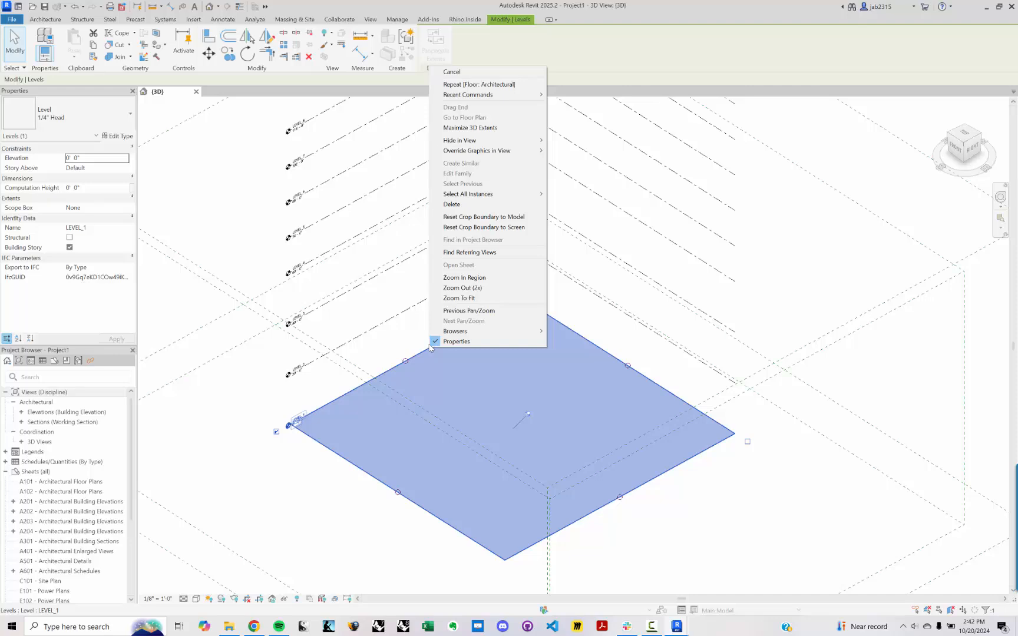
pyautogui.press('Escape')
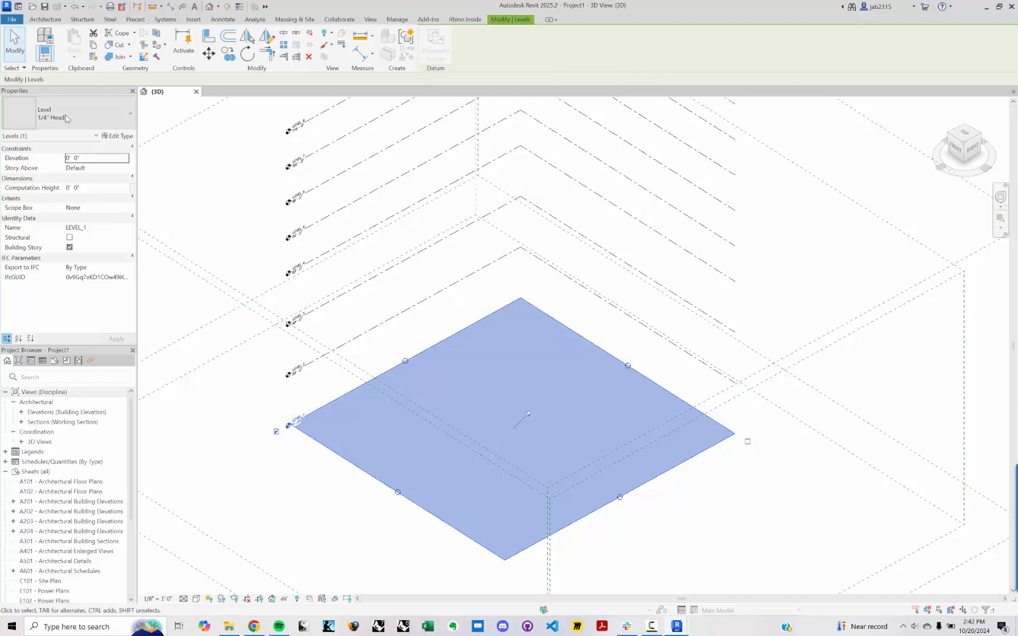
pyautogui.click(46, 20)
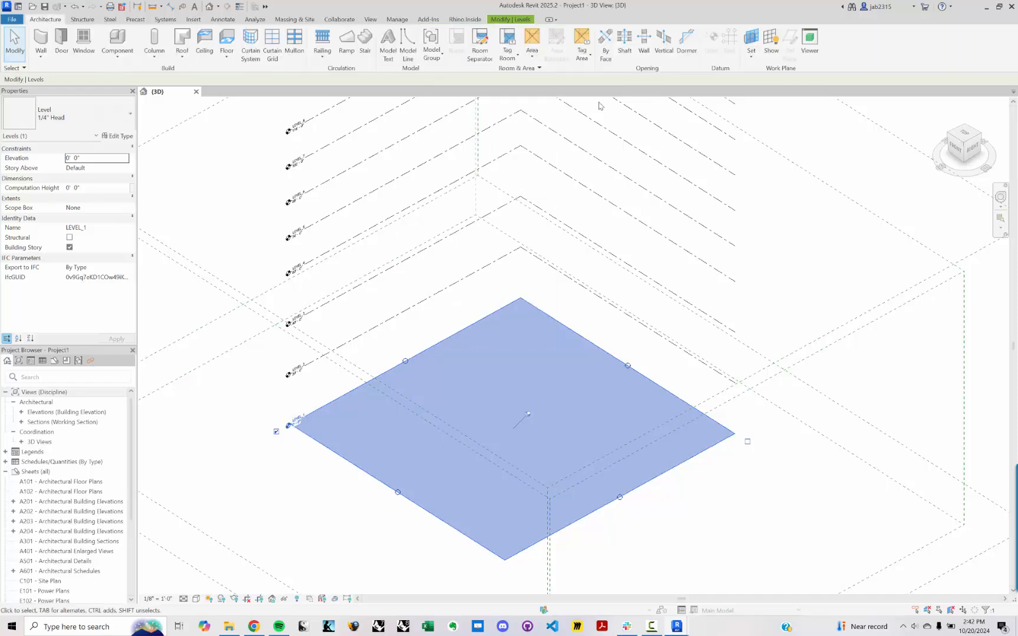
pyautogui.click(751, 40)
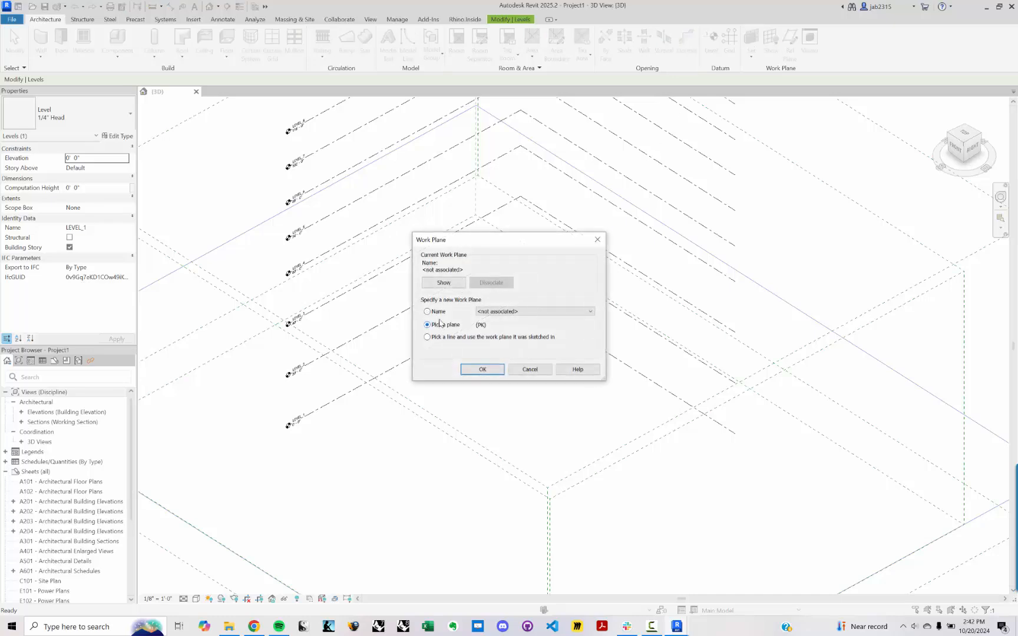
pyautogui.click(550, 310)
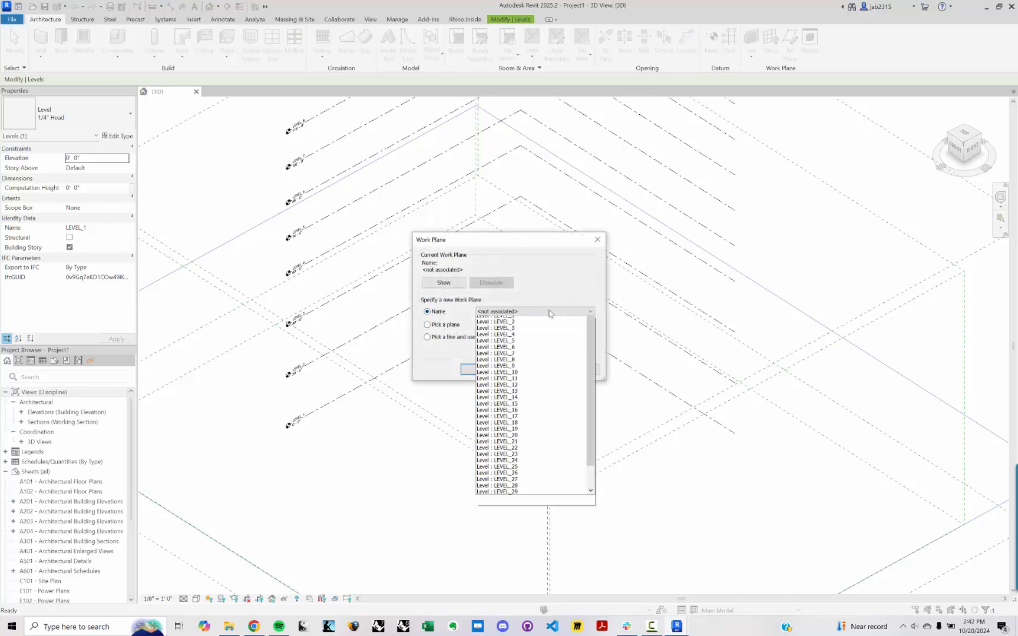
pyautogui.click(547, 327)
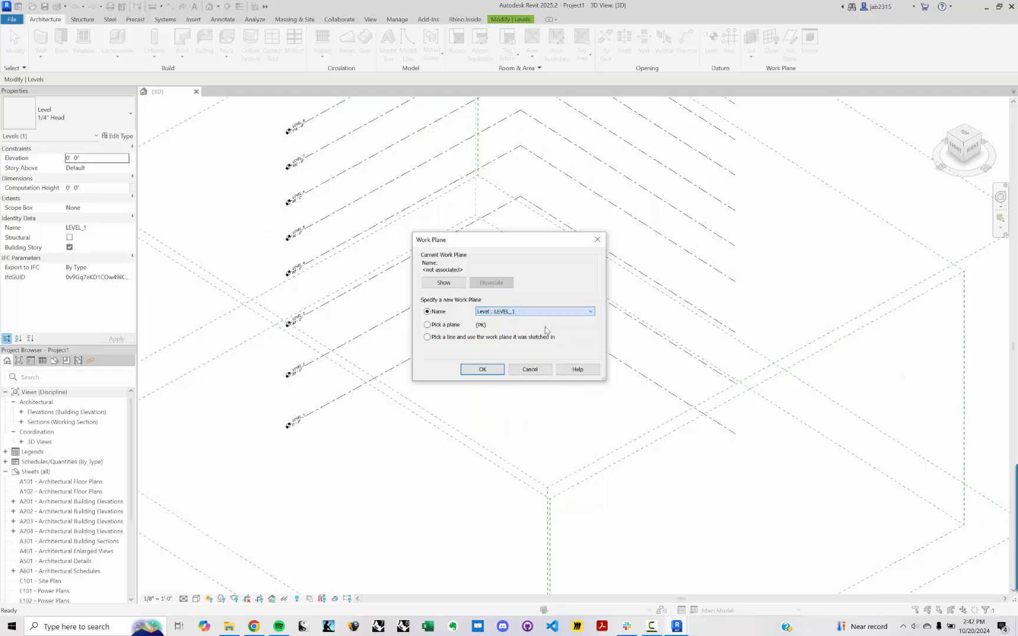
pyautogui.click(482, 370)
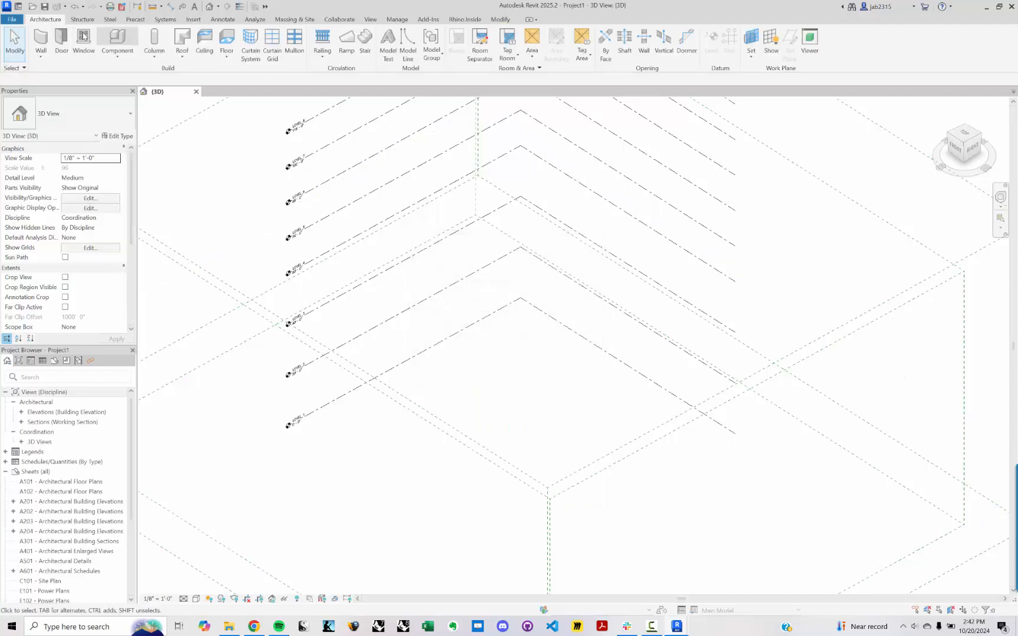
# Create a Generic - 12" floor on LEVEL_1 from a rectangular boundary about 58' by 38'.
pyautogui.click(226, 38)
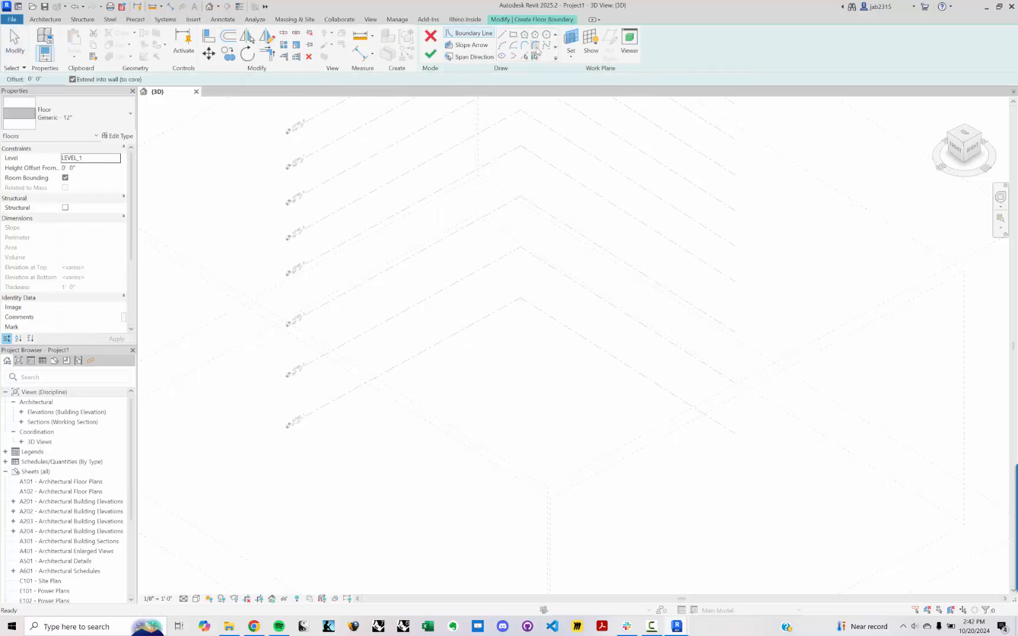
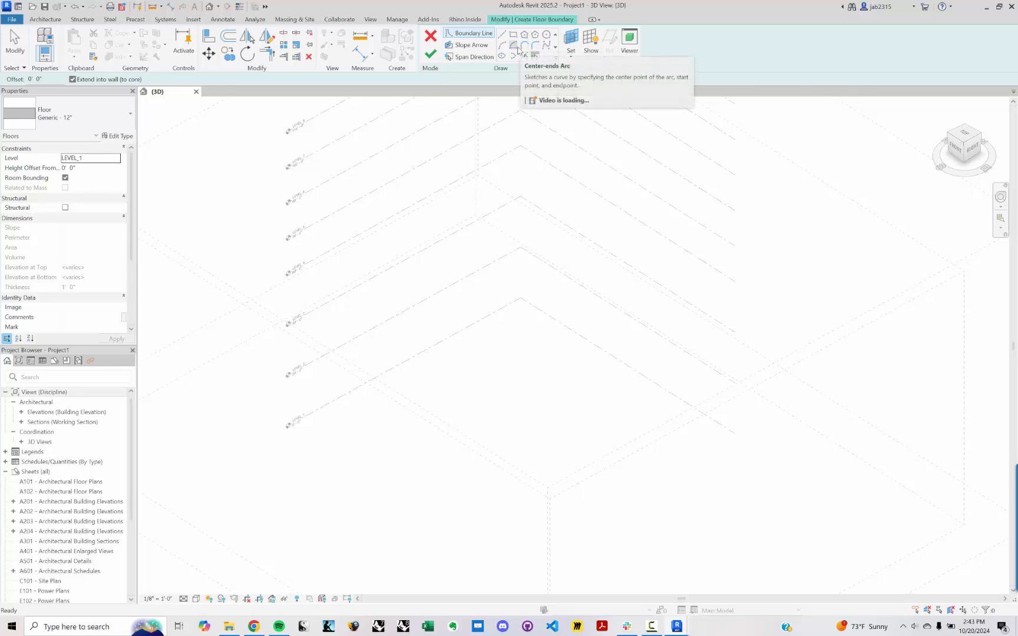
pyautogui.click(513, 34)
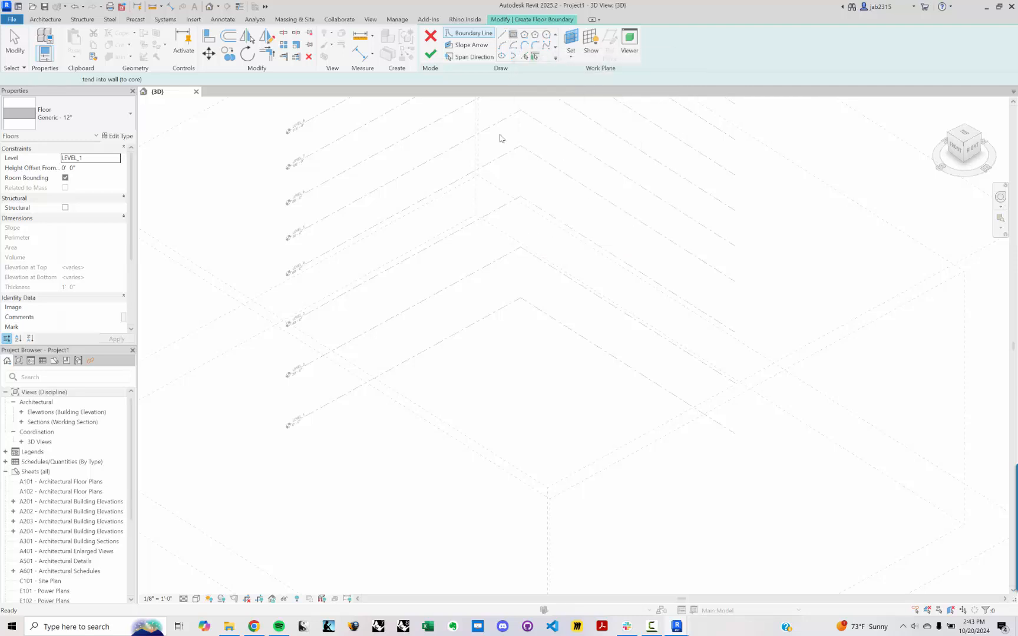
pyautogui.click(513, 370)
pyautogui.click(460, 495)
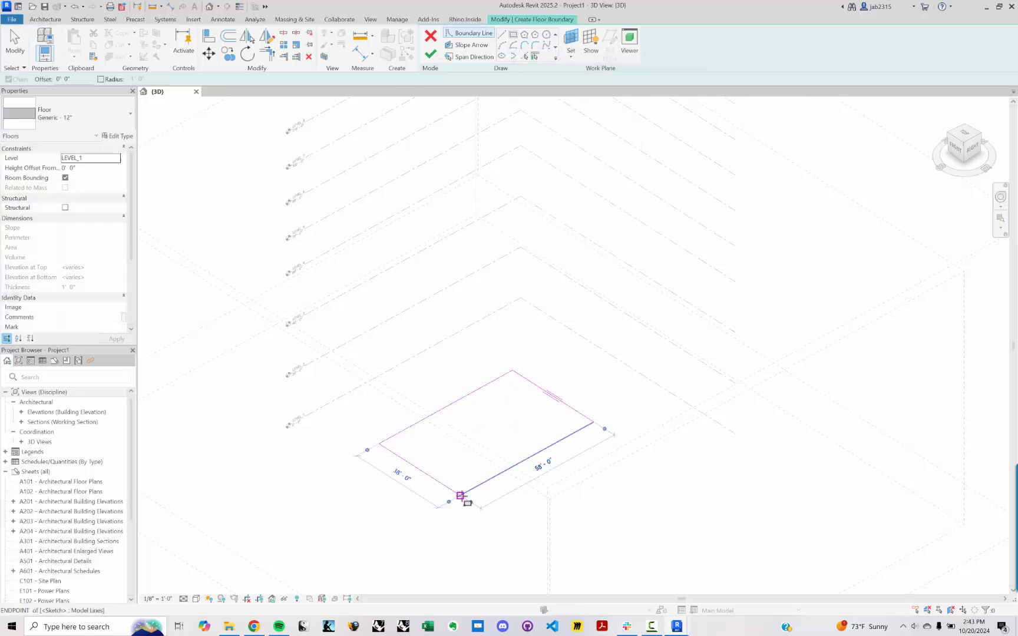
pyautogui.click(430, 53)
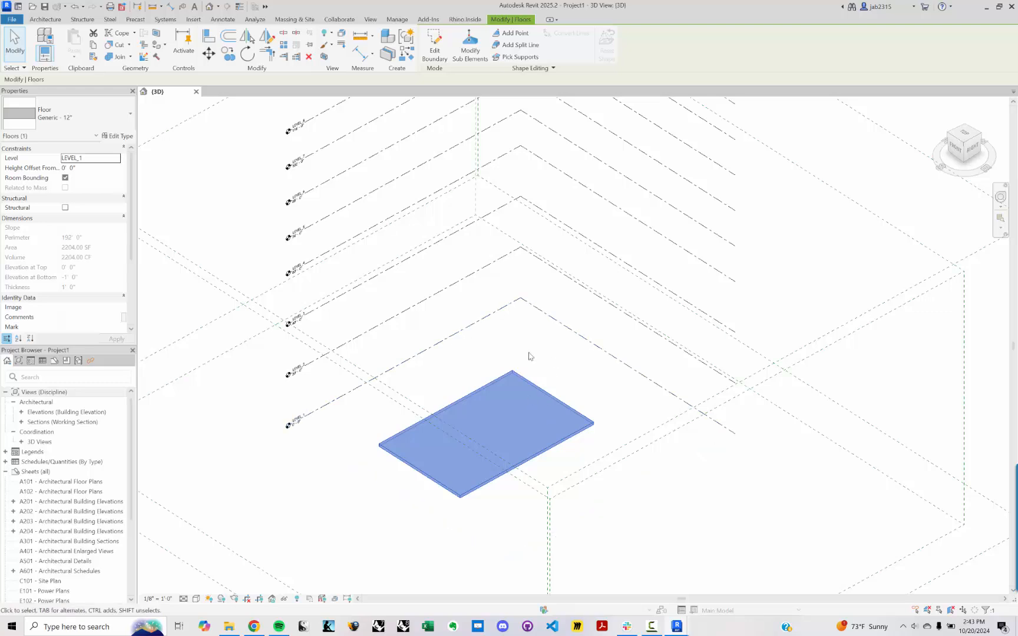
pyautogui.press('Escape')
# Edit the rectangular floor's boundary and pull the far-corner end of its 38' edge inward into the floor.
pyautogui.click(491, 389)
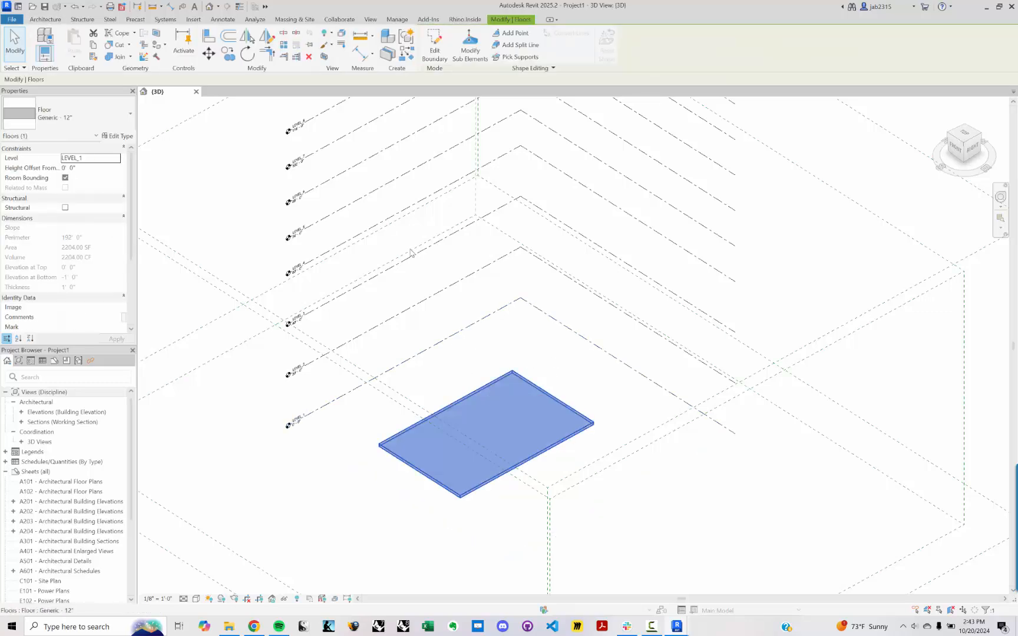
pyautogui.moveTo(370, 375)
pyautogui.keyDown('shift'); pyautogui.mouseDown(button='middle')
pyautogui.moveTo(383, 289)
pyautogui.moveTo(413, 218)
pyautogui.moveTo(404, 514)
pyautogui.moveTo(486, 368)
pyautogui.moveTo(472, 408)
pyautogui.moveTo(509, 366)
pyautogui.moveTo(518, 371)
pyautogui.moveTo(470, 431)
pyautogui.moveTo(434, 422)
pyautogui.moveTo(439, 416)
pyautogui.mouseUp(button='middle'); pyautogui.keyUp('shift')
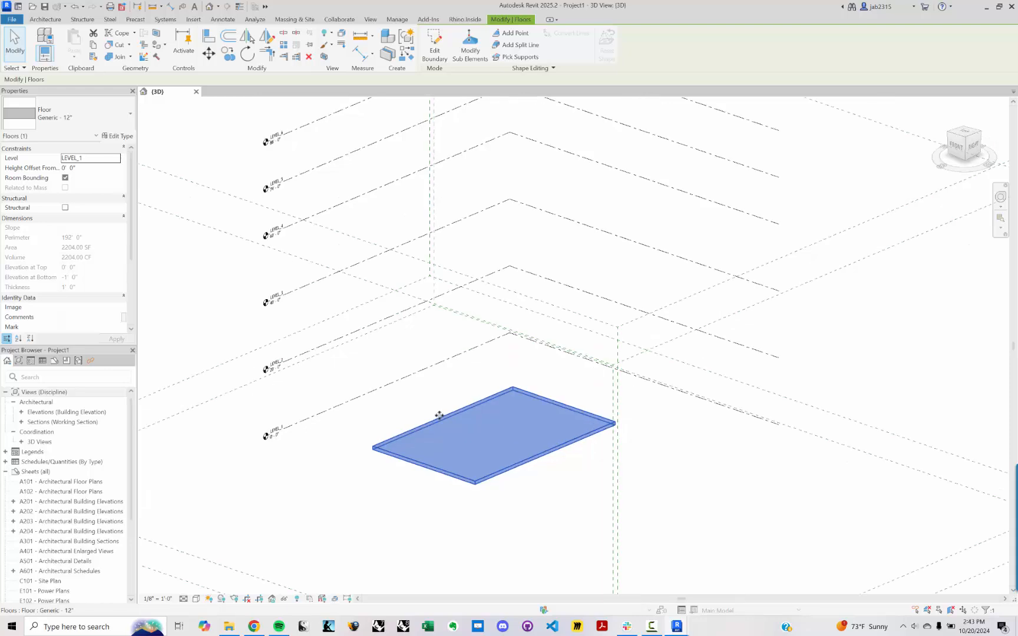
pyautogui.doubleClick(440, 416)
pyautogui.click(439, 417)
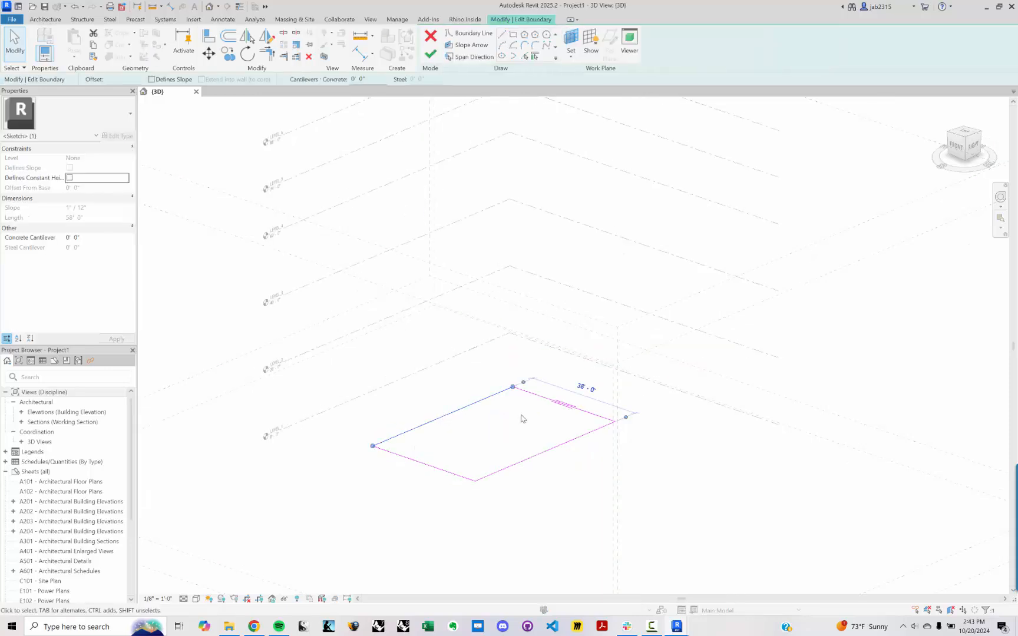
pyautogui.click(520, 417)
pyautogui.scroll(1, 515, 411)
pyautogui.click(522, 383)
pyautogui.moveTo(512, 379); pyautogui.dragTo(523, 431)
pyautogui.click(610, 351)
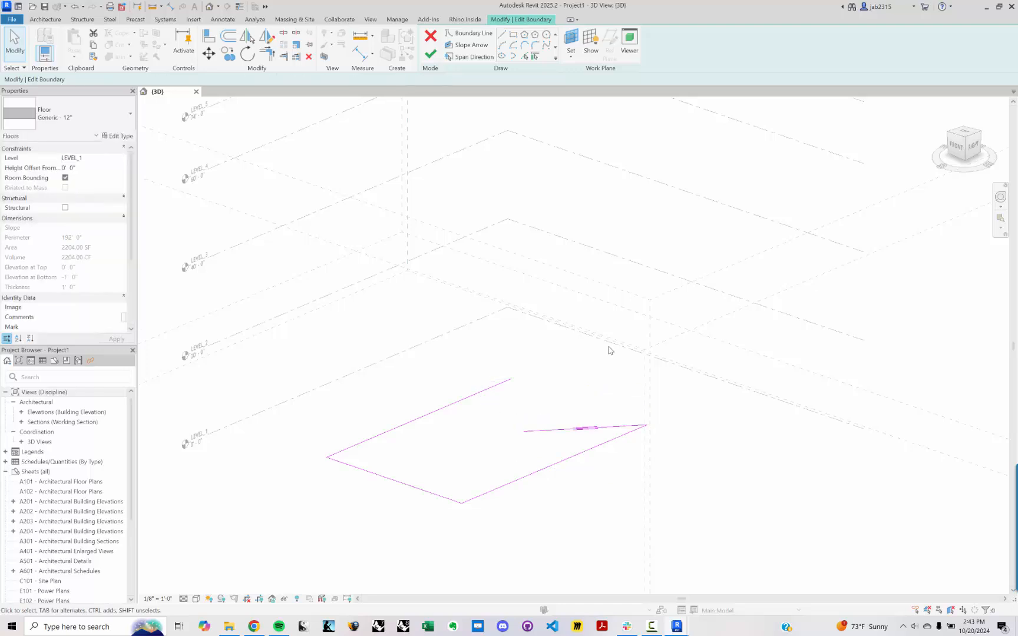
# Close the gap in the floor boundary with a straight line between the two loose ends and finish the sketch.
pyautogui.click(502, 34)
pyautogui.click(524, 430)
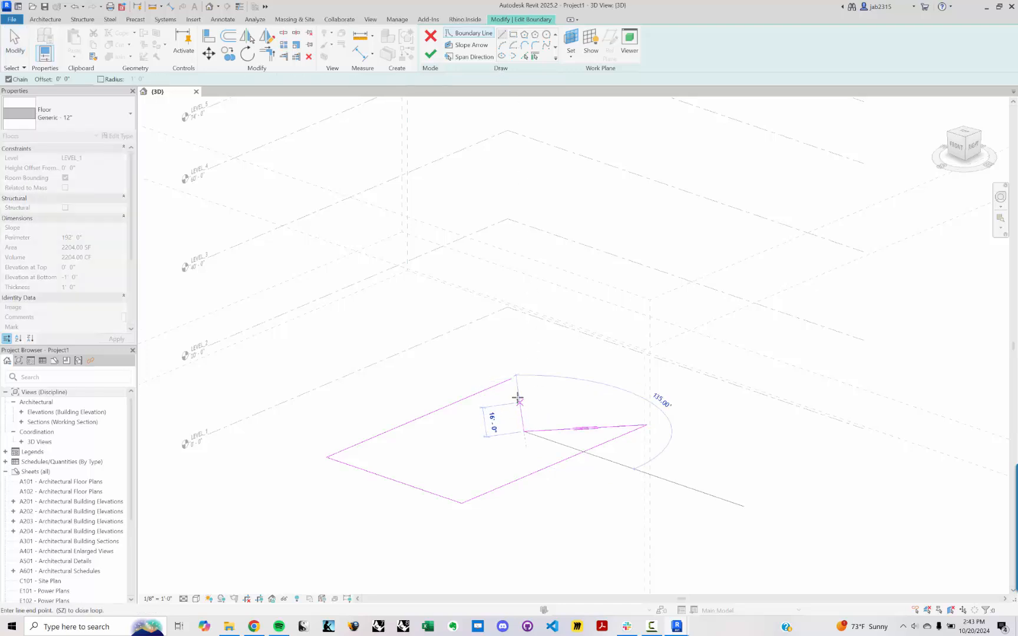
pyautogui.click(512, 379)
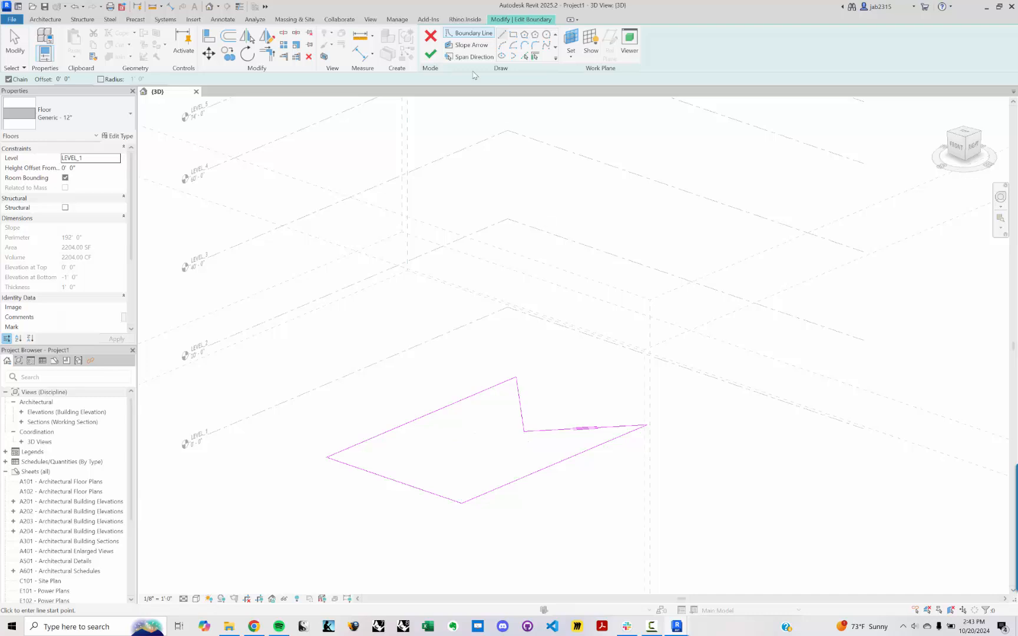
pyautogui.click(431, 54)
# Inspect the notched test floor and delete it from the model.
pyautogui.click(525, 370)
pyautogui.keyDown('shift'); pyautogui.moveTo(525, 370); pyautogui.dragTo(569, 389, button='middle'); pyautogui.keyUp('shift')
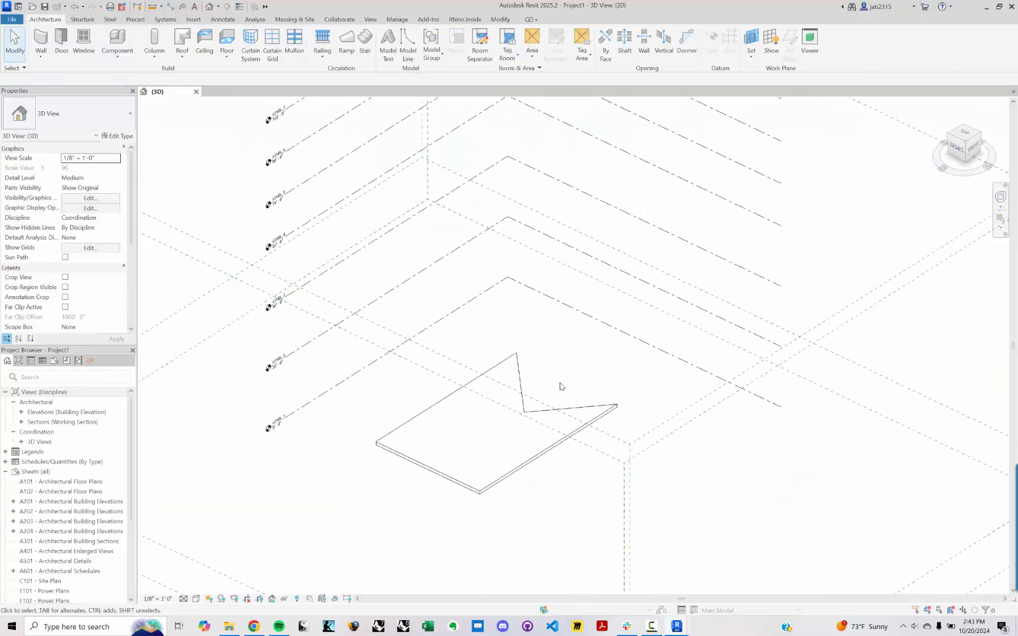
pyautogui.click(518, 365)
pyautogui.press('Delete')
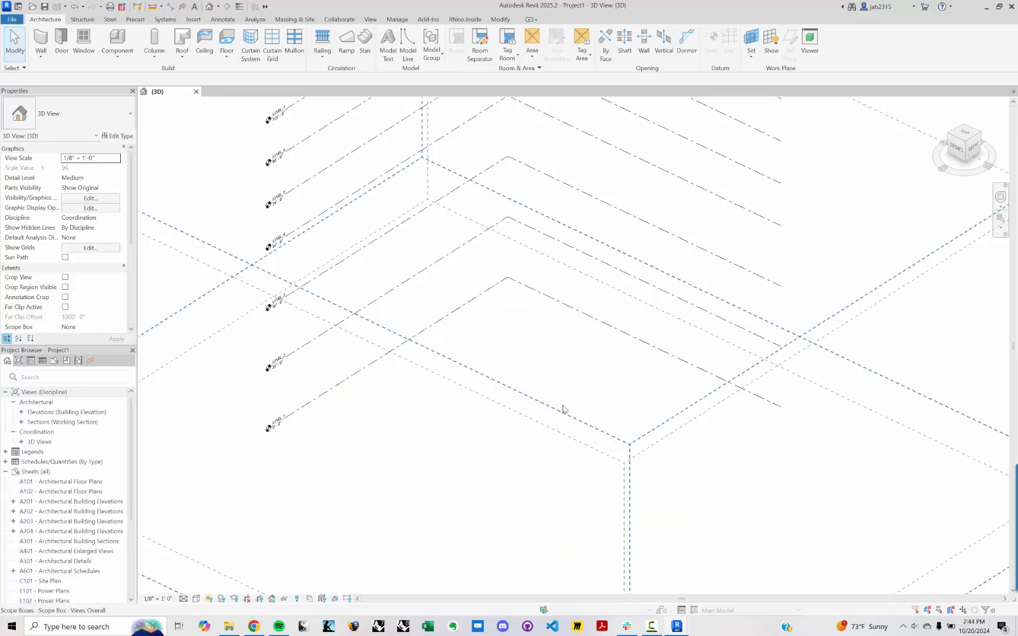
pyautogui.click(653, 627)
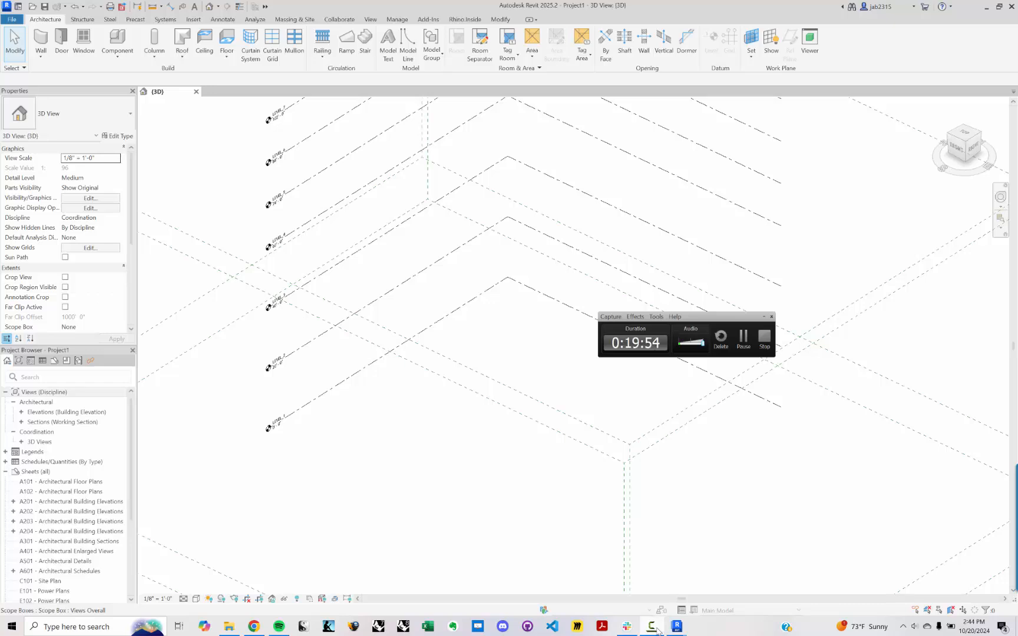
pyautogui.click(653, 628)
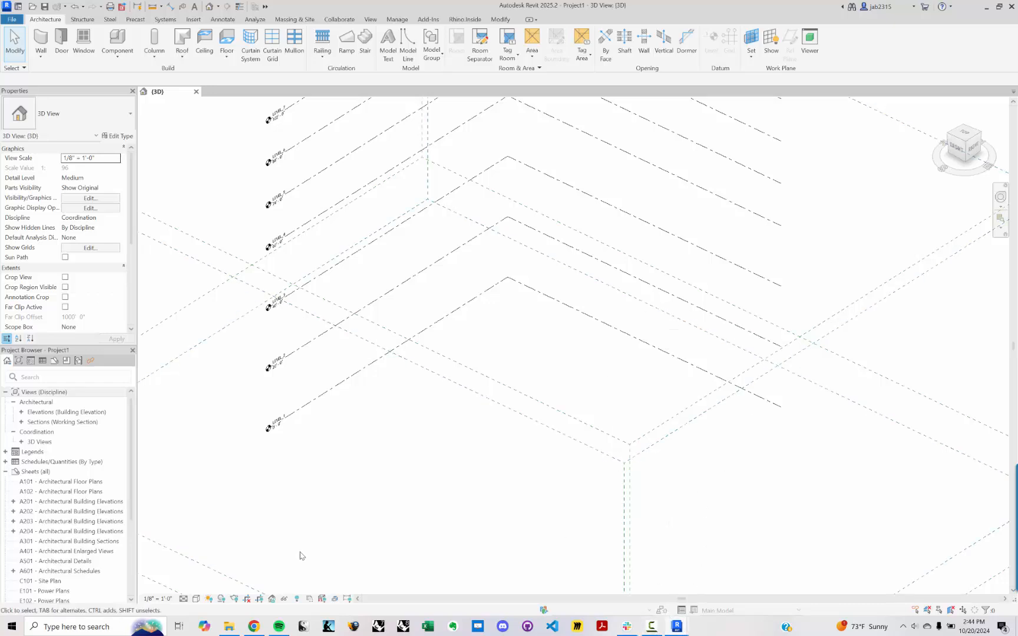
# Switch to the Rhino massing model and move the Grasshopper window so the tower and the section component are both visible.
pyautogui.moveTo(677, 627)
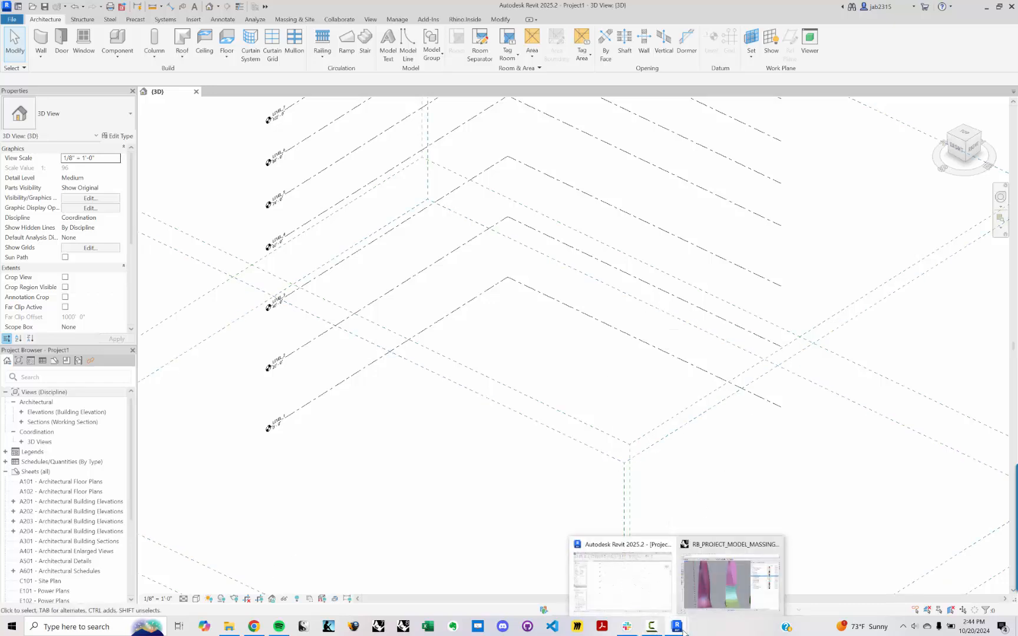
pyautogui.click(730, 577)
pyautogui.moveTo(409, 299); pyautogui.dragTo(686, 237)
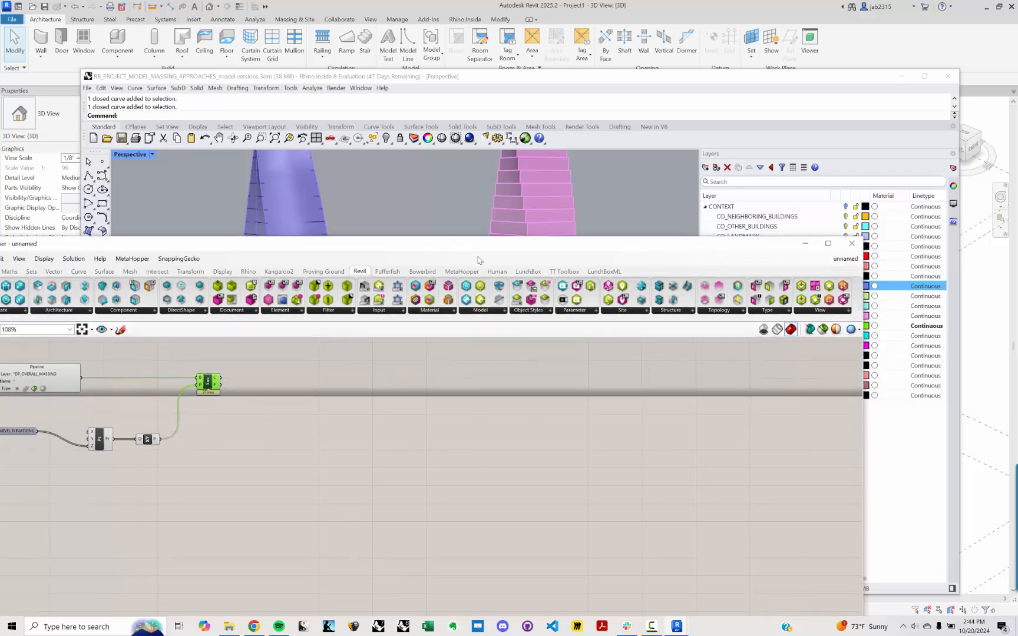
pyautogui.moveTo(497, 250); pyautogui.dragTo(824, 275)
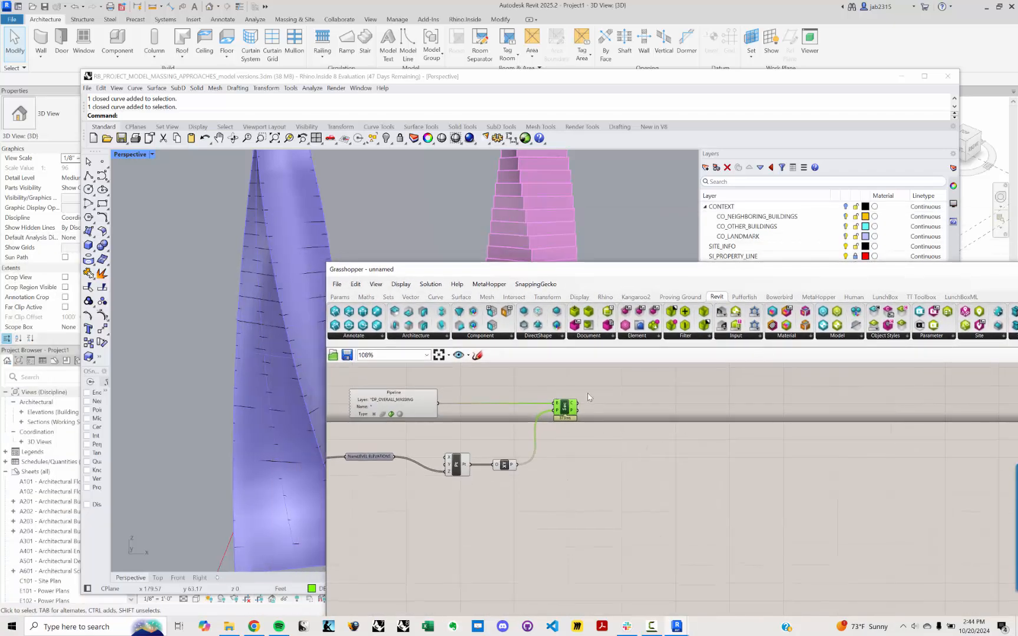
# Add Revit's Add Floor component to the Grasshopper canvas and line it up beside the section component.
pyautogui.click(423, 337)
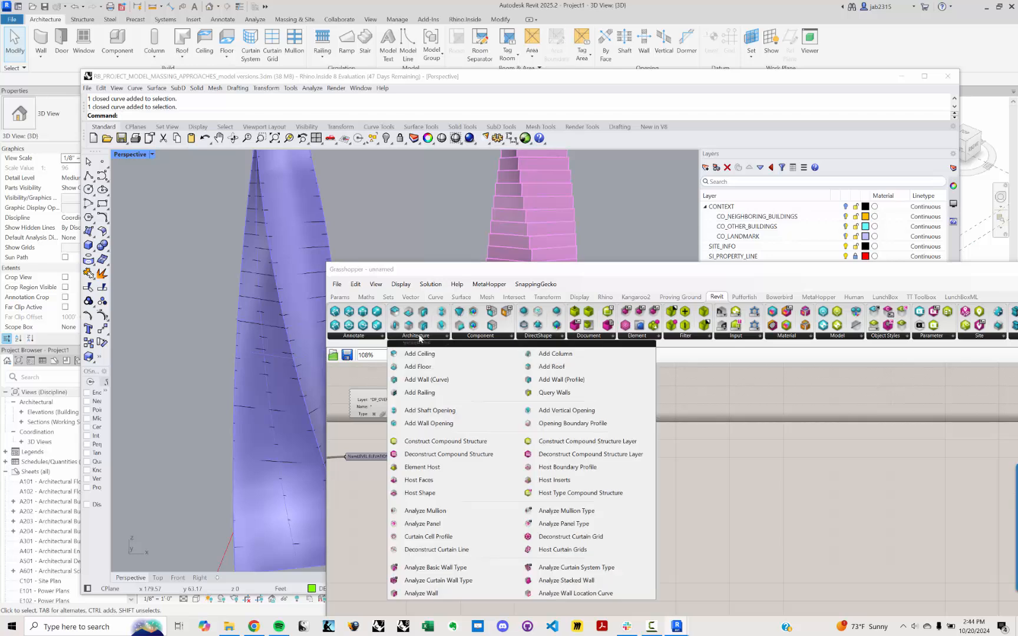
pyautogui.click(418, 366)
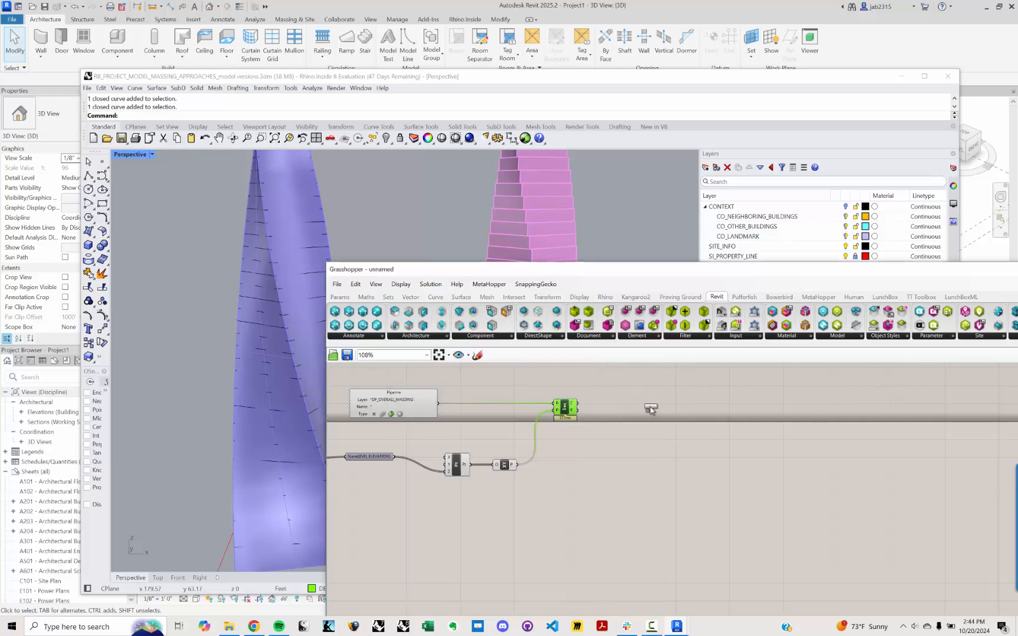
pyautogui.click(648, 406)
pyautogui.scroll(5, 608, 398)
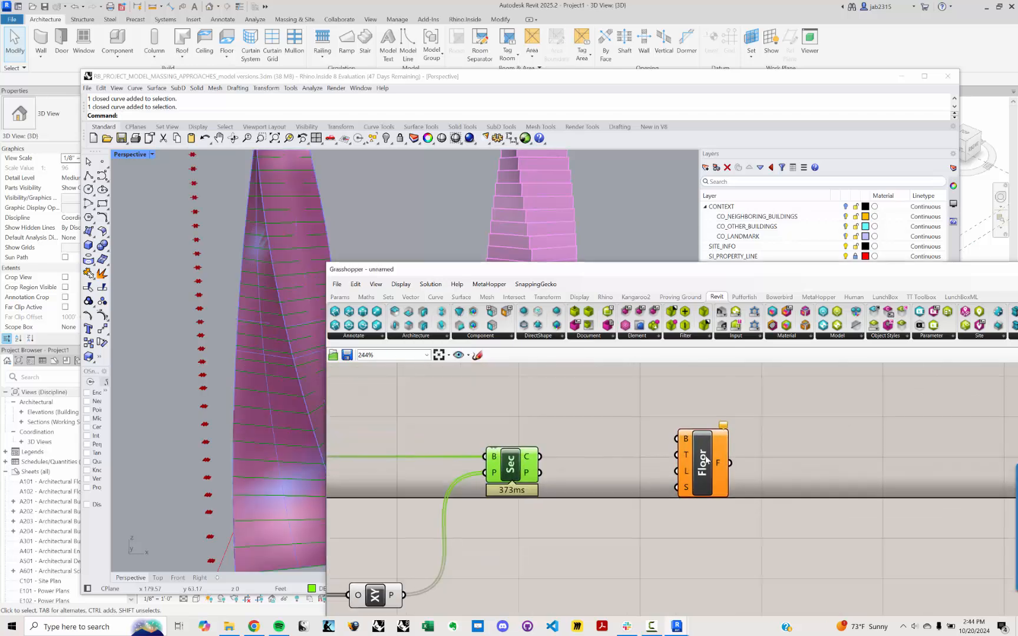
pyautogui.moveTo(706, 461); pyautogui.dragTo(724, 479)
pyautogui.click(576, 418)
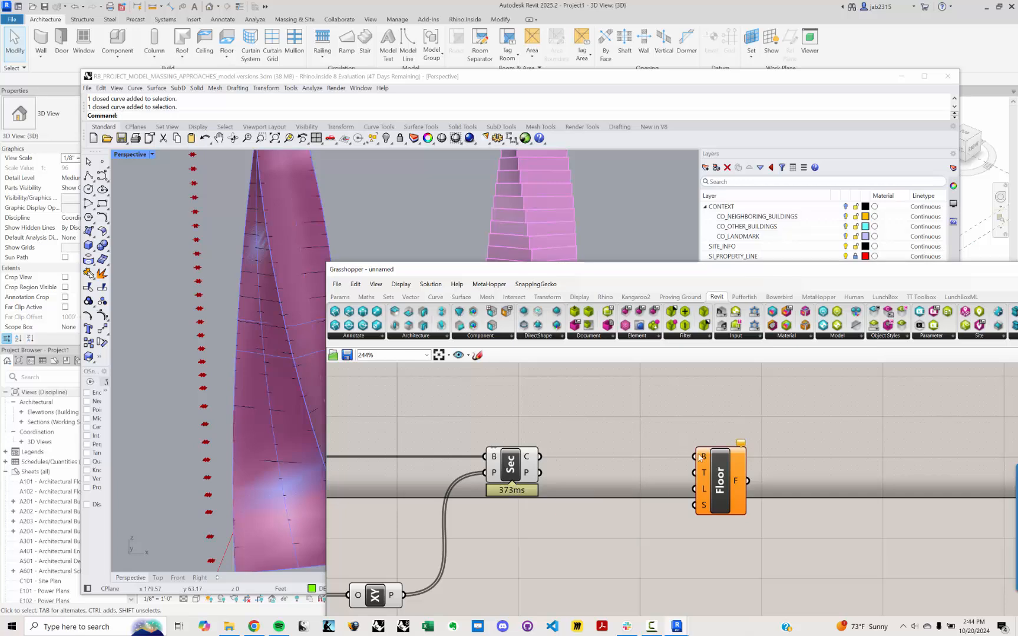
# Connect the section component's Curves output to the Add Floor component's Boundary input.
pyautogui.moveTo(699, 457)
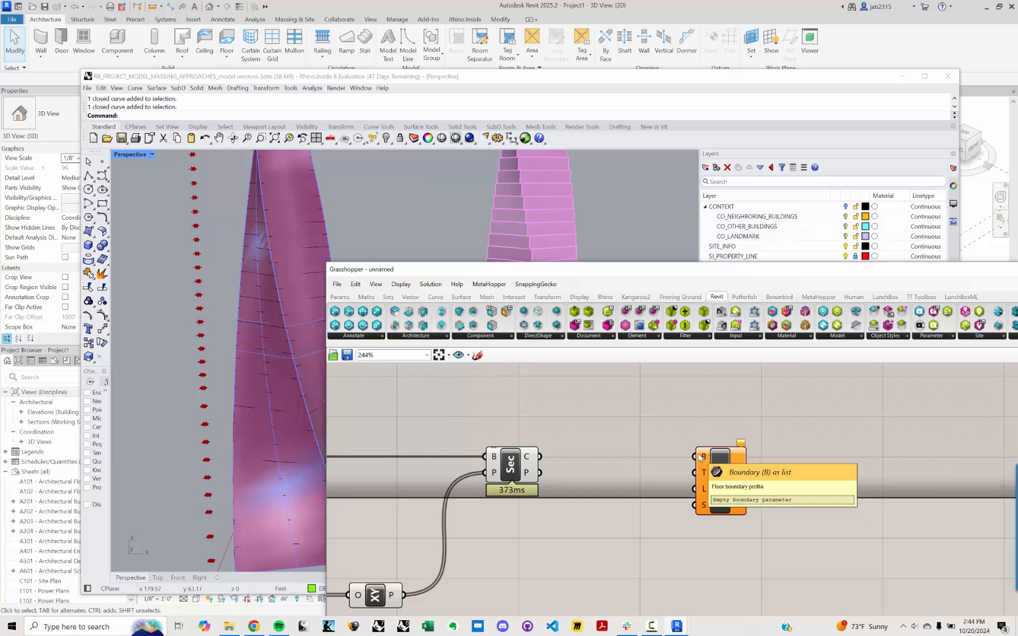
pyautogui.doubleClick(605, 456)
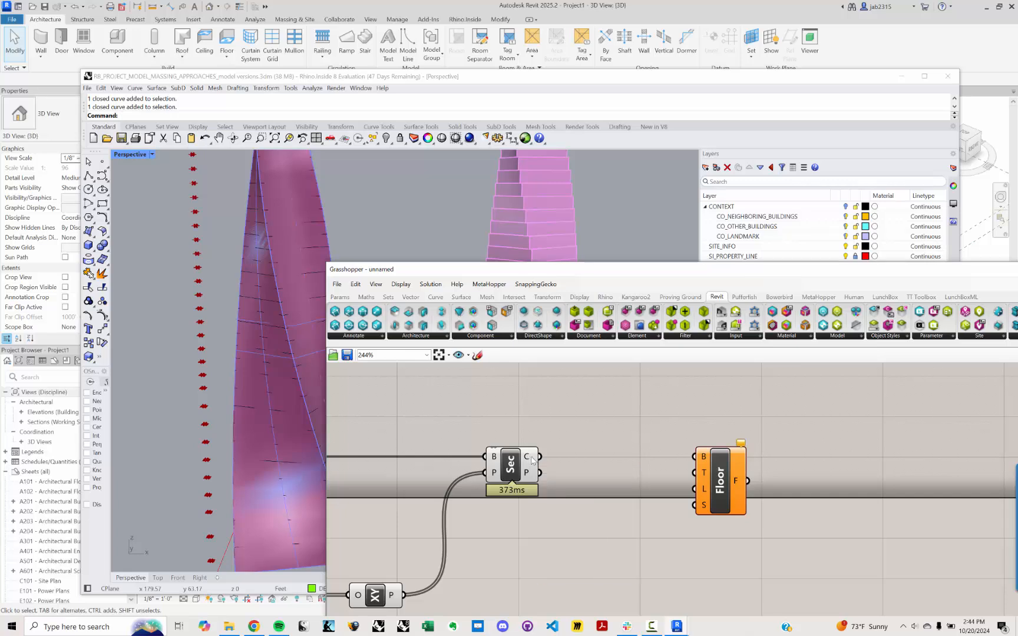
pyautogui.moveTo(539, 456); pyautogui.dragTo(701, 457)
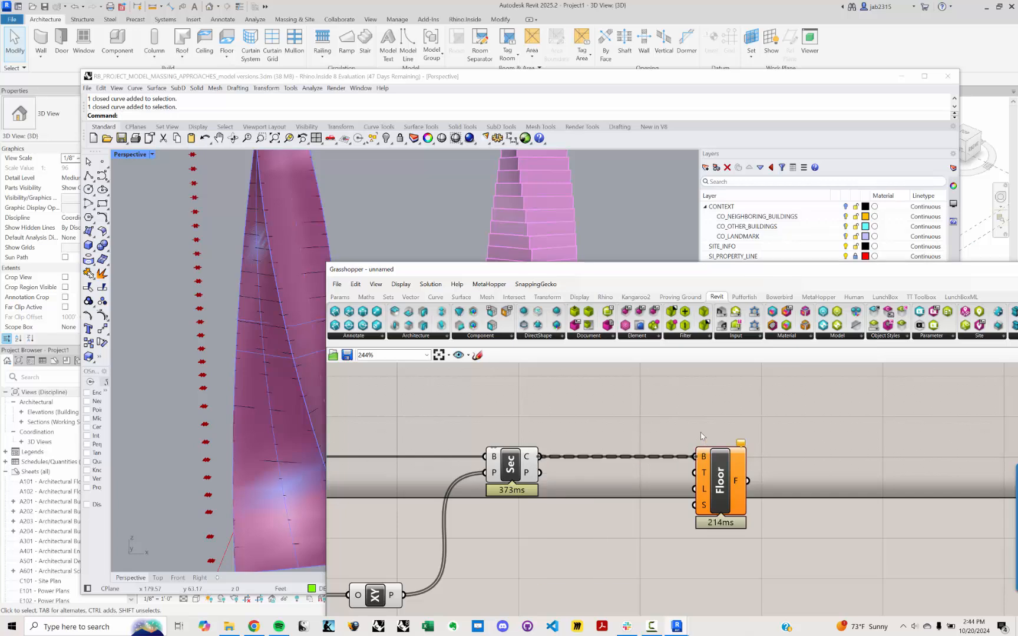
pyautogui.moveTo(708, 413); pyautogui.dragTo(662, 399, button='right')
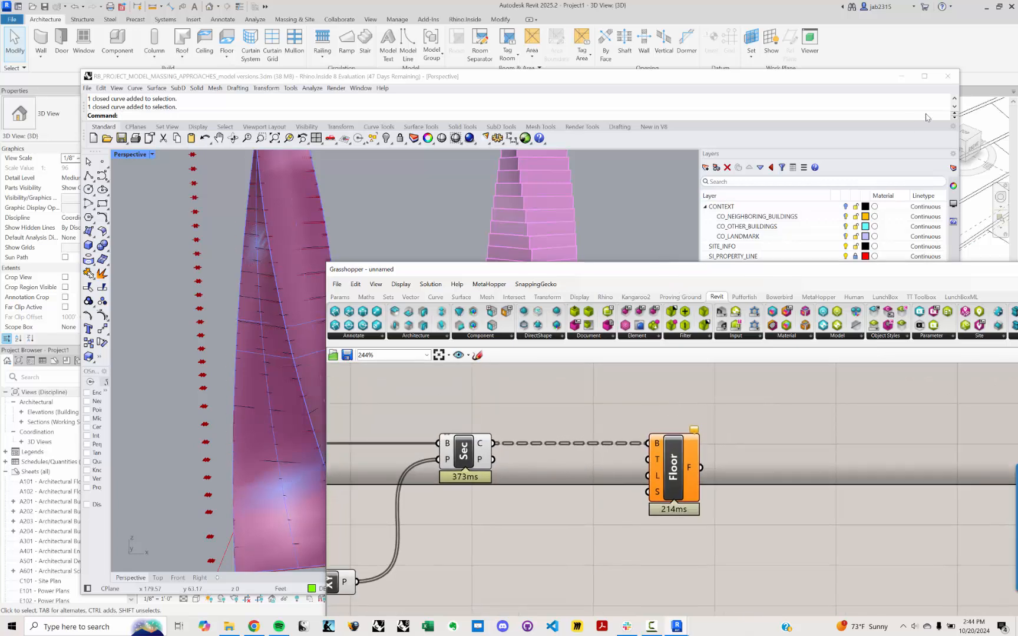
# Minimize Rhino and examine the generated floors in Revit's 3D view.
pyautogui.click(900, 76)
pyautogui.scroll(-3, 591, 267)
pyautogui.moveTo(603, 318); pyautogui.dragTo(575, 383, button='middle')
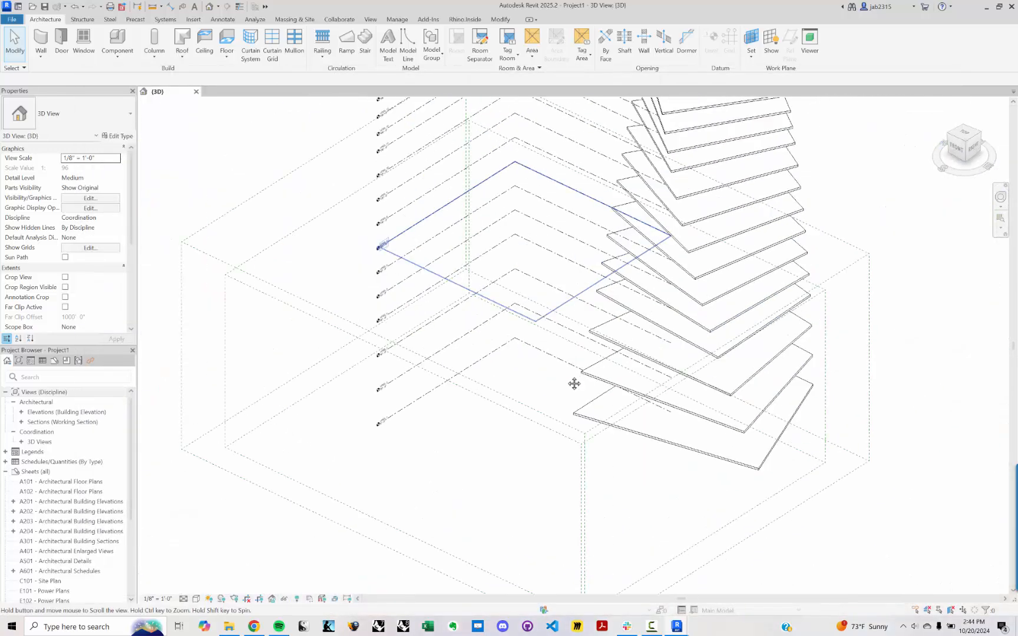
# Select the tower's topmost floor in Revit's 3D view to check its level assignment and clear the selection.
pyautogui.scroll(-5, 574, 384)
pyautogui.keyDown('shift'); pyautogui.moveTo(593, 281); pyautogui.dragTo(580, 157, button='middle'); pyautogui.keyUp('shift')
pyautogui.click(580, 155)
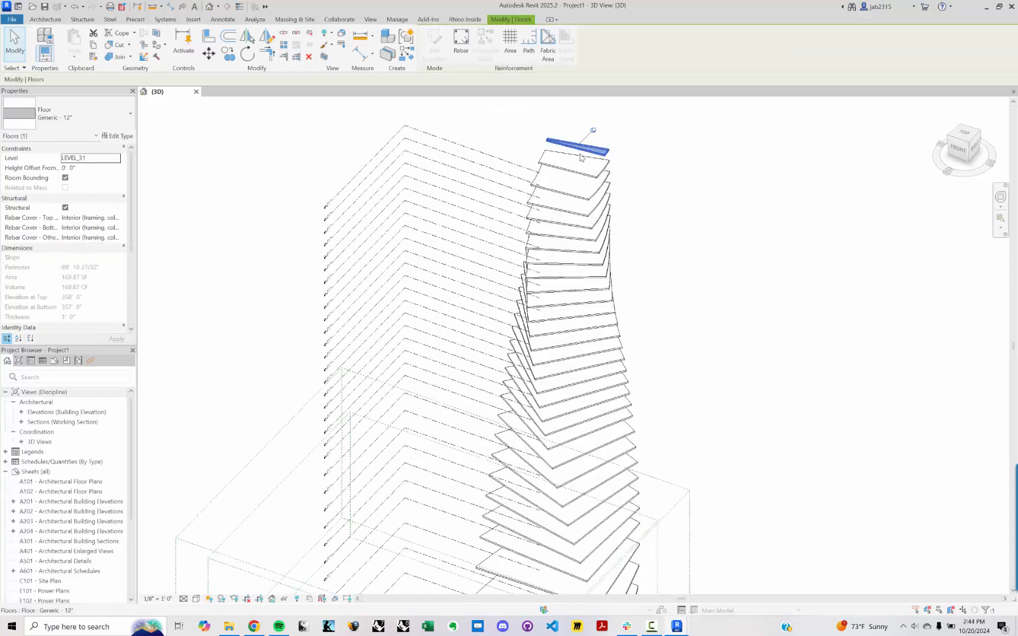
pyautogui.press('Escape')
# Switch to the Grasshopper definition and inspect the Add Floor component's Type input.
pyautogui.moveTo(677, 629)
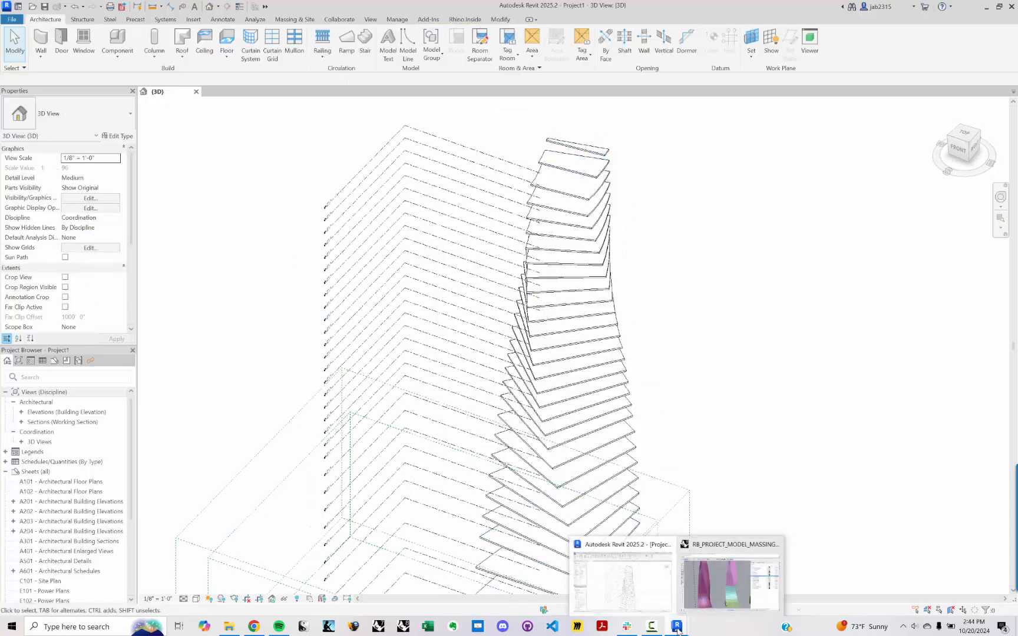
pyautogui.click(730, 580)
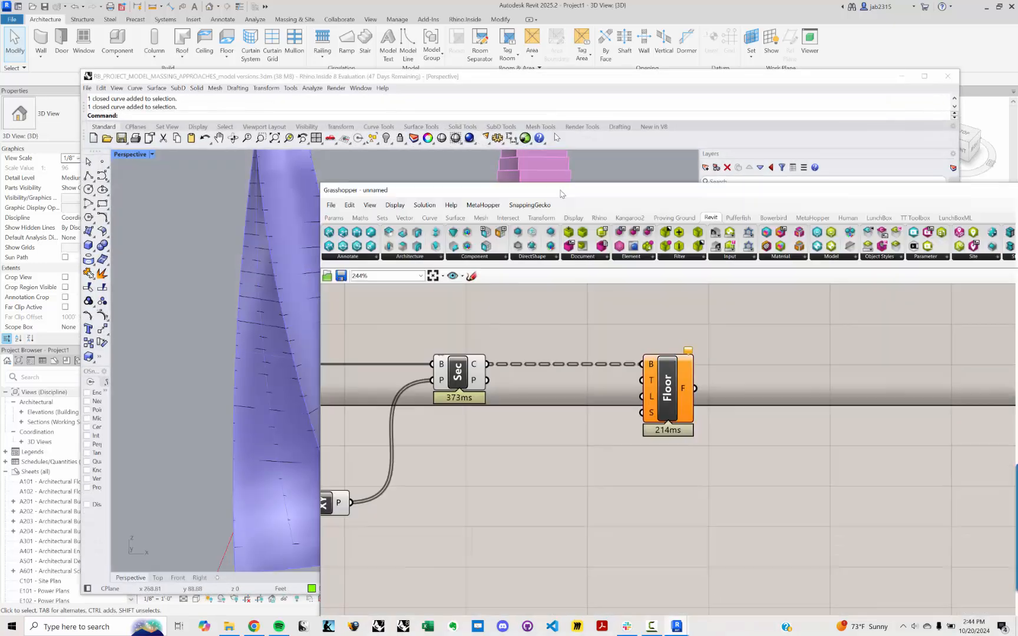
pyautogui.moveTo(561, 193); pyautogui.dragTo(551, 113)
pyautogui.moveTo(636, 295); pyautogui.dragTo(650, 342, button='right')
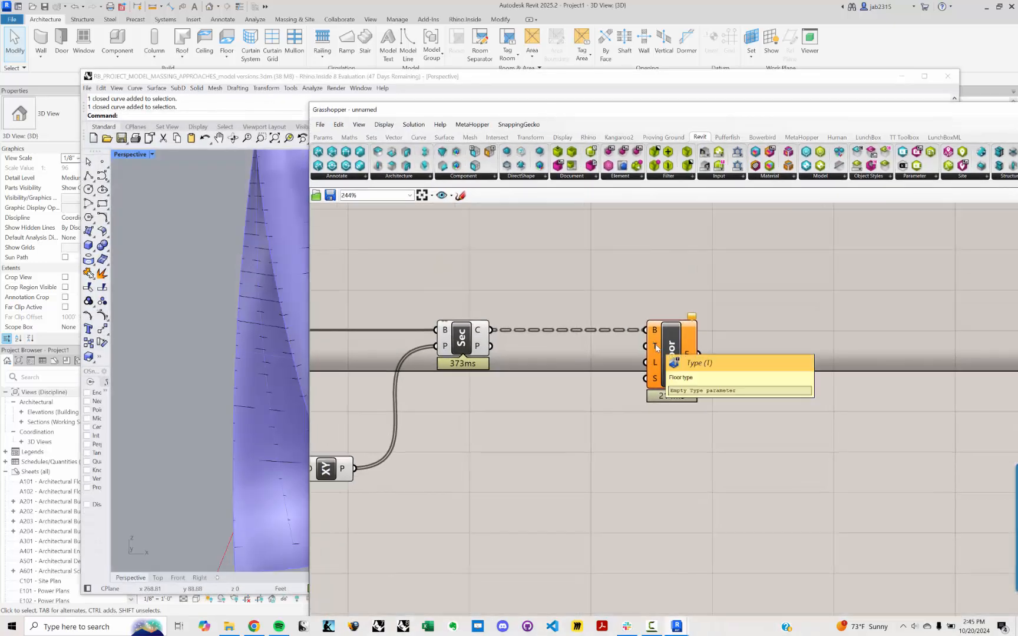
pyautogui.doubleClick(602, 380)
pyautogui.press('Escape')
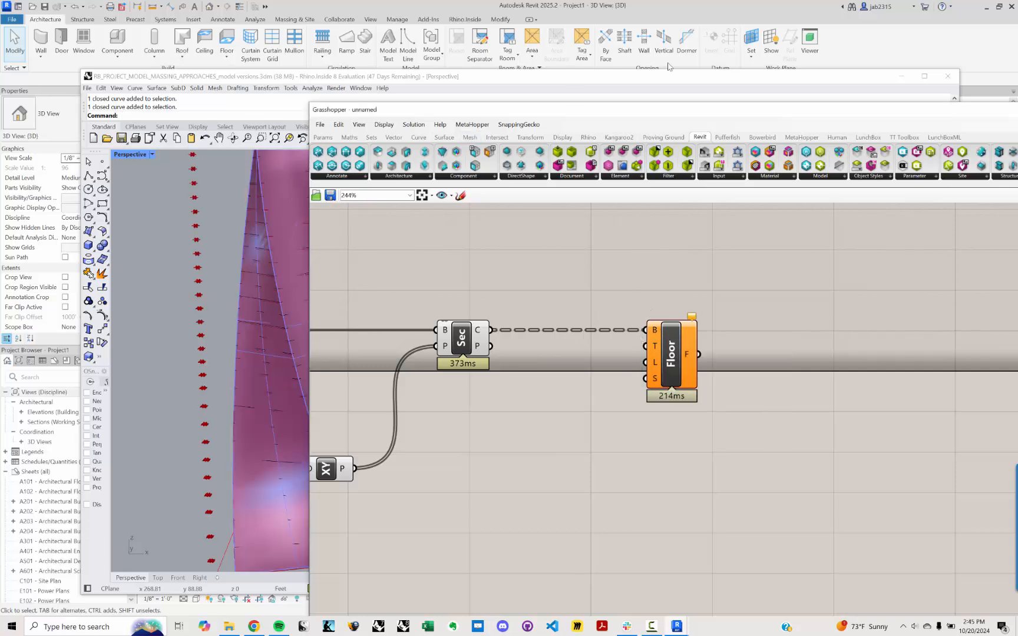
# Minimize Grasshopper and Rhino and check the Level property of an upper, a middle and a lower floor in Revit.
pyautogui.moveTo(894, 116); pyautogui.dragTo(514, 148)
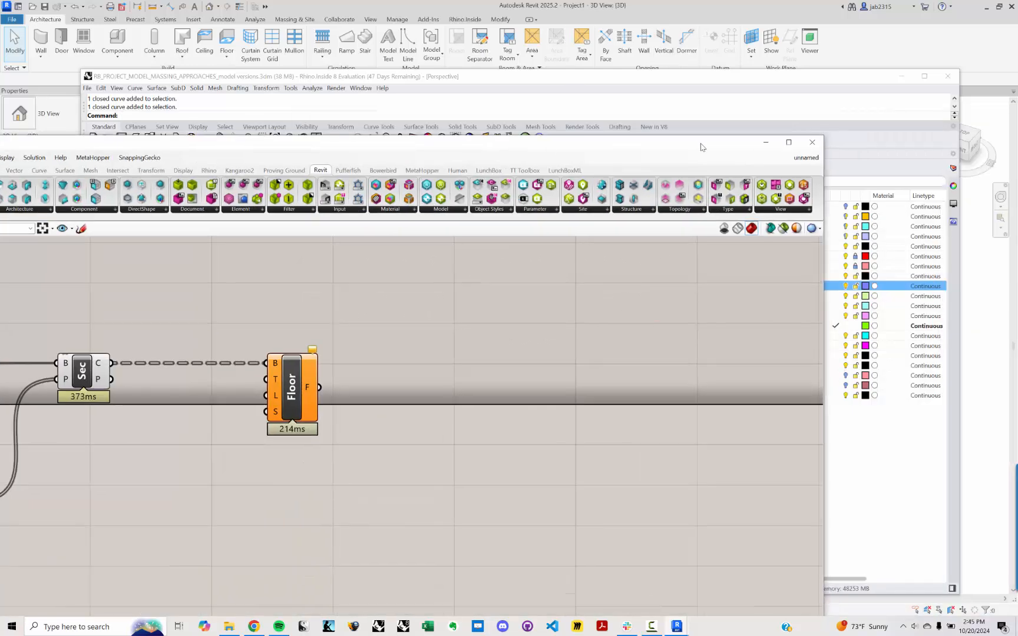
pyautogui.click(766, 144)
pyautogui.click(892, 82)
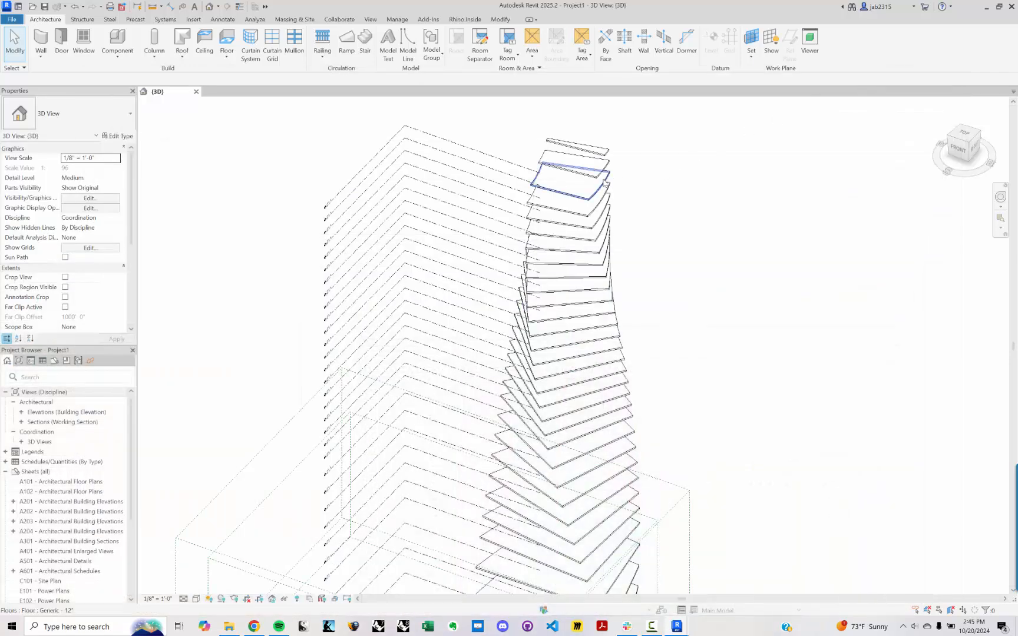
pyautogui.click(585, 194)
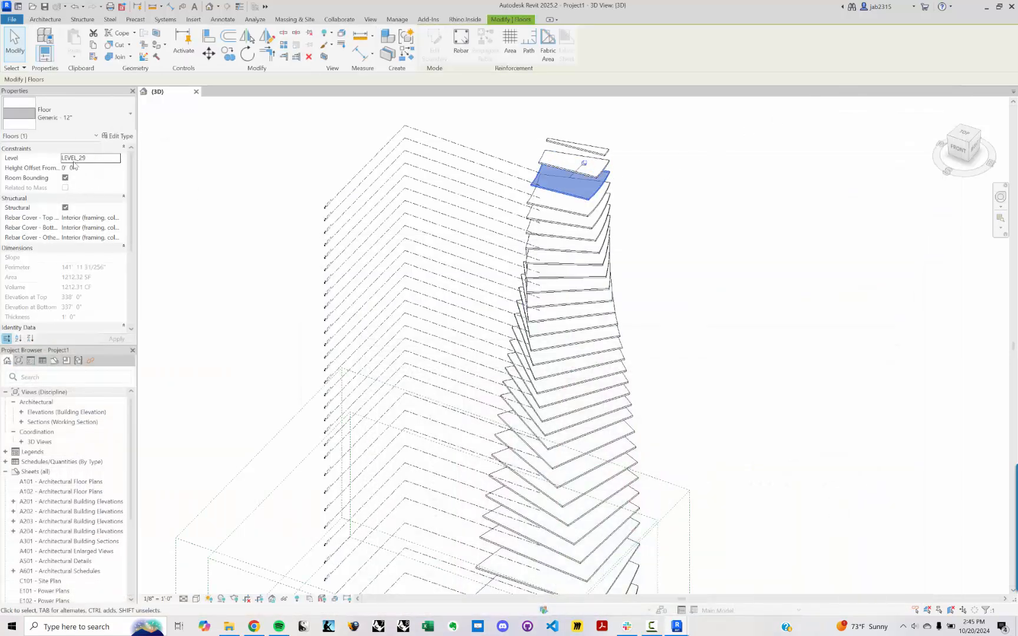
pyautogui.click(410, 257)
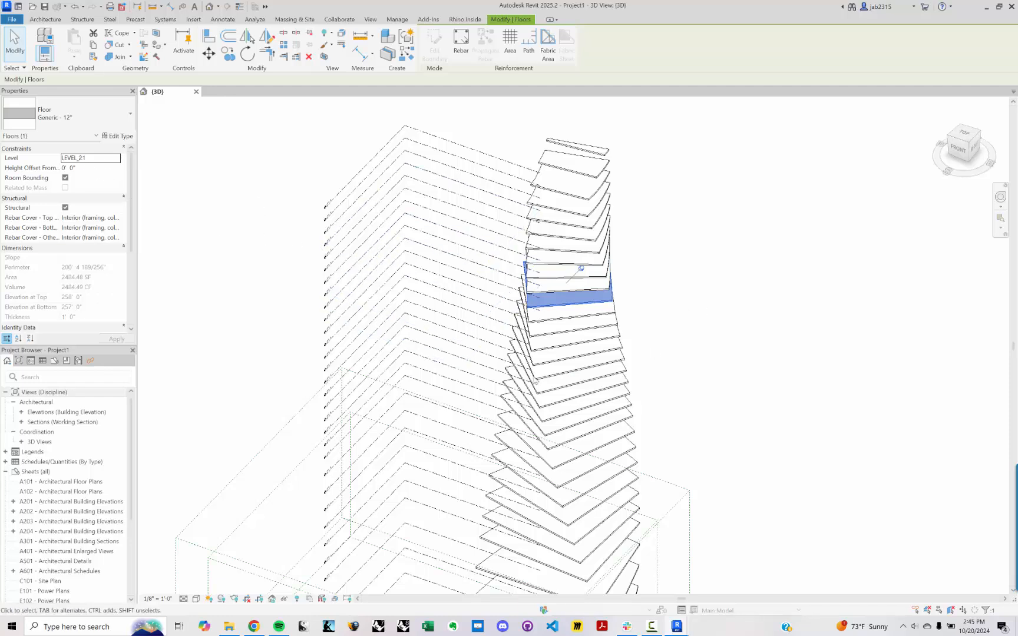
pyautogui.click(521, 388)
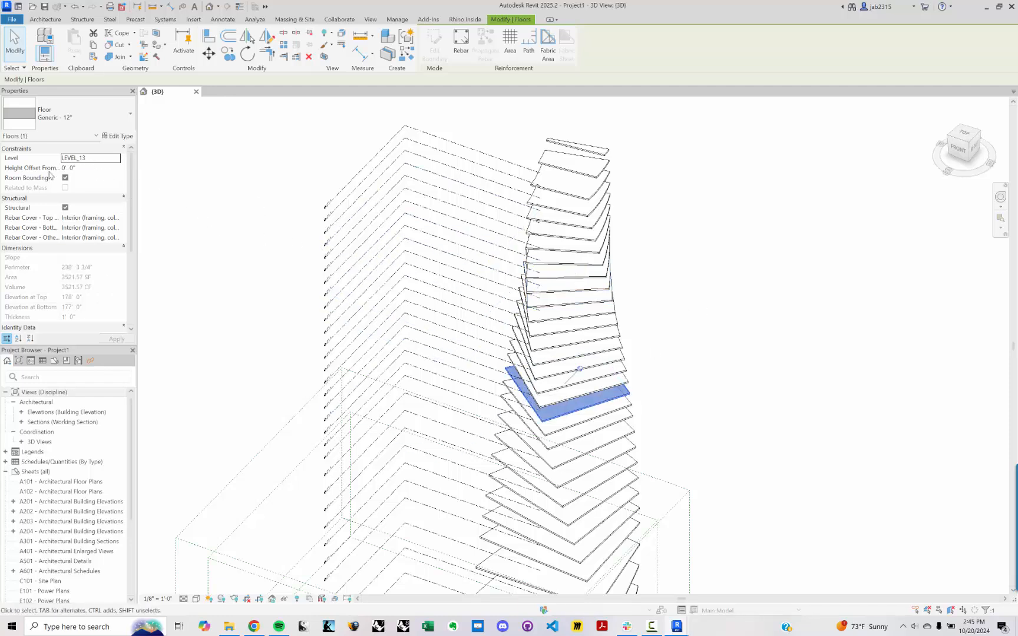
pyautogui.click(184, 207)
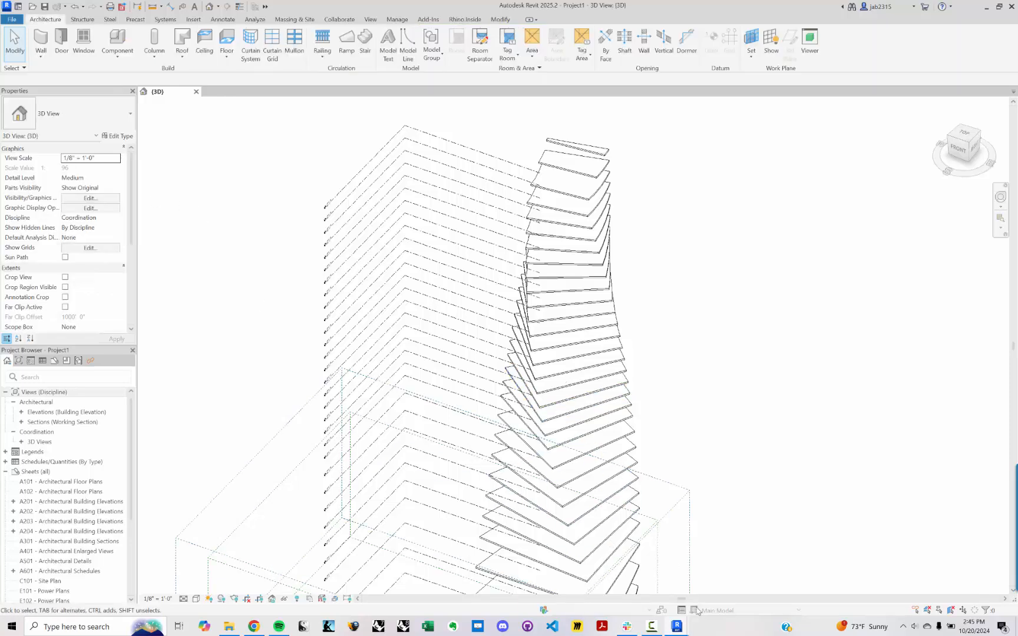
# Return to Grasshopper, move its window fully into view and inspect the Add Level component's Level output.
pyautogui.moveTo(686, 625)
pyautogui.click(727, 571)
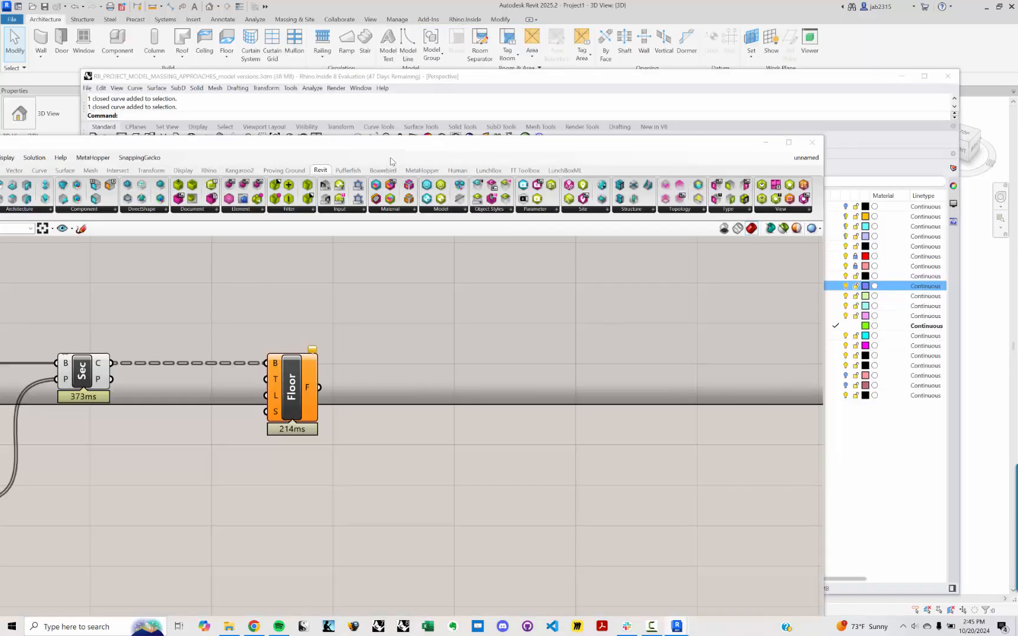
pyautogui.moveTo(387, 144); pyautogui.dragTo(572, 55)
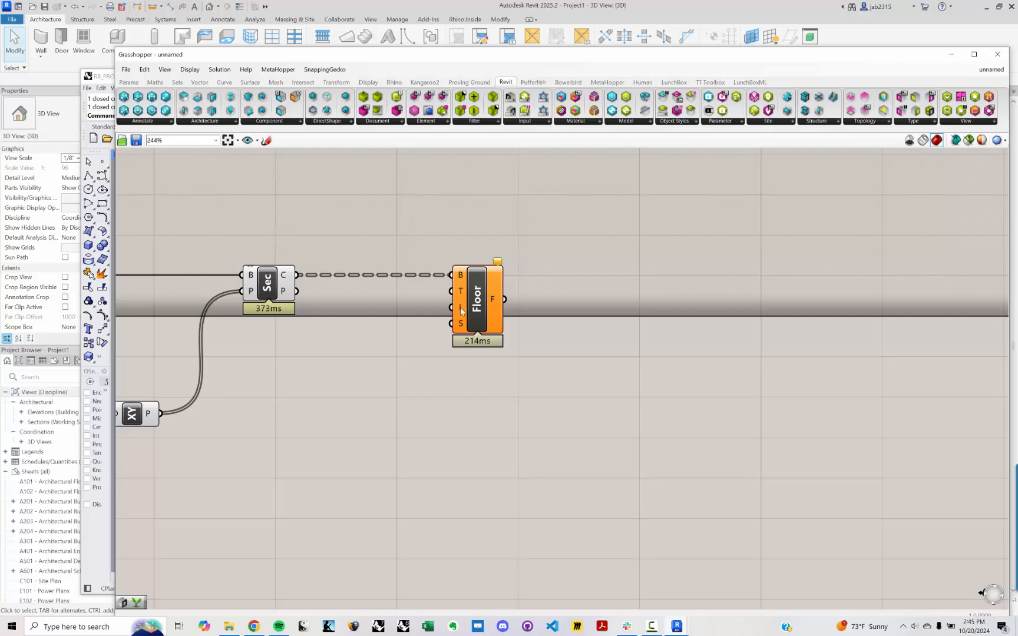
pyautogui.moveTo(461, 310)
pyautogui.moveTo(318, 398); pyautogui.dragTo(666, 381, button='right')
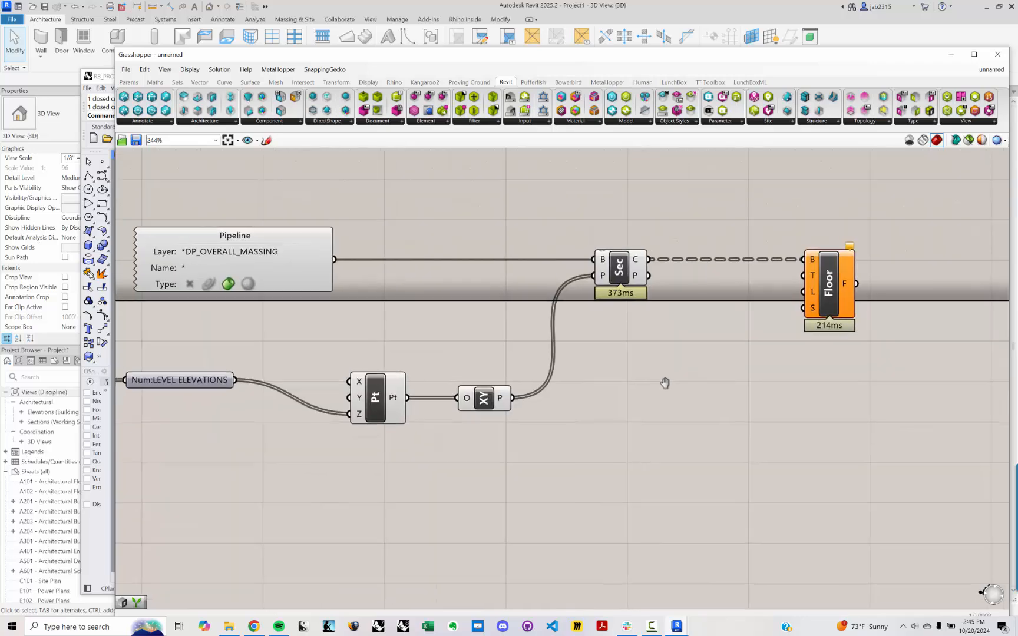
pyautogui.scroll(-2, 674, 386)
pyautogui.moveTo(501, 431); pyautogui.dragTo(519, 405, button='right')
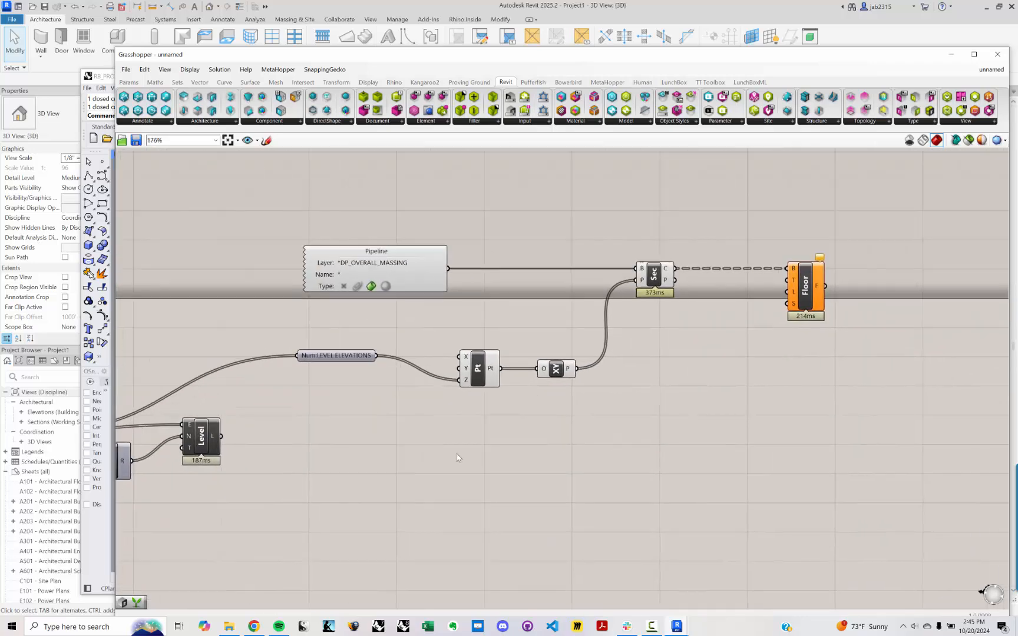
pyautogui.moveTo(439, 441); pyautogui.dragTo(553, 391, button='right')
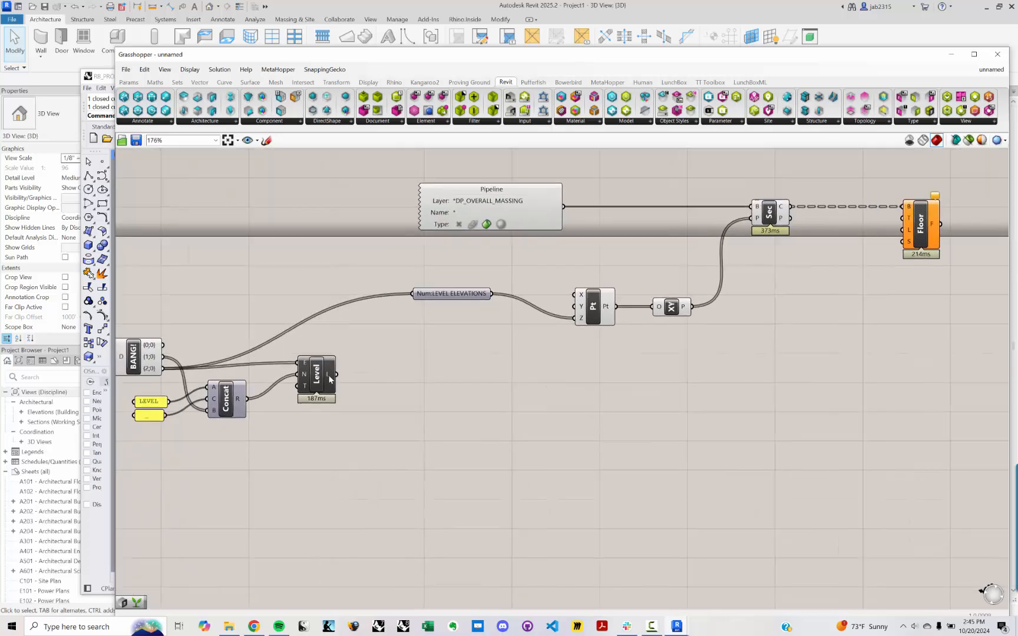
pyautogui.moveTo(329, 373)
pyautogui.moveTo(908, 209)
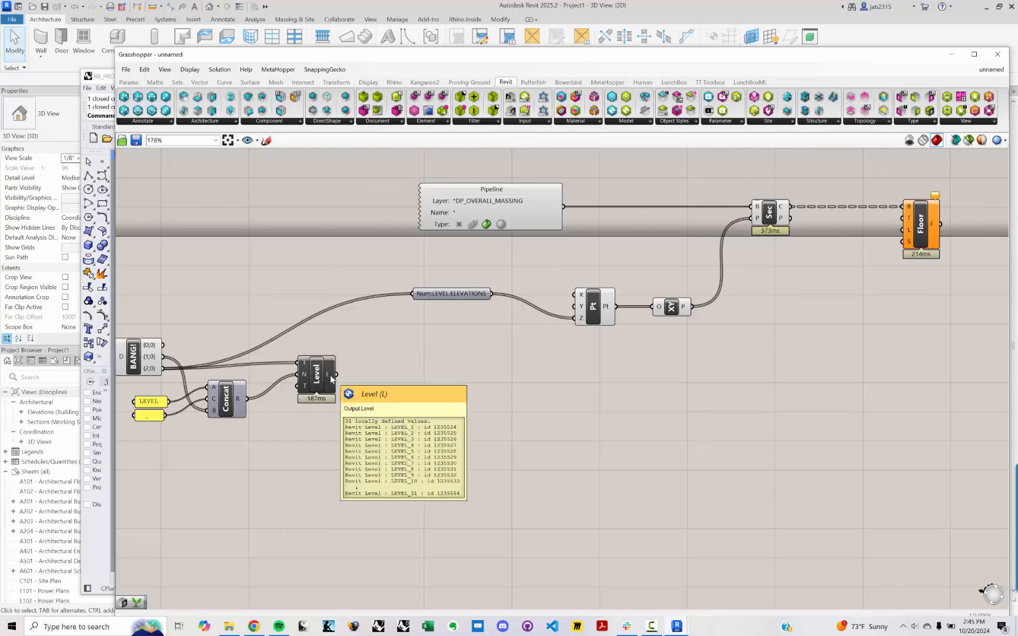
# Add a Graft Tree component and route the Add Level component's output through it into the Add Floor component's Level input.
pyautogui.doubleClick(498, 407)
pyautogui.write('graft')
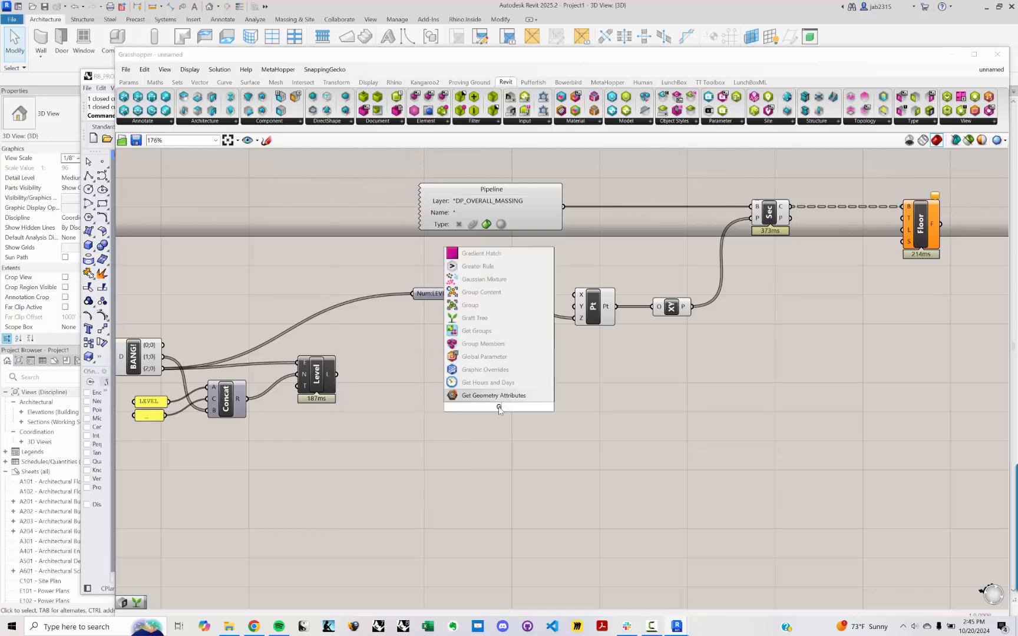
pyautogui.press('Return')
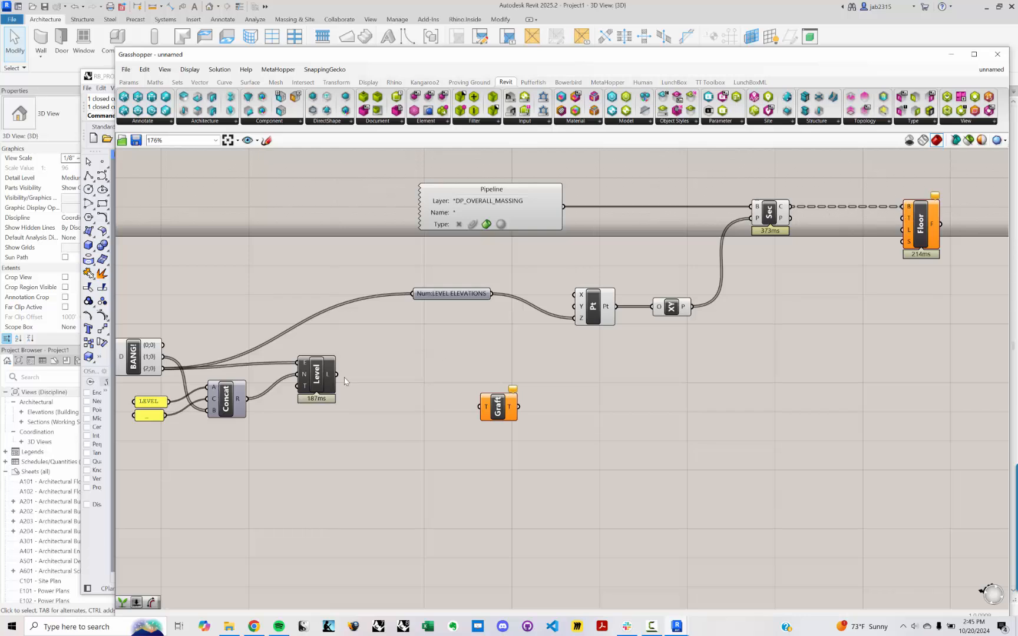
pyautogui.moveTo(336, 374); pyautogui.dragTo(903, 229)
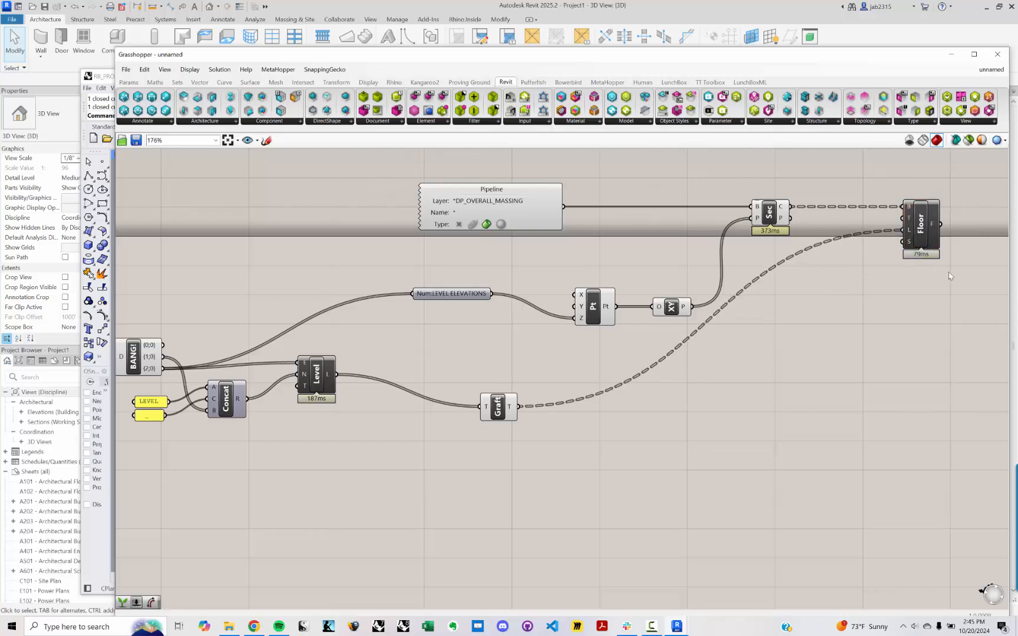
# Undo the grafted connection to the Add Floor component's Level input and redo it.
pyautogui.scroll(1, 932, 225)
pyautogui.moveTo(933, 225); pyautogui.dragTo(618, 318, button='right')
pyautogui.scroll(2, 621, 320)
pyautogui.hotkey('ctrl', 'z')
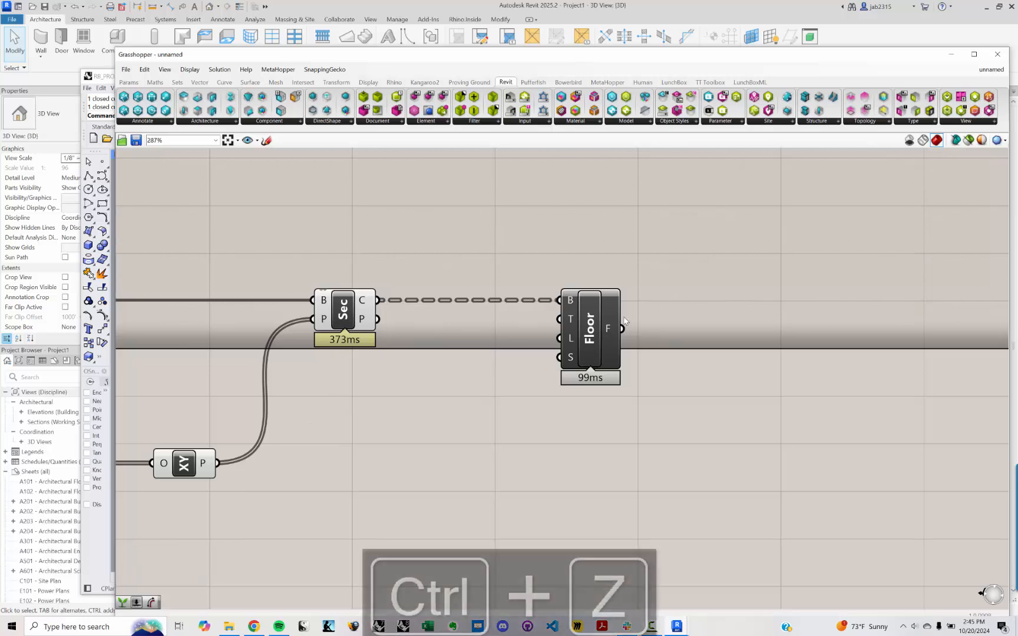
pyautogui.scroll(3, 615, 285)
pyautogui.scroll(-4, 615, 284)
pyautogui.hotkey('ctrl', 'y')
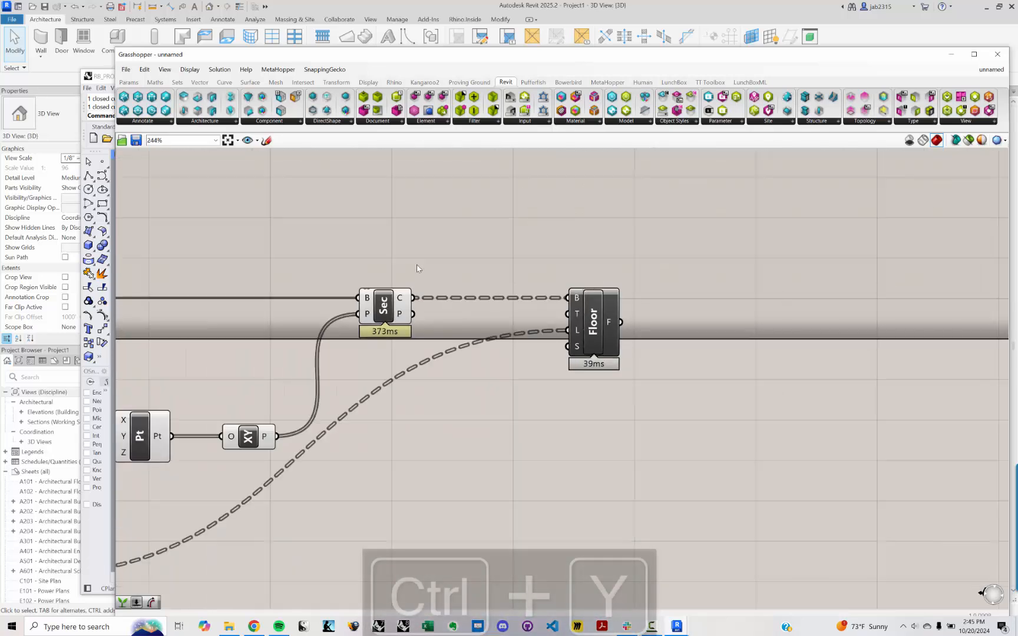
# Inspect the data tree at the Add Floor component's Level input and minimize the Grasshopper window.
pyautogui.moveTo(731, 323); pyautogui.dragTo(703, 334, button='right')
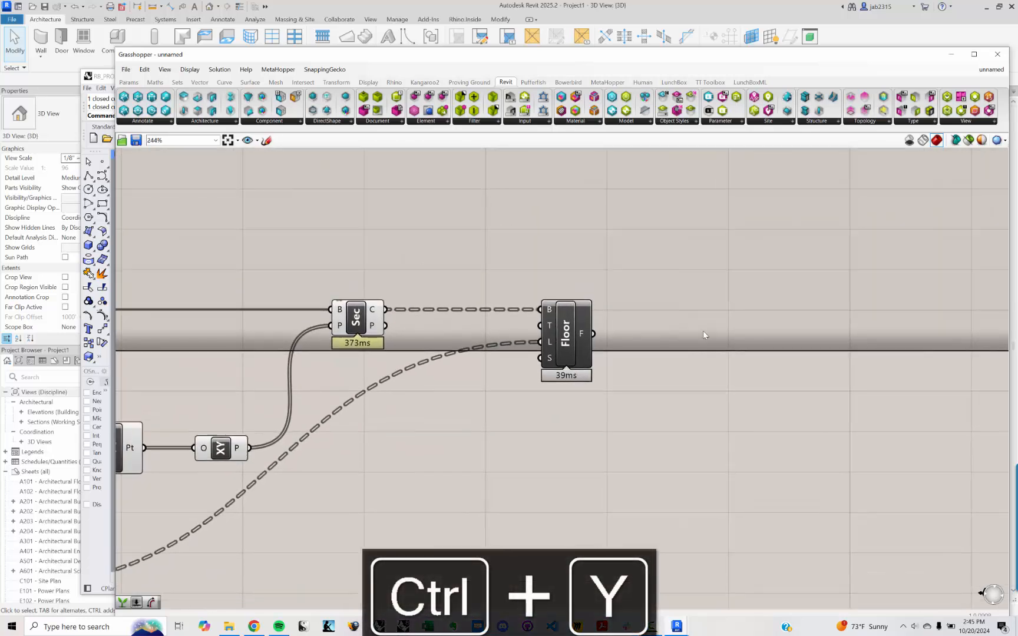
pyautogui.scroll(2, 703, 332)
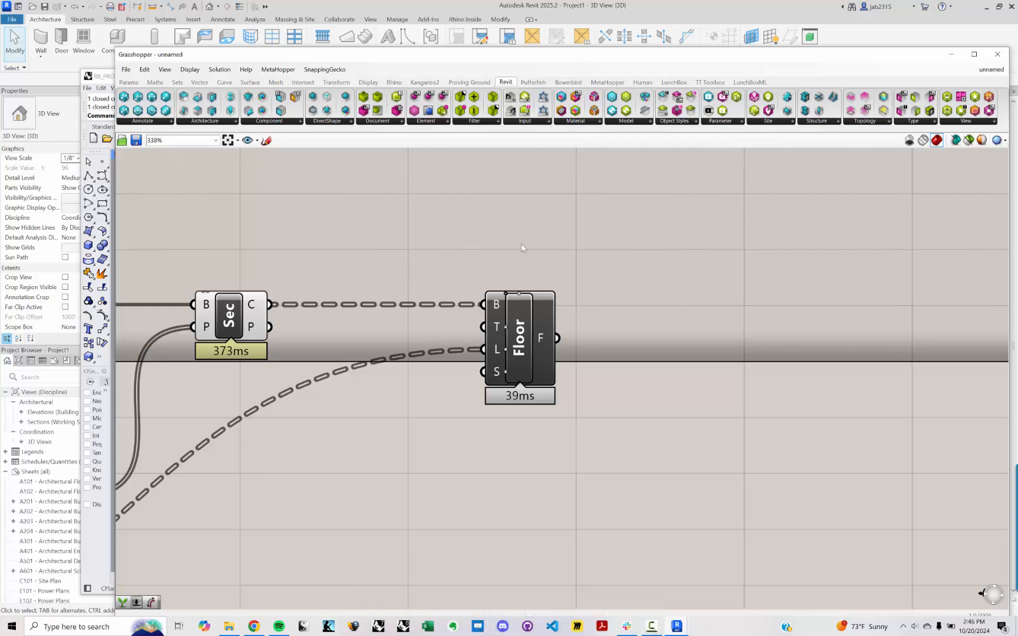
pyautogui.moveTo(354, 230); pyautogui.dragTo(424, 279, button='right')
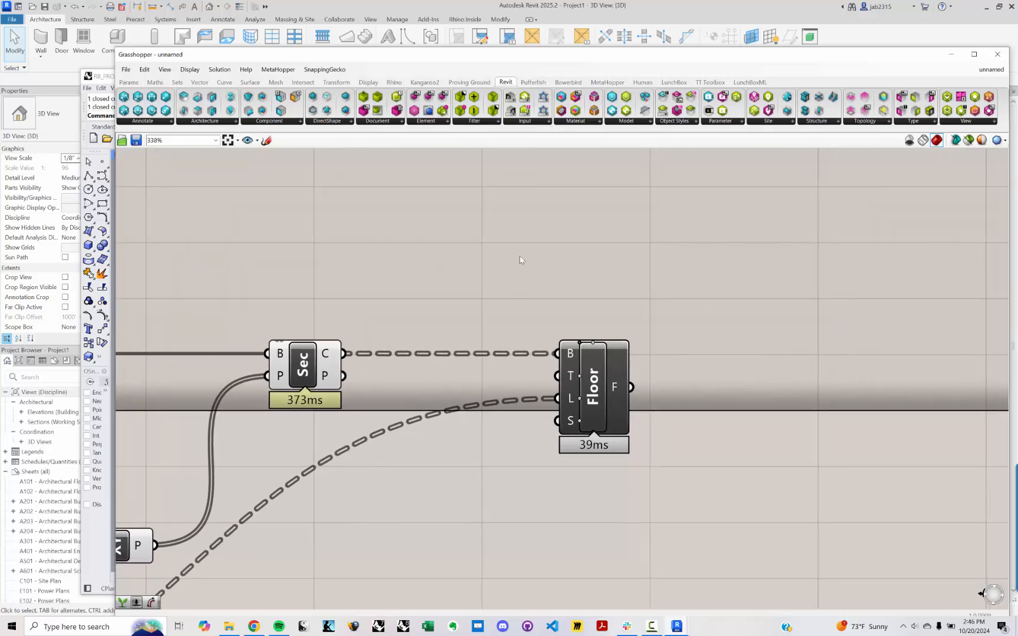
pyautogui.moveTo(569, 400)
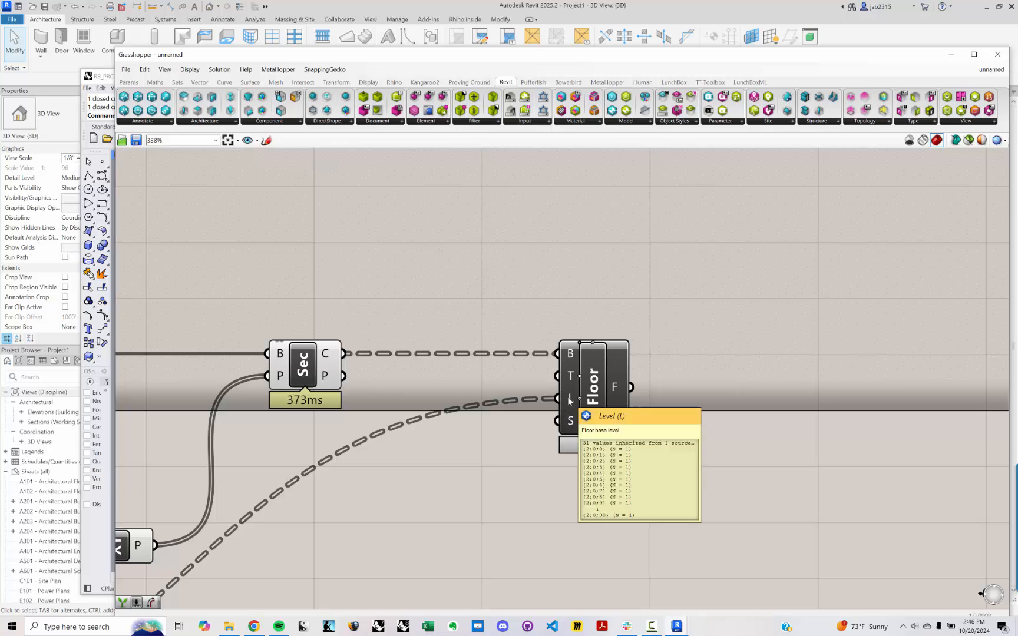
pyautogui.click(946, 55)
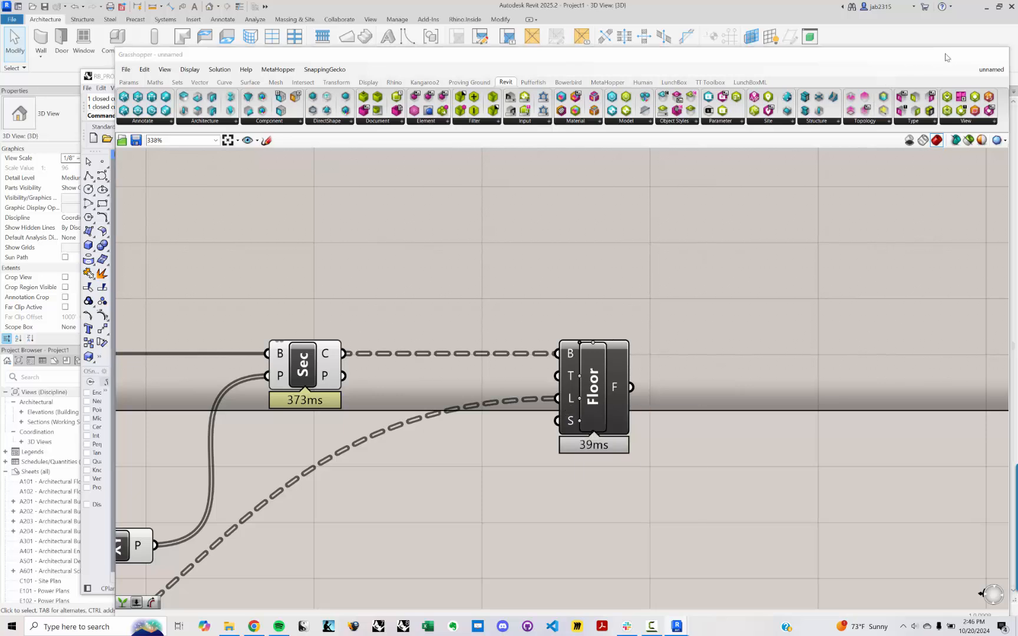
# Switch to the Revit 3D view and check the level and type properties of two generated tower floors.
pyautogui.click(899, 76)
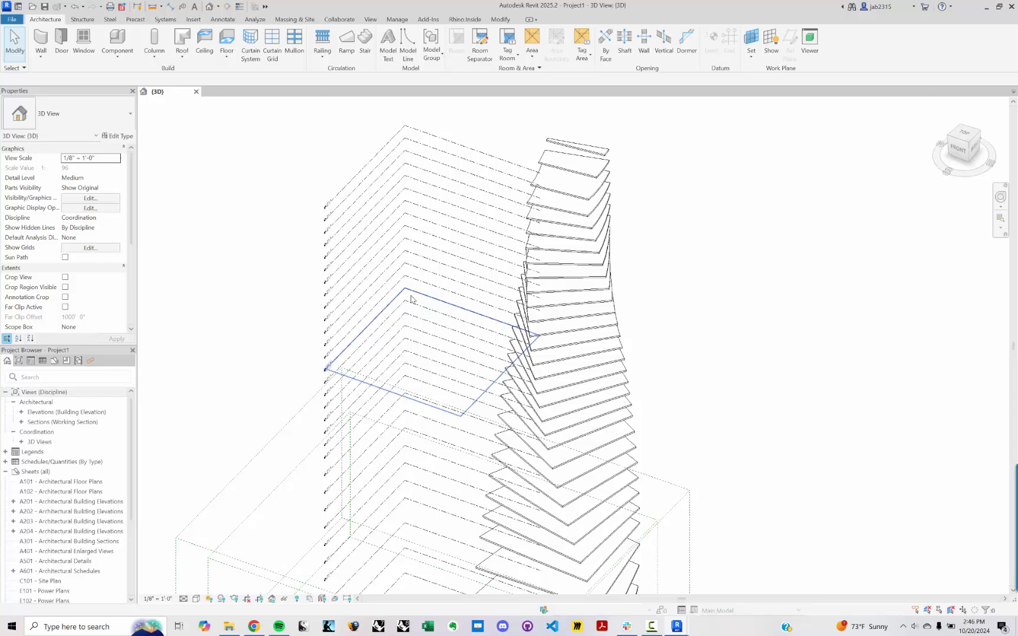
pyautogui.click(565, 297)
pyautogui.scroll(-1, 220, 211)
pyautogui.scroll(-1, 222, 236)
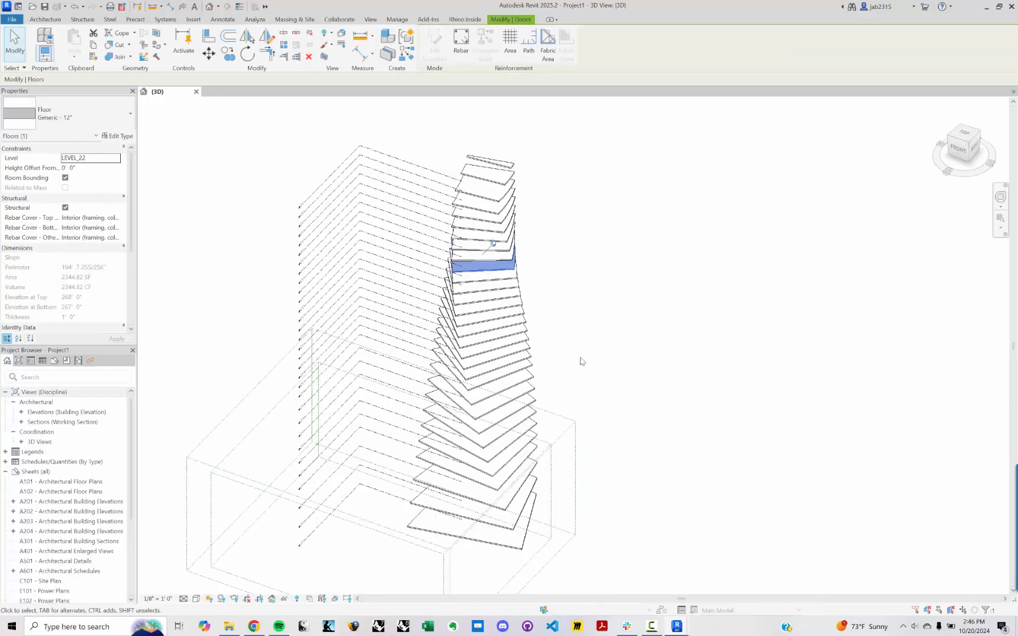
pyautogui.click(510, 362)
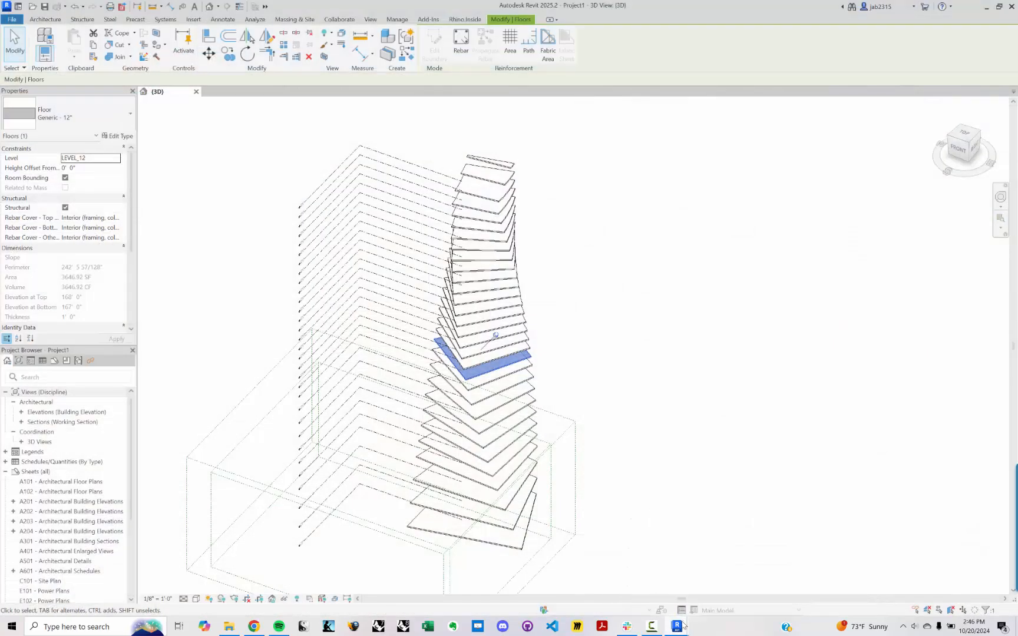
# Switch back to Grasshopper and add a Revit Type parameter near the Floor component.
pyautogui.moveTo(677, 625)
pyautogui.click(732, 583)
pyautogui.scroll(-3, 437, 287)
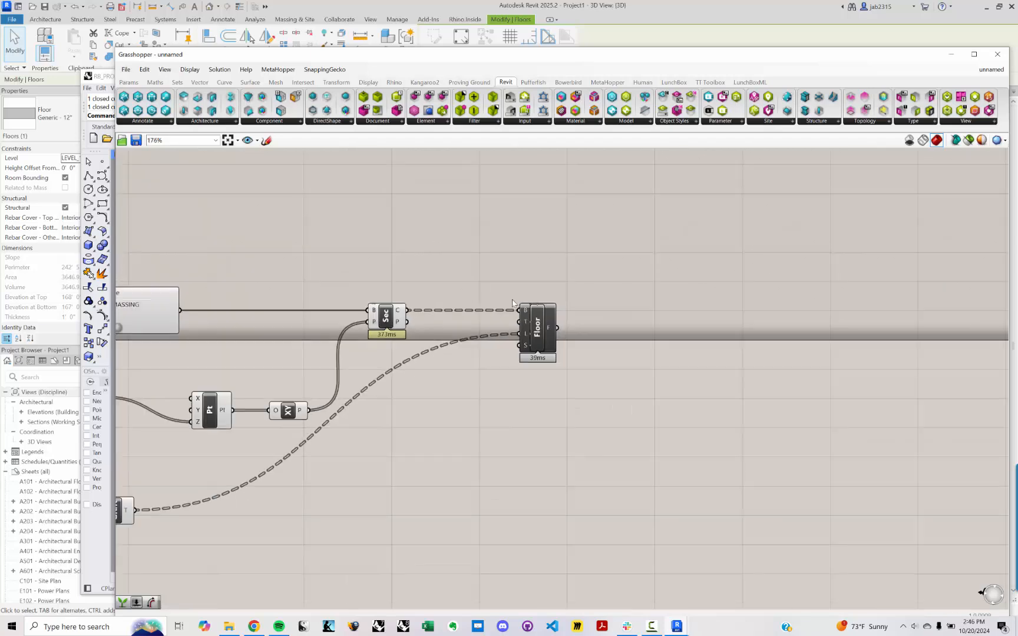
pyautogui.scroll(1, 533, 330)
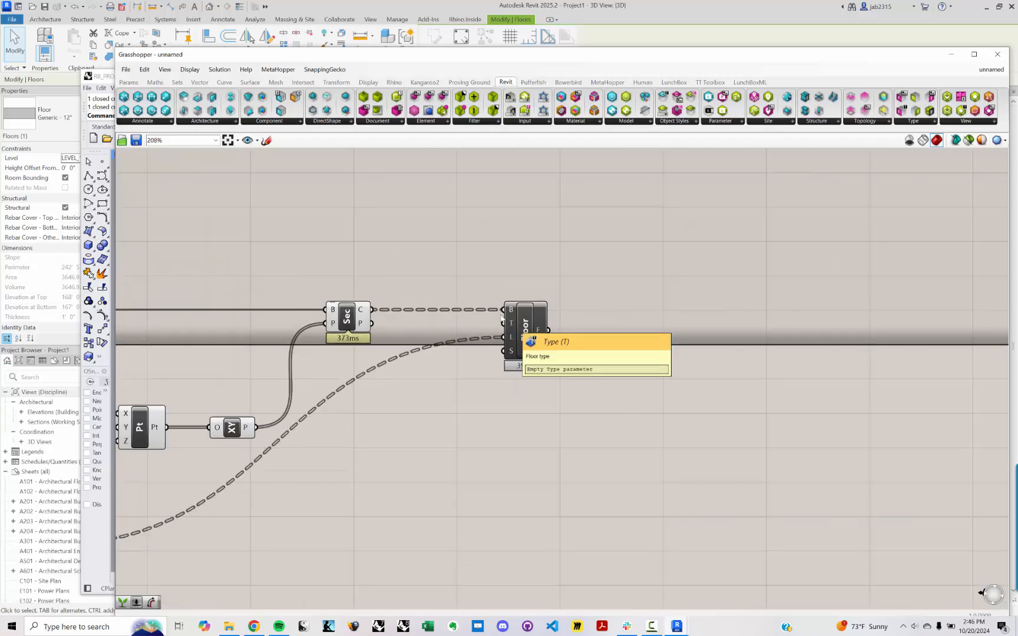
pyautogui.doubleClick(449, 279)
pyautogui.write('TYPE')
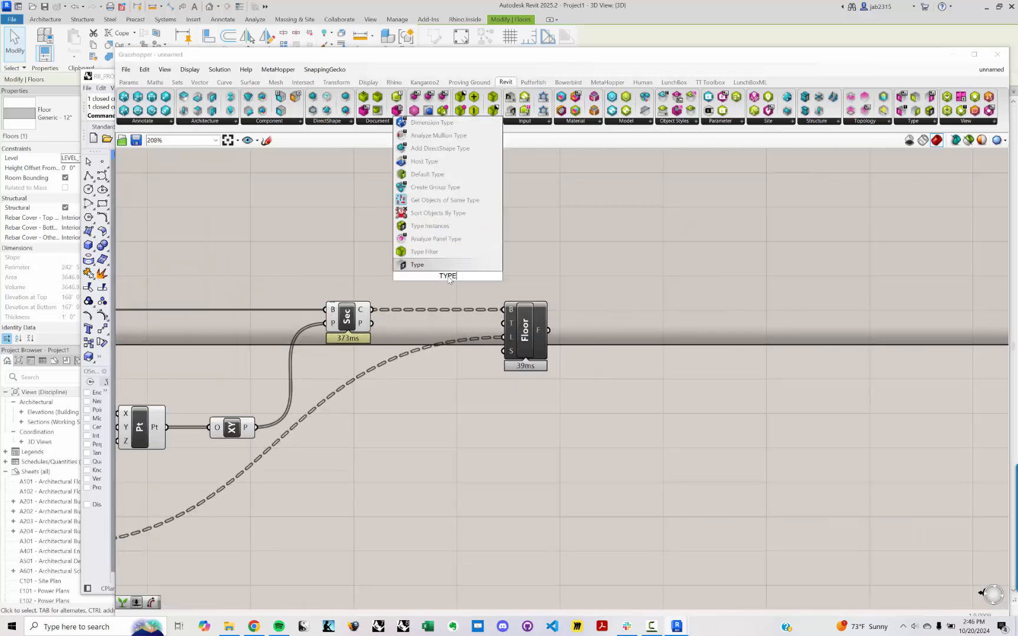
pyautogui.press('Return')
# Assign the Concrete 10" type from the Model category Floors to the Type parameter and wire it into the Floor component's type input.
pyautogui.scroll(2, 444, 274)
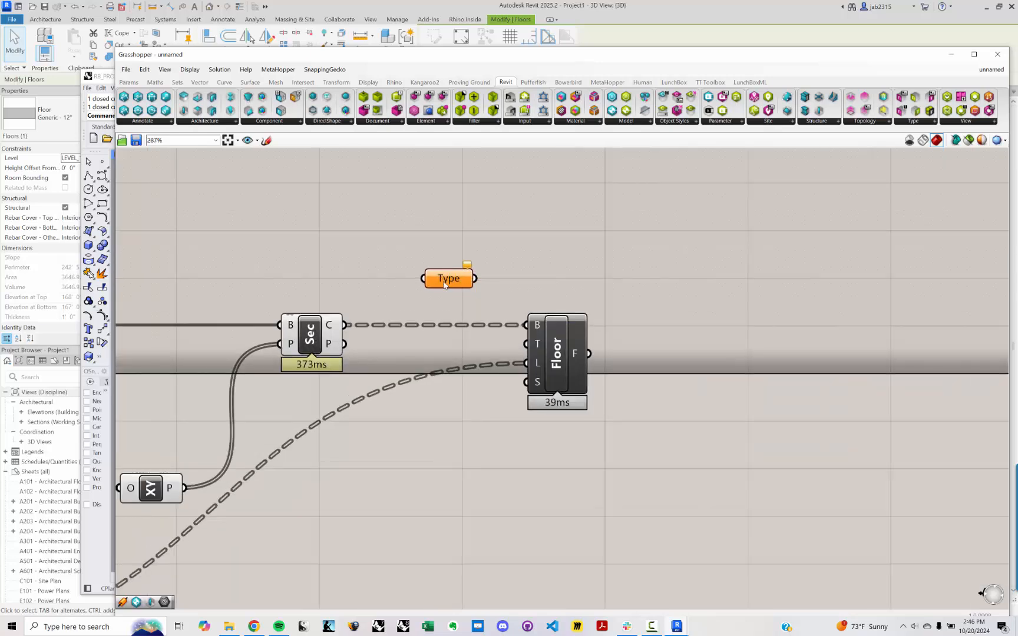
pyautogui.rightClick(445, 281)
pyautogui.click(489, 427)
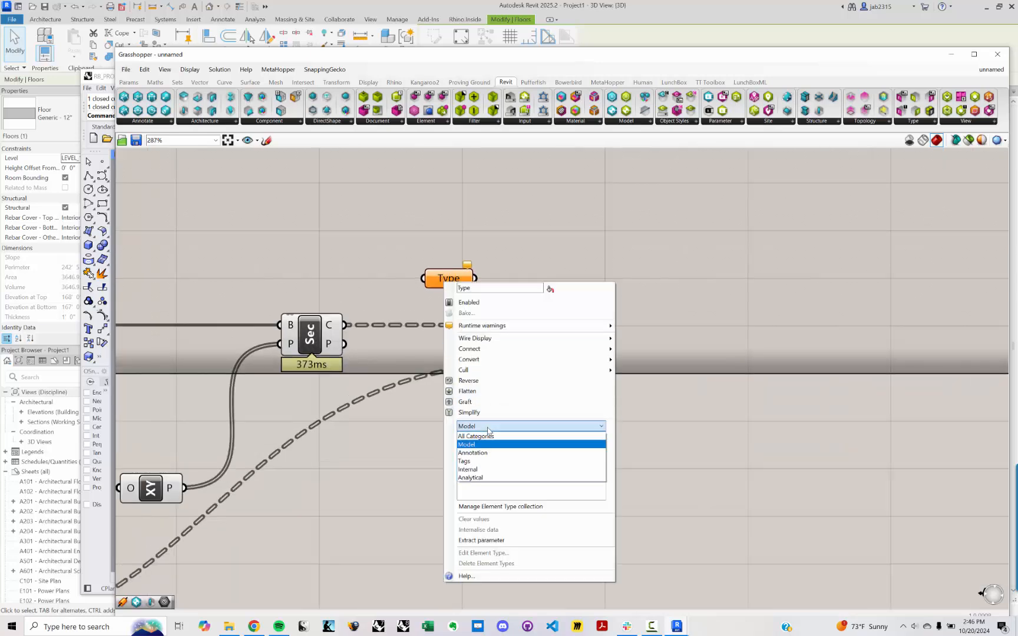
pyautogui.click(488, 429)
pyautogui.click(488, 439)
pyautogui.scroll(-5, 492, 500)
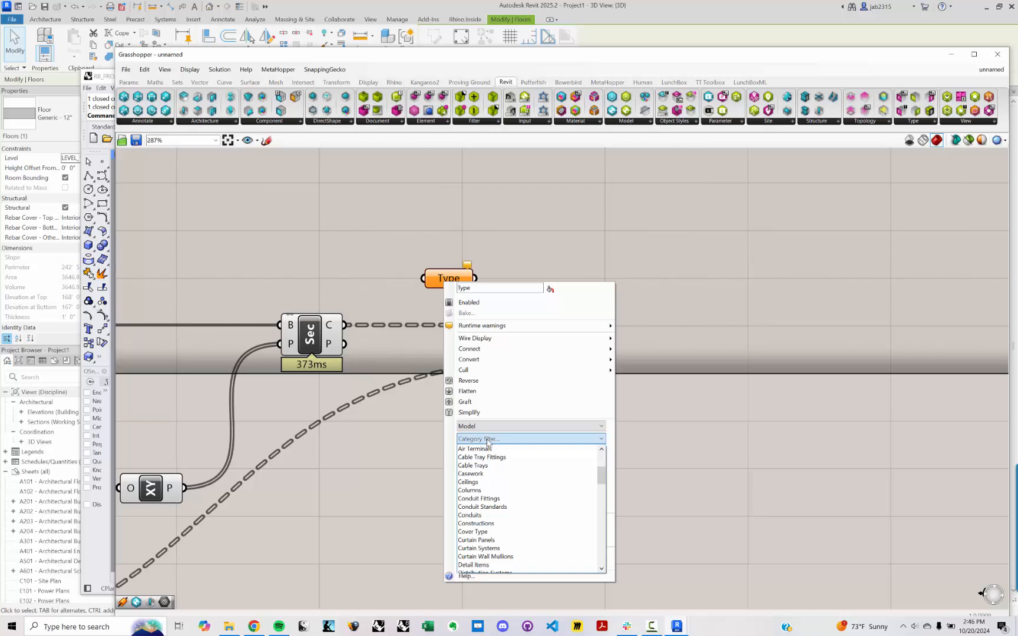
pyautogui.click(495, 554)
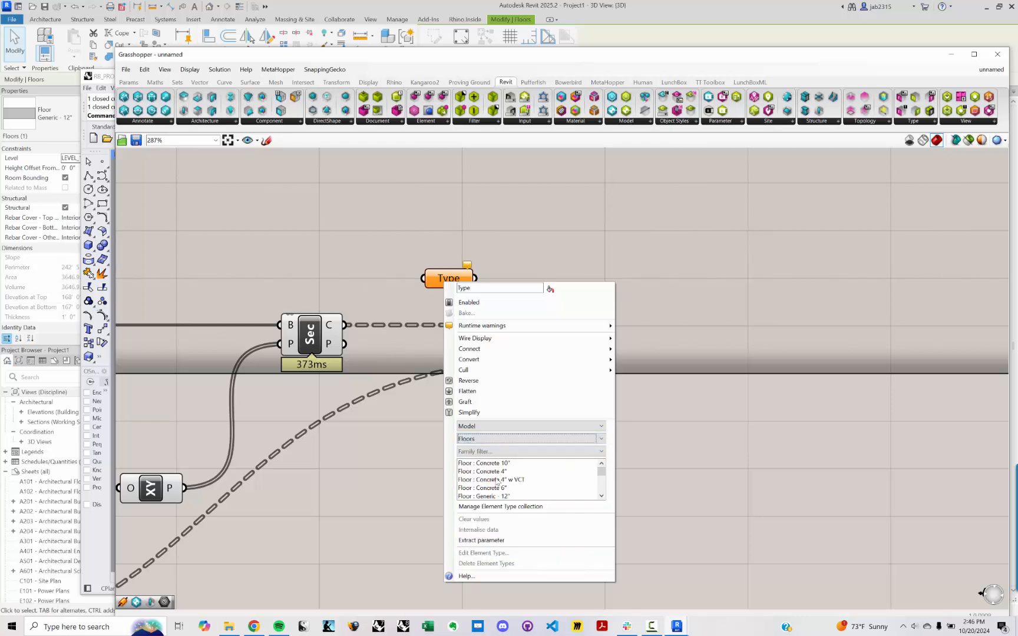
pyautogui.click(494, 454)
pyautogui.click(495, 455)
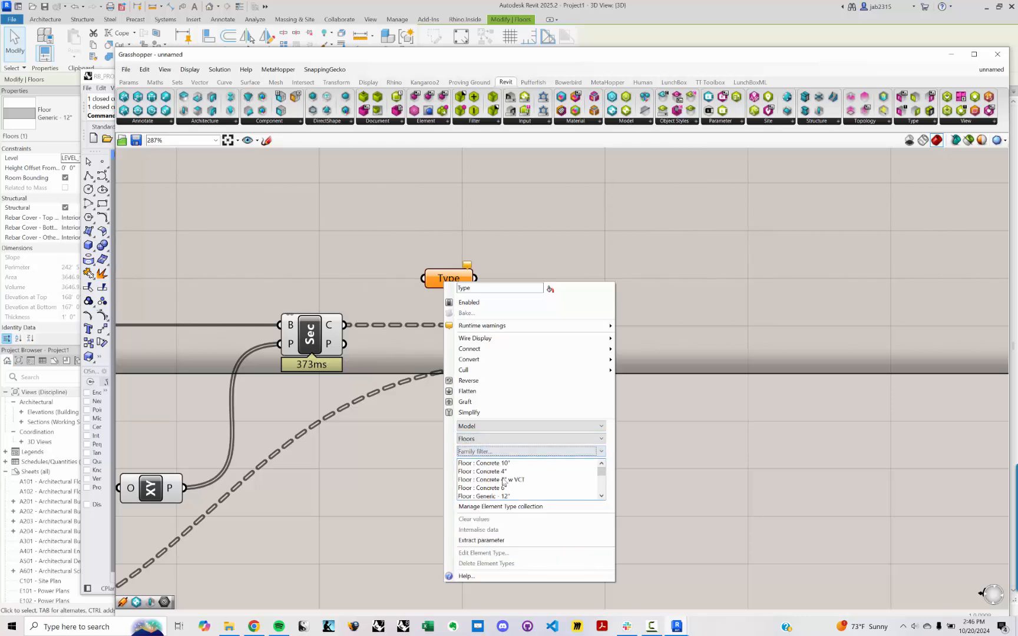
pyautogui.moveTo(600, 474); pyautogui.dragTo(613, 449)
pyautogui.click(640, 456)
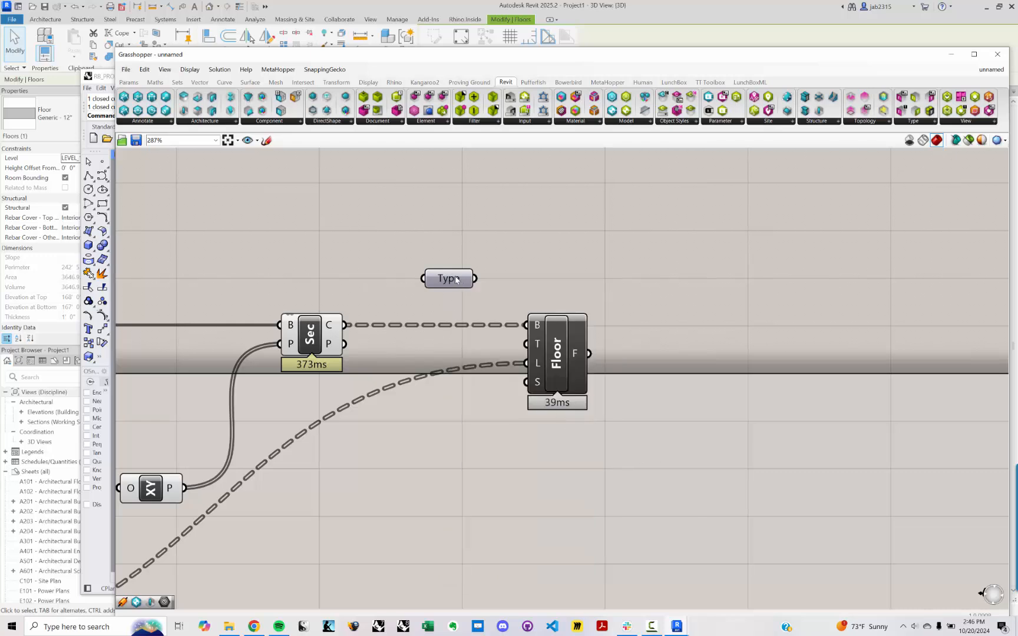
pyautogui.moveTo(456, 279)
pyautogui.moveTo(457, 279); pyautogui.dragTo(534, 344)
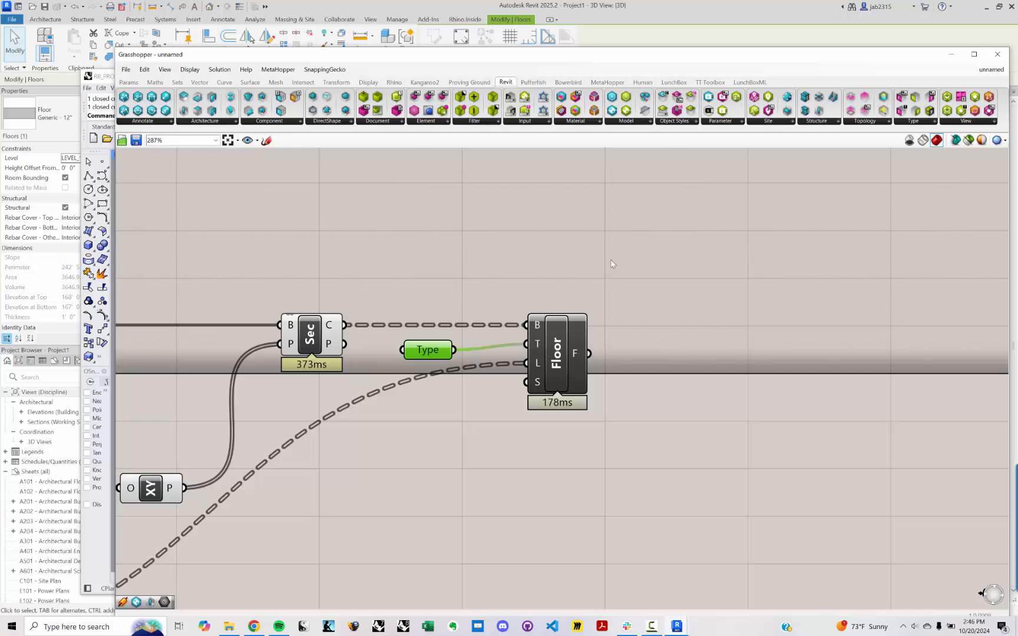
# Return to the Revit 3D view and check the type of a floor near the tower's top against the available floor types.
pyautogui.click(951, 54)
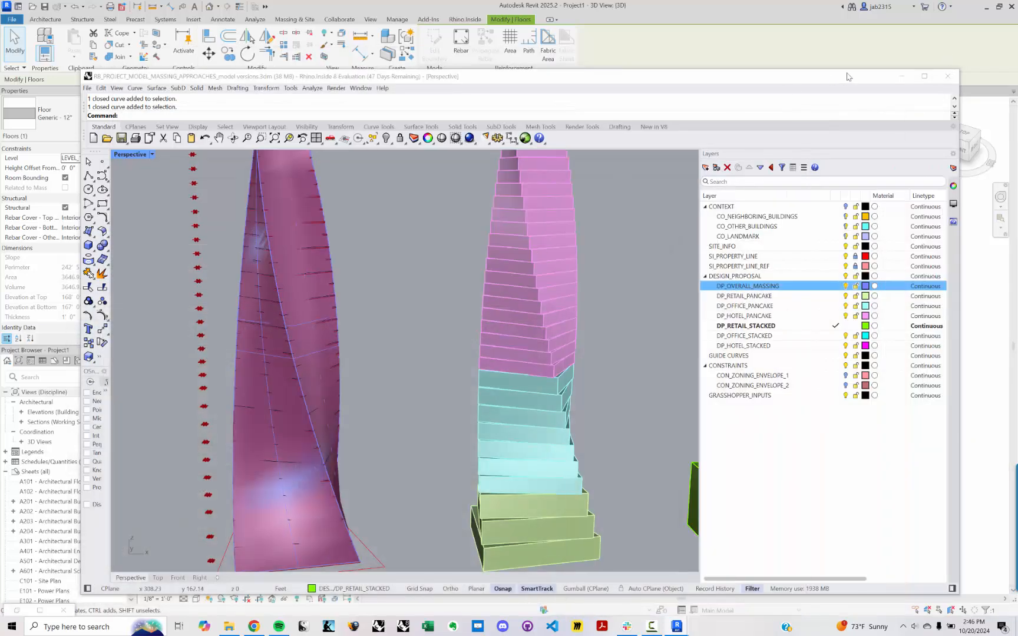
pyautogui.click(901, 76)
pyautogui.scroll(3, 547, 226)
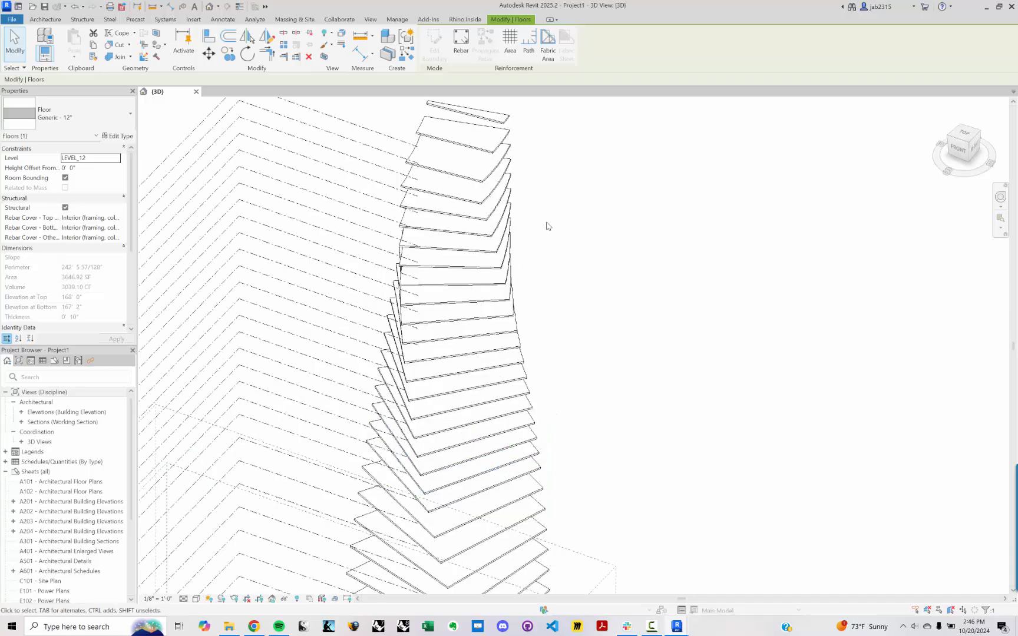
pyautogui.click(546, 225)
pyautogui.scroll(4, 458, 165)
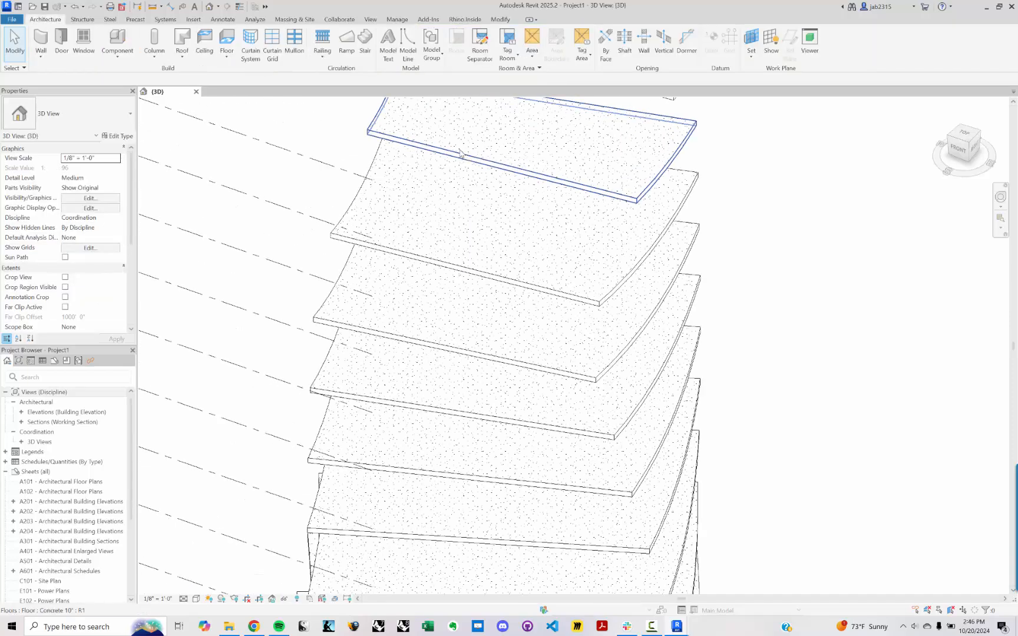
pyautogui.click(459, 154)
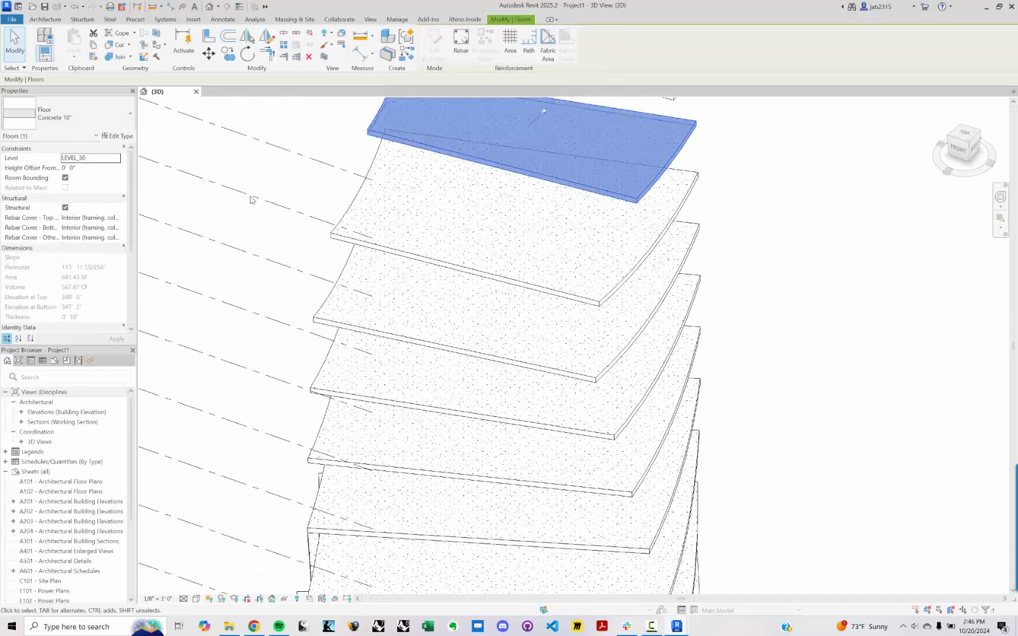
pyautogui.click(82, 107)
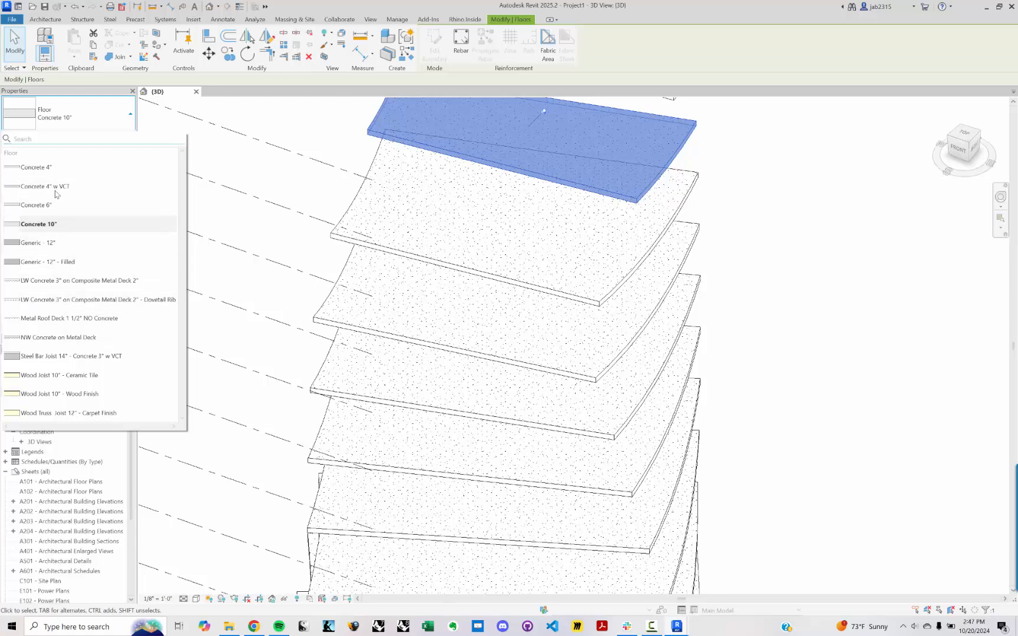
pyautogui.click(302, 180)
# Examine the stack of floor slabs and levels of the tower from several angles in the 3D view.
pyautogui.scroll(-5, 312, 201)
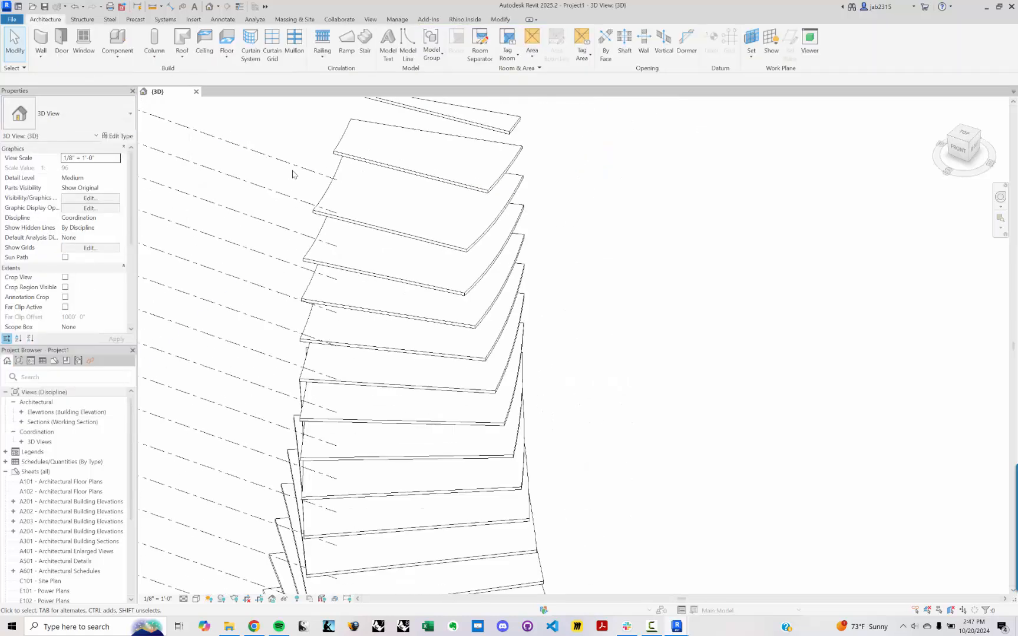
pyautogui.scroll(5, 298, 269)
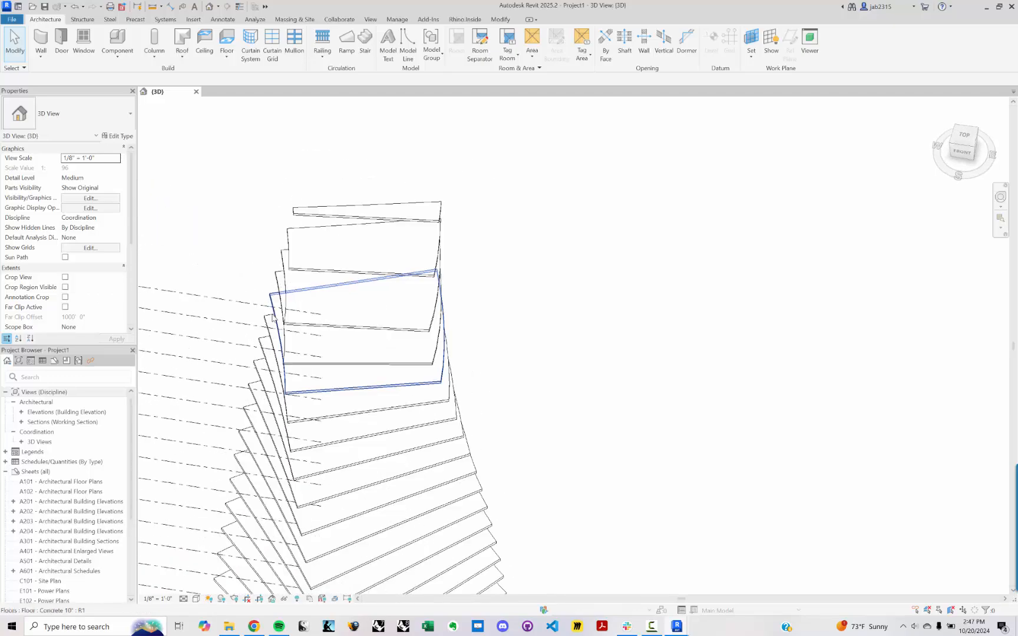
pyautogui.keyDown('shift'); pyautogui.moveTo(293, 325); pyautogui.dragTo(429, 395, button='middle'); pyautogui.keyUp('shift')
pyautogui.scroll(-4, 460, 424)
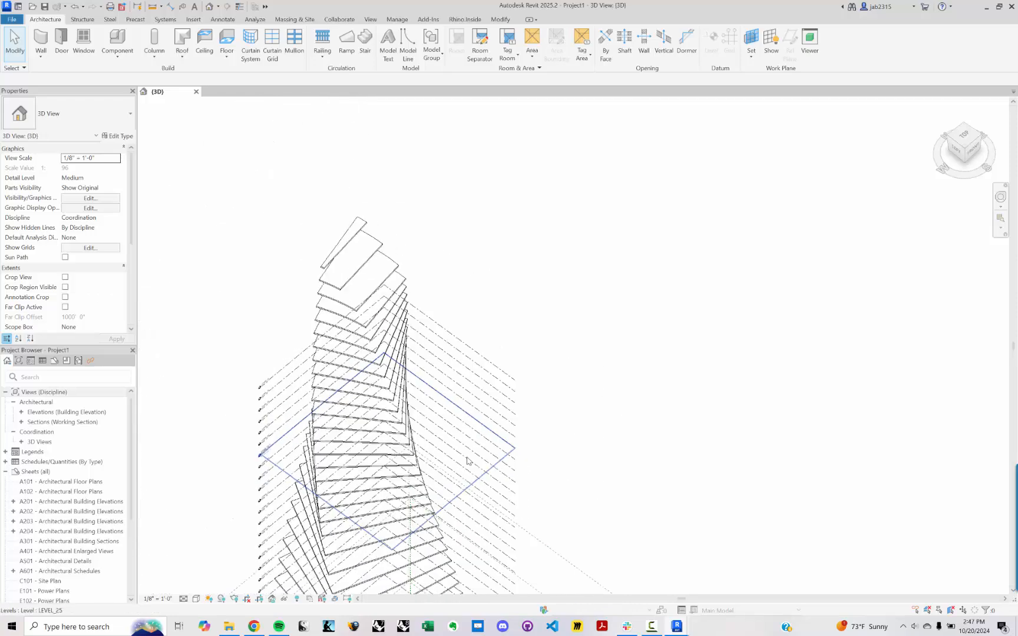
pyautogui.keyDown('shift'); pyautogui.moveTo(415, 475); pyautogui.dragTo(354, 474, button='middle'); pyautogui.keyUp('shift')
pyautogui.keyDown('shift'); pyautogui.moveTo(459, 293); pyautogui.dragTo(565, 377, button='middle'); pyautogui.keyUp('shift')
pyautogui.scroll(3, 573, 323)
pyautogui.moveTo(573, 324); pyautogui.dragTo(569, 347, button='middle')
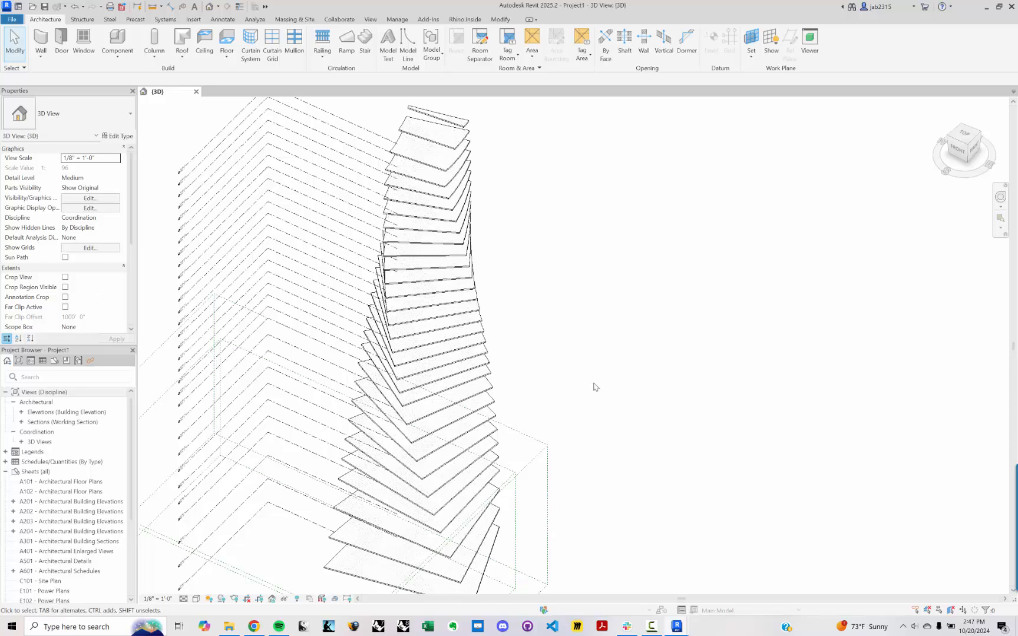
pyautogui.moveTo(595, 365)
pyautogui.keyDown('shift'); pyautogui.mouseDown(button='middle')
pyautogui.moveTo(591, 411)
pyautogui.moveTo(599, 384)
pyautogui.mouseUp(button='middle'); pyautogui.keyUp('shift')
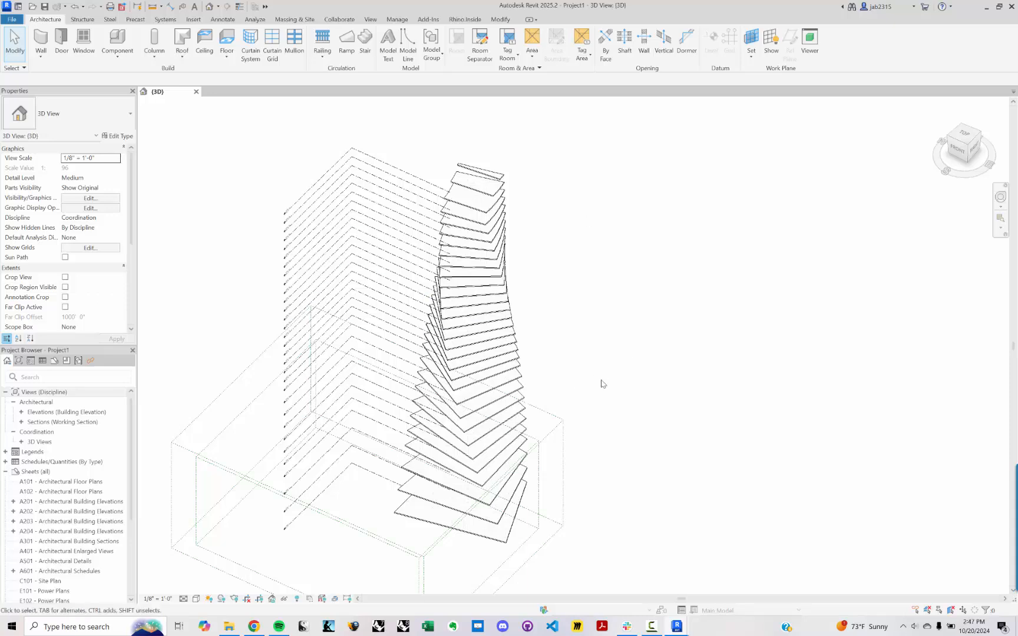
pyautogui.moveTo(672, 395); pyautogui.dragTo(623, 381, button='middle')
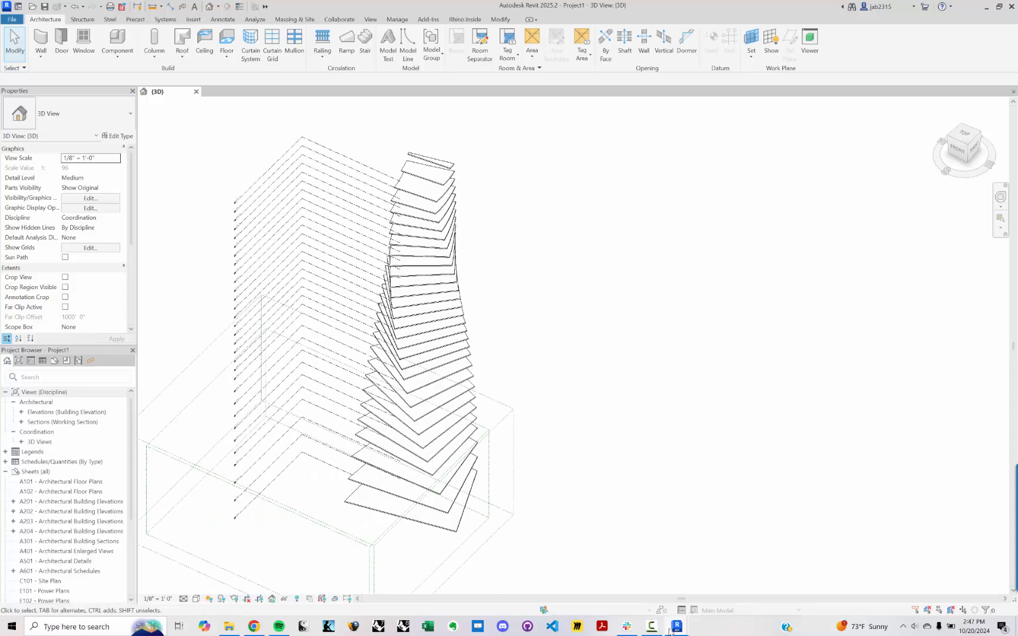
# Switch to Grasshopper and line up the LEVEL ELEVATIONS number parameter with the Z input of the Construct Point component.
pyautogui.moveTo(670, 632)
pyautogui.click(737, 582)
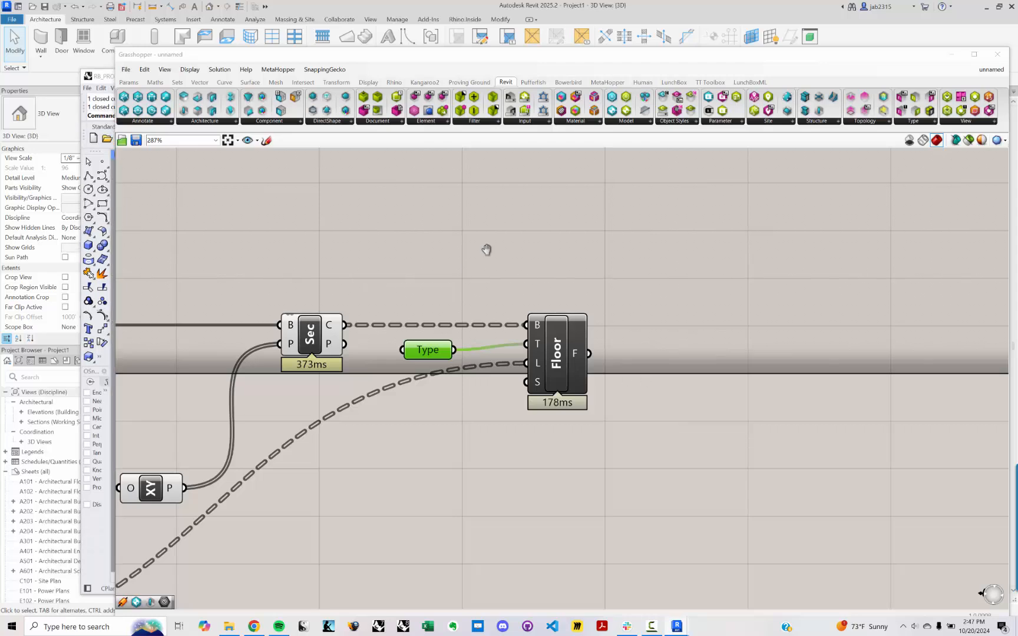
pyautogui.moveTo(486, 249); pyautogui.dragTo(518, 212, button='right')
pyautogui.scroll(-6, 518, 212)
pyautogui.moveTo(546, 387); pyautogui.dragTo(574, 393, button='right')
pyautogui.click(573, 391)
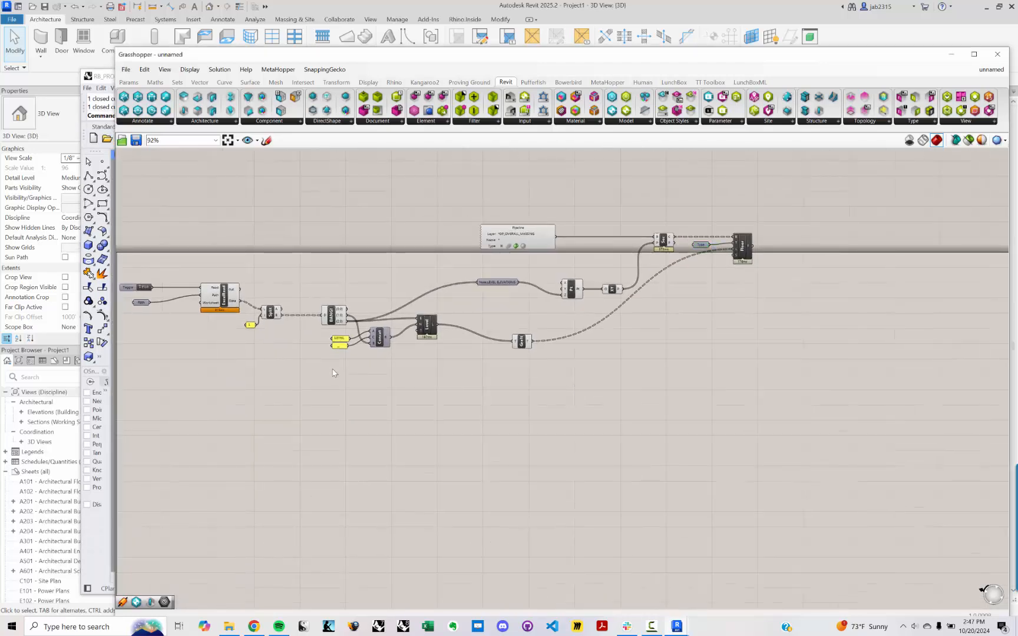
pyautogui.moveTo(332, 369); pyautogui.dragTo(373, 341, button='right')
pyautogui.scroll(4, 529, 347)
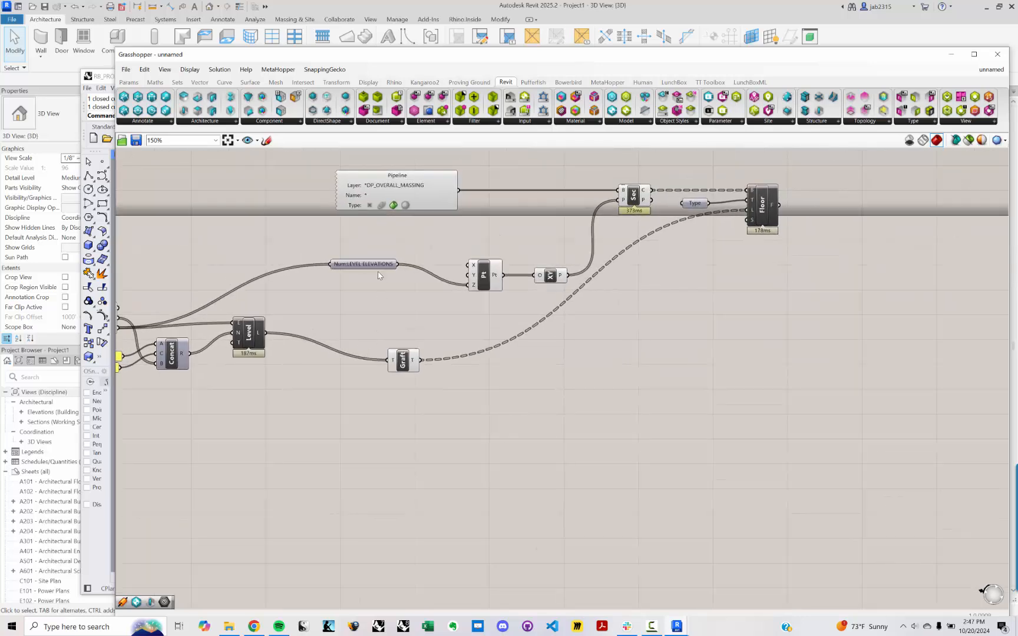
pyautogui.moveTo(378, 265); pyautogui.dragTo(386, 276)
pyautogui.moveTo(545, 277); pyautogui.dragTo(472, 270)
pyautogui.moveTo(439, 391); pyautogui.dragTo(464, 389, button='right')
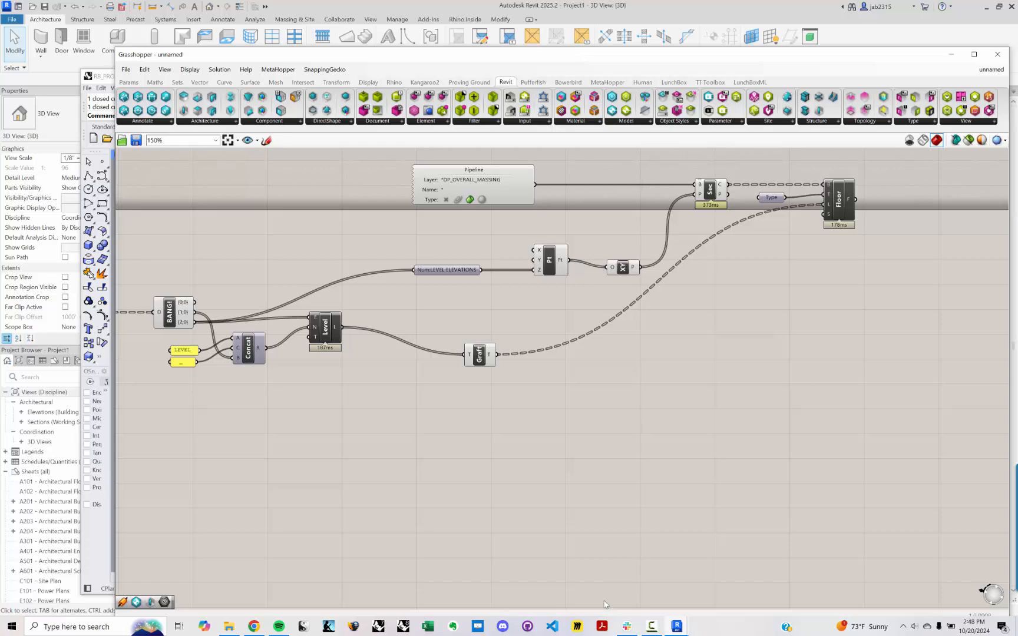
pyautogui.click(652, 626)
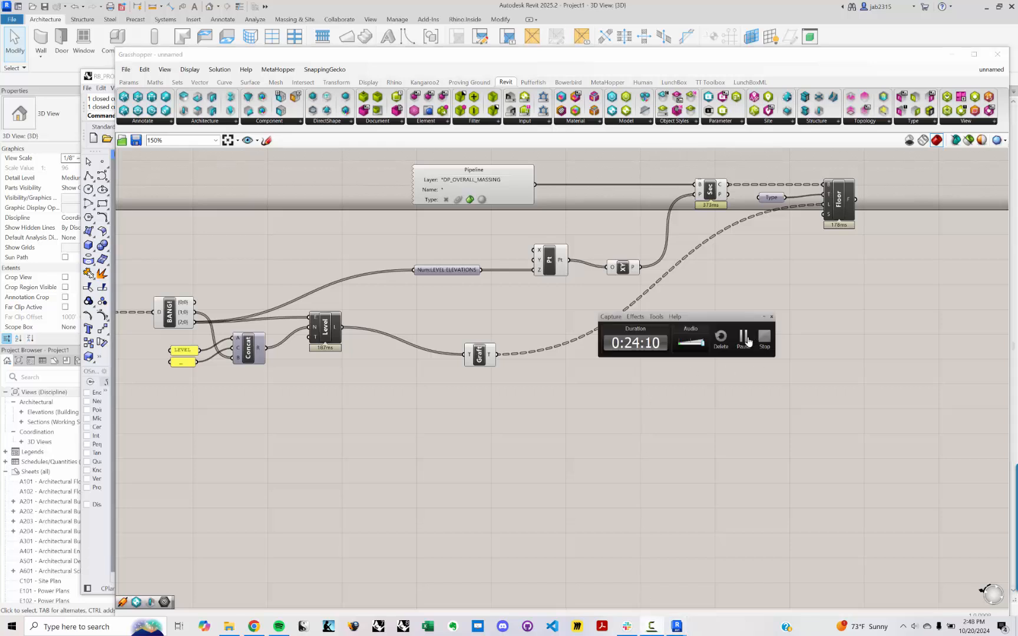
pyautogui.moveTo(518, 483); pyautogui.dragTo(549, 488, button='right')
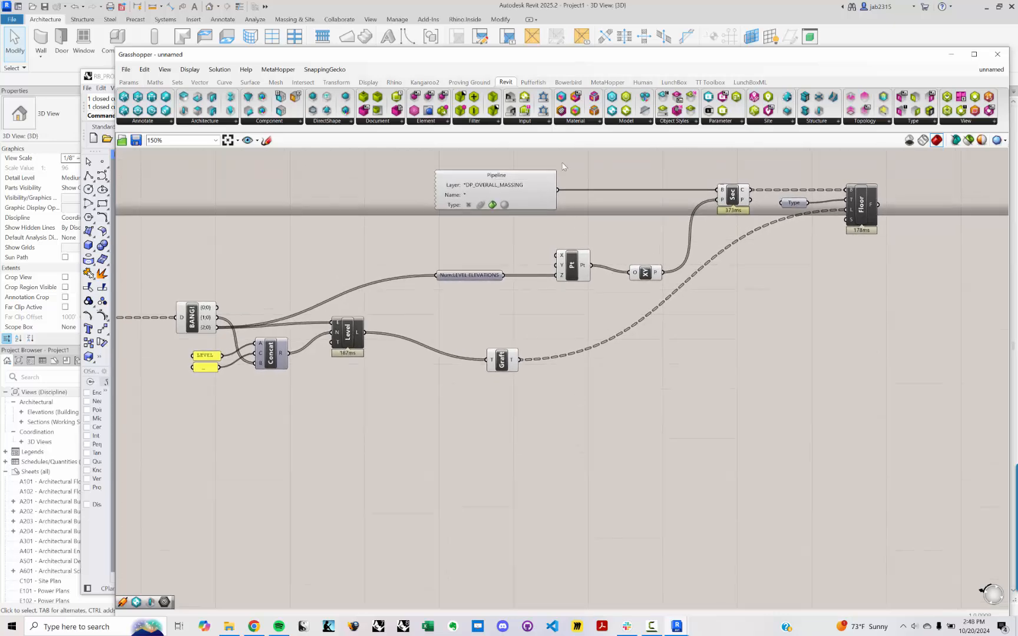
# Arrange the Grasshopper and Rhino windows to expose Rhino's layer list and select the layers DP_RETAIL_PANCAKE through DP_HOTEL_PANCAKE.
pyautogui.moveTo(439, 54); pyautogui.dragTo(439, 216)
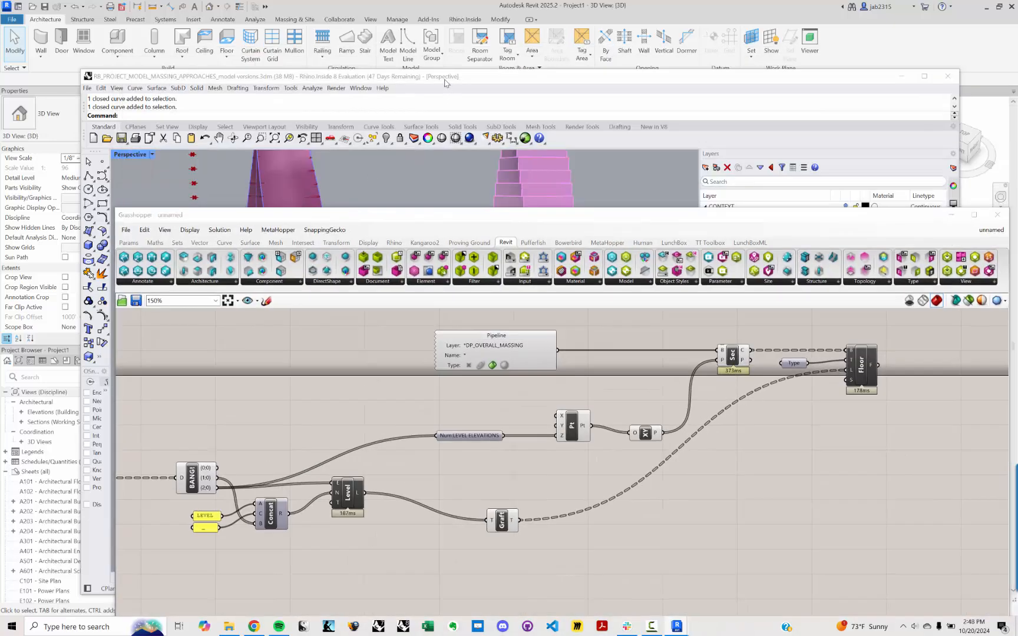
pyautogui.moveTo(445, 83); pyautogui.dragTo(396, 66)
pyautogui.moveTo(520, 216); pyautogui.dragTo(586, 431)
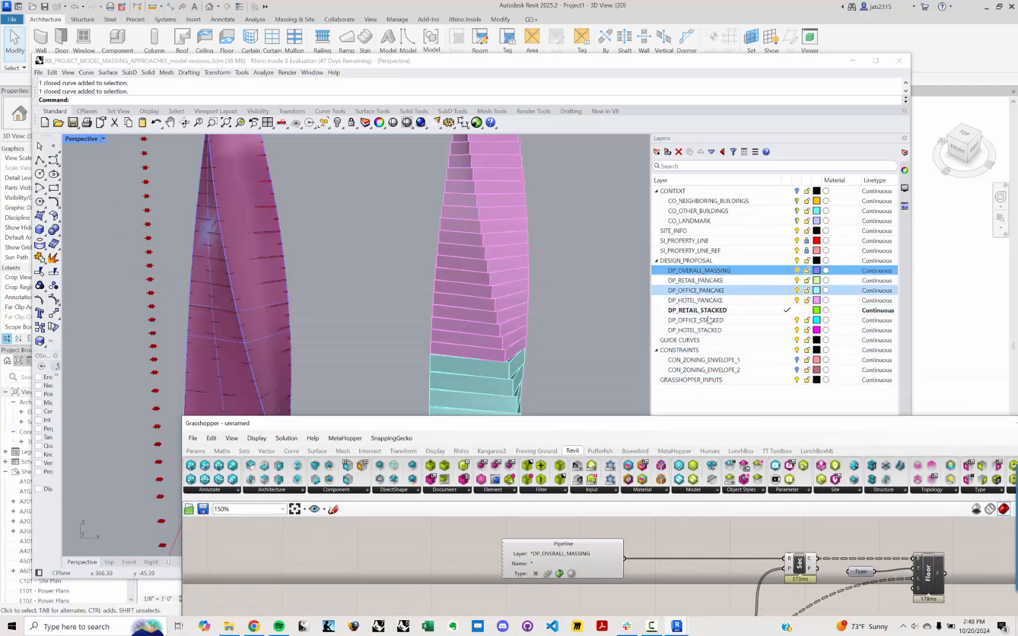
pyautogui.click(721, 282)
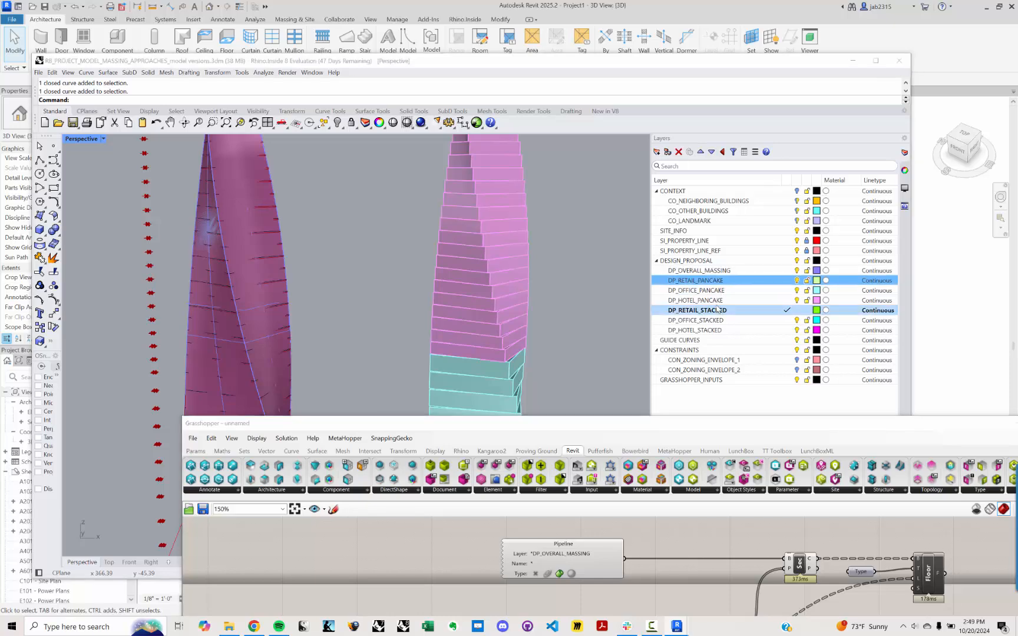
pyautogui.keyDown('shift'); pyautogui.click(717, 300); pyautogui.keyUp('shift')
# Add a Geometry Pipeline component in the empty canvas area below the Excel and level components.
pyautogui.moveTo(624, 420); pyautogui.dragTo(607, 104)
pyautogui.moveTo(405, 479); pyautogui.dragTo(656, 501, button='right')
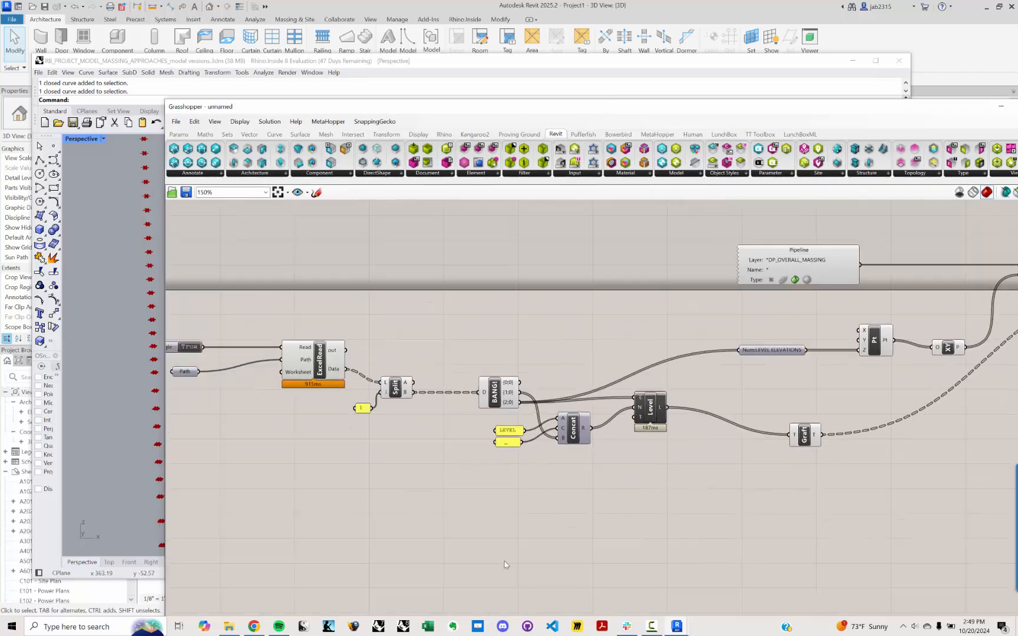
pyautogui.moveTo(507, 563); pyautogui.dragTo(511, 530, button='right')
pyautogui.scroll(-3, 617, 454)
pyautogui.moveTo(382, 499); pyautogui.dragTo(400, 423, button='right')
pyautogui.doubleClick(529, 496)
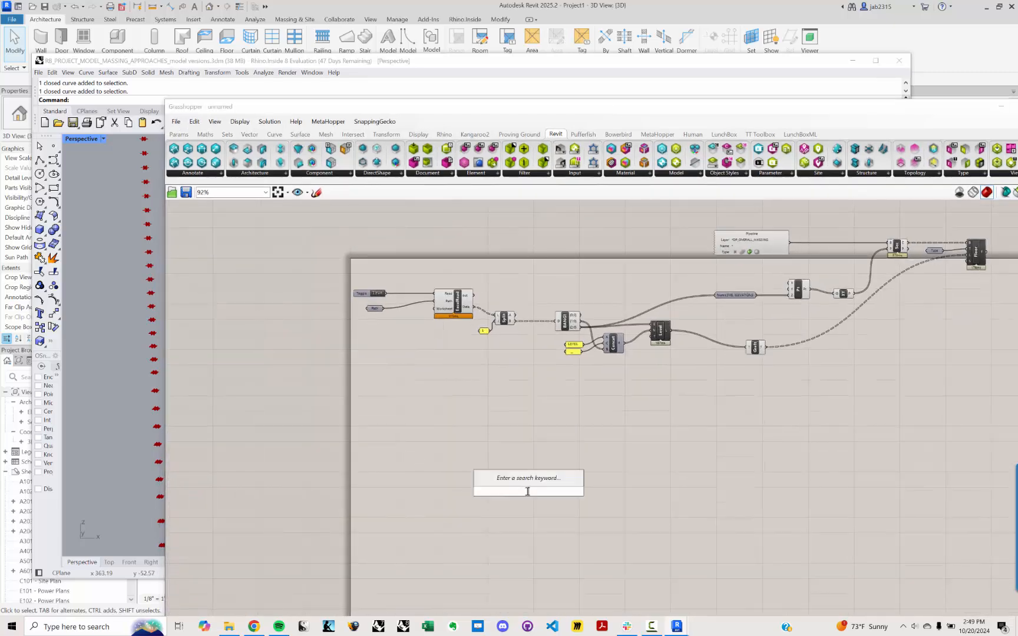
pyautogui.write('GROM')
pyautogui.press('BackSpace')
pyautogui.press('BackSpace')
pyautogui.press('BackSpace')
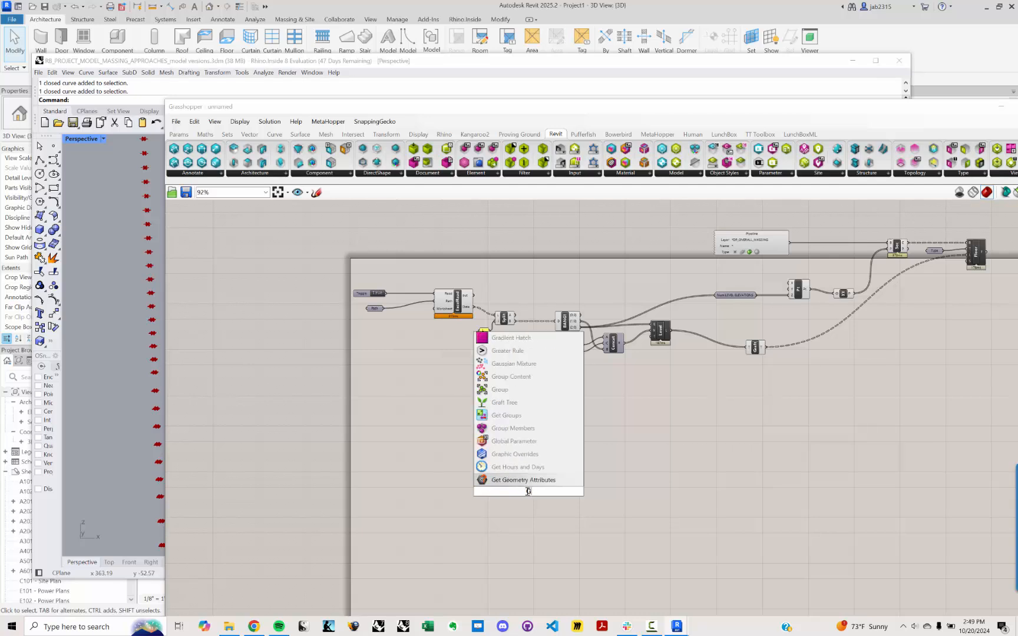
pyautogui.write('EO')
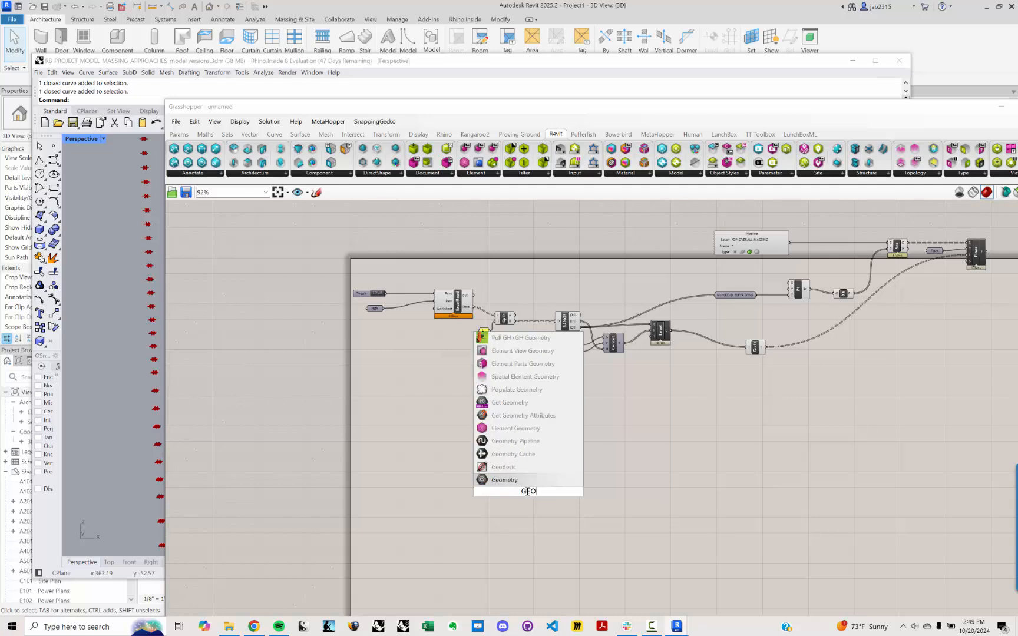
pyautogui.press('Up')
pyautogui.press('Up')
pyautogui.press('Up')
pyautogui.press('Return')
pyautogui.scroll(5, 528, 489)
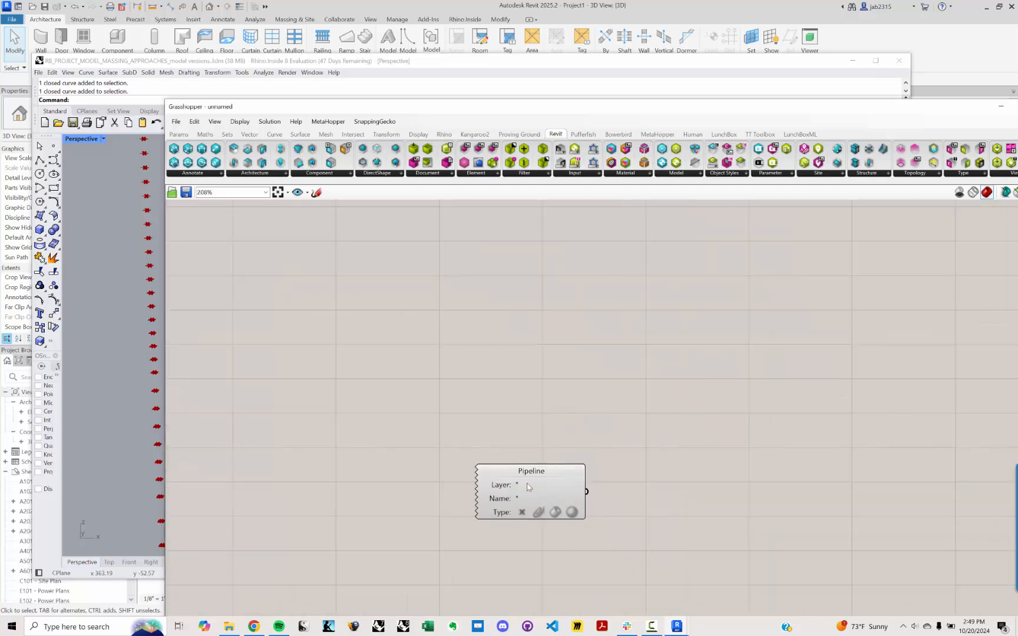
# Set the pipeline's layer filter to *DP_RETAIL_PANCAKE and its geometry type to Breps.
pyautogui.moveTo(479, 113); pyautogui.dragTo(431, 119)
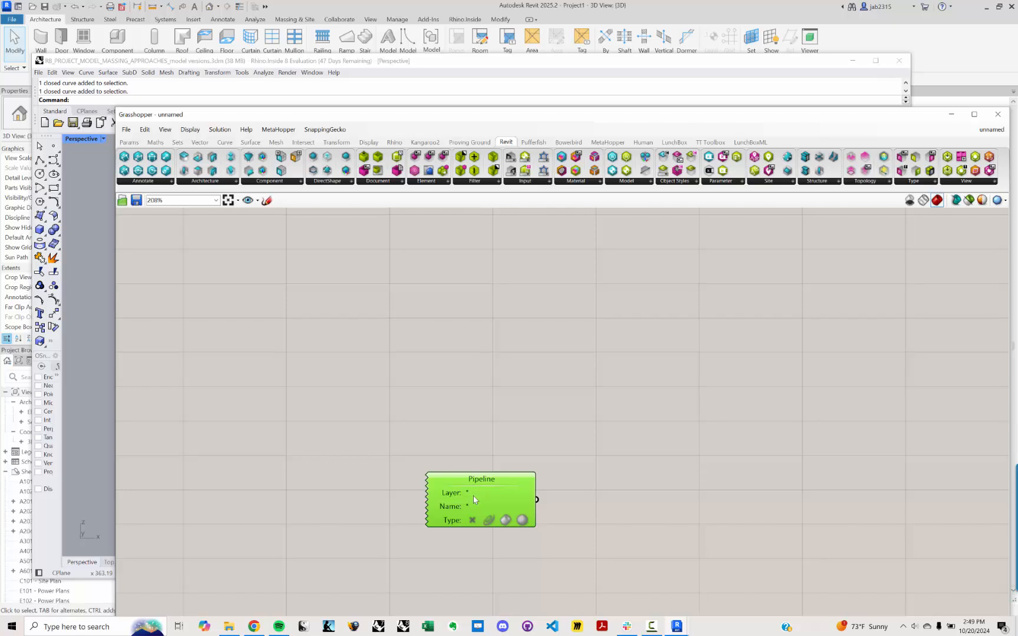
pyautogui.doubleClick(482, 493)
pyautogui.write('TOP_RETAIL')
pyautogui.write('_PANCAKE')
pyautogui.press('Return')
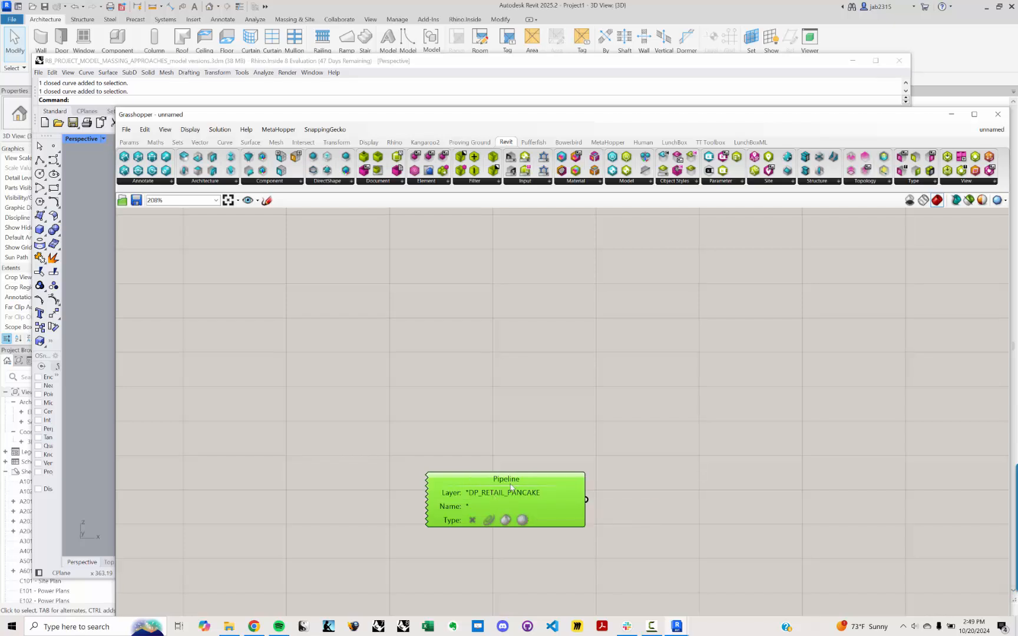
pyautogui.moveTo(510, 481); pyautogui.dragTo(462, 462)
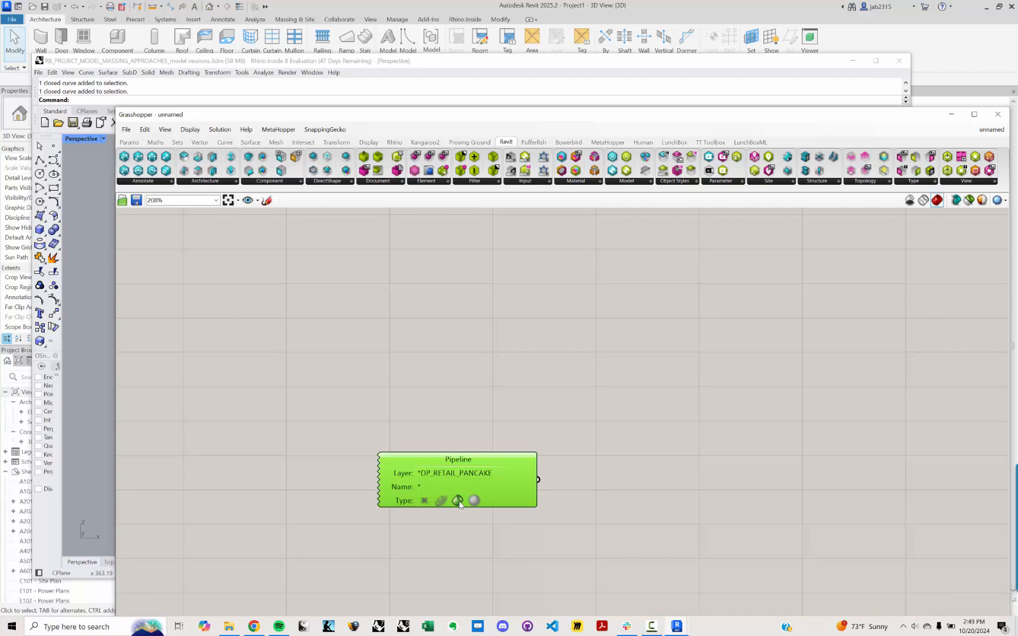
pyautogui.moveTo(467, 119); pyautogui.dragTo(459, 43)
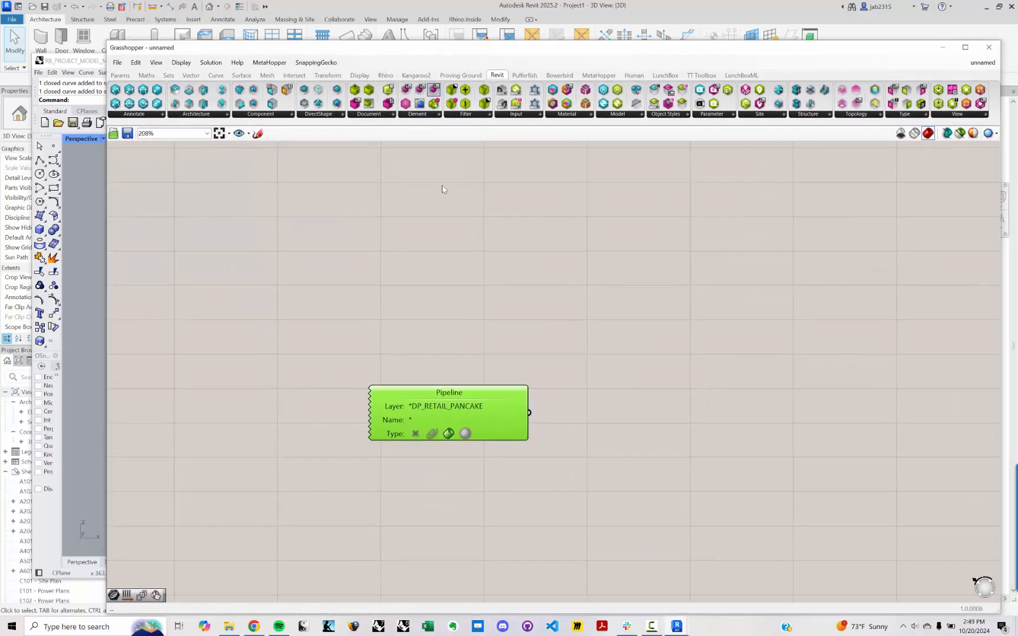
# Duplicate the retail pipeline below the original and set the copy's layer filter to *DP_OFFICE_PANCAKE.
pyautogui.hotkey('ctrl', 'c')
pyautogui.hotkey('ctrl', 'v')
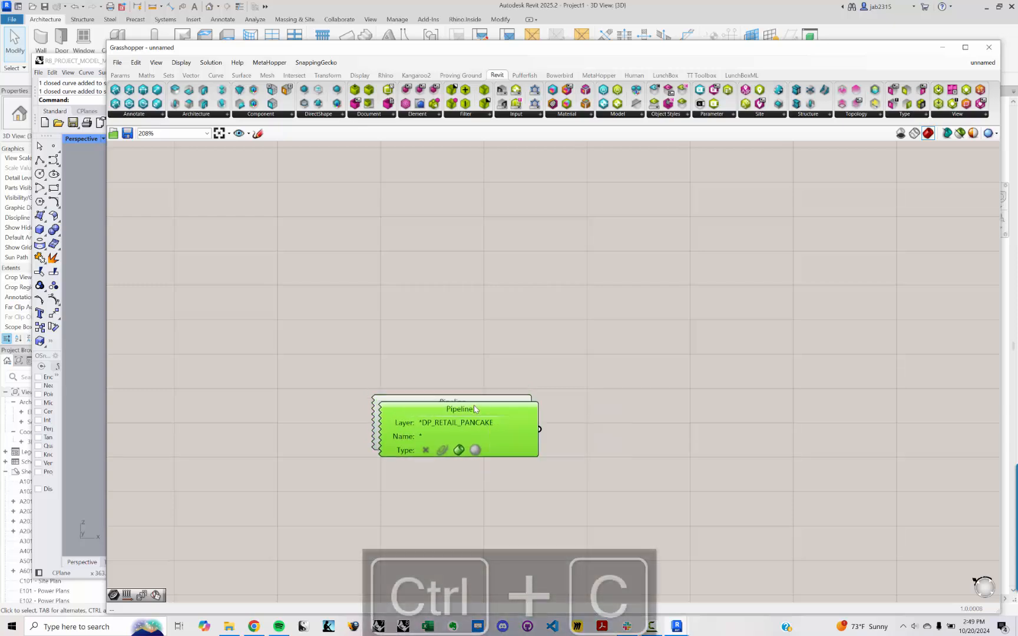
pyautogui.moveTo(474, 406); pyautogui.dragTo(430, 500)
pyautogui.doubleClick(451, 499)
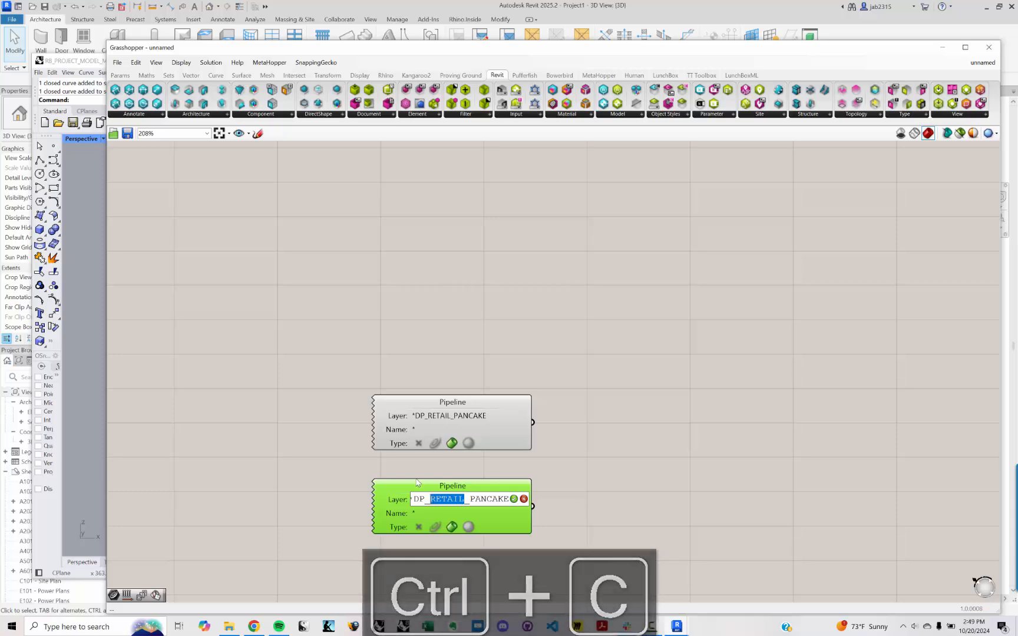
pyautogui.write('OFFICE')
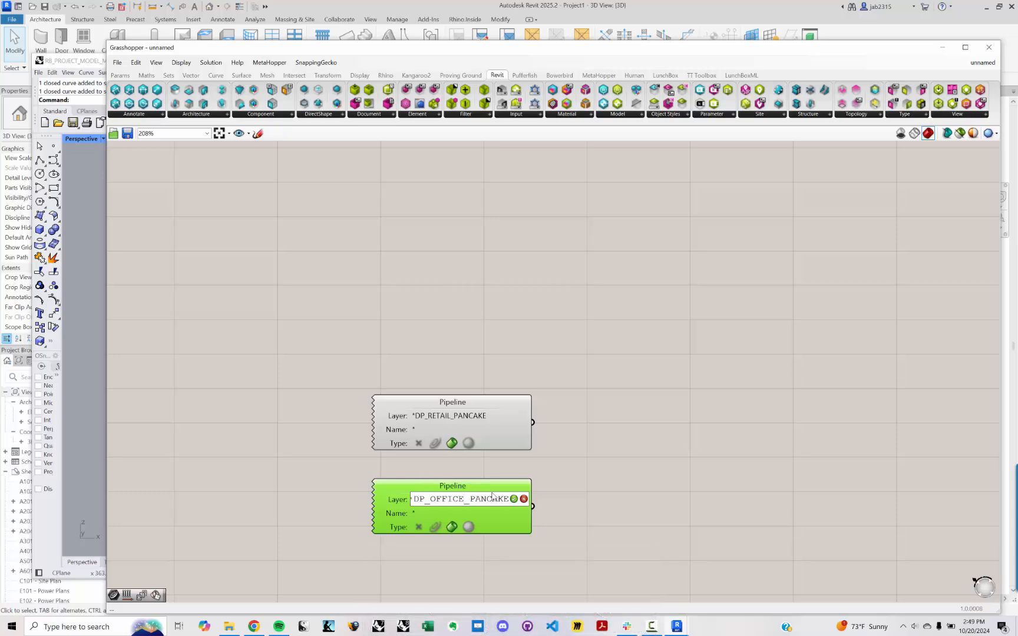
pyautogui.click(619, 504)
# Paste a third pipeline below the office one and set its layer filter to *DP_HOTEL_PANCAKE.
pyautogui.click(471, 486)
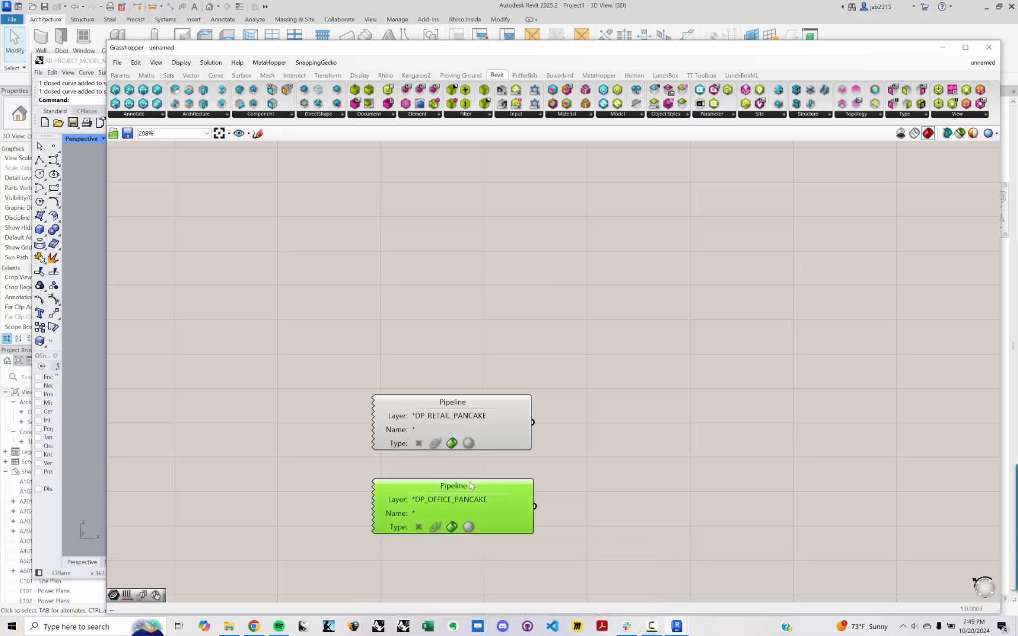
pyautogui.hotkey('ctrl', 'v')
pyautogui.moveTo(471, 486); pyautogui.dragTo(469, 560)
pyautogui.moveTo(452, 526); pyautogui.dragTo(448, 412, button='right')
pyautogui.doubleClick(445, 457)
pyautogui.moveTo(462, 457); pyautogui.dragTo(427, 457)
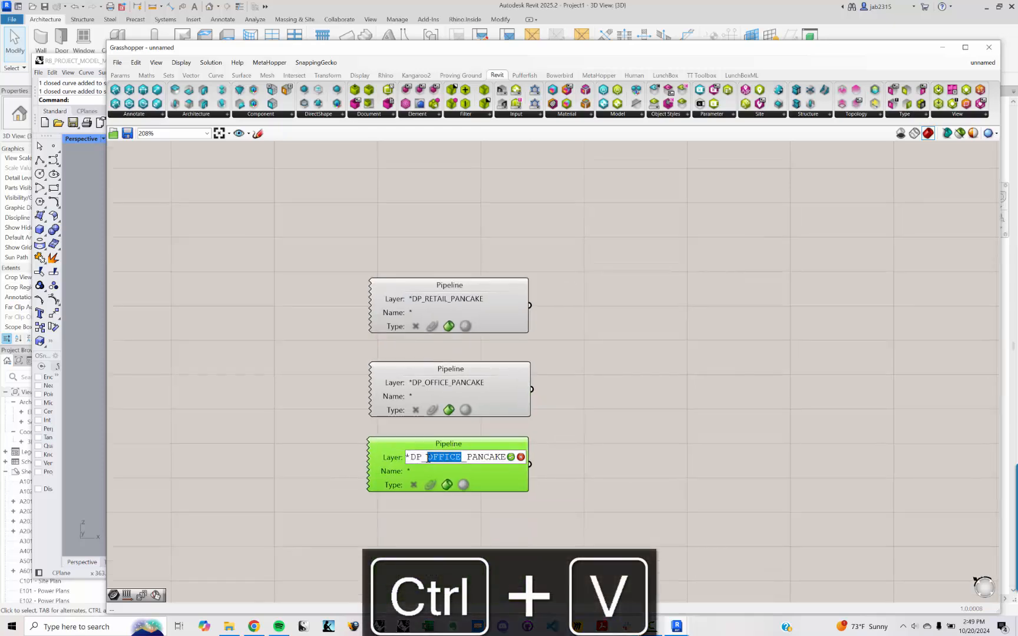
pyautogui.write('HOTEL')
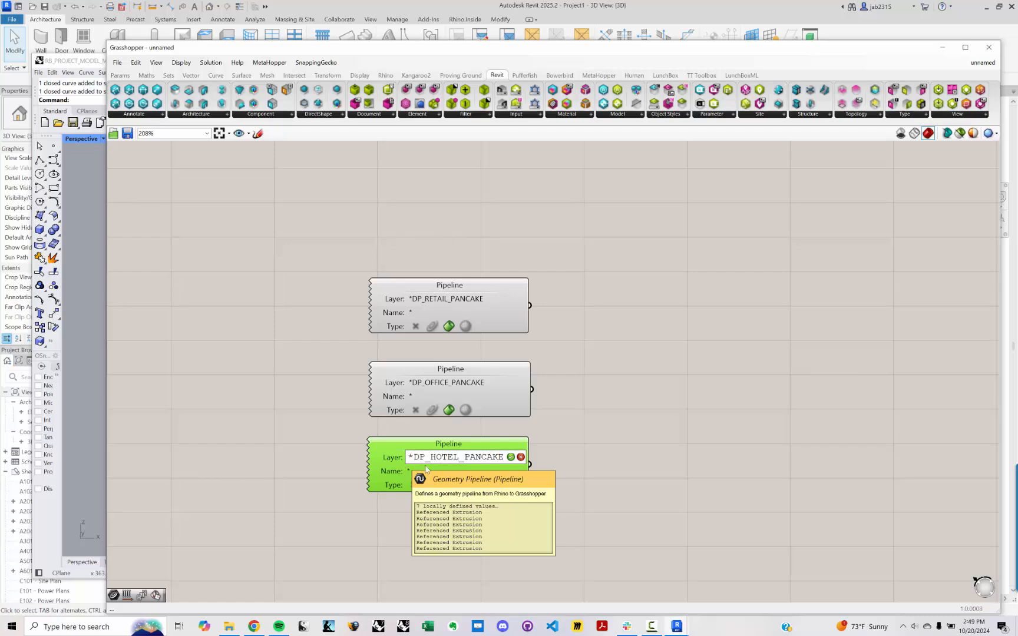
pyautogui.click(697, 407)
# Add a Merge component and connect the retail, office and hotel pipelines to D1, D2 and D3.
pyautogui.doubleClick(697, 408)
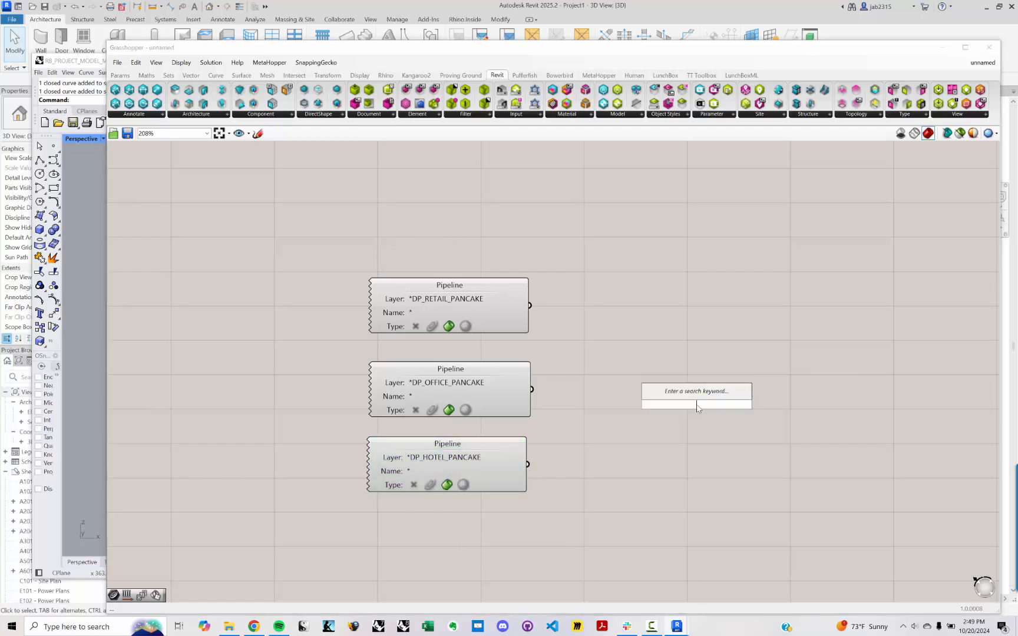
pyautogui.write('MERGE')
pyautogui.press('Return')
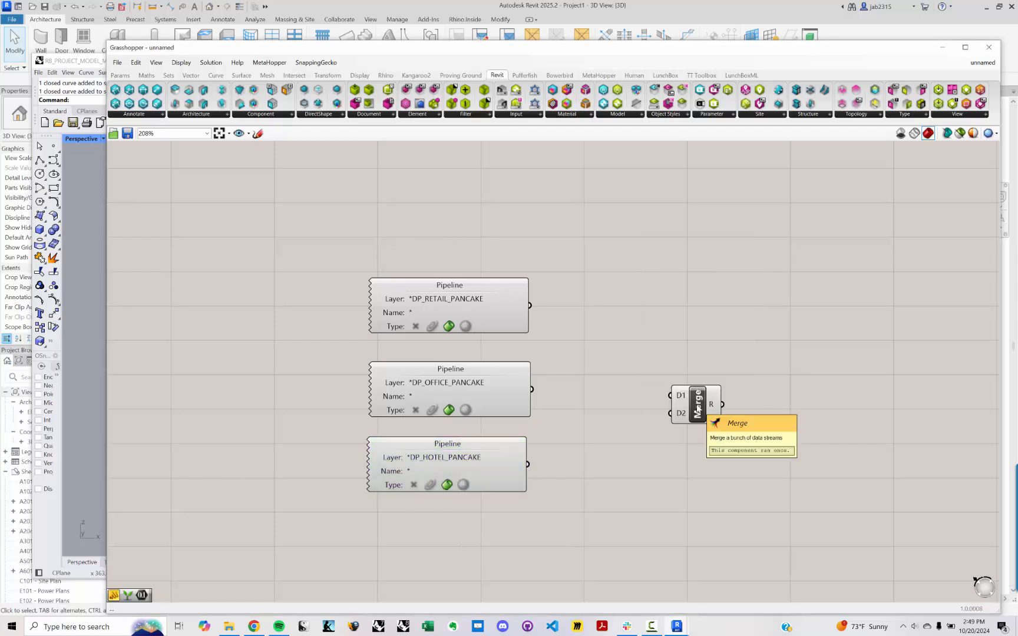
pyautogui.moveTo(530, 305); pyautogui.dragTo(684, 408)
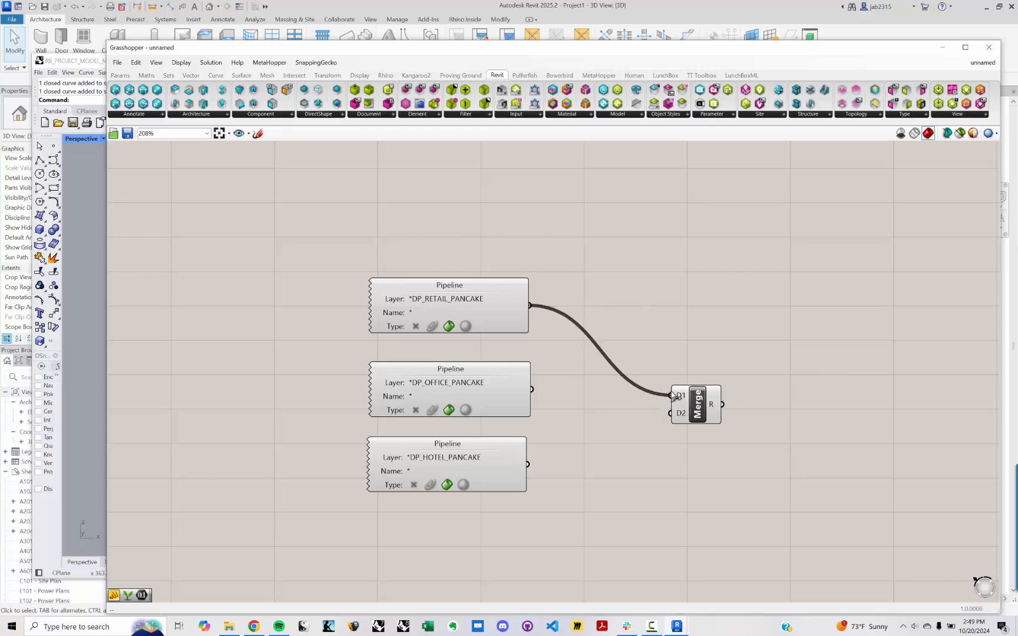
pyautogui.moveTo(532, 389); pyautogui.dragTo(671, 404)
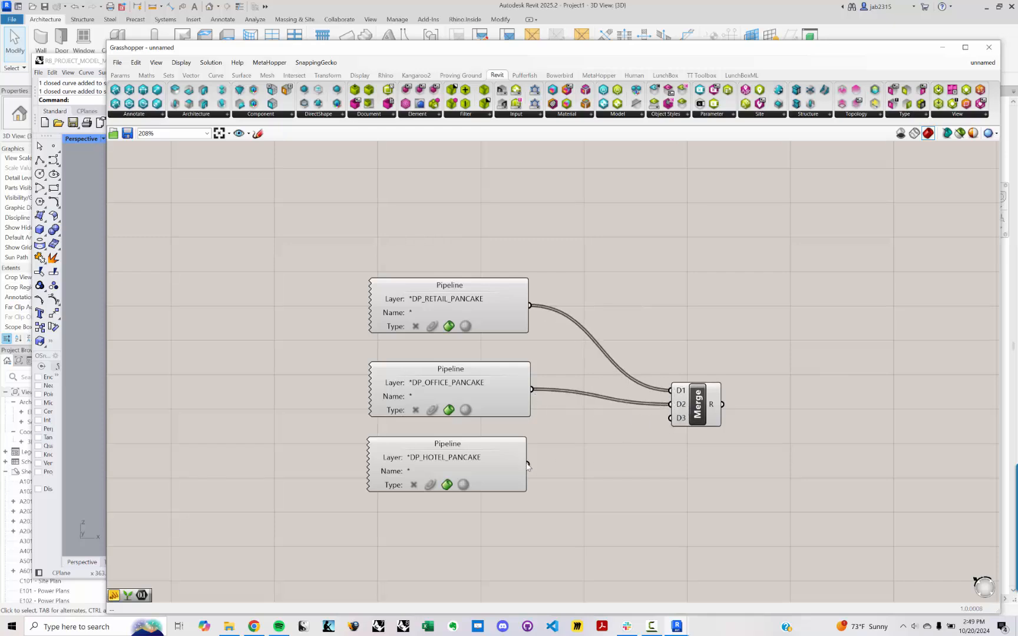
pyautogui.moveTo(529, 464); pyautogui.dragTo(672, 418)
pyautogui.scroll(2, 719, 399)
pyautogui.moveTo(720, 399)
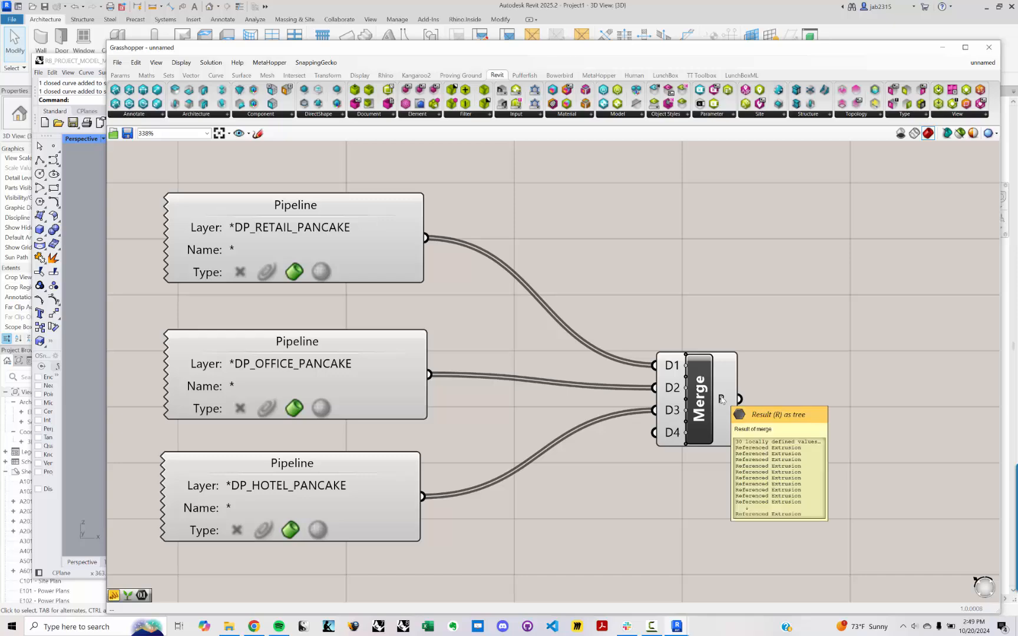
pyautogui.click(710, 398)
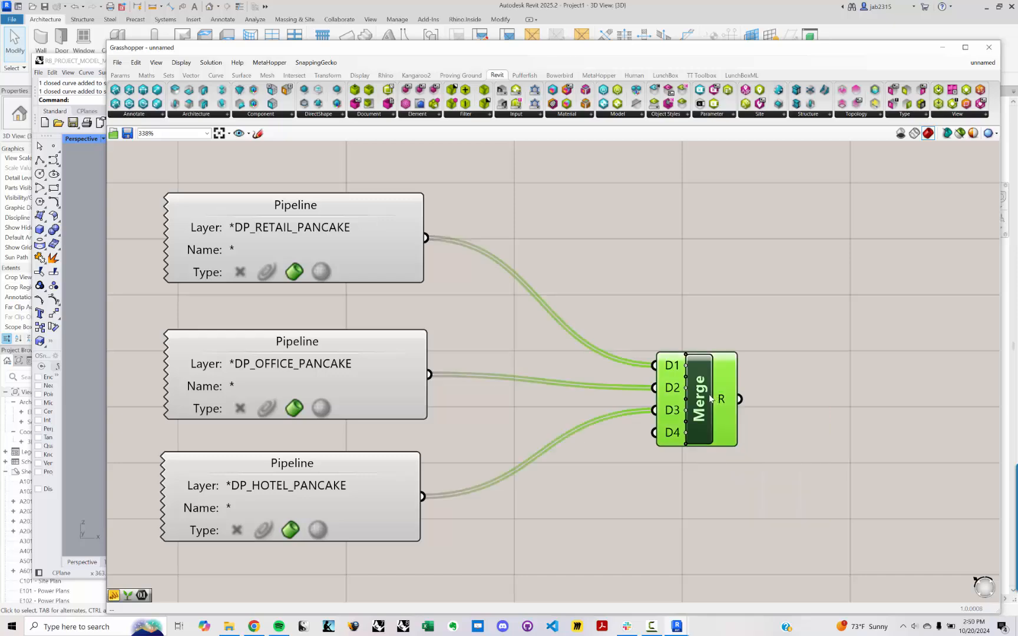
# Remove the unused D4 input from Merge and line the component up with the retail pipeline.
pyautogui.moveTo(302, 50); pyautogui.dragTo(267, 28)
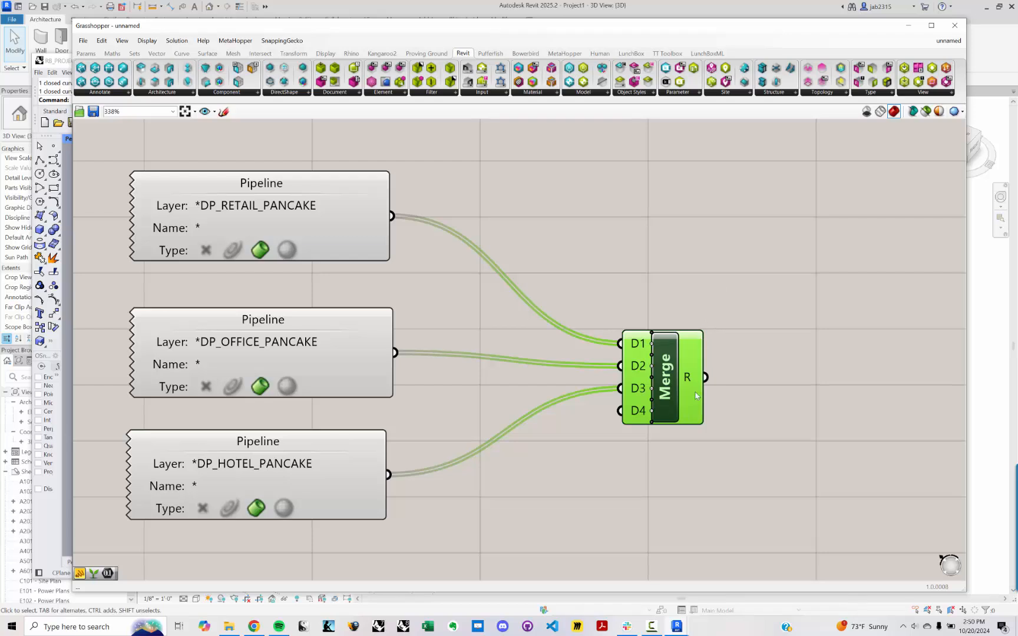
pyautogui.click(651, 411)
pyautogui.moveTo(773, 356); pyautogui.dragTo(724, 365, button='right')
pyautogui.moveTo(624, 405); pyautogui.dragTo(626, 261)
pyautogui.moveTo(722, 265); pyautogui.dragTo(625, 311, button='right')
pyautogui.scroll(2, 648, 306)
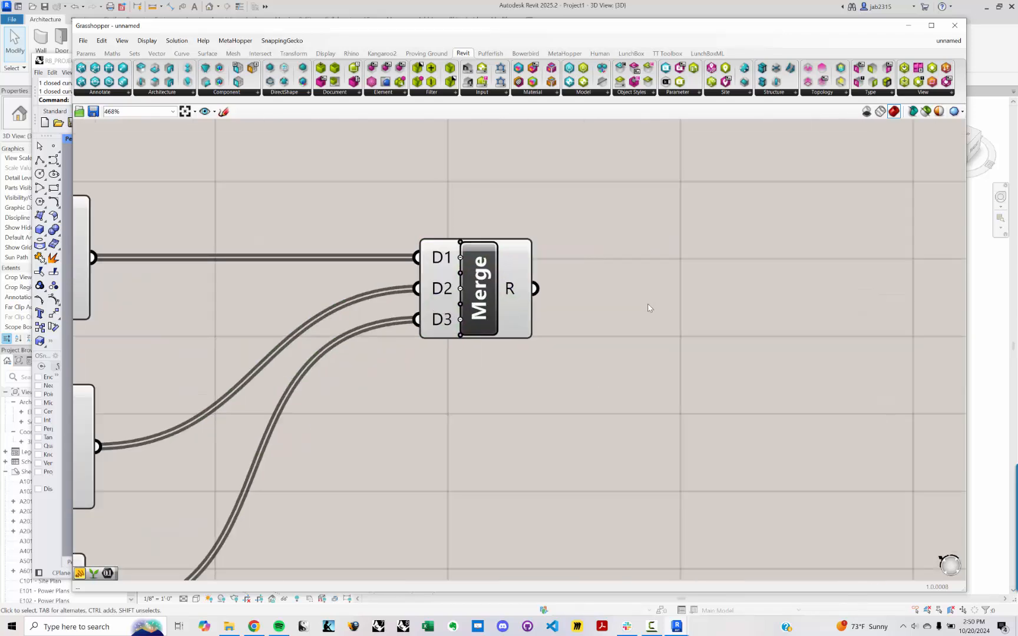
# Try a Volume component on the Merge result and delete it again.
pyautogui.doubleClick(648, 305)
pyautogui.write('vol')
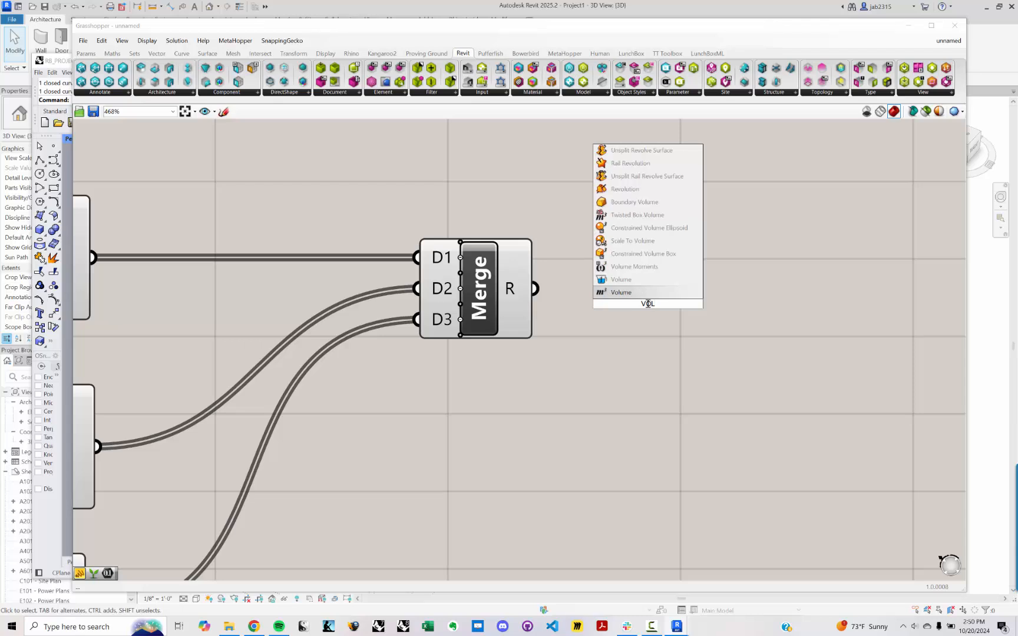
pyautogui.press('Return')
pyautogui.moveTo(540, 290); pyautogui.dragTo(594, 304)
pyautogui.moveTo(647, 331); pyautogui.dragTo(652, 317)
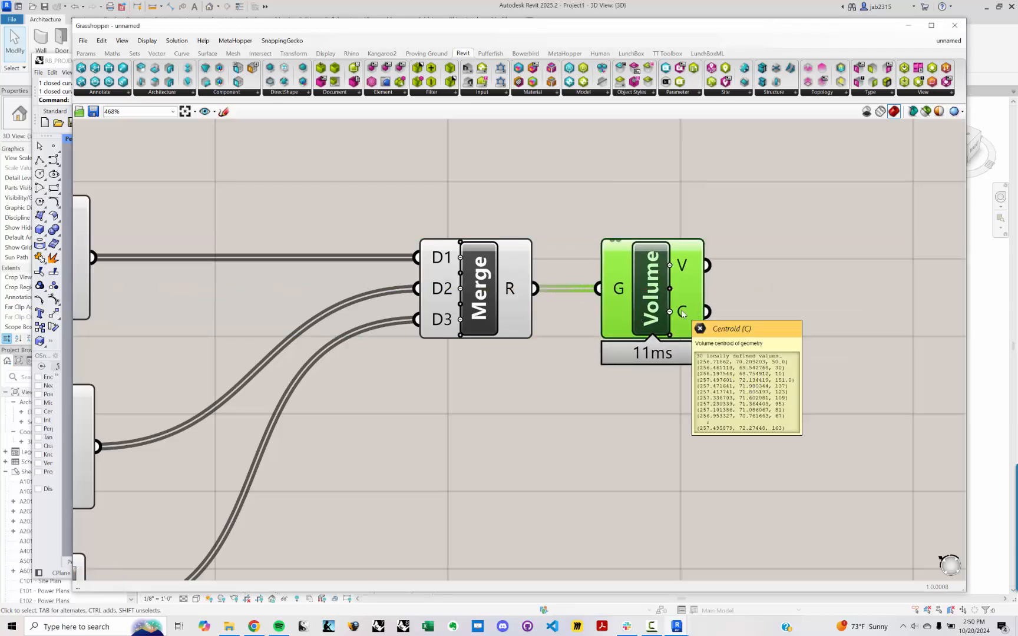
pyautogui.press('Delete')
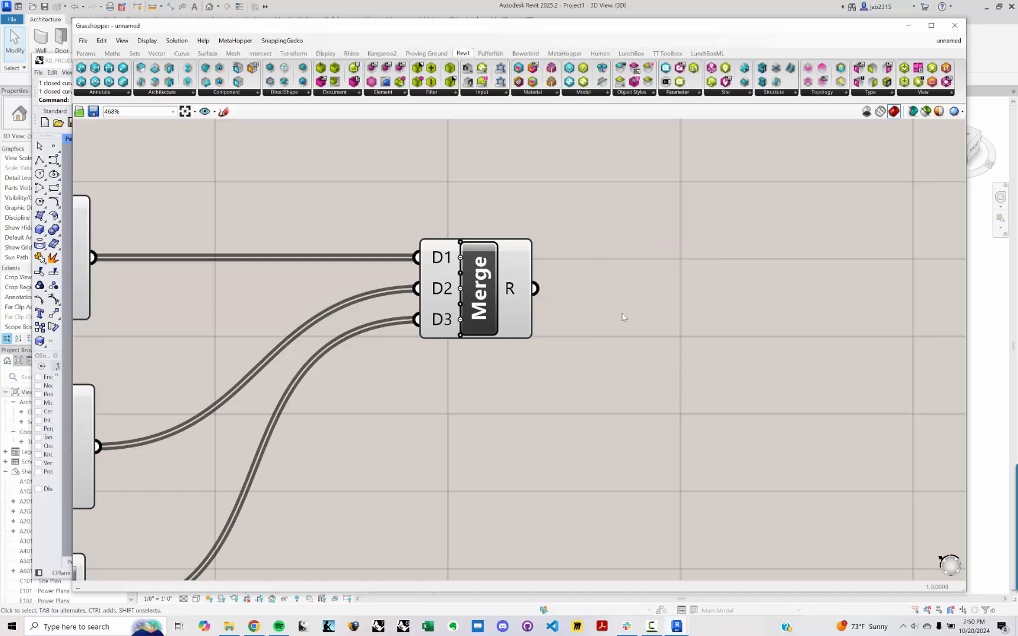
# Add a Bounding Box component, connect the Merge result to its content input, and line the two up.
pyautogui.doubleClick(624, 317)
pyautogui.write('BOUNDING')
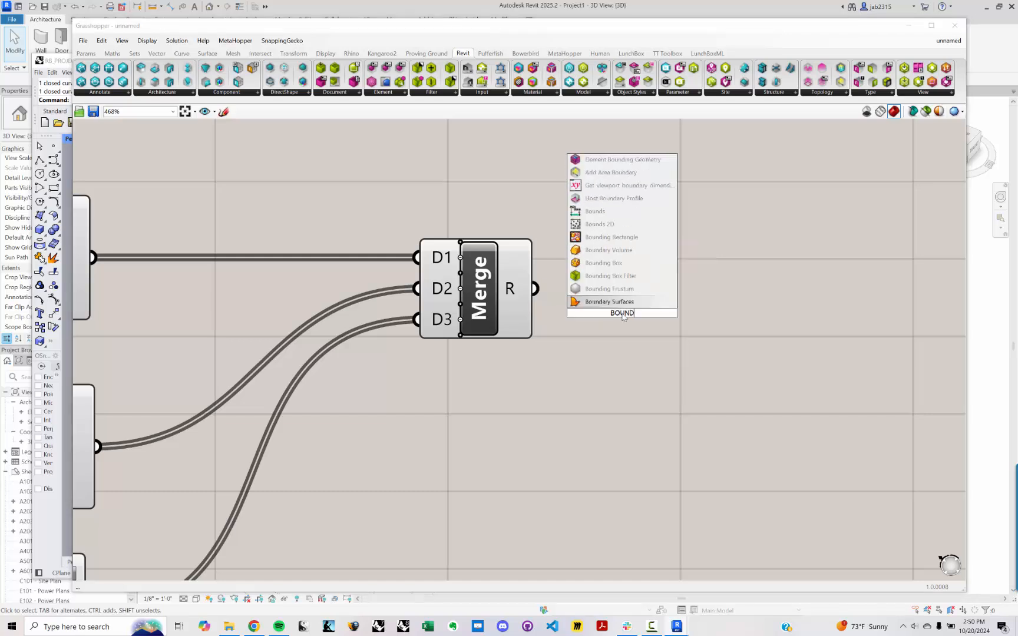
pyautogui.press('Up')
pyautogui.press('Up')
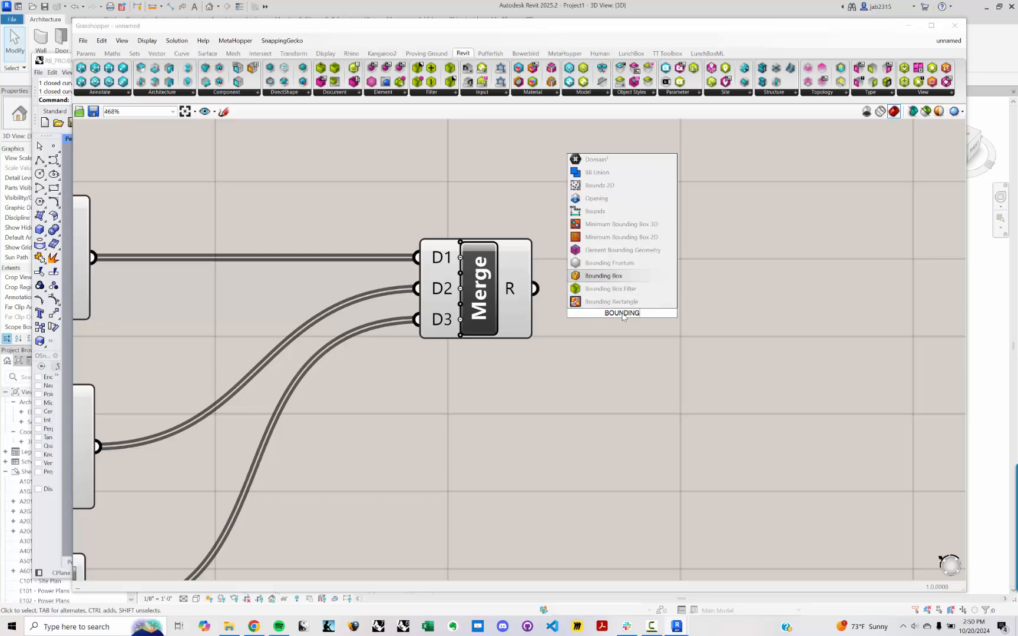
pyautogui.press('Return')
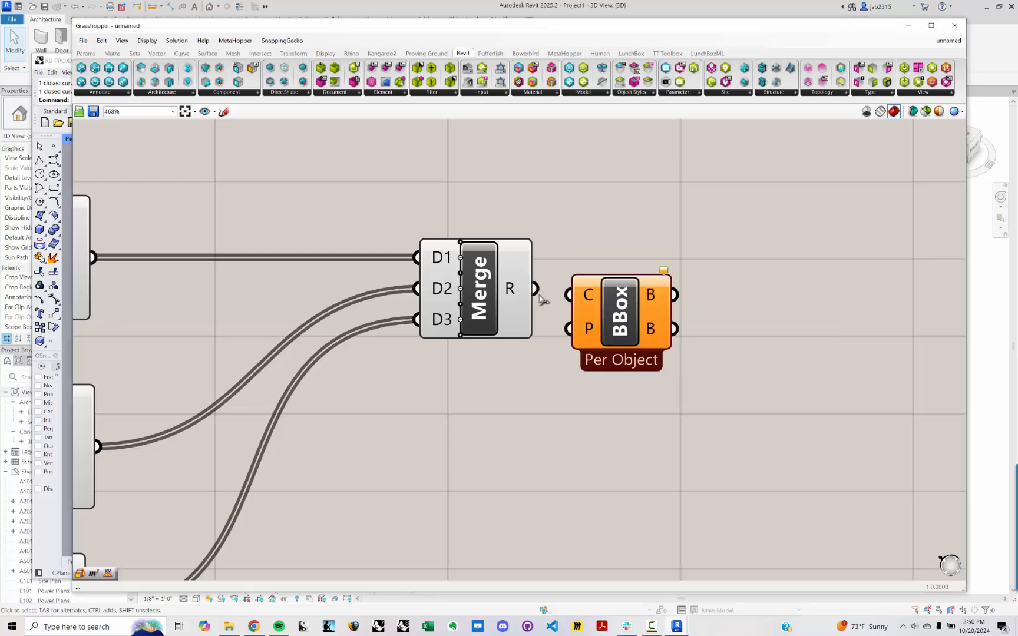
pyautogui.moveTo(534, 287); pyautogui.dragTo(568, 295)
pyautogui.moveTo(612, 321); pyautogui.dragTo(641, 316)
# Arrange the Grasshopper window beside the Rhino viewport and examine the bounding boxes around the stacked tower volumes.
pyautogui.moveTo(495, 27); pyautogui.dragTo(595, 87)
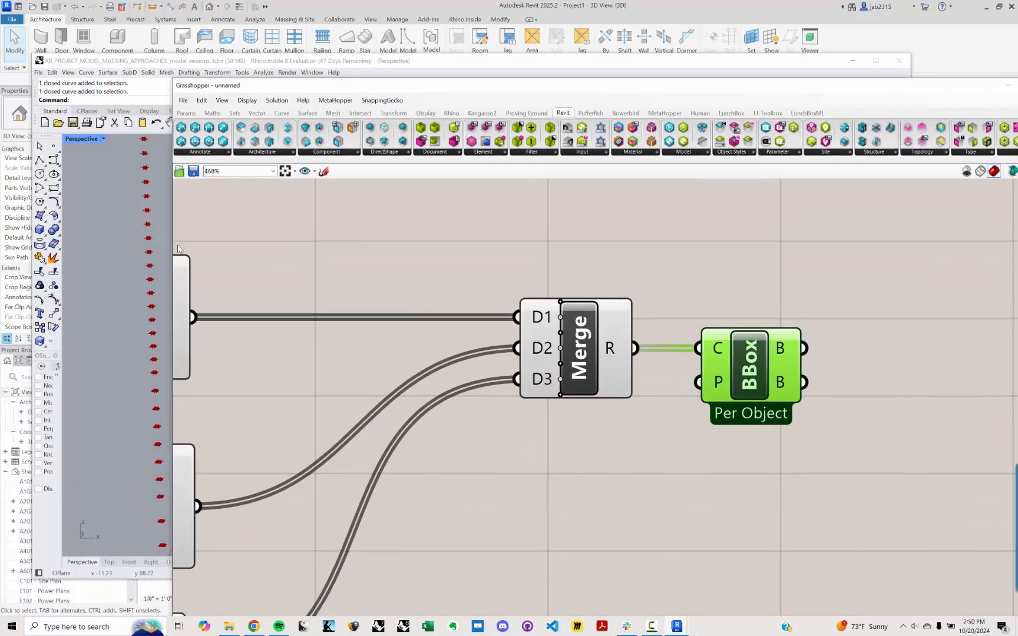
pyautogui.moveTo(171, 245); pyautogui.dragTo(476, 248)
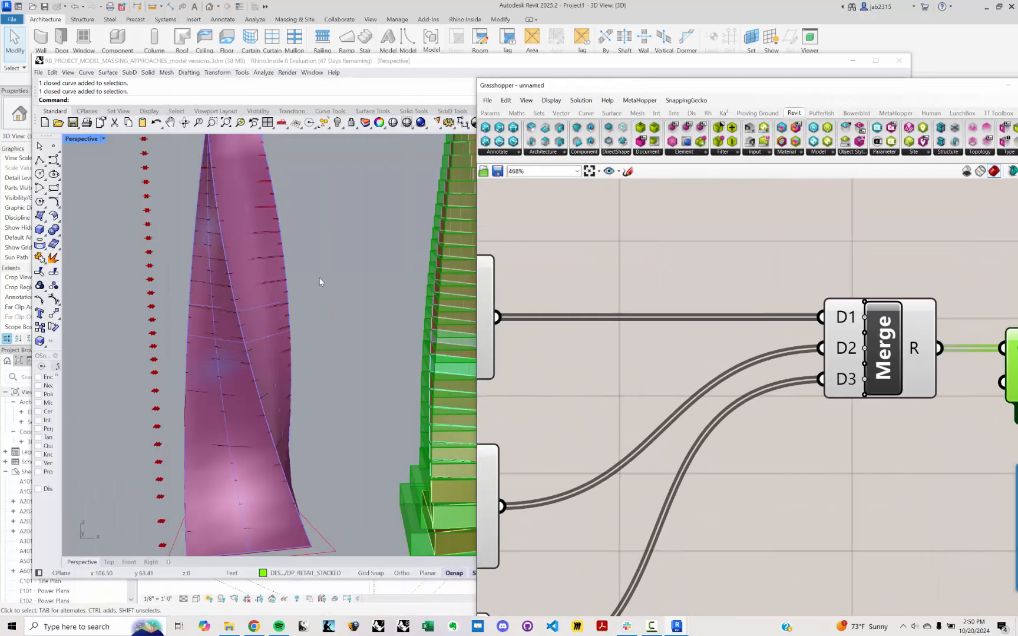
pyautogui.keyDown('shift'); pyautogui.moveTo(448, 318); pyautogui.dragTo(274, 322, button='right'); pyautogui.keyUp('shift')
pyautogui.moveTo(714, 359); pyautogui.dragTo(628, 336, button='right')
pyautogui.scroll(-4, 711, 357)
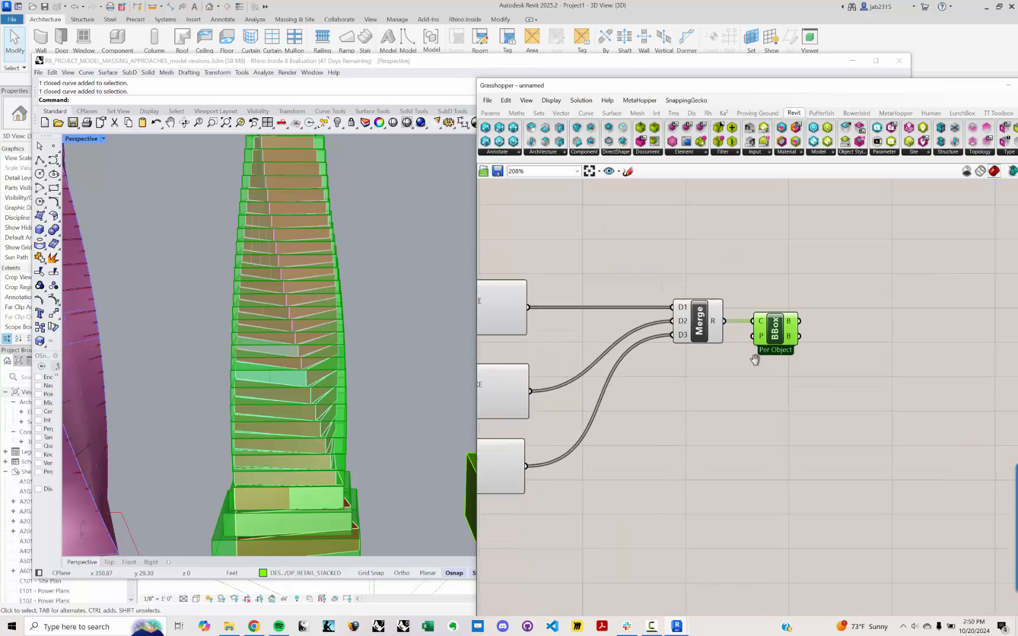
pyautogui.moveTo(633, 85); pyautogui.dragTo(627, 41)
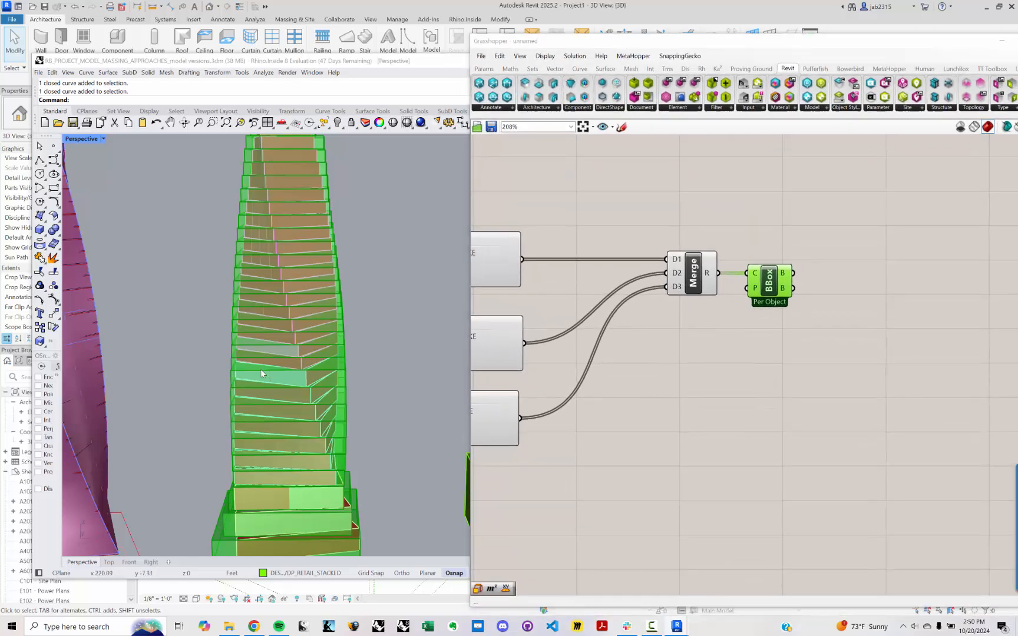
pyautogui.scroll(2, 260, 369)
pyautogui.scroll(2, 787, 273)
# Add a Deconstruct Brep component after the Bounding Box and connect the box output to its brep input.
pyautogui.doubleClick(845, 266)
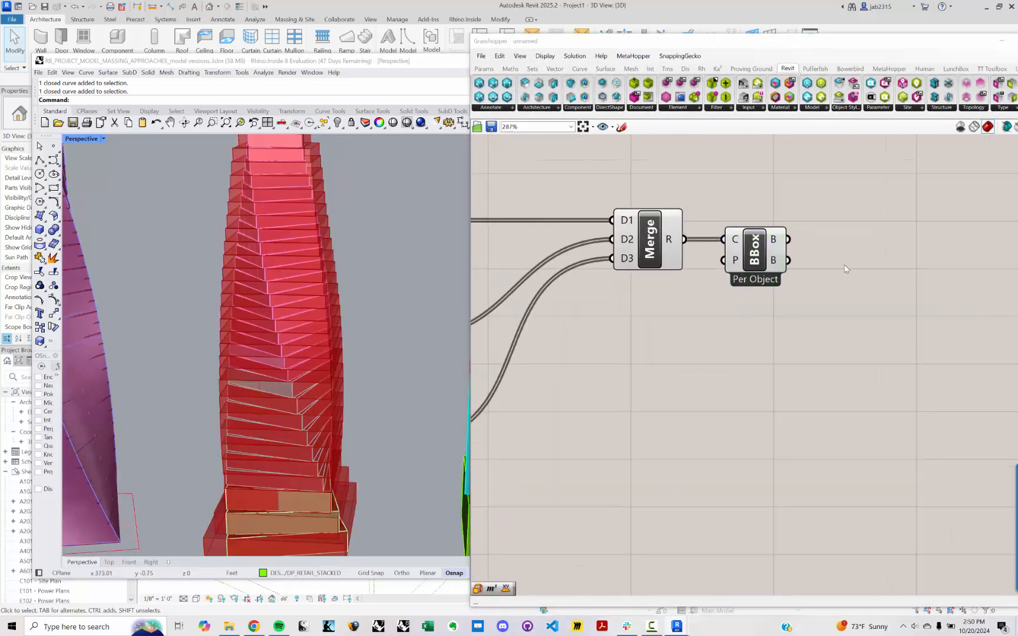
pyautogui.write('DECONS')
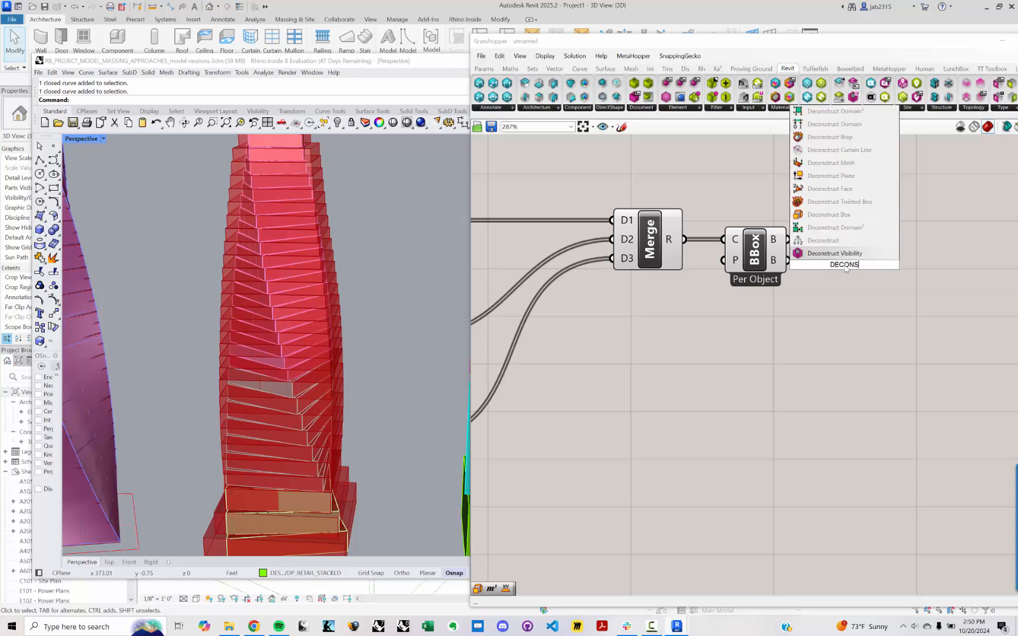
pyautogui.write('TRUCT')
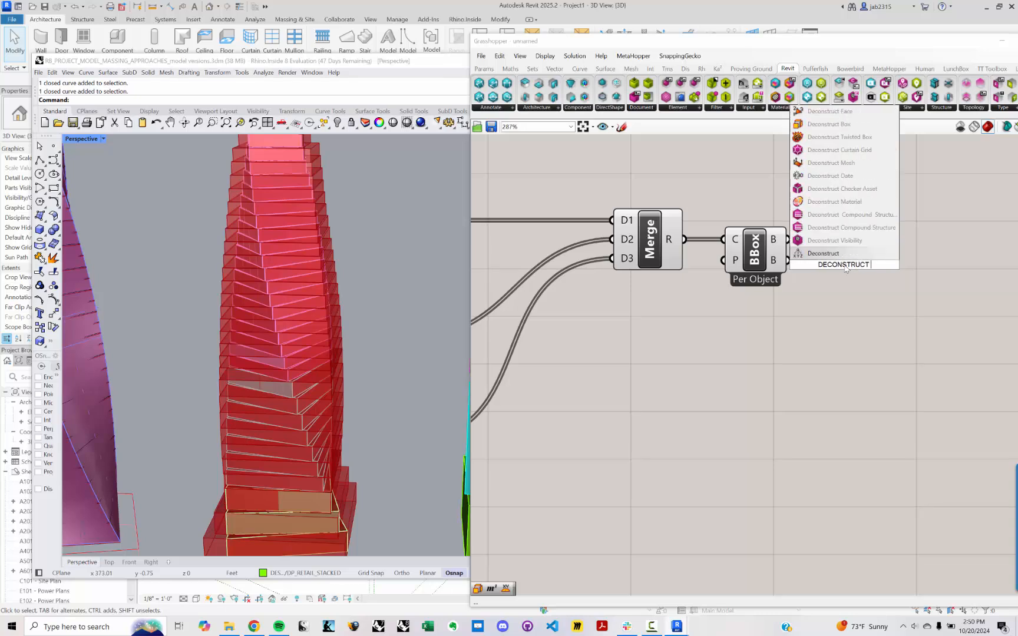
pyautogui.write(' BR')
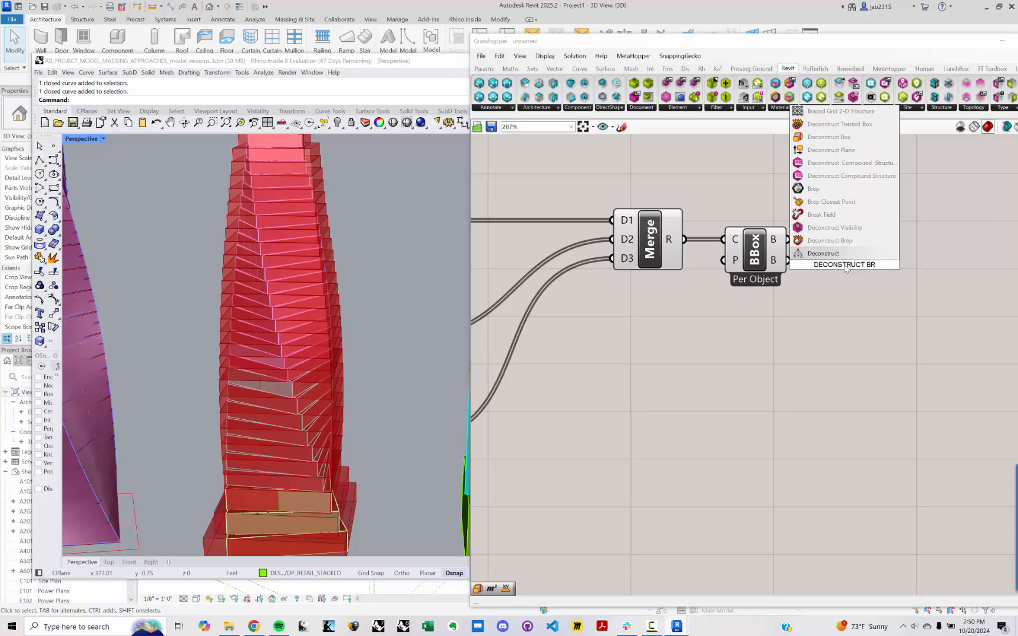
pyautogui.write('EP')
pyautogui.press('Return')
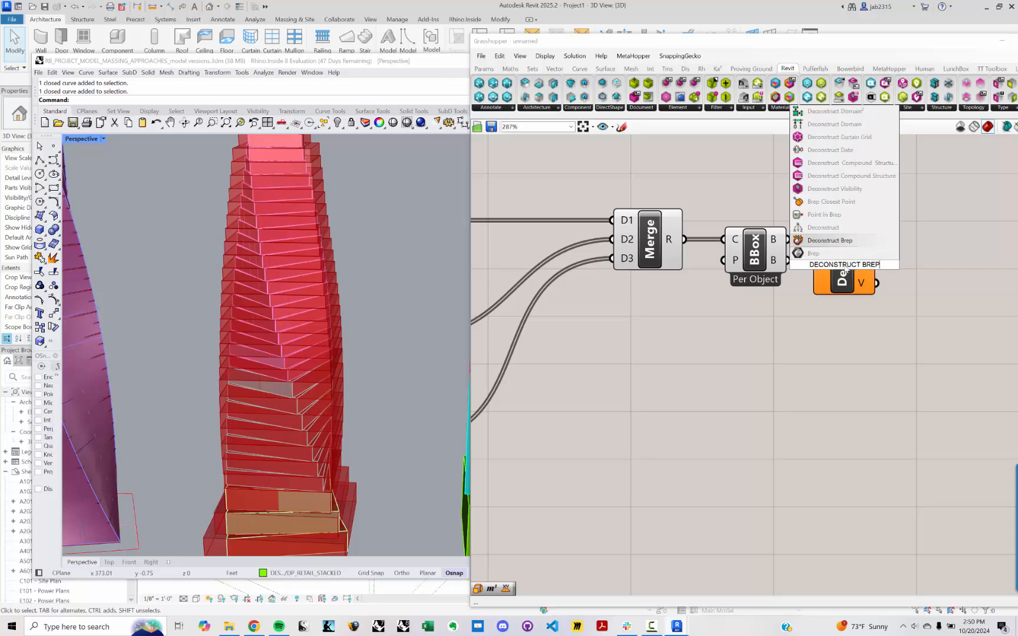
pyautogui.moveTo(789, 242); pyautogui.dragTo(856, 253)
pyautogui.click(892, 232)
# Add an Area component and connect the Deconstruct Brep faces output to its geometry input.
pyautogui.moveTo(874, 225); pyautogui.dragTo(807, 223, button='right')
pyautogui.moveTo(808, 224)
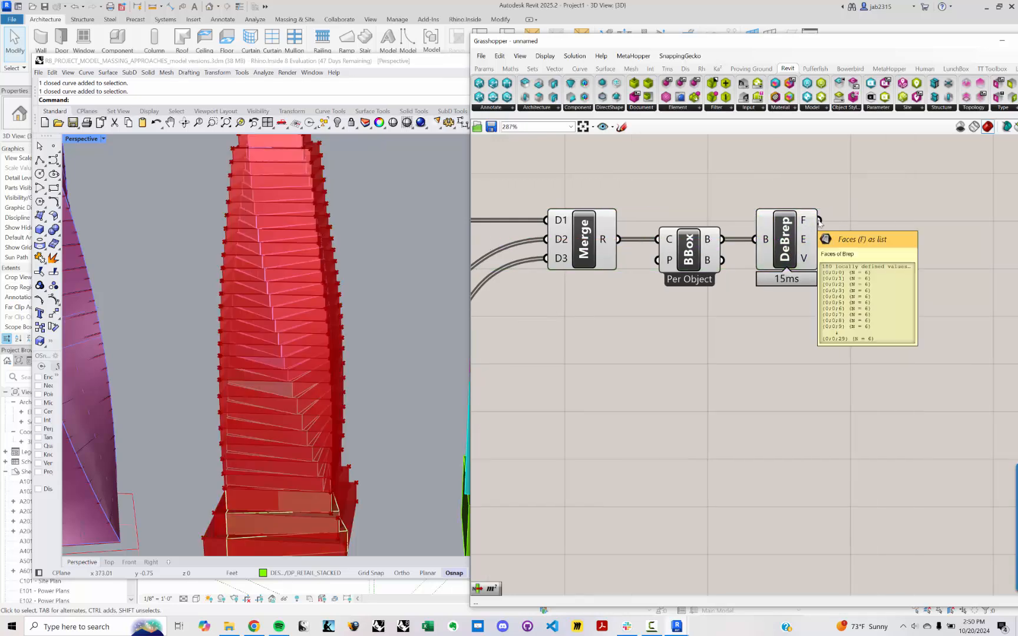
pyautogui.doubleClick(919, 243)
pyautogui.write('AREA')
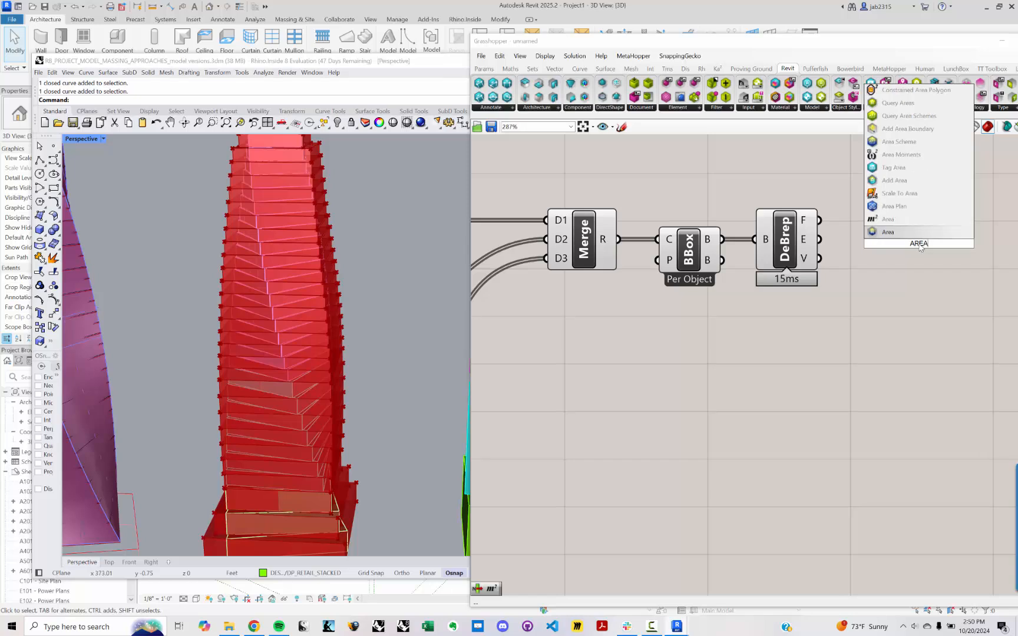
pyautogui.press('Return')
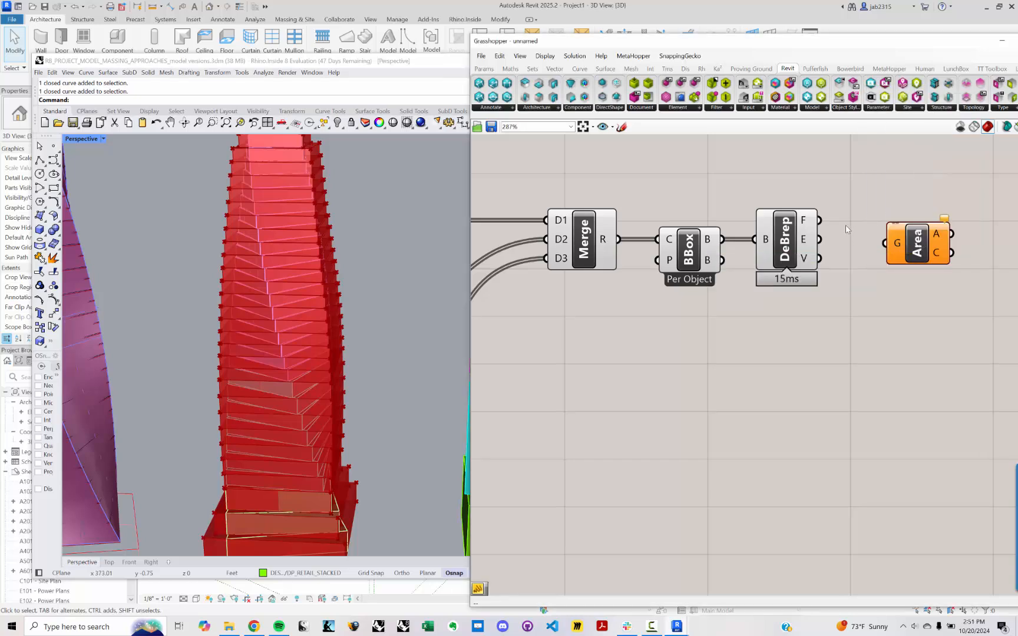
pyautogui.moveTo(819, 220); pyautogui.dragTo(911, 226)
pyautogui.moveTo(912, 227); pyautogui.dragTo(791, 225, button='right')
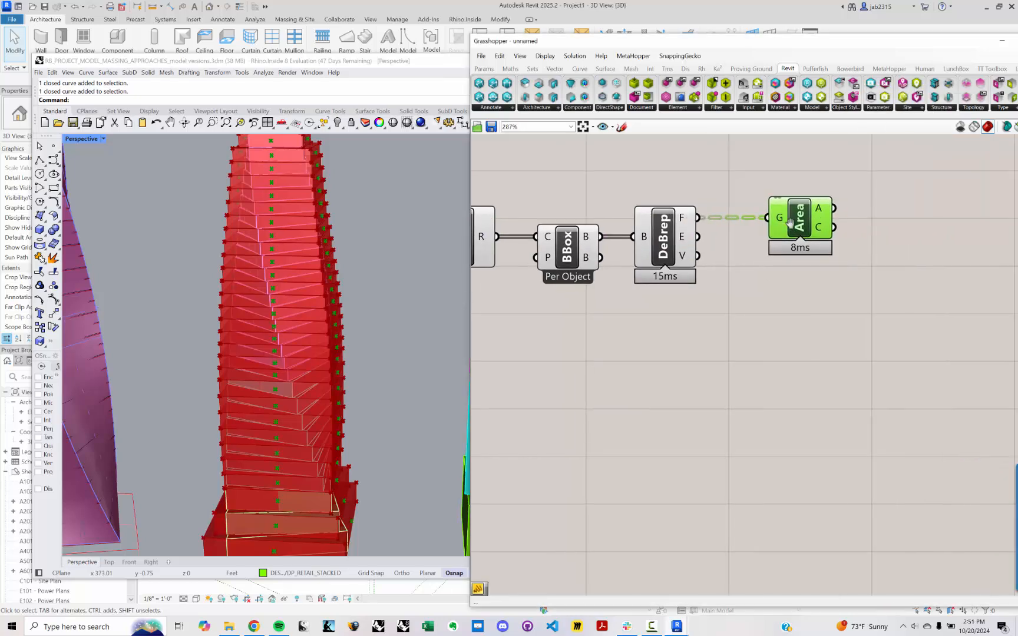
pyautogui.click(815, 228)
# Add a point Deconstruct component beside Area and connect the centroid output to its point input.
pyautogui.moveTo(879, 238); pyautogui.dragTo(774, 241, button='right')
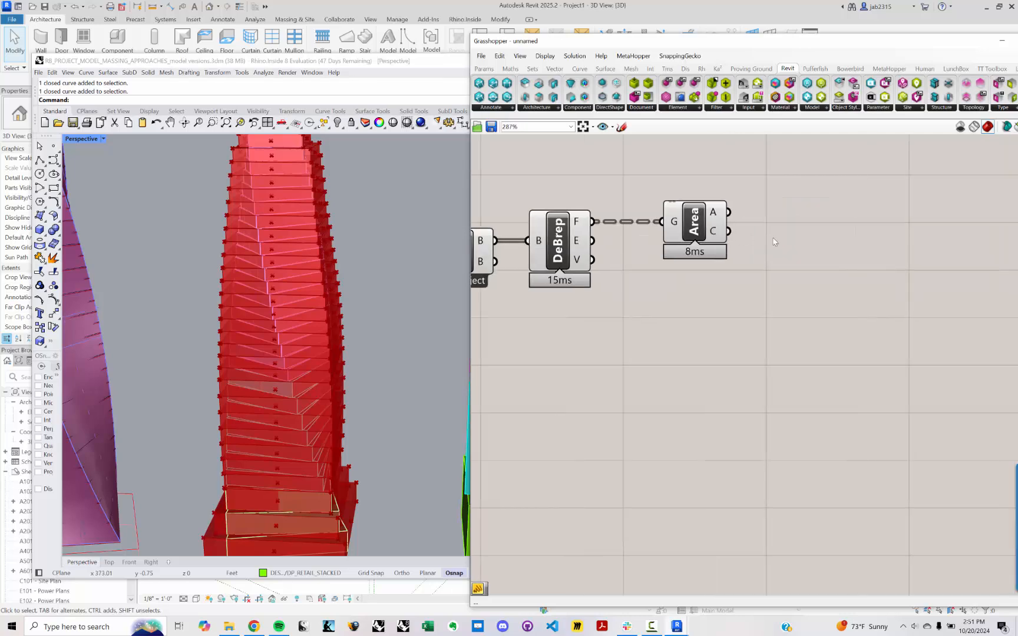
pyautogui.moveTo(711, 236)
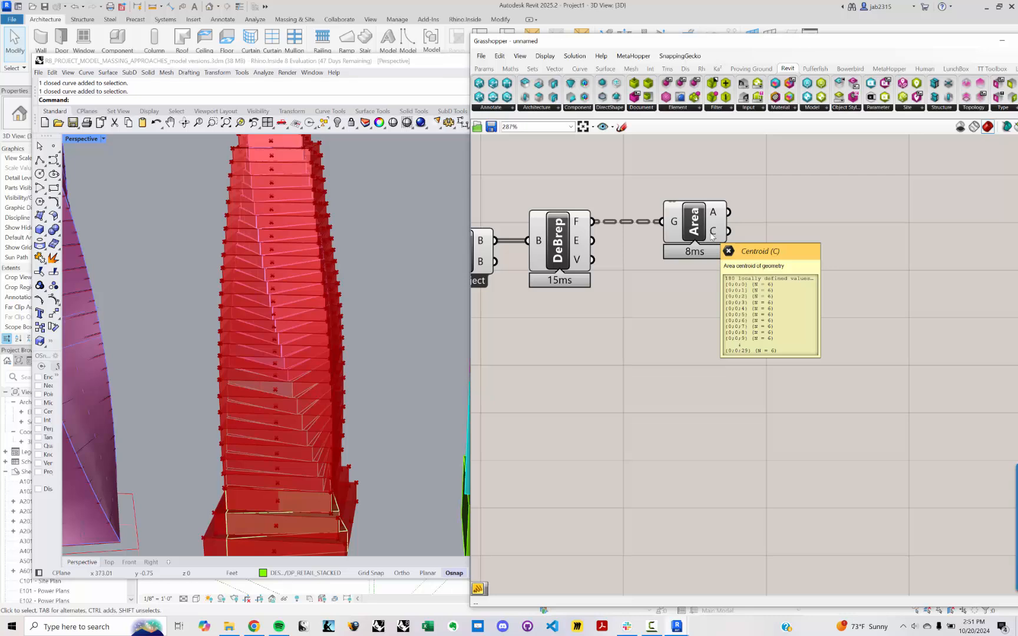
pyautogui.doubleClick(764, 248)
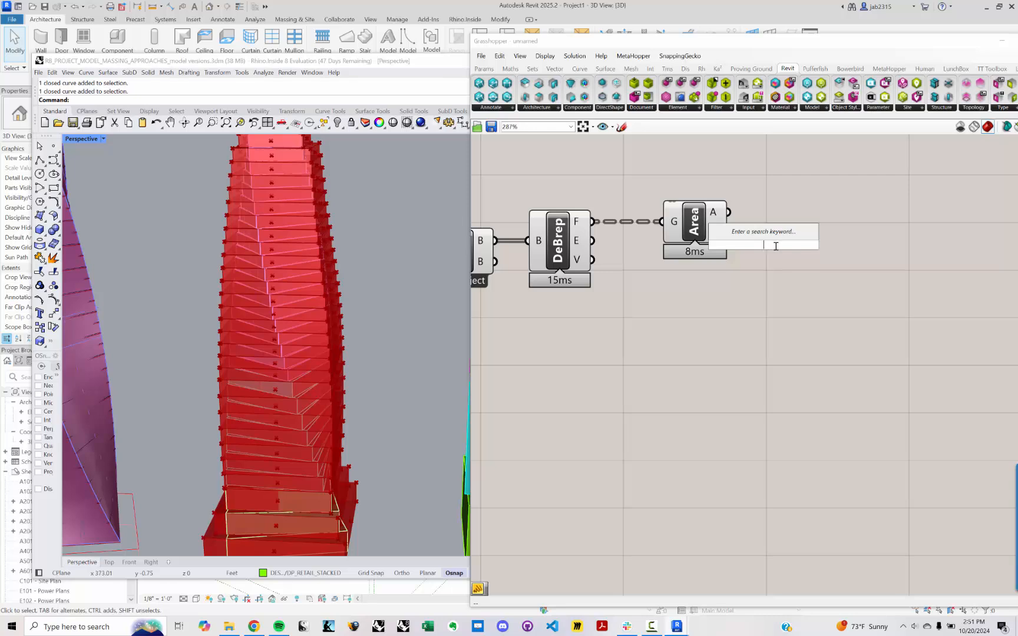
pyautogui.write('DECONS')
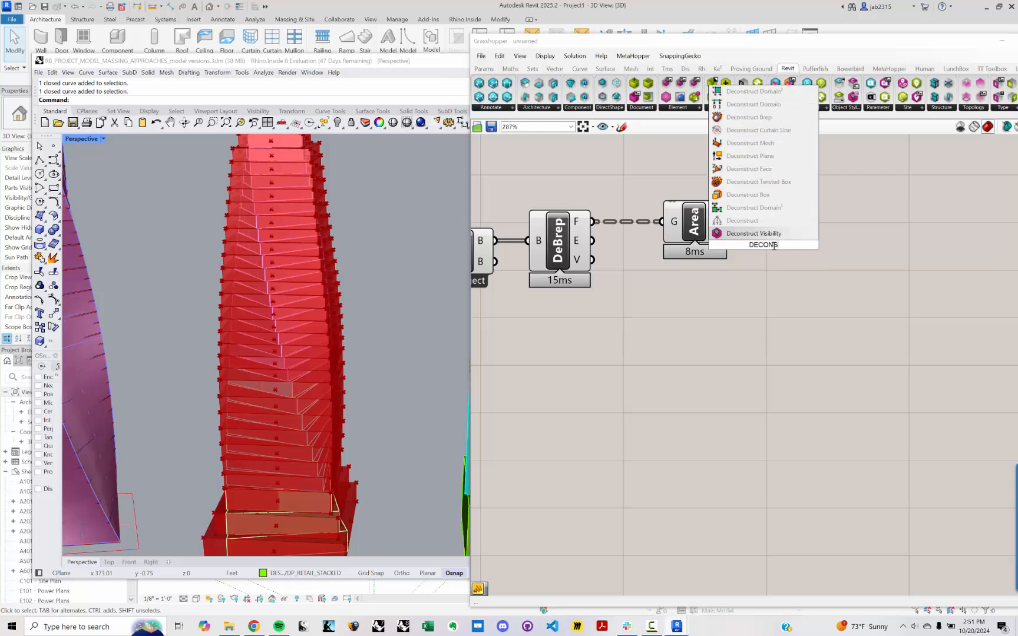
pyautogui.press('Up')
pyautogui.press('Up')
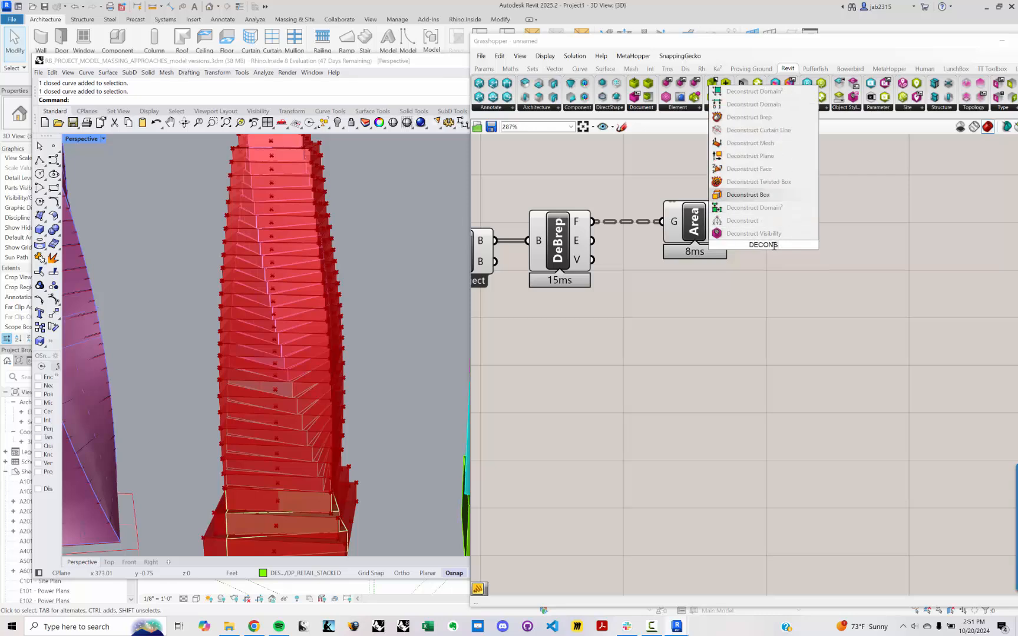
pyautogui.write('TUCT POI')
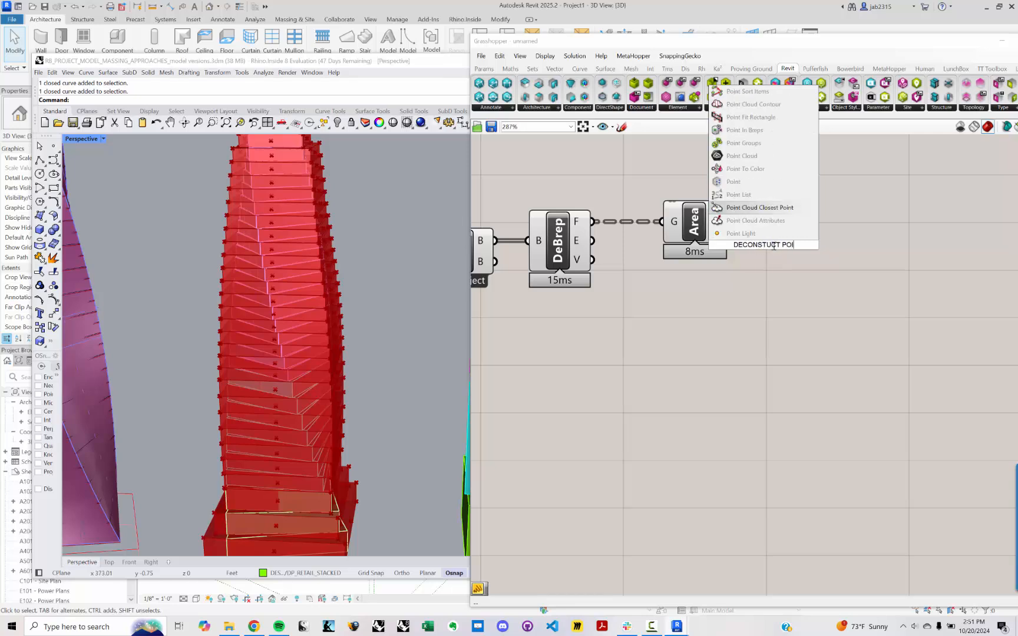
pyautogui.write('NT')
pyautogui.press('BackSpace')
pyautogui.press('BackSpace')
pyautogui.press('BackSpace')
pyautogui.press('BackSpace')
pyautogui.press('BackSpace')
pyautogui.press('BackSpace')
pyautogui.press('BackSpace')
pyautogui.press('BackSpace')
pyautogui.press('BackSpace')
pyautogui.write('R')
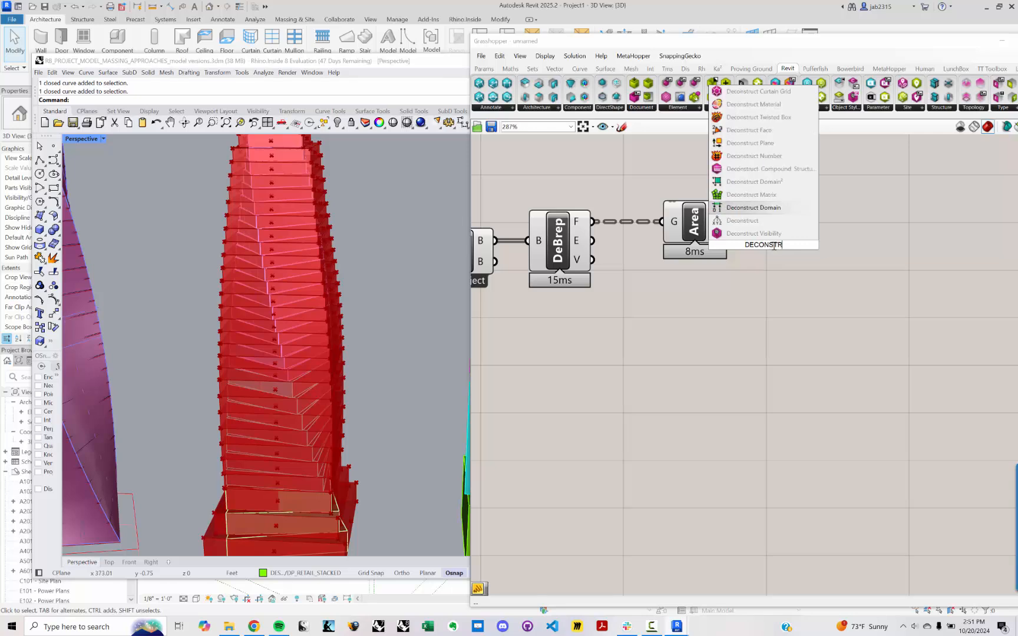
pyautogui.write('UC')
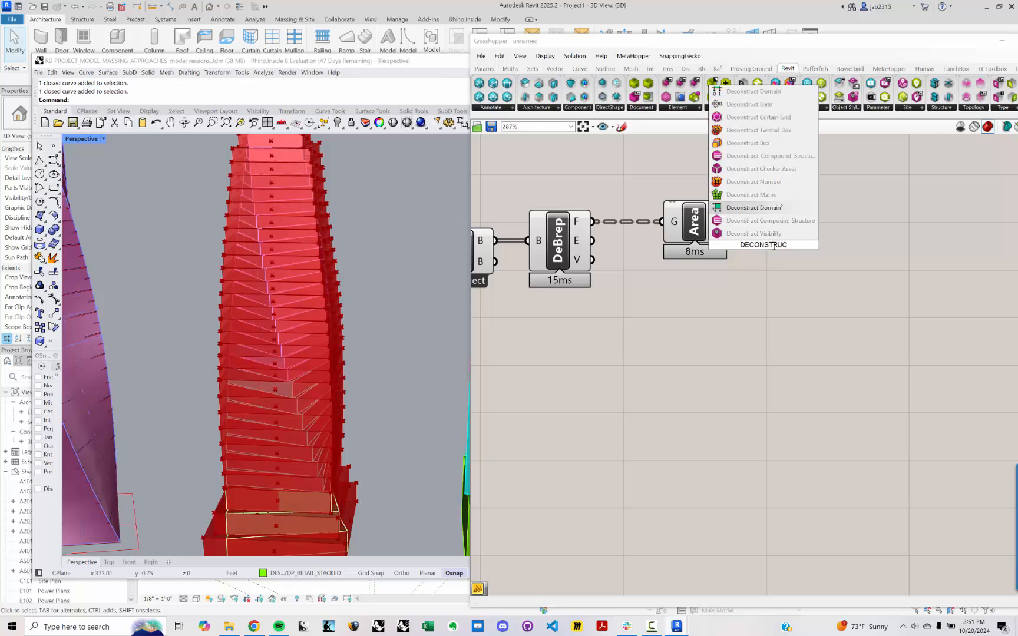
pyautogui.write('T')
pyautogui.click(771, 234)
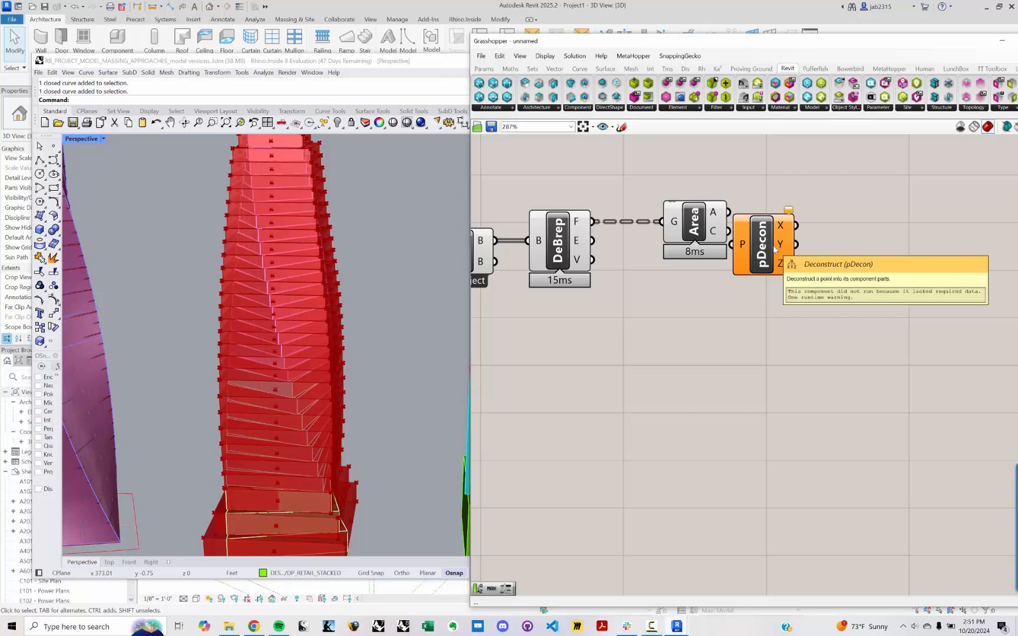
pyautogui.moveTo(773, 249); pyautogui.dragTo(813, 228)
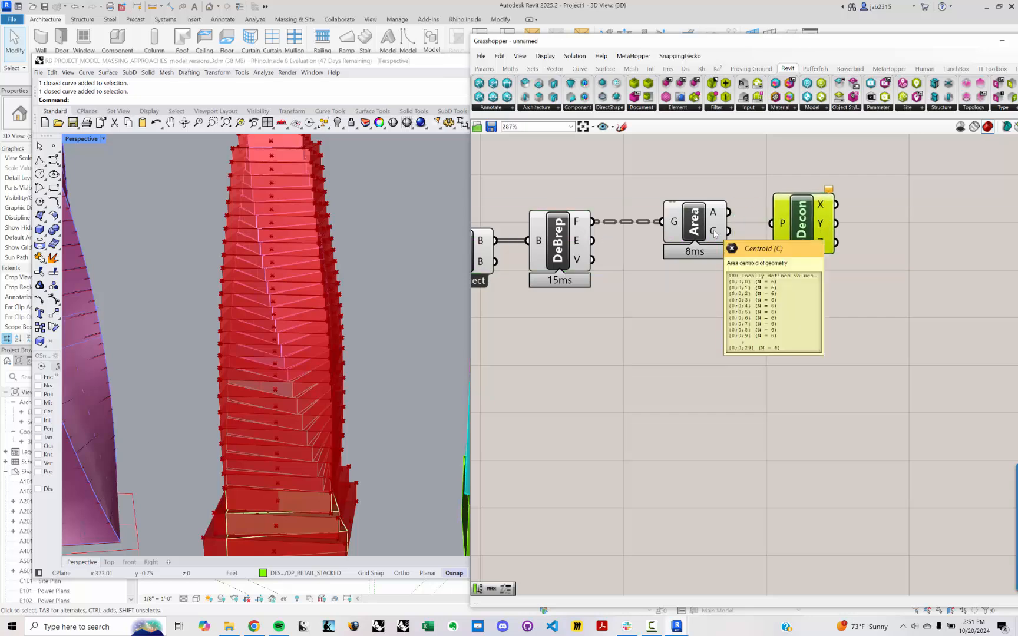
pyautogui.moveTo(714, 232); pyautogui.dragTo(798, 243)
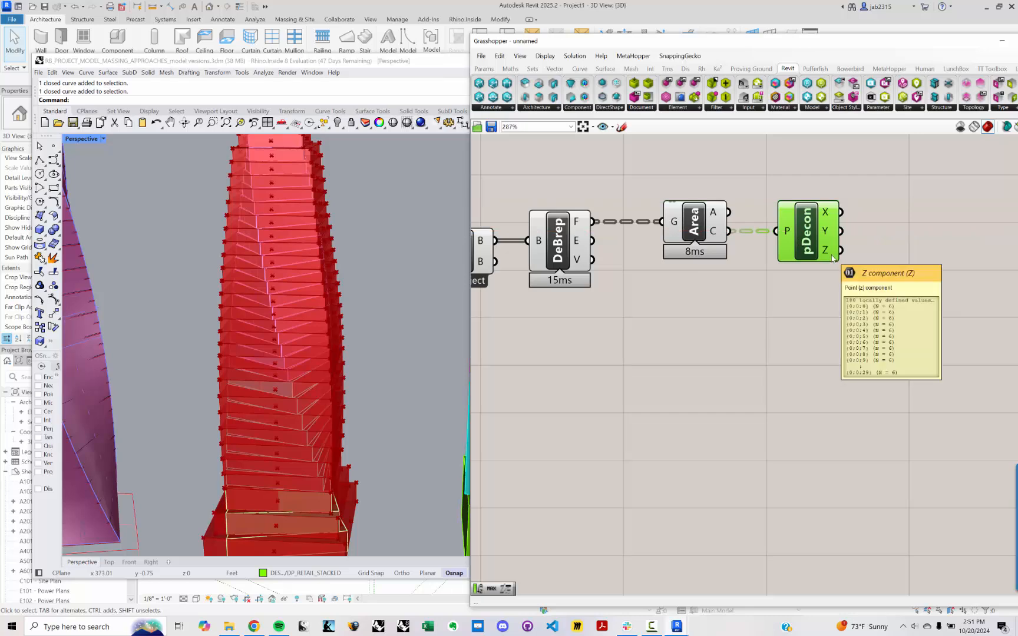
# Add a Sort List component, feeding its keys from the deconstructed Z values and its A input from the Deconstruct Brep faces.
pyautogui.moveTo(832, 257); pyautogui.dragTo(723, 236, button='right')
pyautogui.doubleClick(743, 280)
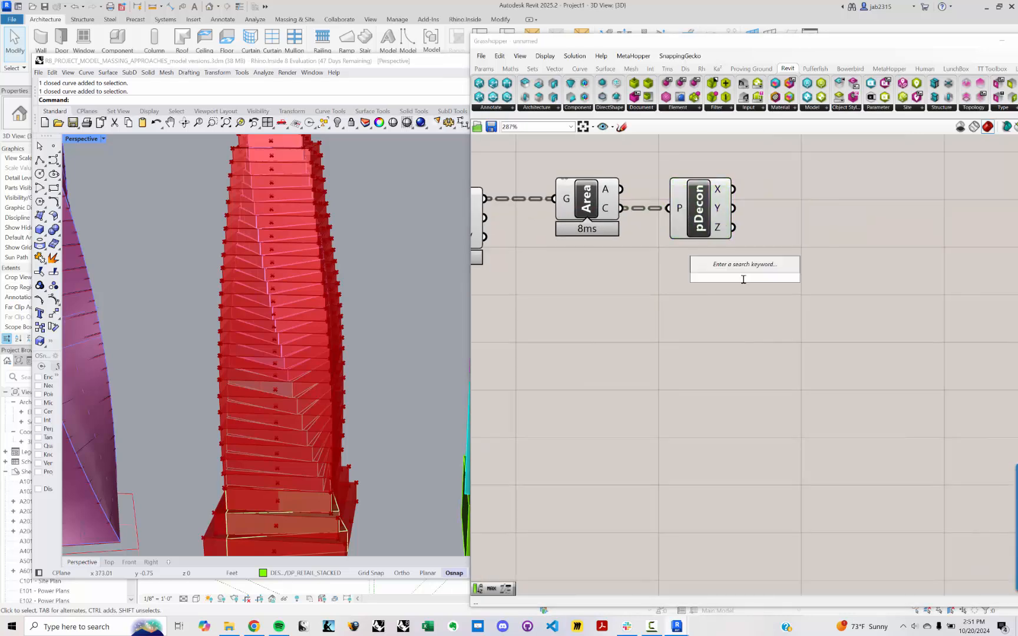
pyautogui.write('sort')
pyautogui.press('Return')
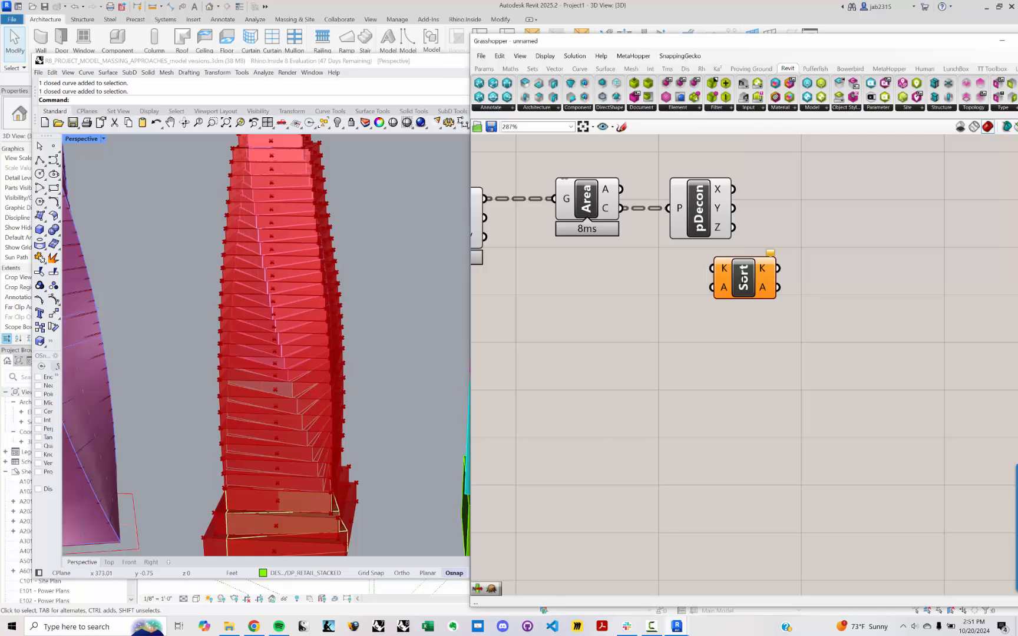
pyautogui.moveTo(732, 227); pyautogui.dragTo(774, 287)
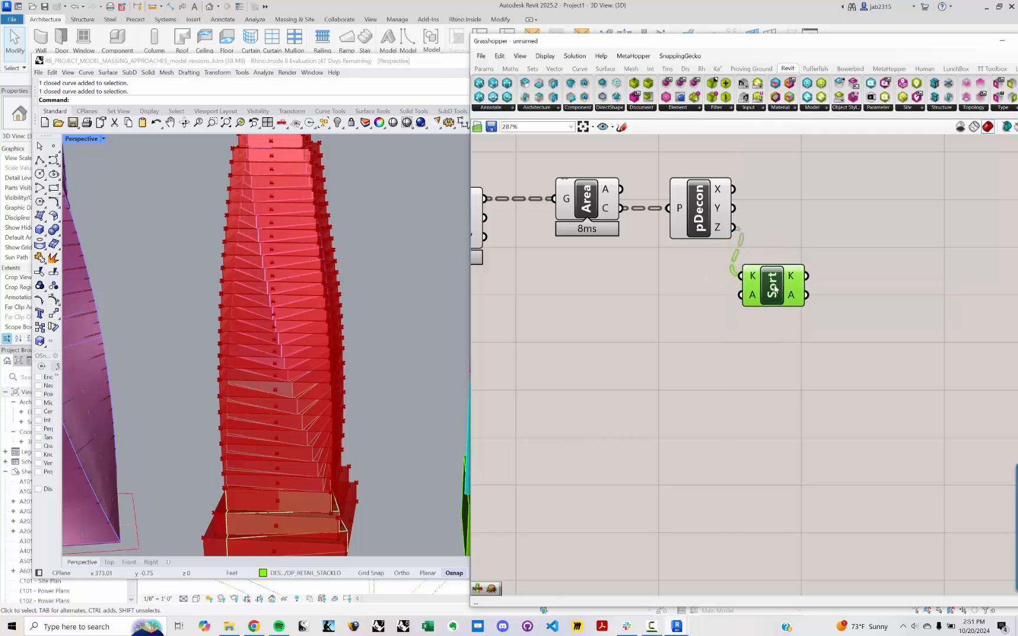
pyautogui.scroll(-3, 775, 288)
pyautogui.click(742, 305)
pyautogui.moveTo(595, 232); pyautogui.dragTo(758, 291)
pyautogui.scroll(2, 799, 297)
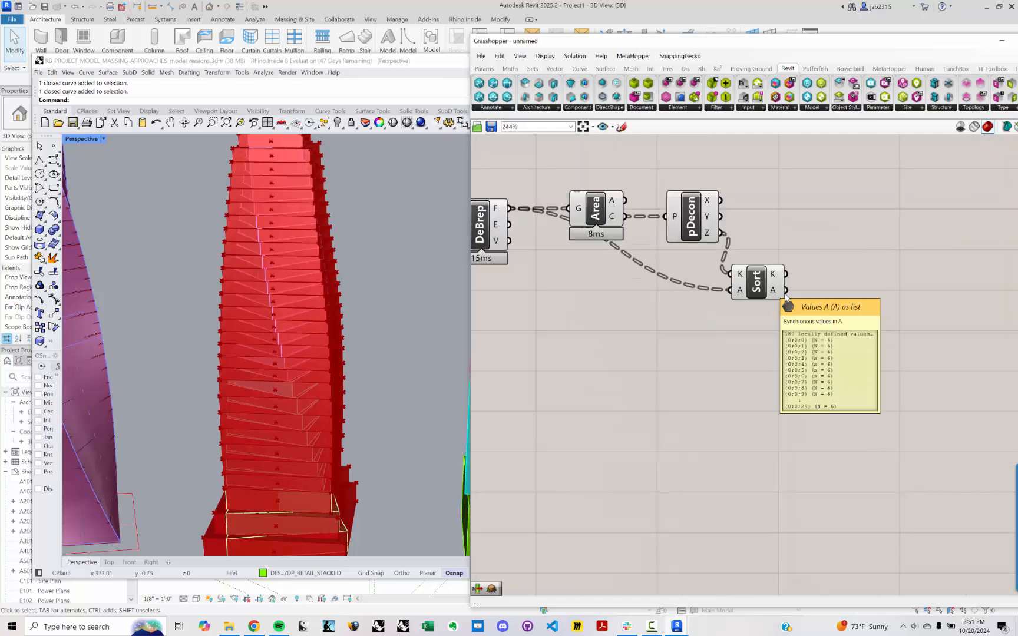
# Add a List Item component and connect the sorted A output of Sort List to its list input.
pyautogui.doubleClick(803, 297)
pyautogui.write('LIST')
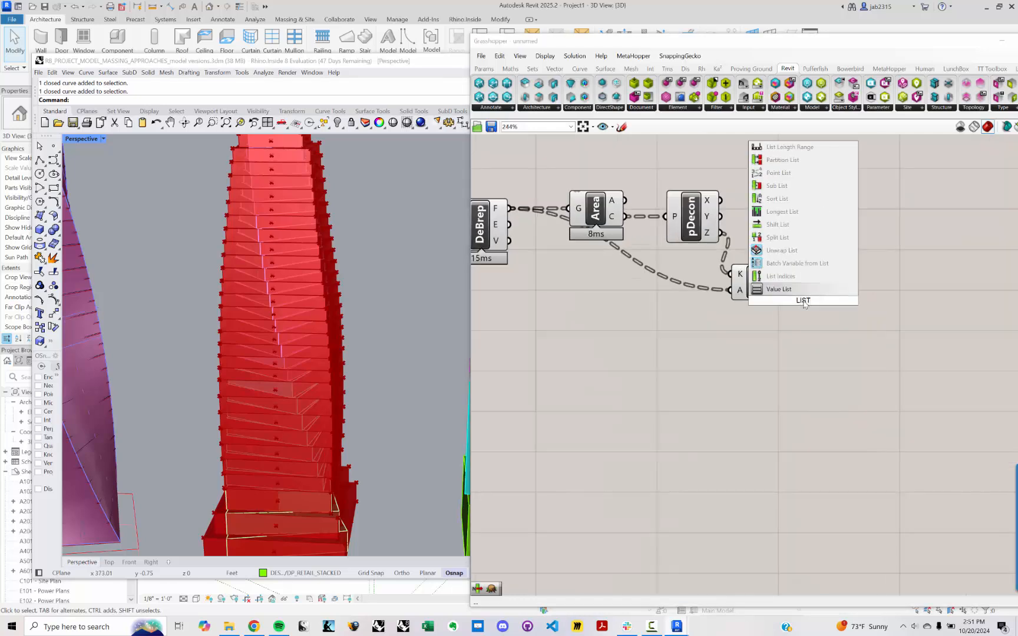
pyautogui.write(' ITEL')
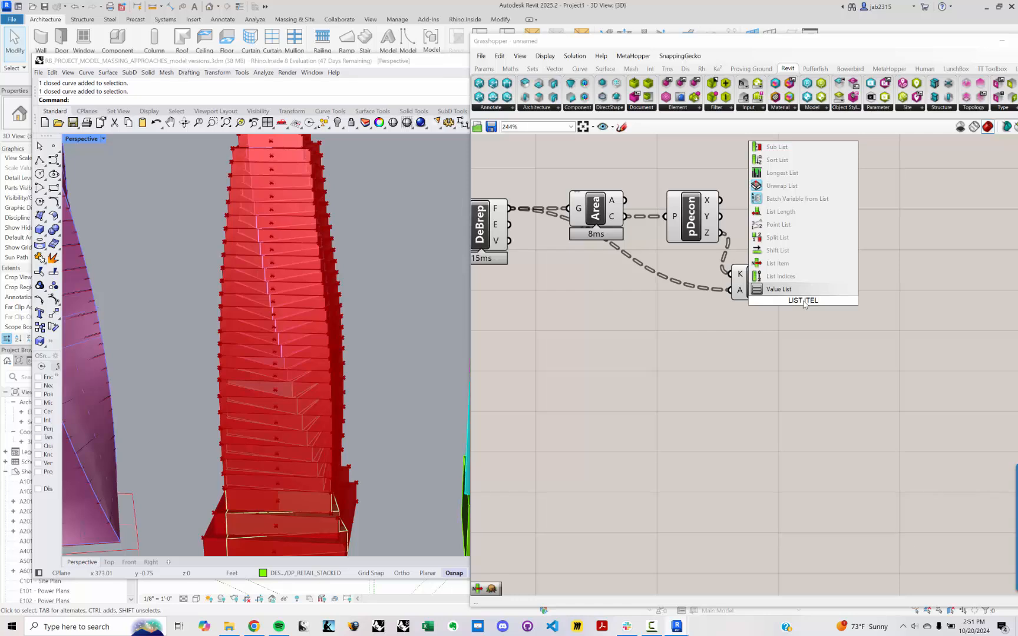
pyautogui.press('Up')
pyautogui.press('Up')
pyautogui.press('Return')
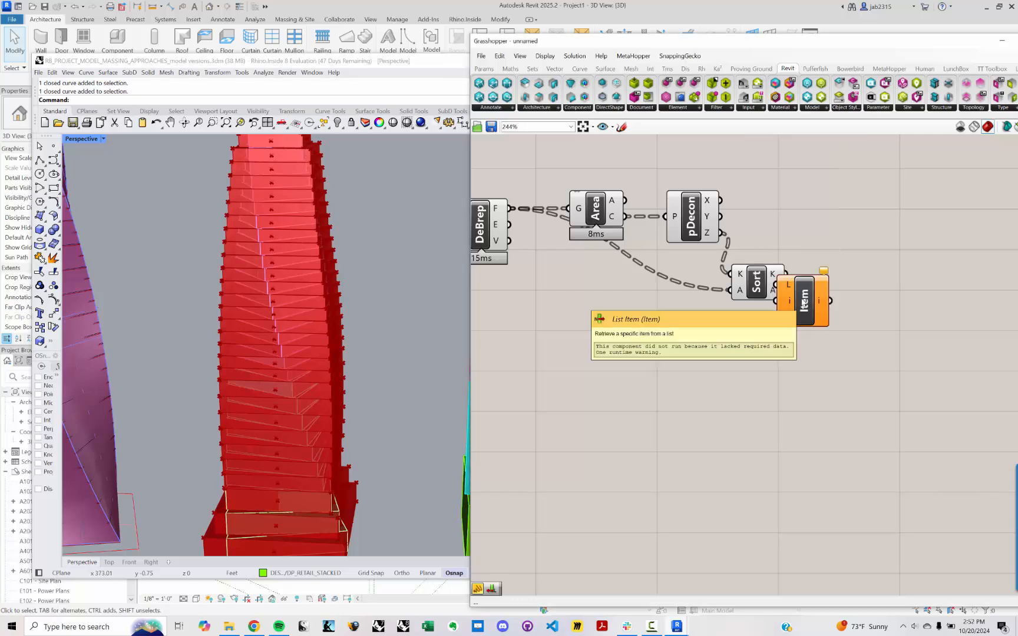
pyautogui.scroll(-1, 804, 302)
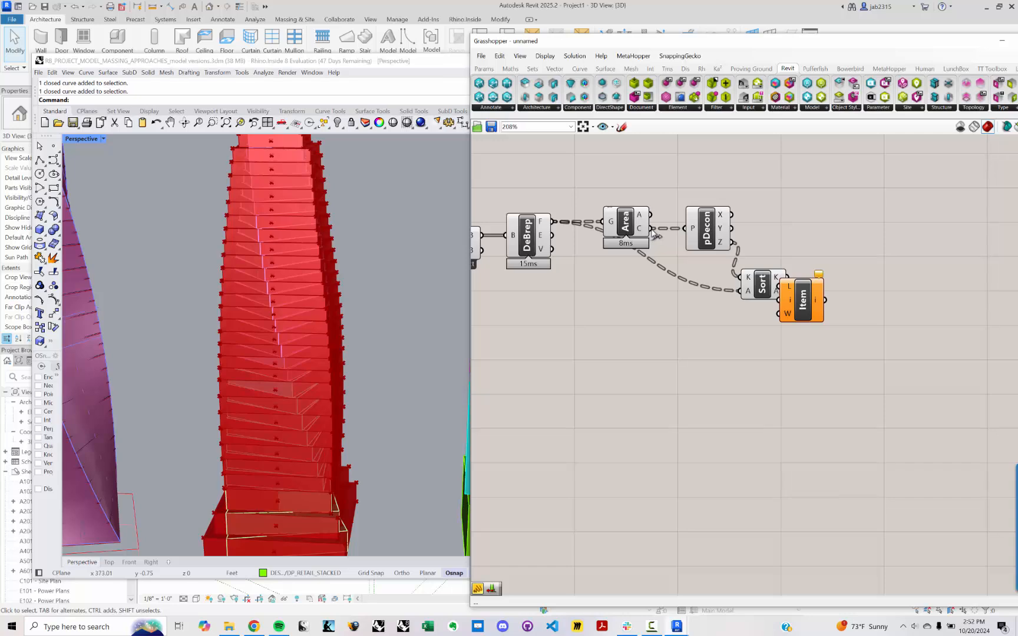
pyautogui.moveTo(725, 246)
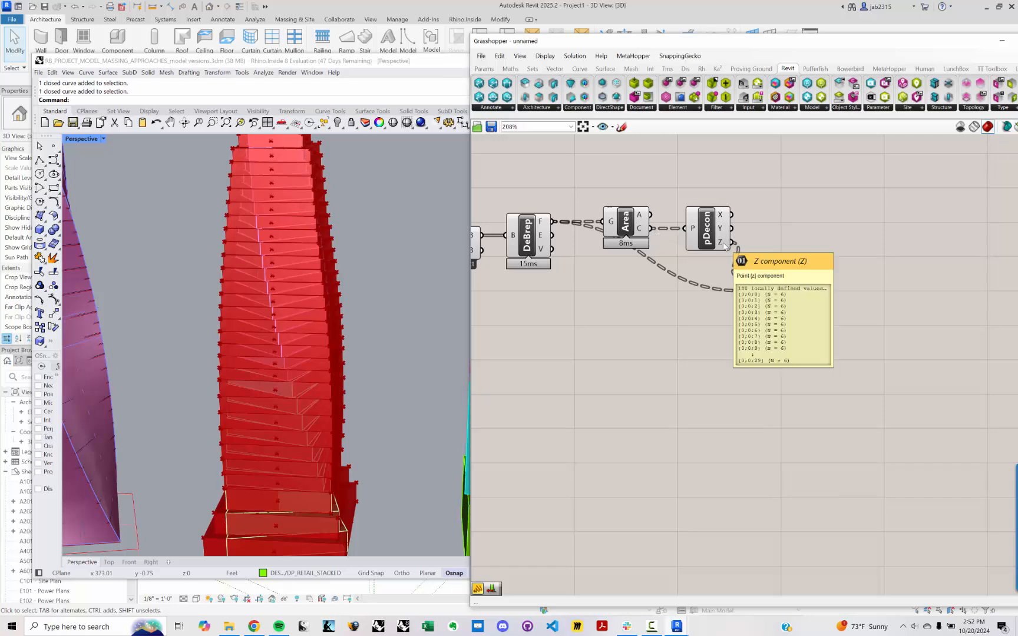
pyautogui.moveTo(815, 306); pyautogui.dragTo(650, 278, button='right')
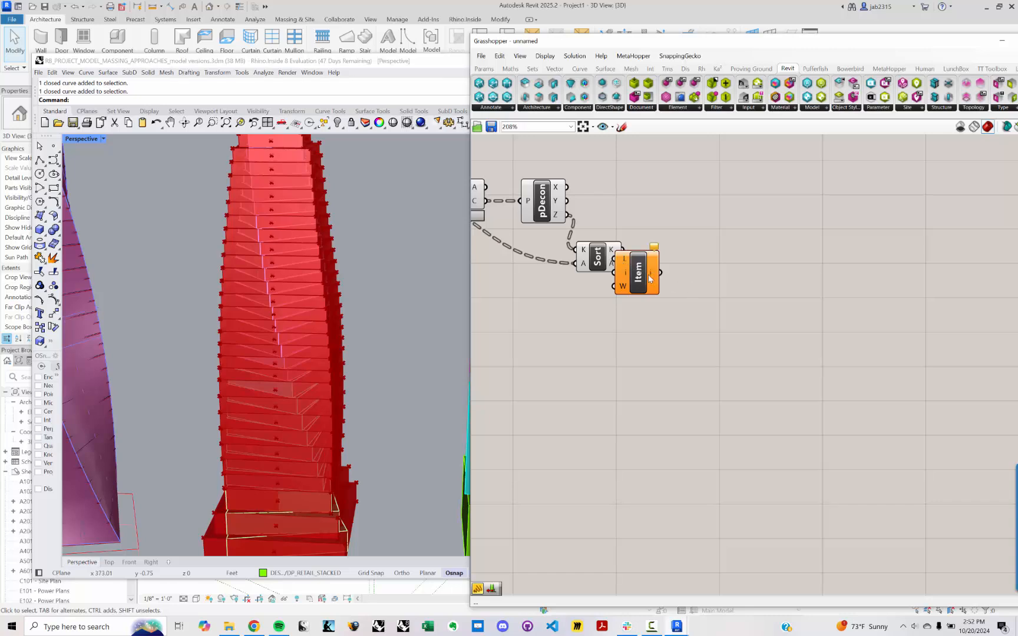
pyautogui.moveTo(649, 278); pyautogui.dragTo(729, 291)
pyautogui.moveTo(613, 265)
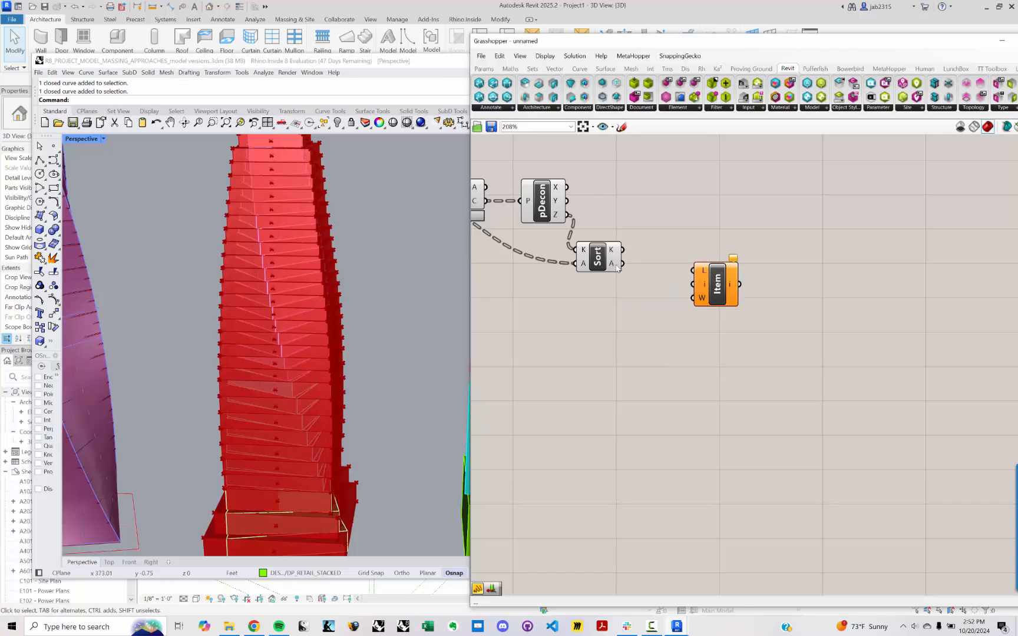
pyautogui.moveTo(616, 265); pyautogui.dragTo(669, 275)
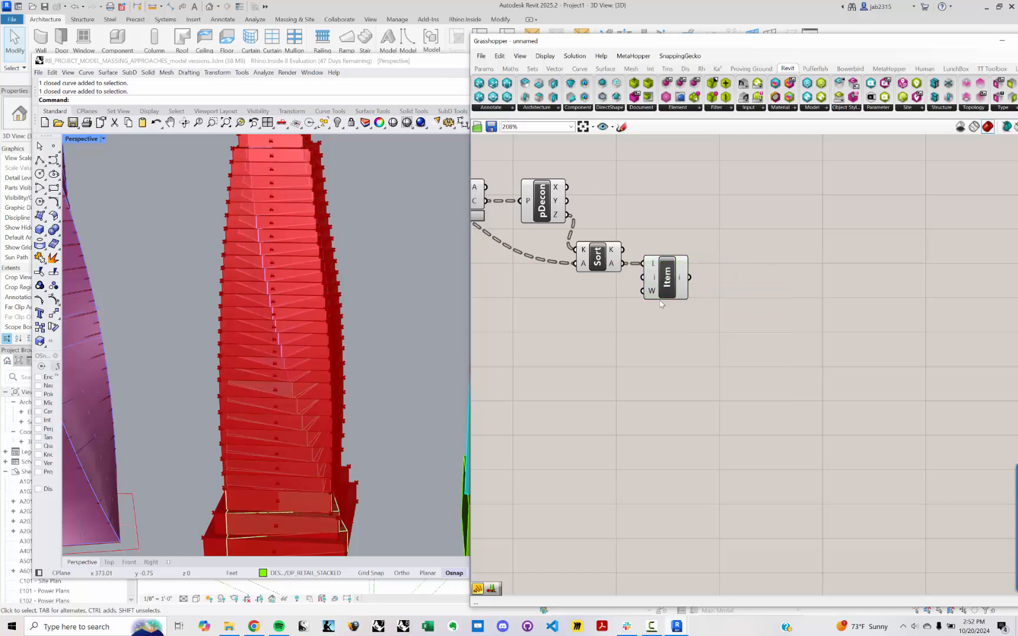
# Rewire the Sort List A input to take the Area centroids instead of the Deconstruct Brep faces.
pyautogui.moveTo(661, 304); pyautogui.dragTo(804, 325, button='right')
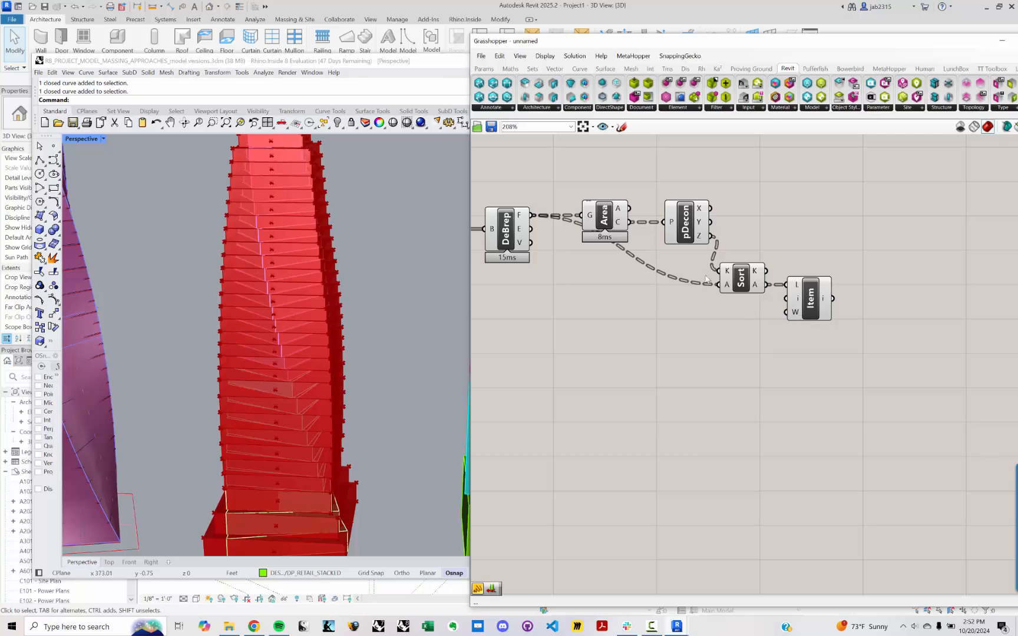
pyautogui.moveTo(626, 225)
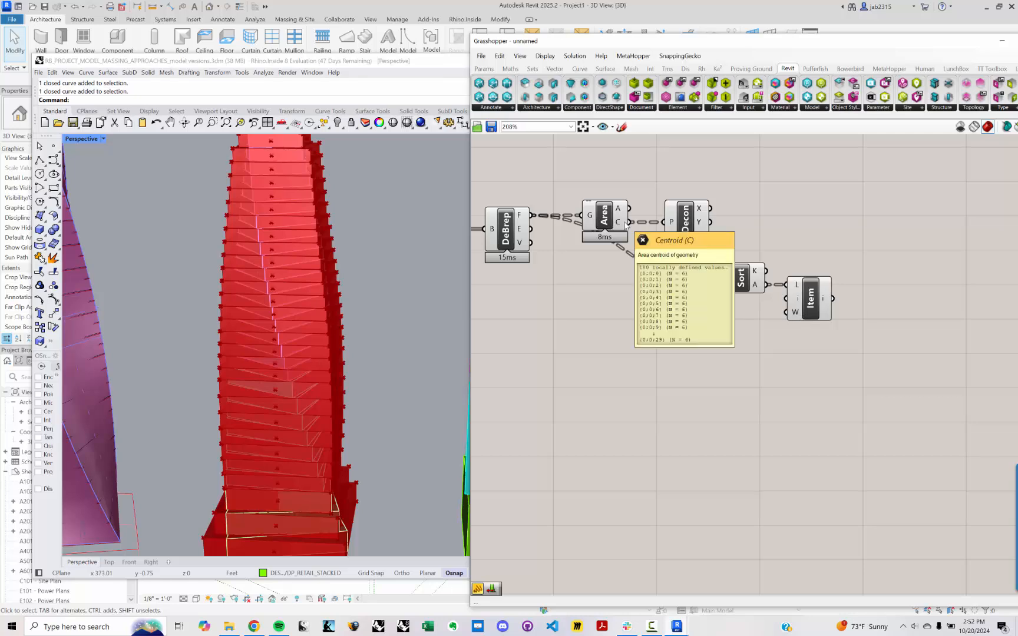
pyautogui.moveTo(628, 223); pyautogui.dragTo(718, 285)
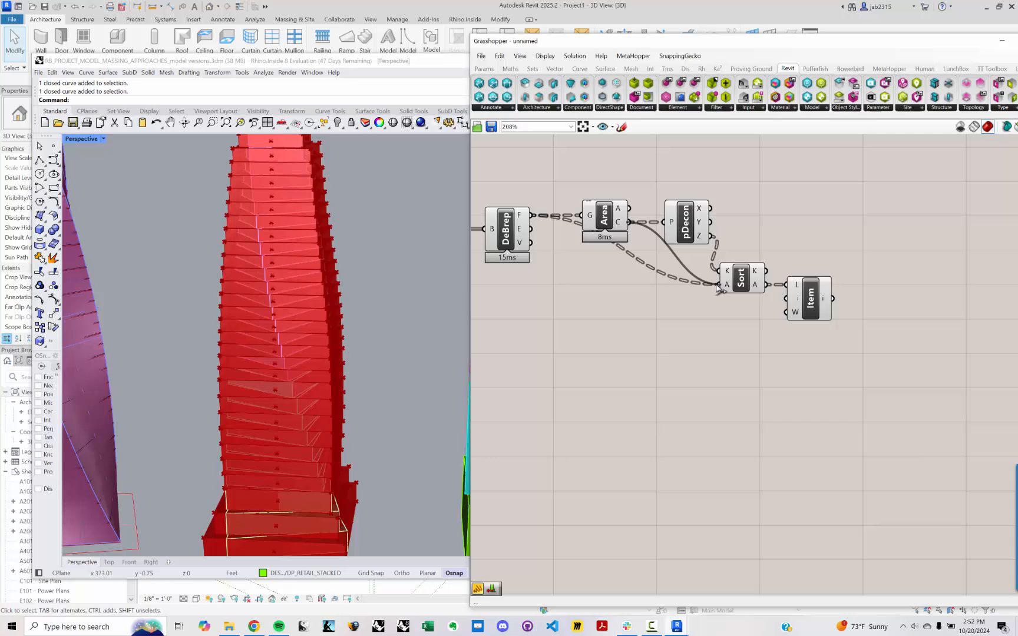
# Add a Panel beside List Item and connect the item output to it.
pyautogui.doubleClick(851, 320)
pyautogui.write('panel')
pyautogui.press('Return')
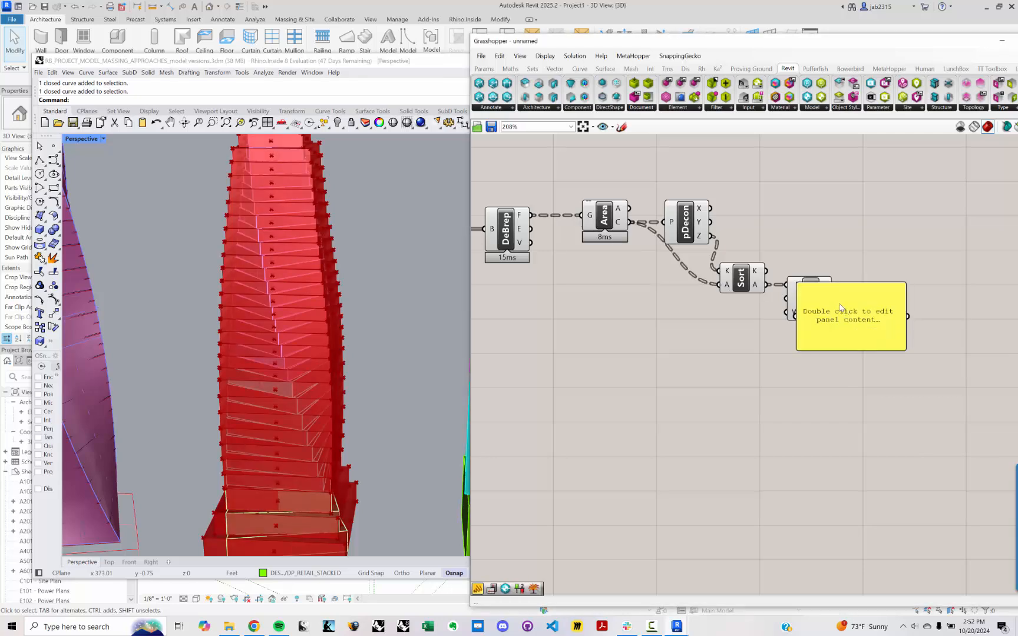
pyautogui.moveTo(841, 307); pyautogui.dragTo(954, 324)
pyautogui.moveTo(832, 298); pyautogui.dragTo(922, 334)
pyautogui.moveTo(967, 341); pyautogui.dragTo(760, 318, button='right')
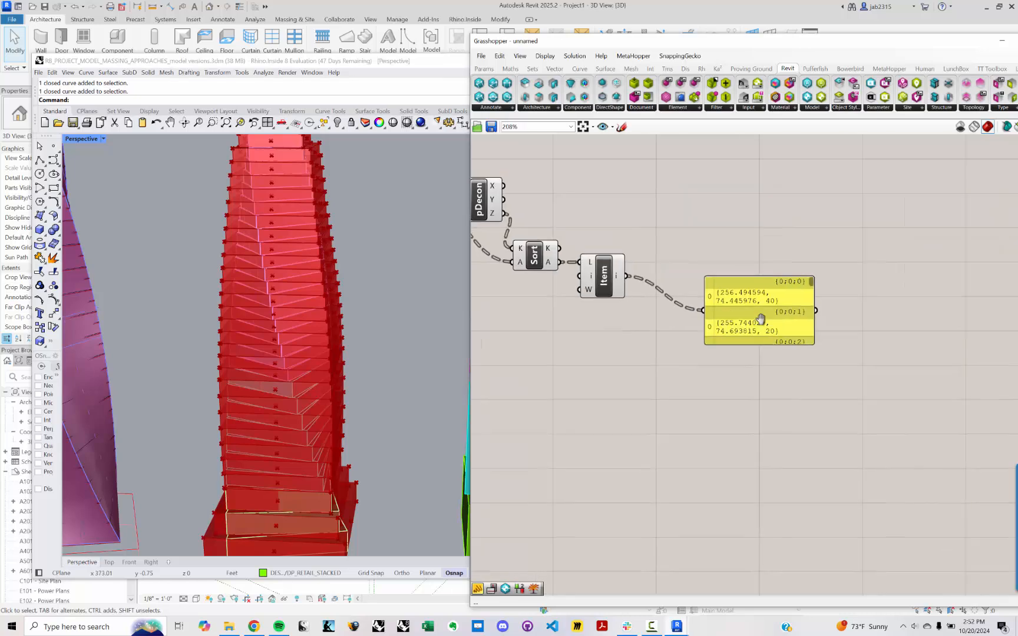
# Enlarge the panel to read the extracted centroid coordinates, and delete it after checking them.
pyautogui.moveTo(761, 318); pyautogui.dragTo(755, 291)
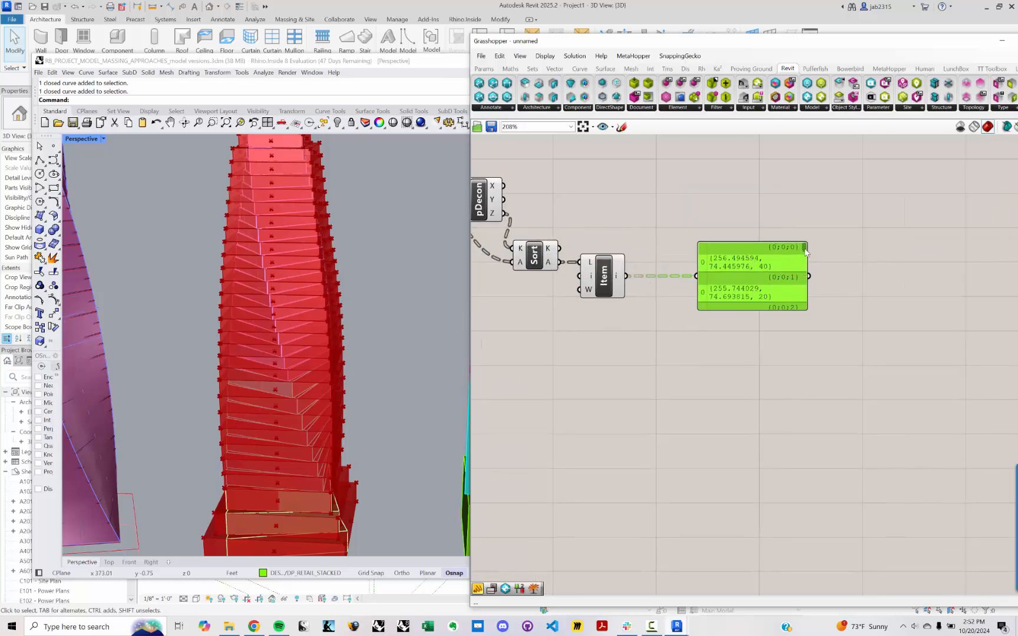
pyautogui.moveTo(804, 248); pyautogui.dragTo(803, 246)
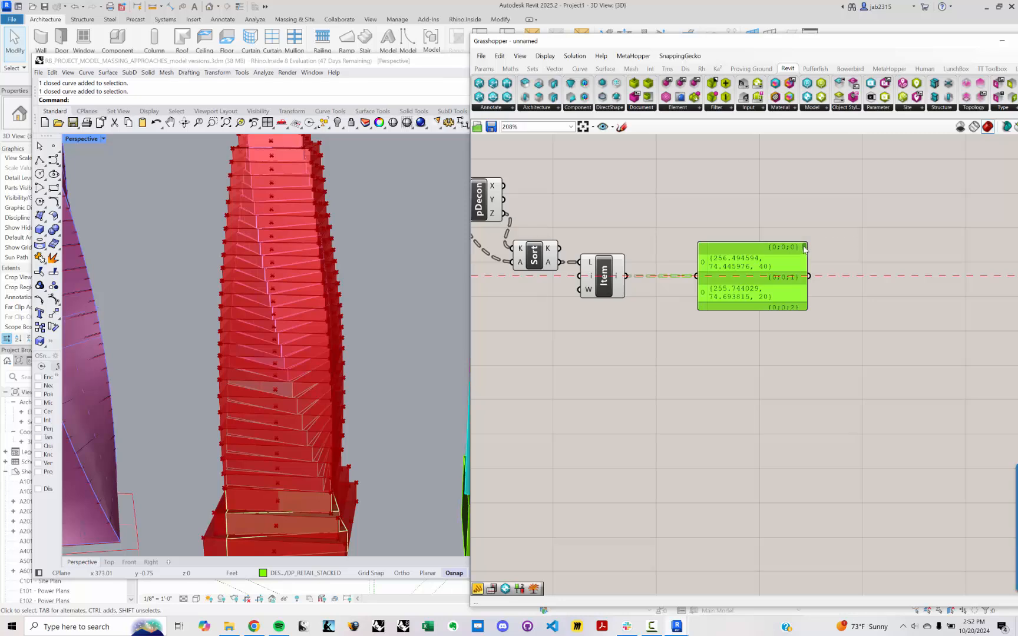
pyautogui.click(758, 318)
pyautogui.moveTo(758, 309); pyautogui.dragTo(778, 435)
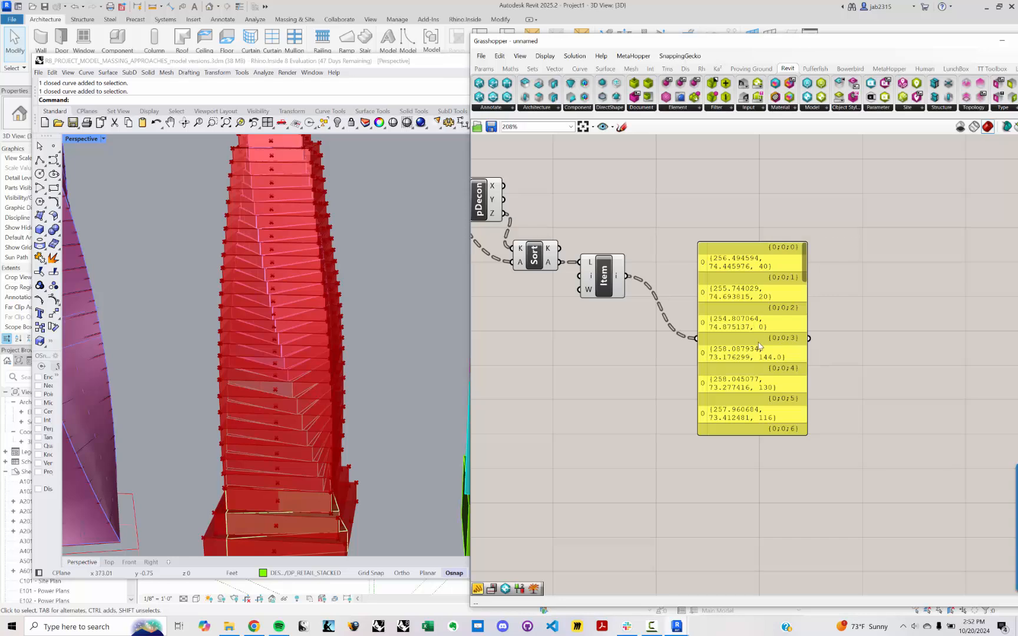
pyautogui.moveTo(756, 346); pyautogui.dragTo(751, 284)
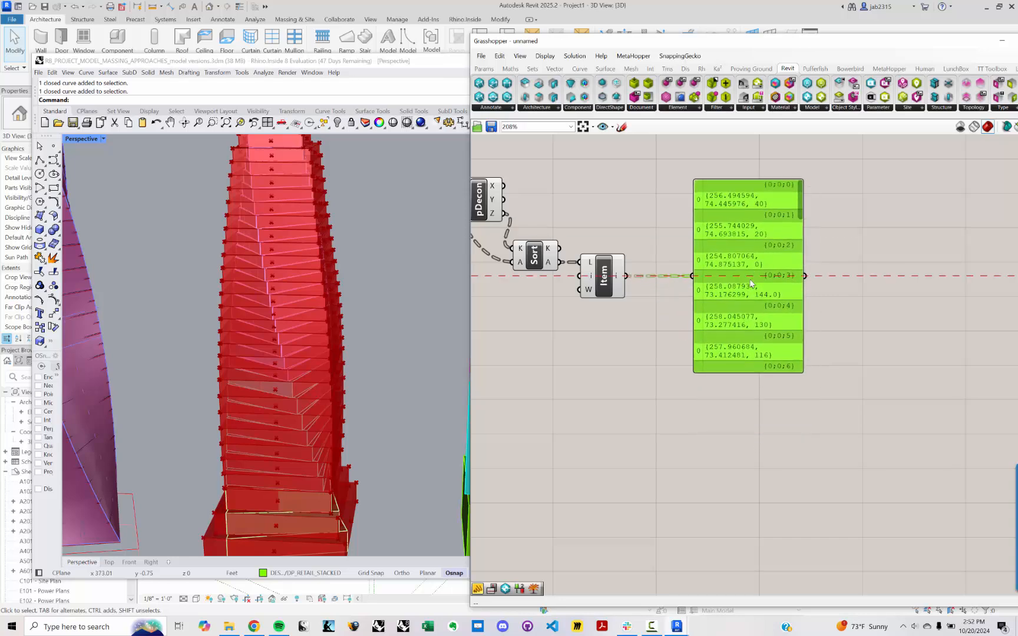
pyautogui.scroll(-2, 749, 282)
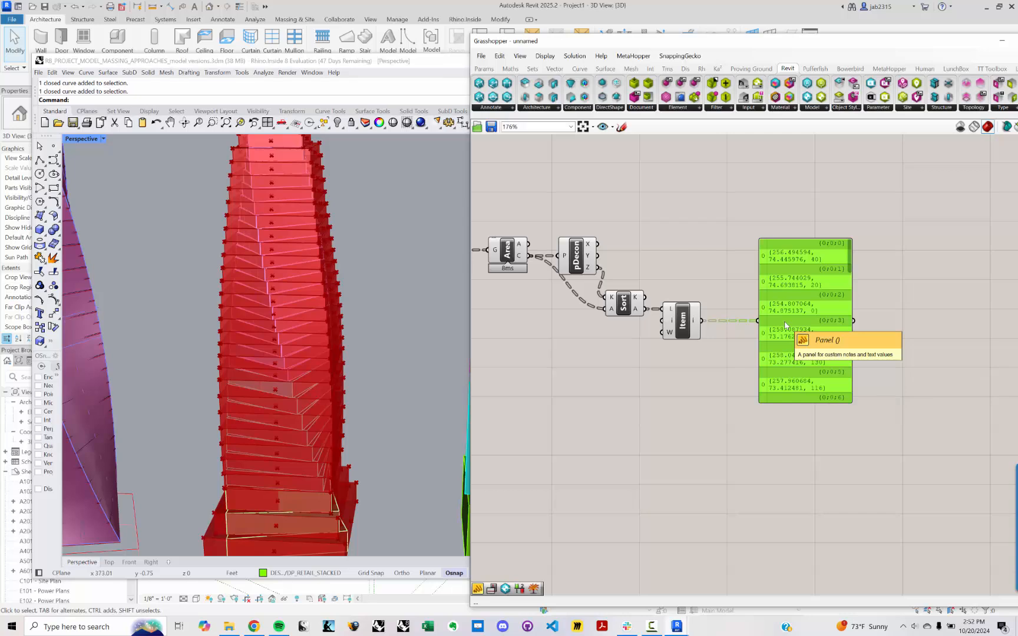
pyautogui.press('Delete')
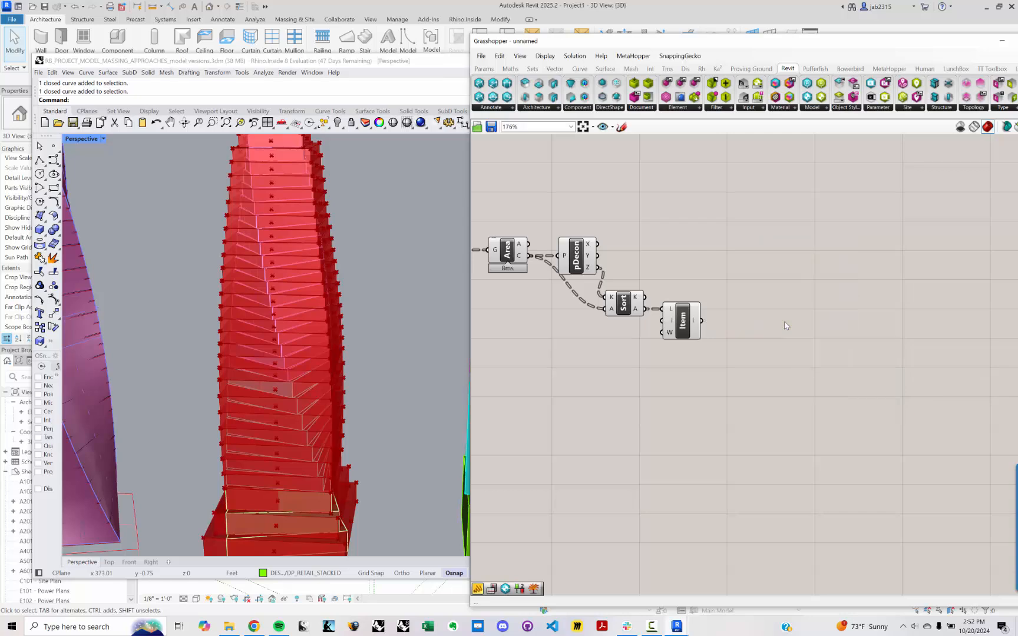
# Add a second point Deconstruct component below List Item and connect the item output to its point input.
pyautogui.moveTo(700, 329); pyautogui.dragTo(757, 332, button='right')
pyautogui.click(740, 328)
pyautogui.doubleClick(794, 409)
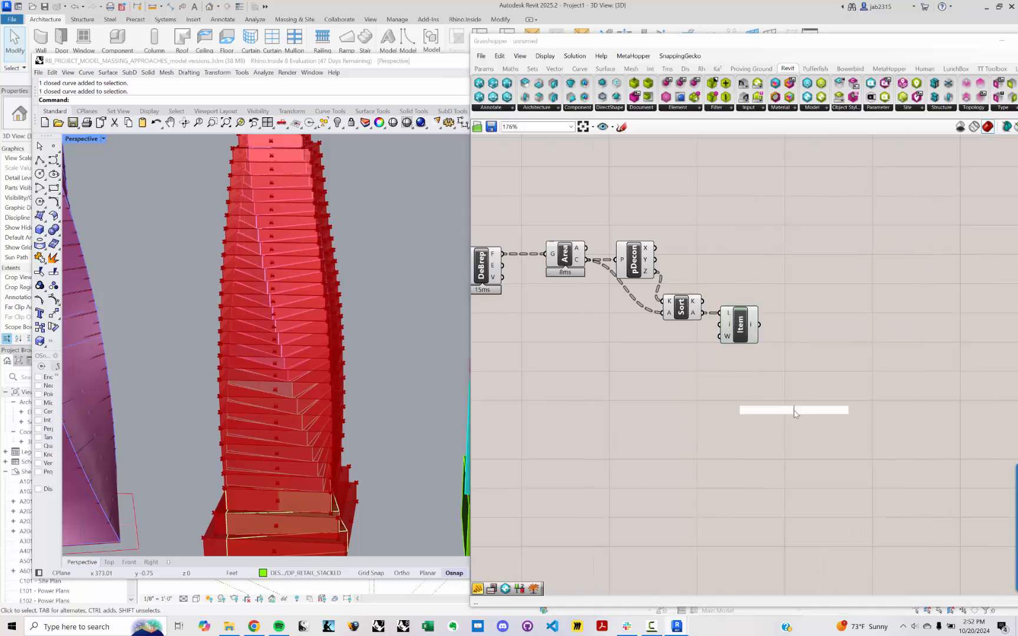
pyautogui.write('DECOS')
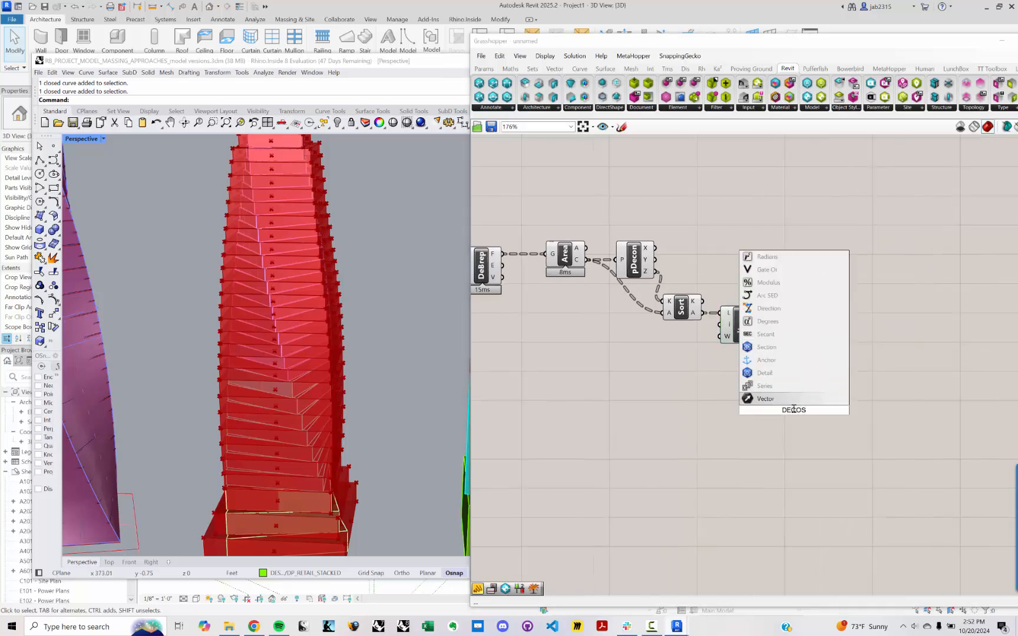
pyautogui.press('BackSpace')
pyautogui.write('NSTR')
pyautogui.press('Return')
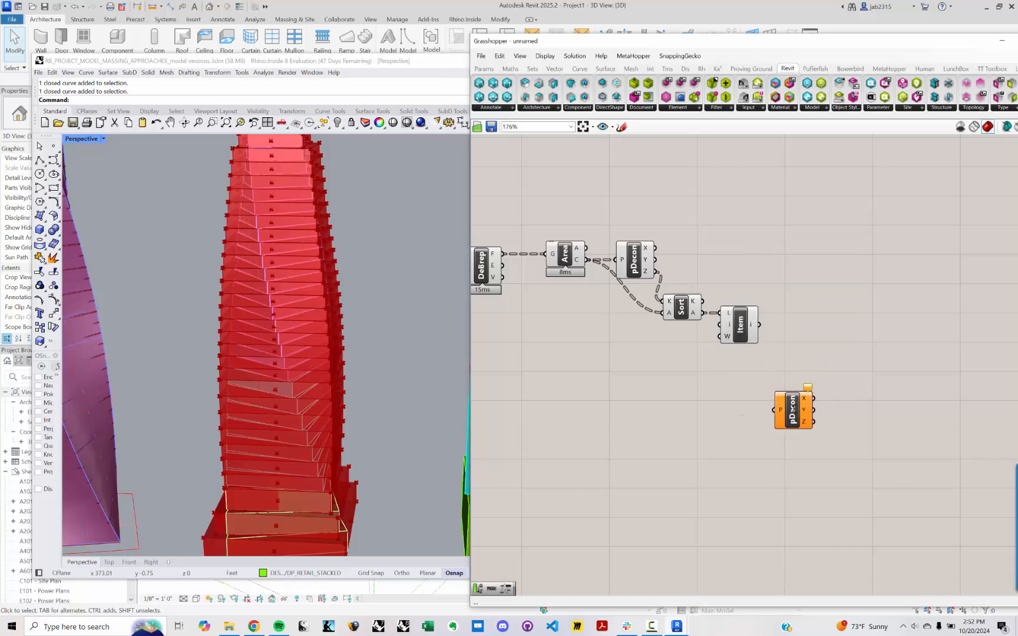
pyautogui.moveTo(759, 325); pyautogui.dragTo(789, 381)
pyautogui.moveTo(801, 390)
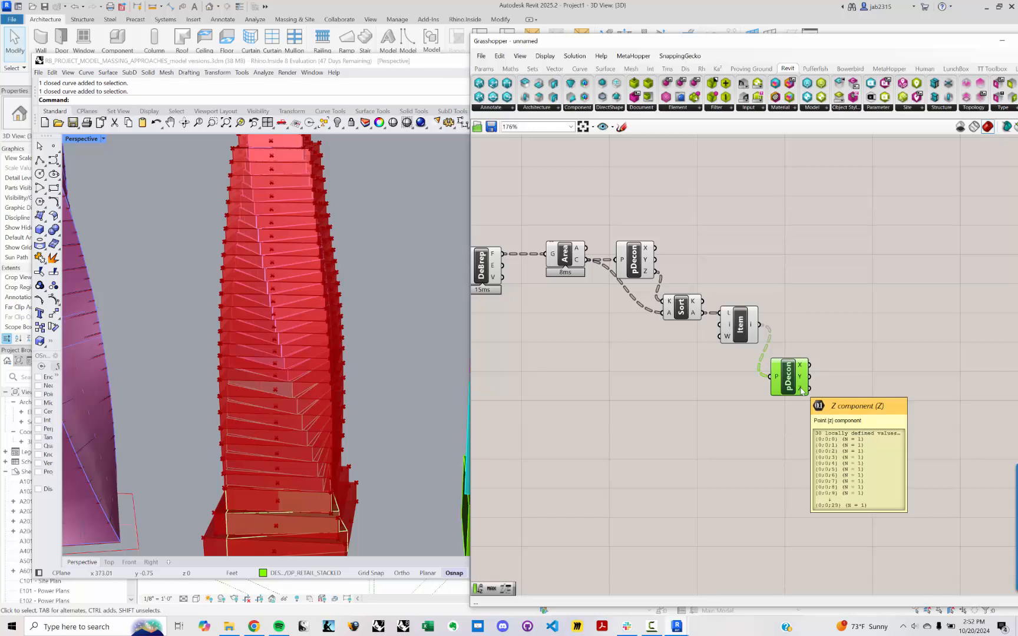
# Add a Flatten Tree component and connect the Z output of the second point Deconstruct to its tree input.
pyautogui.doubleClick(856, 414)
pyautogui.write('FLA')
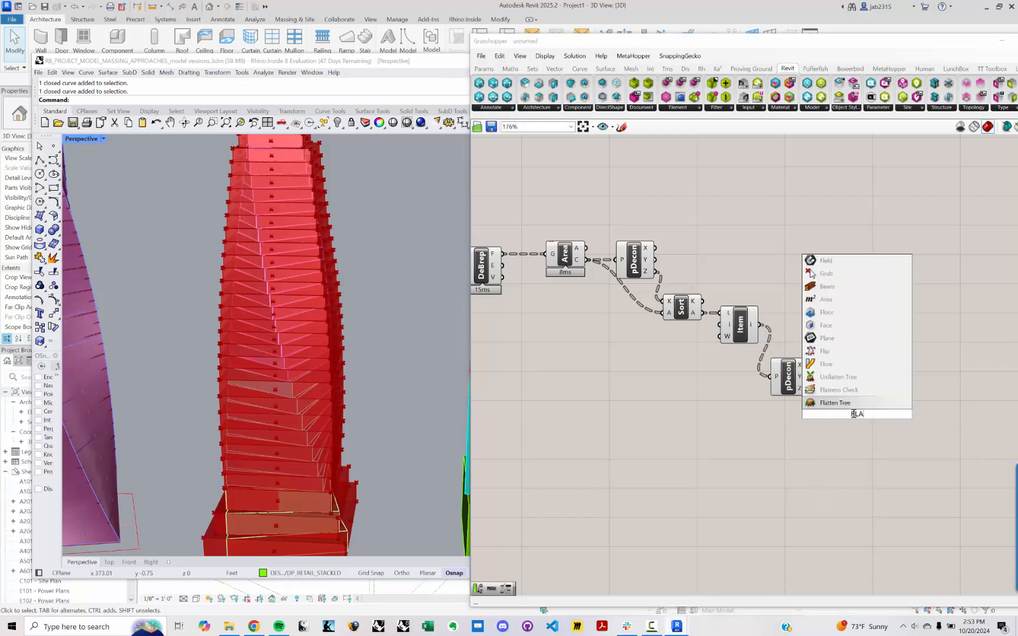
pyautogui.press('Return')
pyautogui.moveTo(808, 389); pyautogui.dragTo(851, 406)
# Add a second Sort List component and connect the Flatten Tree output to its keys input.
pyautogui.doubleClick(905, 436)
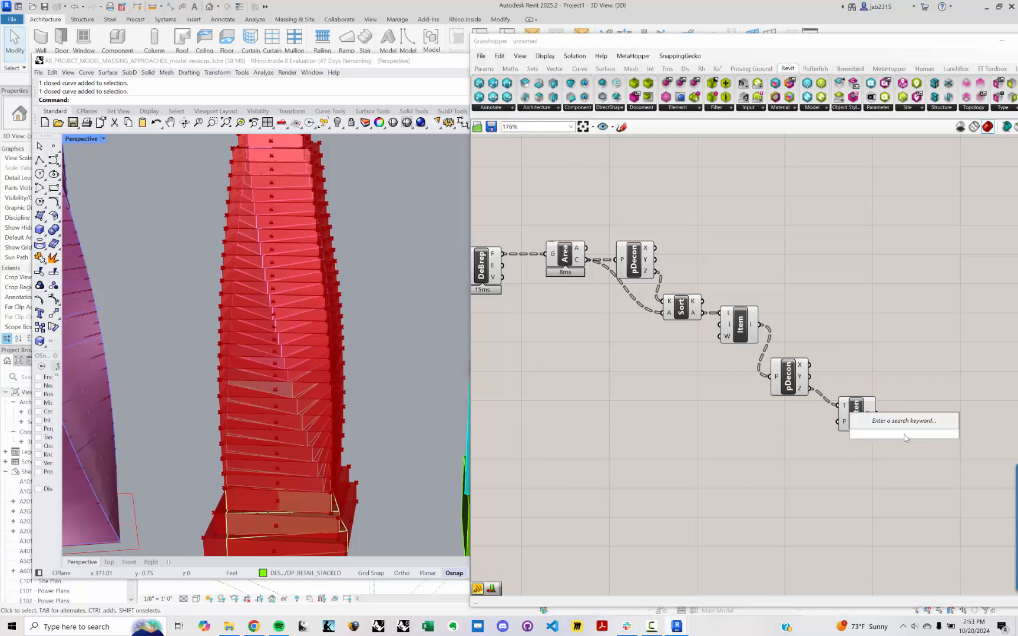
pyautogui.write('SORT')
pyautogui.press('Return')
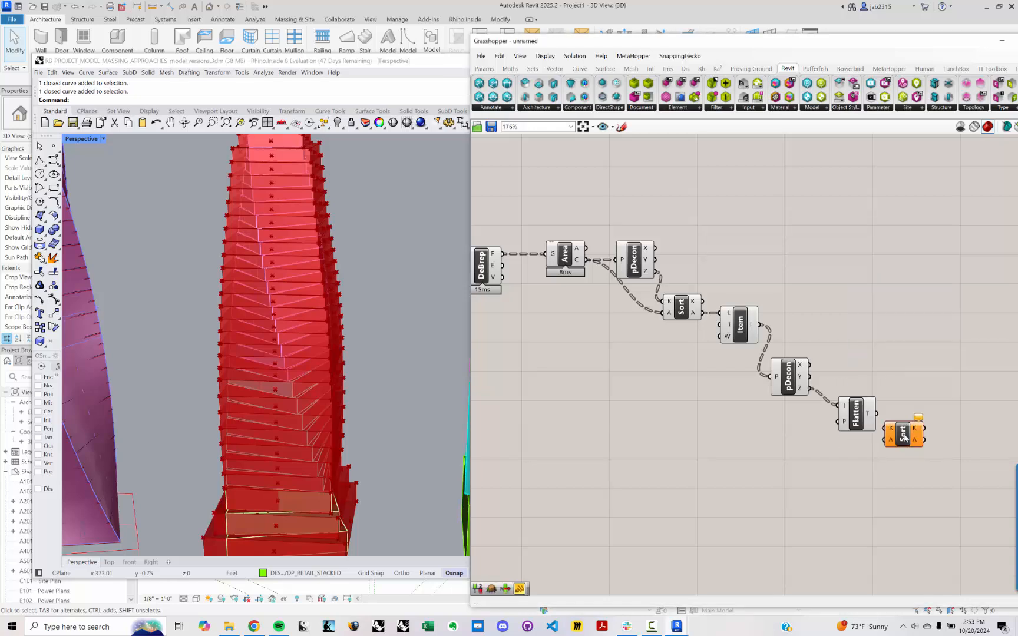
pyautogui.moveTo(876, 414); pyautogui.dragTo(934, 494)
pyautogui.moveTo(934, 494); pyautogui.dragTo(895, 469, button='right')
pyautogui.scroll(-1, 894, 468)
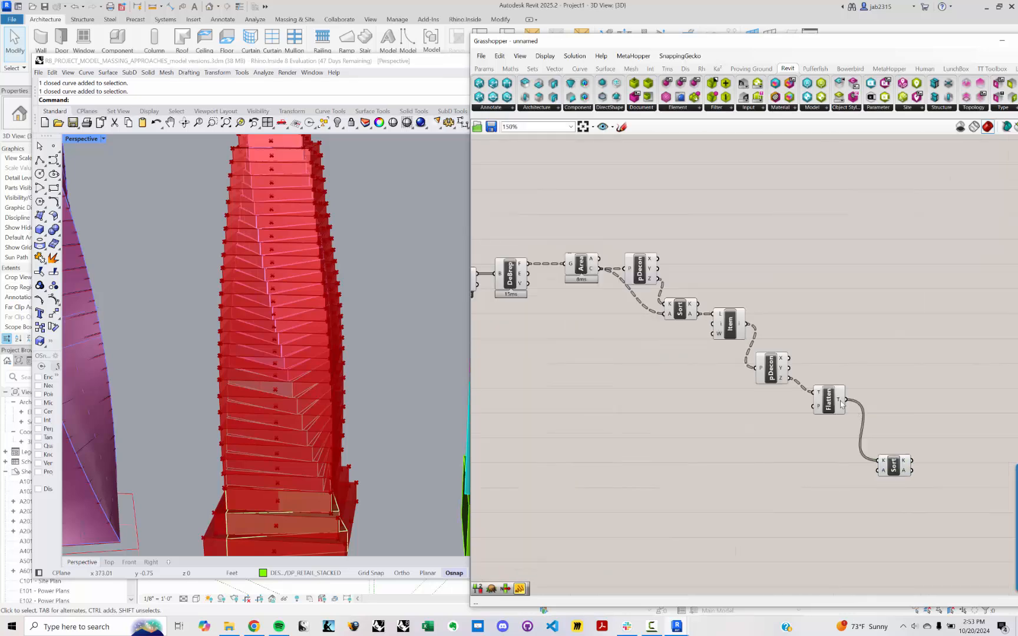
# Examine the flattened Z values, the sorted keys and the component chain back to the geometry pipelines.
pyautogui.moveTo(636, 431); pyautogui.dragTo(649, 411, button='right')
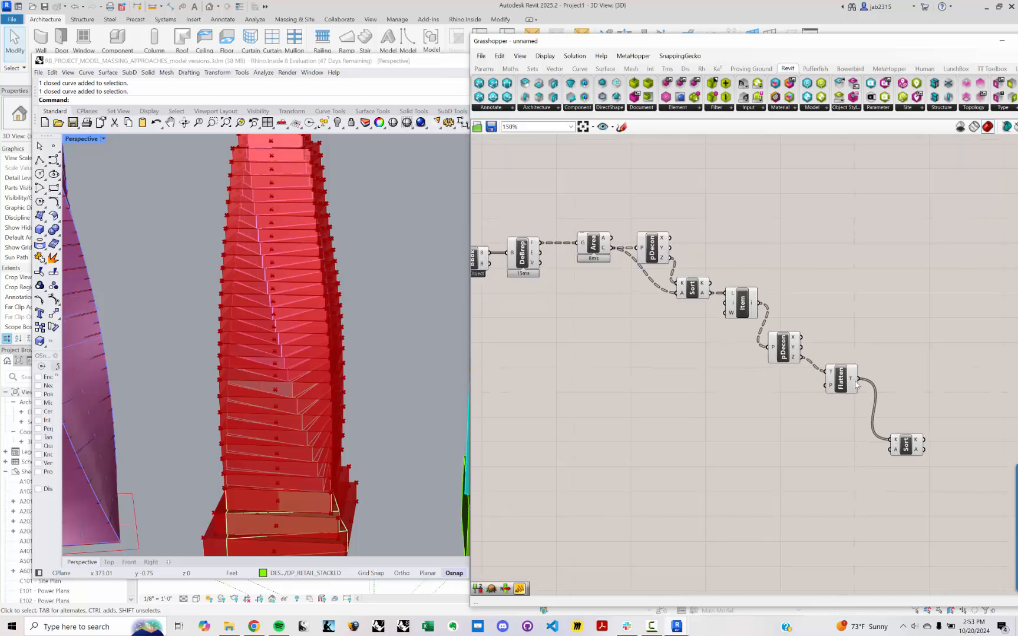
pyautogui.moveTo(855, 385)
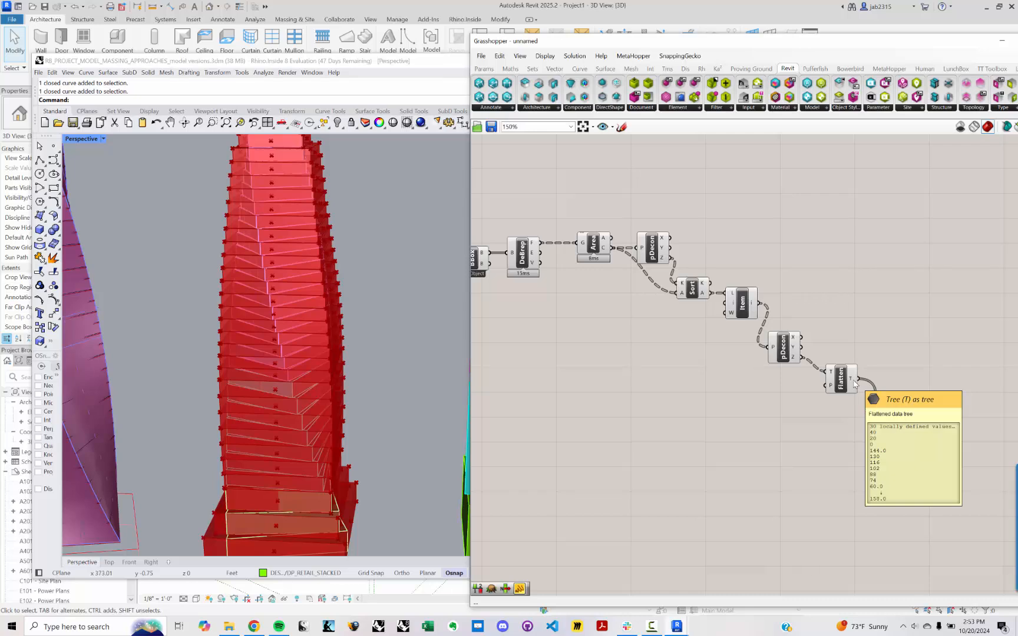
pyautogui.moveTo(853, 383); pyautogui.dragTo(767, 363, button='right')
pyautogui.scroll(2, 815, 389)
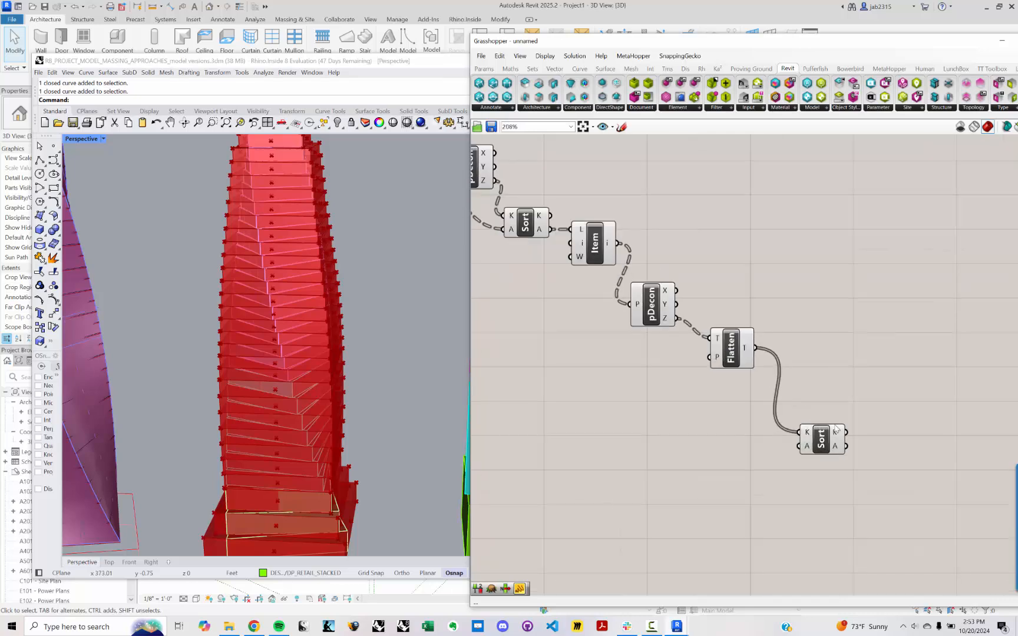
pyautogui.moveTo(837, 434)
pyautogui.moveTo(746, 351)
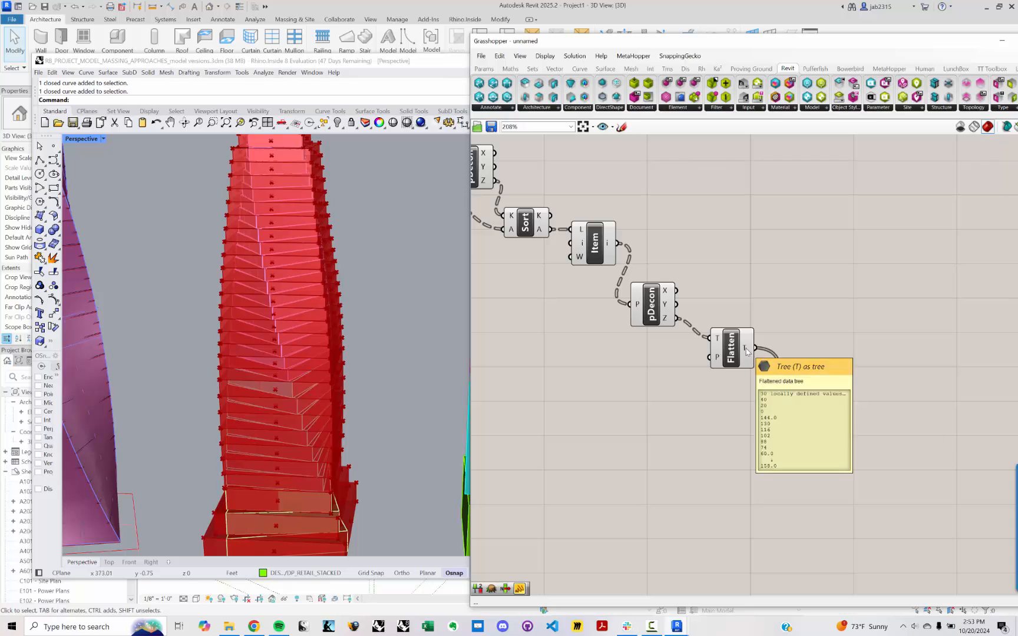
pyautogui.scroll(-4, 707, 421)
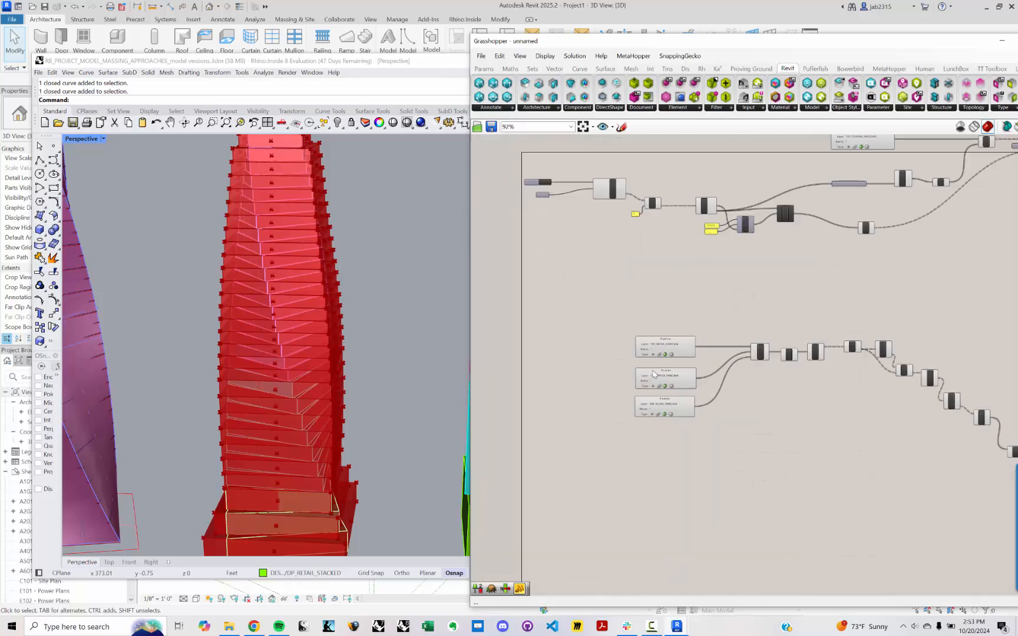
pyautogui.moveTo(764, 376); pyautogui.dragTo(658, 360, button='right')
pyautogui.moveTo(750, 418); pyautogui.dragTo(762, 390, button='right')
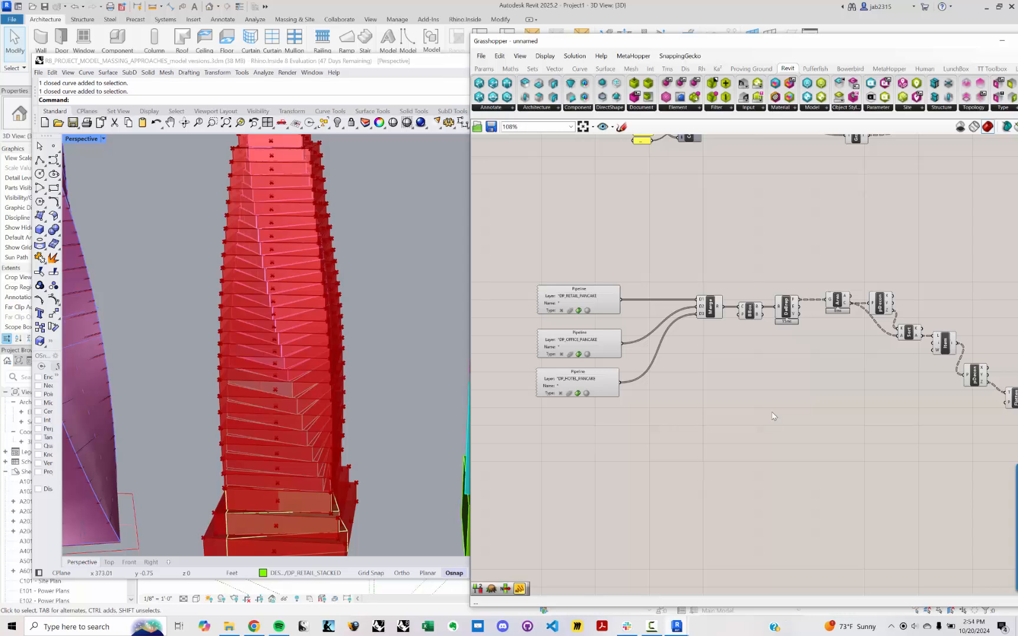
# Connect the Merge output to the A input of the second Sort List and check its sorted geometry output.
pyautogui.moveTo(811, 418); pyautogui.dragTo(509, 375, button='right')
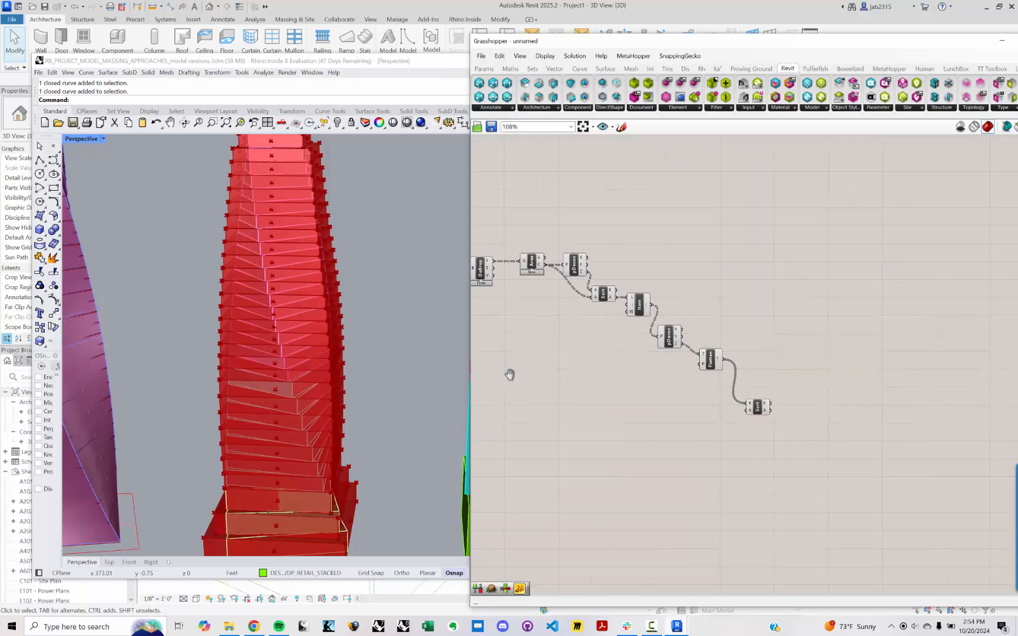
pyautogui.scroll(5, 697, 377)
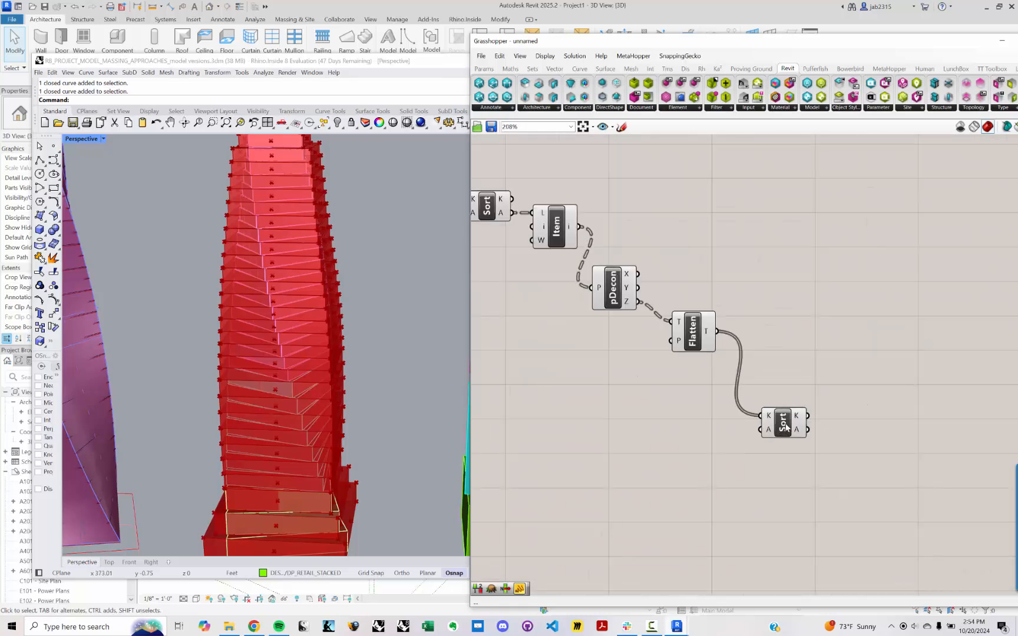
pyautogui.scroll(-5, 786, 427)
pyautogui.scroll(3, 782, 386)
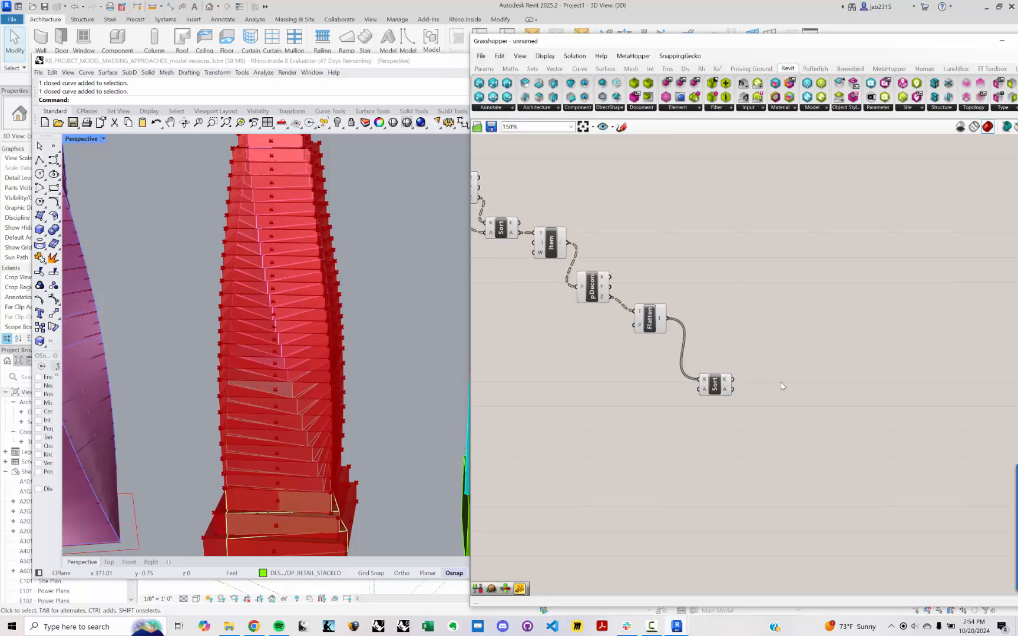
pyautogui.scroll(3, 760, 388)
pyautogui.moveTo(615, 378); pyautogui.dragTo(860, 415, button='right')
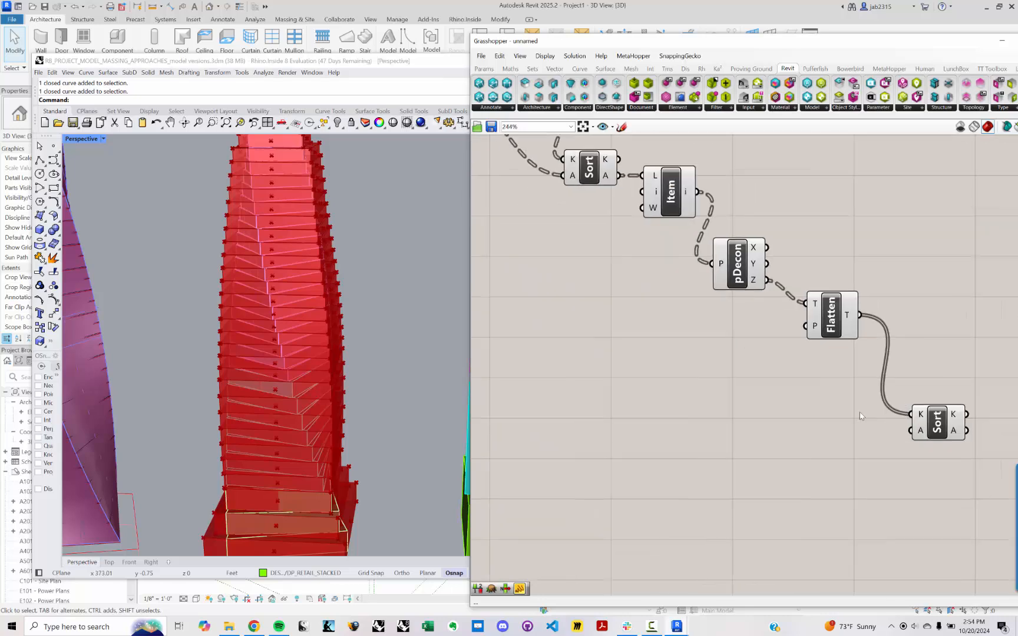
pyautogui.scroll(-3, 860, 416)
pyautogui.scroll(-1, 623, 352)
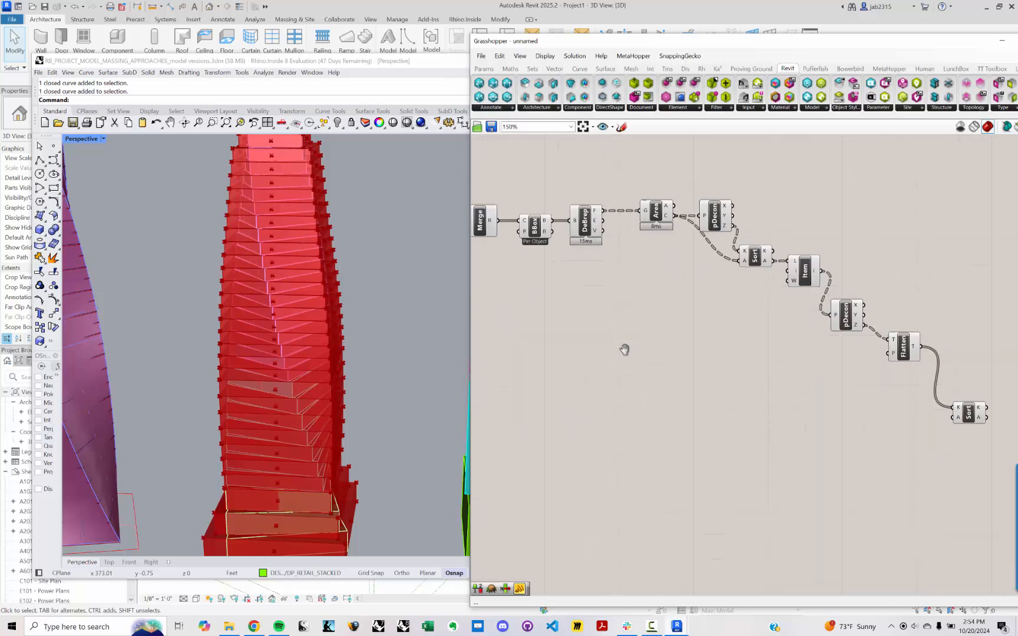
pyautogui.scroll(-2, 627, 351)
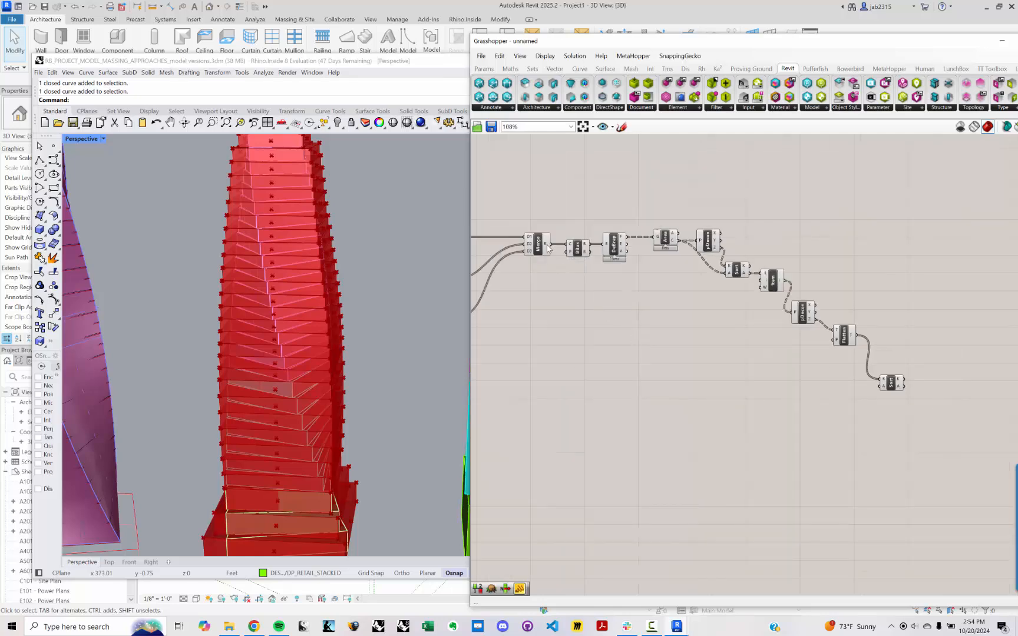
pyautogui.moveTo(547, 248)
pyautogui.moveTo(552, 248); pyautogui.dragTo(883, 395)
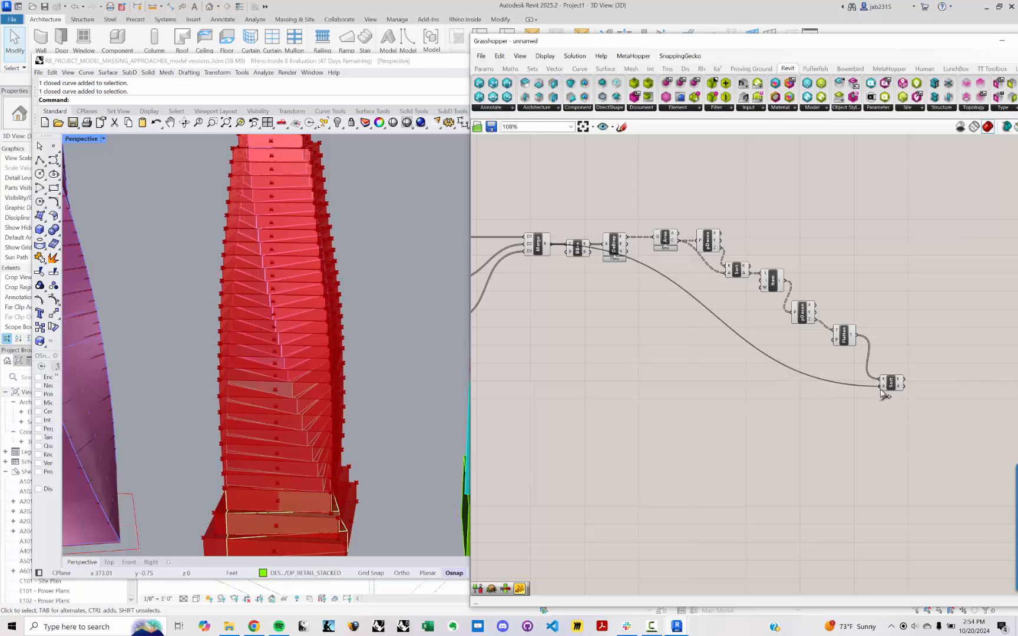
pyautogui.scroll(3, 919, 401)
pyautogui.moveTo(649, 361)
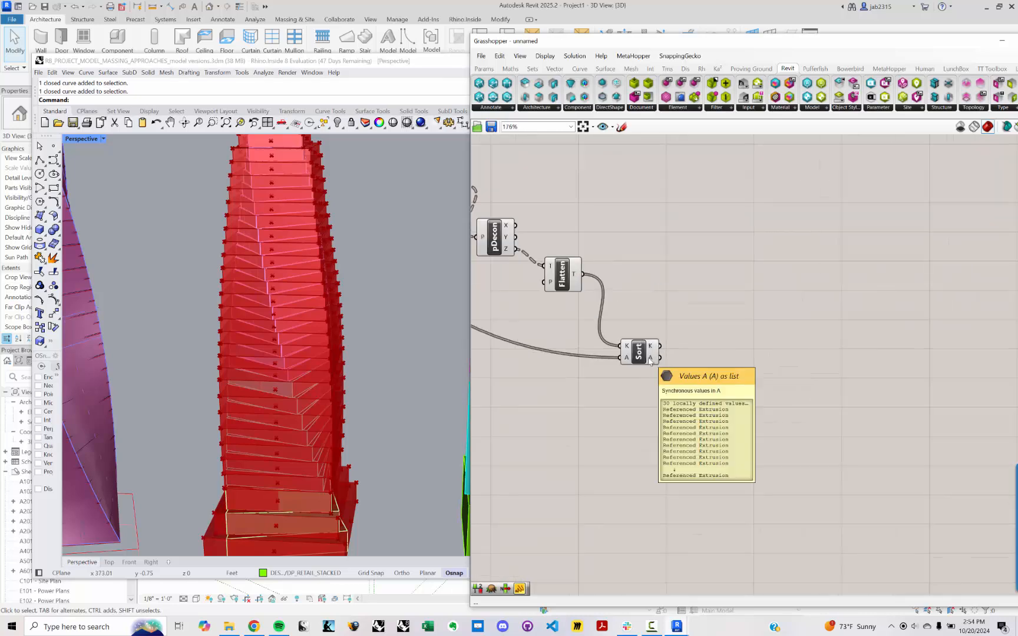
pyautogui.scroll(-4, 251, 383)
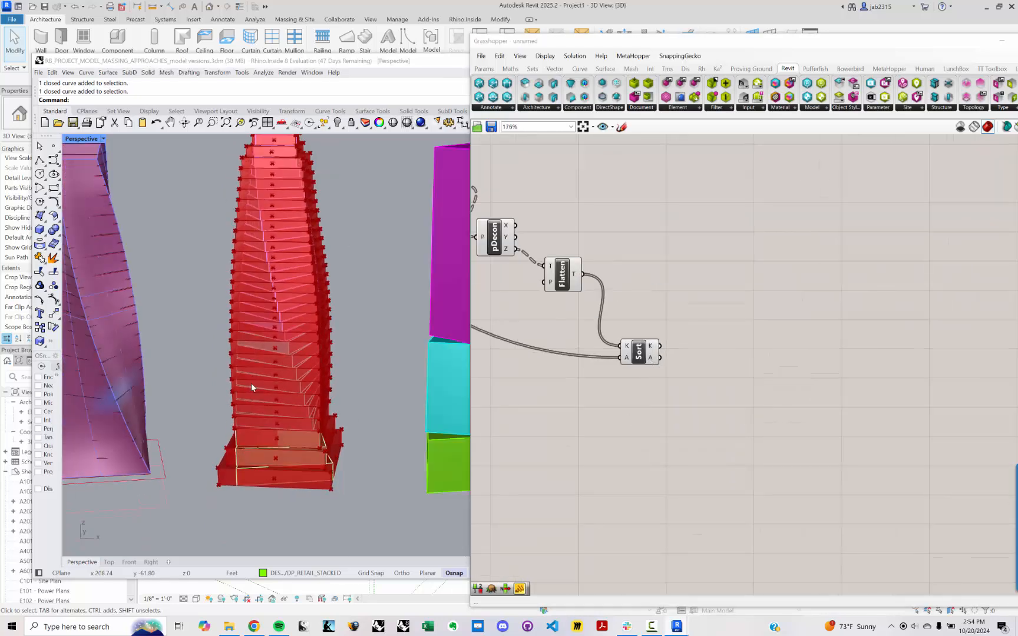
# Add a List Item component and connect the A output of the second Sort List to its list input.
pyautogui.doubleClick(791, 413)
pyautogui.write('Li')
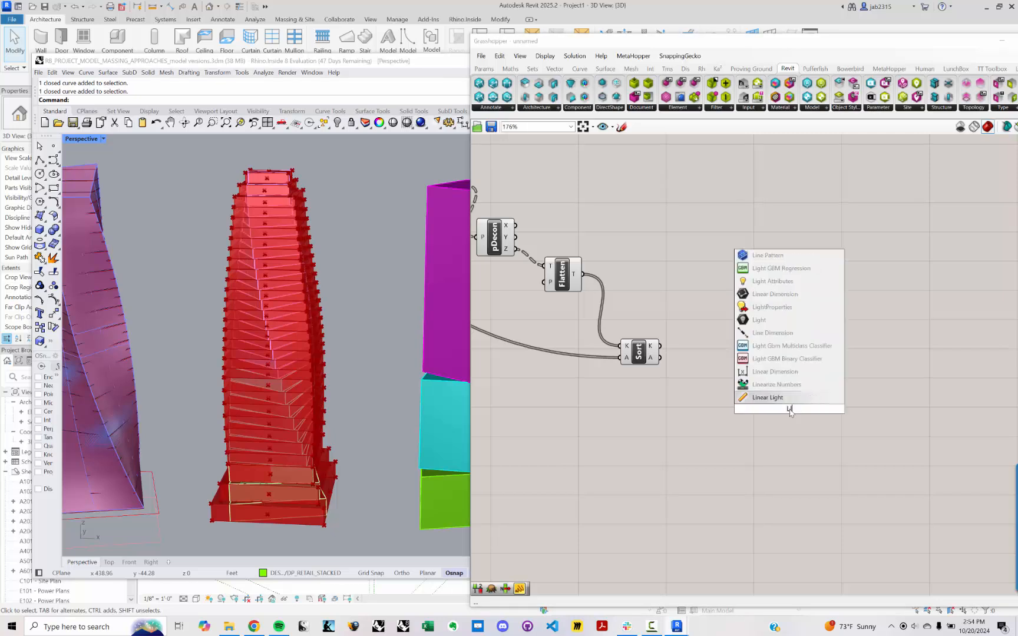
pyautogui.write('ST ITEM')
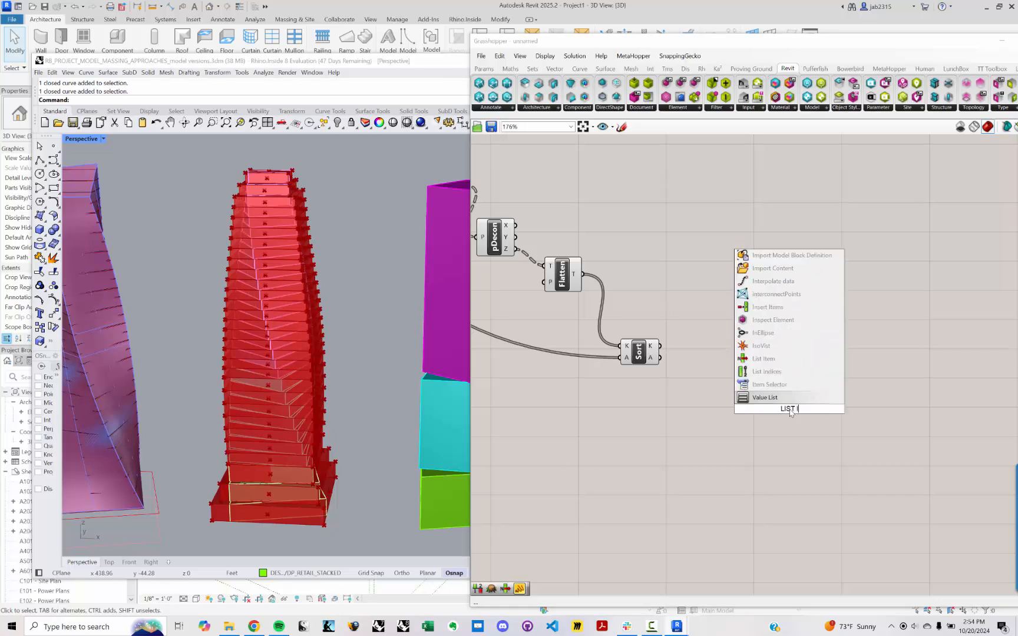
pyautogui.press('Return')
pyautogui.moveTo(790, 412); pyautogui.dragTo(728, 405)
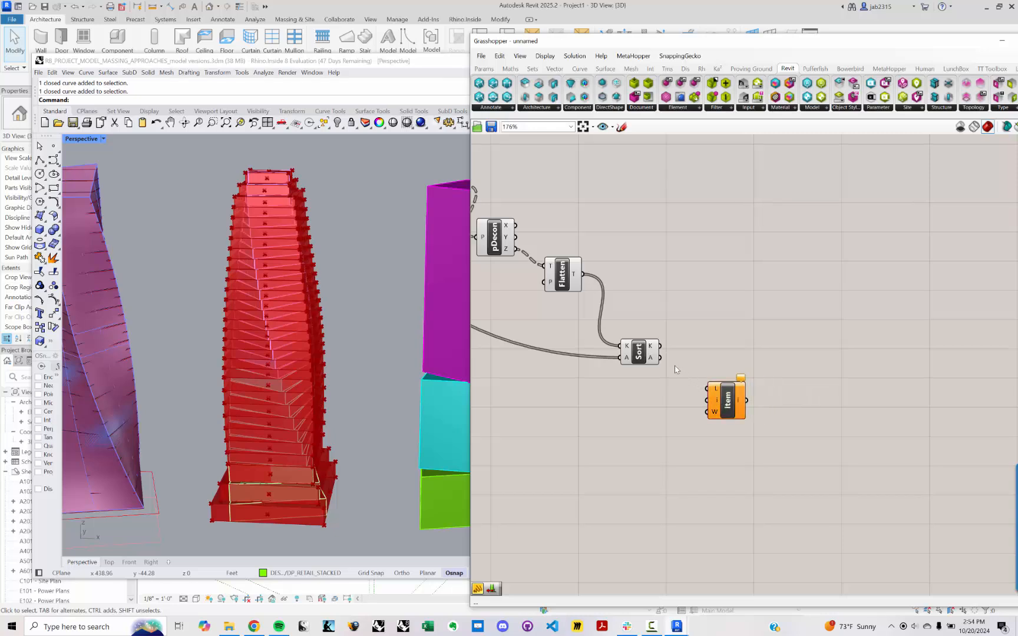
pyautogui.moveTo(659, 358); pyautogui.dragTo(708, 390)
# Turn off the preview of all components from the geometry pipelines through the second Sort List.
pyautogui.scroll(-5, 647, 425)
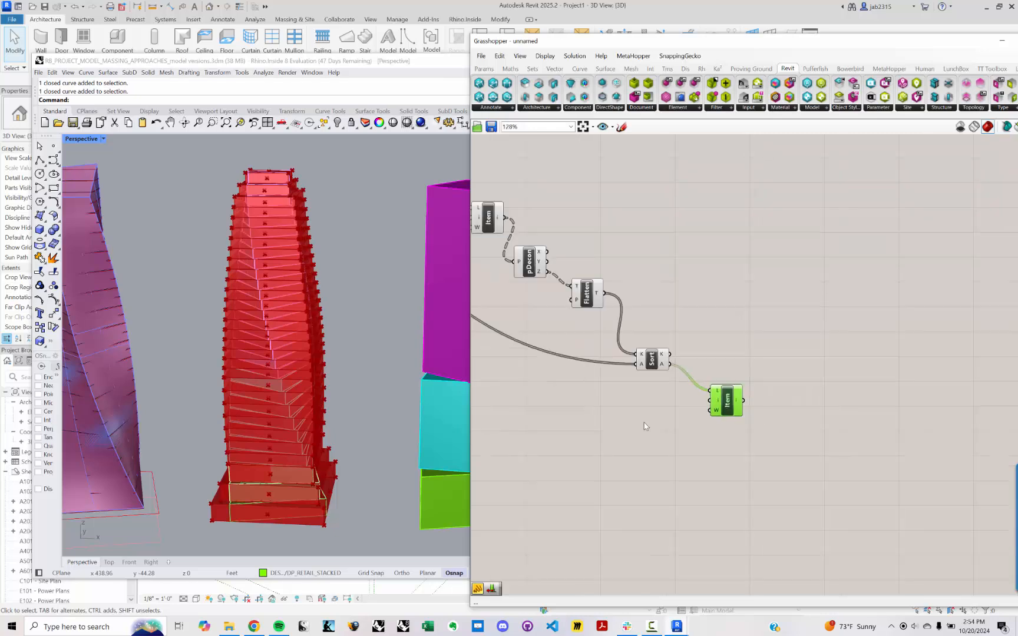
pyautogui.moveTo(936, 452); pyautogui.dragTo(524, 277)
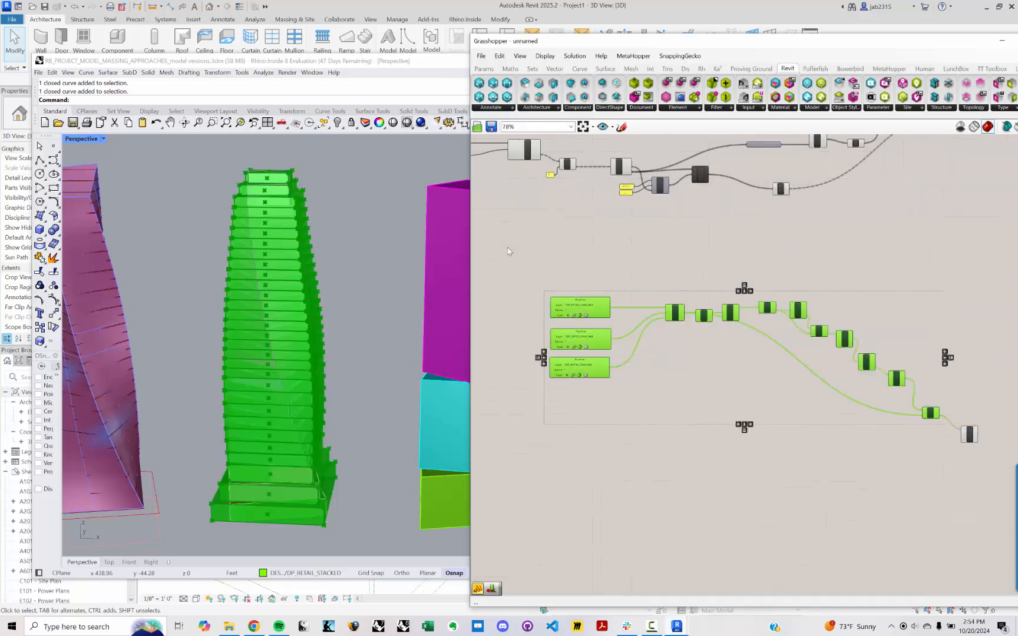
pyautogui.rightClick(507, 248)
pyautogui.click(536, 264)
pyautogui.moveTo(825, 386); pyautogui.dragTo(638, 348, button='right')
pyautogui.scroll(5, 888, 430)
pyautogui.click(888, 430)
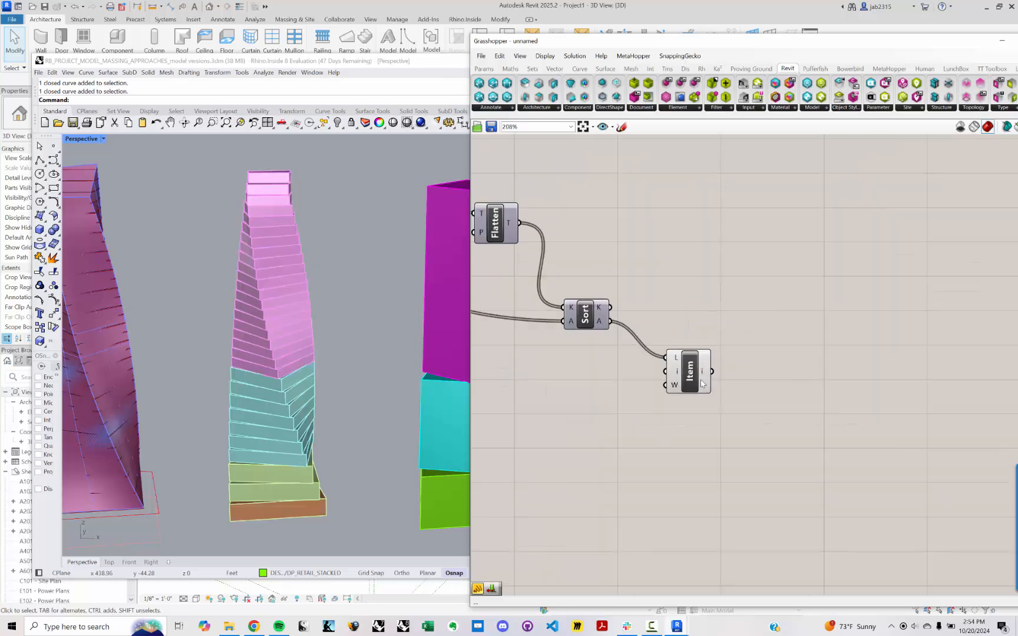
# Add a 0 to 20 number slider set to 1 and connect it to the List Item's index input.
pyautogui.click(691, 378)
pyautogui.click(629, 373)
pyautogui.scroll(3, 629, 373)
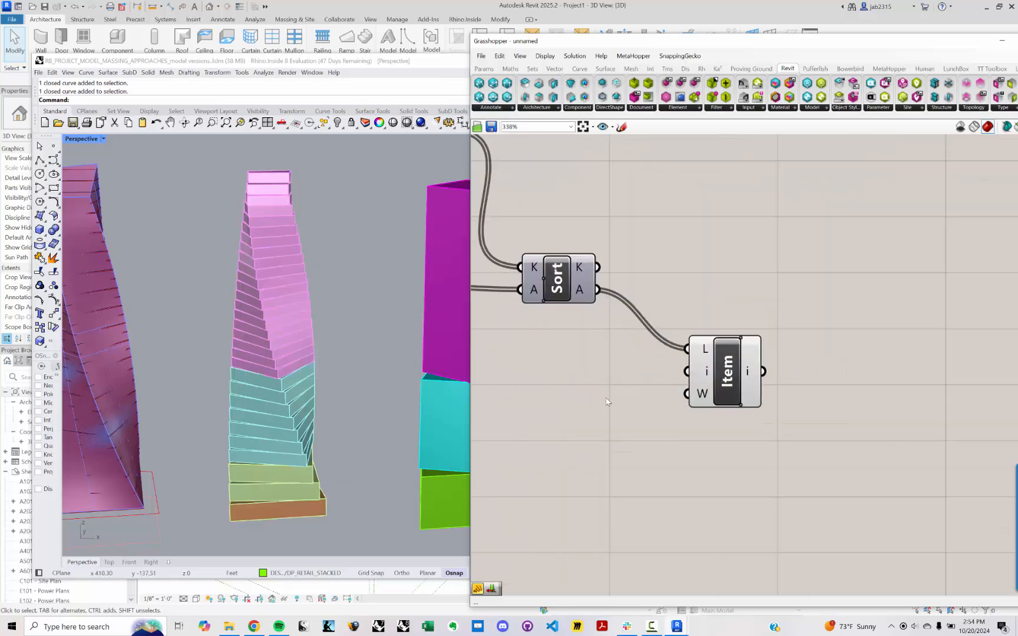
pyautogui.doubleClick(606, 391)
pyautogui.write('0<2')
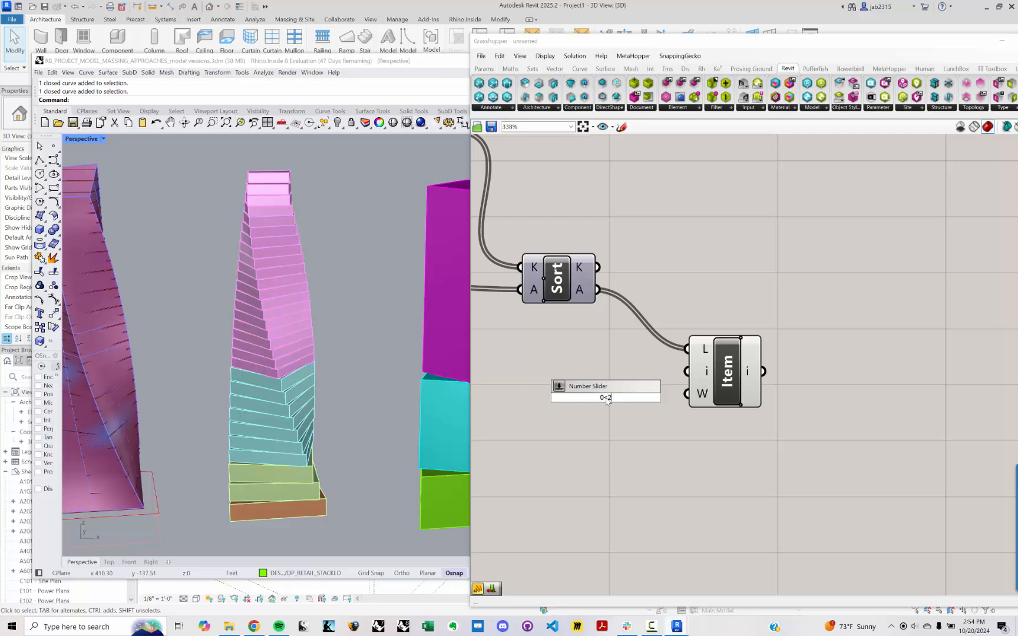
pyautogui.press('BackSpace')
pyautogui.press('BackSpace')
pyautogui.write('1<10')
pyautogui.press('Return')
pyautogui.moveTo(621, 404); pyautogui.dragTo(564, 418)
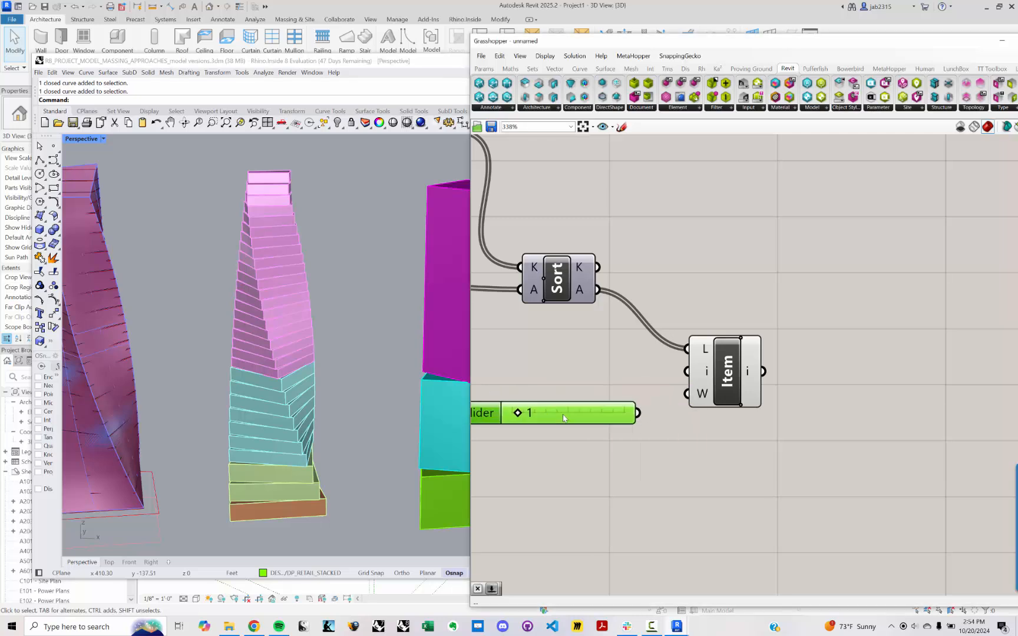
pyautogui.moveTo(638, 412); pyautogui.dragTo(687, 371)
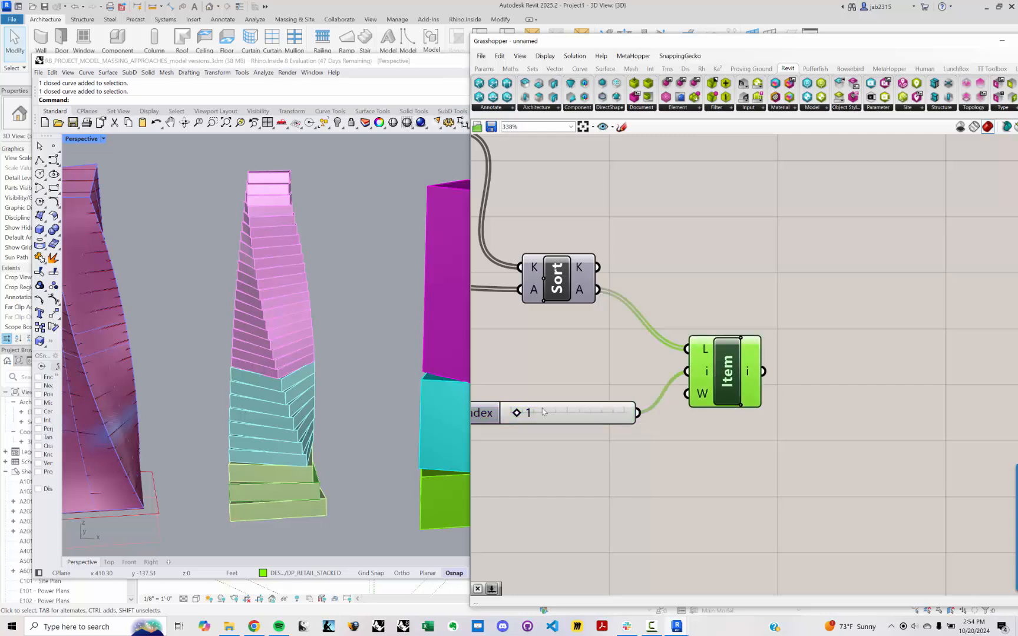
# Switch the Perspective viewport to Wireframe display and set the index slider to 8.
pyautogui.moveTo(163, 249); pyautogui.dragTo(141, 220, button='right')
pyautogui.write('WF')
pyautogui.press('Return')
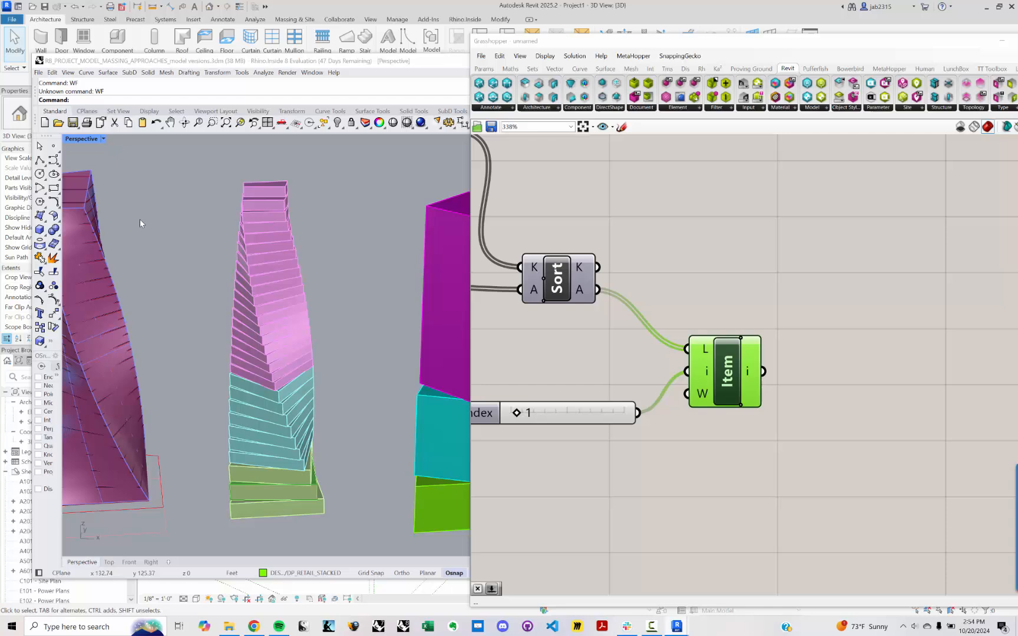
pyautogui.click(103, 139)
pyautogui.click(91, 172)
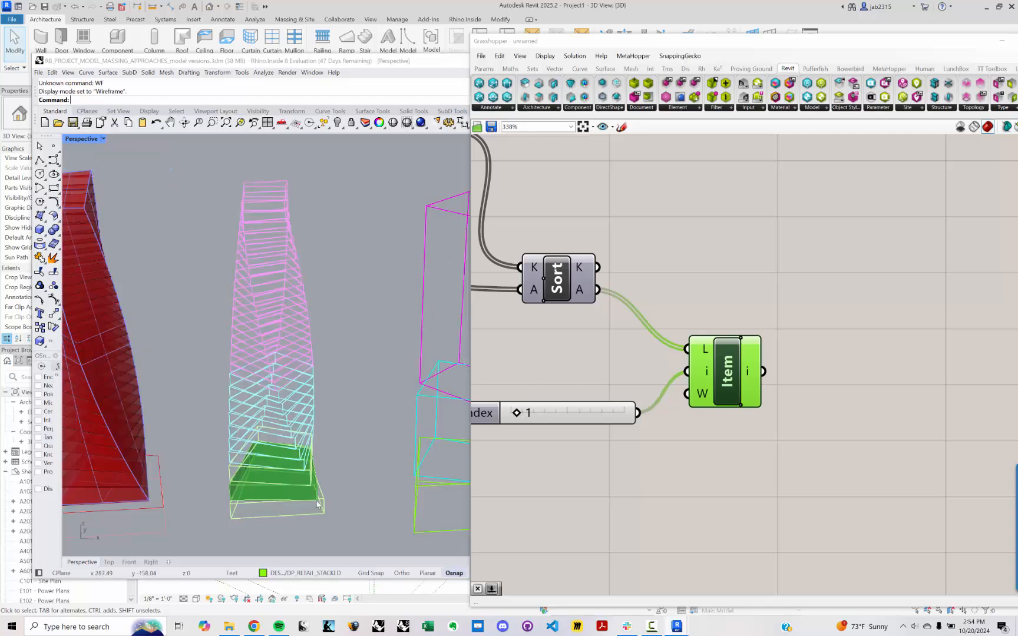
pyautogui.moveTo(518, 412); pyautogui.dragTo(556, 414)
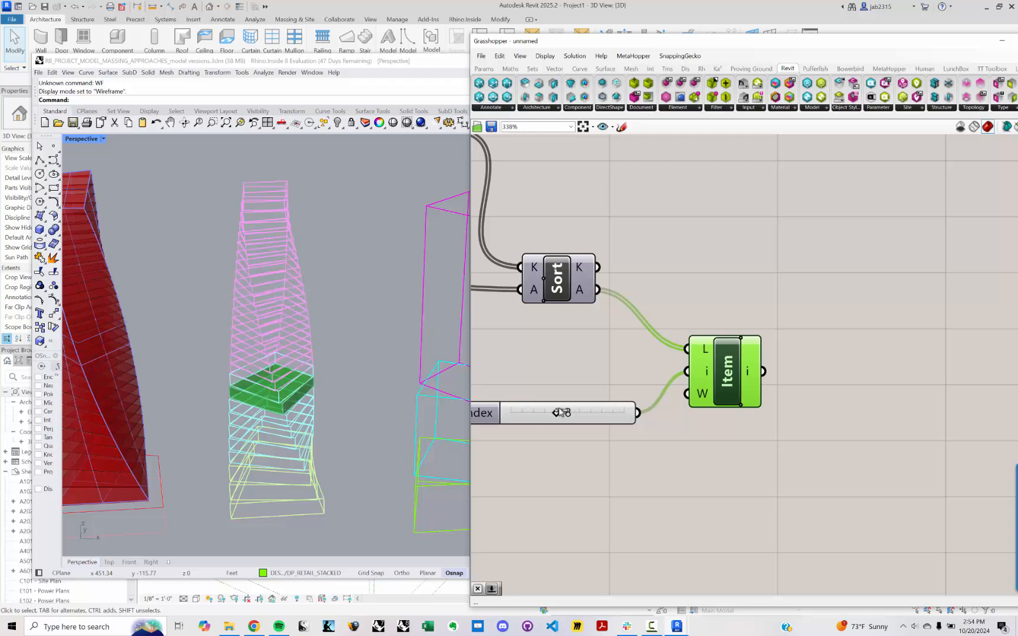
# Duplicate the List Item below the original and connect the unsorted Merge output to the copy's list input.
pyautogui.scroll(-3, 683, 397)
pyautogui.moveTo(721, 394); pyautogui.dragTo(788, 396, button='right')
pyautogui.moveTo(865, 455); pyautogui.dragTo(672, 404)
pyautogui.scroll(-2, 695, 386)
pyautogui.click(743, 390)
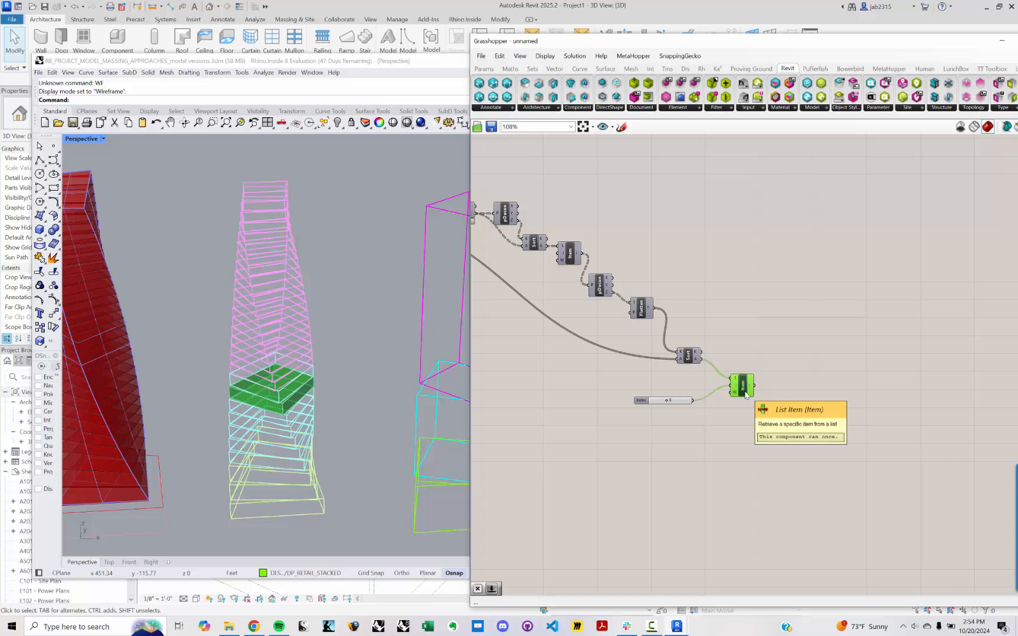
pyautogui.hotkey('ctrl', 'c')
pyautogui.hotkey('ctrl', 'v')
pyautogui.moveTo(743, 388); pyautogui.dragTo(739, 465)
pyautogui.moveTo(538, 314); pyautogui.dragTo(739, 332, button='right')
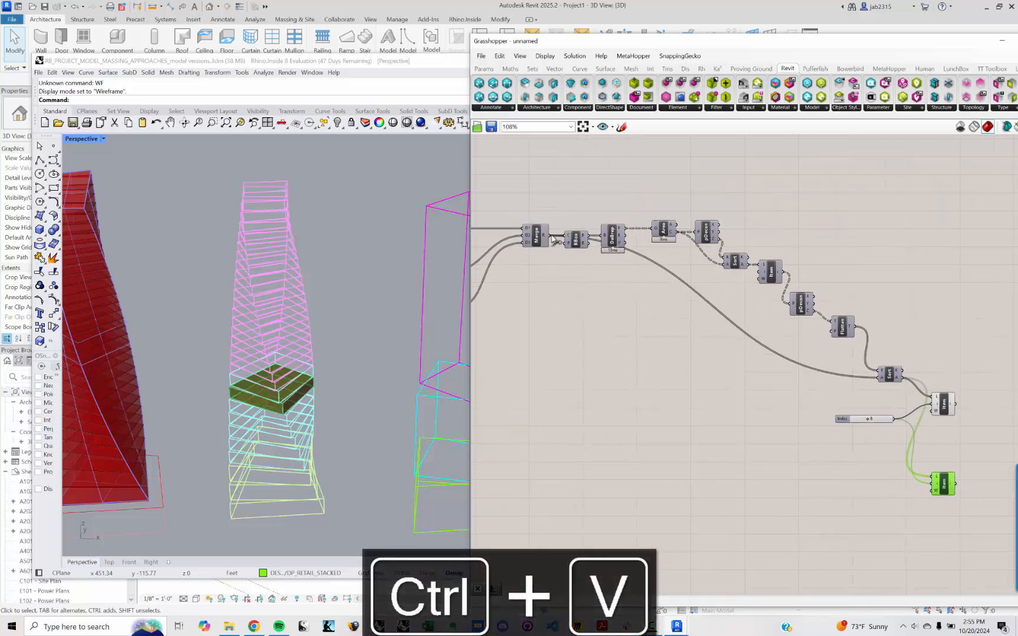
pyautogui.moveTo(623, 243); pyautogui.dragTo(930, 477)
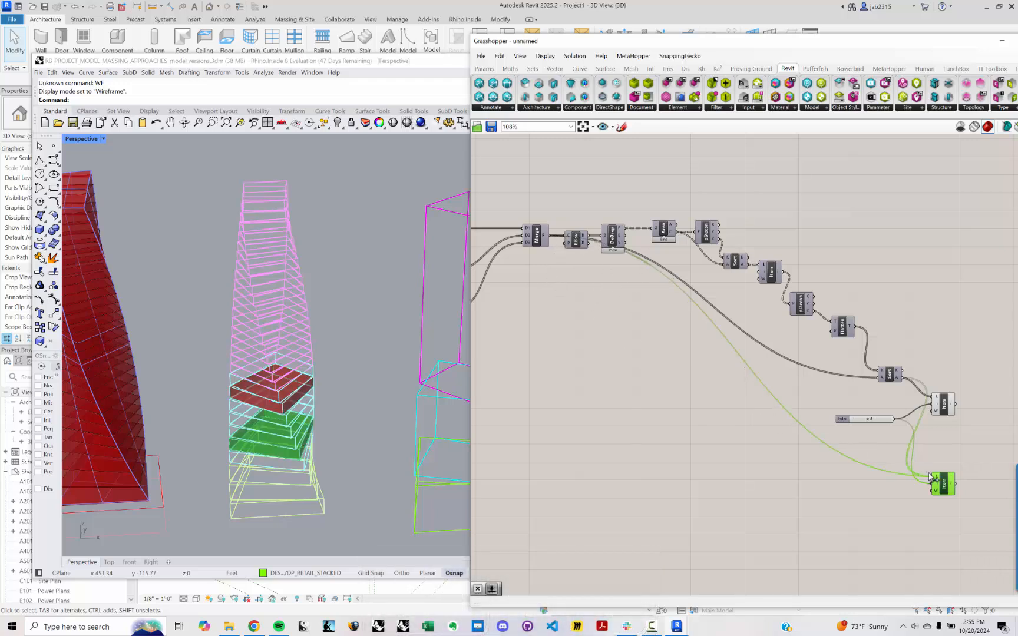
# Compare the sorted and unsorted List Item volumes by raising the index slider to 20.
pyautogui.moveTo(929, 477); pyautogui.dragTo(757, 424, button='right')
pyautogui.scroll(3, 756, 424)
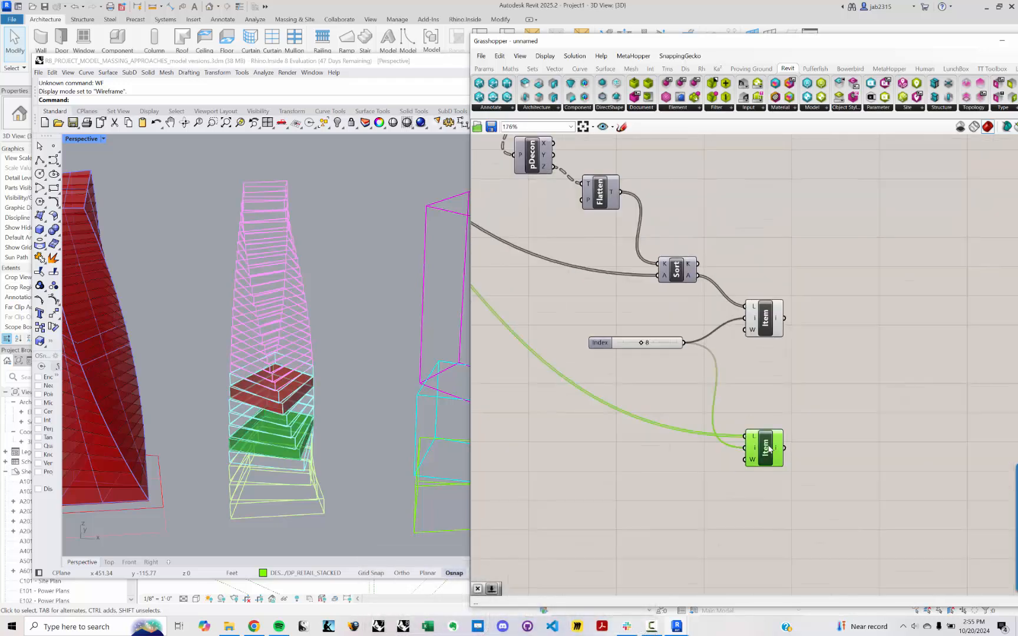
pyautogui.moveTo(642, 343); pyautogui.dragTo(704, 347)
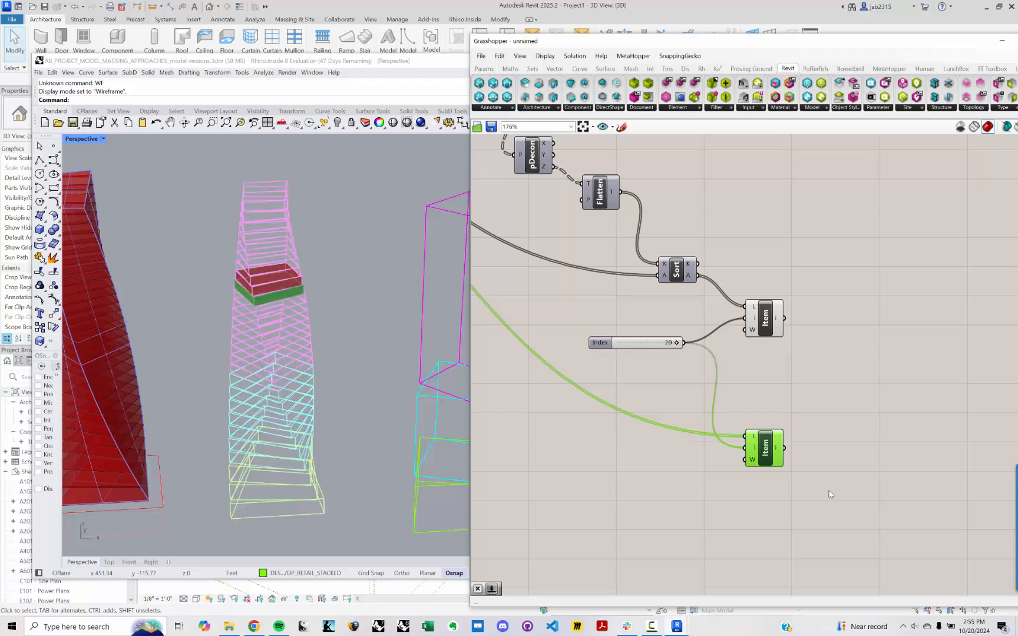
# Delete both List Item components and the index slider.
pyautogui.moveTo(828, 499); pyautogui.dragTo(590, 347)
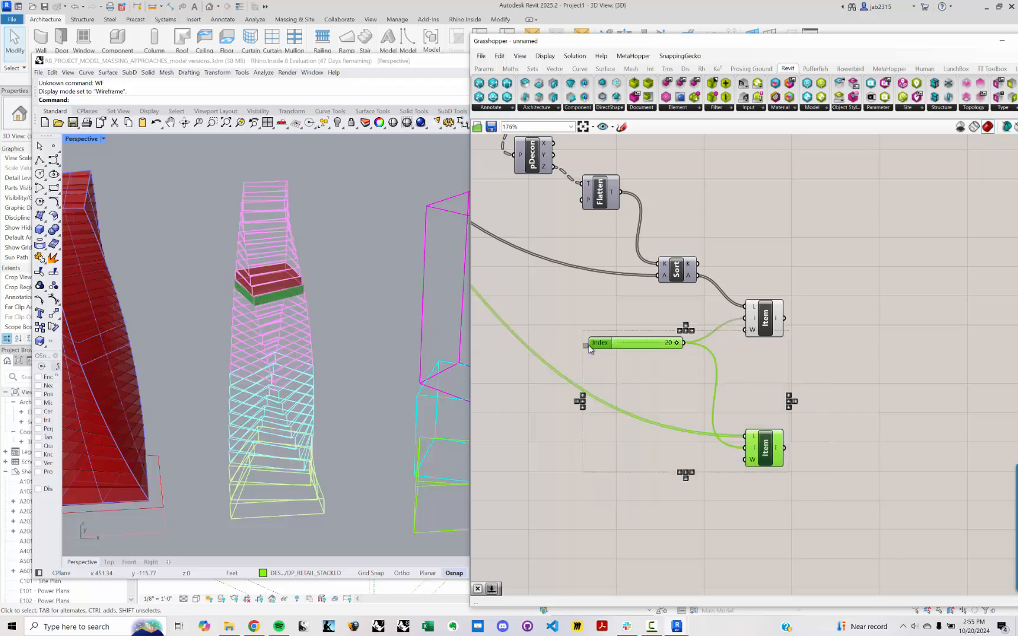
pyautogui.press('Delete')
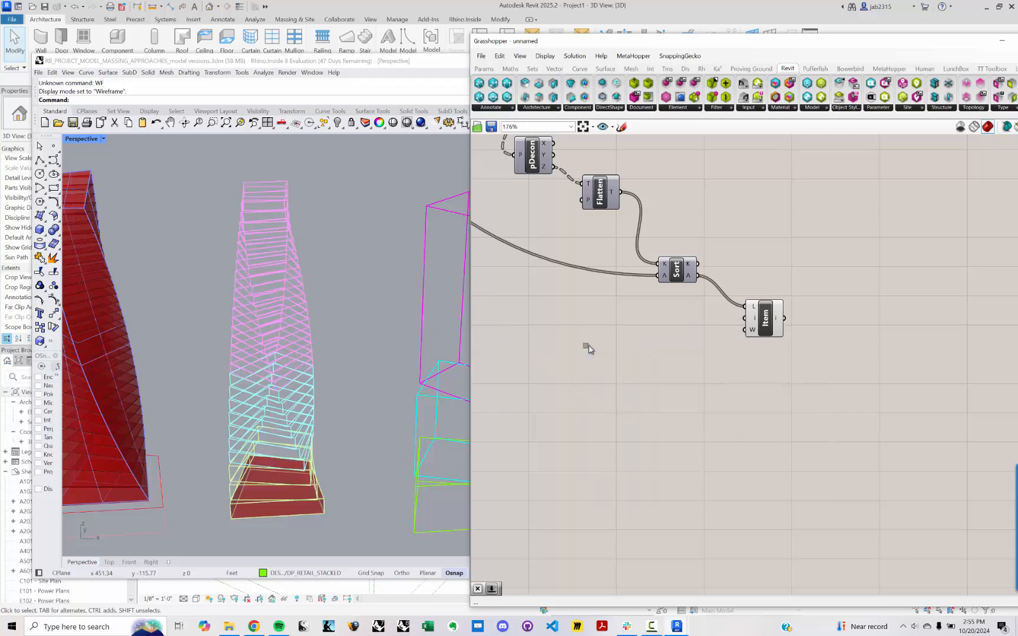
pyautogui.click(766, 320)
pyautogui.press('Delete')
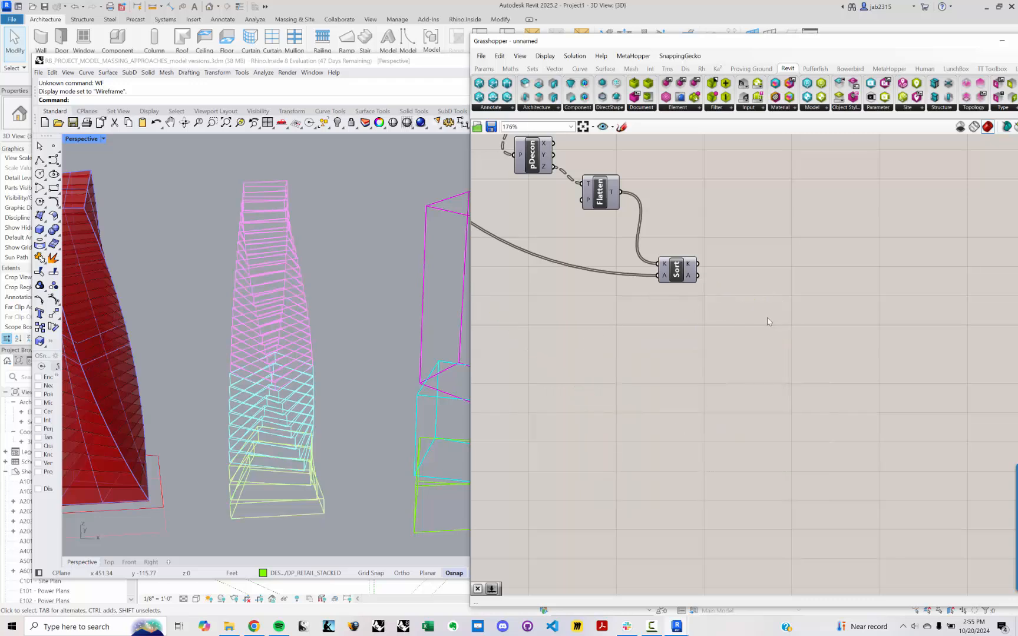
# Add a Geometry parameter and connect the A output of the second Sort List to it.
pyautogui.doubleClick(767, 320)
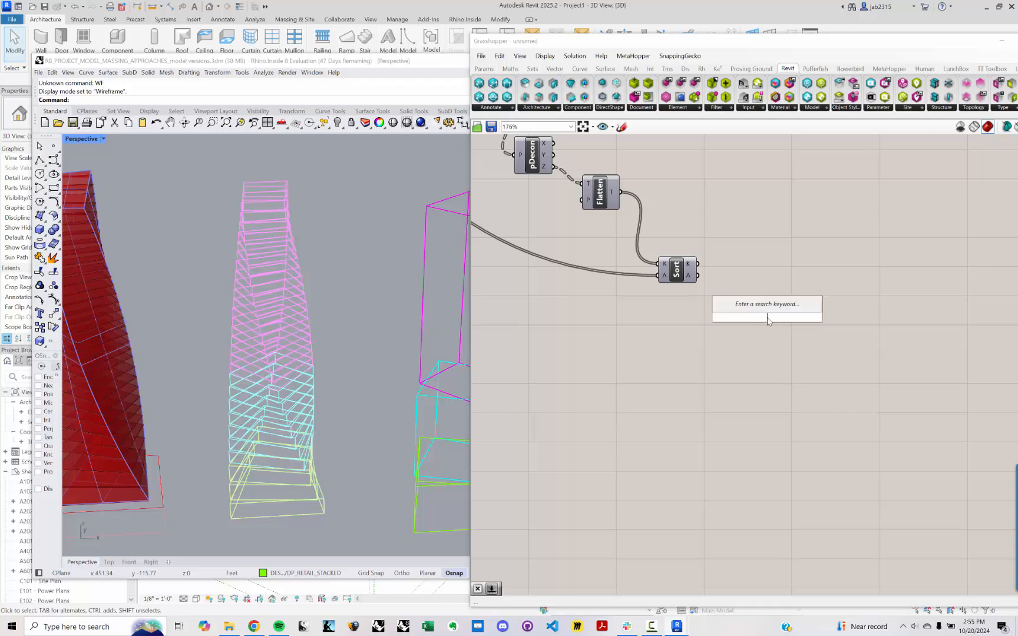
pyautogui.write('geo')
pyautogui.press('Return')
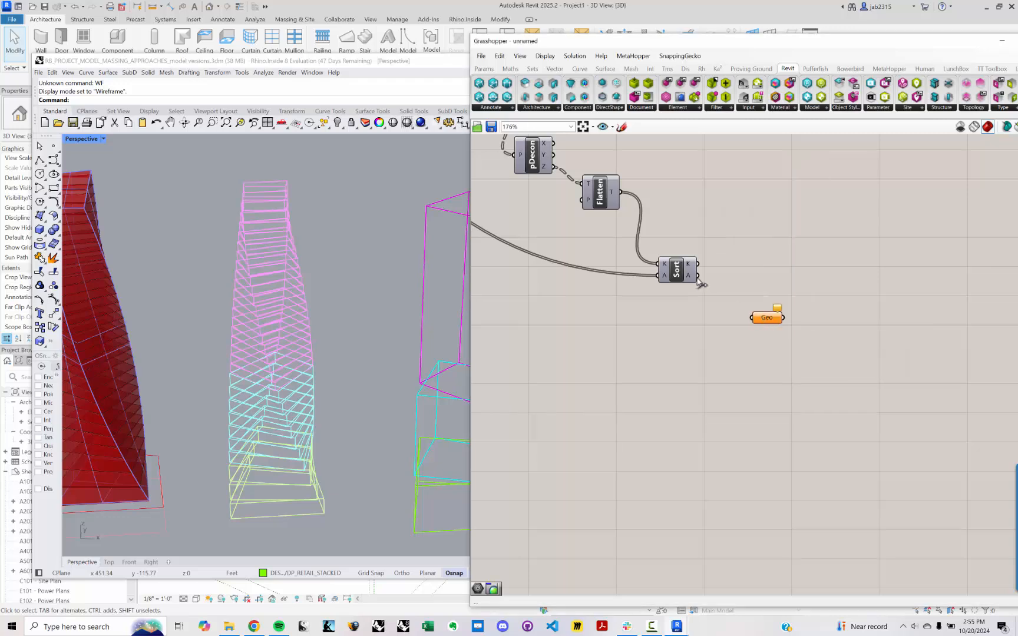
pyautogui.moveTo(701, 283); pyautogui.dragTo(752, 318)
# Rename the Geometry parameter "Geo:SORTED PANCAKES" and align it with the second Sort List's A output.
pyautogui.rightClick(779, 325)
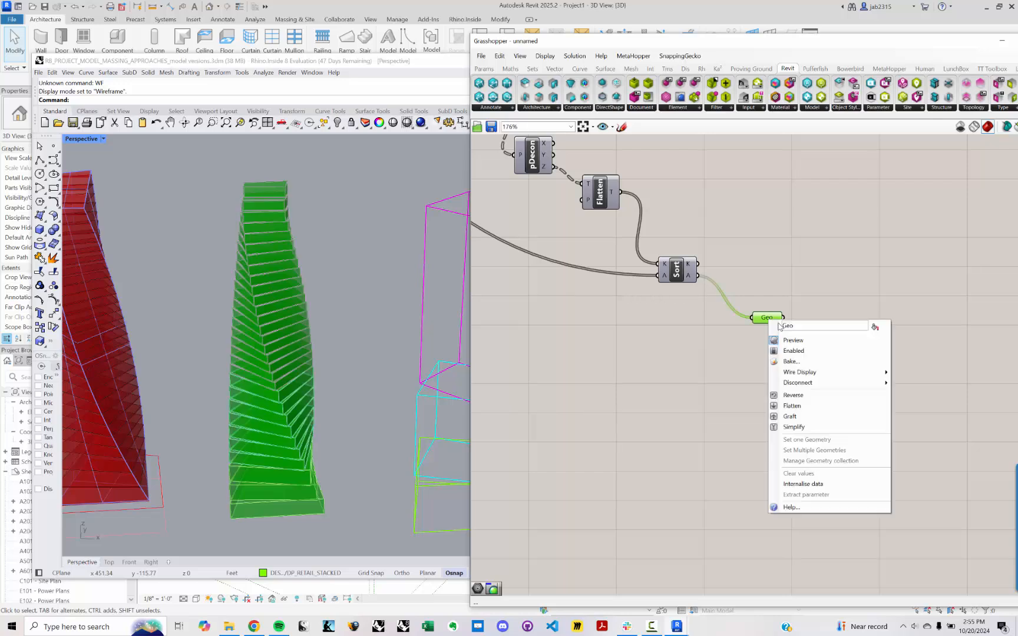
pyautogui.write(':SORTED PANCAKES')
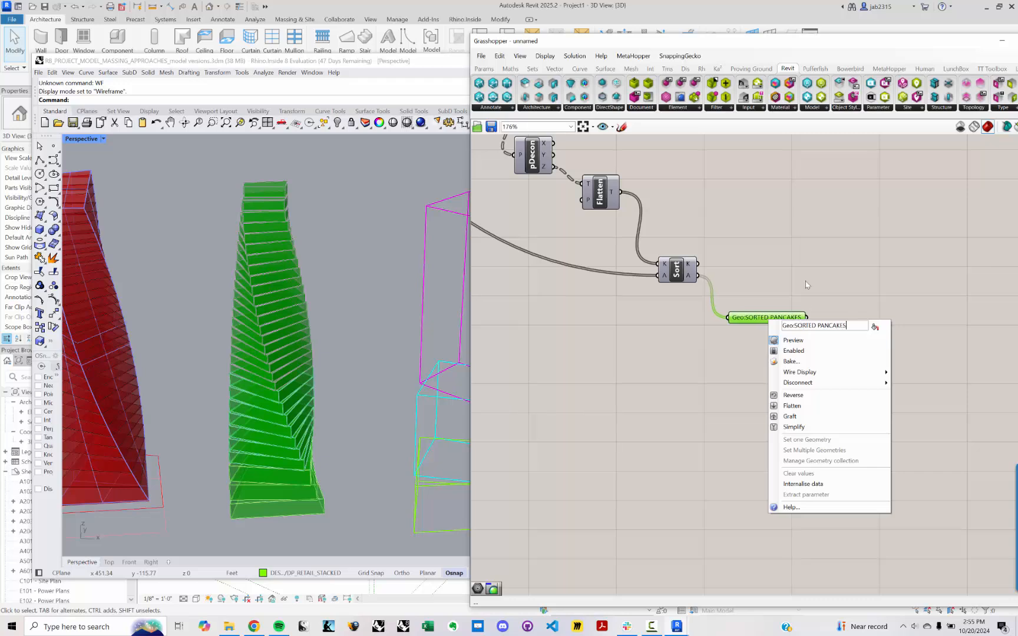
pyautogui.click(779, 301)
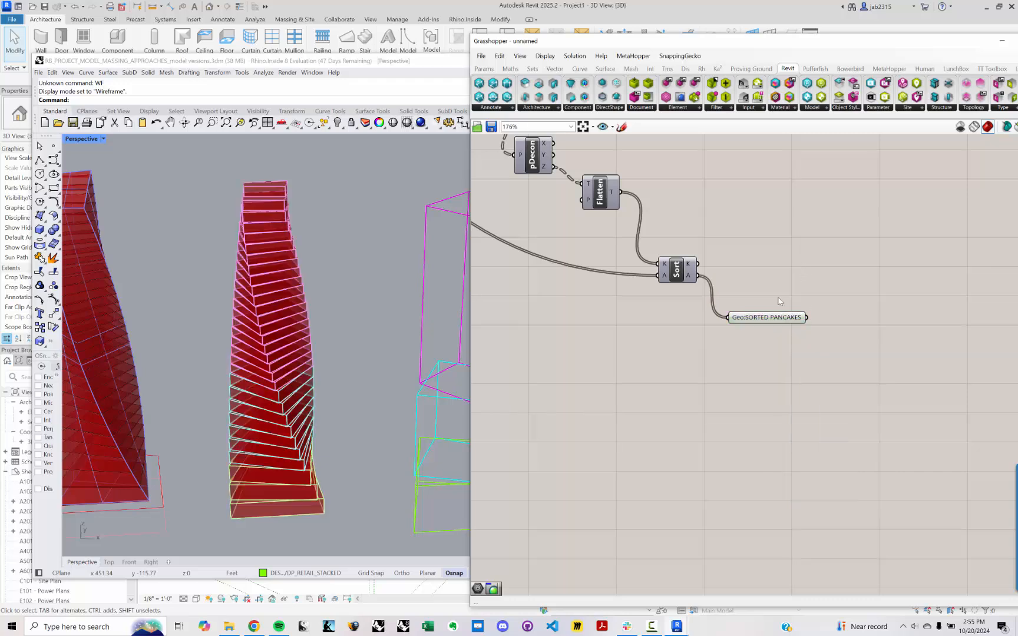
pyautogui.moveTo(767, 321); pyautogui.dragTo(831, 279)
pyautogui.click(806, 256)
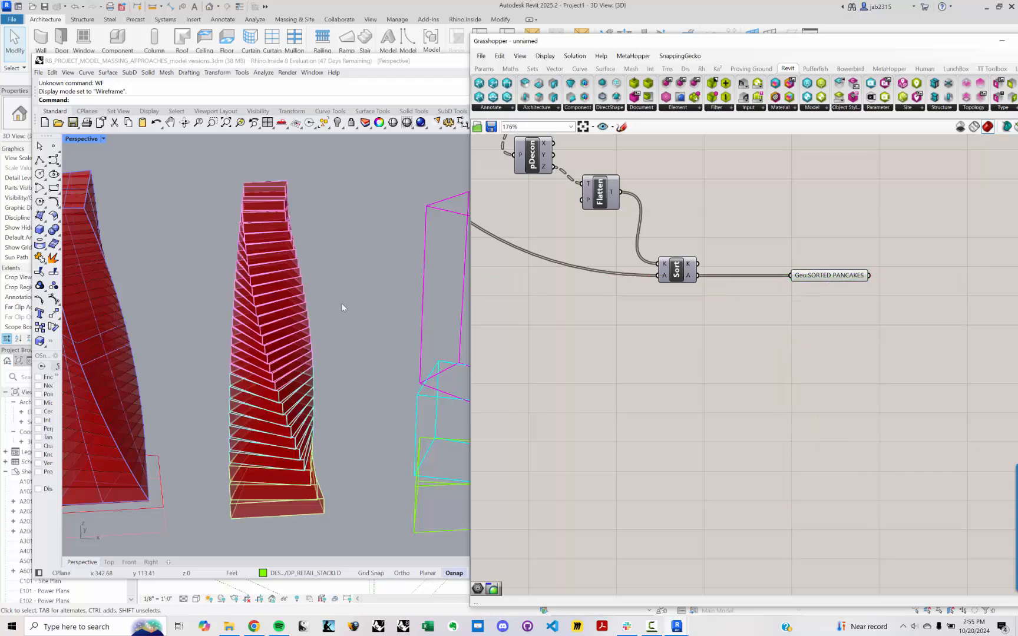
# Examine the stacked floor volumes of the tower in the Perspective viewport, close up at the base and as a whole.
pyautogui.moveTo(342, 302); pyautogui.dragTo(323, 352, button='right')
pyautogui.scroll(3, 259, 514)
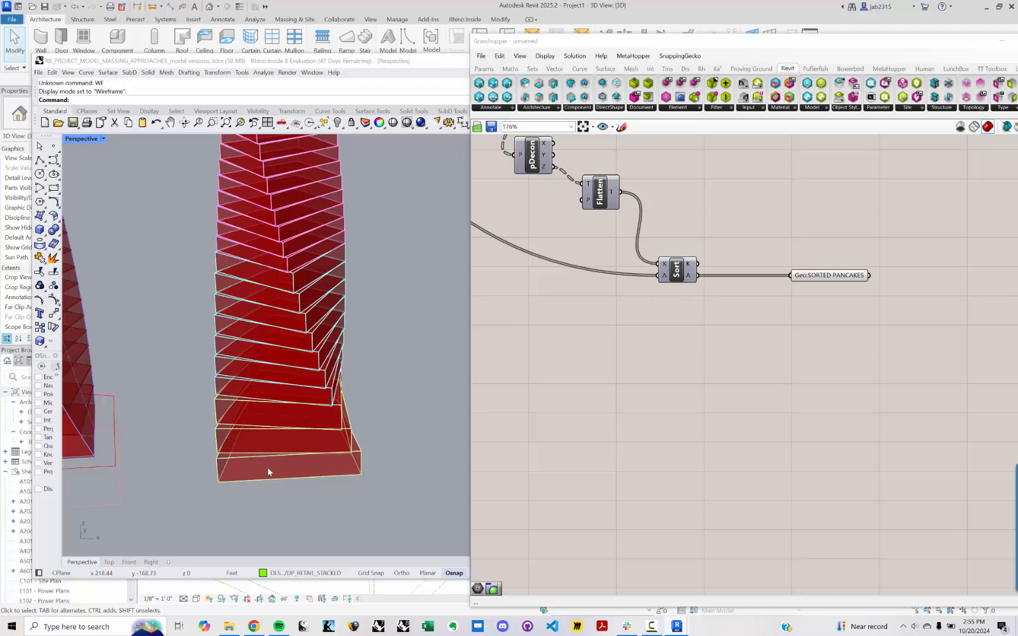
pyautogui.scroll(1, 247, 449)
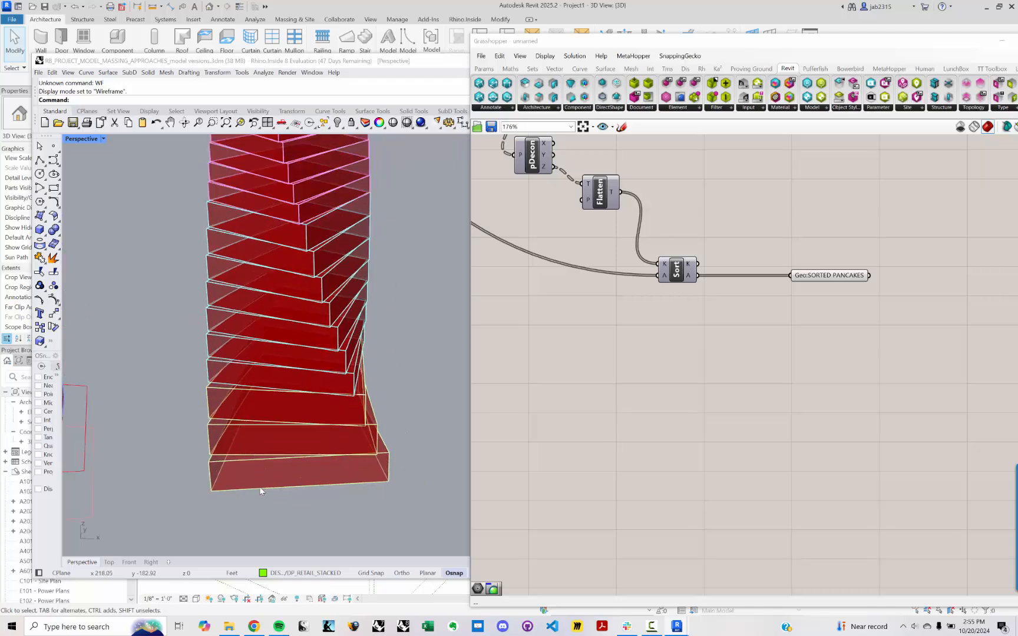
pyautogui.scroll(4, 253, 460)
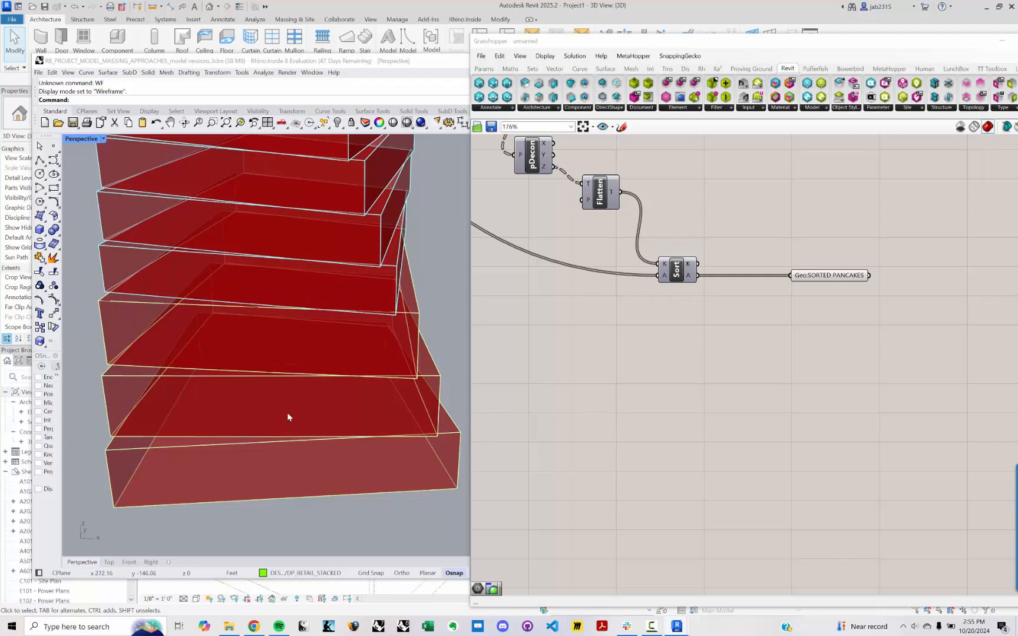
pyautogui.scroll(-5, 379, 457)
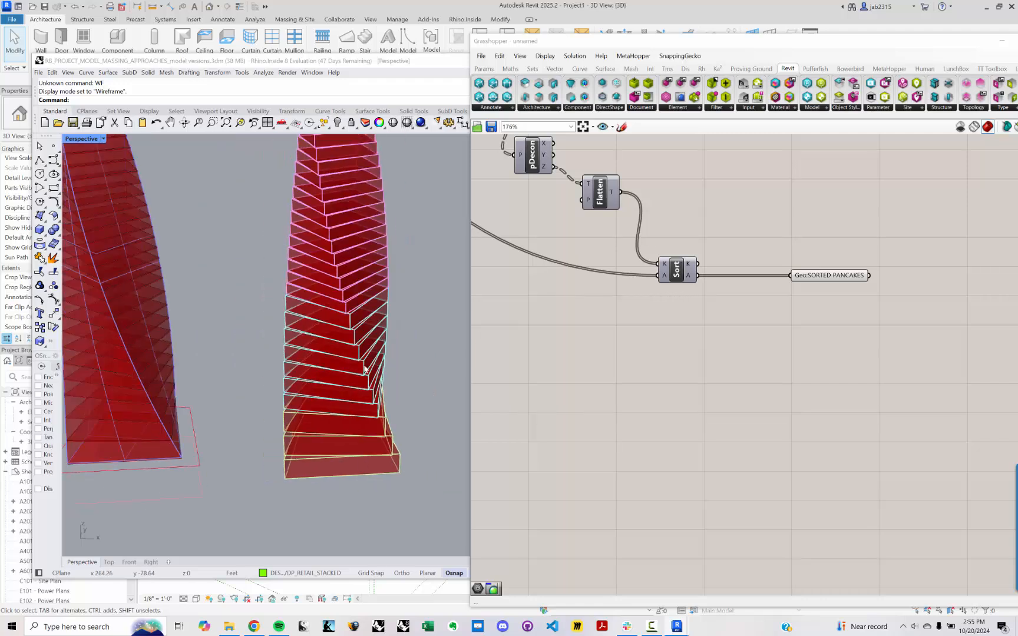
pyautogui.scroll(-3, 383, 275)
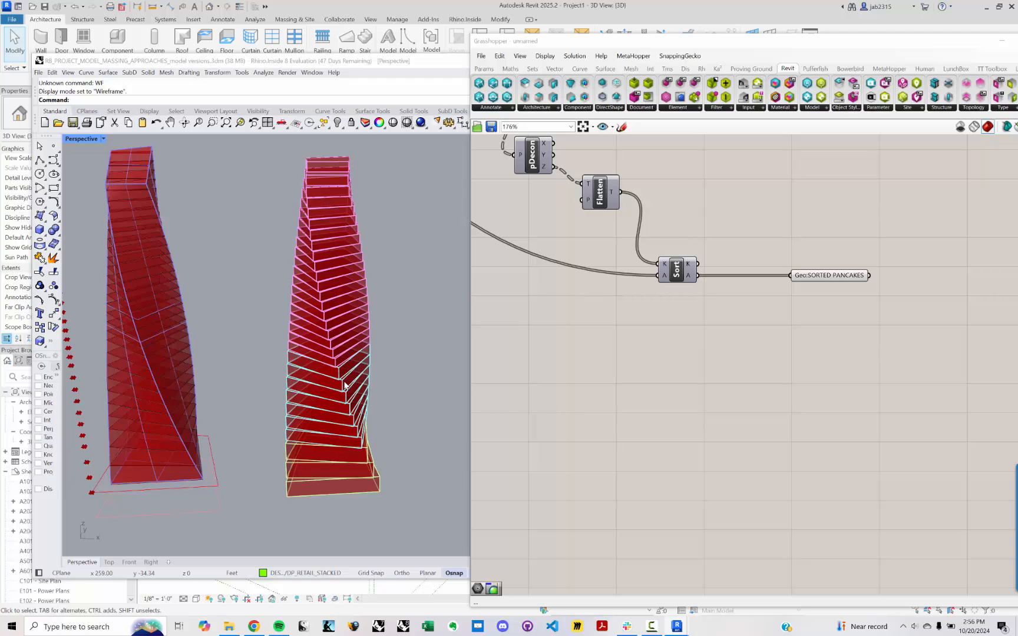
# Move the "Geo:SORTED PANCAKES" parameter slightly closer to the second Sort List and add a Deconstruct Brep component beyond it.
pyautogui.moveTo(831, 306); pyautogui.dragTo(701, 299, button='right')
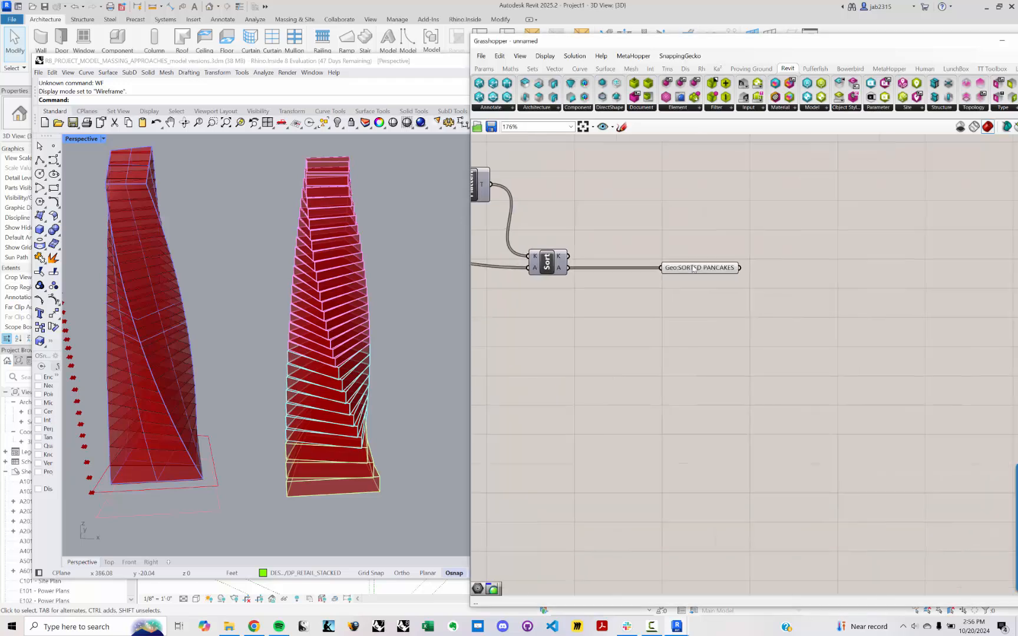
pyautogui.moveTo(693, 269); pyautogui.dragTo(685, 268)
pyautogui.click(769, 295)
pyautogui.doubleClick(768, 294)
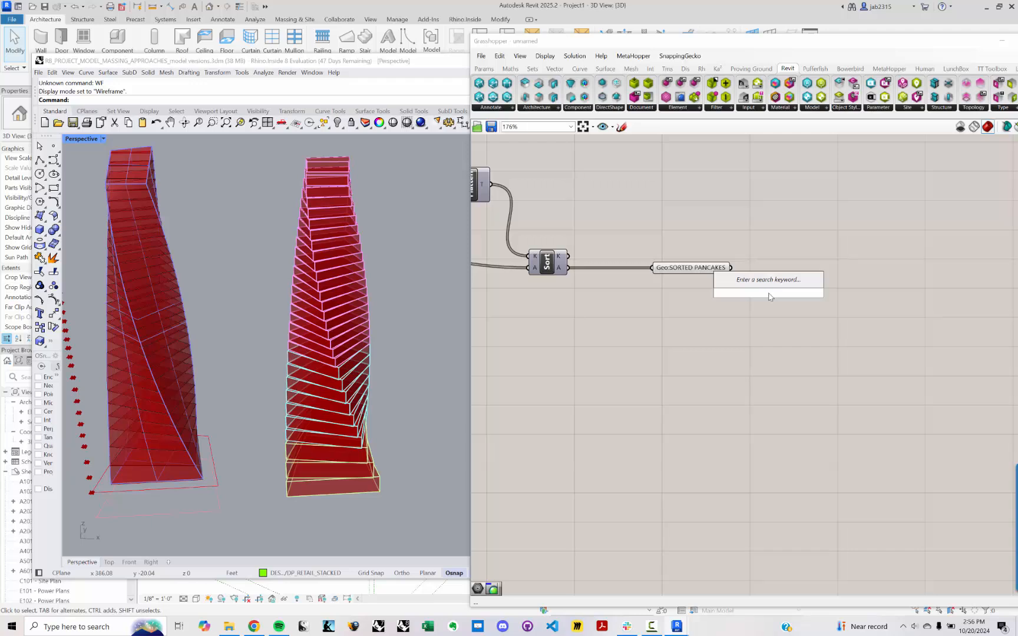
pyautogui.write('DECONS')
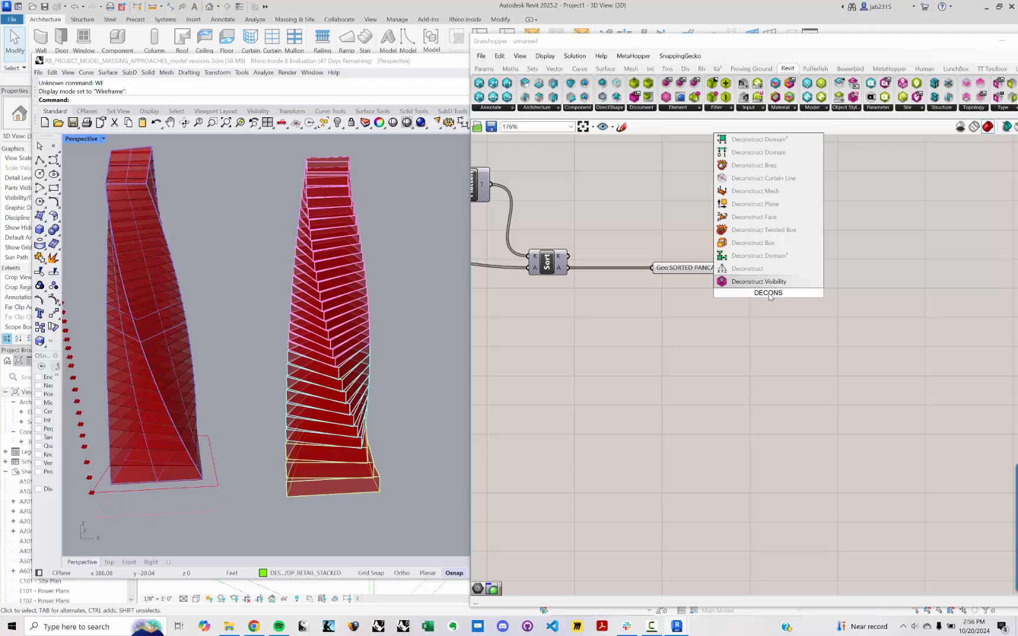
pyautogui.write('TR')
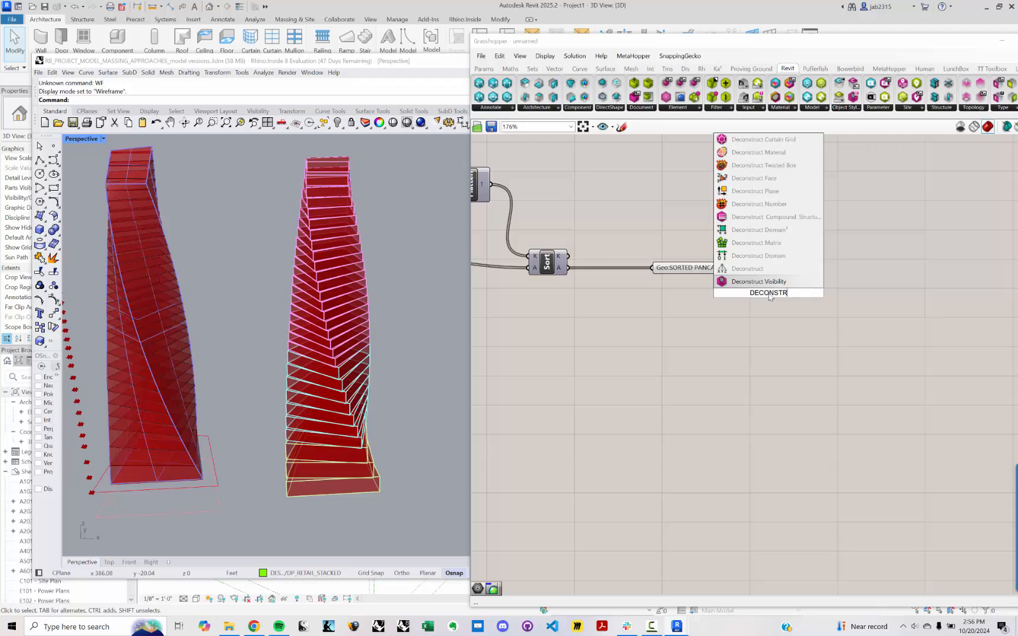
pyautogui.write('UCT BRRP')
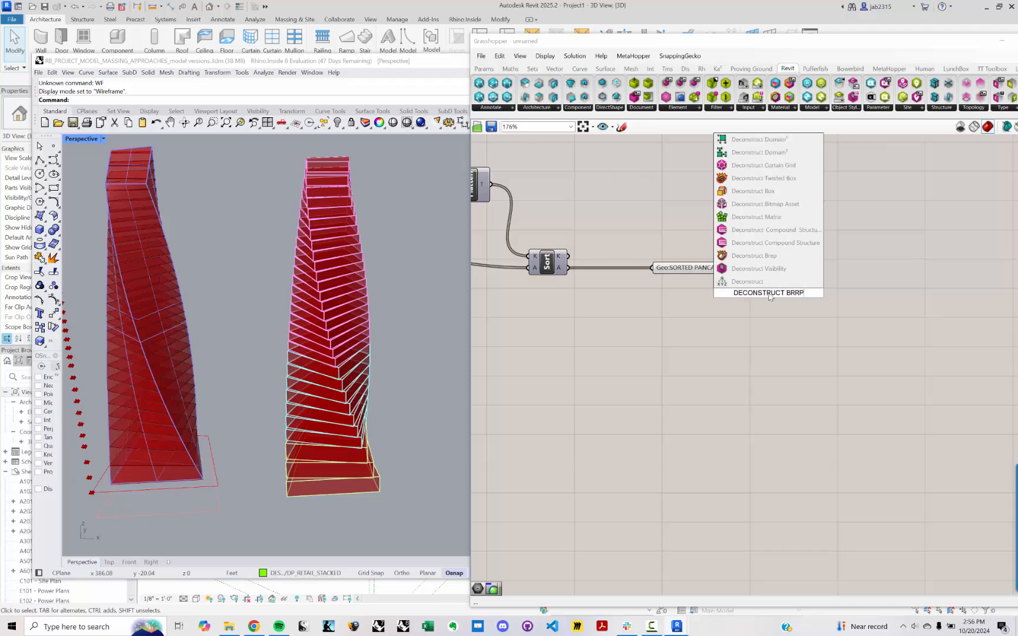
pyautogui.click(748, 256)
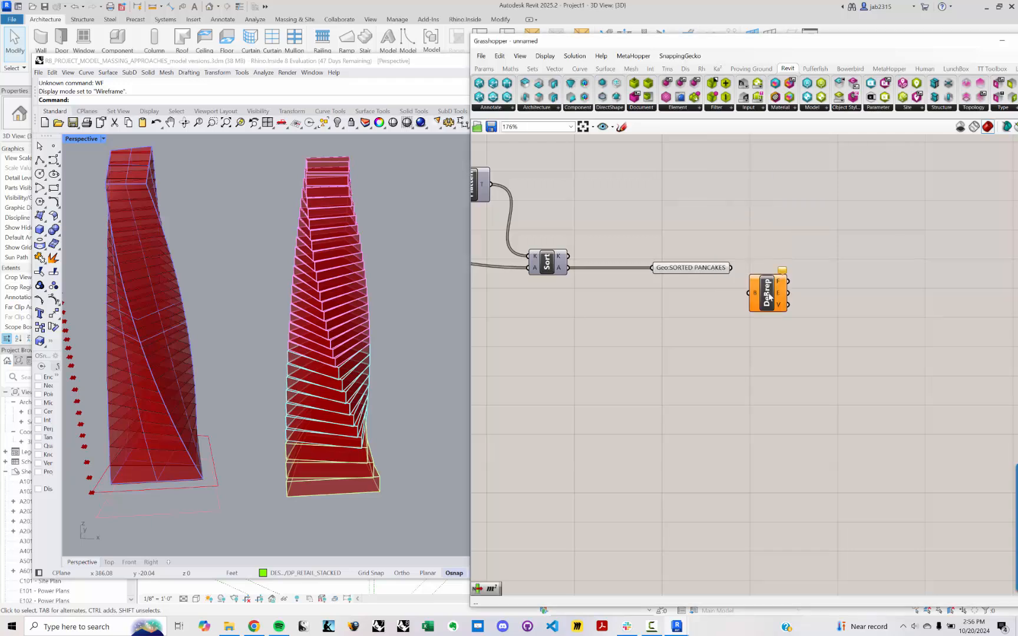
# Connect the "Geo:SORTED PANCAKES" parameter to Deconstruct Brep's B input and align the component with the parameter.
pyautogui.moveTo(731, 267); pyautogui.dragTo(791, 279)
pyautogui.scroll(-2, 790, 278)
pyautogui.moveTo(809, 323); pyautogui.dragTo(777, 275)
pyautogui.rightClick(787, 263)
pyautogui.click(723, 289)
pyautogui.scroll(5, 716, 285)
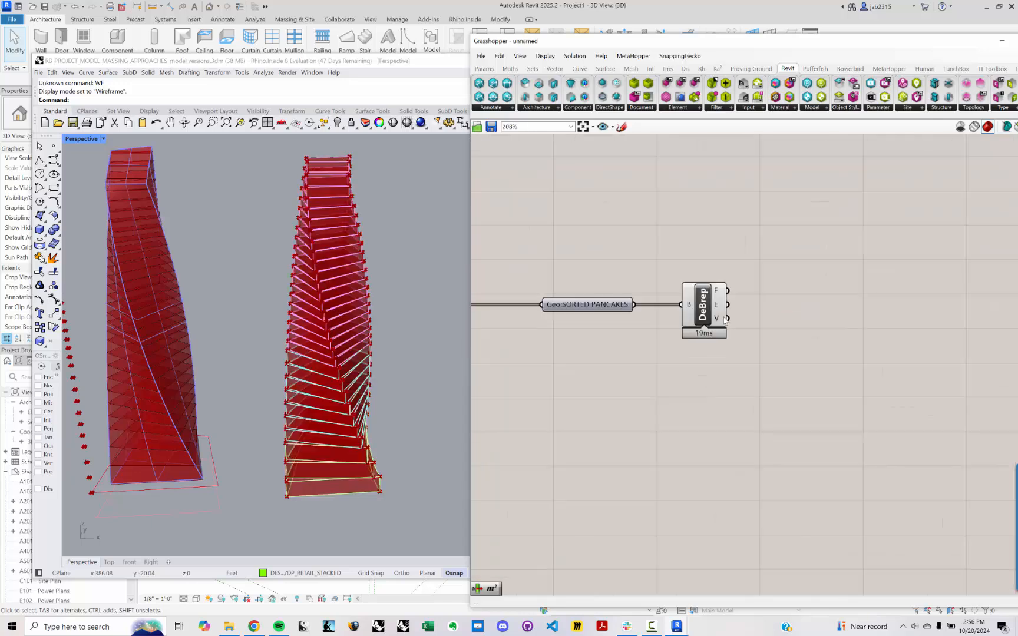
# Add an Area component, connect Deconstruct Brep's F output to its G input and align the two.
pyautogui.doubleClick(810, 265)
pyautogui.write('AREA')
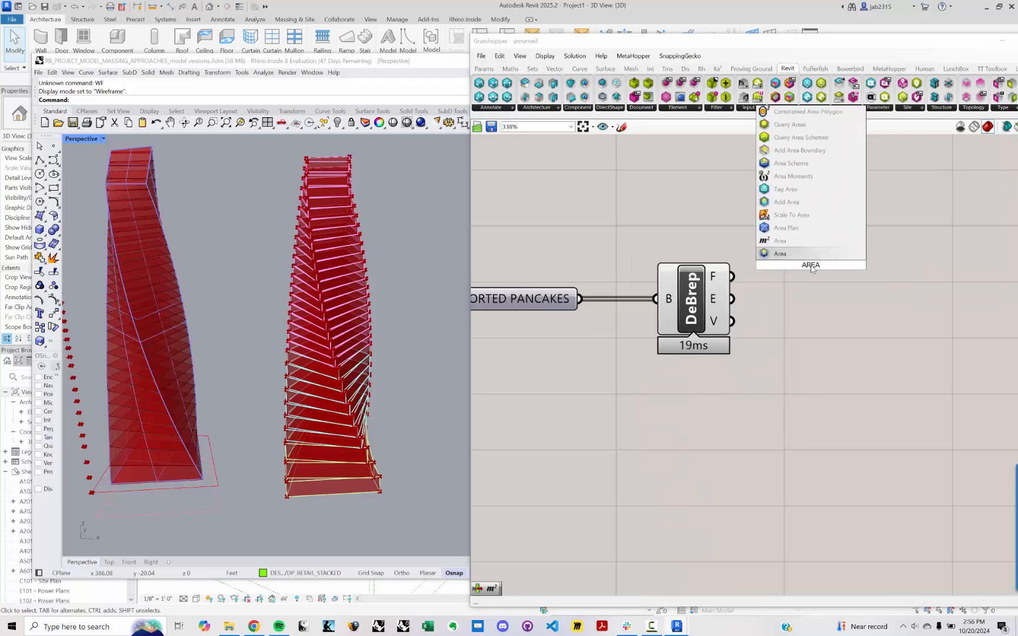
pyautogui.press('Return')
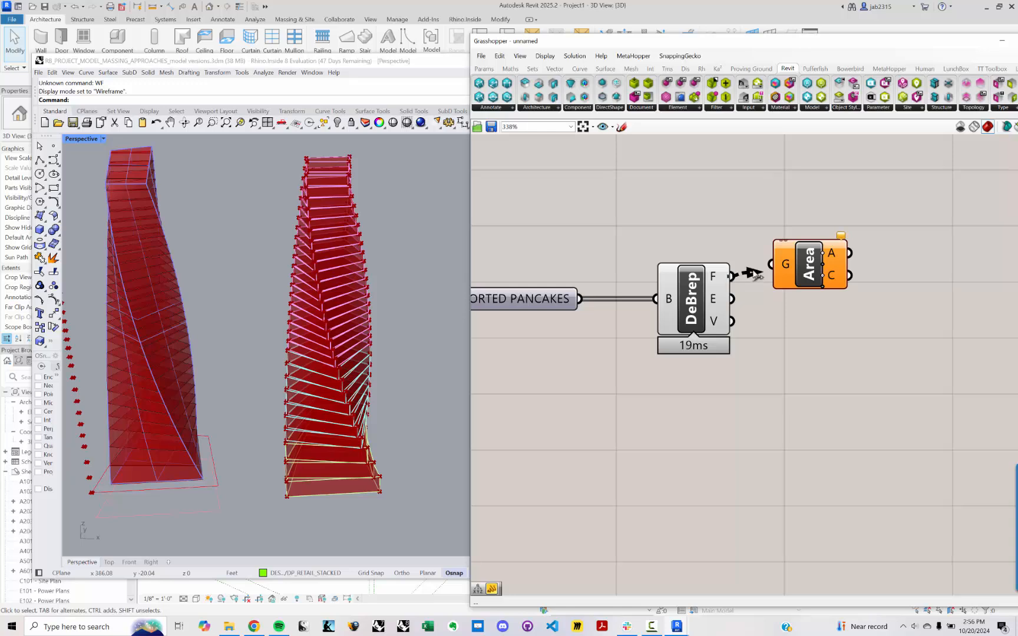
pyautogui.moveTo(732, 276); pyautogui.dragTo(858, 312)
pyautogui.moveTo(818, 289); pyautogui.dragTo(689, 283, button='right')
pyautogui.moveTo(740, 315); pyautogui.dragTo(743, 287)
pyautogui.moveTo(760, 286)
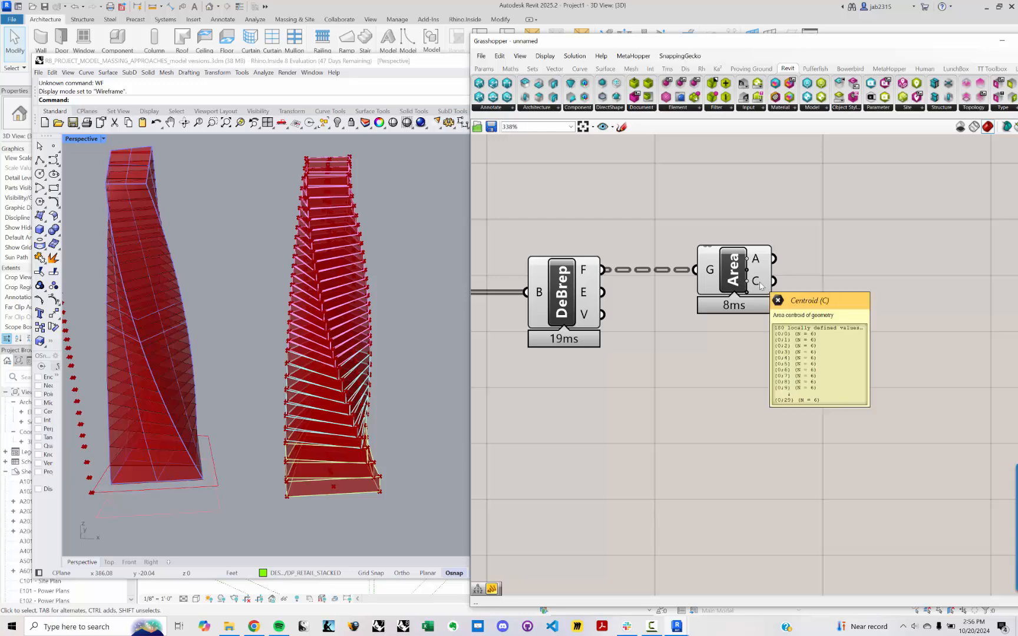
# Add a point Deconstruct component, connect the Area component's C output to its P input and align it with that output.
pyautogui.doubleClick(836, 296)
pyautogui.write('deconstruct')
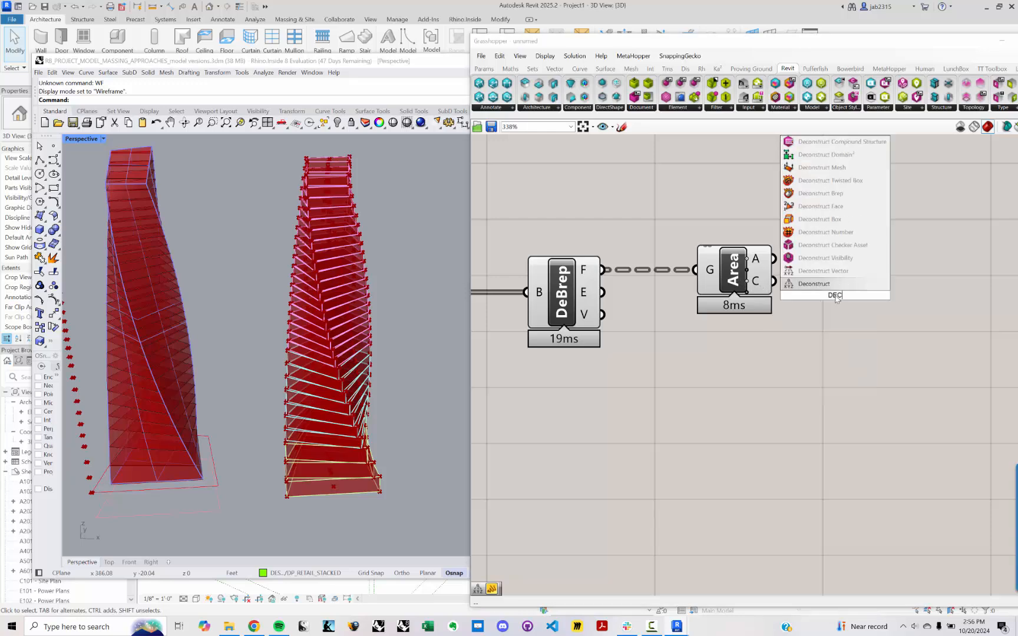
pyautogui.press('Return')
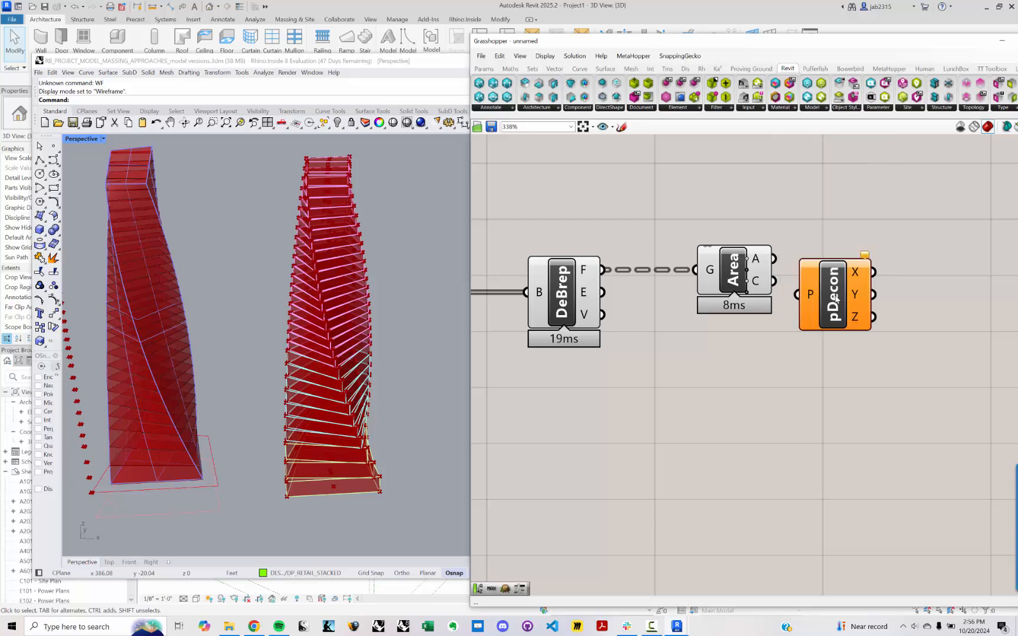
pyautogui.moveTo(773, 280); pyautogui.dragTo(835, 289)
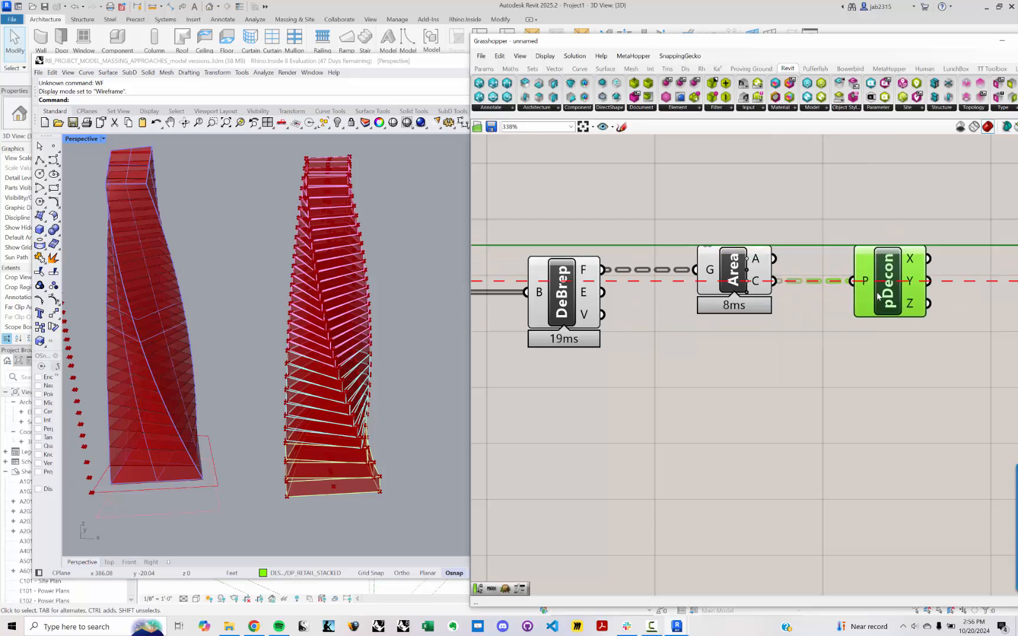
# Add a Sort List component and connect the Z output of the new point Deconstruct to its K input.
pyautogui.moveTo(984, 296); pyautogui.dragTo(702, 330, button='right')
pyautogui.doubleClick(650, 328)
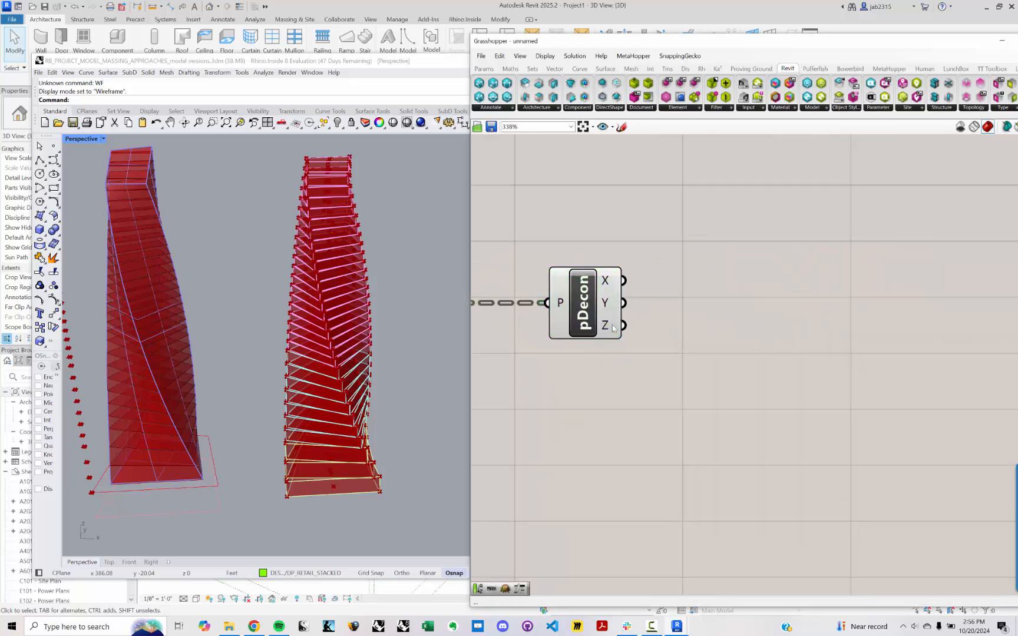
pyautogui.moveTo(612, 327)
pyautogui.moveTo(612, 328); pyautogui.dragTo(727, 332, button='right')
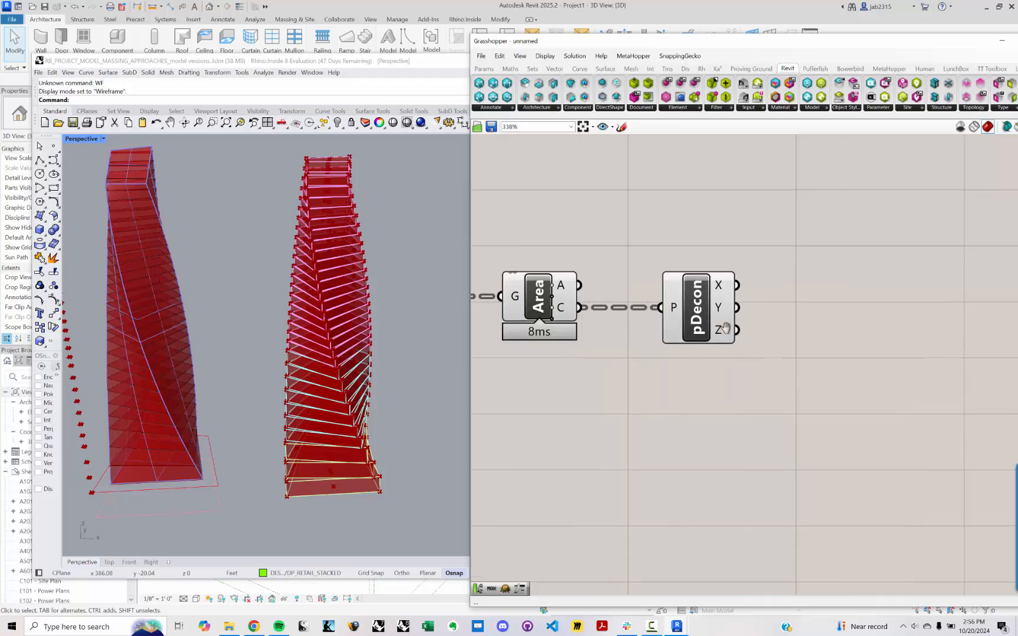
pyautogui.doubleClick(817, 360)
pyautogui.write('sort')
pyautogui.press('Return')
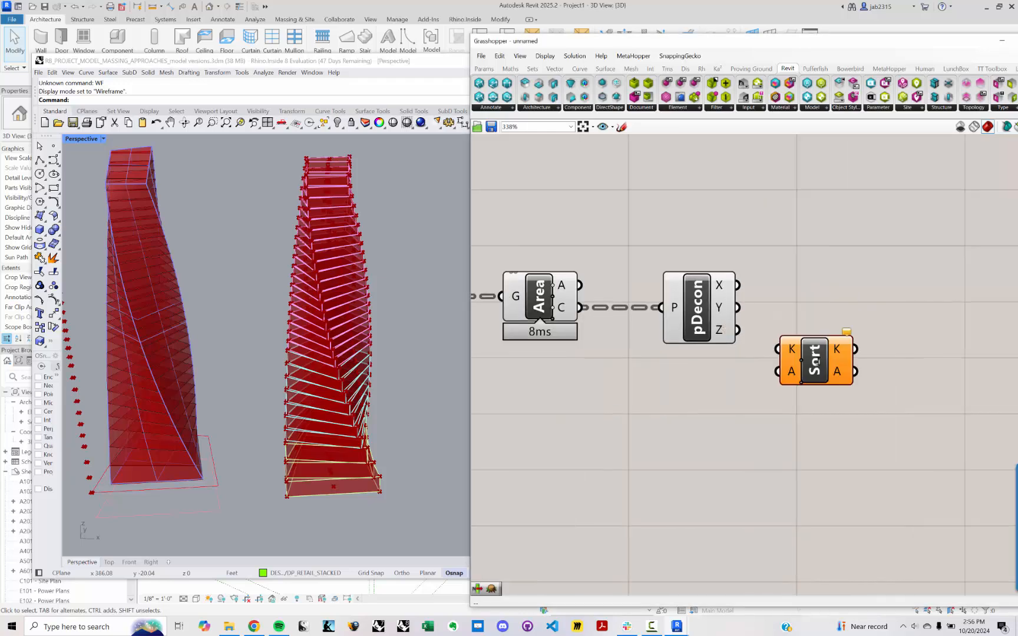
pyautogui.moveTo(736, 331); pyautogui.dragTo(786, 349)
pyautogui.moveTo(815, 366); pyautogui.dragTo(818, 351)
pyautogui.click(844, 378)
pyautogui.scroll(1, 843, 362)
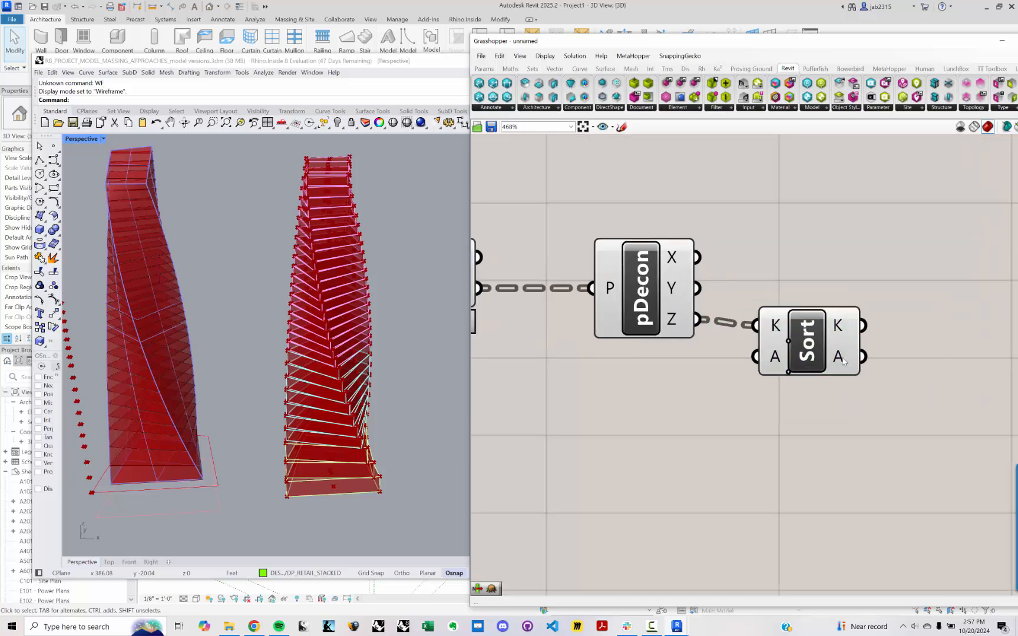
pyautogui.scroll(1, 827, 342)
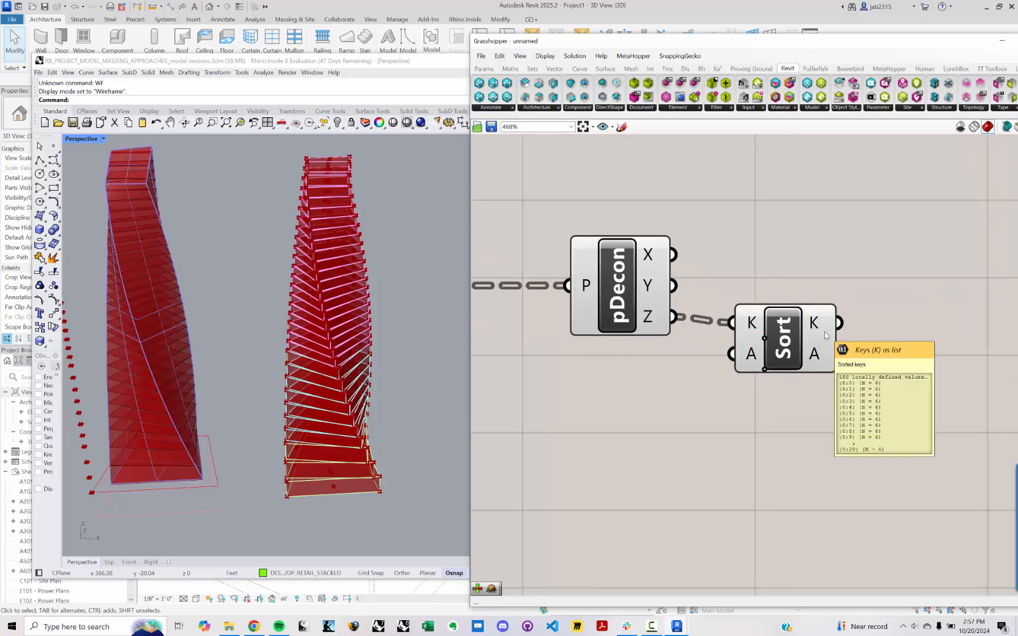
# Connect Deconstruct Brep's F output to the new Sort List's A input and move Area and point Deconstruct above that wire.
pyautogui.scroll(-2, 928, 331)
pyautogui.scroll(-1, 658, 327)
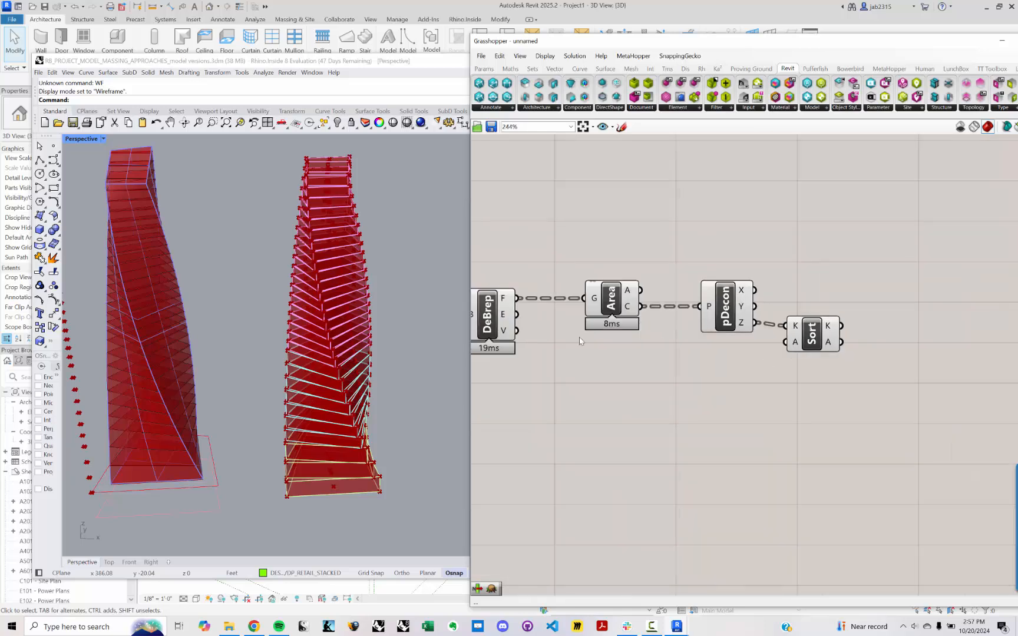
pyautogui.moveTo(517, 298); pyautogui.dragTo(785, 342)
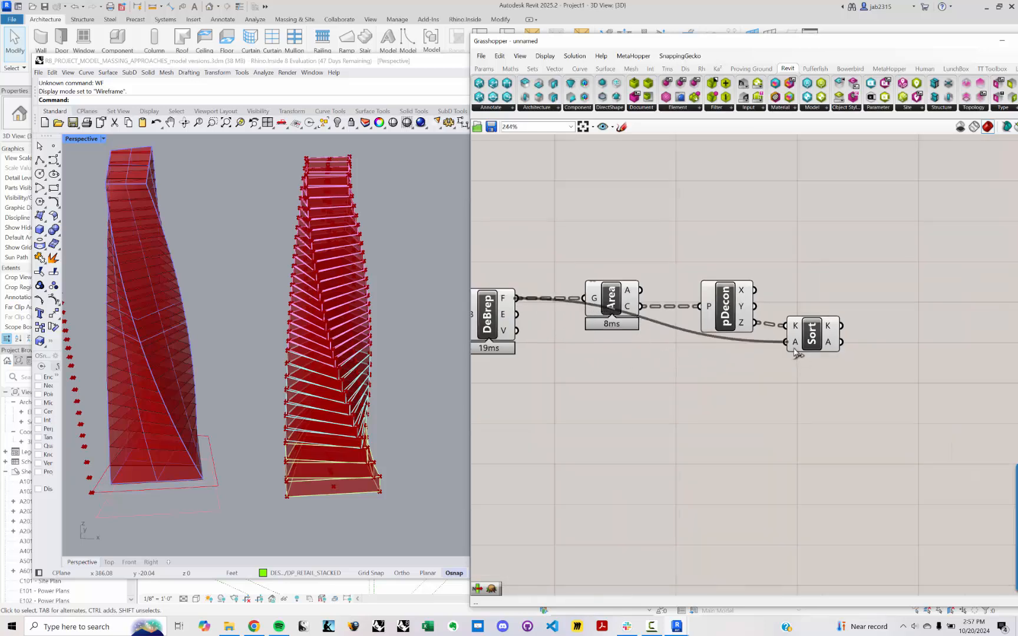
pyautogui.moveTo(722, 304); pyautogui.dragTo(731, 252)
pyautogui.moveTo(613, 304); pyautogui.dragTo(641, 252)
pyautogui.click(820, 287)
# Add a List Item component and connect the new Sort List's A output to its L input.
pyautogui.moveTo(819, 287); pyautogui.dragTo(701, 294, button='right')
pyautogui.scroll(3, 766, 322)
pyautogui.doubleClick(766, 322)
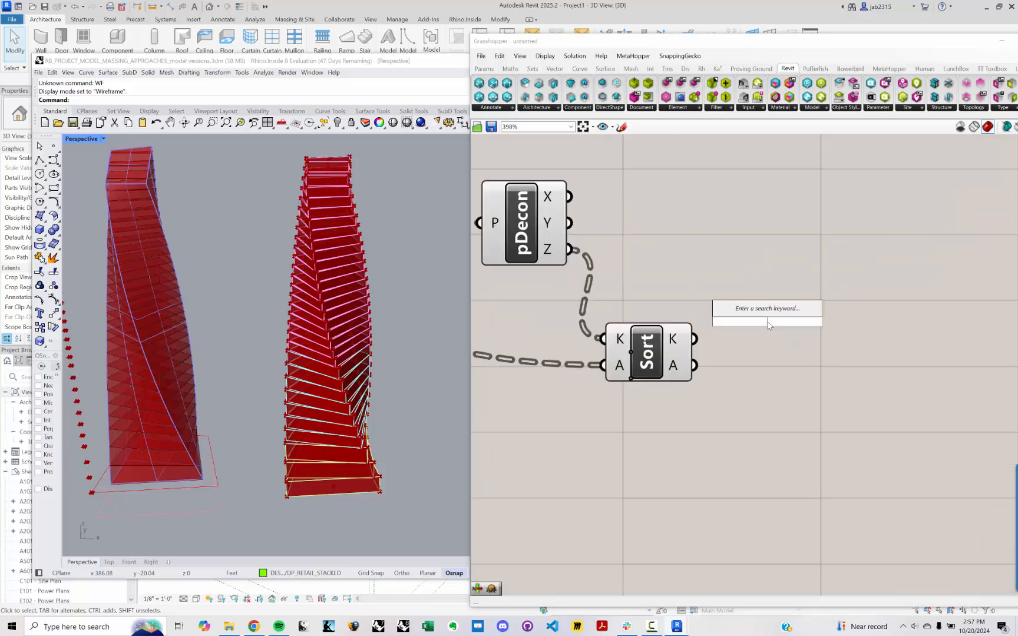
pyautogui.write('LIST I')
pyautogui.press('Return')
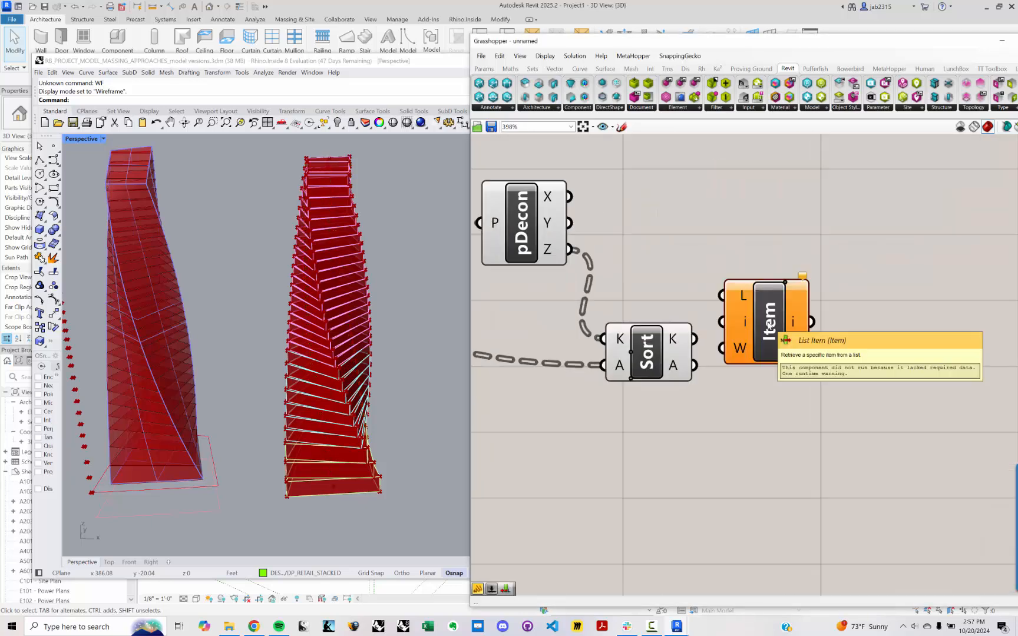
pyautogui.moveTo(695, 366); pyautogui.dragTo(785, 349)
# Turn off the preview of the components leading up to the new List Item, leaving the List Item's preview on.
pyautogui.scroll(-5, 665, 365)
pyautogui.moveTo(666, 365); pyautogui.dragTo(862, 411, button='right')
pyautogui.scroll(-3, 863, 411)
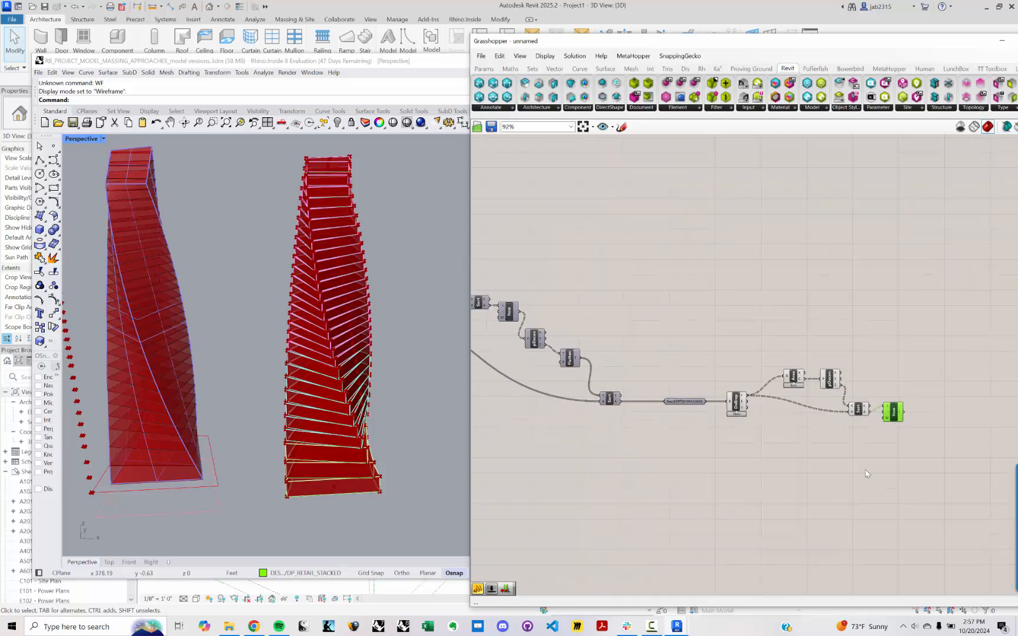
pyautogui.moveTo(872, 448); pyautogui.dragTo(600, 268)
pyautogui.middleClick(600, 265)
pyautogui.click(623, 283)
pyautogui.click(727, 302)
pyautogui.scroll(2, 891, 381)
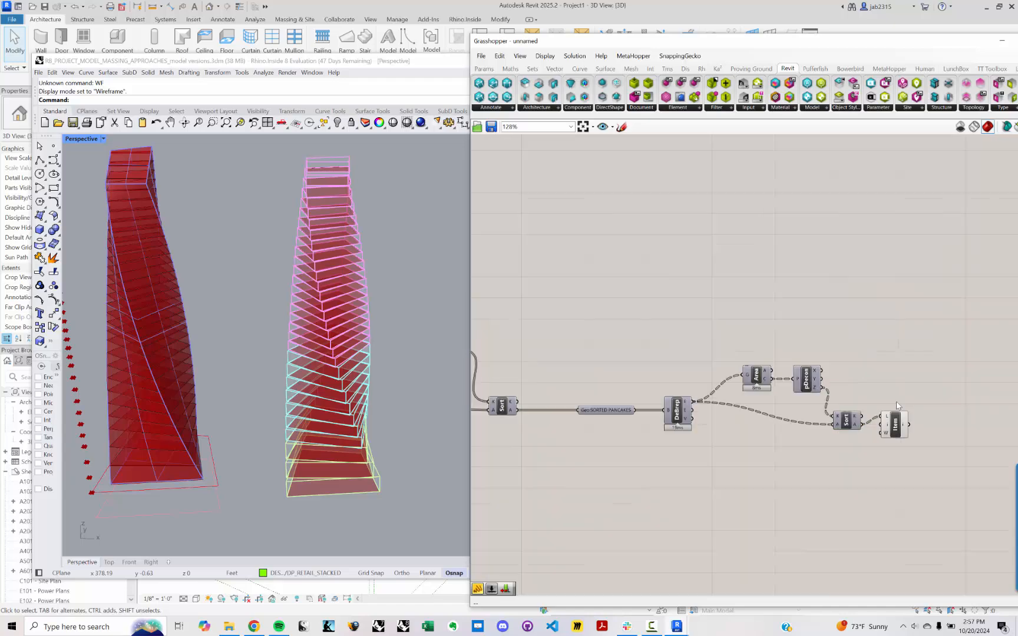
# Examine the faces picked by the List Item close up in the Perspective viewport.
pyautogui.click(894, 422)
pyautogui.moveTo(270, 362); pyautogui.dragTo(325, 395, button='right')
pyautogui.scroll(3, 349, 249)
pyautogui.scroll(3, 868, 431)
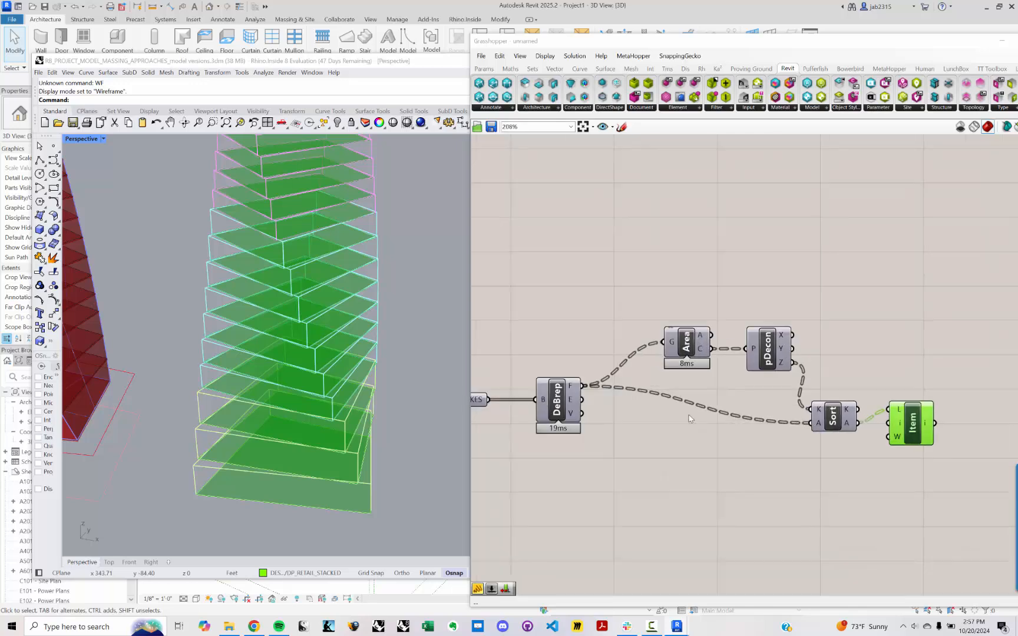
pyautogui.scroll(3, 688, 364)
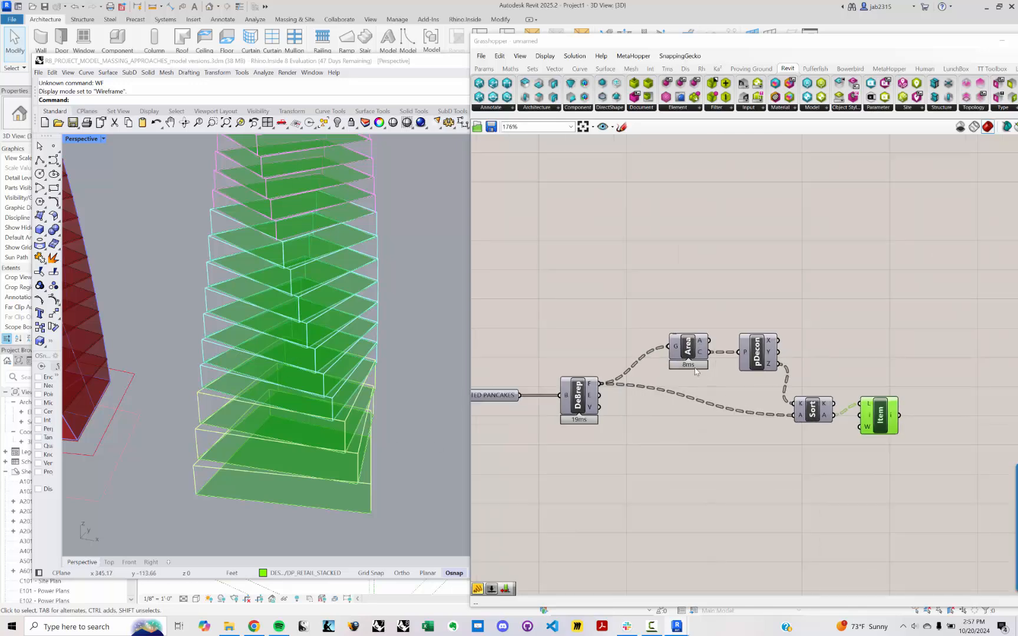
pyautogui.click(689, 294)
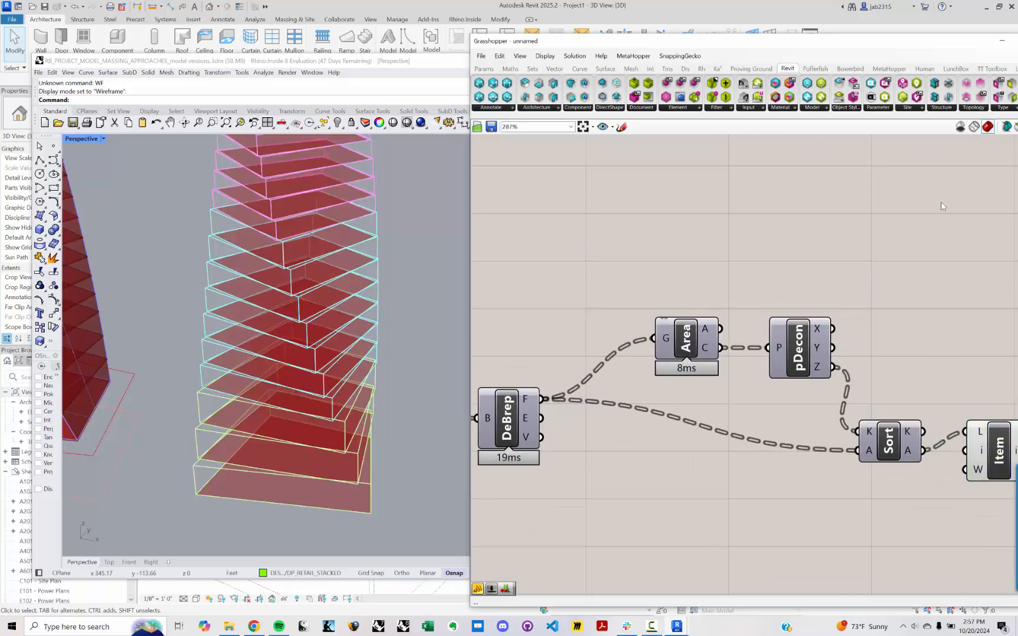
# Turn the preview of the Area component for the brep faces back on and select that component.
pyautogui.moveTo(941, 206); pyautogui.dragTo(869, 219, button='right')
pyautogui.click(622, 348)
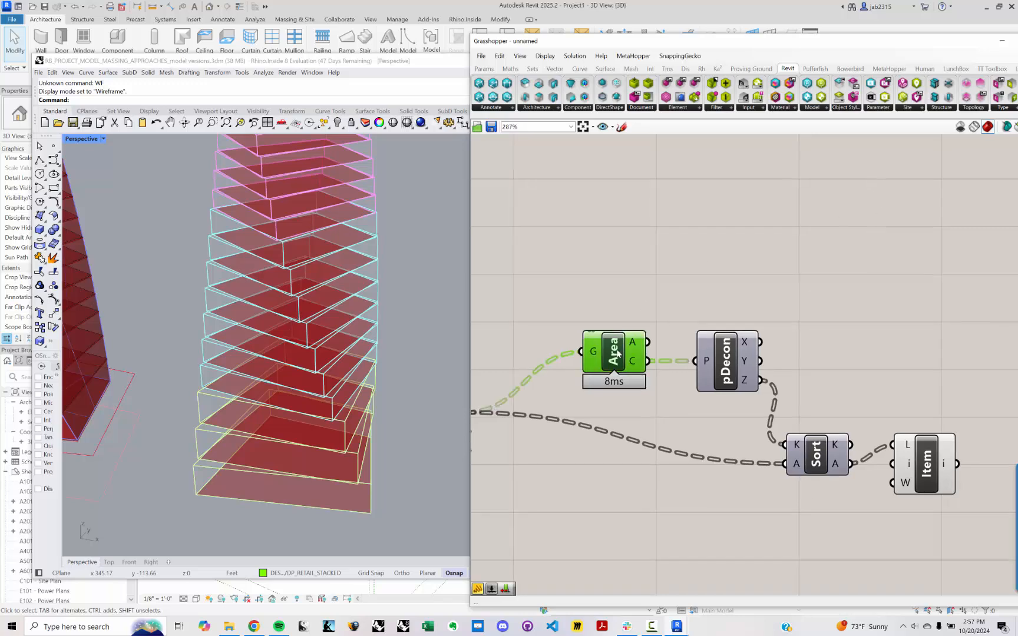
pyautogui.rightClick(618, 351)
pyautogui.click(639, 371)
pyautogui.click(640, 287)
pyautogui.click(627, 359)
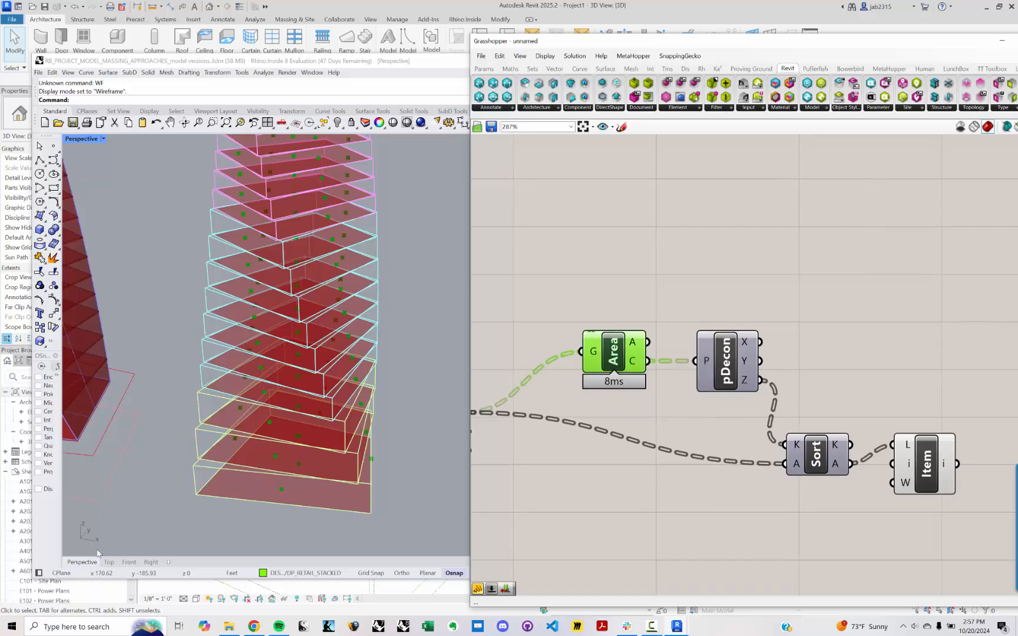
# Examine the face centroids on the lowest floor volumes from several angles in the Perspective viewport.
pyautogui.moveTo(190, 495); pyautogui.dragTo(218, 450, button='right')
pyautogui.scroll(3, 282, 471)
pyautogui.scroll(2, 282, 472)
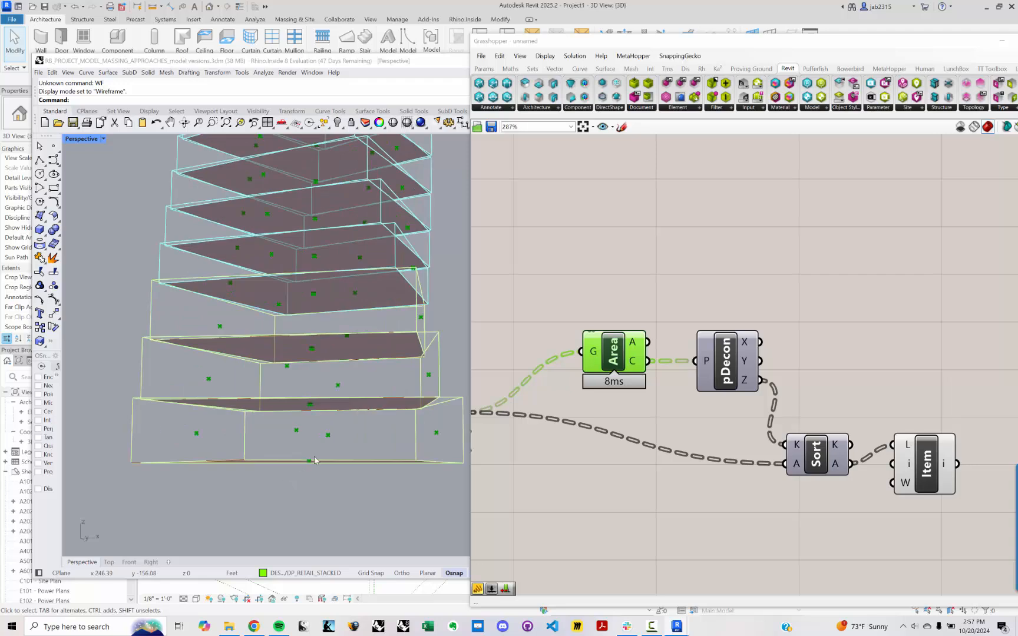
pyautogui.moveTo(323, 458); pyautogui.dragTo(303, 430, button='right')
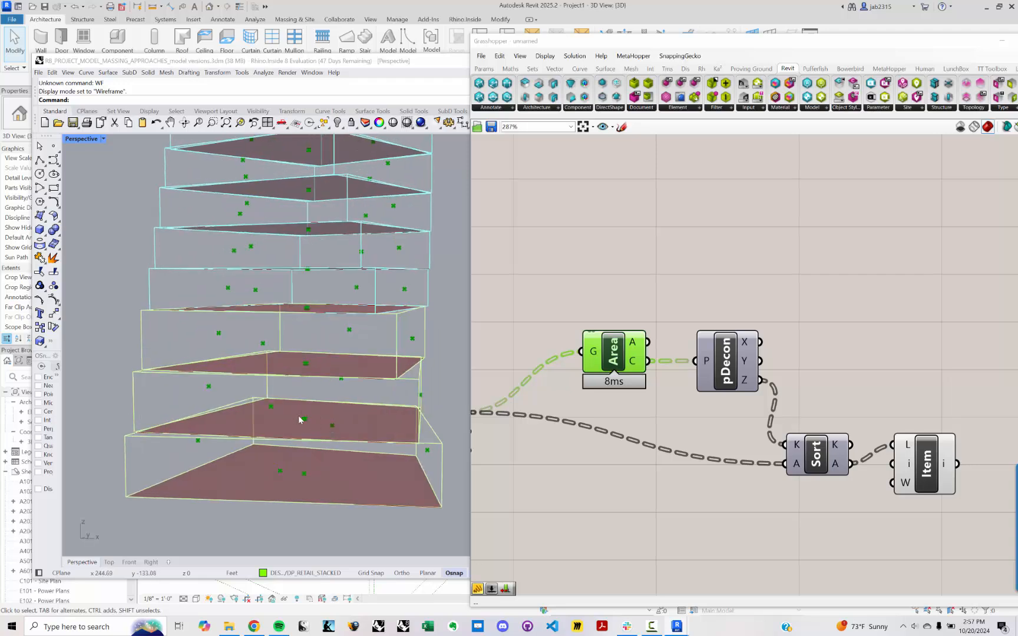
pyautogui.moveTo(225, 450); pyautogui.dragTo(145, 425, button='right')
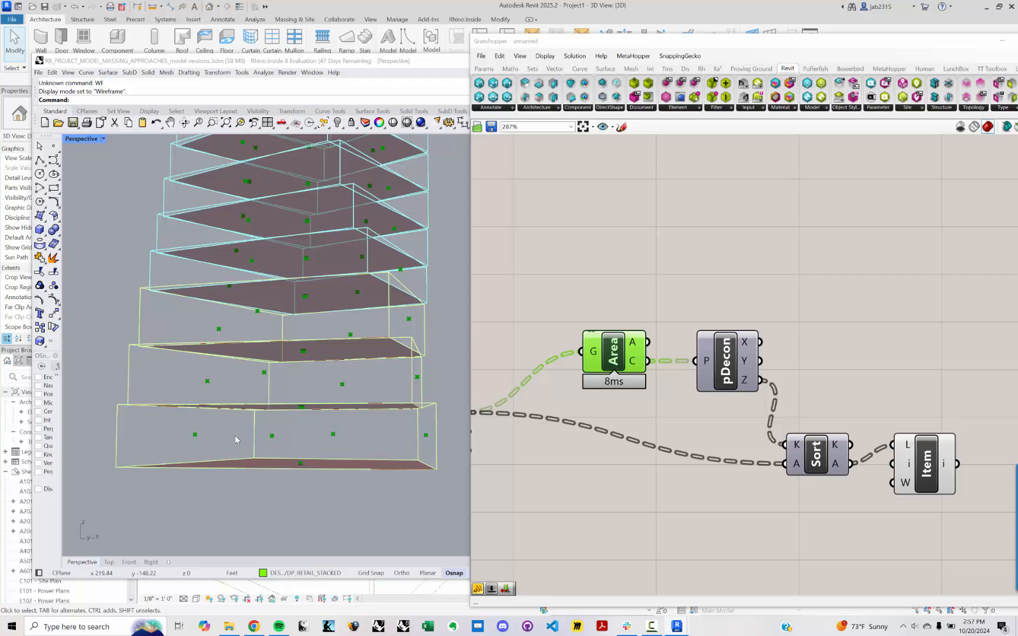
pyautogui.moveTo(234, 434); pyautogui.dragTo(268, 423, button='right')
pyautogui.moveTo(304, 463); pyautogui.dragTo(258, 463, button='right')
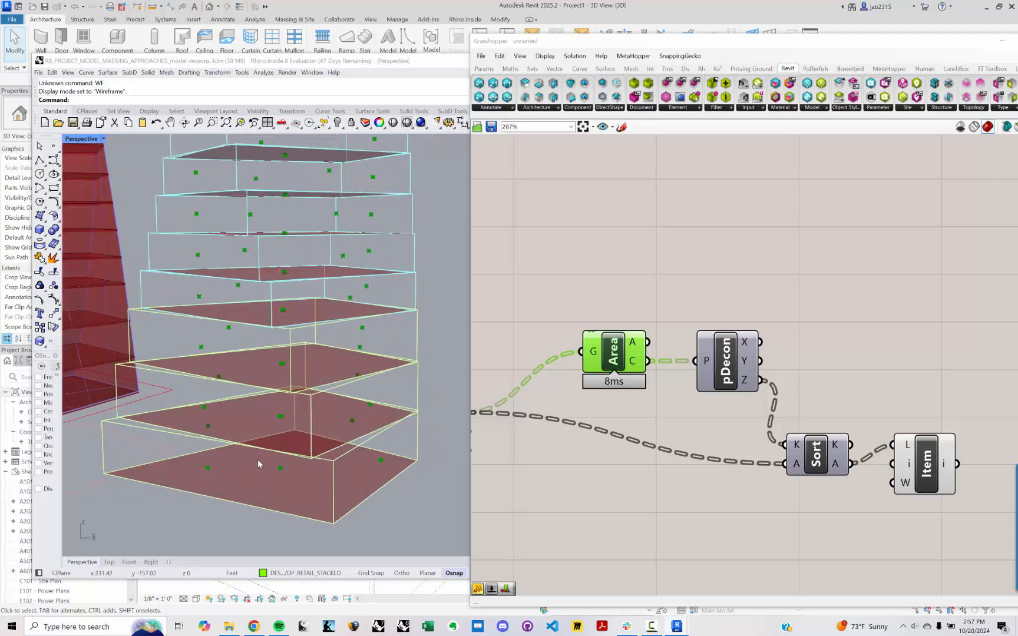
# Move the List Item so its L input lines up with the last Sort List's A output.
pyautogui.scroll(2, 909, 401)
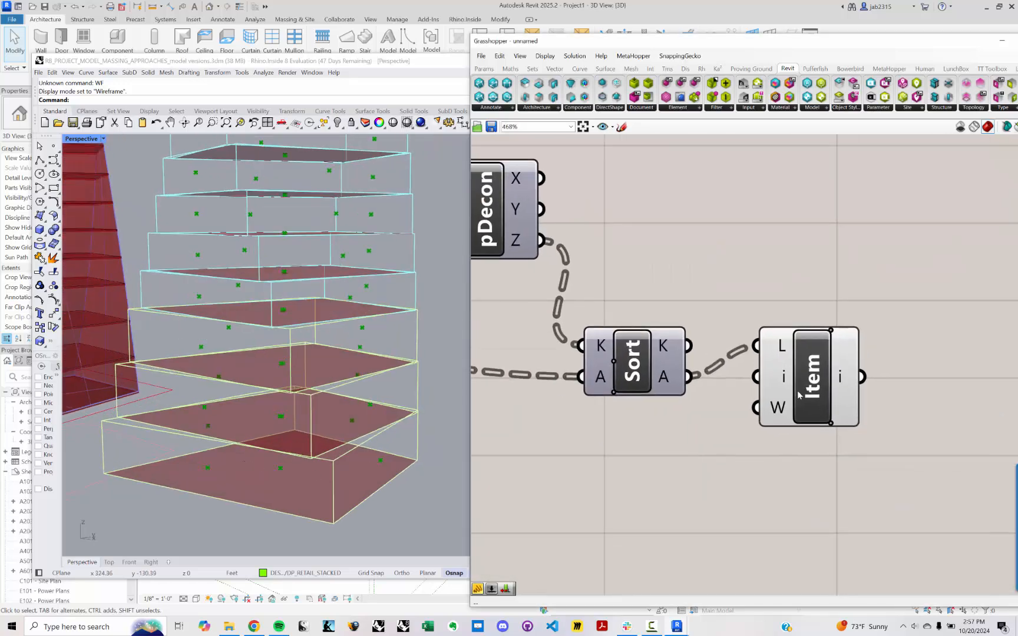
pyautogui.click(820, 418)
pyautogui.press('Escape')
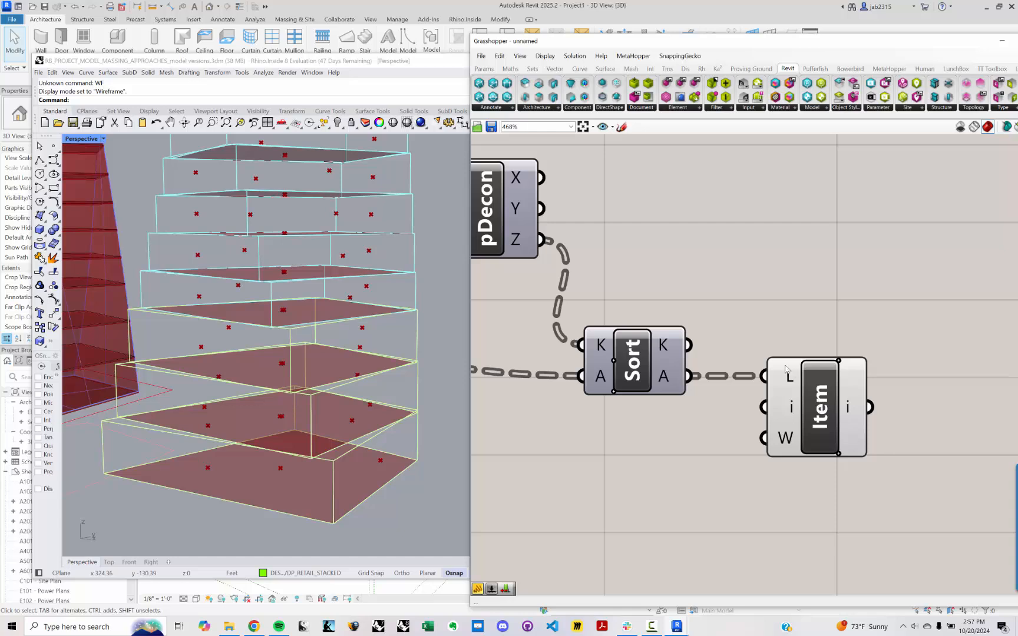
# Try an extra -1 output on the List Item fed by the Sort List.
pyautogui.moveTo(818, 418); pyautogui.dragTo(808, 403, button='right')
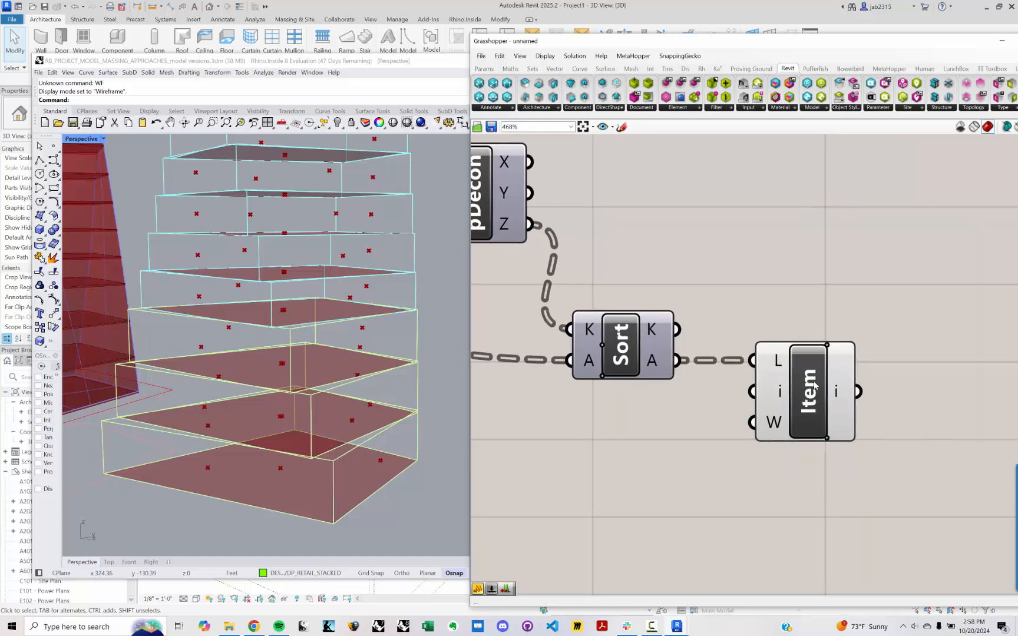
pyautogui.scroll(3, 824, 347)
pyautogui.click(825, 343)
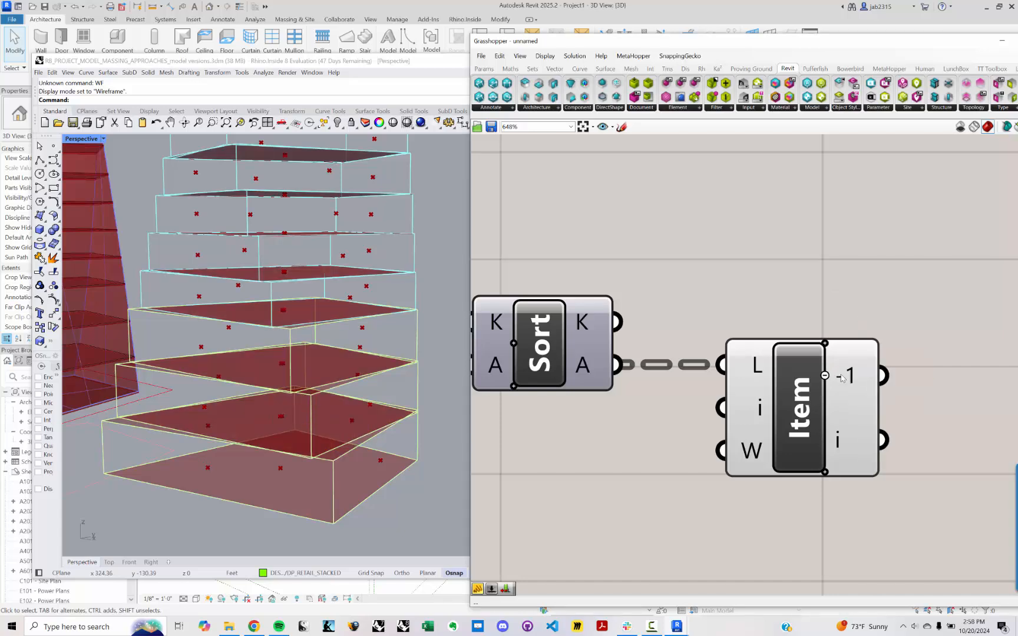
pyautogui.moveTo(842, 378)
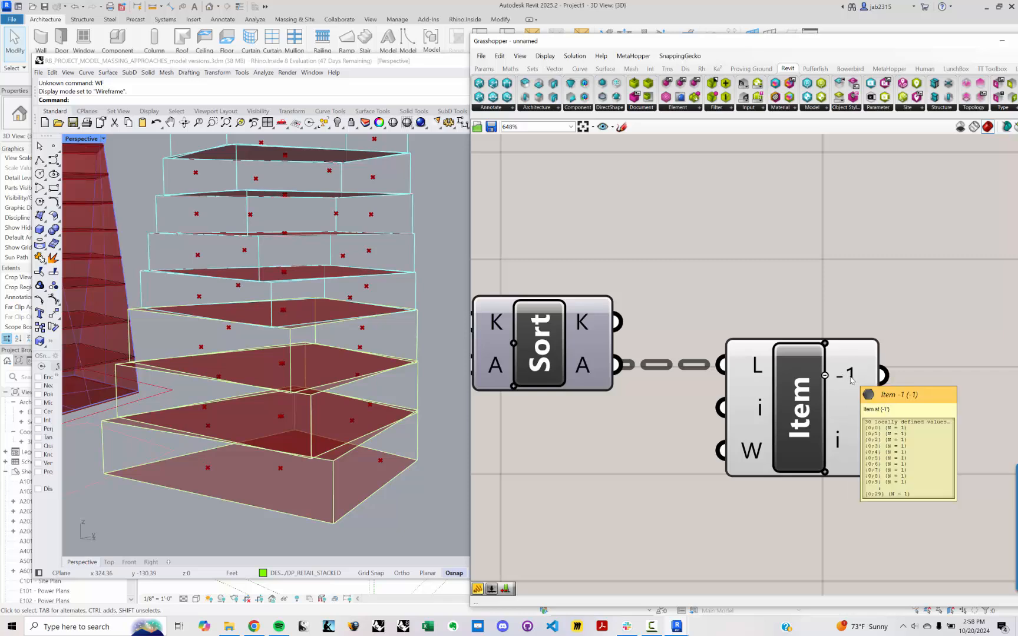
pyautogui.click(825, 375)
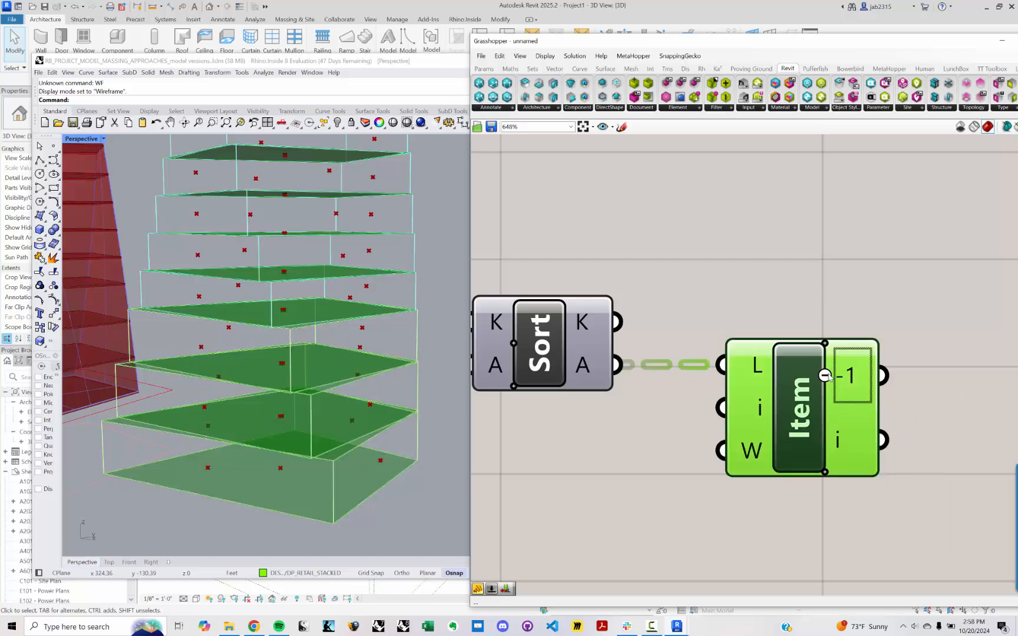
pyautogui.click(825, 375)
# Duplicate the List Item and place the copy below the original.
pyautogui.moveTo(786, 418); pyautogui.dragTo(782, 334, button='right')
pyautogui.click(772, 386)
pyautogui.hotkey('ctrl', 'c')
pyautogui.hotkey('ctrl', 'v')
pyautogui.moveTo(782, 334); pyautogui.dragTo(782, 548)
pyautogui.click(751, 479)
pyautogui.moveTo(750, 479); pyautogui.dragTo(795, 391, button='right')
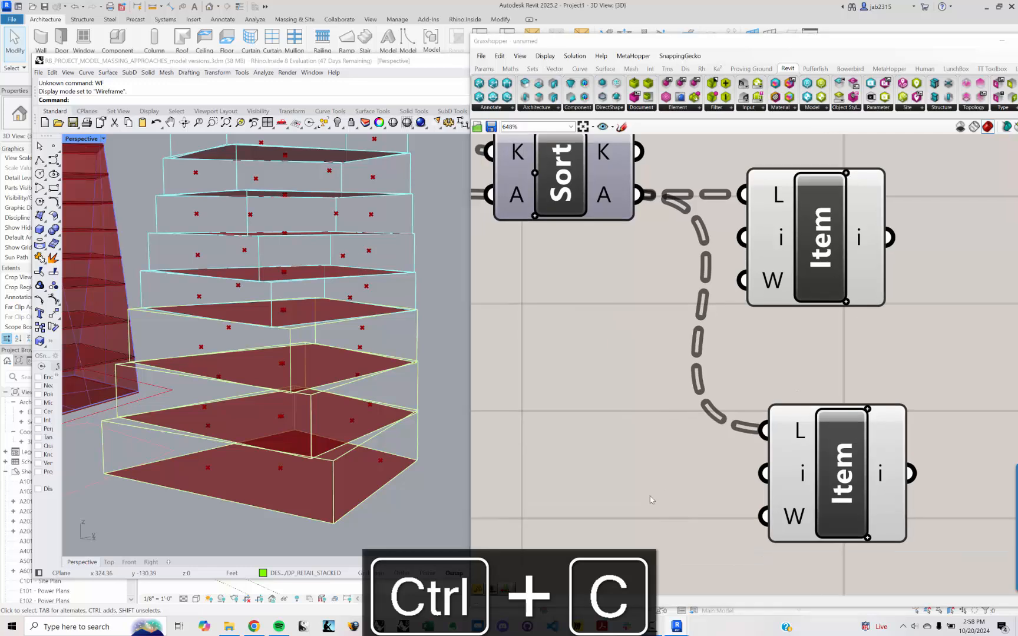
# Add a Reverse List and wire the Sort List's A output through it into the duplicated List Item's L input.
pyautogui.doubleClick(649, 496)
pyautogui.write('REVERSE')
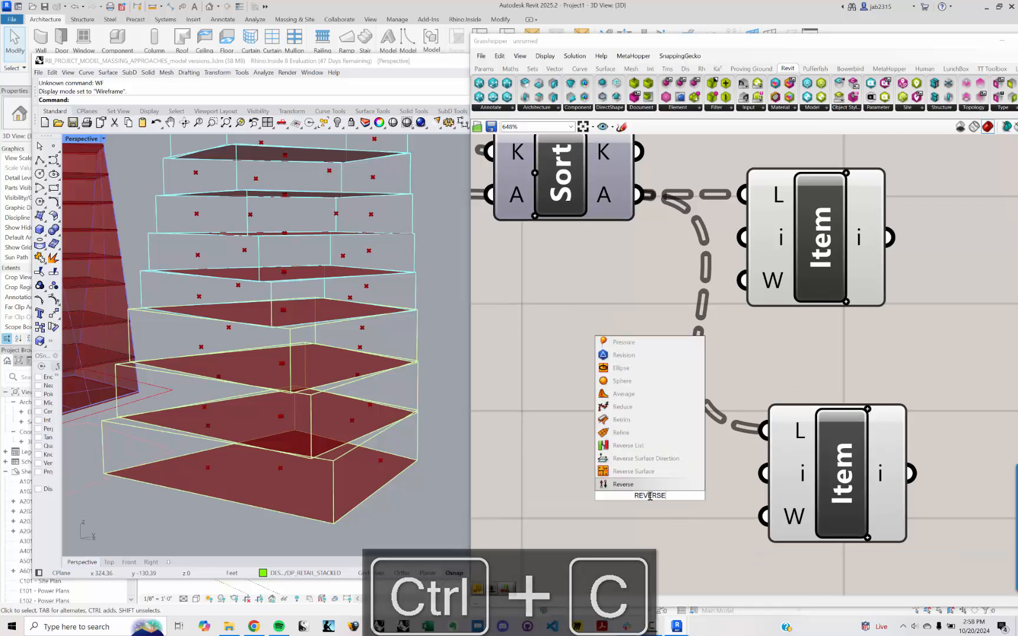
pyautogui.write(' LIST')
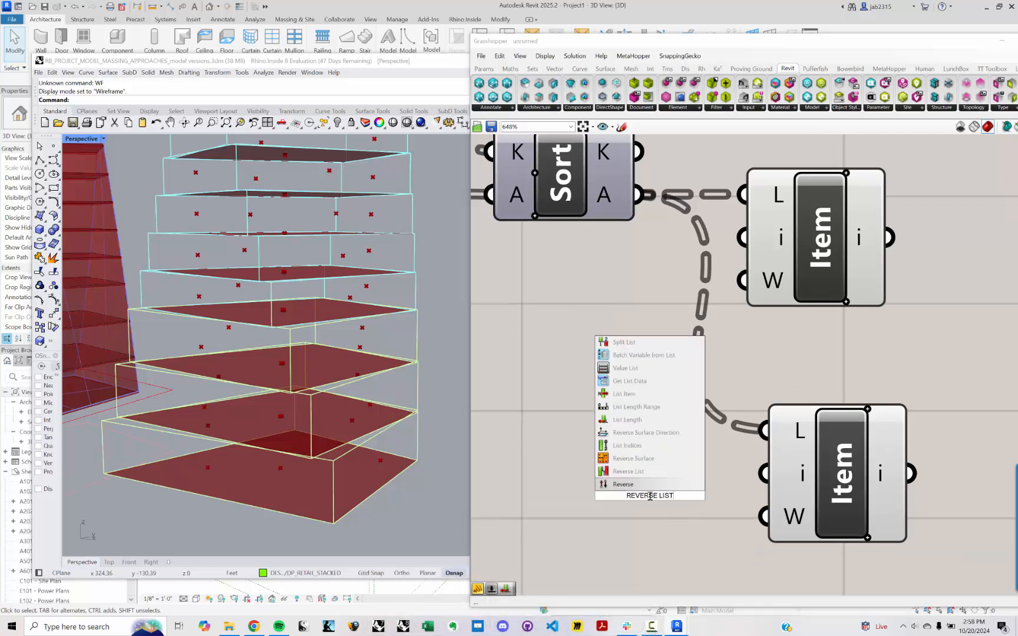
pyautogui.press('Return')
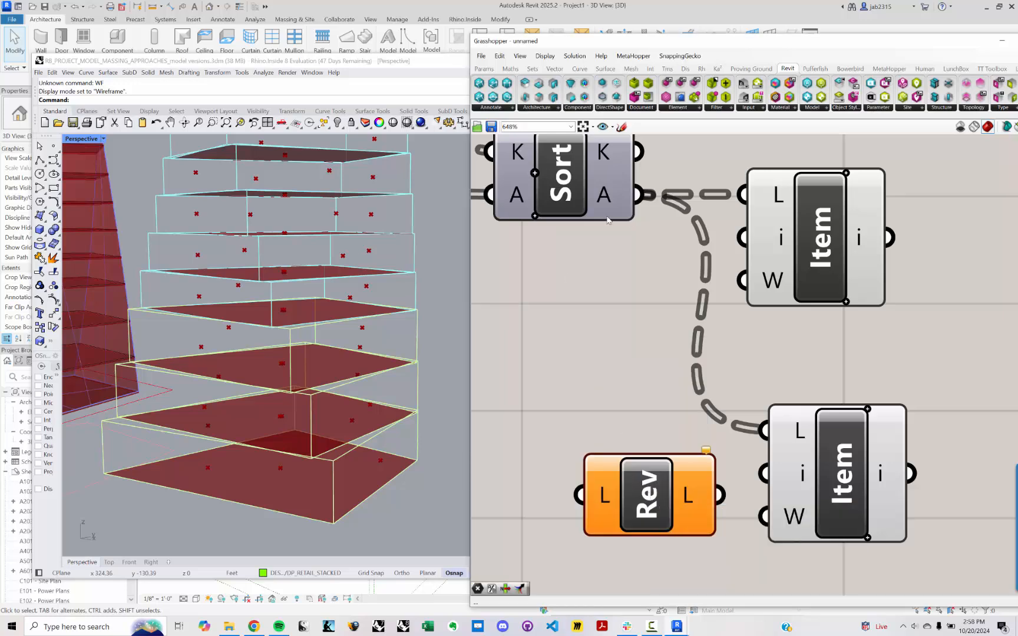
pyautogui.moveTo(640, 209); pyautogui.dragTo(579, 495)
pyautogui.moveTo(720, 494); pyautogui.dragTo(764, 430)
pyautogui.moveTo(809, 455); pyautogui.dragTo(870, 470)
pyautogui.moveTo(675, 508); pyautogui.dragTo(706, 458)
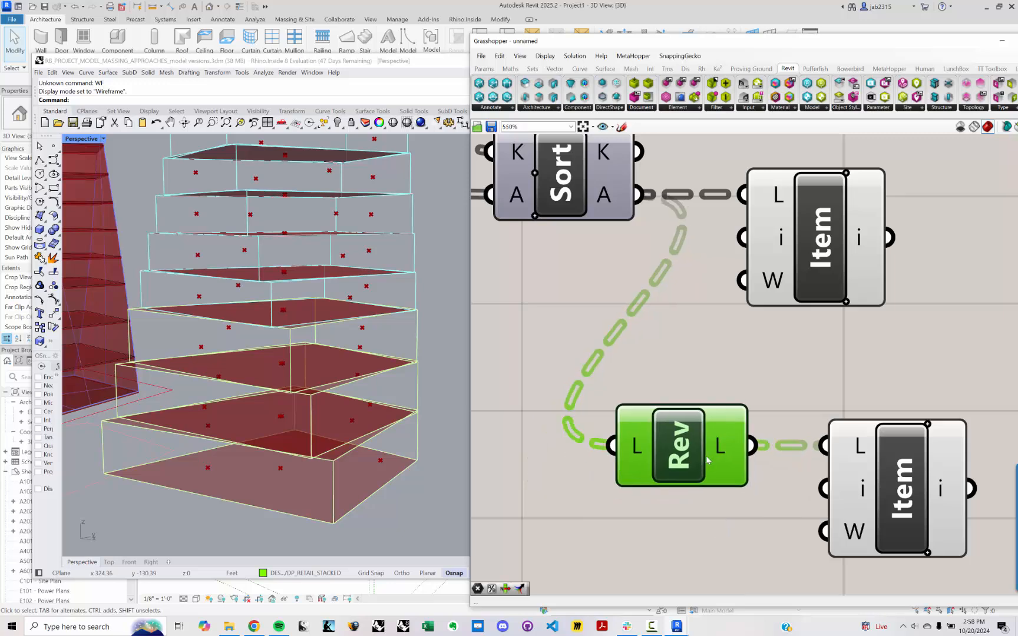
# Move both List Items farther from the Sort List and Reverse List so they sit roughly one above the other.
pyautogui.scroll(-3, 709, 451)
pyautogui.click(730, 384)
pyautogui.moveTo(772, 326); pyautogui.dragTo(892, 325)
pyautogui.moveTo(864, 394); pyautogui.dragTo(765, 387, button='right')
pyautogui.click(728, 393)
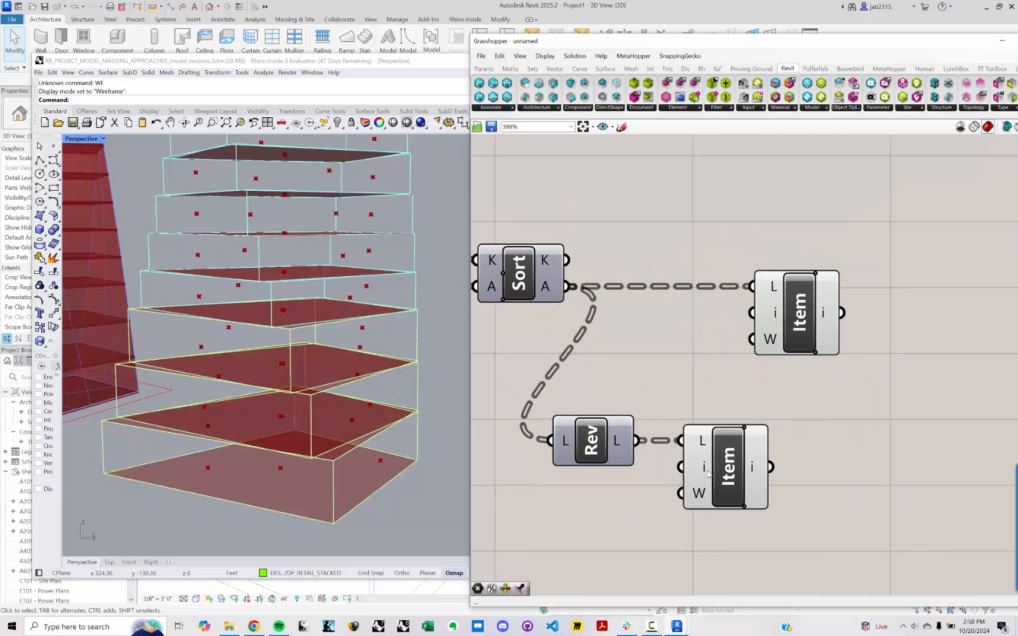
pyautogui.moveTo(709, 470); pyautogui.dragTo(802, 470)
pyautogui.click(775, 397)
pyautogui.moveTo(774, 398); pyautogui.dragTo(698, 411, button='right')
pyautogui.moveTo(722, 336); pyautogui.dragTo(753, 336)
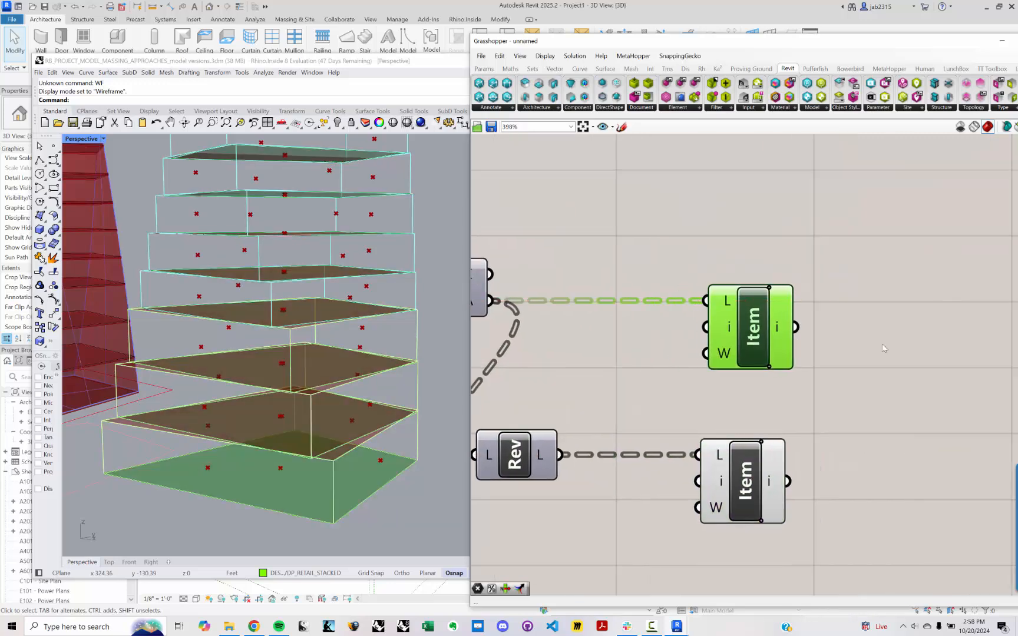
# Add a Surface parameter and connect the original List Item's output to it.
pyautogui.doubleClick(882, 348)
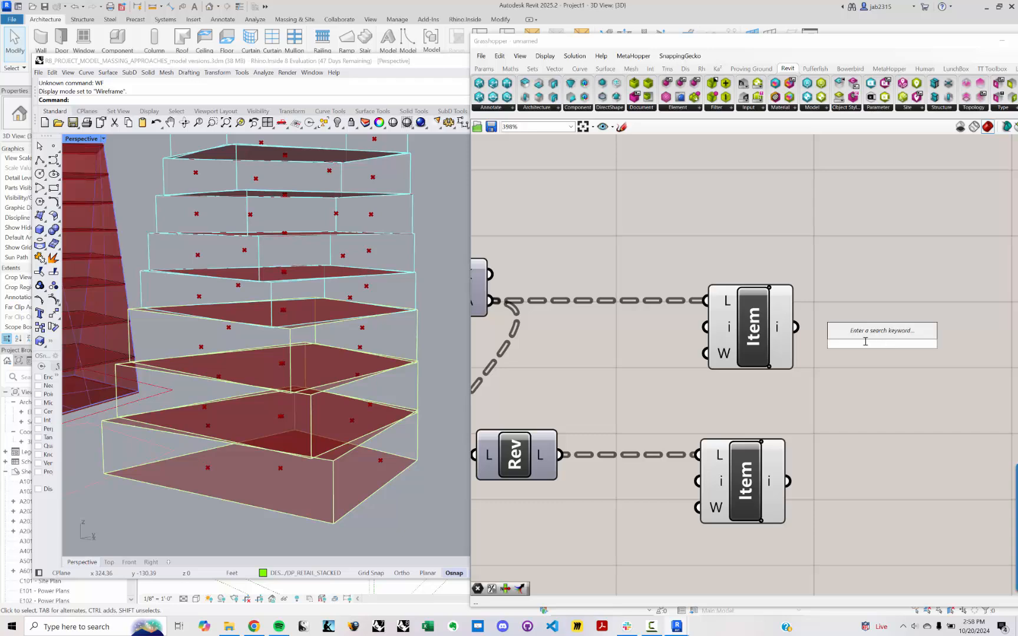
pyautogui.write('SRF')
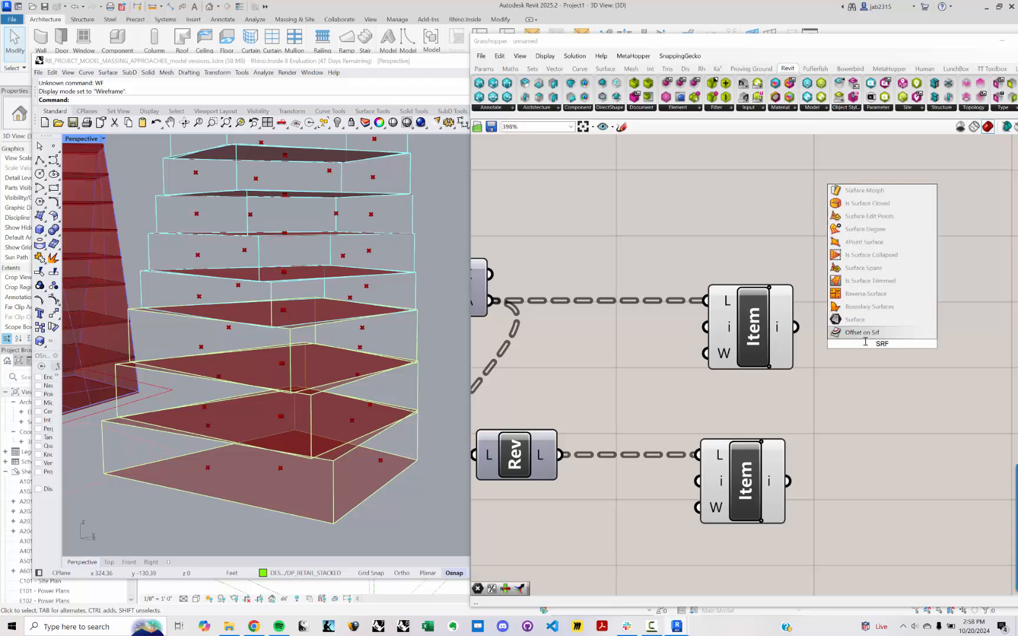
pyautogui.press('Return')
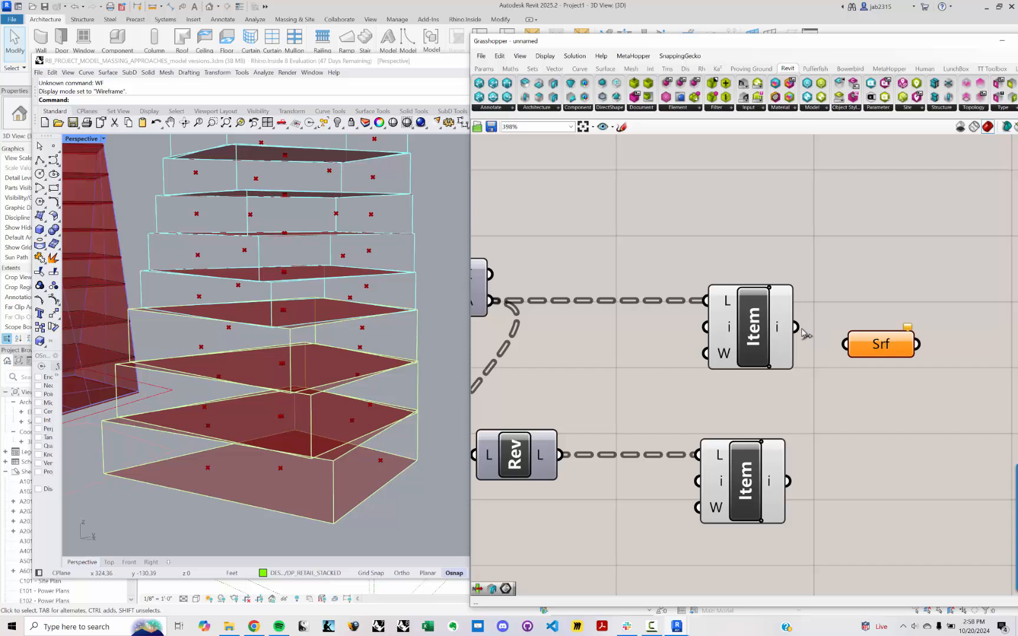
pyautogui.moveTo(795, 327); pyautogui.dragTo(894, 334)
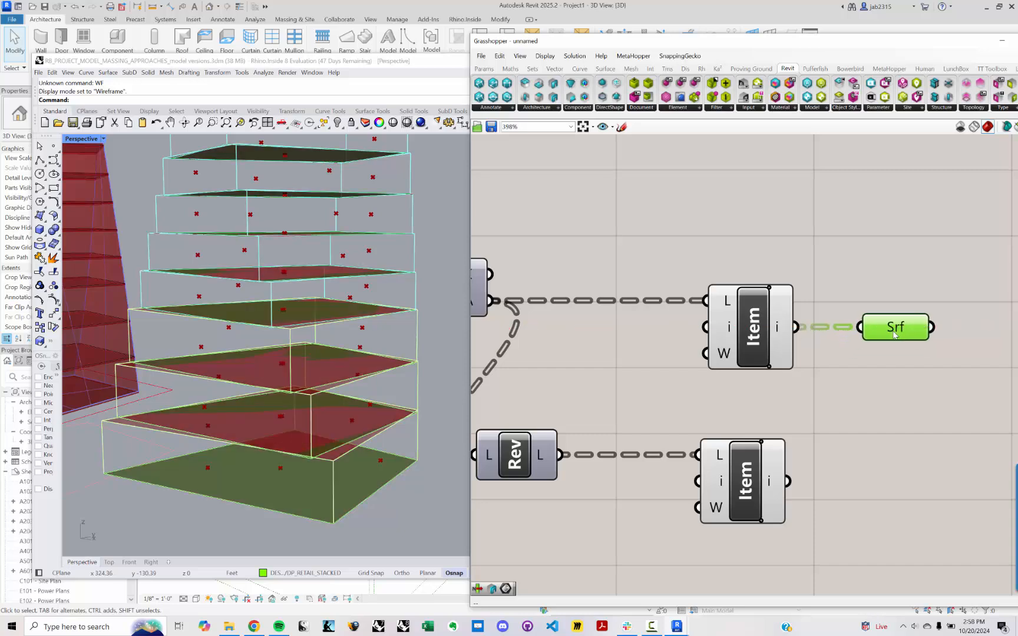
# Rename the Surface parameter as Srf:PANCAKE BOTTOM.
pyautogui.rightClick(894, 334)
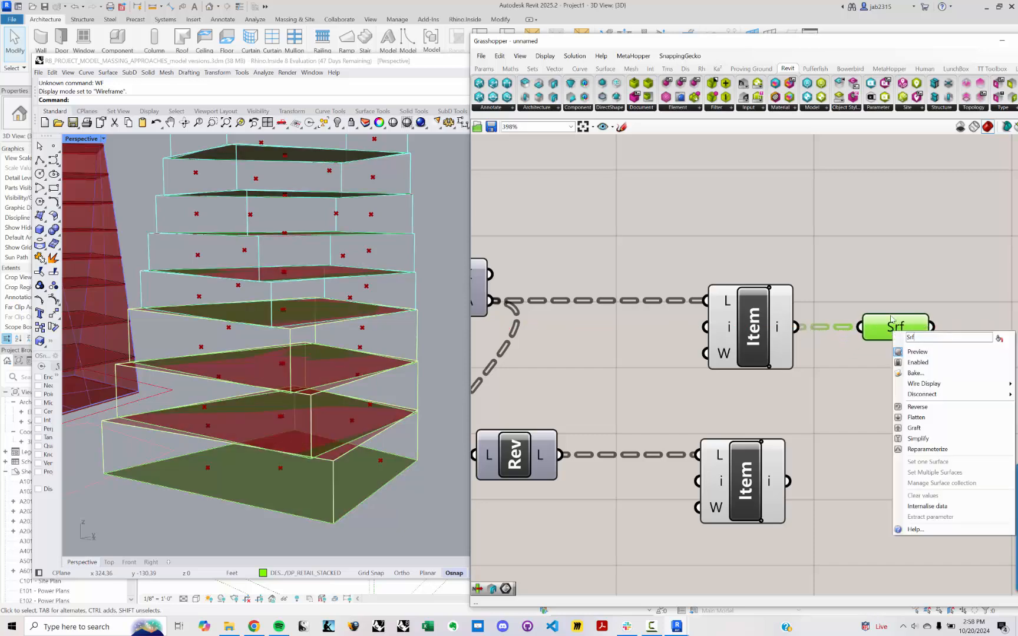
pyautogui.write(':PANCAKE')
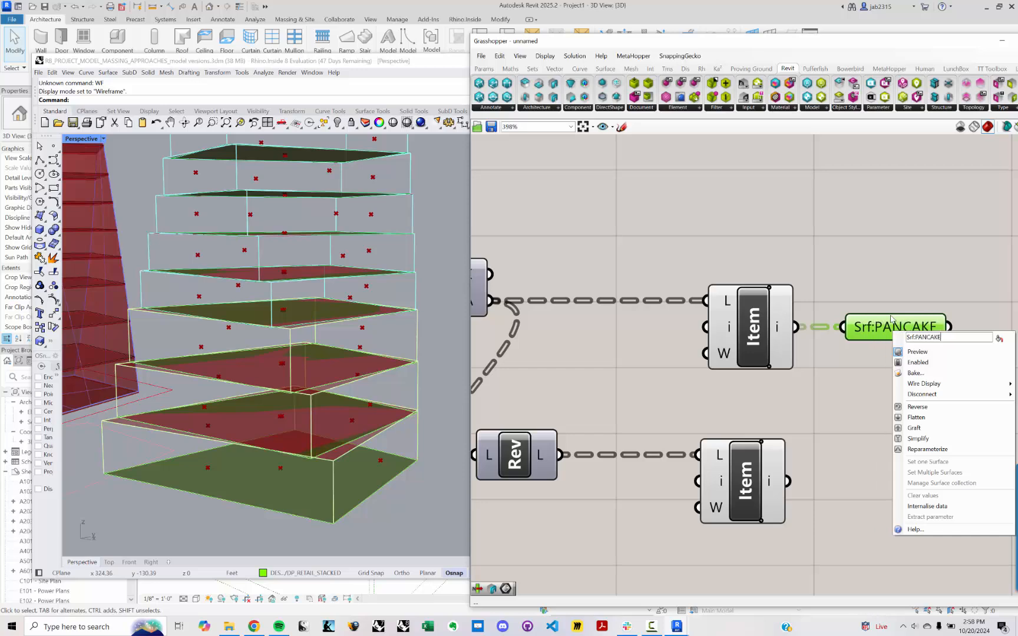
pyautogui.write(' BOTTOM')
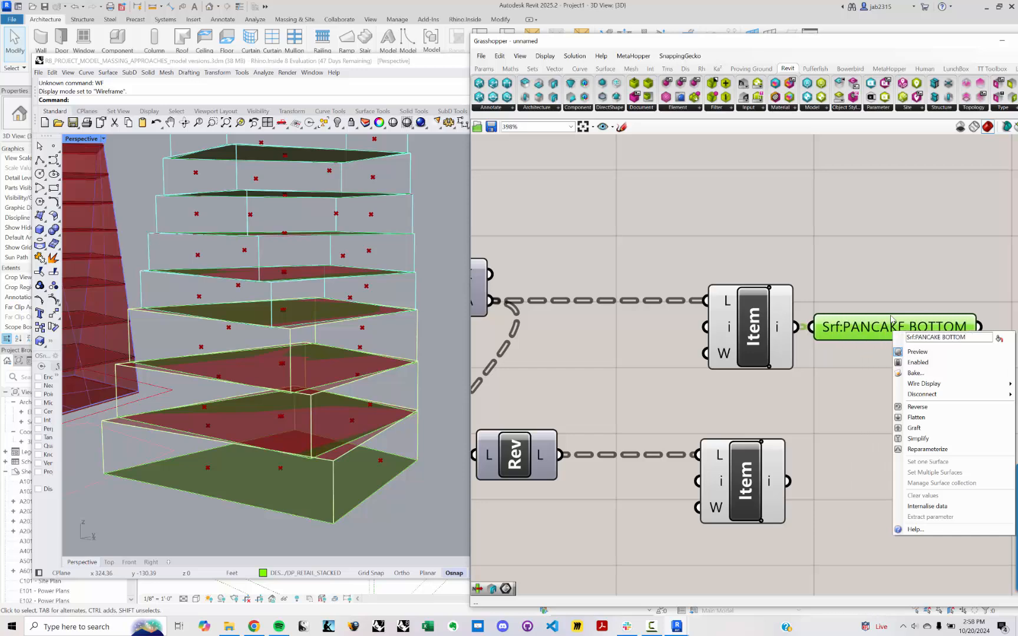
pyautogui.moveTo(772, 260); pyautogui.dragTo(591, 245, button='right')
# Duplicate the Srf:PANCAKE BOTTOM parameter below and rewire the copy's input to the List Item after the Reverse List.
pyautogui.click(777, 312)
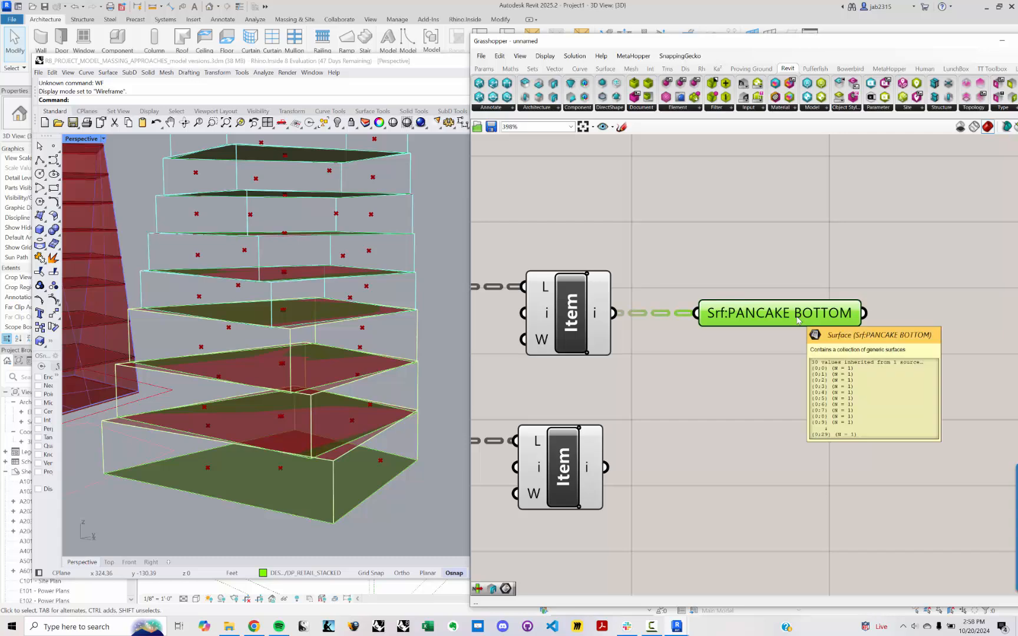
pyautogui.hotkey('ctrl', 'c')
pyautogui.hotkey('ctrl', 'v')
pyautogui.moveTo(798, 321); pyautogui.dragTo(777, 462)
pyautogui.click(647, 483)
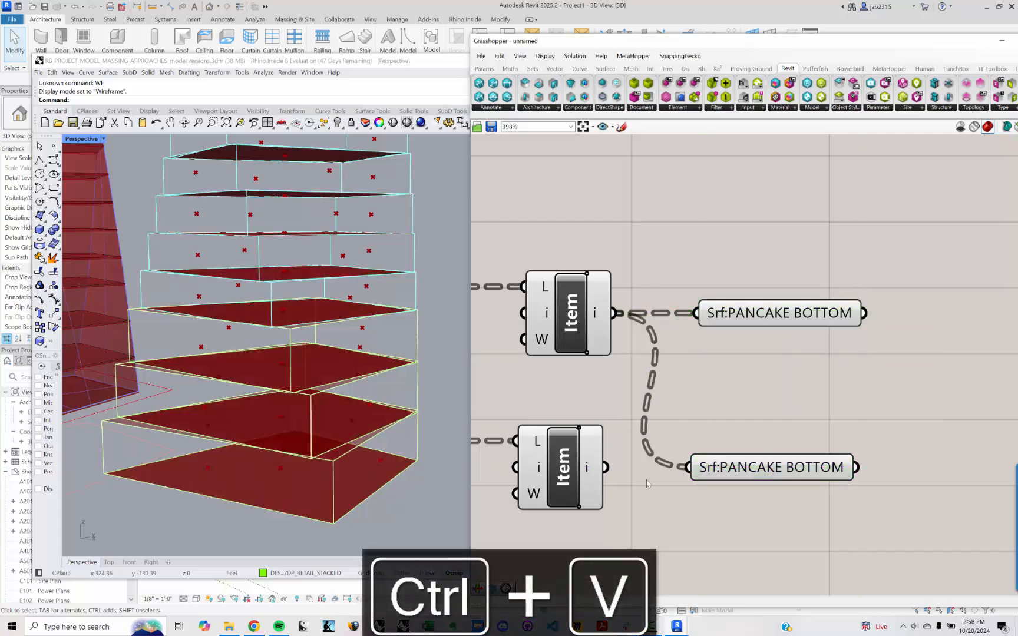
pyautogui.moveTo(606, 467); pyautogui.dragTo(685, 467)
pyautogui.moveTo(762, 468); pyautogui.dragTo(769, 472)
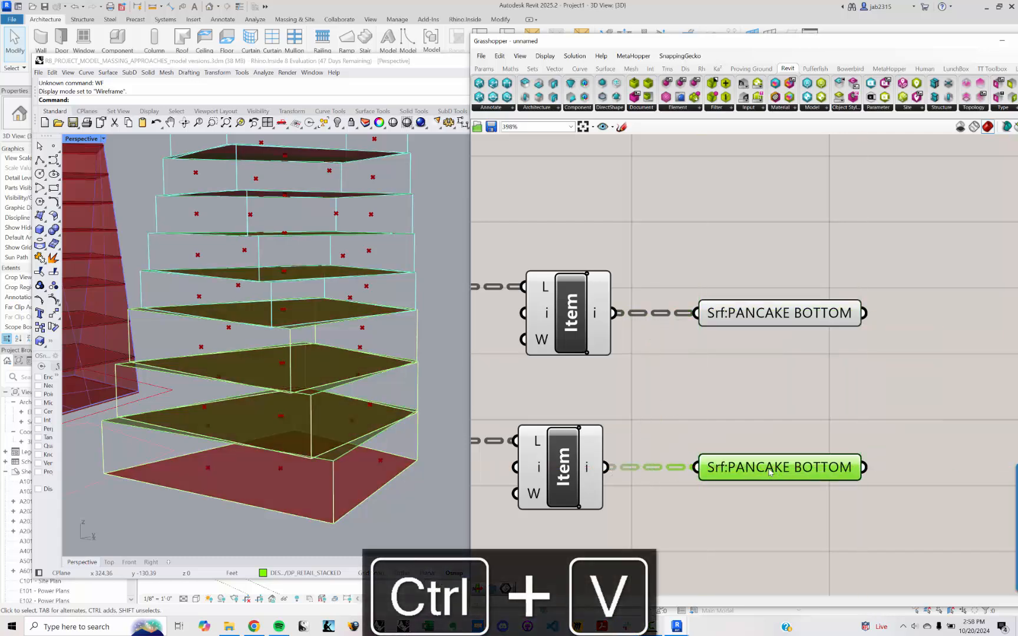
# Rename the duplicated Surface parameter as Srf:PANCAKE TOP.
pyautogui.rightClick(769, 473)
pyautogui.moveTo(817, 418); pyautogui.dragTo(859, 408)
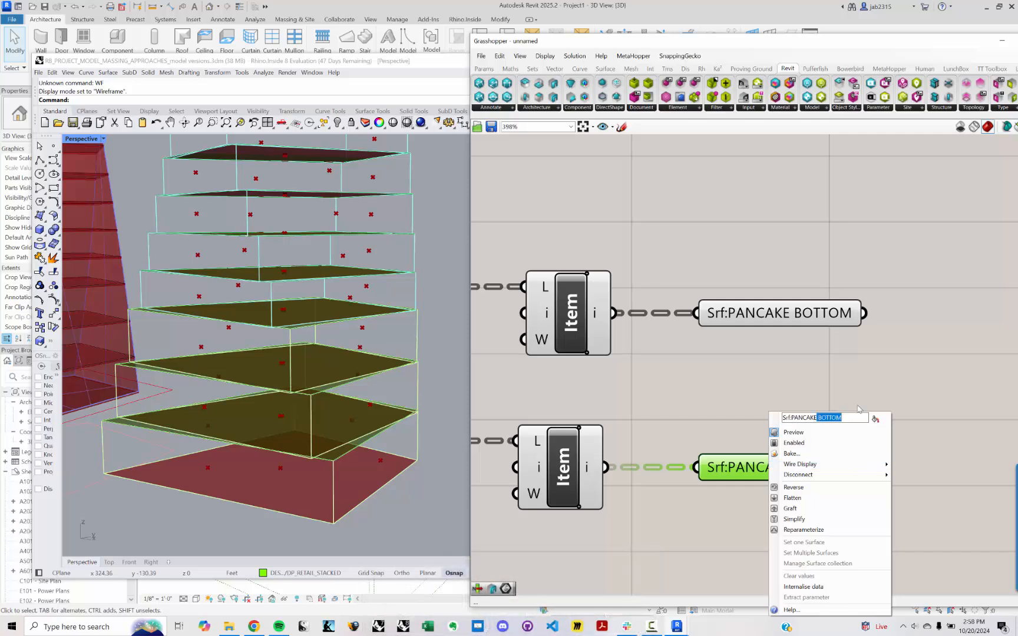
pyautogui.write('TO')
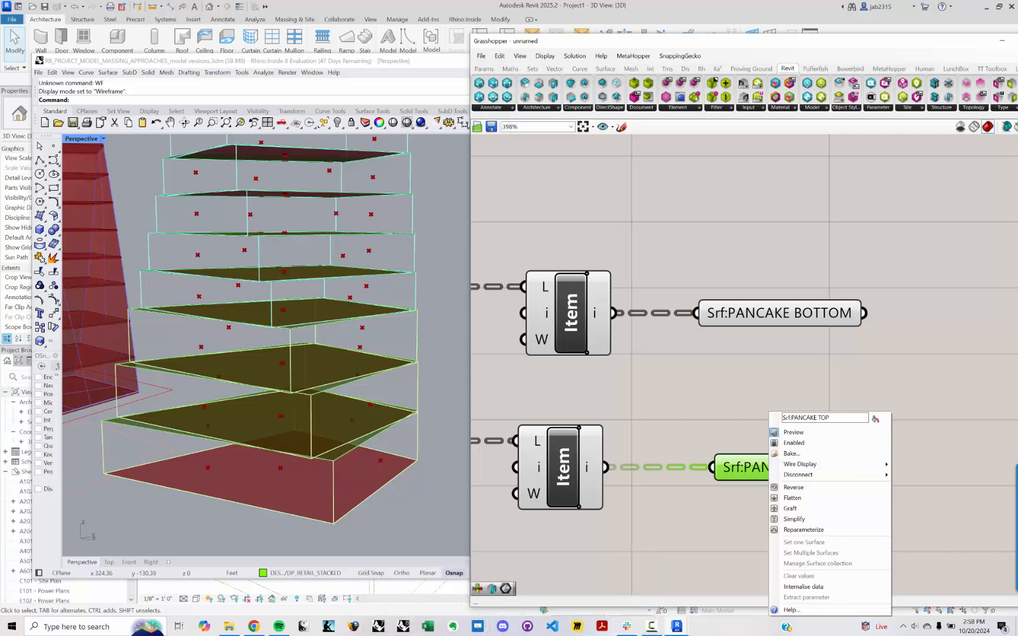
pyautogui.click(859, 364)
# Examine the bottom and top faces of the stacked tower's floor volumes from base to roof in the Perspective viewport.
pyautogui.scroll(-2, 858, 365)
pyautogui.scroll(-3, 345, 240)
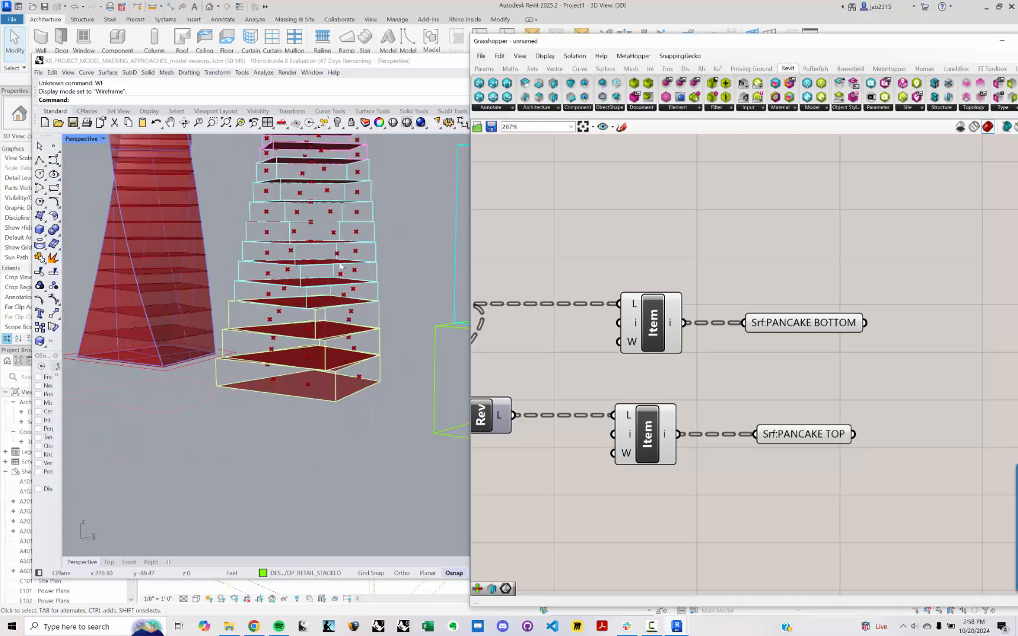
pyautogui.moveTo(345, 240); pyautogui.dragTo(340, 377, button='right')
pyautogui.moveTo(323, 310)
pyautogui.keyDown('shift'); pyautogui.mouseDown(button='right')
pyautogui.moveTo(328, 352)
pyautogui.moveTo(330, 322)
pyautogui.mouseUp(button='right'); pyautogui.keyUp('shift')
pyautogui.keyDown('shift'); pyautogui.moveTo(331, 462); pyautogui.dragTo(341, 442, button='right'); pyautogui.keyUp('shift')
pyautogui.scroll(5, 327, 451)
pyautogui.scroll(-3, 345, 455)
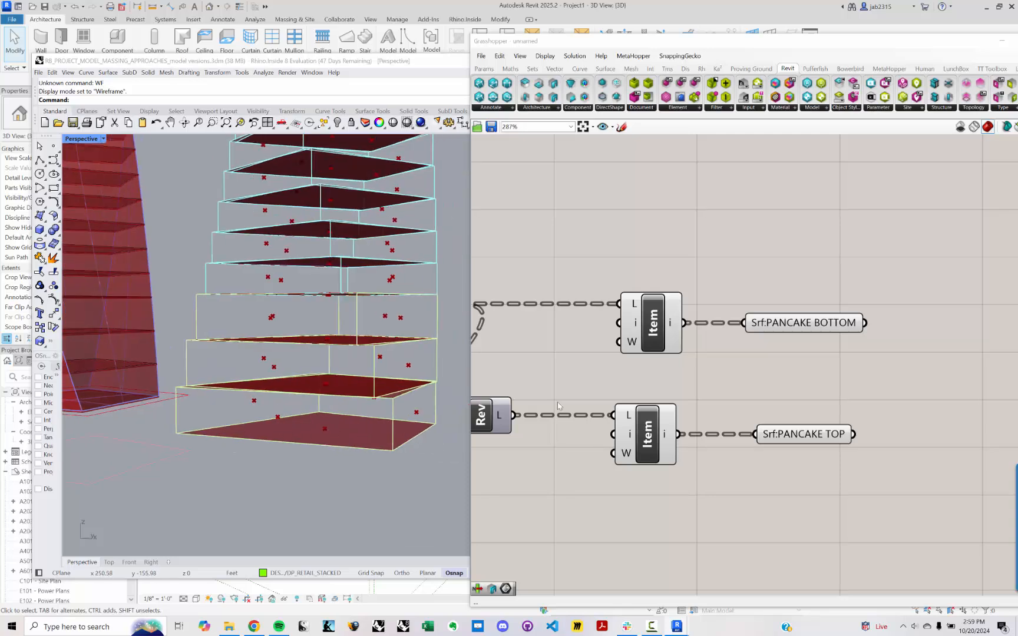
pyautogui.keyDown('shift'); pyautogui.moveTo(358, 215); pyautogui.dragTo(327, 401, button='right'); pyautogui.keyUp('shift')
pyautogui.keyDown('shift'); pyautogui.moveTo(321, 232); pyautogui.dragTo(335, 506, button='right'); pyautogui.keyUp('shift')
pyautogui.scroll(4, 315, 289)
pyautogui.moveTo(315, 288); pyautogui.dragTo(310, 325, button='right')
pyautogui.scroll(-5, 222, 430)
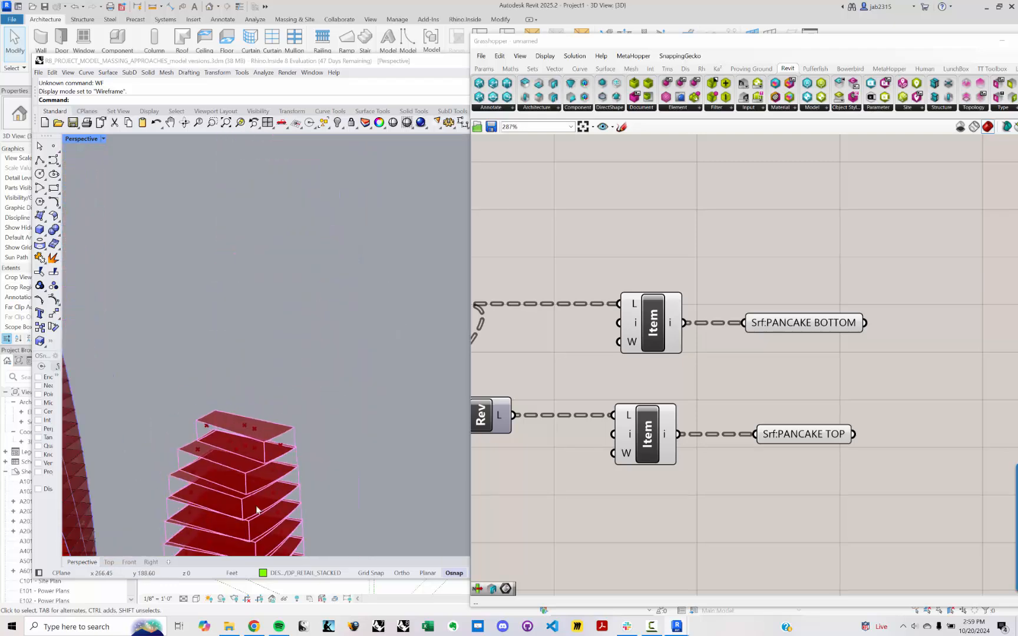
pyautogui.keyDown('shift'); pyautogui.moveTo(257, 508); pyautogui.dragTo(302, 309, button='right'); pyautogui.keyUp('shift')
pyautogui.scroll(-5, 302, 310)
pyautogui.keyDown('shift'); pyautogui.moveTo(313, 406); pyautogui.dragTo(325, 367, button='right'); pyautogui.keyUp('shift')
pyautogui.scroll(4, 305, 452)
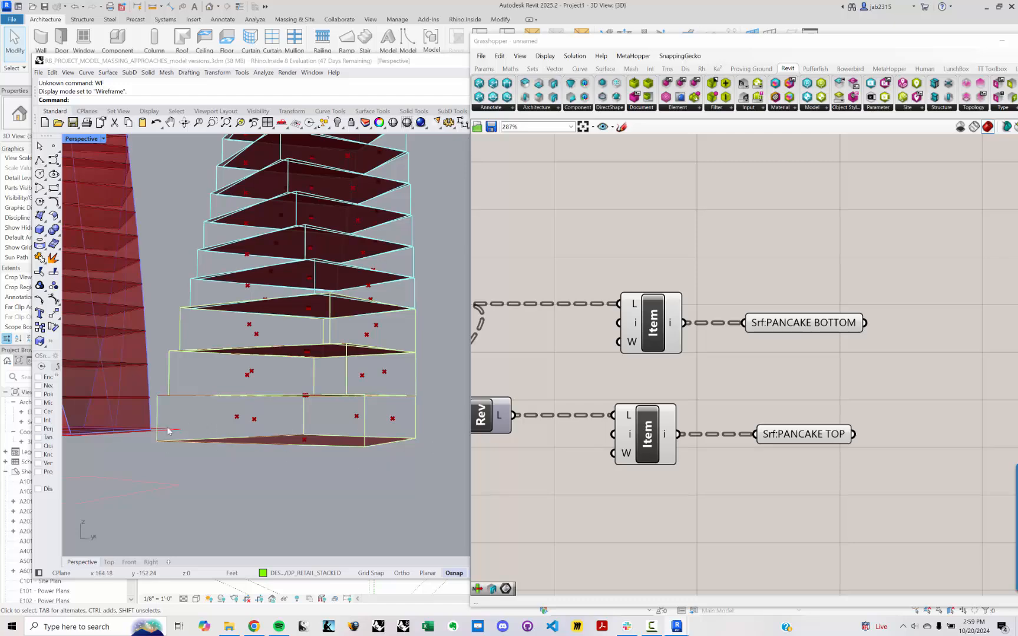
pyautogui.scroll(-6, 371, 266)
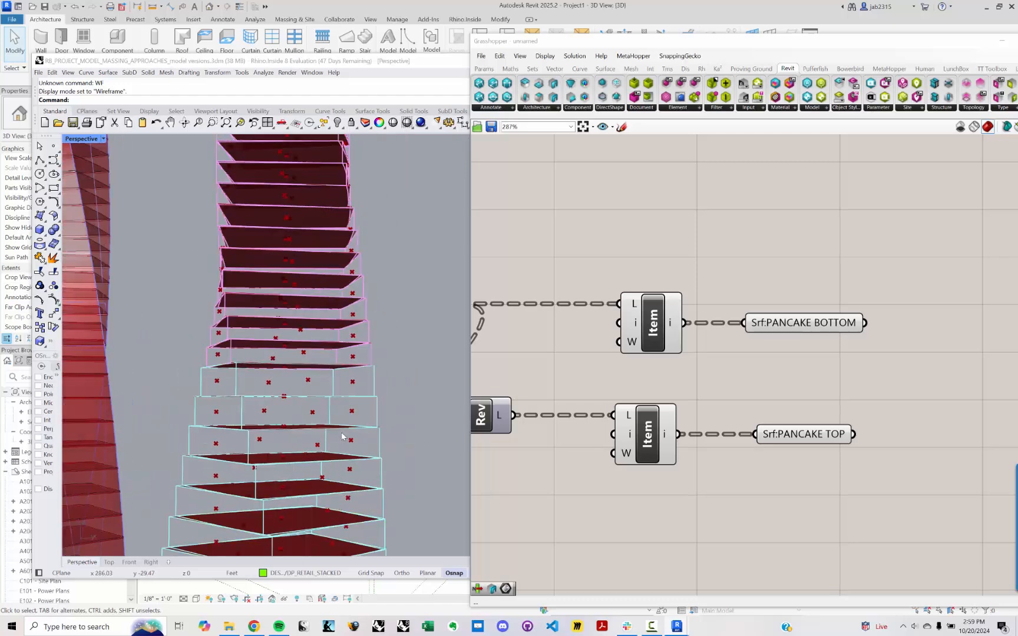
pyautogui.scroll(6, 264, 252)
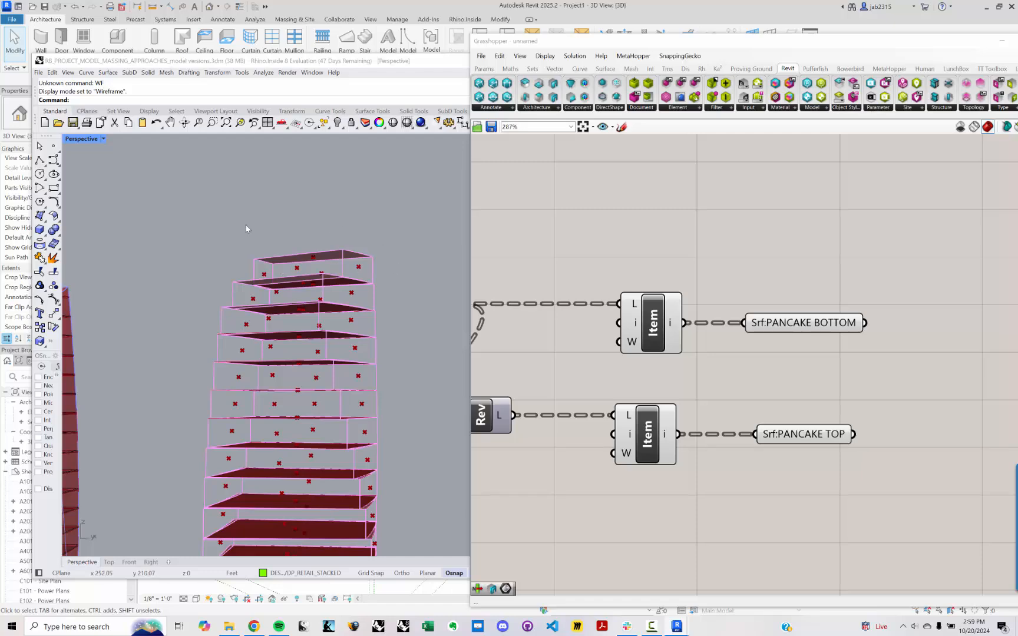
pyautogui.scroll(-5, 245, 227)
pyautogui.keyDown('shift'); pyautogui.moveTo(313, 361); pyautogui.dragTo(330, 219, button='right'); pyautogui.keyUp('shift')
pyautogui.keyDown('shift'); pyautogui.moveTo(299, 465); pyautogui.dragTo(300, 455, button='right'); pyautogui.keyUp('shift')
pyautogui.scroll(2, 299, 457)
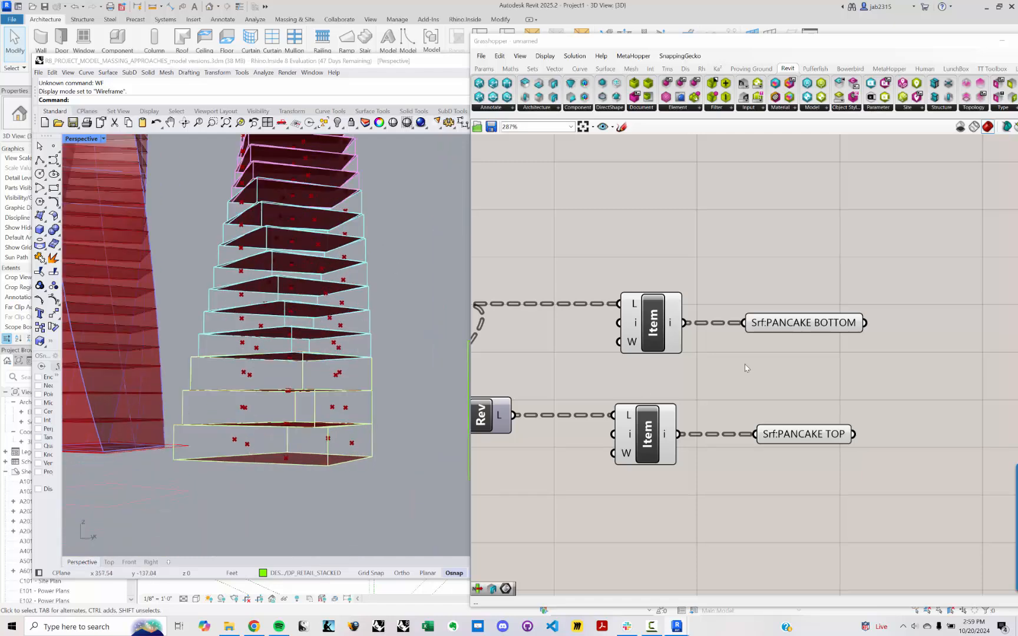
# Add a Split Tree component and place it with clear space after Srf:PANCAKE BOTTOM.
pyautogui.moveTo(792, 349); pyautogui.dragTo(709, 347, button='right')
pyautogui.click(735, 323)
pyautogui.click(827, 300)
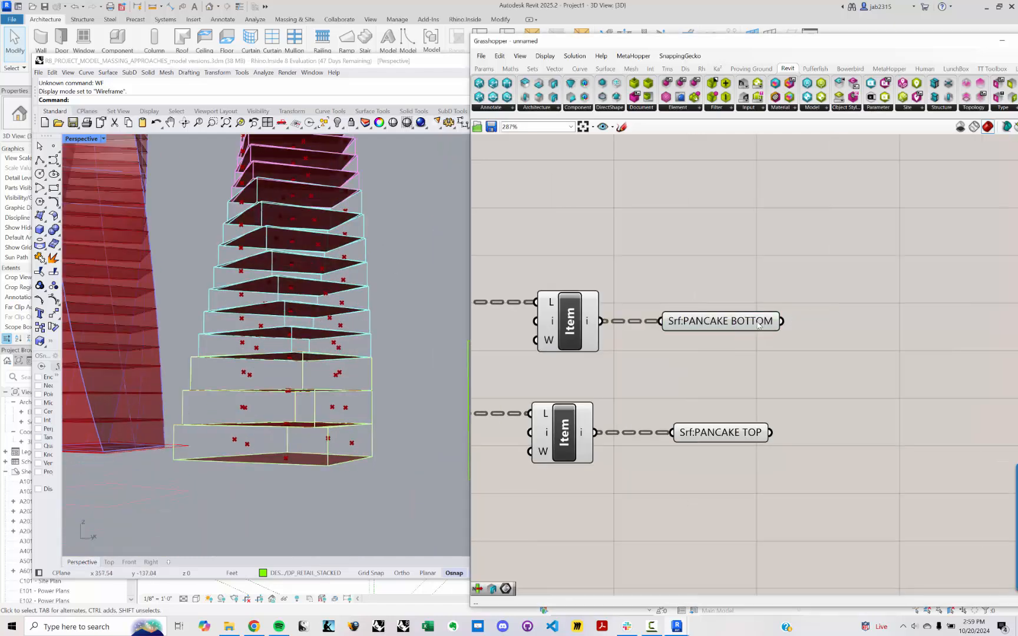
pyautogui.moveTo(758, 325)
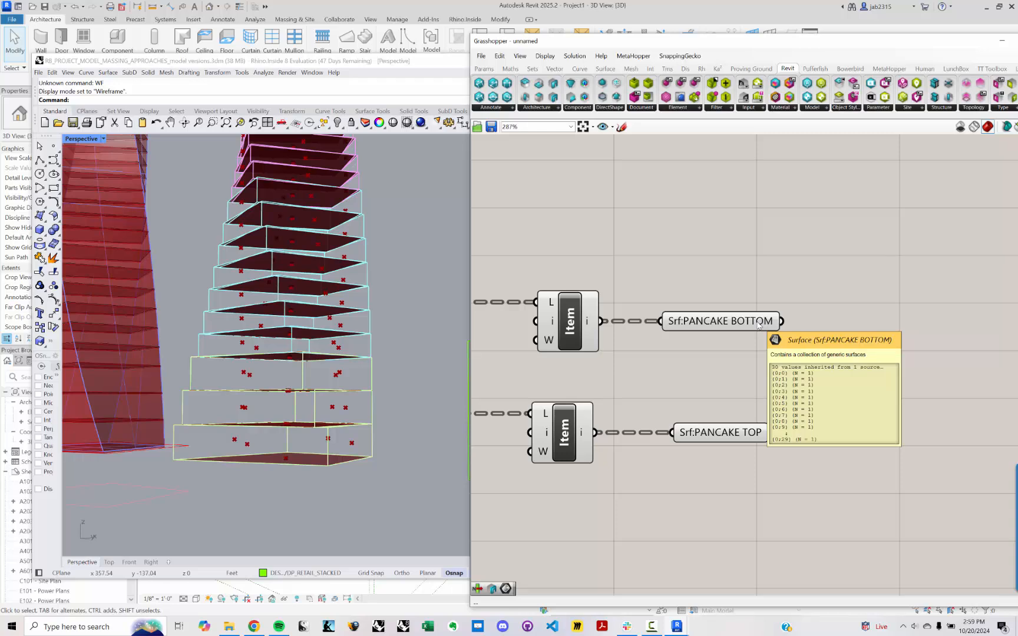
pyautogui.doubleClick(771, 285)
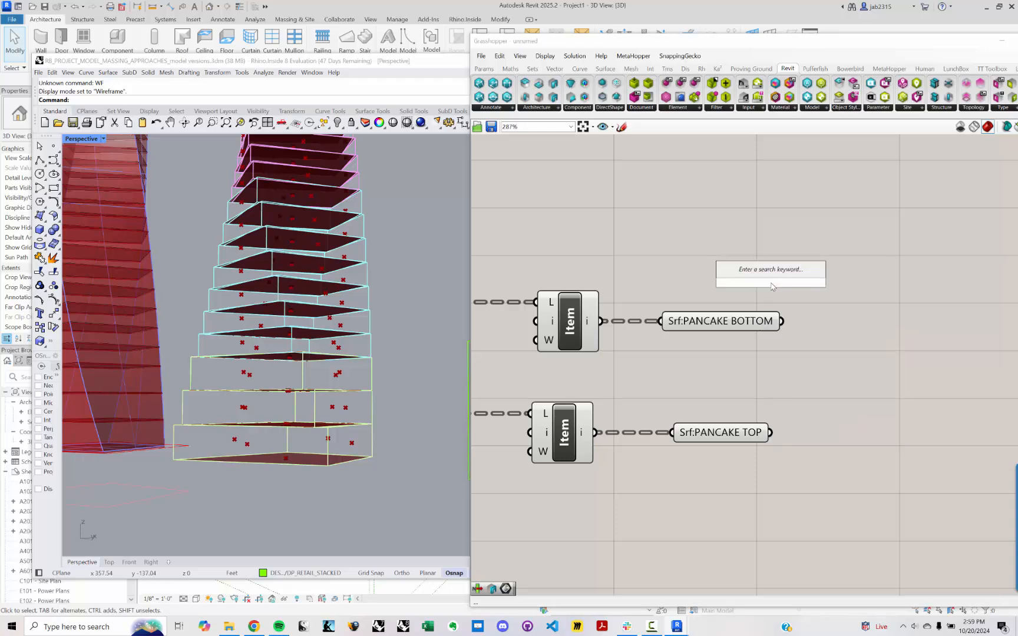
pyautogui.write('SPLIT')
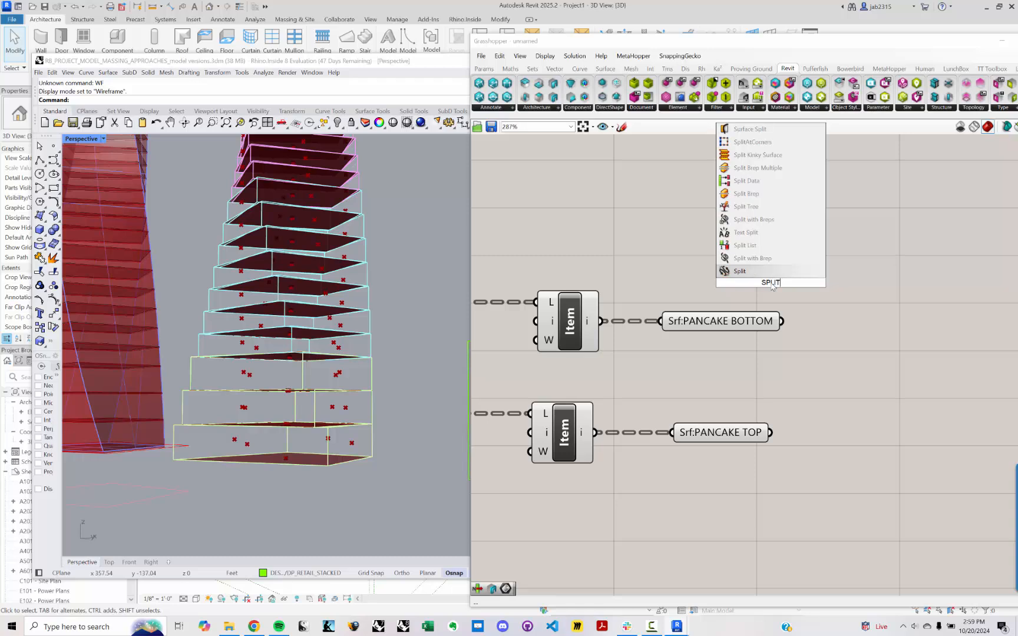
pyautogui.write(' AT INDE')
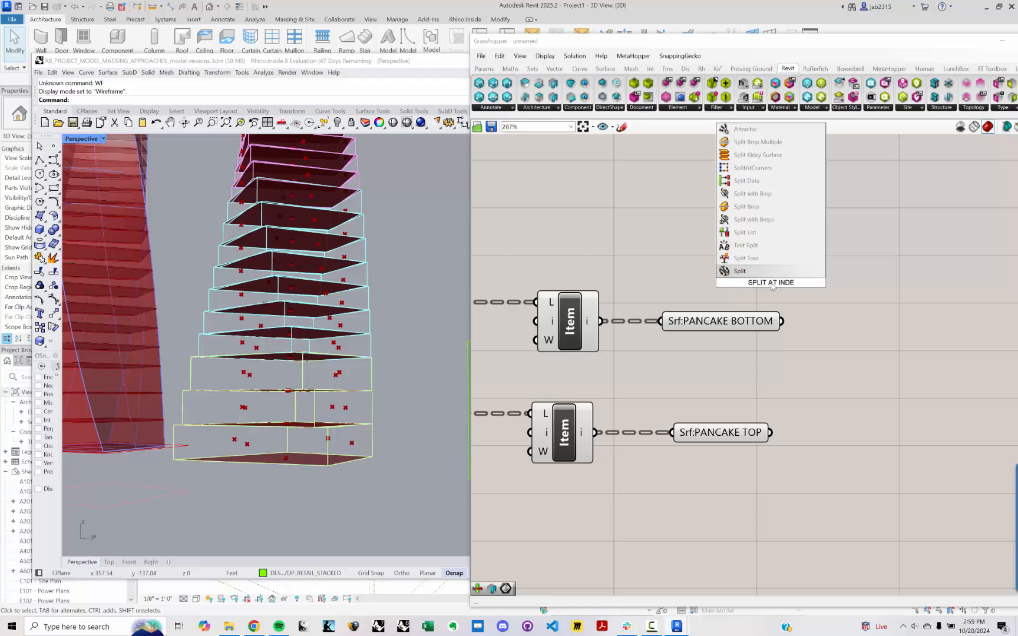
pyautogui.press('Return')
pyautogui.moveTo(777, 284); pyautogui.dragTo(695, 263, button='right')
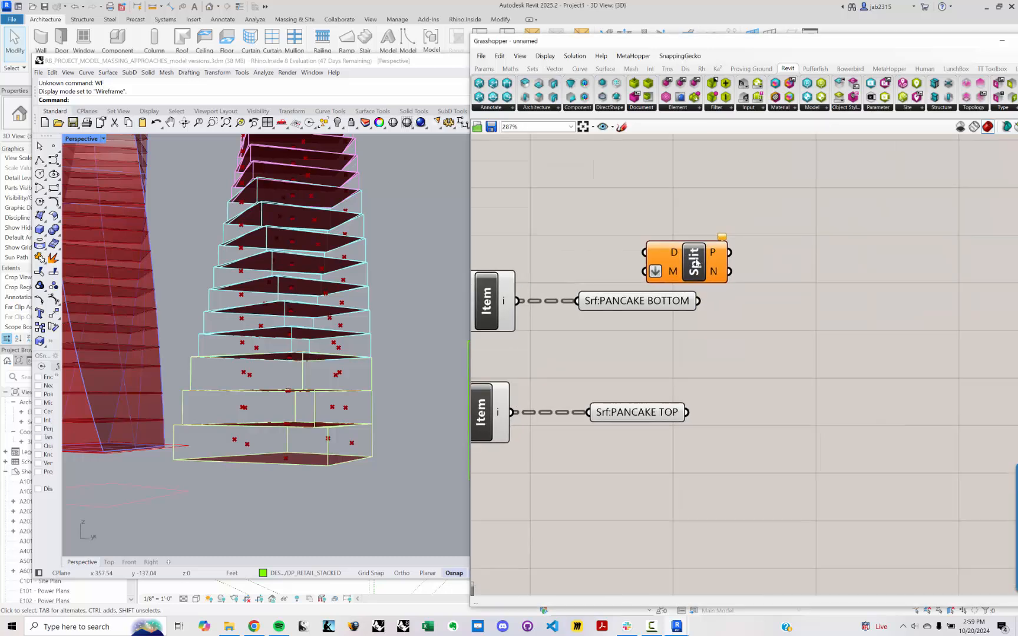
pyautogui.moveTo(694, 261); pyautogui.dragTo(921, 260)
pyautogui.click(717, 278)
# Examine the surfaces in Srf:PANCAKE BOTTOM and trace them back to the flattened height values used for sorting the floor volumes.
pyautogui.scroll(-1, 613, 287)
pyautogui.moveTo(613, 286); pyautogui.dragTo(680, 309, button='right')
pyautogui.click(684, 326)
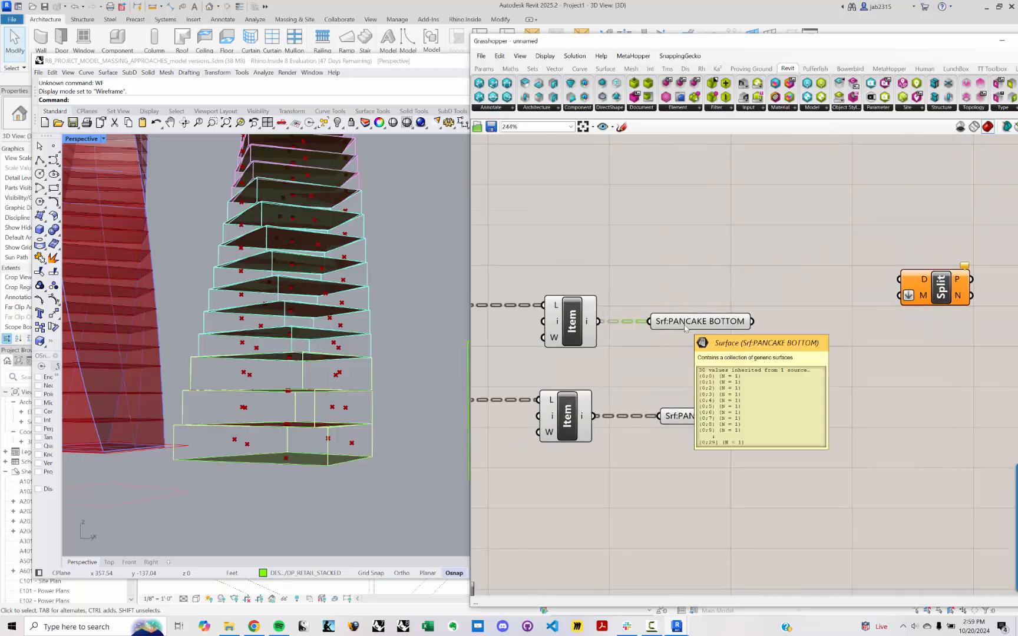
pyautogui.click(685, 327)
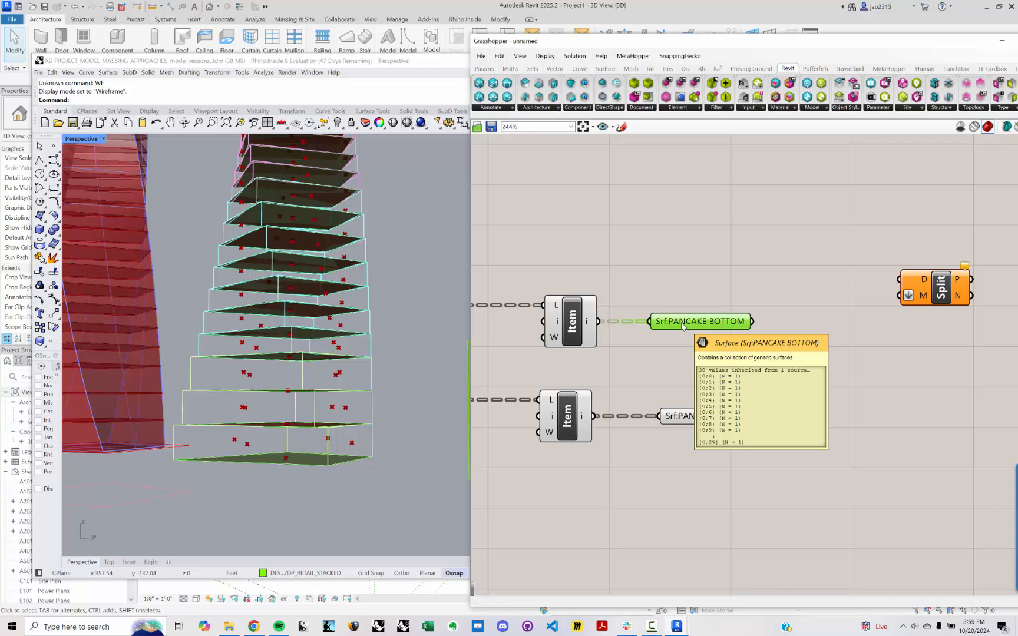
pyautogui.moveTo(747, 394); pyautogui.dragTo(842, 451, button='right')
pyautogui.scroll(-4, 842, 456)
pyautogui.moveTo(695, 397); pyautogui.dragTo(830, 430, button='right')
pyautogui.moveTo(662, 444); pyautogui.dragTo(841, 440, button='right')
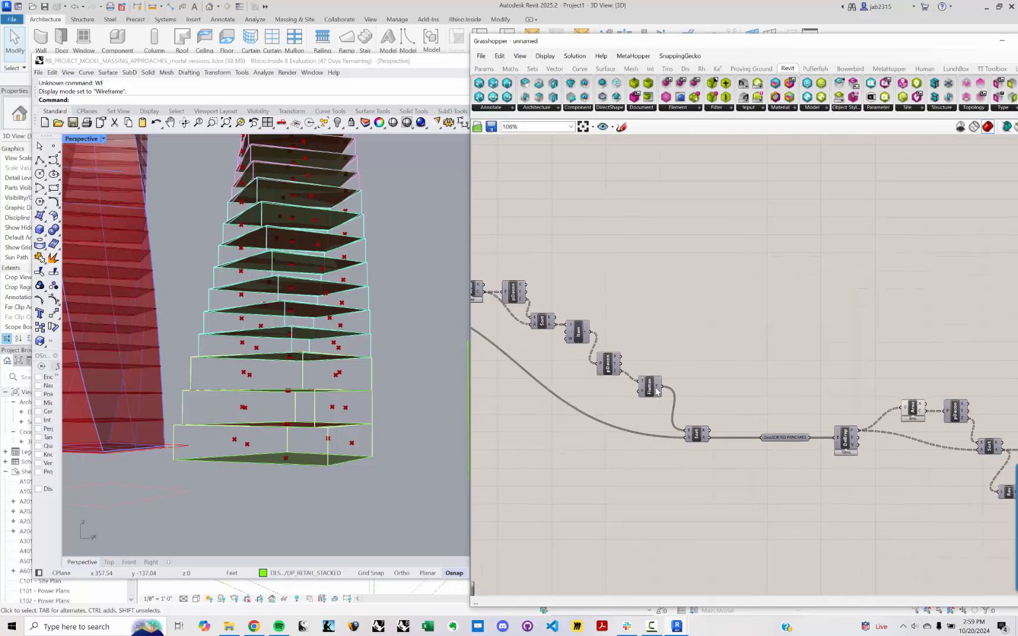
pyautogui.moveTo(657, 387)
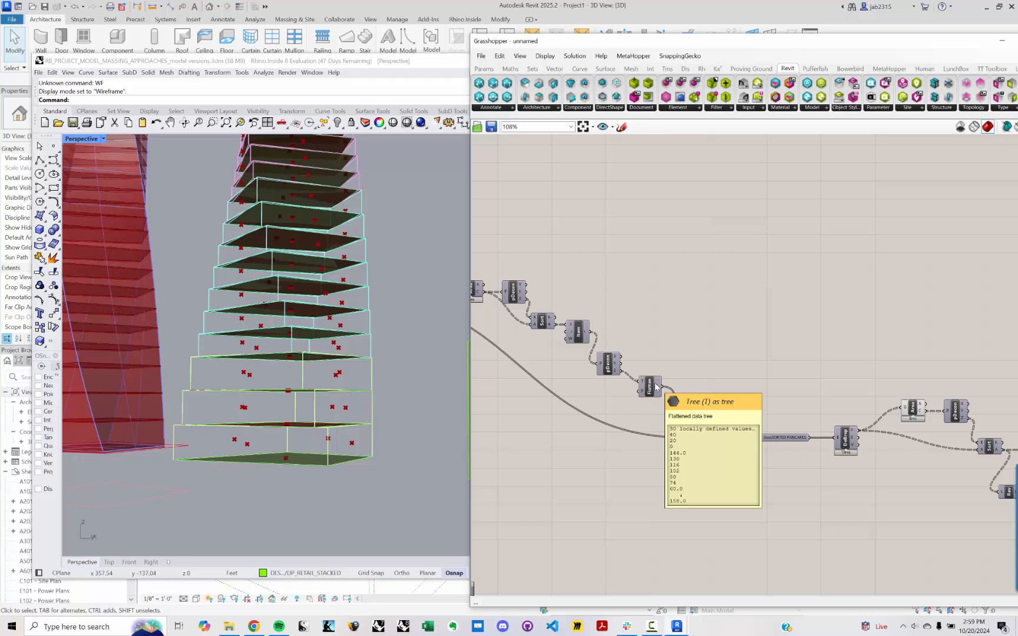
pyautogui.moveTo(615, 372); pyautogui.dragTo(302, 354, button='right')
pyautogui.scroll(2, 789, 444)
pyautogui.moveTo(780, 443); pyautogui.dragTo(709, 416, button='right')
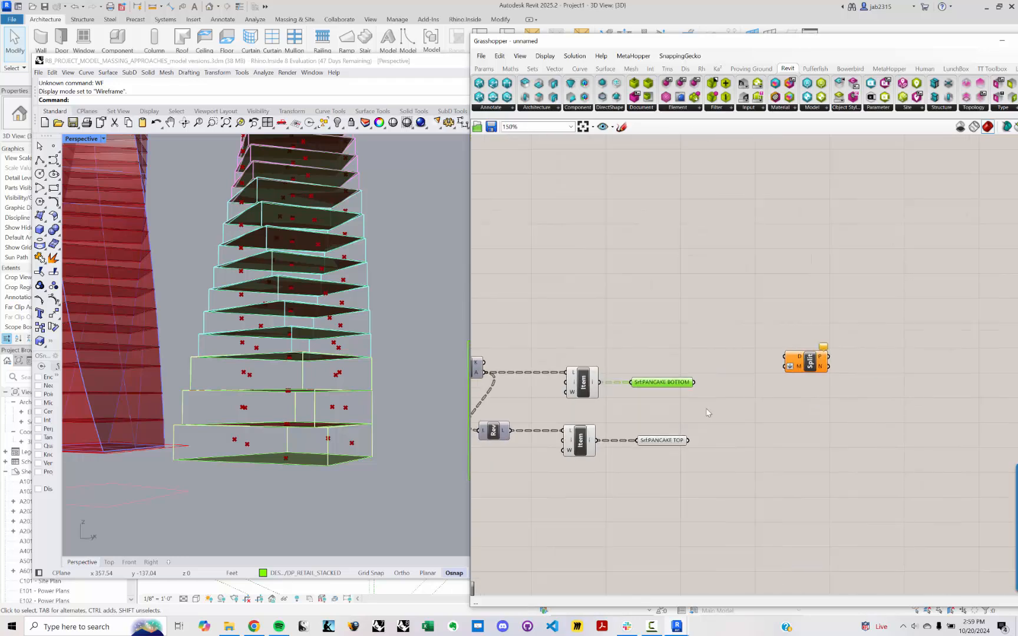
pyautogui.scroll(2, 710, 408)
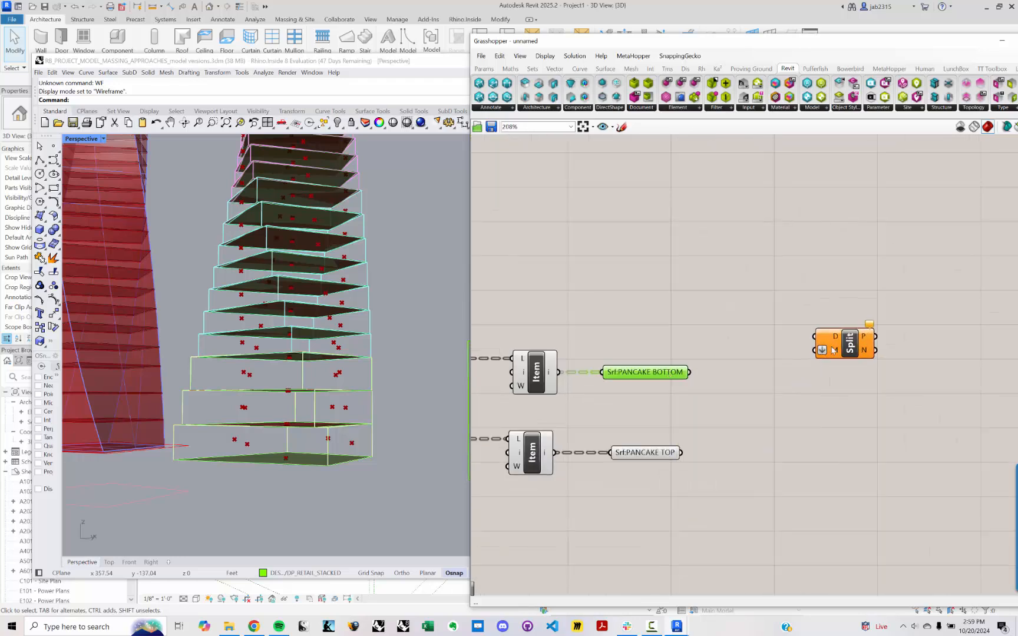
# Connect Srf:PANCAKE BOTTOM to the Split Tree's data (D) input and line the two components up.
pyautogui.moveTo(842, 348); pyautogui.dragTo(780, 381)
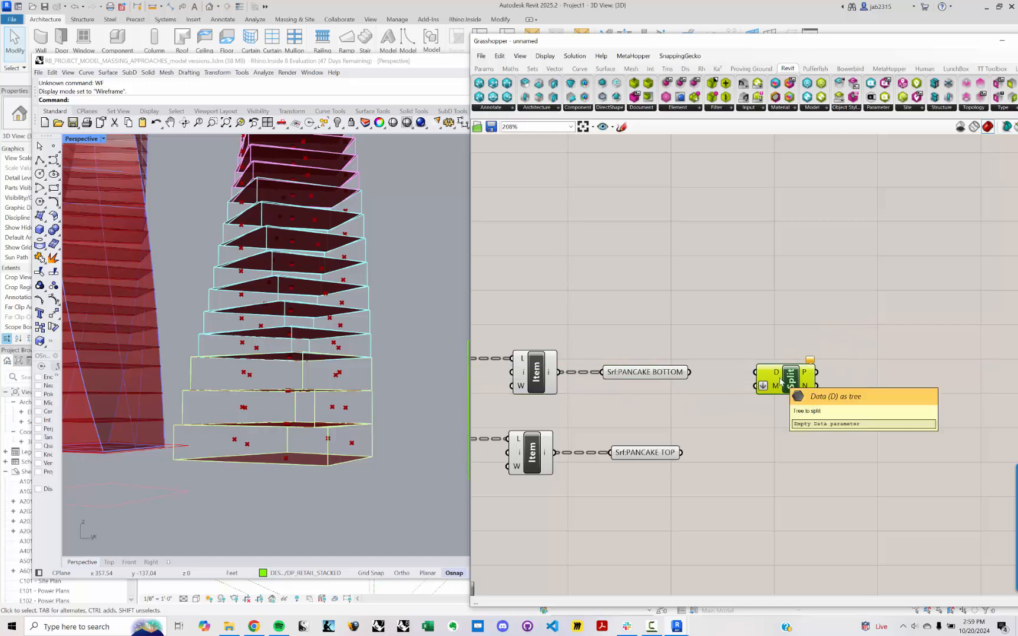
pyautogui.scroll(2, 780, 382)
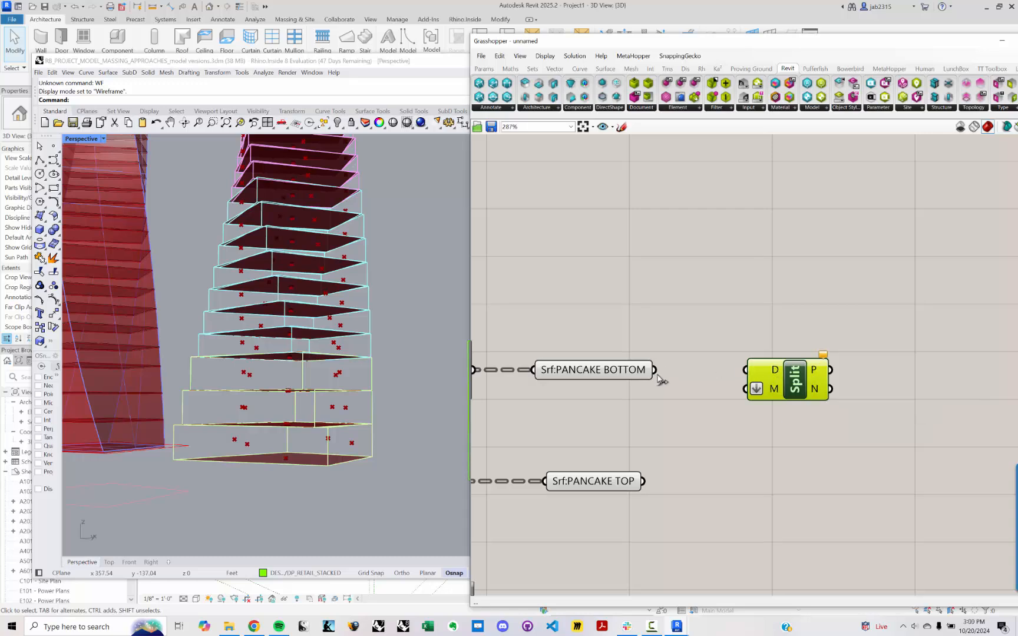
pyautogui.moveTo(654, 370); pyautogui.dragTo(829, 385)
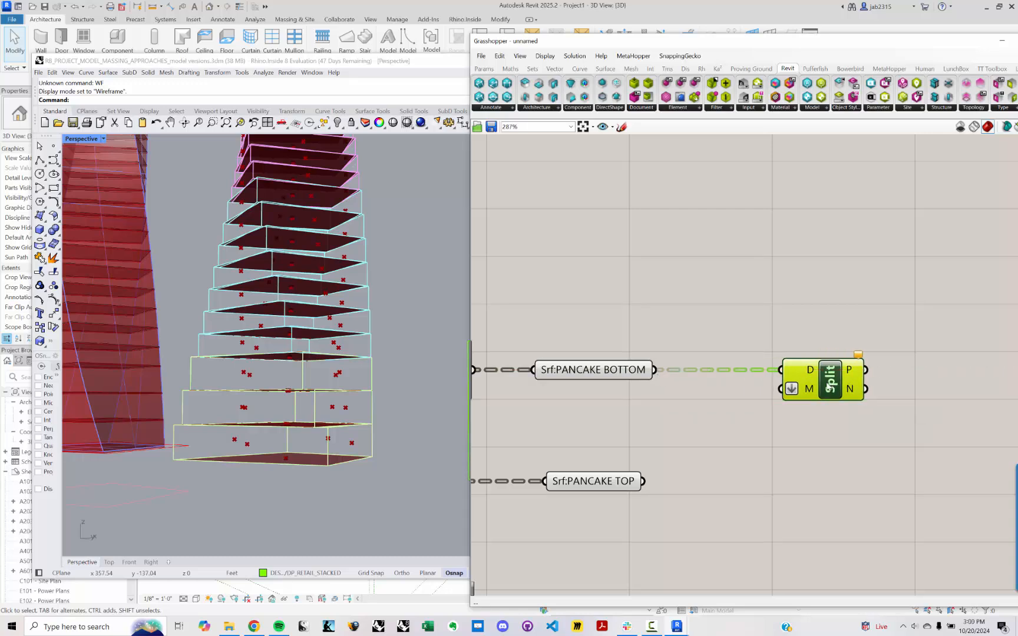
pyautogui.click(650, 627)
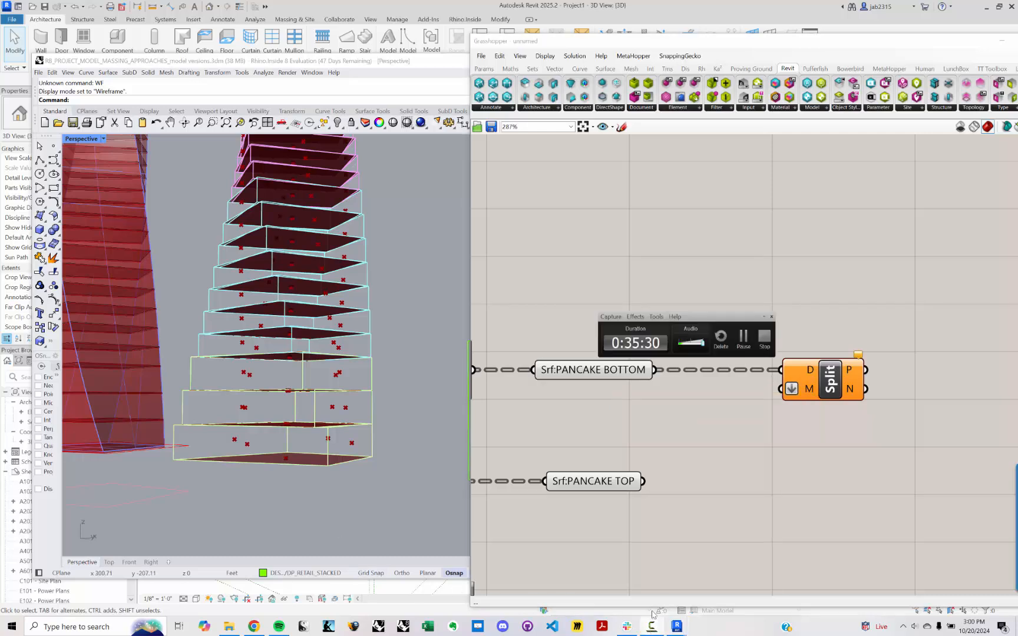
pyautogui.click(733, 309)
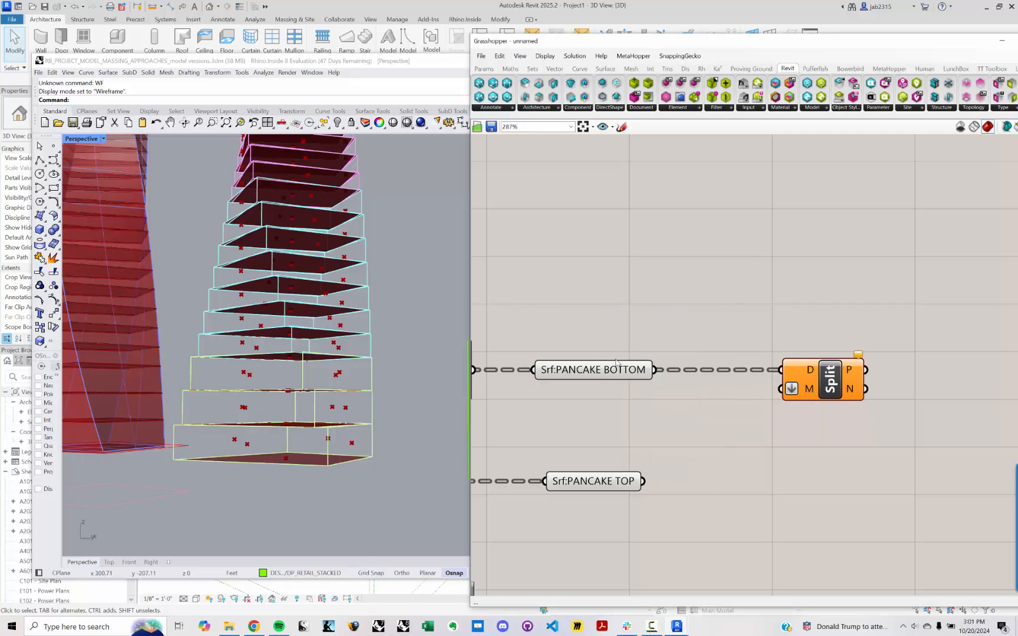
# Move the Split Tree component farther from Srf:PANCAKE BOTTOM, keeping the wire between them straight.
pyautogui.moveTo(643, 347); pyautogui.dragTo(595, 334, button='right')
pyautogui.moveTo(785, 366); pyautogui.dragTo(840, 364)
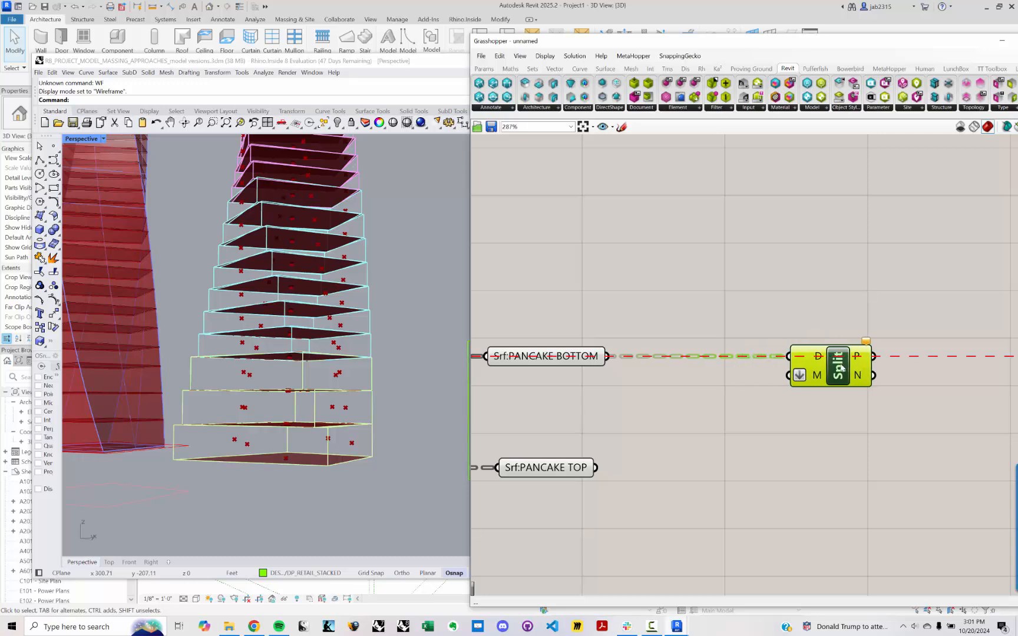
pyautogui.moveTo(665, 369)
pyautogui.mouseDown(button='right')
pyautogui.moveTo(687, 331)
pyautogui.moveTo(650, 366)
pyautogui.mouseUp(button='right')
pyautogui.click(686, 335)
pyautogui.moveTo(861, 347); pyautogui.dragTo(878, 348)
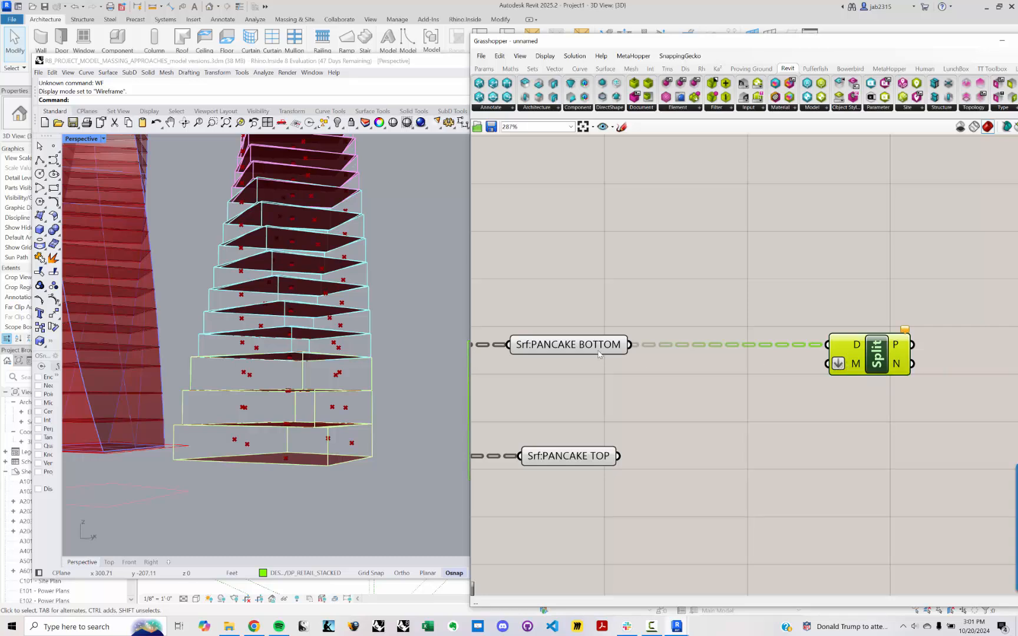
pyautogui.moveTo(618, 347)
pyautogui.moveTo(883, 362)
# Add a Tree Statistics component fed by Srf:PANCAKE BOTTOM, inspect its outputs, and place it below the wire to the Split Tree.
pyautogui.doubleClick(644, 406)
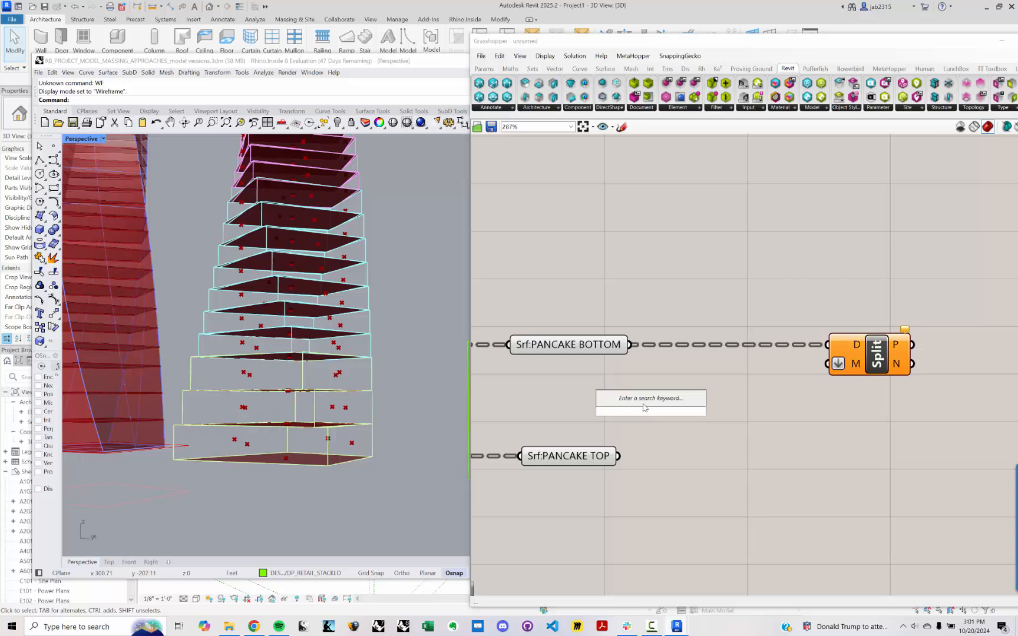
pyautogui.write('TREE STAT')
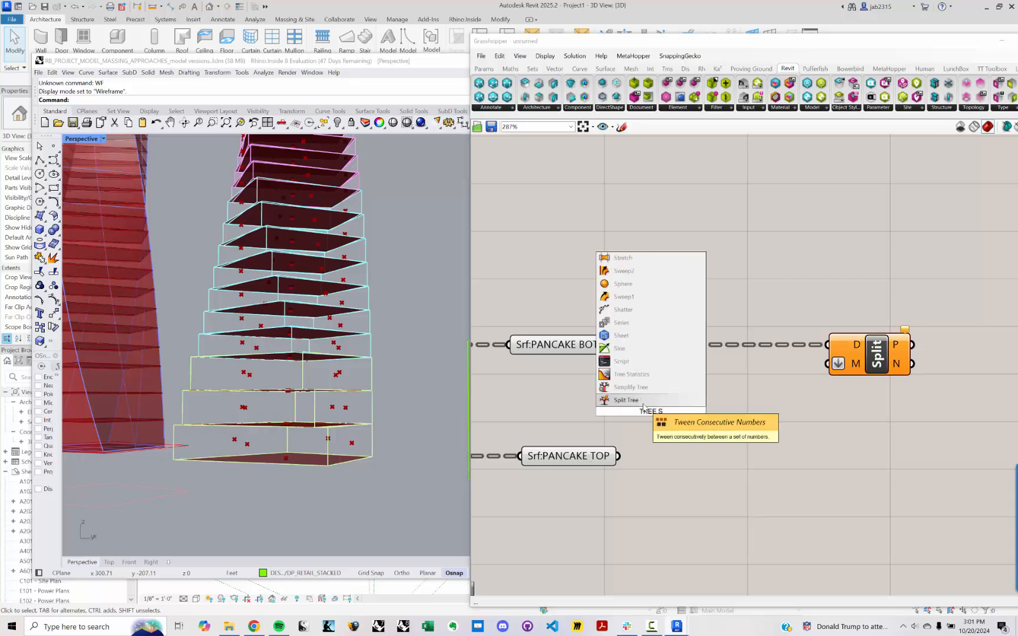
pyautogui.press('Return')
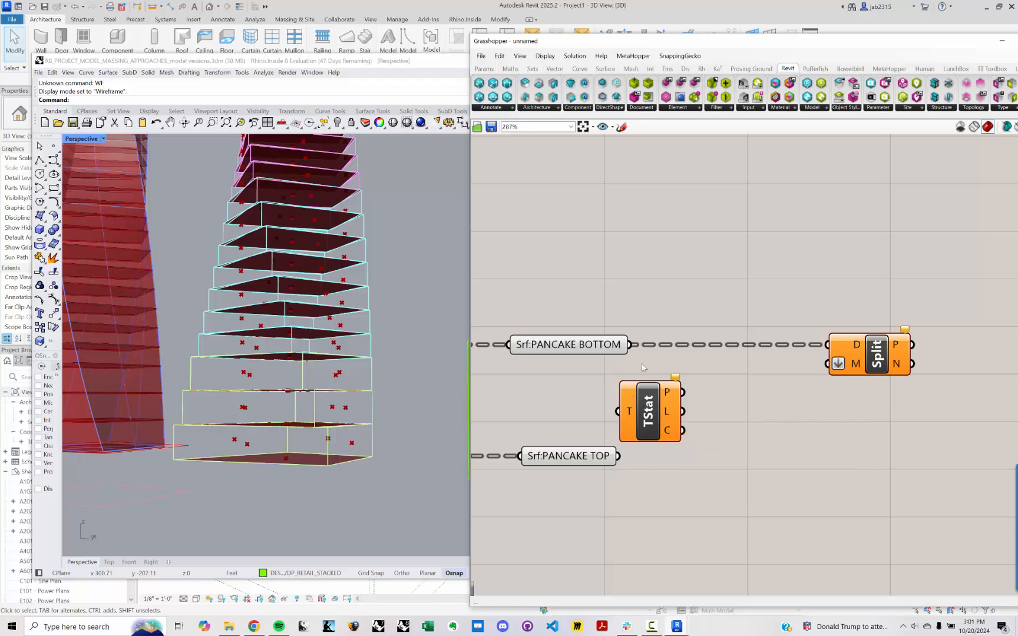
pyautogui.moveTo(629, 345); pyautogui.dragTo(617, 411)
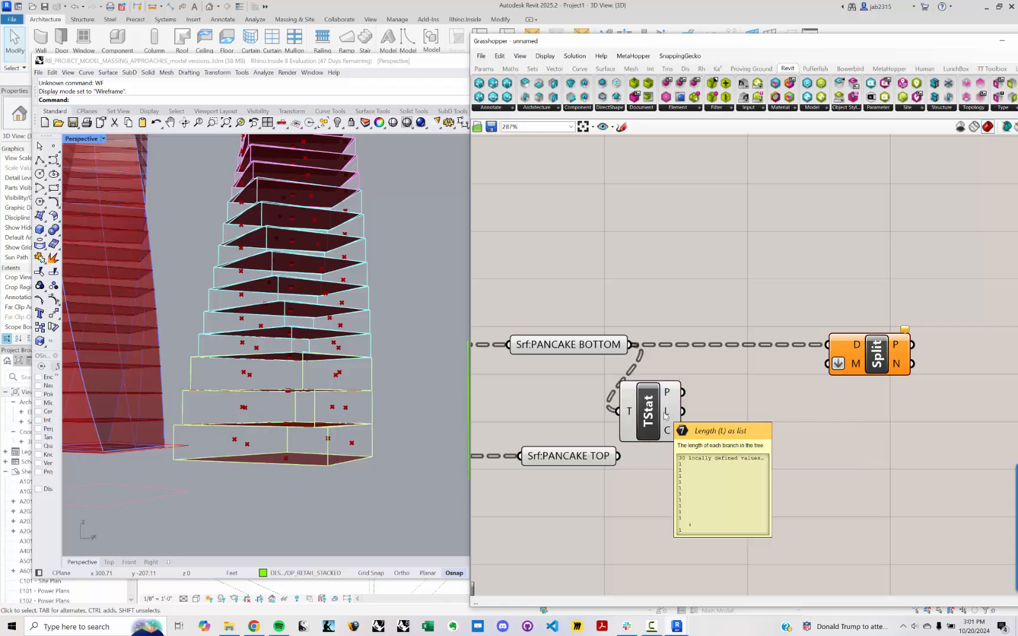
pyautogui.moveTo(669, 394)
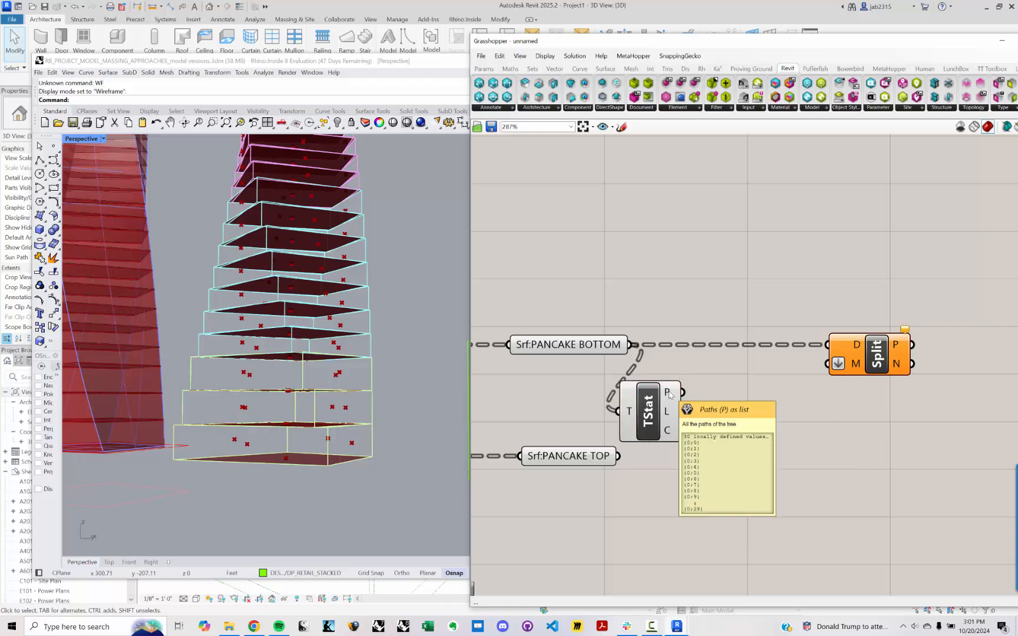
pyautogui.moveTo(669, 437)
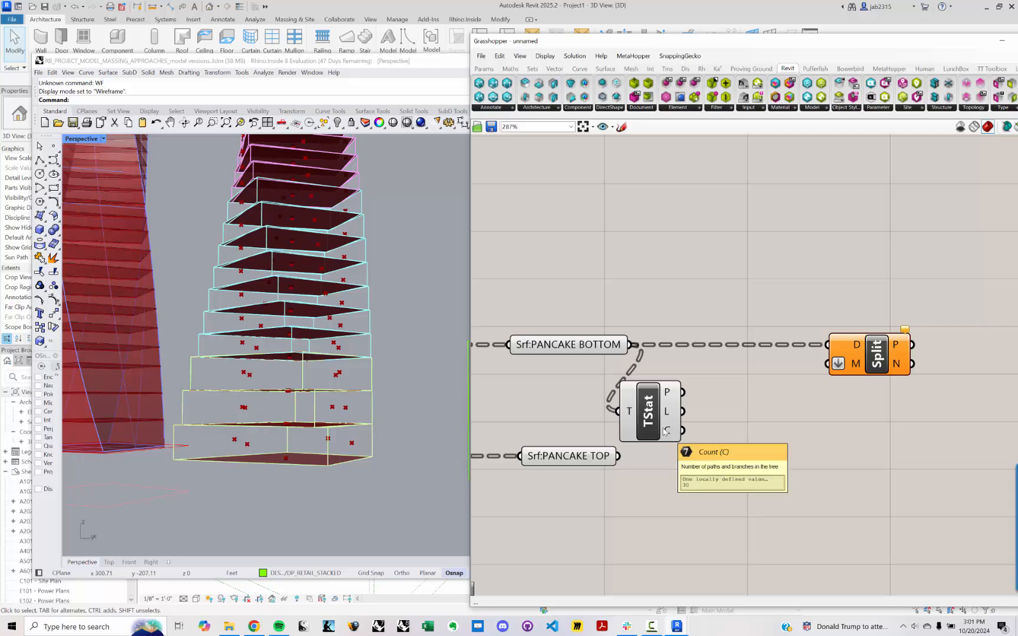
pyautogui.moveTo(665, 432); pyautogui.dragTo(711, 426)
# Add a List Item component and connect the Tree Statistics Paths output to its list input.
pyautogui.doubleClick(785, 423)
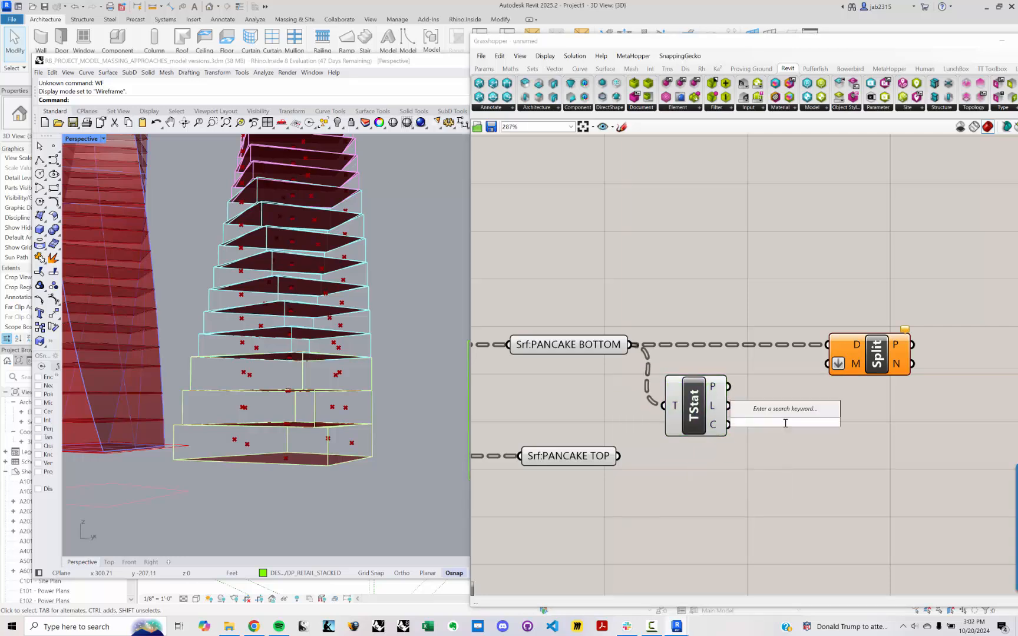
pyautogui.write('list item')
pyautogui.press('Return')
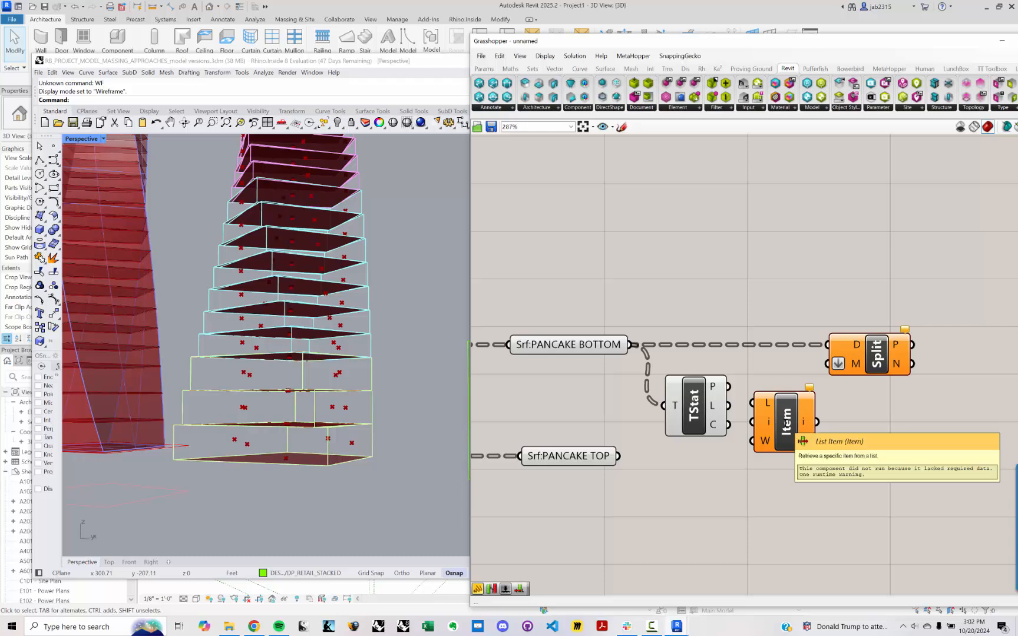
pyautogui.moveTo(728, 387); pyautogui.dragTo(812, 414)
pyautogui.click(866, 394)
# Space out the List Item and Split Tree, connect the item output to the mask (M) input, and inspect the Positive and Negative outputs.
pyautogui.moveTo(898, 367); pyautogui.dragTo(813, 361, button='right')
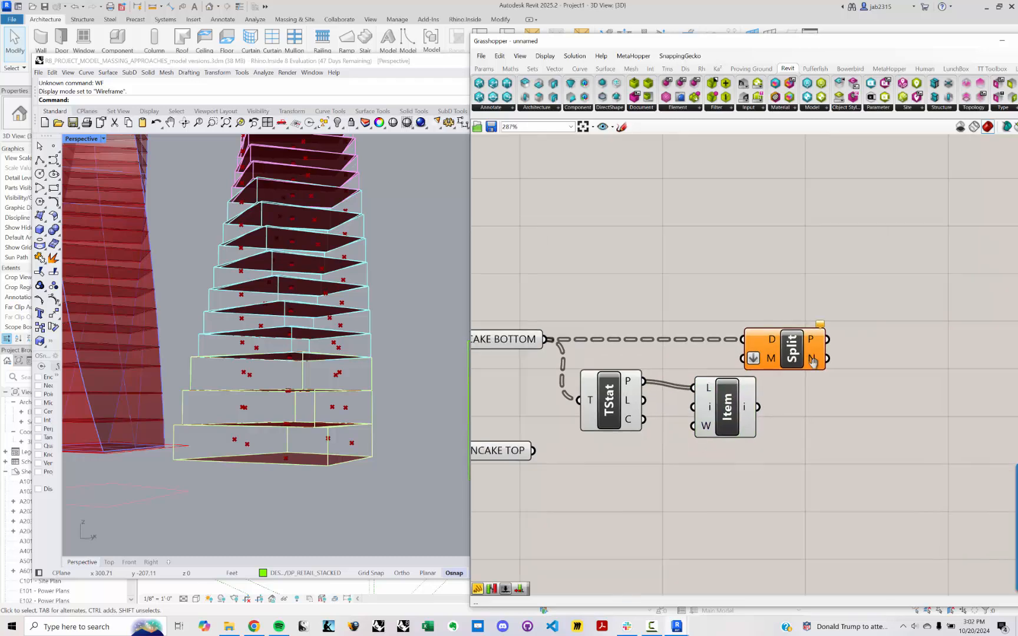
pyautogui.moveTo(813, 360); pyautogui.dragTo(966, 331)
pyautogui.moveTo(739, 417); pyautogui.dragTo(761, 410)
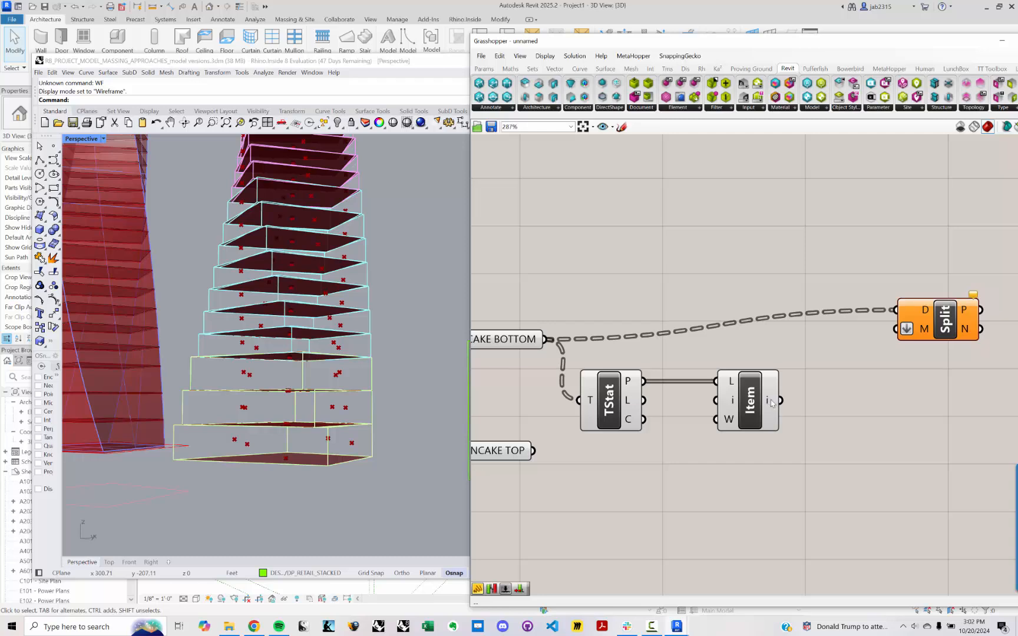
pyautogui.moveTo(780, 400); pyautogui.dragTo(897, 329)
pyautogui.moveTo(969, 316); pyautogui.dragTo(832, 322, button='right')
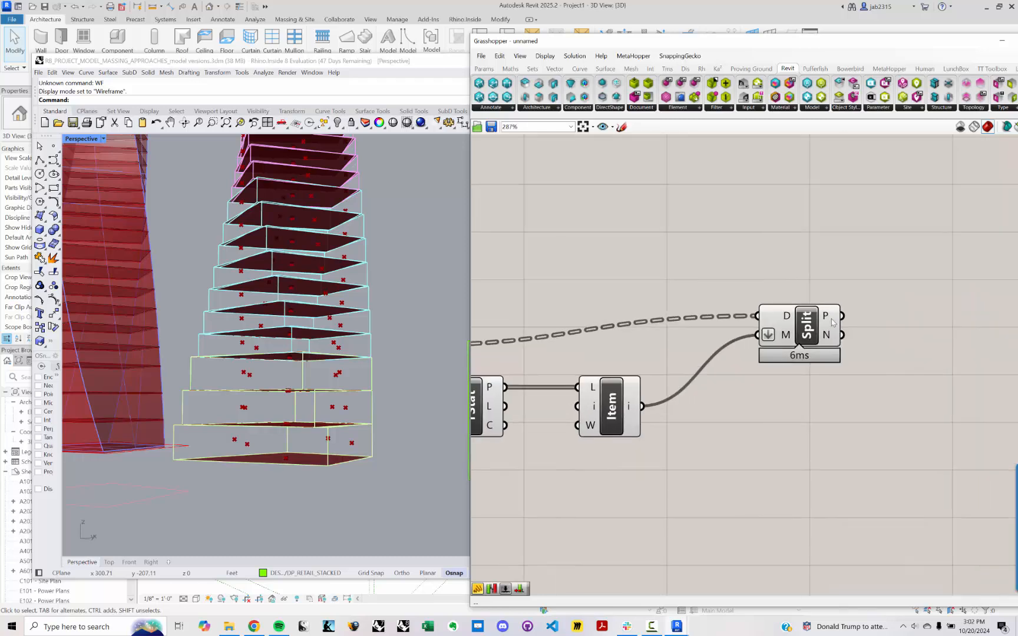
pyautogui.moveTo(827, 316)
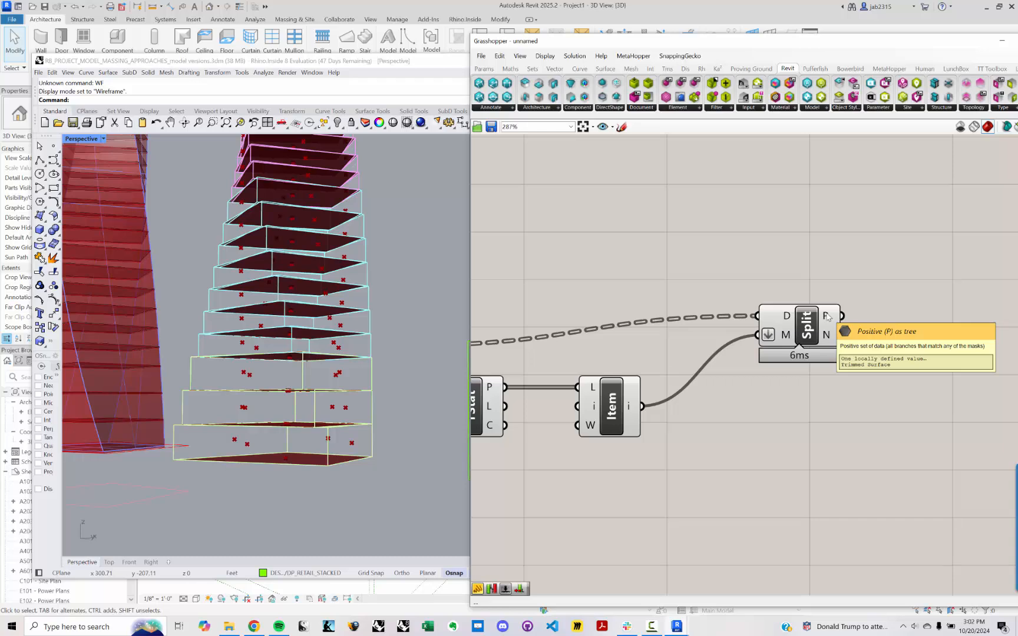
pyautogui.moveTo(829, 337)
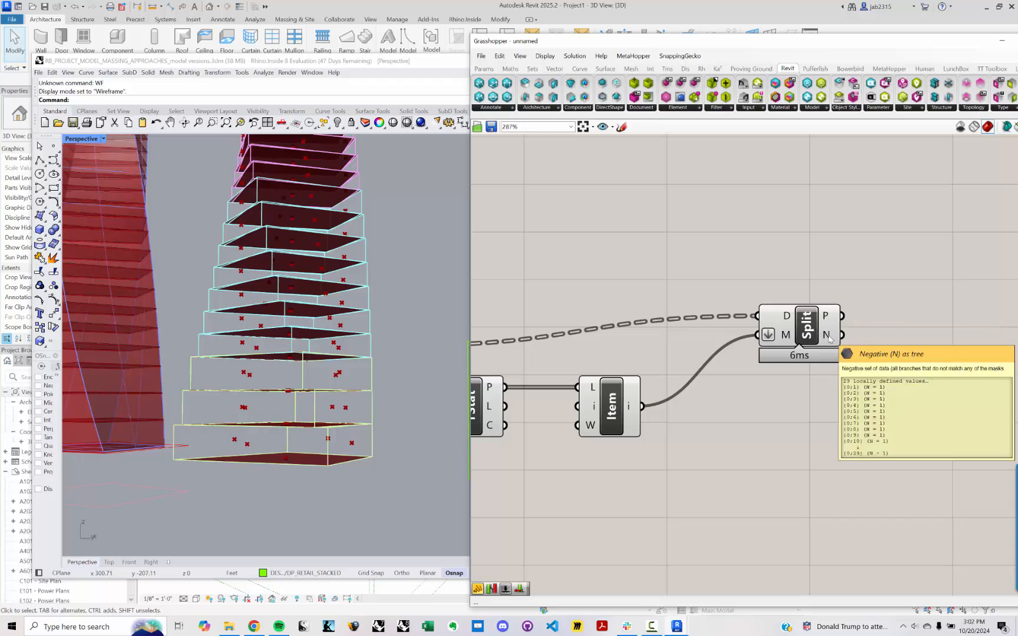
# Add a Panel and connect the Split Tree's Positive (P) output to it.
pyautogui.moveTo(829, 336); pyautogui.dragTo(705, 331, button='right')
pyautogui.doubleClick(824, 384)
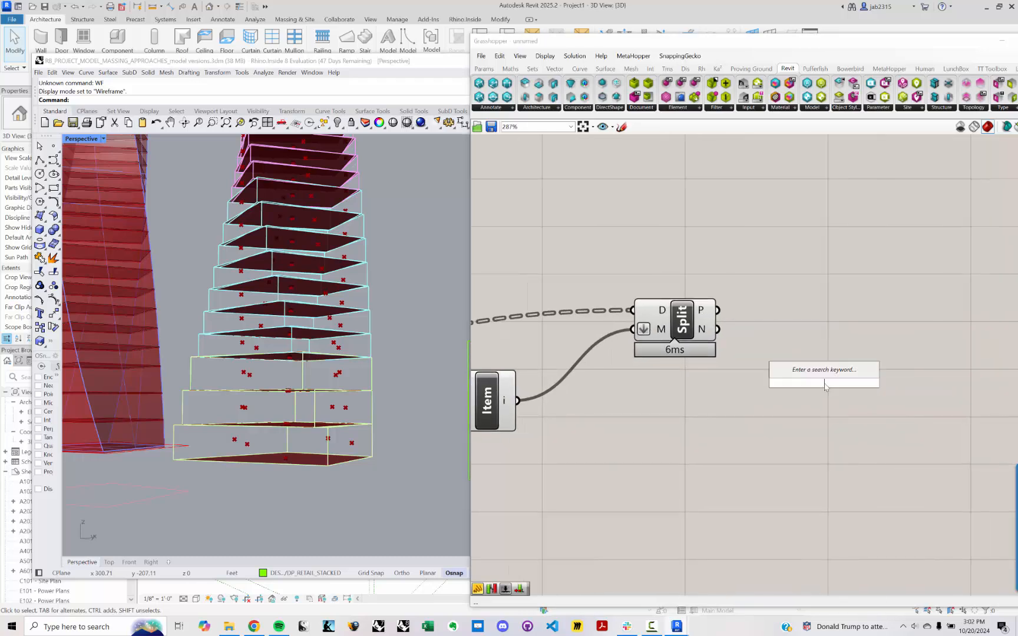
pyautogui.write('panel')
pyautogui.press('Return')
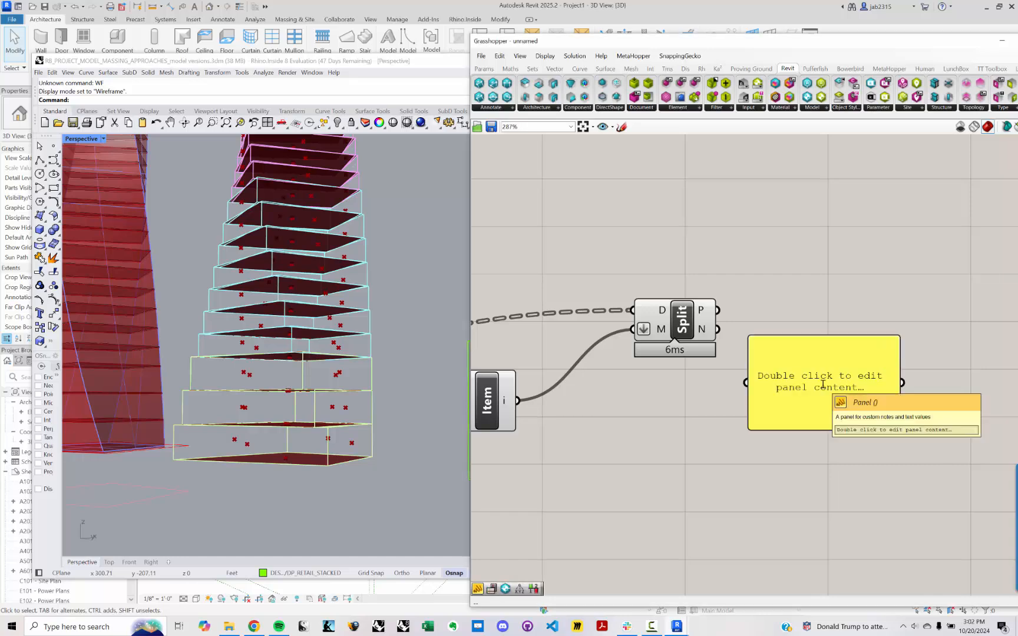
pyautogui.moveTo(719, 310); pyautogui.dragTo(757, 381)
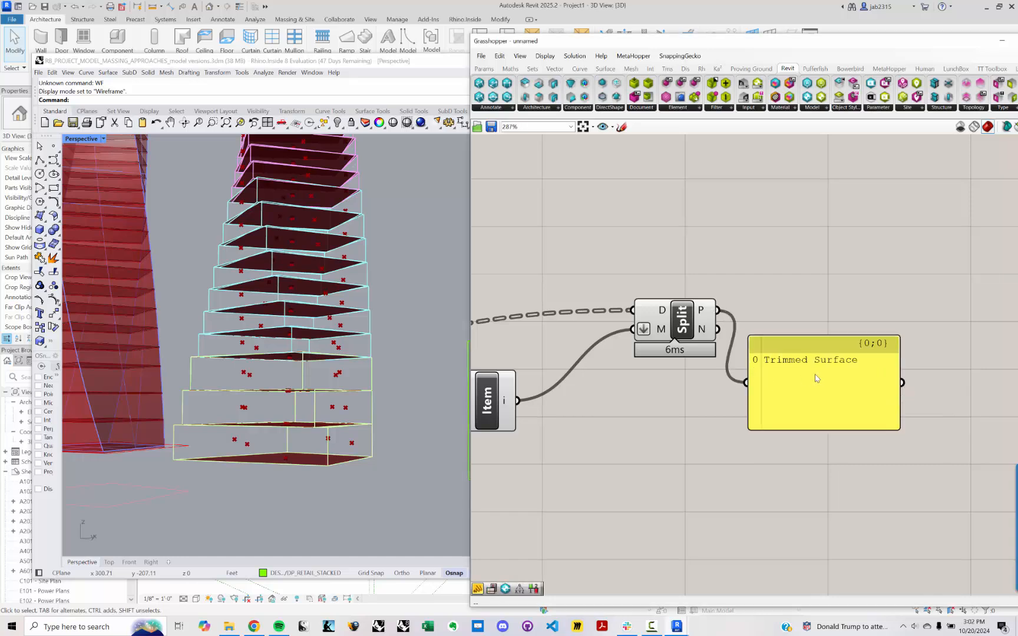
# Feed the Panel from the Split Tree's Negative (N) output to check its branches, and delete the Panel.
pyautogui.click(724, 331)
pyautogui.moveTo(722, 330); pyautogui.dragTo(756, 392)
pyautogui.click(757, 394)
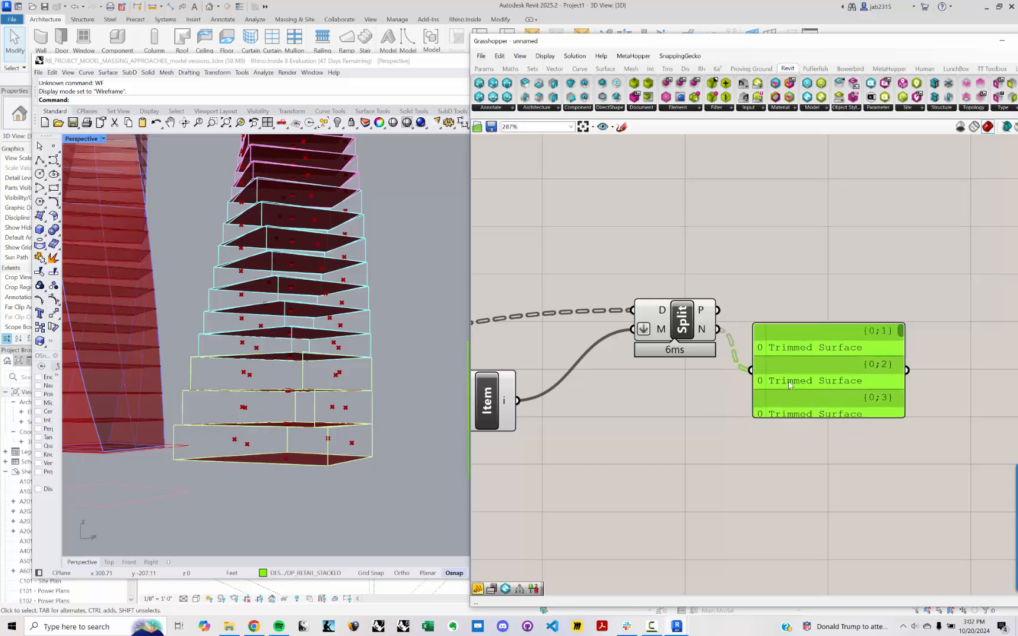
pyautogui.press('Delete')
# Add a Surface parameter, preview the Split Tree's Positive (P) output through it, and connect it to the Negative (N) output instead.
pyautogui.doubleClick(790, 385)
pyautogui.write('SRF')
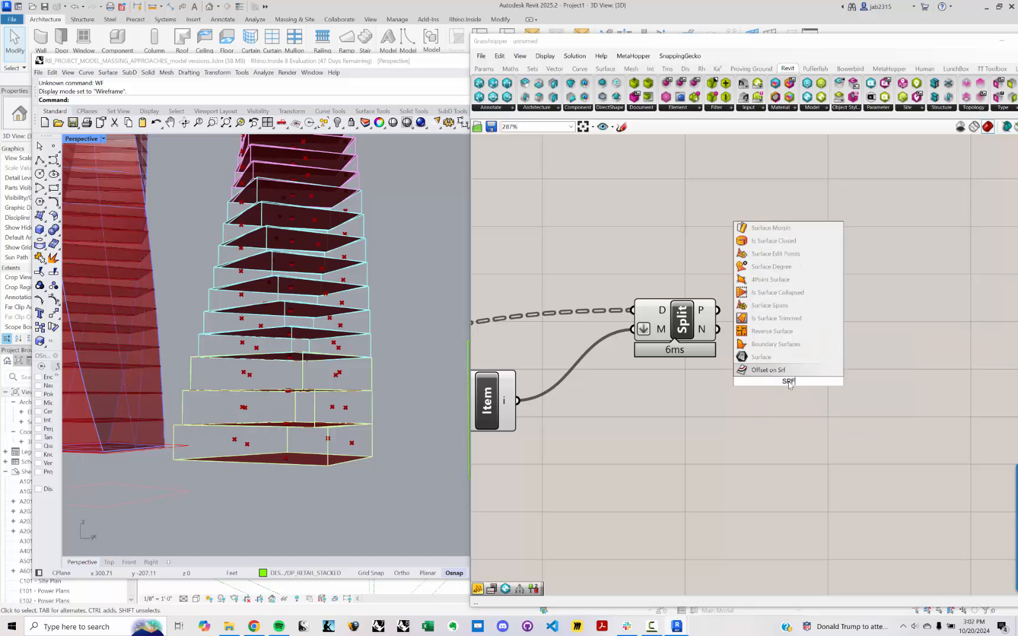
pyautogui.press('Return')
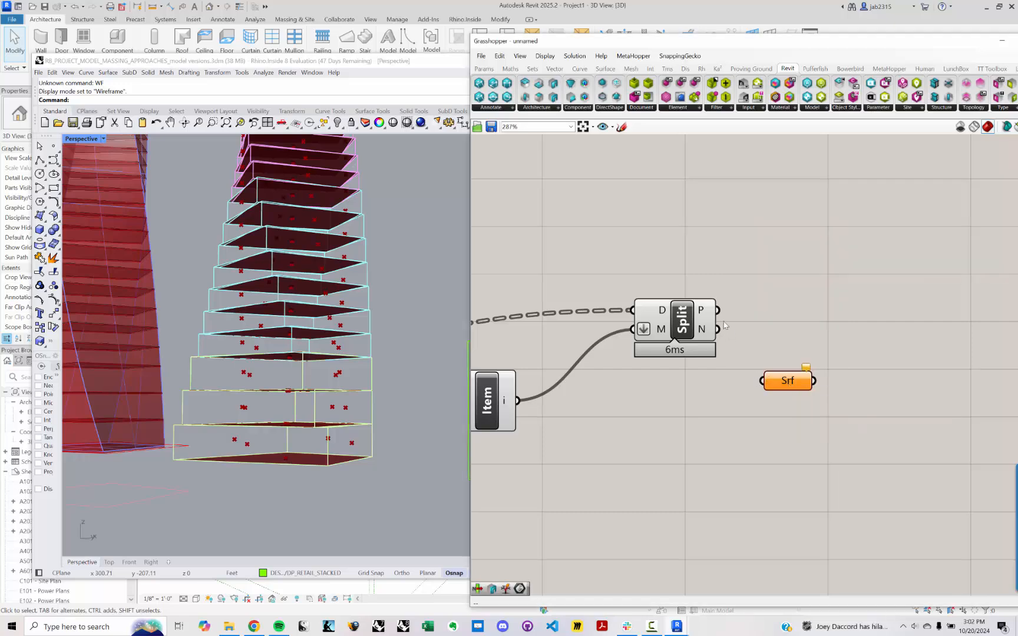
pyautogui.moveTo(766, 376); pyautogui.dragTo(798, 313)
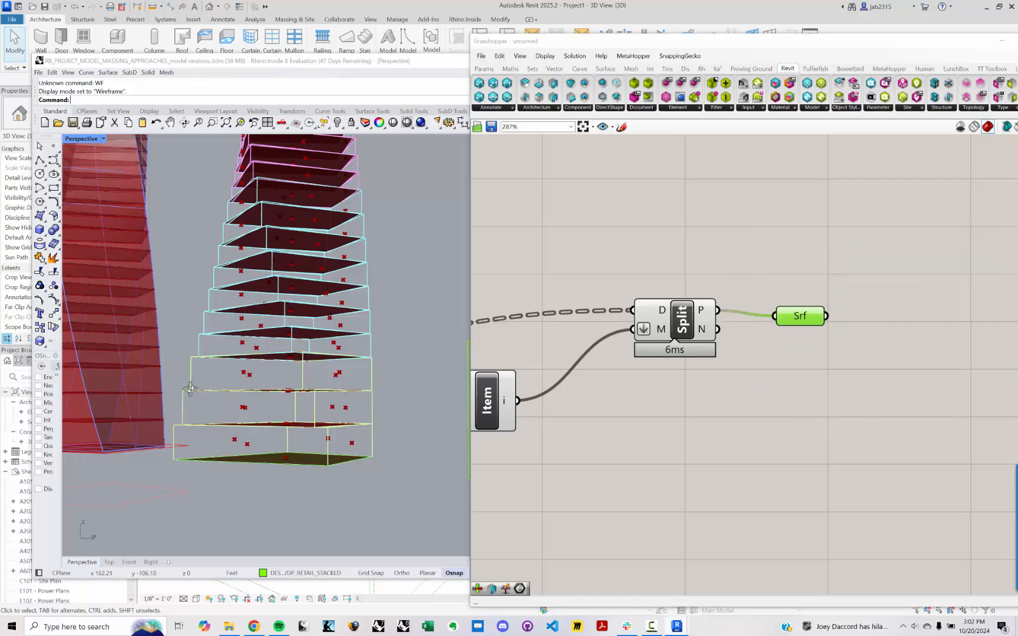
pyautogui.moveTo(190, 389); pyautogui.dragTo(283, 407, button='right')
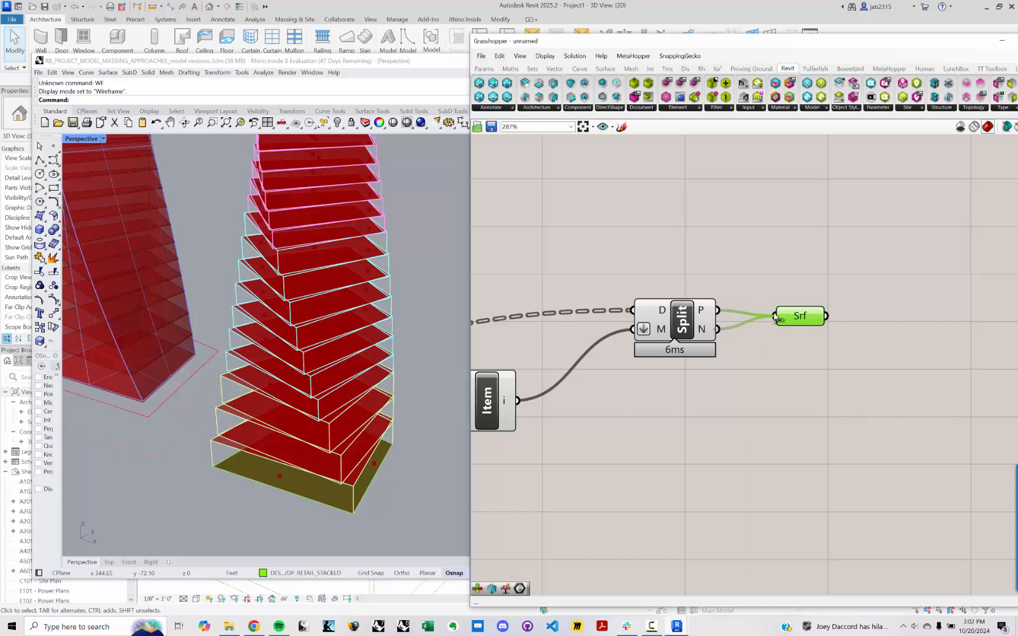
pyautogui.moveTo(717, 328); pyautogui.dragTo(814, 331)
pyautogui.scroll(-3, 815, 330)
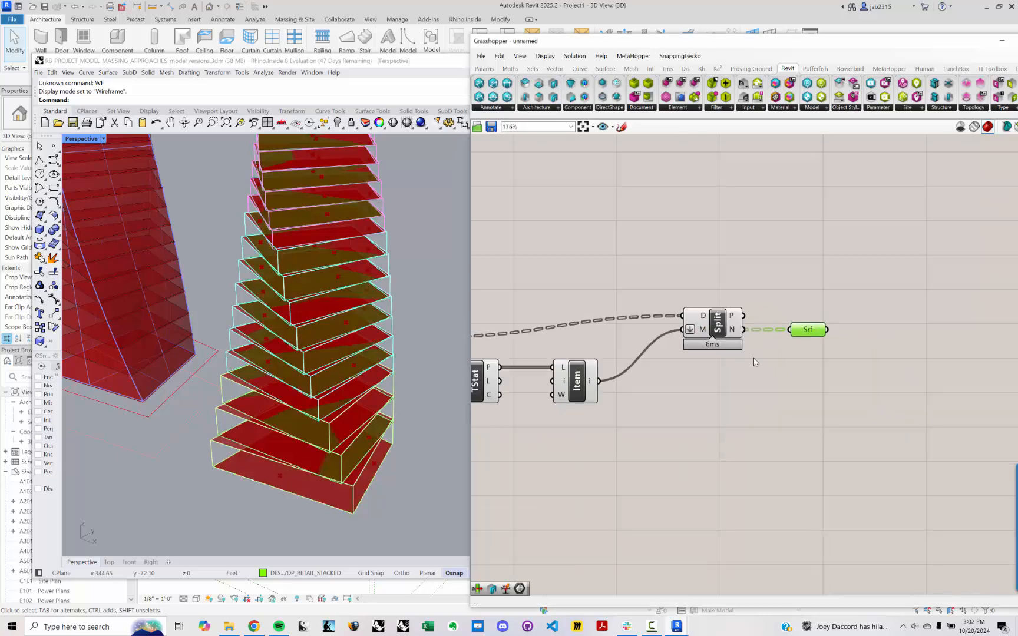
# Align the Split Tree with the wire from Srf:PANCAKE BOTTOM, and line up the Srf parameter with its N output.
pyautogui.click(754, 361)
pyautogui.moveTo(632, 380); pyautogui.dragTo(672, 379)
pyautogui.click(677, 355)
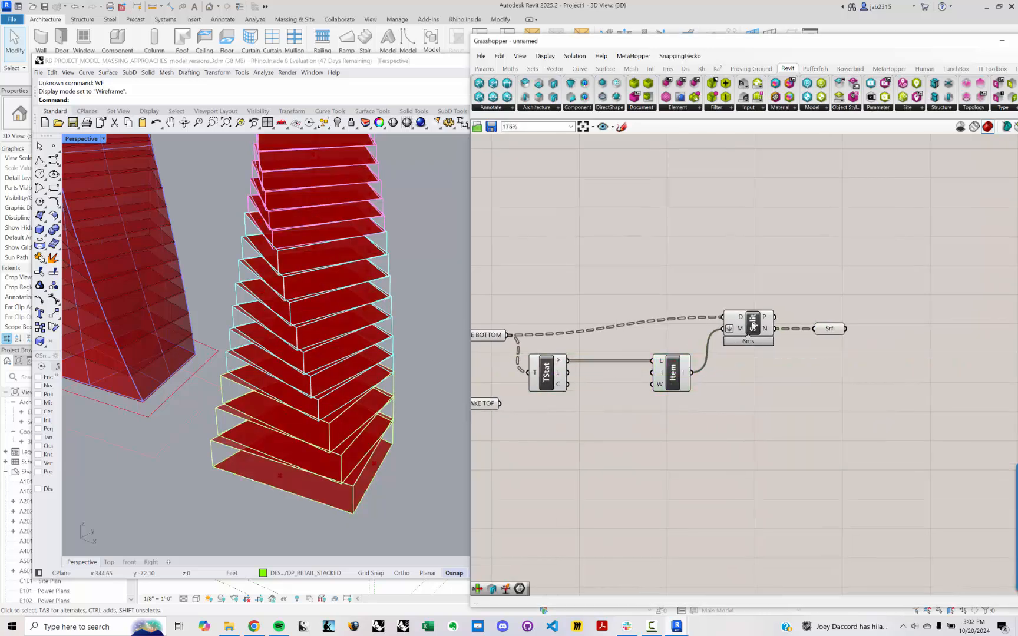
pyautogui.moveTo(753, 326); pyautogui.dragTo(759, 343)
pyautogui.click(808, 333)
pyautogui.moveTo(829, 331); pyautogui.dragTo(835, 353)
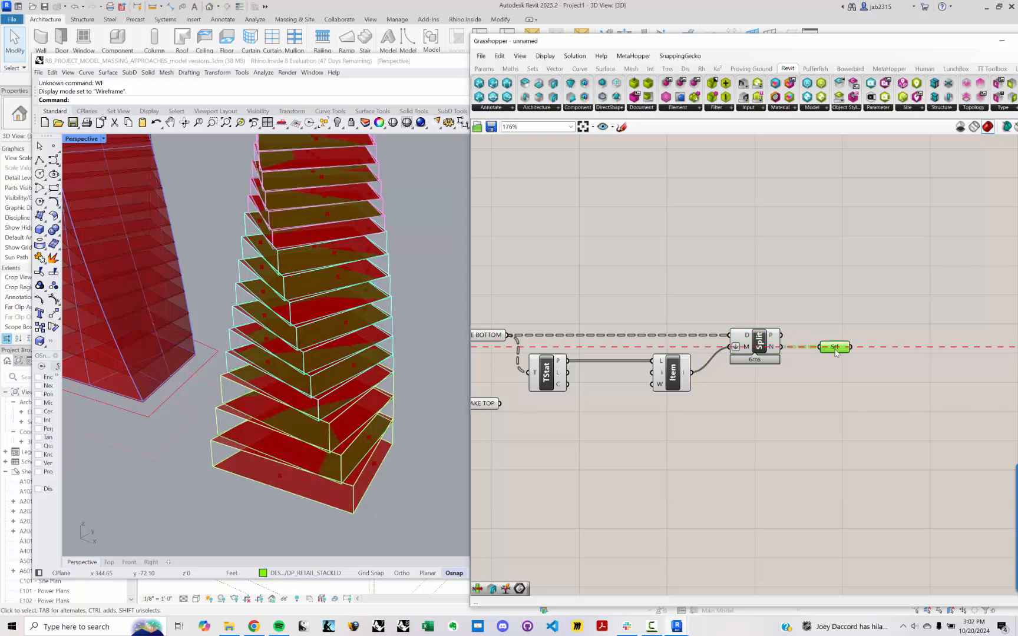
pyautogui.click(801, 364)
# Move the Srf:PANCAKE TOP parameter further down, clear of the Tree Statistics component.
pyautogui.moveTo(749, 362); pyautogui.dragTo(784, 338, button='right')
pyautogui.moveTo(549, 406); pyautogui.dragTo(629, 413, button='right')
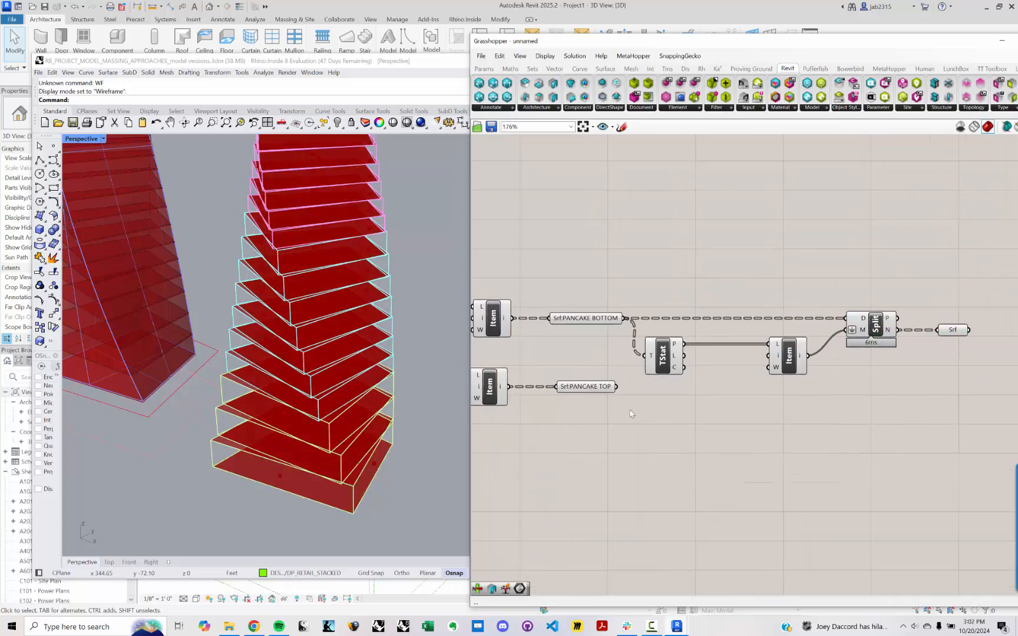
pyautogui.moveTo(583, 389); pyautogui.dragTo(583, 426)
pyautogui.click(671, 416)
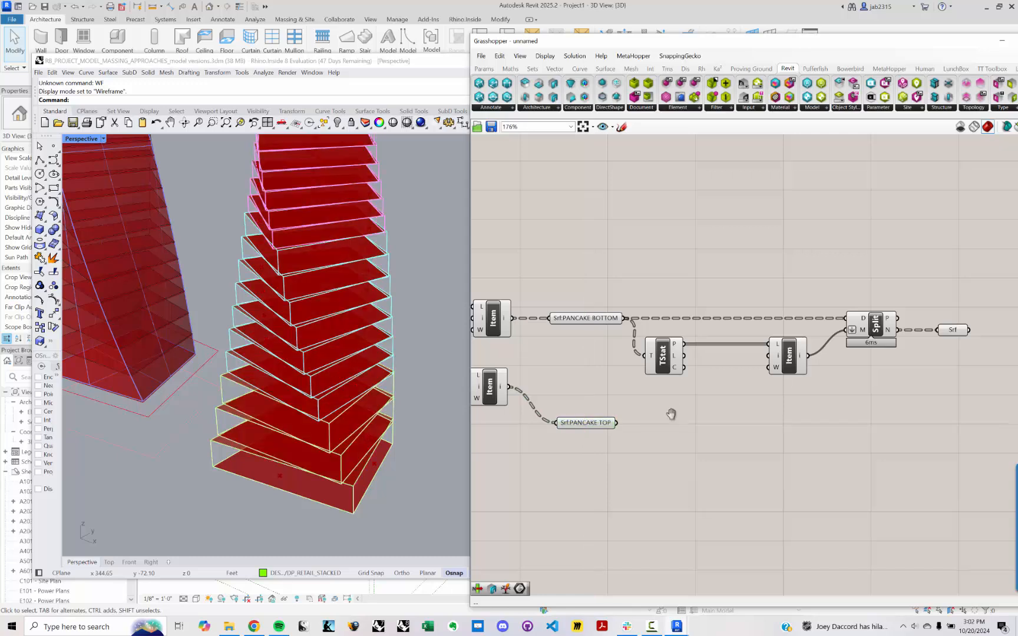
pyautogui.moveTo(672, 415); pyautogui.dragTo(640, 442, button='right')
pyautogui.moveTo(955, 411); pyautogui.dragTo(611, 325)
pyautogui.keyDown('ctrl'); pyautogui.click(631, 382); pyautogui.keyUp('ctrl')
pyautogui.click(695, 466)
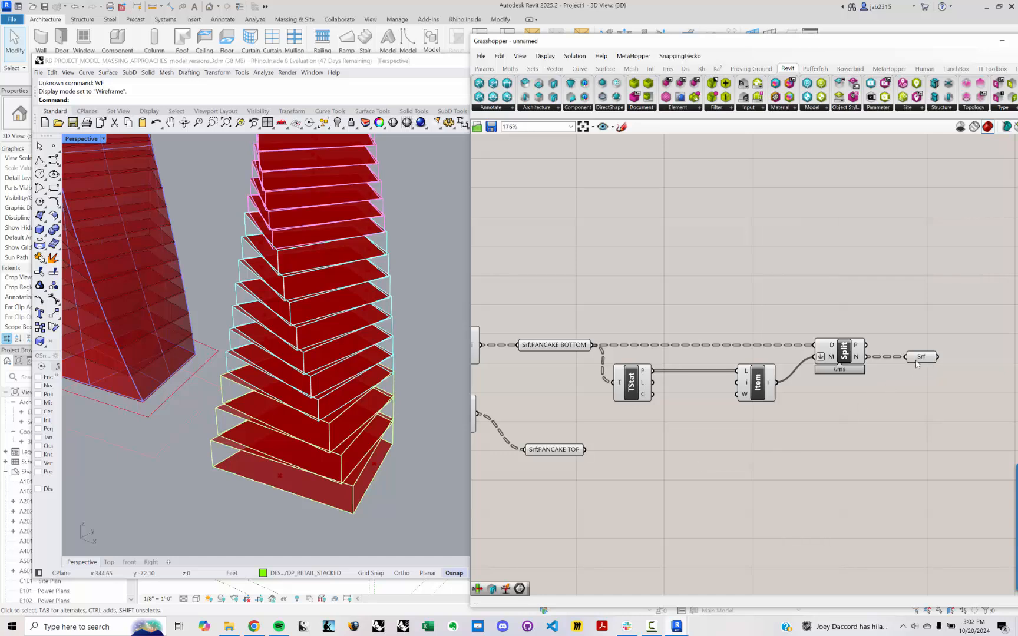
# Add a second Surface parameter above the existing Srf and connect the Split Tree's Positive (P) output to it.
pyautogui.scroll(2, 915, 363)
pyautogui.moveTo(915, 363); pyautogui.dragTo(774, 357, button='right')
pyautogui.doubleClick(781, 342)
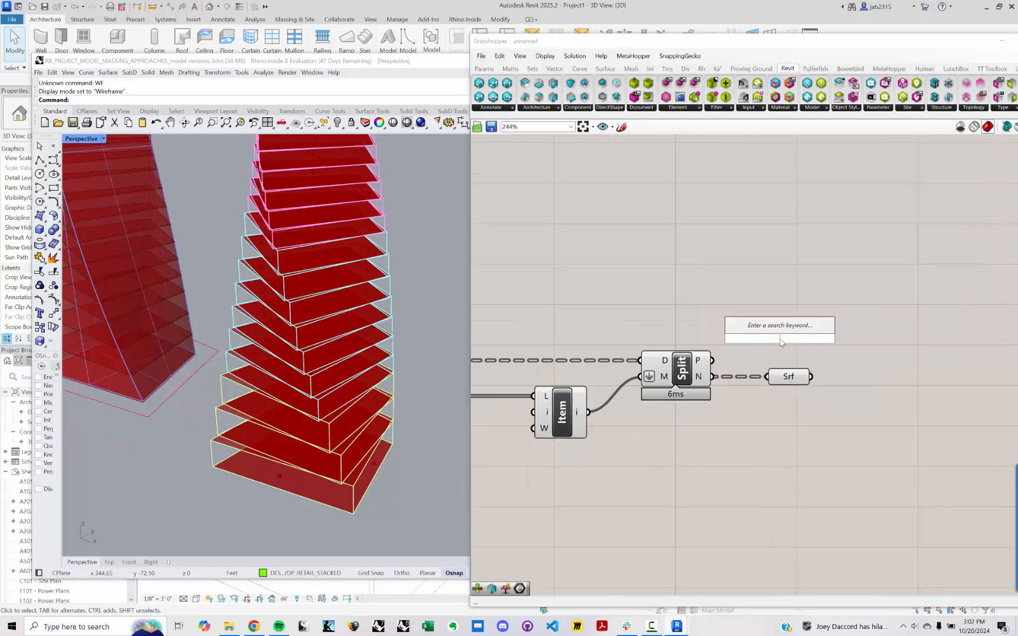
pyautogui.write('srf')
pyautogui.press('Up')
pyautogui.press('Return')
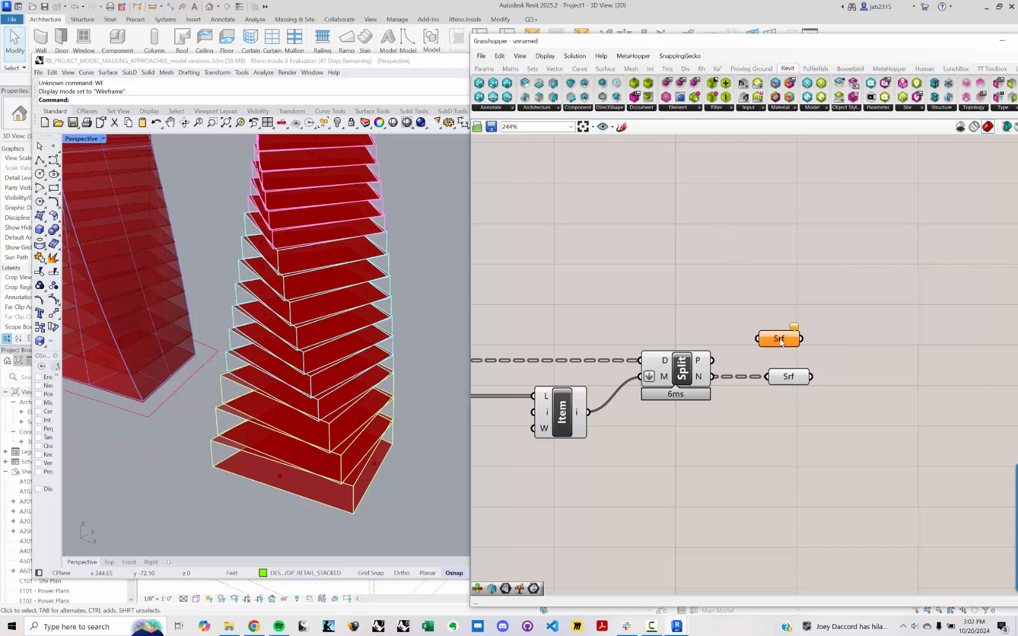
pyautogui.moveTo(711, 359); pyautogui.dragTo(786, 352)
# Rename the Surface parameter on the P output to Srf:GROUND FLOOR and align it with that output.
pyautogui.rightClick(788, 351)
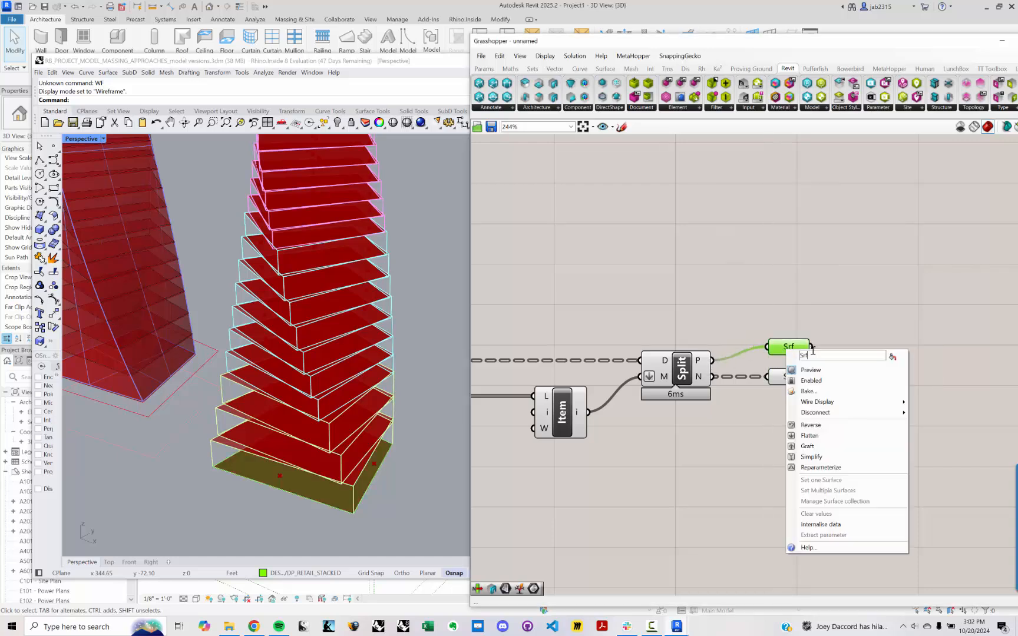
pyautogui.write(':GROUND FLOOR')
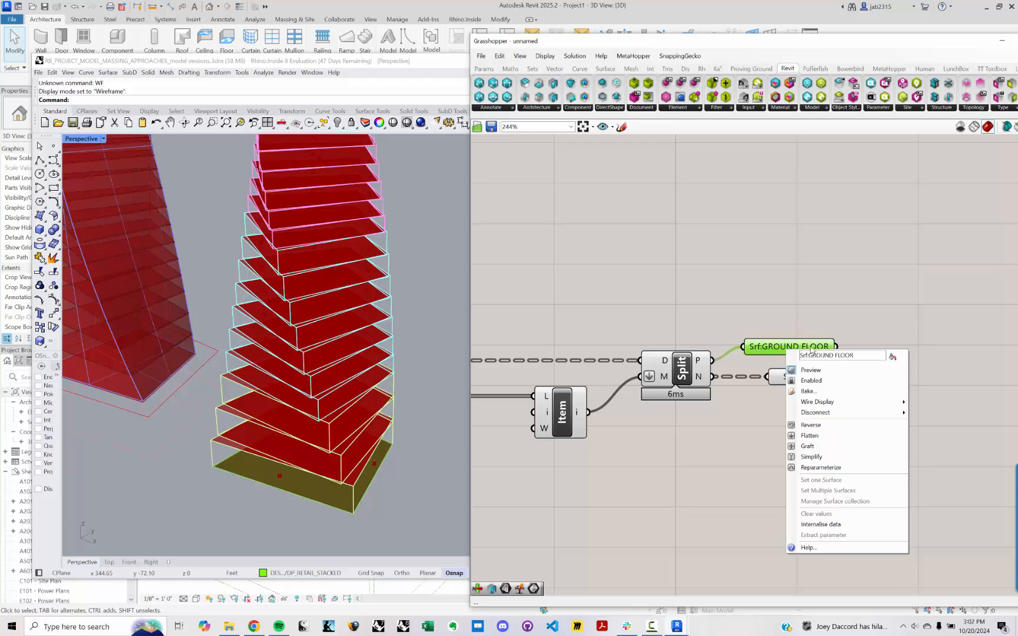
pyautogui.press('Return')
pyautogui.moveTo(794, 348); pyautogui.dragTo(817, 361)
# Rename the Surface parameter on the N output to Srf:OTHER FLOORS and place it just below Srf:GROUND FLOOR.
pyautogui.click(789, 378)
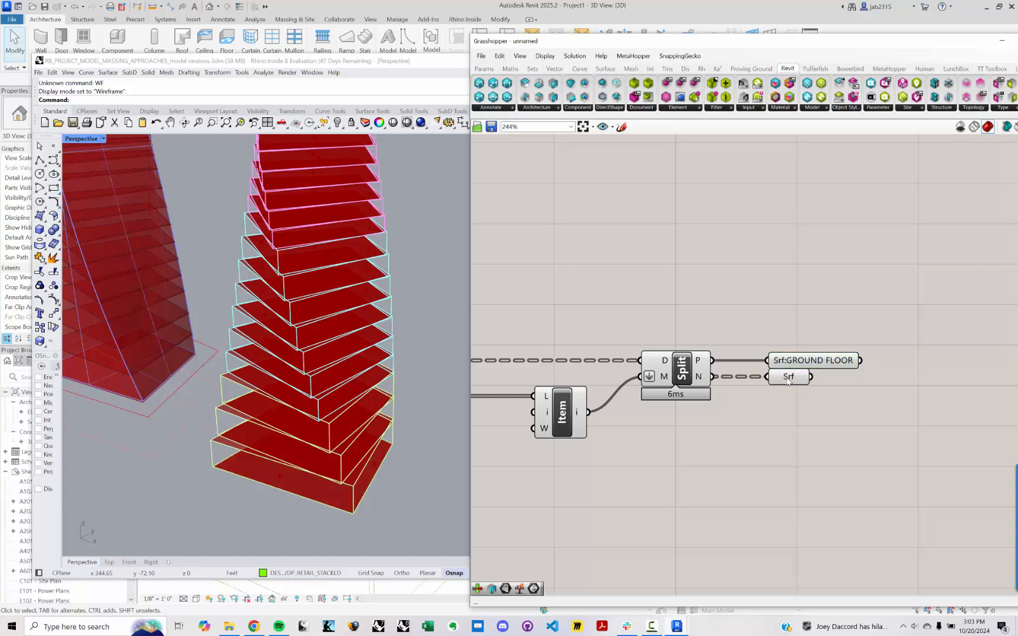
pyautogui.rightClick(787, 378)
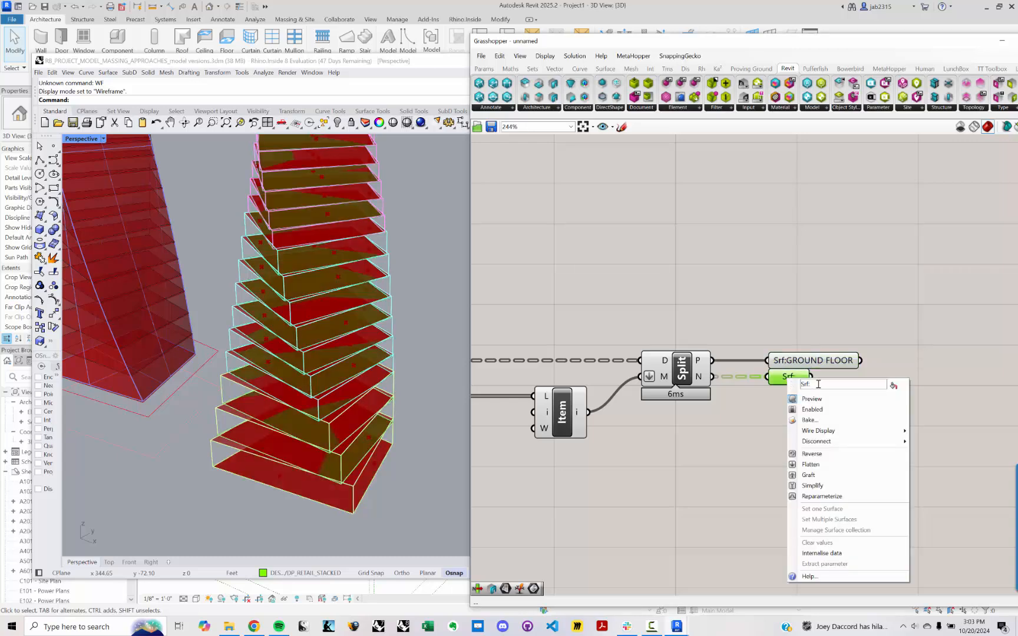
pyautogui.write(':OTHER FLOORS')
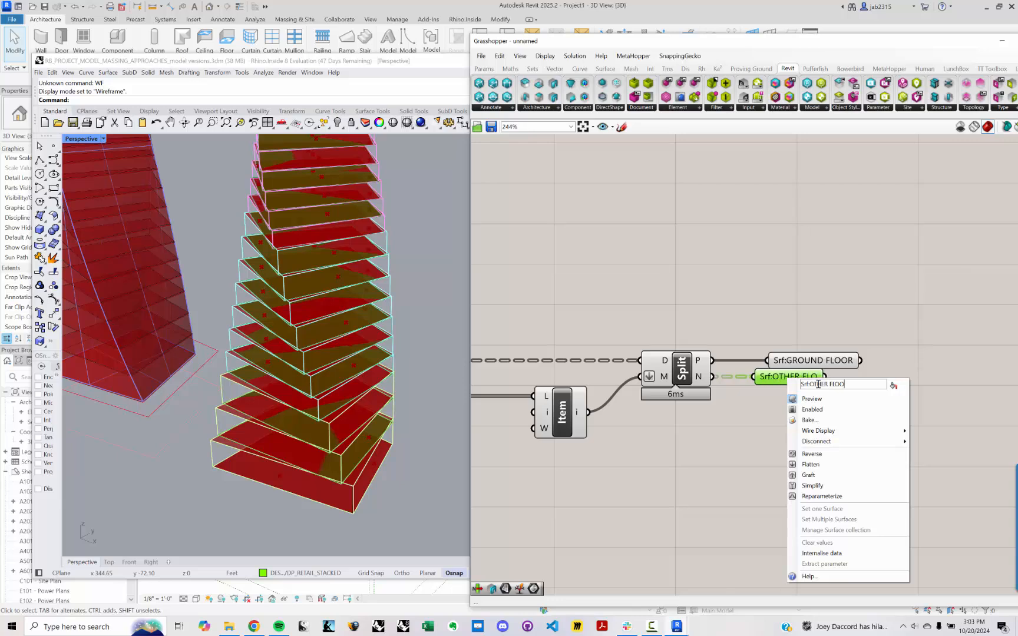
pyautogui.click(819, 344)
pyautogui.moveTo(789, 376); pyautogui.dragTo(811, 381)
pyautogui.click(788, 437)
# Preview the Srf:PANCAKE TOP faces on the tower, and rename the Srf:OTHER FLOORS parameter to Srf:OTHER FLOORS BOTTOM.
pyautogui.scroll(-2, 787, 433)
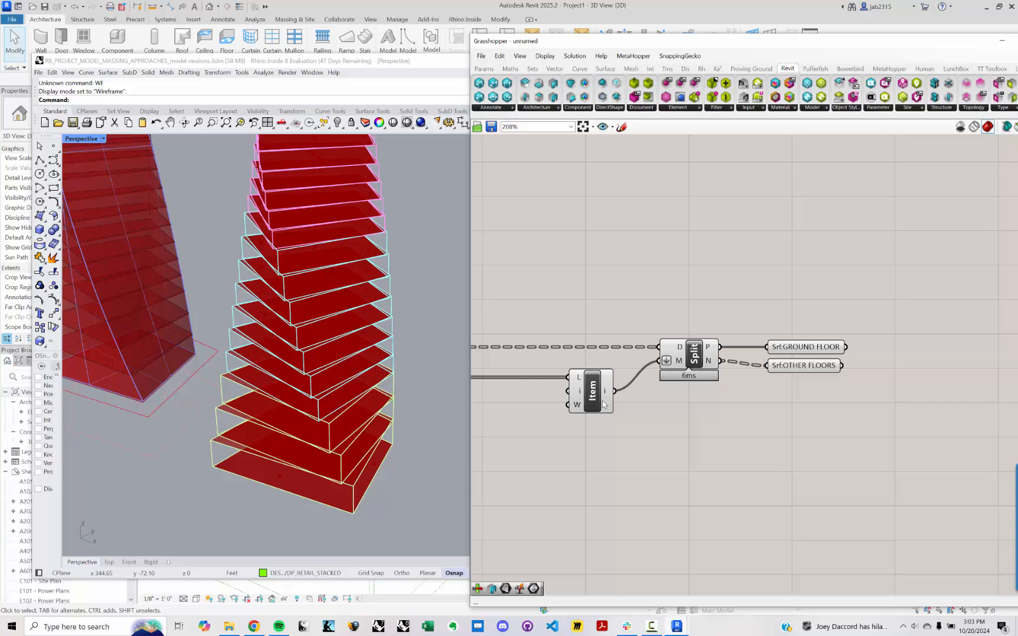
pyautogui.scroll(-3, 705, 363)
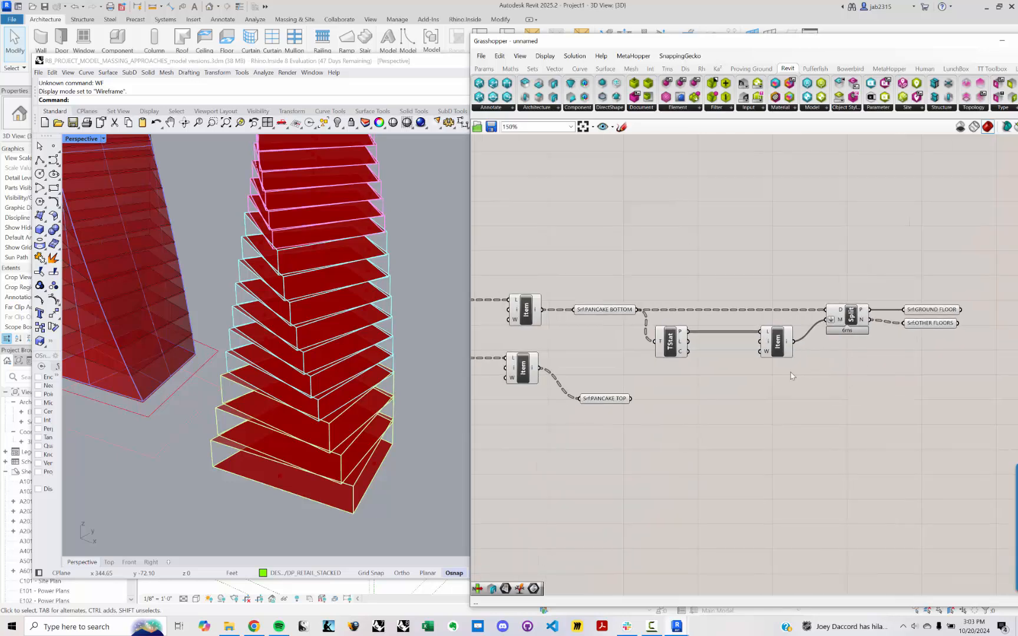
pyautogui.click(601, 398)
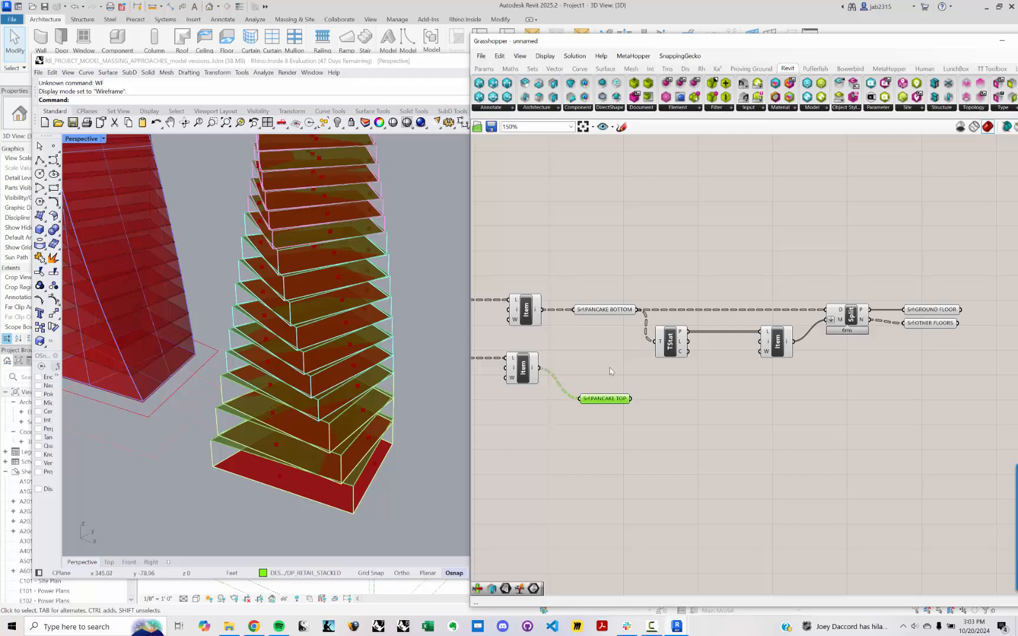
pyautogui.moveTo(938, 334); pyautogui.dragTo(783, 354, button='right')
pyautogui.scroll(5, 772, 345)
pyautogui.click(772, 344)
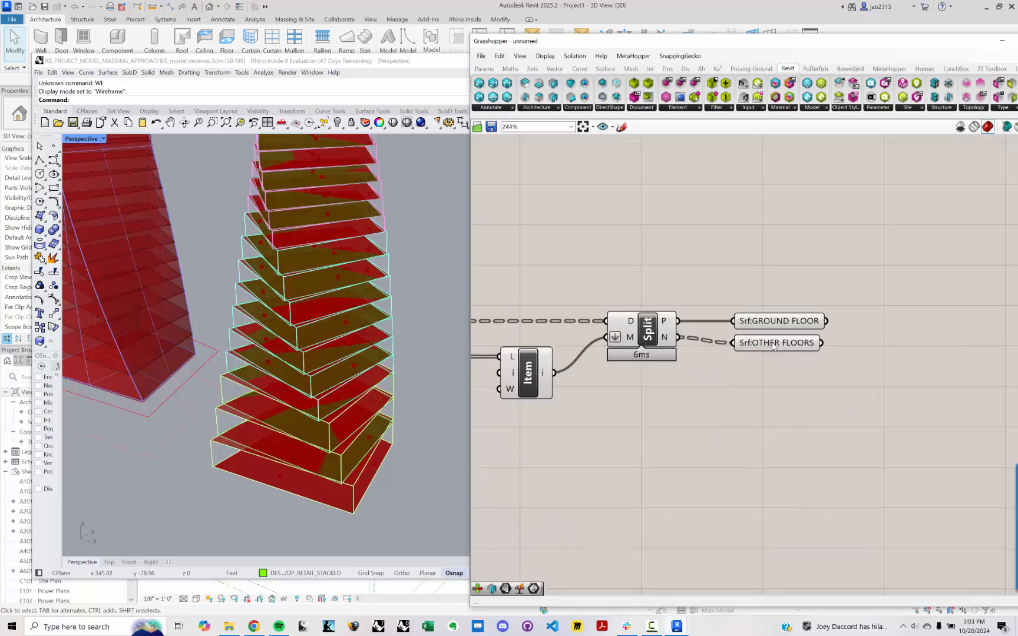
pyautogui.rightClick(773, 344)
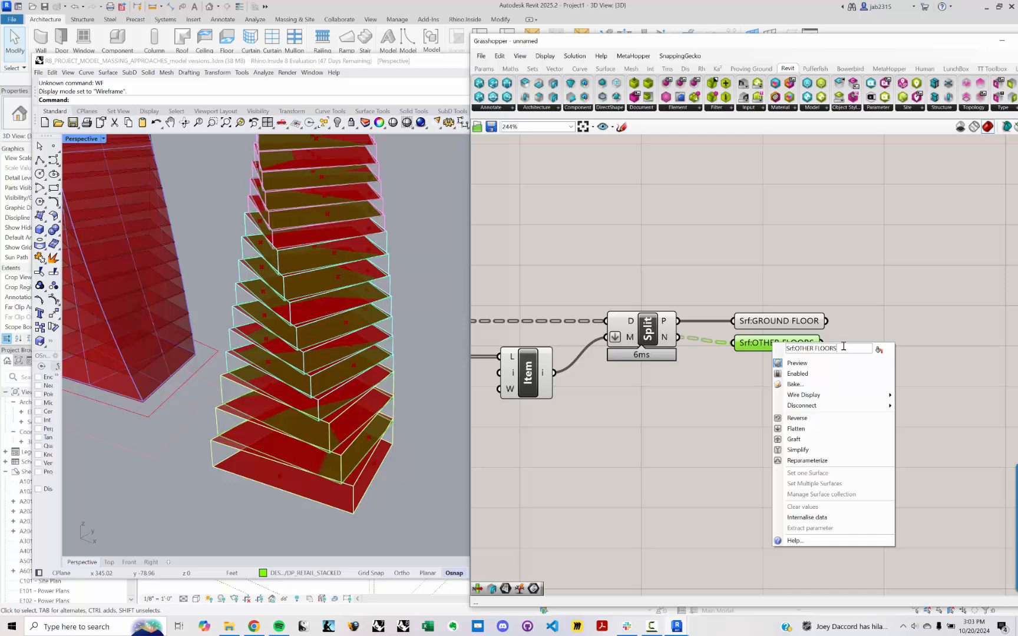
pyautogui.write('BOTTOM')
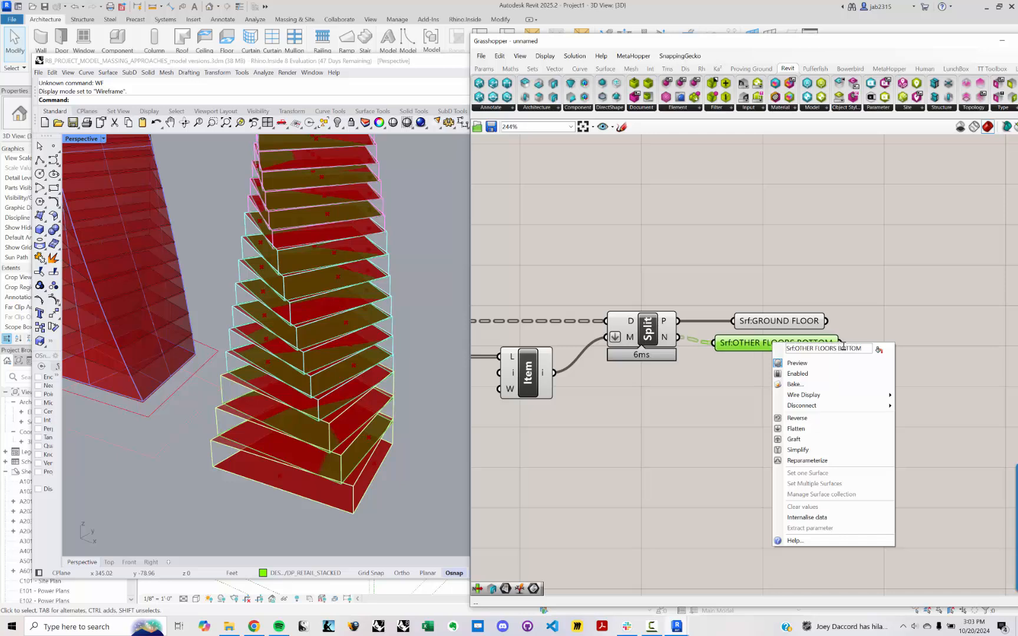
pyautogui.press('Return')
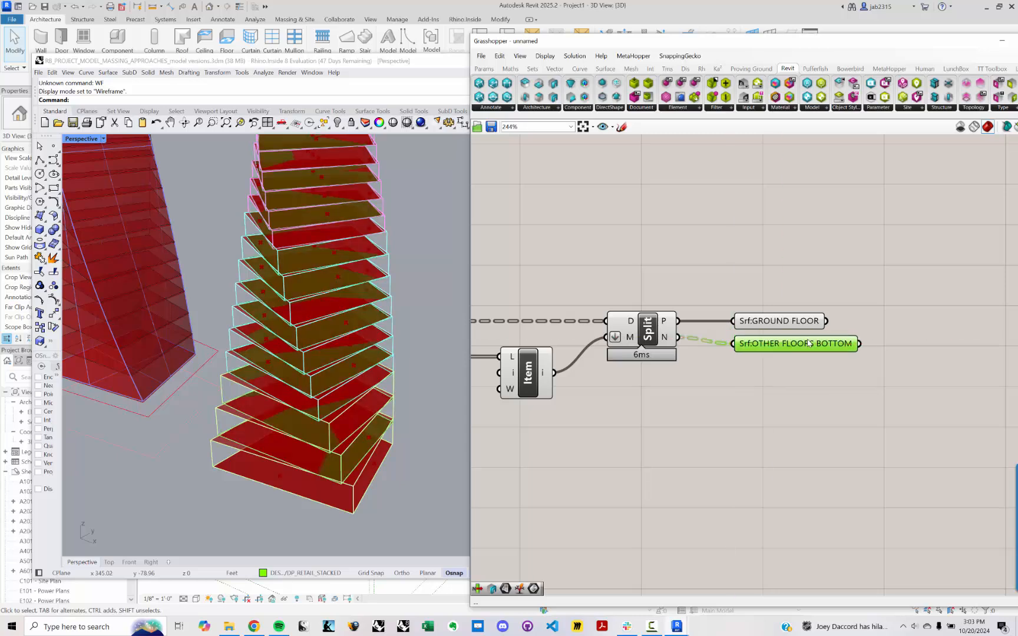
# Duplicate the Tree Statistics, List Item, Split Tree and both output Surface parameters below, and feed the copies from Srf:PANCAKE TOP.
pyautogui.scroll(-5, 805, 333)
pyautogui.moveTo(851, 368); pyautogui.dragTo(897, 359, button='right')
pyautogui.moveTo(899, 363); pyautogui.dragTo(607, 270)
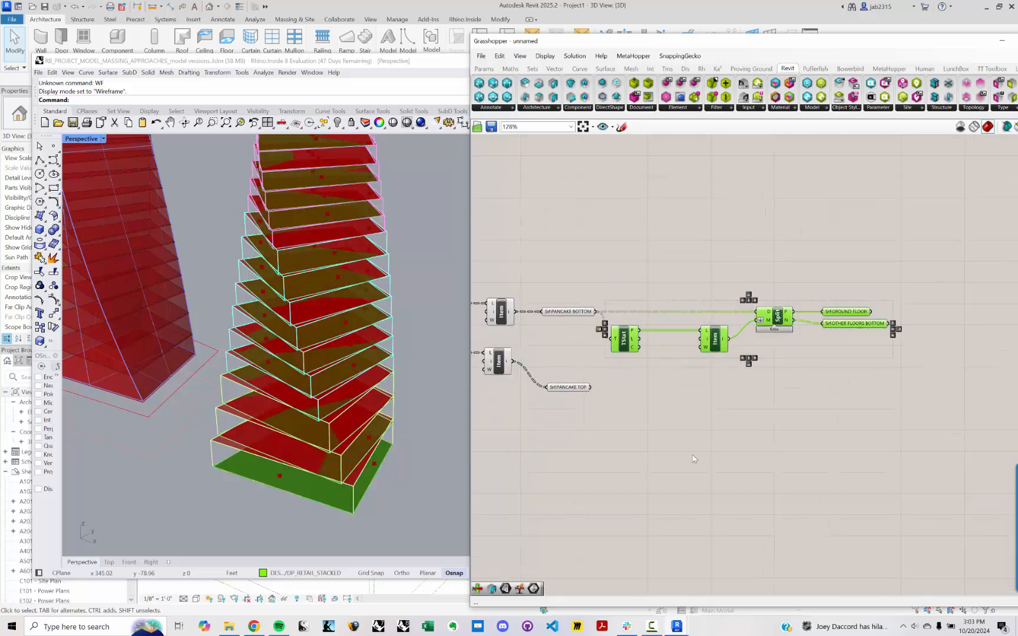
pyautogui.moveTo(722, 553); pyautogui.dragTo(704, 481, button='right')
pyautogui.hotkey('ctrl', 'c')
pyautogui.hotkey('ctrl', 'v')
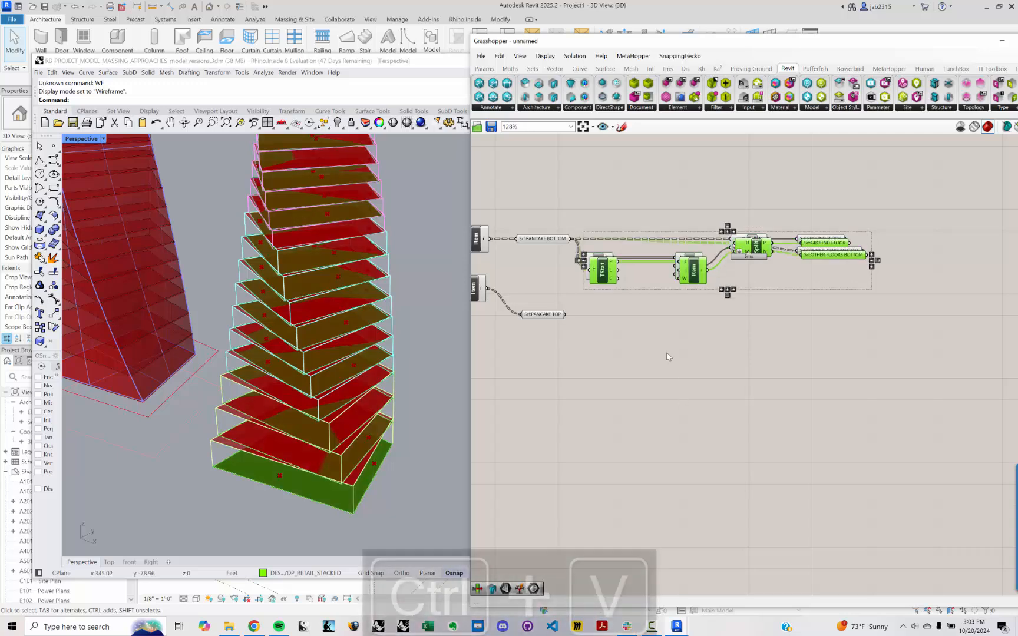
pyautogui.moveTo(694, 278); pyautogui.dragTo(708, 375)
pyautogui.scroll(2, 572, 315)
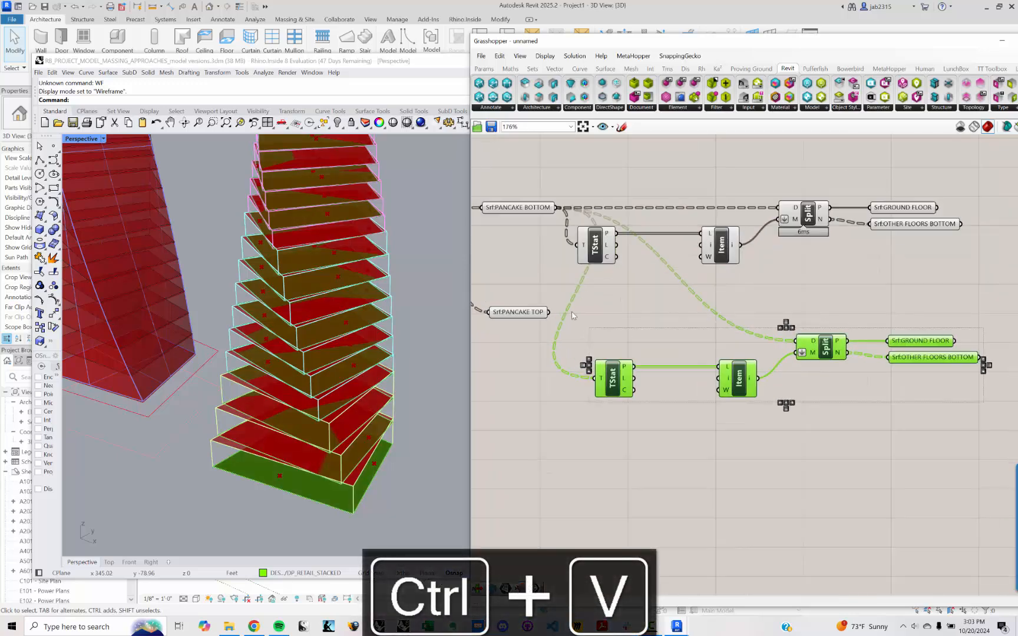
pyautogui.moveTo(548, 312); pyautogui.dragTo(595, 377)
# Add a Reverse List component and route the copied Tree Statistics Paths output through it into the List Item's list input.
pyautogui.doubleClick(682, 401)
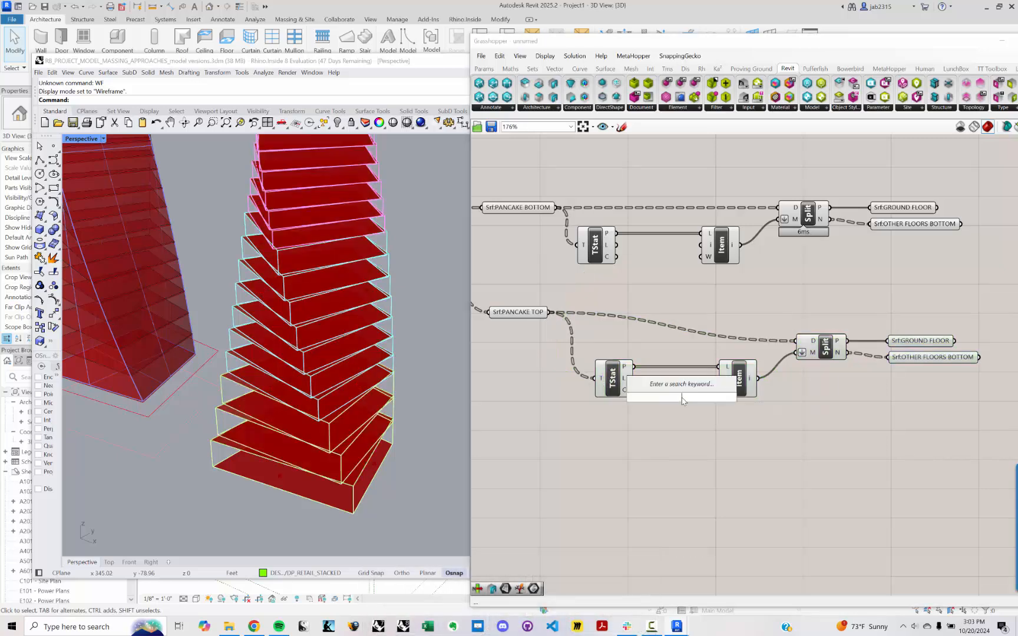
pyautogui.write('REV')
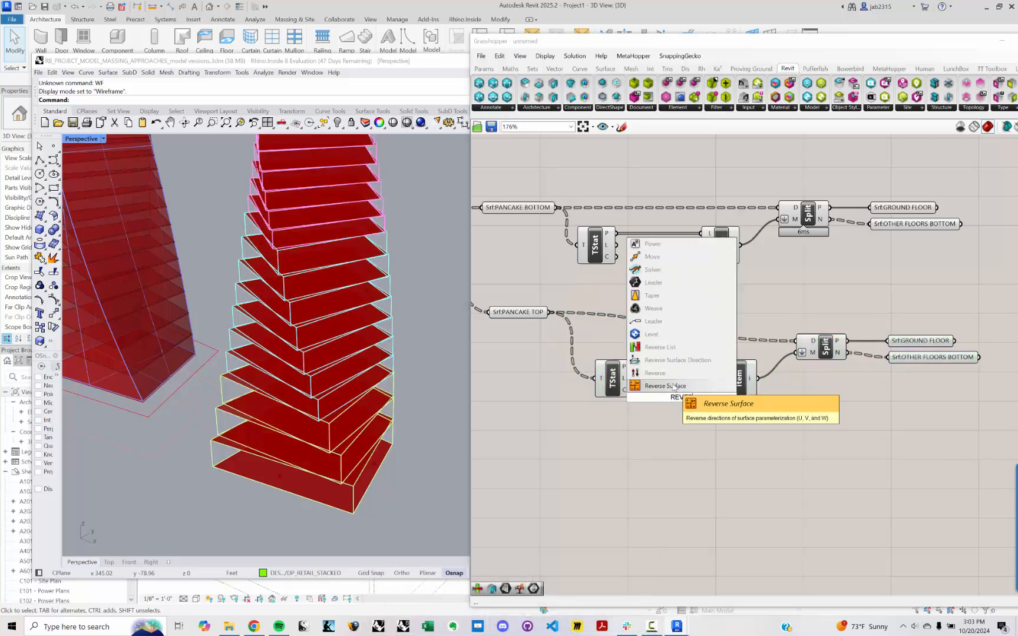
pyautogui.click(672, 372)
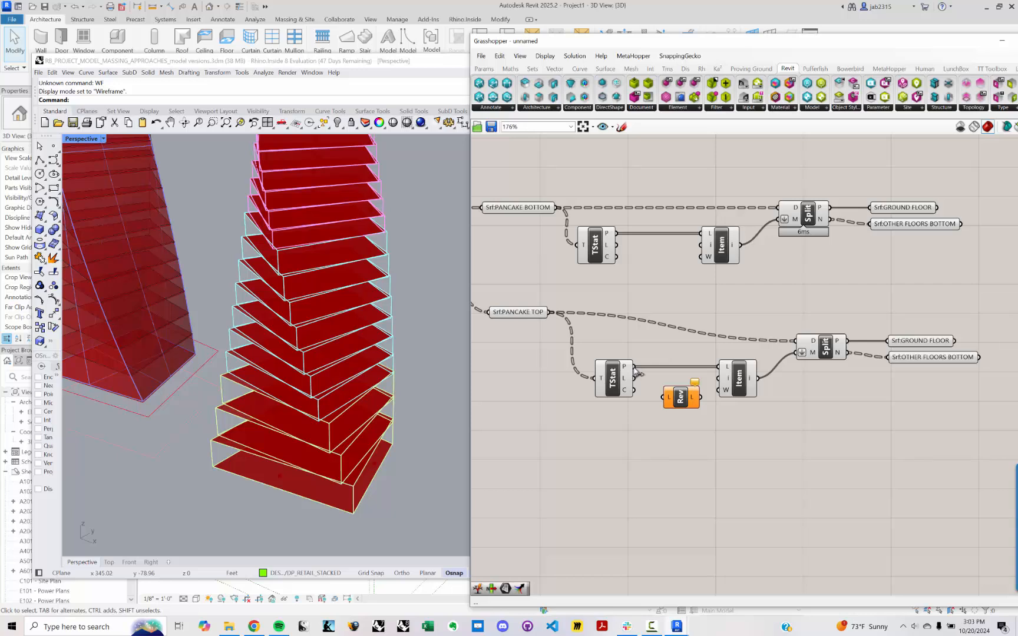
pyautogui.moveTo(633, 366); pyautogui.dragTo(719, 366)
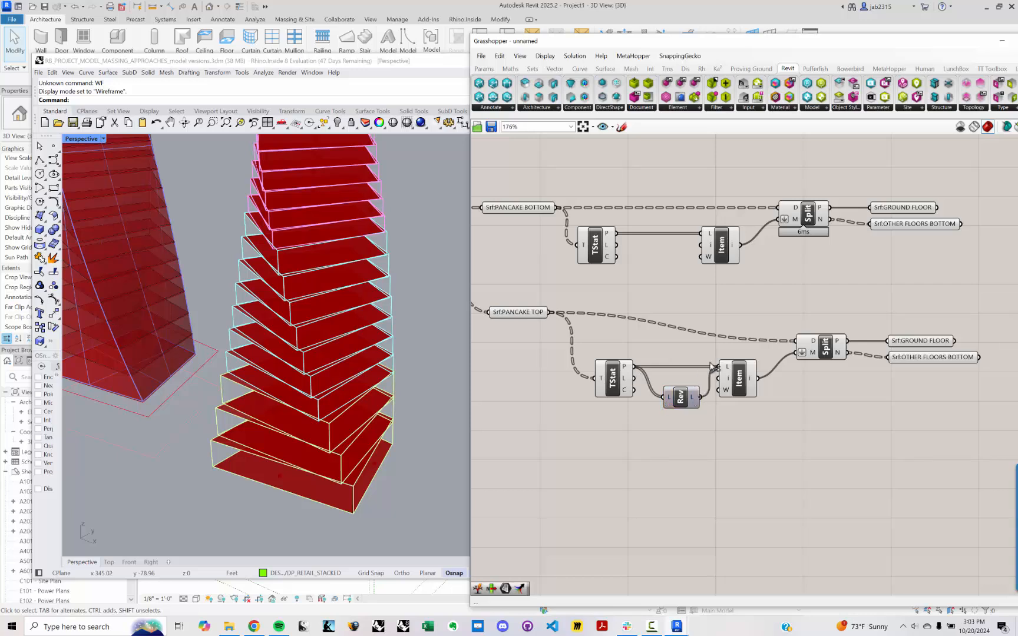
# Straighten the copied Srf:OTHER FLOORS BOTTOM beside its N output, and inspect its preview at the top of the tower.
pyautogui.click(919, 339)
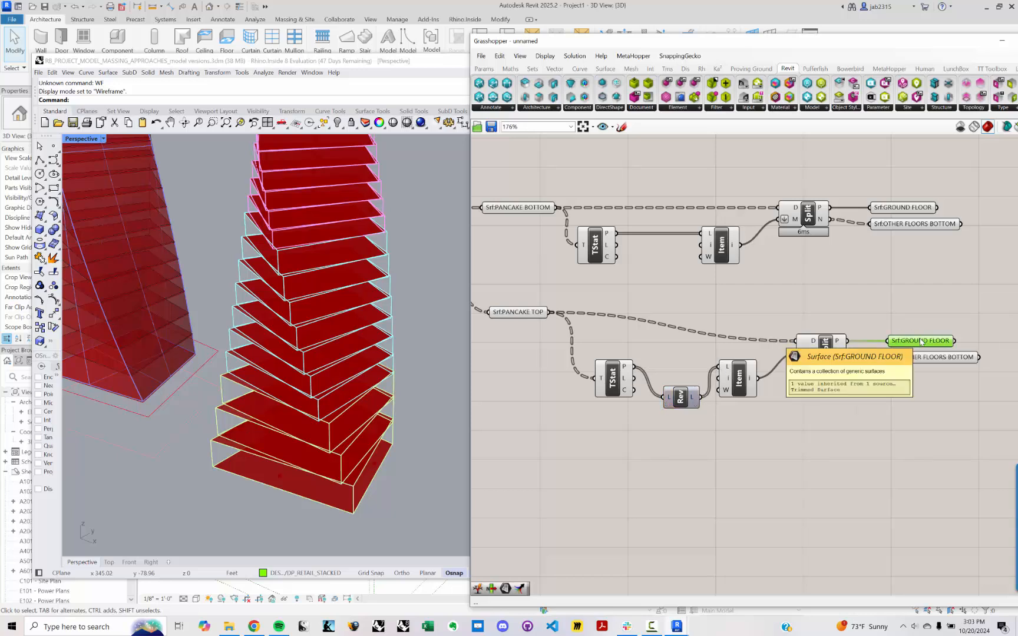
pyautogui.click(921, 364)
pyautogui.moveTo(922, 361); pyautogui.dragTo(921, 357)
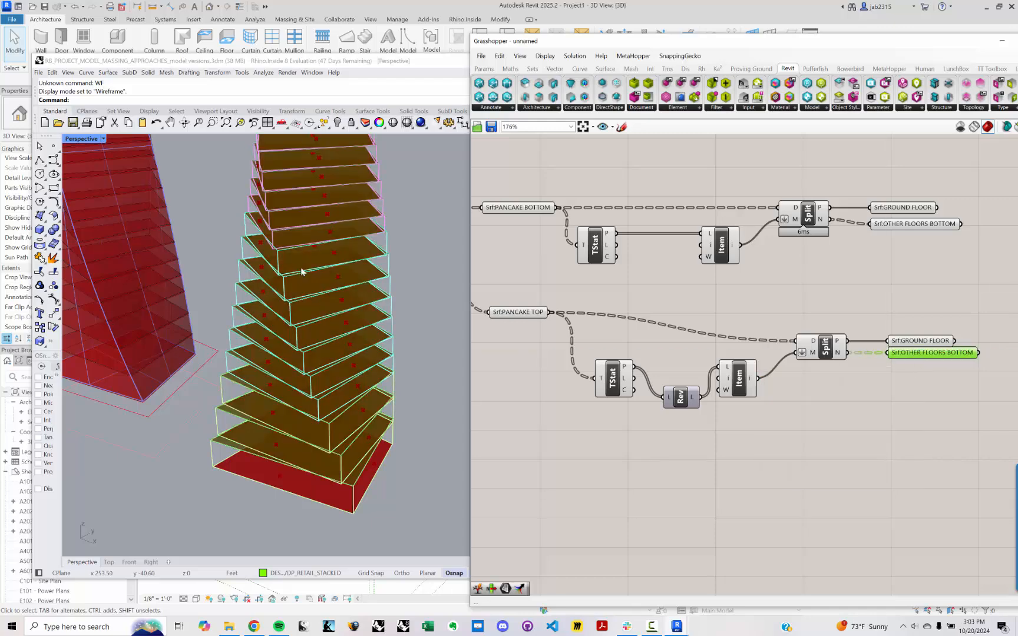
pyautogui.moveTo(301, 271); pyautogui.dragTo(323, 293, button='right')
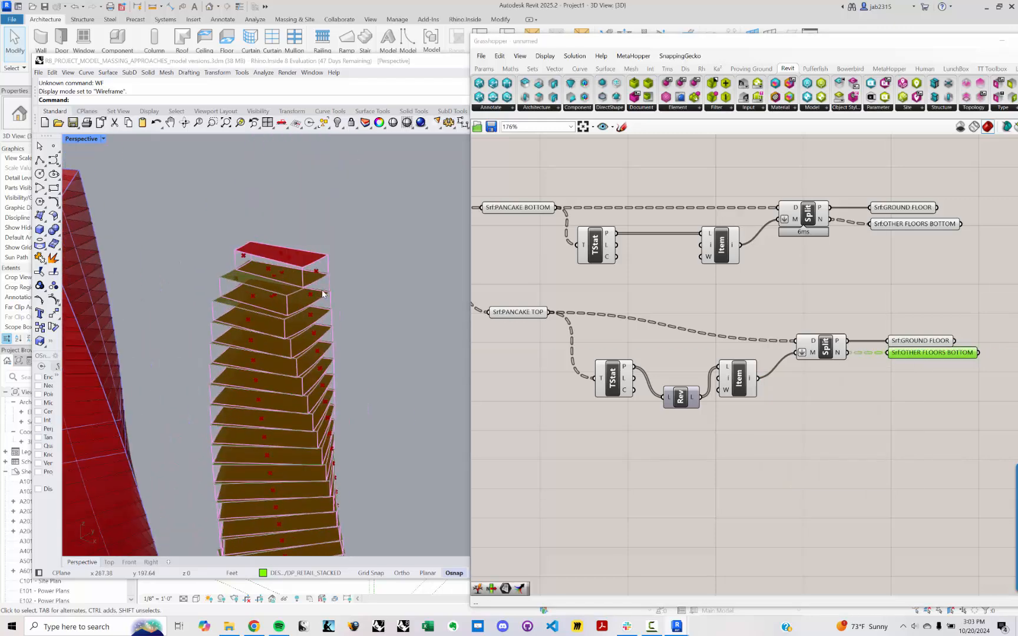
# Check both lower Split Tree outputs on the tower, and rename the lower Srf:OTHER FLOORS BOTTOM parameter to Srf:OTHER FLOORS TOP.
pyautogui.click(934, 339)
pyautogui.press('Escape')
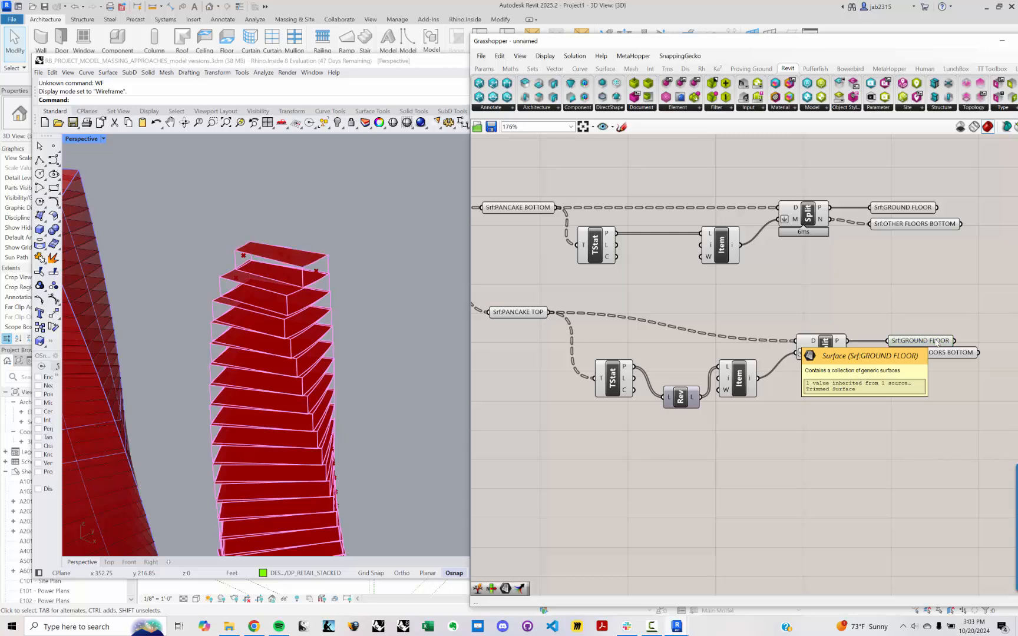
pyautogui.click(935, 356)
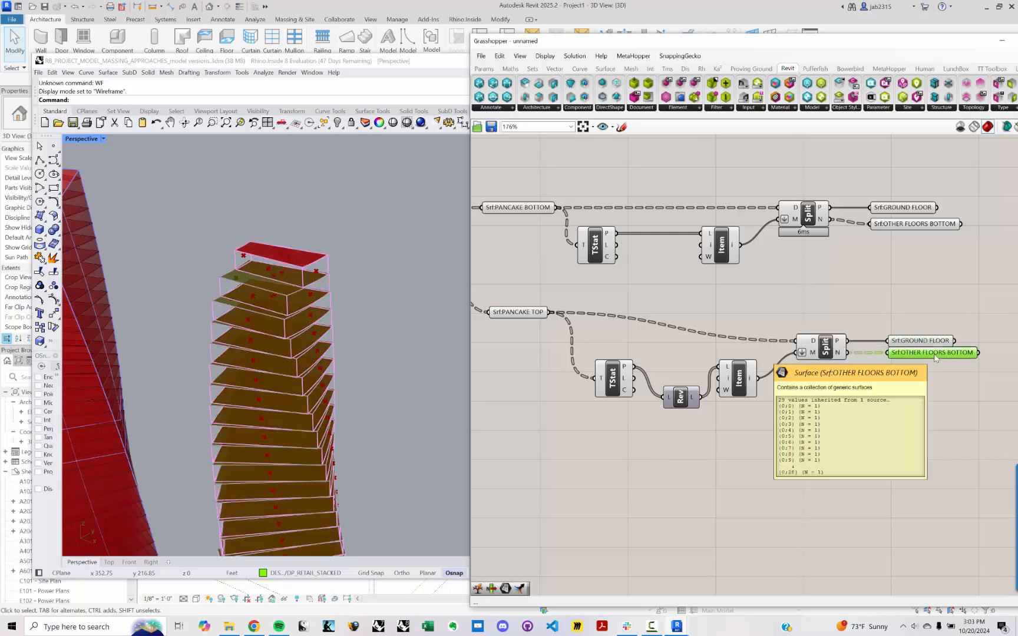
pyautogui.scroll(6, 240, 280)
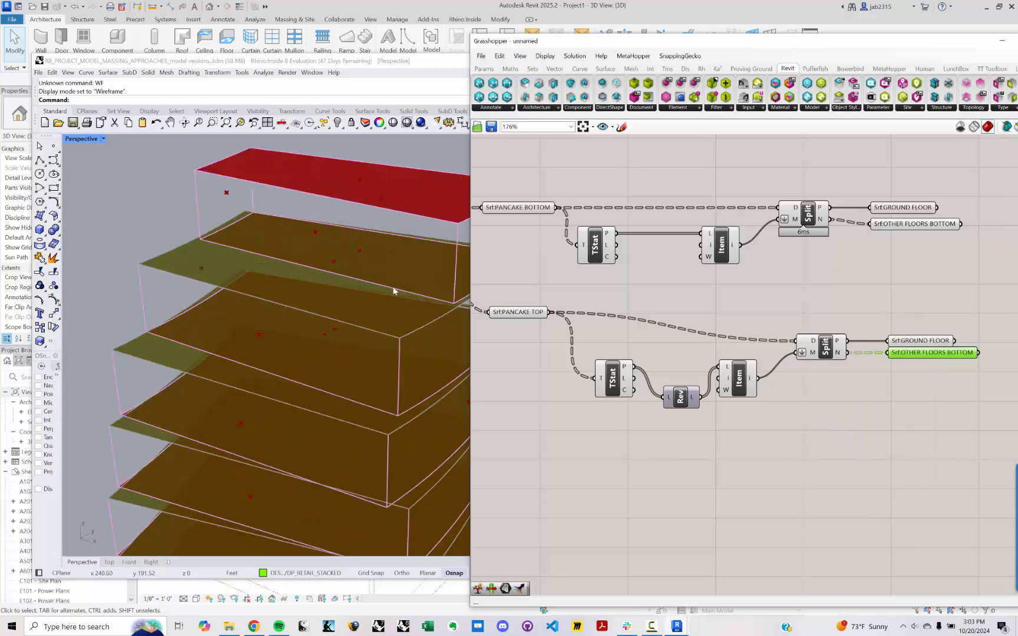
pyautogui.rightClick(947, 358)
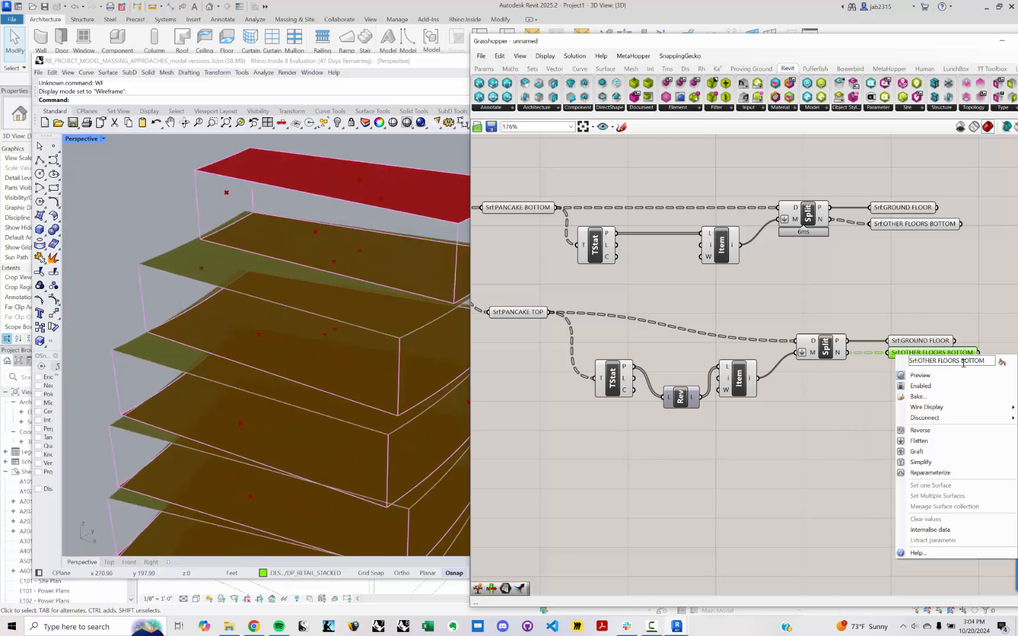
pyautogui.moveTo(964, 364); pyautogui.dragTo(987, 362)
pyautogui.press('BackSpace')
pyautogui.write('OP')
pyautogui.click(917, 302)
# Rename the lower Srf:GROUND FLOOR parameter to Srf:ROOF and move it slightly up from Srf:OTHER FLOORS TOP.
pyautogui.click(934, 344)
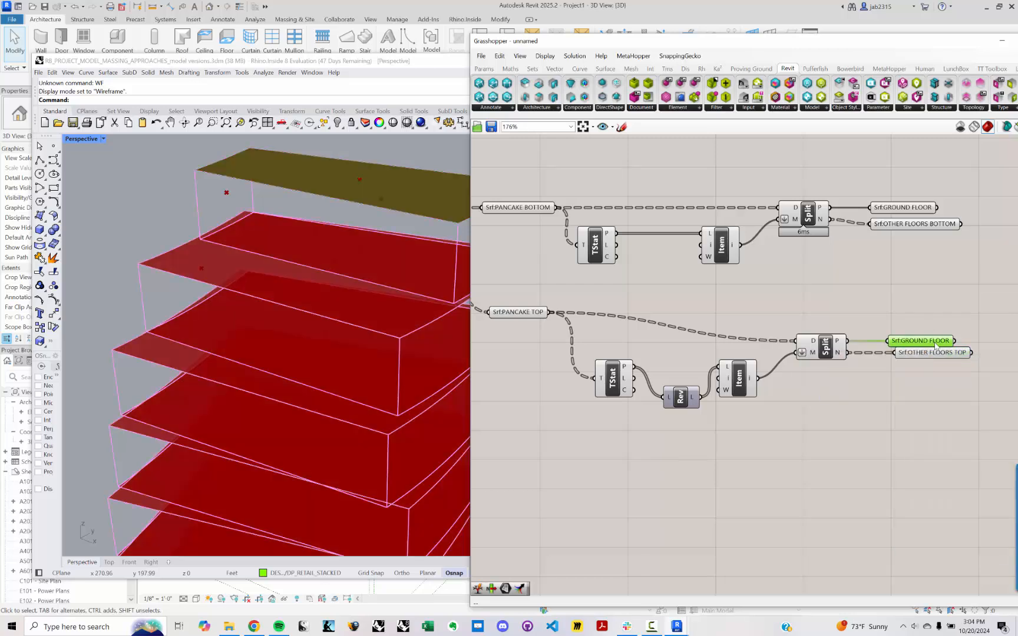
pyautogui.moveTo(939, 347); pyautogui.dragTo(872, 342, button='right')
pyautogui.rightClick(872, 342)
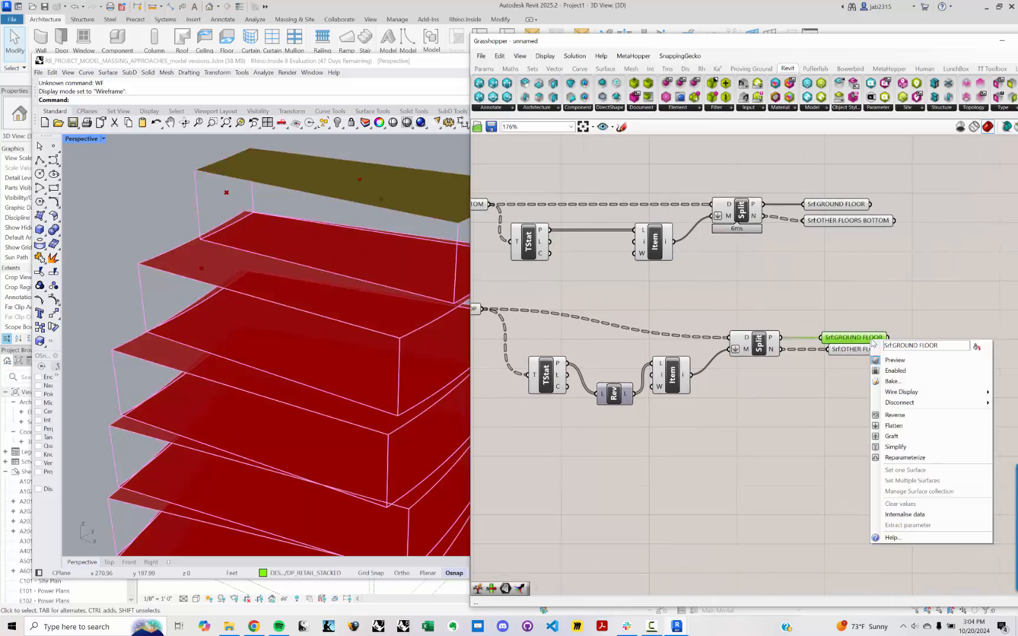
pyautogui.moveTo(938, 346); pyautogui.dragTo(897, 348)
pyautogui.write('ROOF')
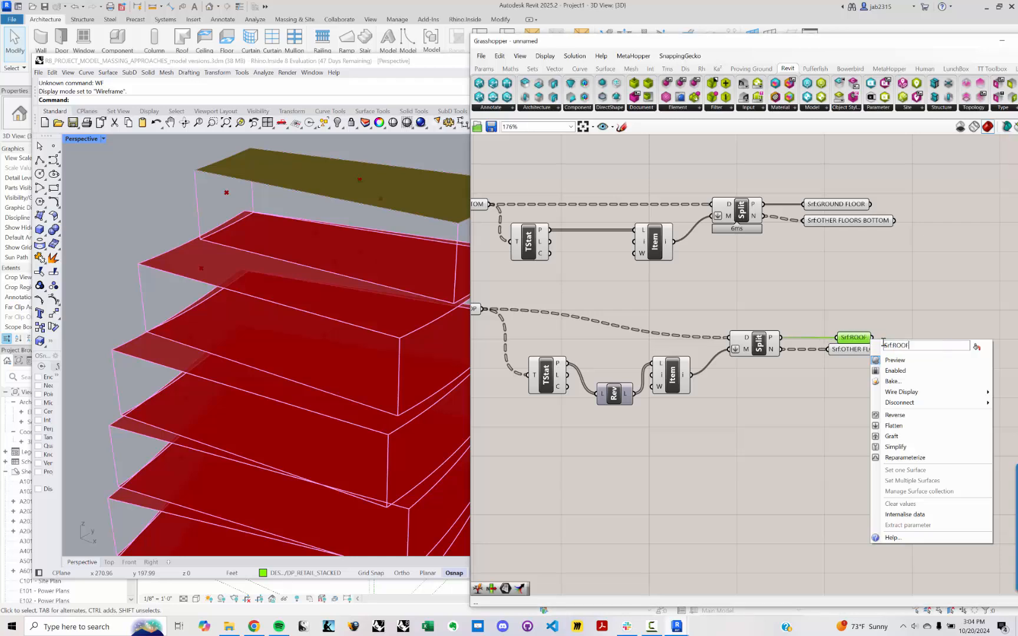
pyautogui.press('Return')
pyautogui.click(846, 319)
pyautogui.moveTo(844, 333); pyautogui.dragTo(842, 326)
pyautogui.click(870, 280)
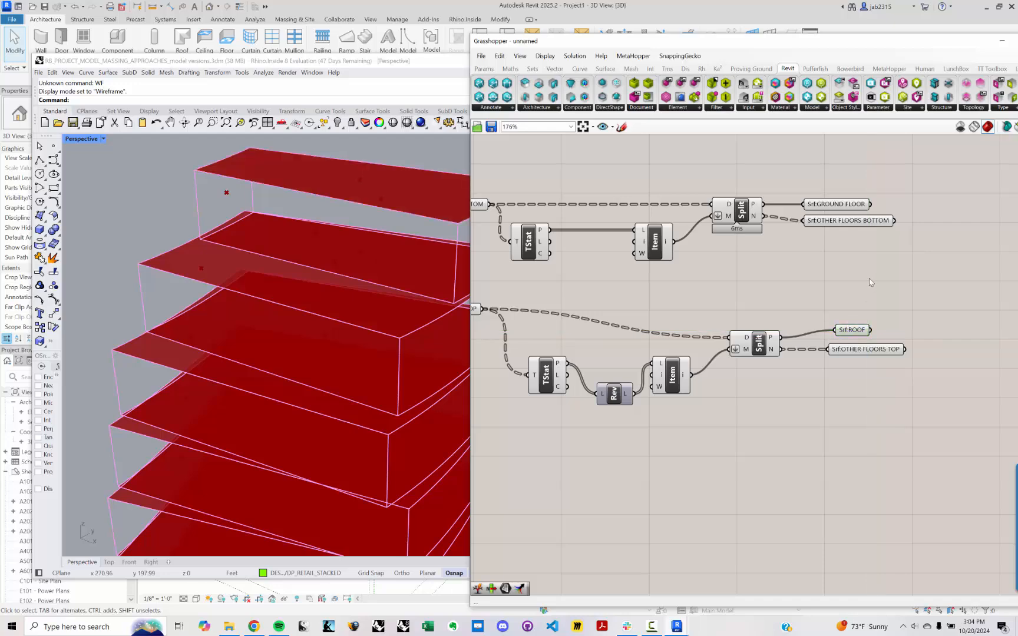
# Straighten the Srf:OTHER FLOORS BOTTOM parameter beside the upper Split Tree's N output.
pyautogui.moveTo(872, 272); pyautogui.dragTo(797, 268, button='right')
pyautogui.click(790, 218)
pyautogui.moveTo(791, 218); pyautogui.dragTo(791, 214)
# Compare the previews of Srf:OTHER FLOORS BOTTOM and Srf:OTHER FLOORS TOP along the tower's full height.
pyautogui.scroll(-8, 342, 292)
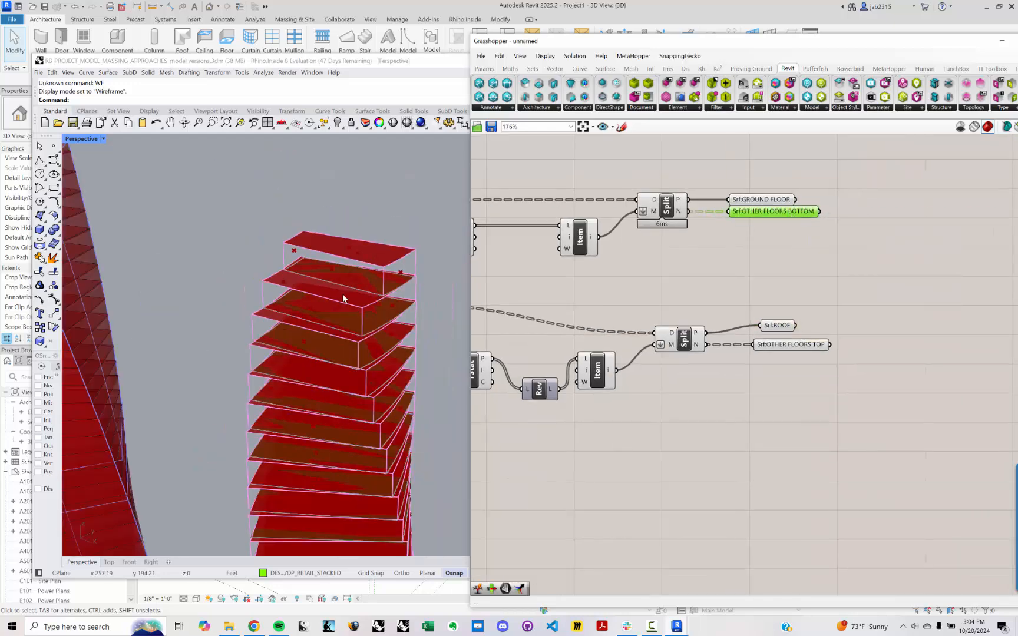
pyautogui.moveTo(342, 292); pyautogui.dragTo(404, 381, button='right')
pyautogui.keyDown('shift'); pyautogui.moveTo(347, 430); pyautogui.dragTo(346, 276, button='right'); pyautogui.keyUp('shift')
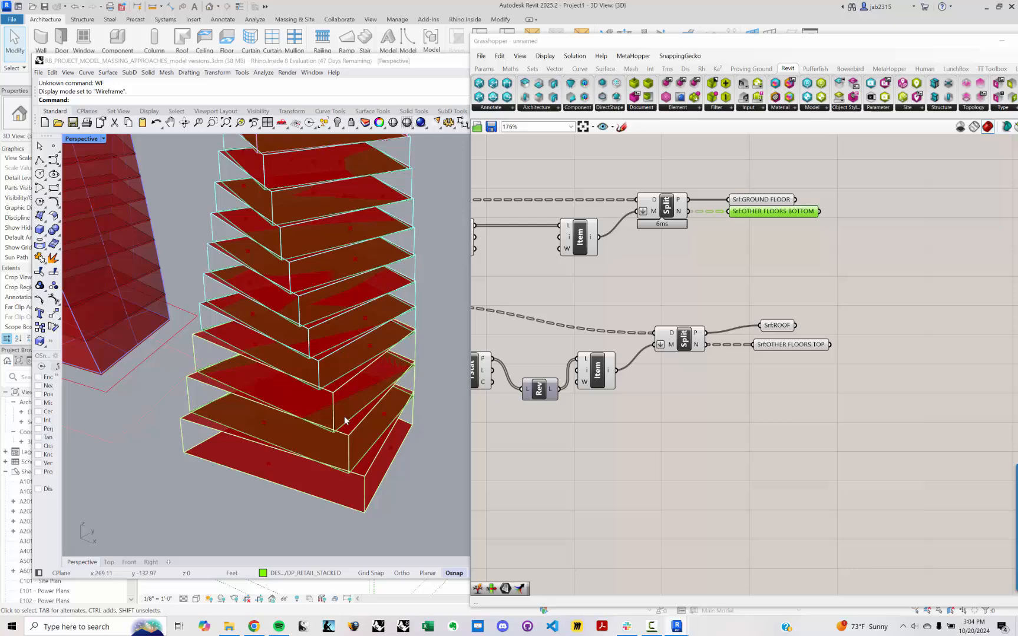
pyautogui.click(781, 348)
pyautogui.keyDown('shift'); pyautogui.moveTo(272, 251); pyautogui.dragTo(283, 388, button='right'); pyautogui.keyUp('shift')
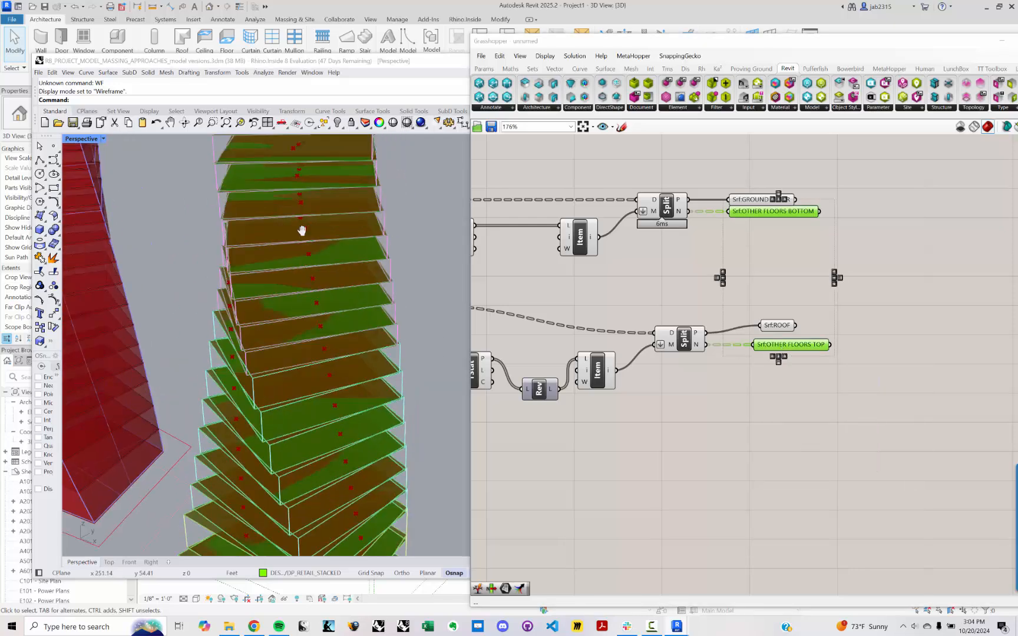
pyautogui.keyDown('shift'); pyautogui.moveTo(302, 231); pyautogui.dragTo(285, 400, button='right'); pyautogui.keyUp('shift')
pyautogui.moveTo(811, 323); pyautogui.dragTo(675, 342, button='right')
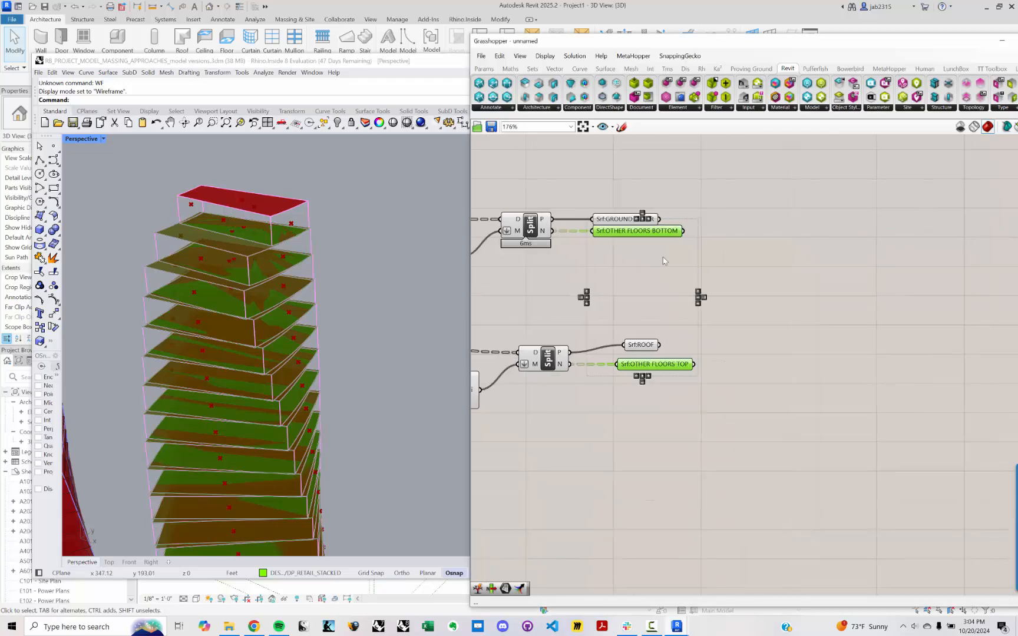
pyautogui.click(668, 238)
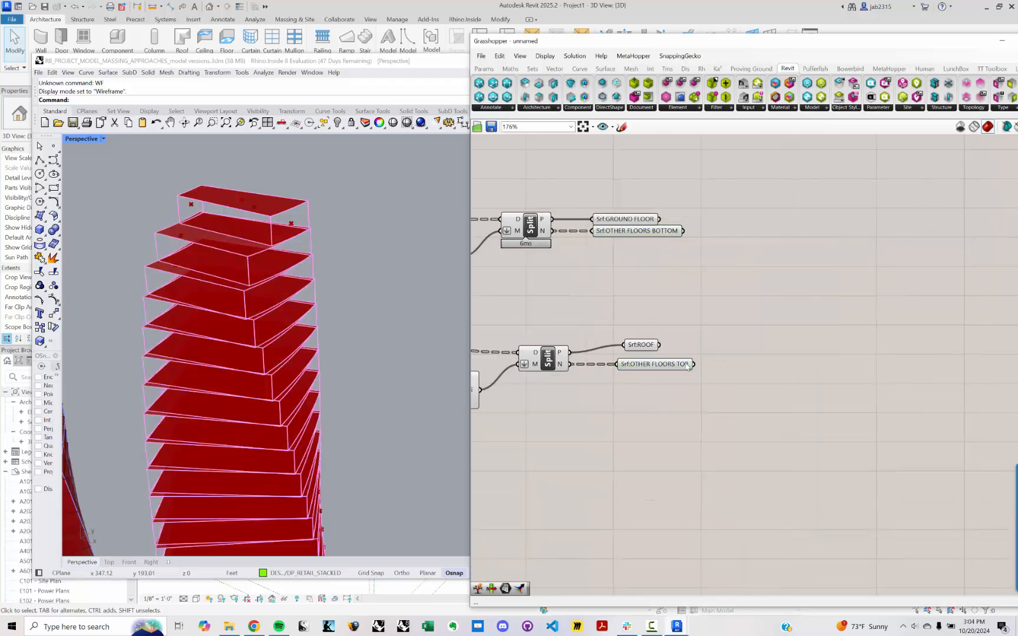
pyautogui.moveTo(687, 367)
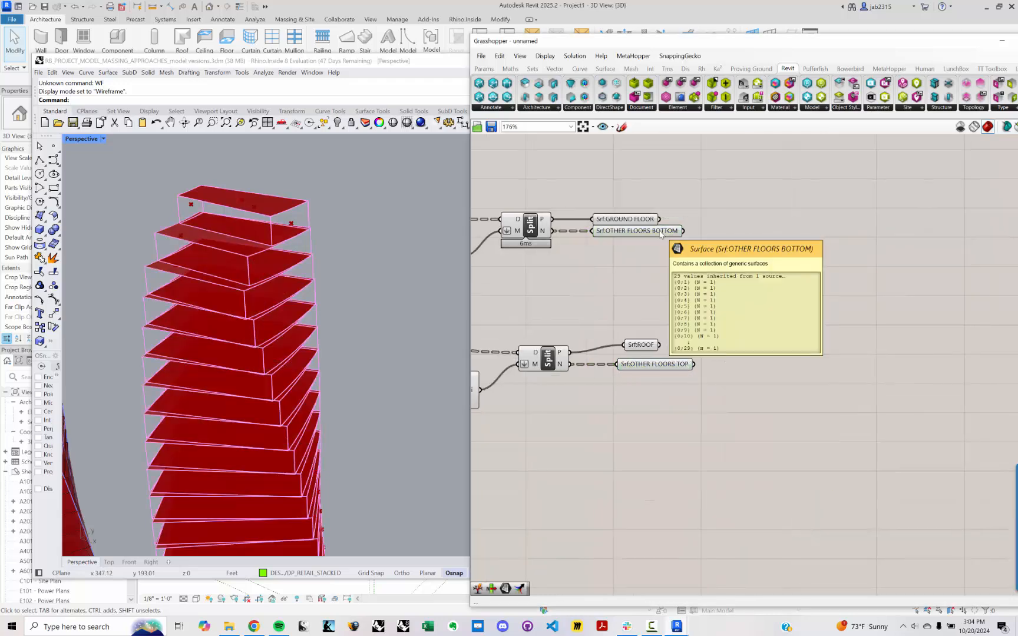
pyautogui.doubleClick(795, 282)
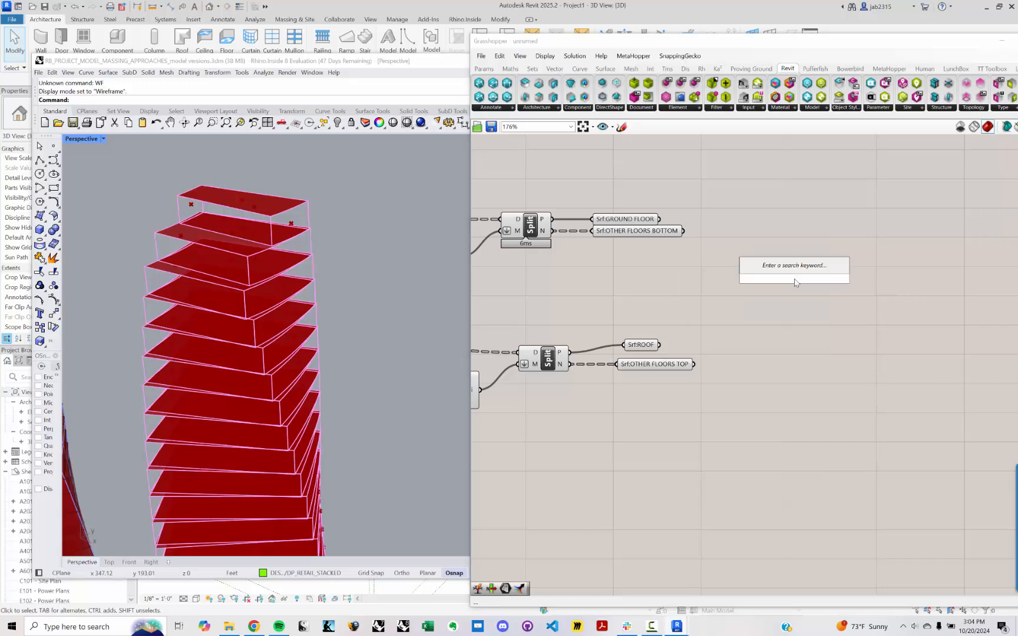
pyautogui.write('RENU')
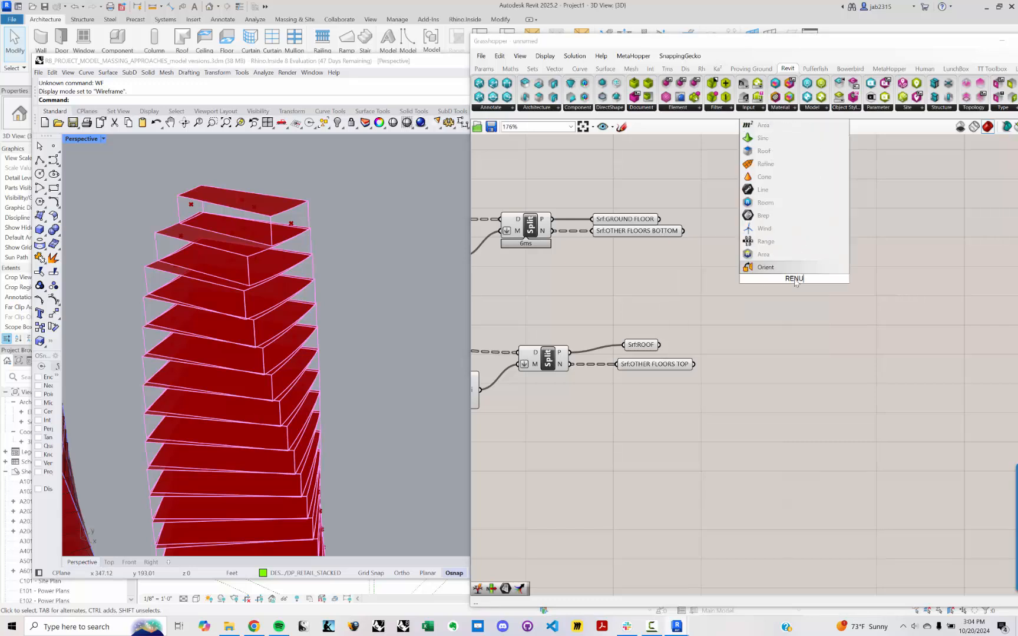
pyautogui.press('BackSpace')
pyautogui.write('U')
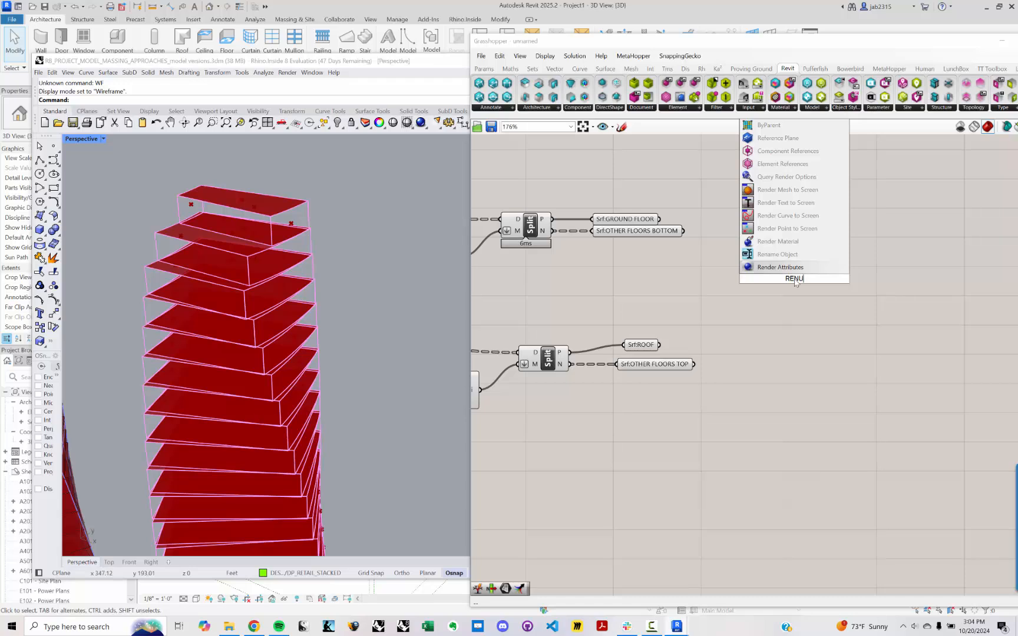
pyautogui.write('MBER')
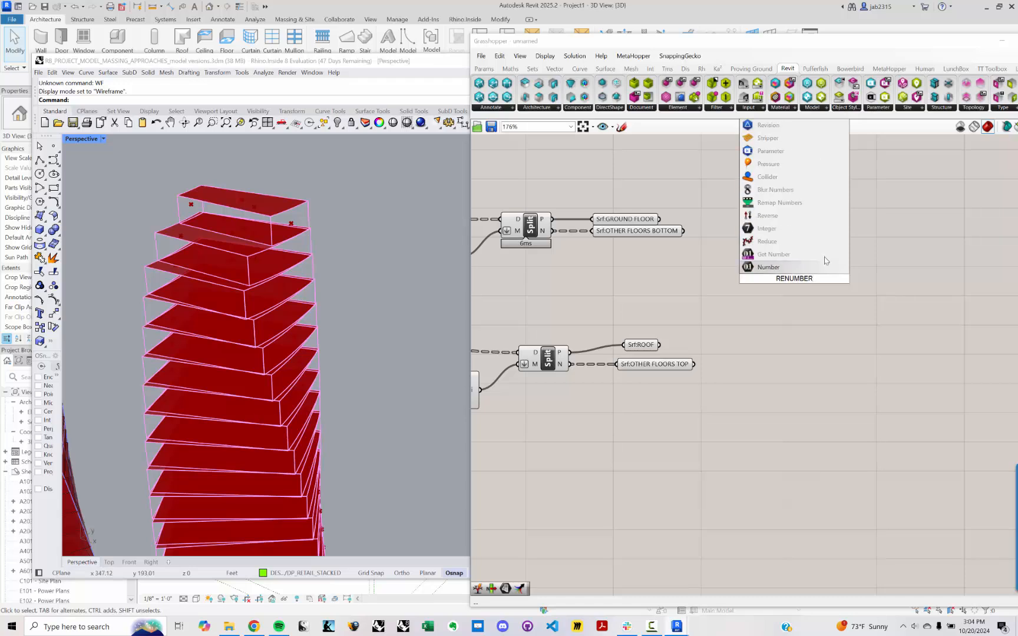
pyautogui.click(867, 233)
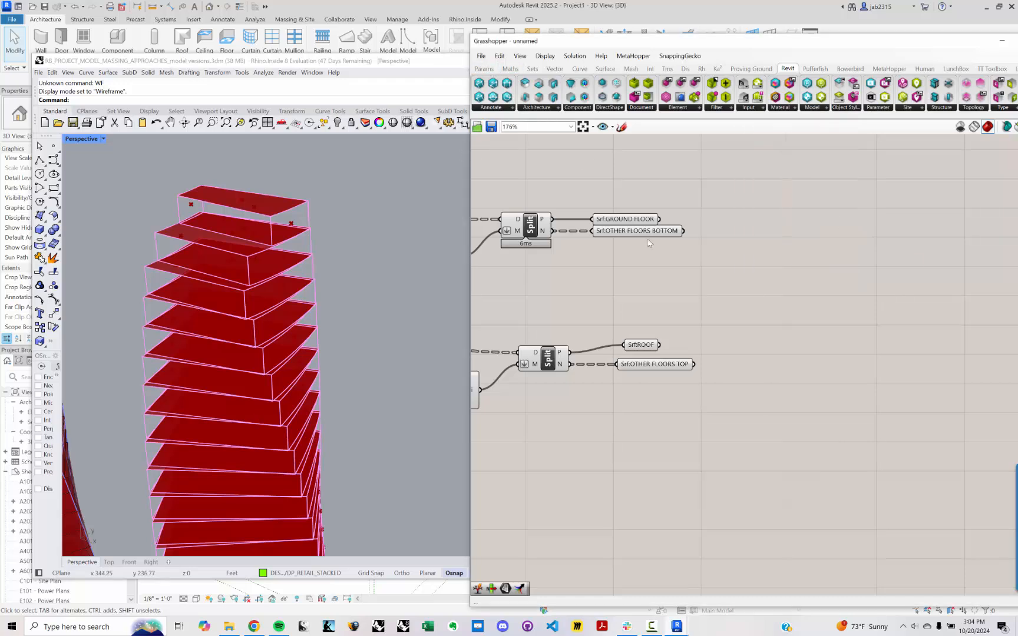
# Compare the data tree paths of Srf:OTHER FLOORS BOTTOM and Srf:OTHER FLOORS TOP, and examine the lower Split Tree component's inputs and outputs.
pyautogui.moveTo(650, 235)
pyautogui.moveTo(669, 367)
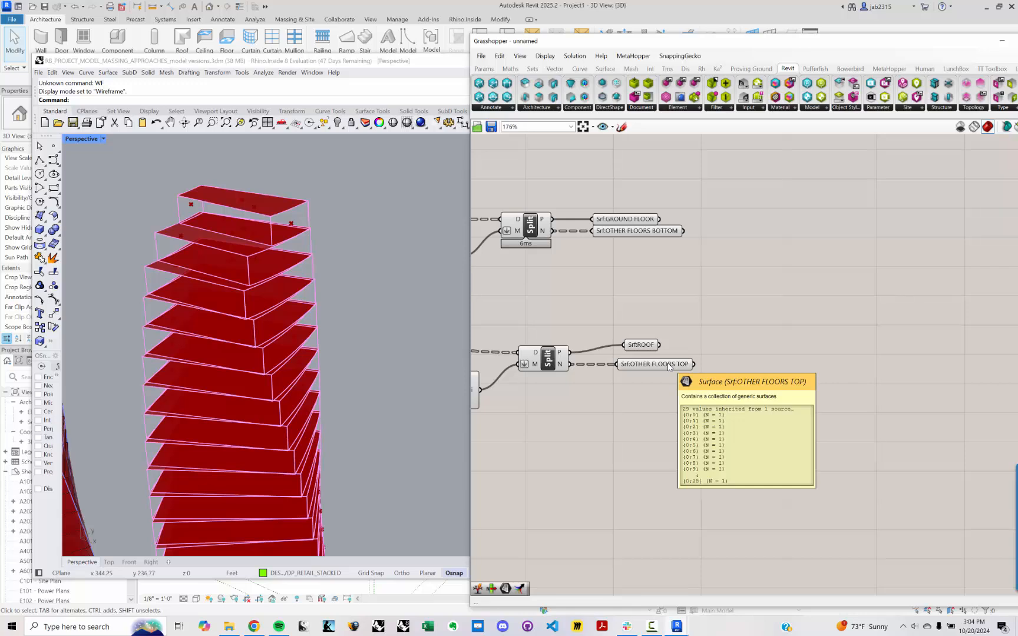
pyautogui.scroll(3, 589, 359)
pyautogui.rightClick(617, 356)
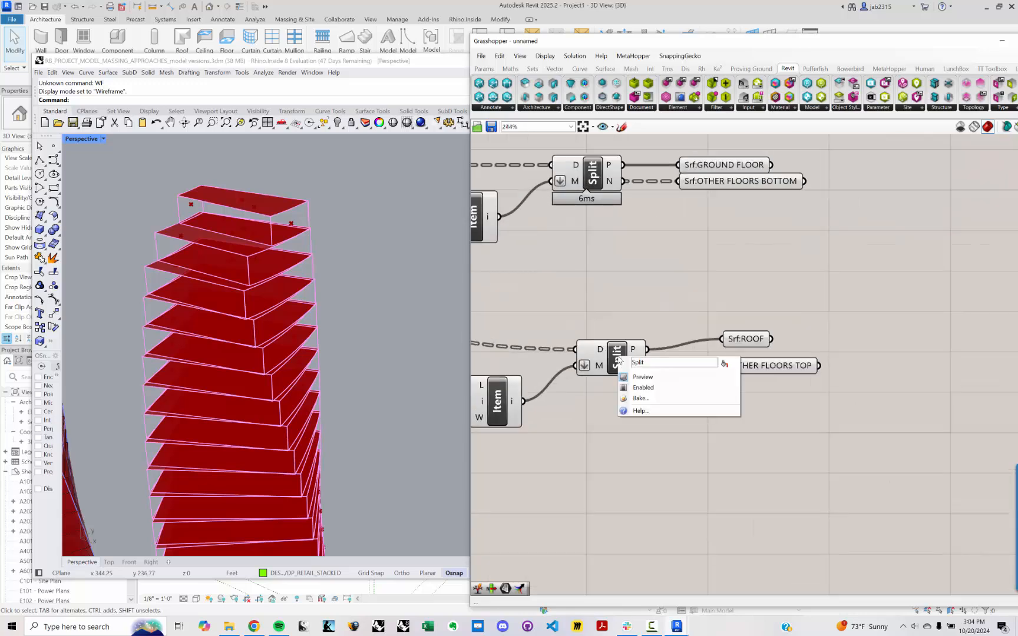
pyautogui.click(600, 394)
pyautogui.scroll(2, 595, 341)
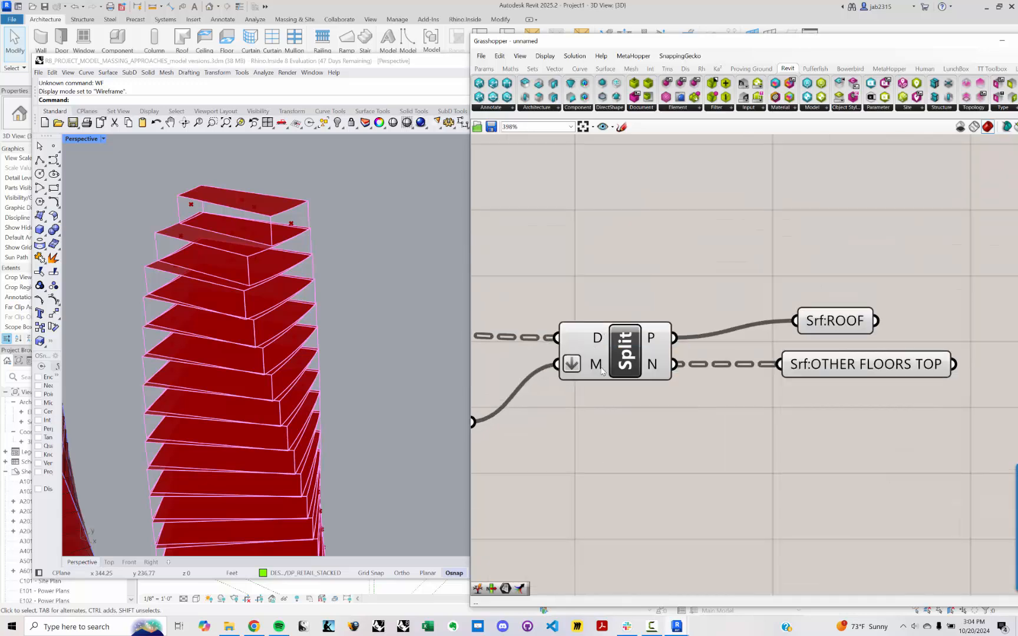
pyautogui.scroll(4, 659, 346)
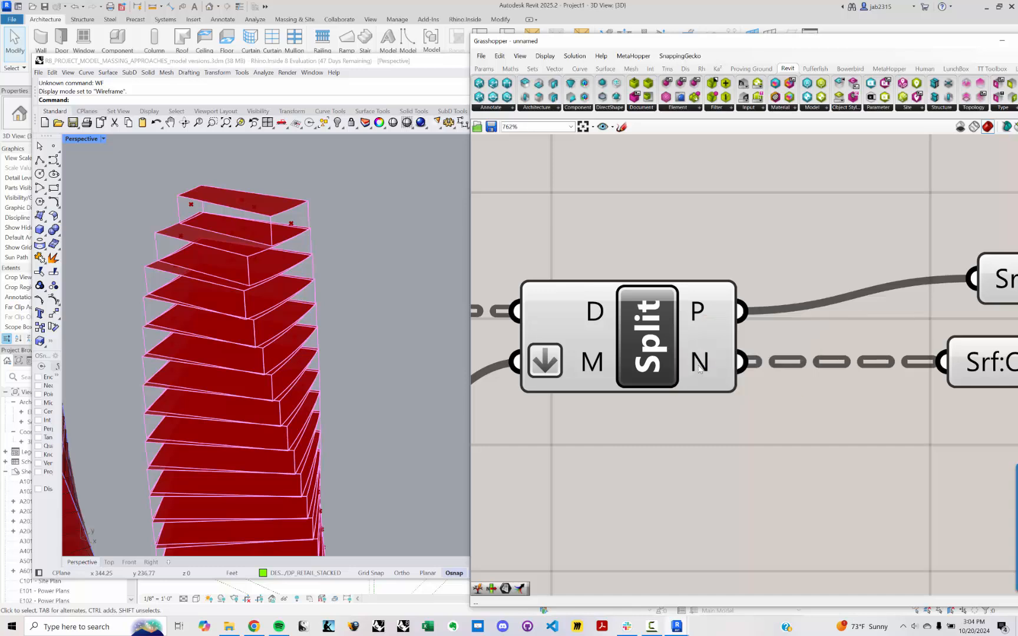
pyautogui.scroll(-7, 697, 359)
pyautogui.moveTo(782, 303); pyautogui.dragTo(689, 377, button='right')
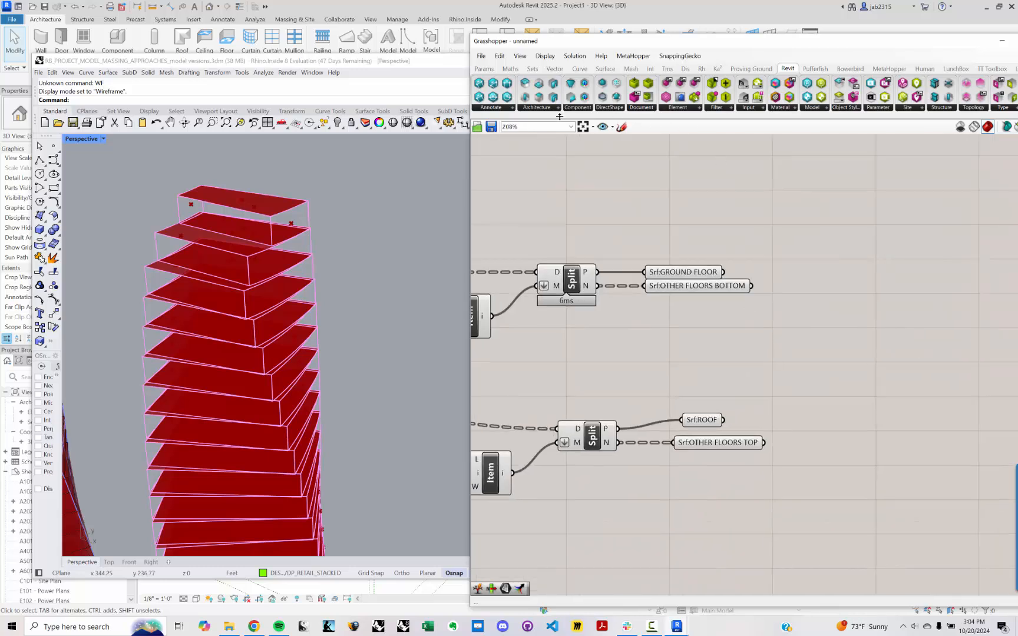
# Browse the available parameter components.
pyautogui.click(485, 69)
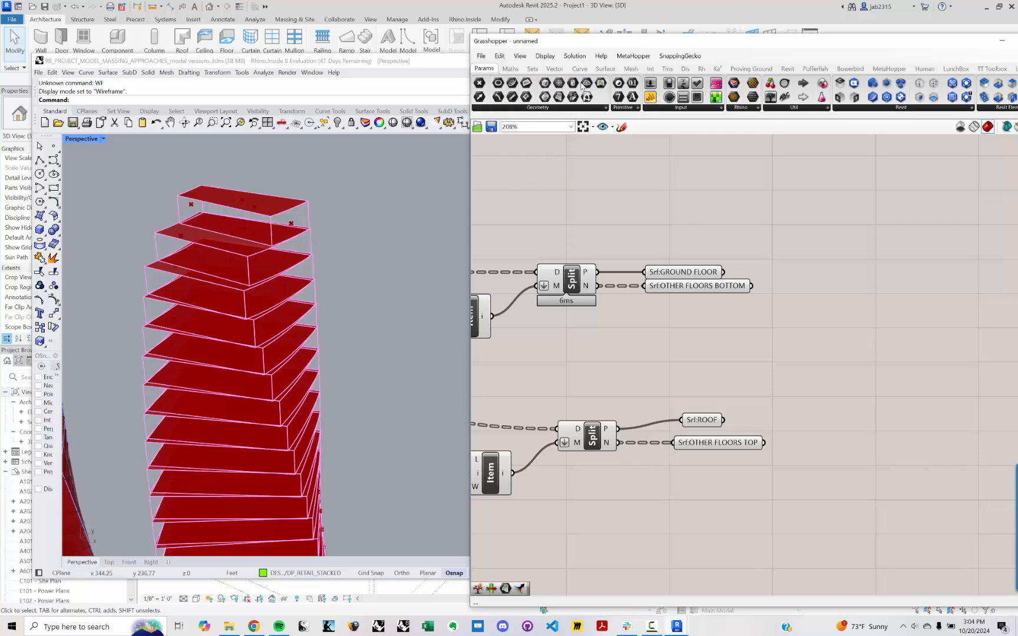
pyautogui.click(520, 70)
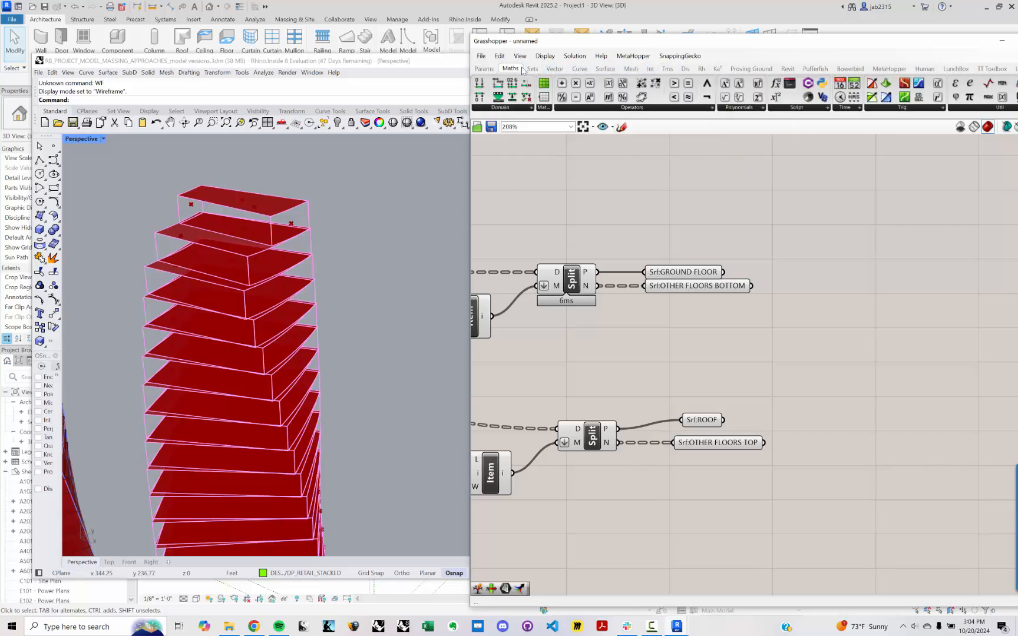
pyautogui.click(532, 69)
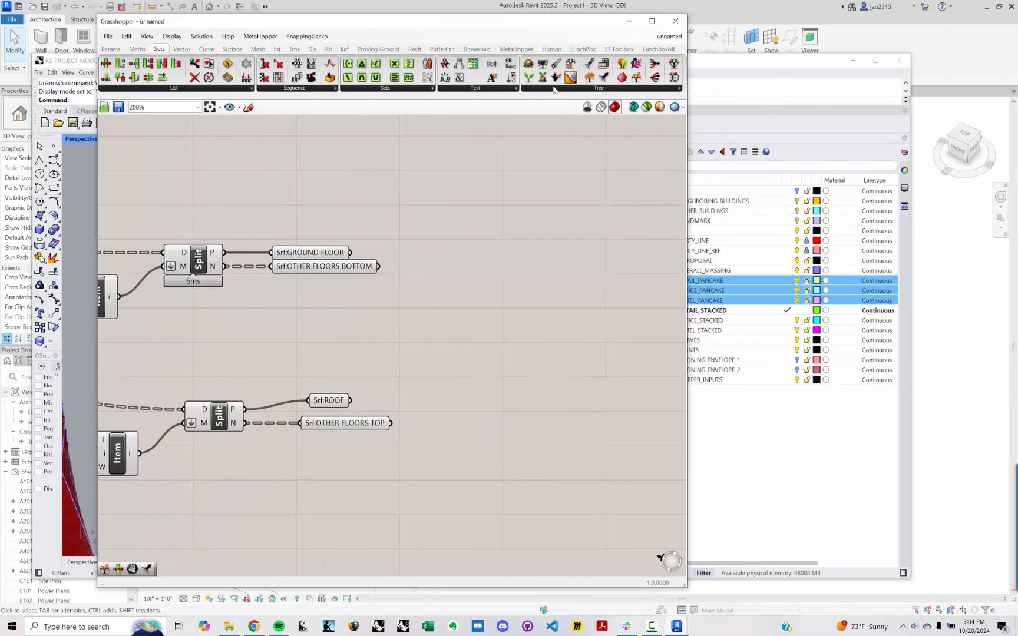
pyautogui.click(557, 87)
pyautogui.click(661, 631)
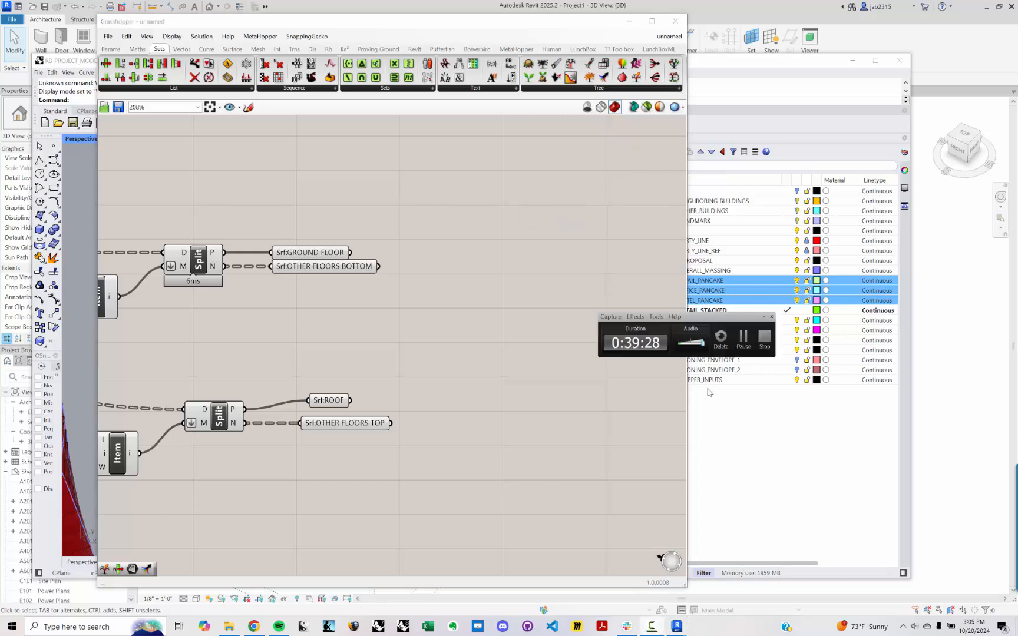
pyautogui.click(746, 342)
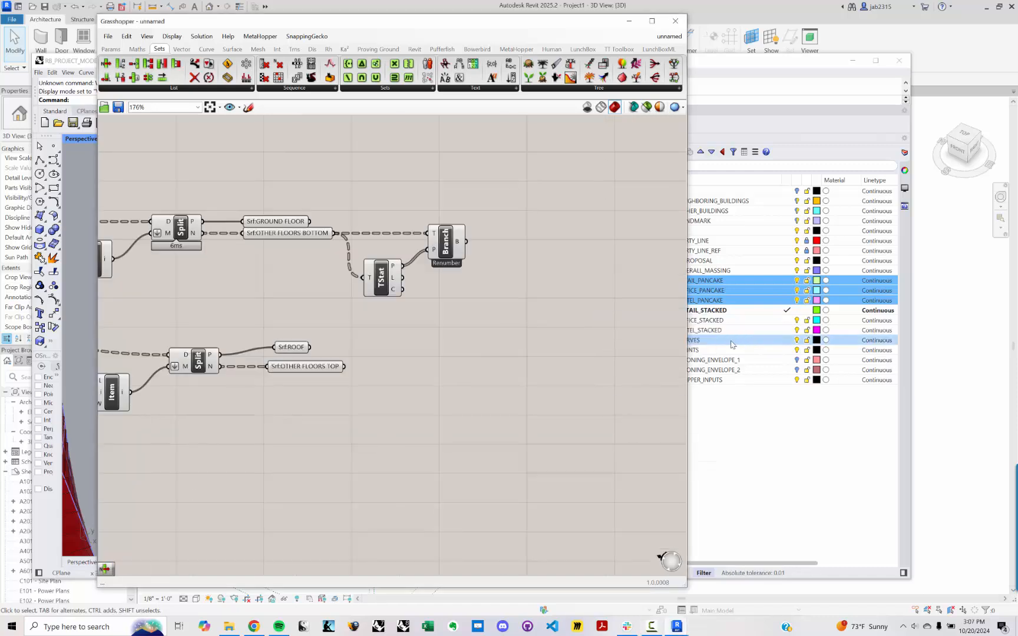
# Delete the Tree Statistics and Tree Branch components connected to the OTHER FLOORS BOTTOM surfaces.
pyautogui.moveTo(393, 345); pyautogui.dragTo(463, 348, button='right')
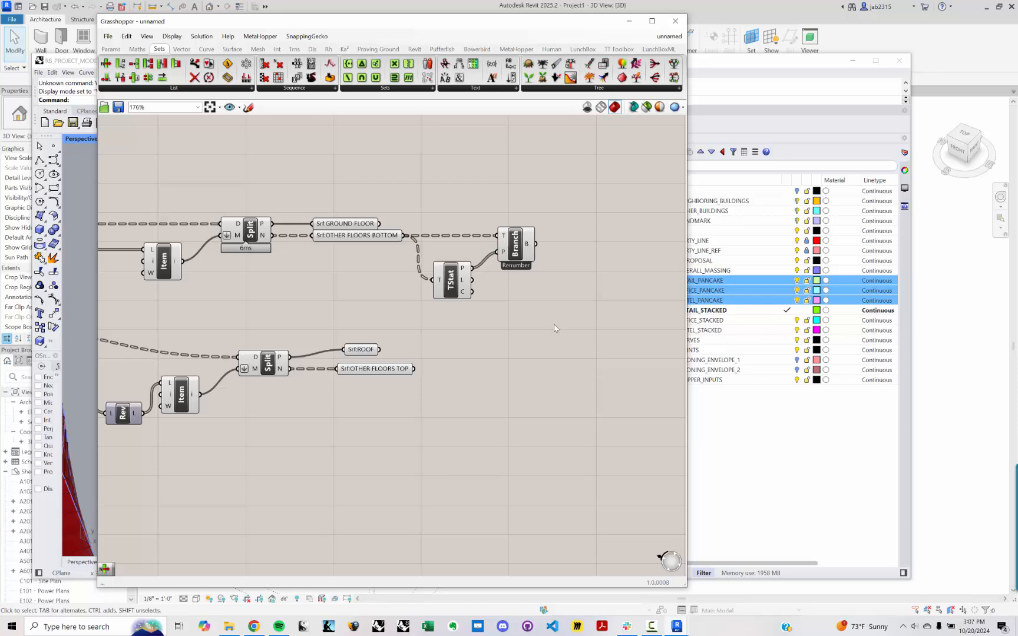
pyautogui.moveTo(554, 327); pyautogui.dragTo(450, 223)
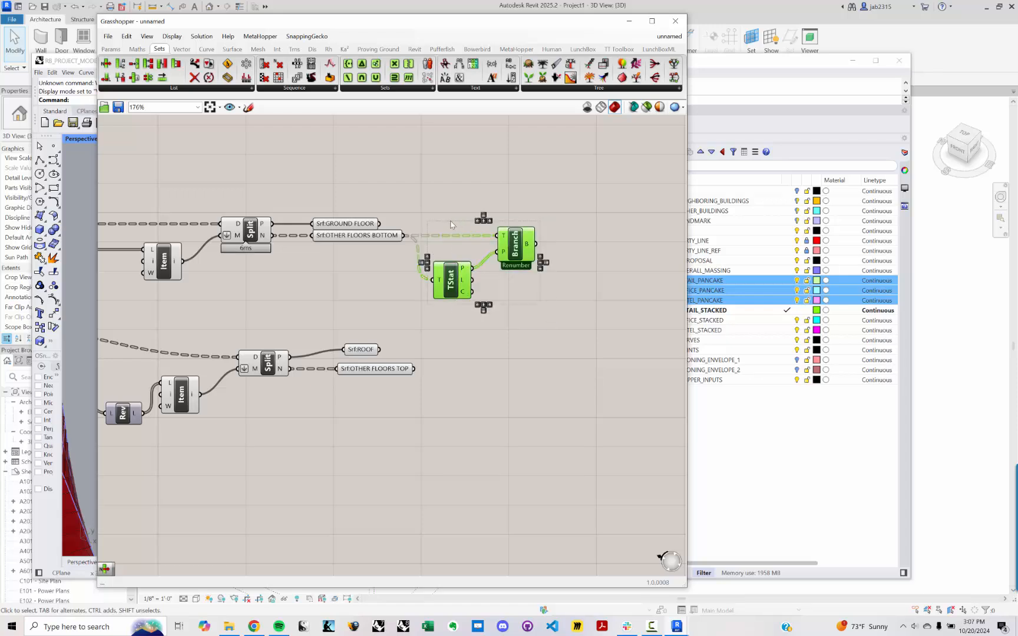
pyautogui.press('Delete')
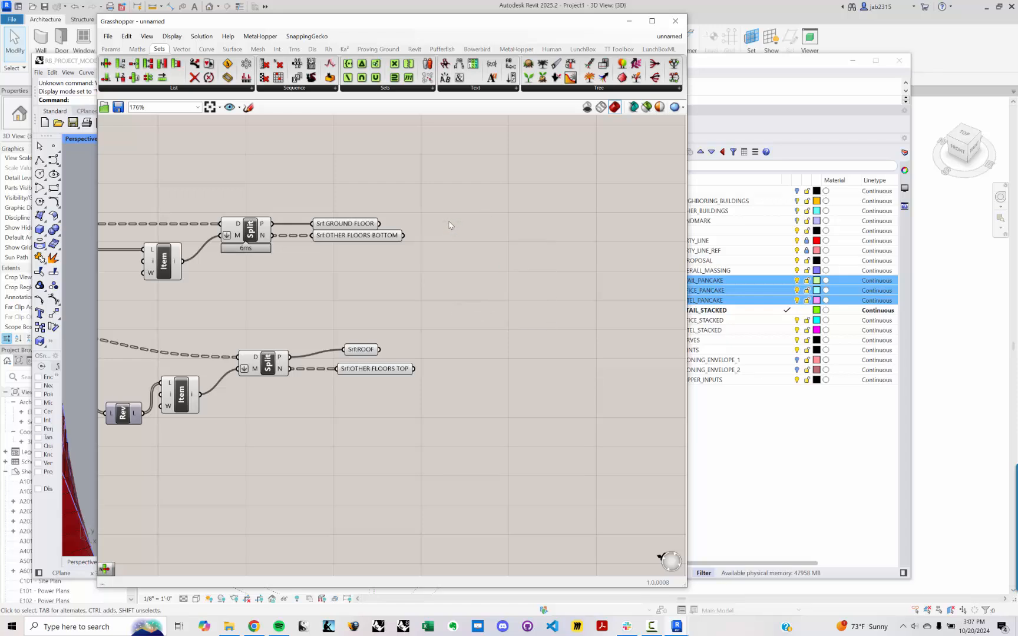
# Add a Tree Branch component beside OTHER FLOORS BOTTOM and connect those surfaces to its tree input.
pyautogui.doubleClick(449, 224)
pyautogui.write('B')
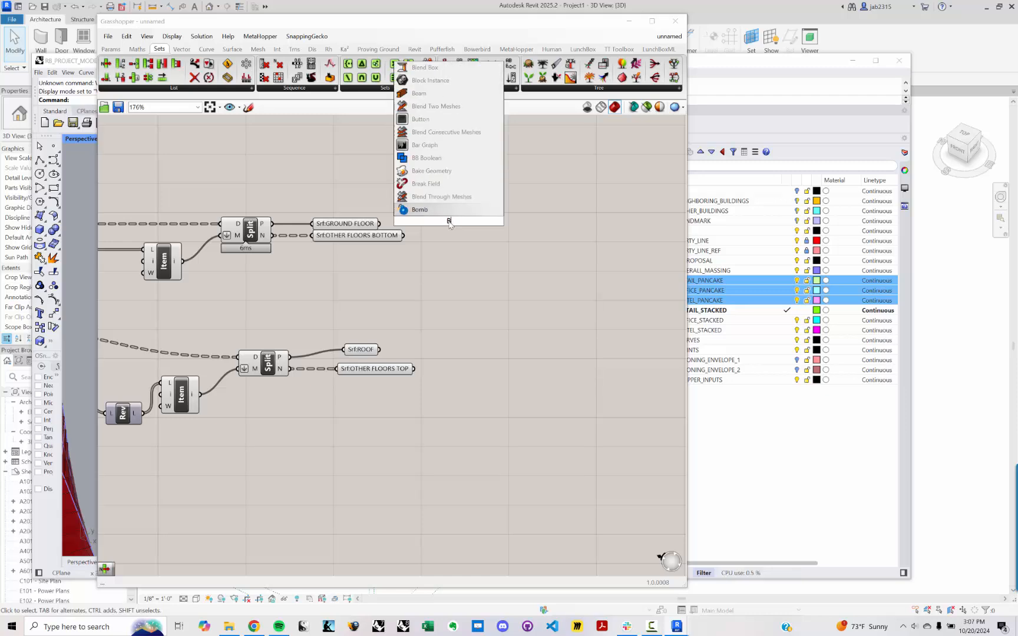
pyautogui.press('BackSpace')
pyautogui.write('TREE G')
pyautogui.press('BackSpace')
pyautogui.write('BRANCH')
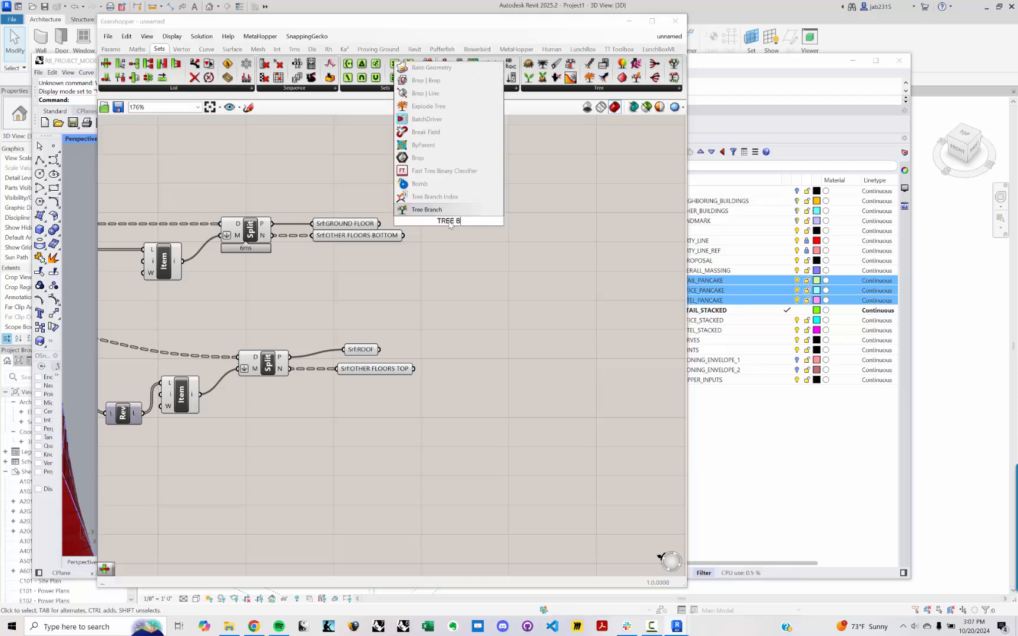
pyautogui.press('Return')
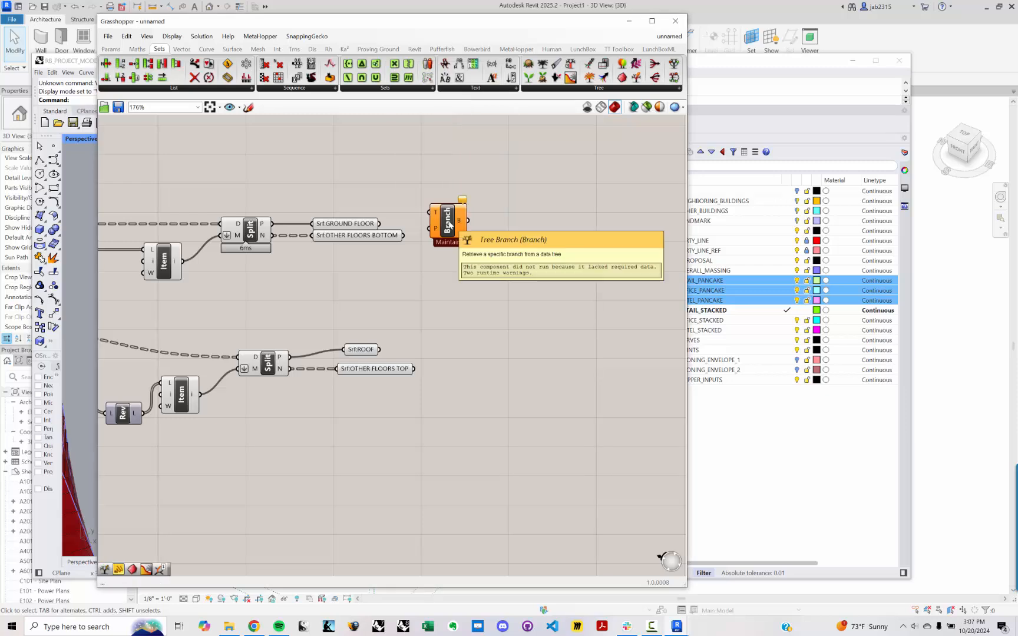
pyautogui.moveTo(405, 237); pyautogui.dragTo(429, 212)
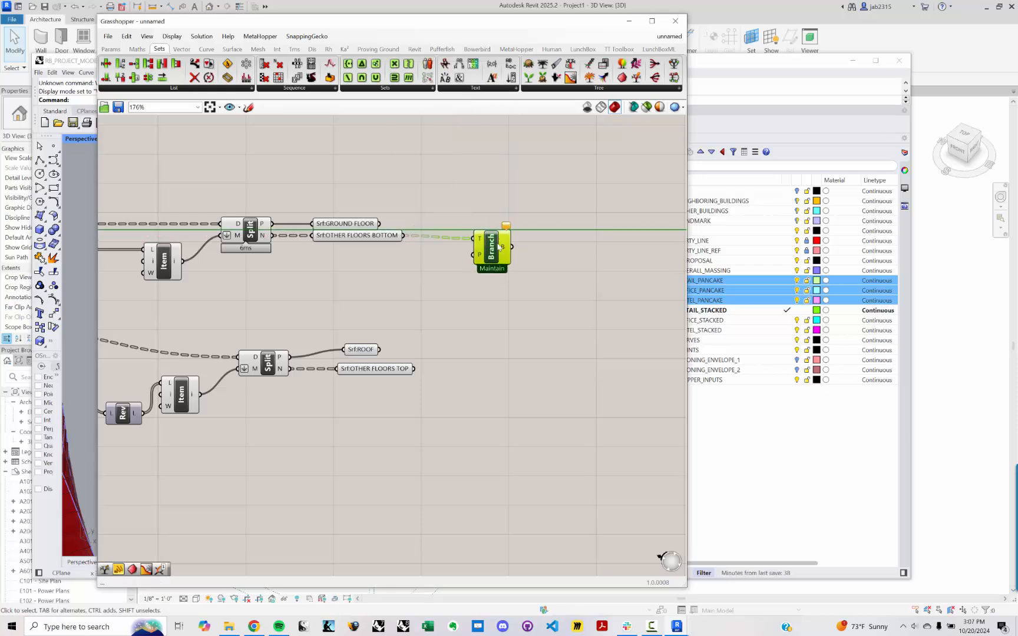
pyautogui.scroll(2, 510, 244)
pyautogui.click(478, 267)
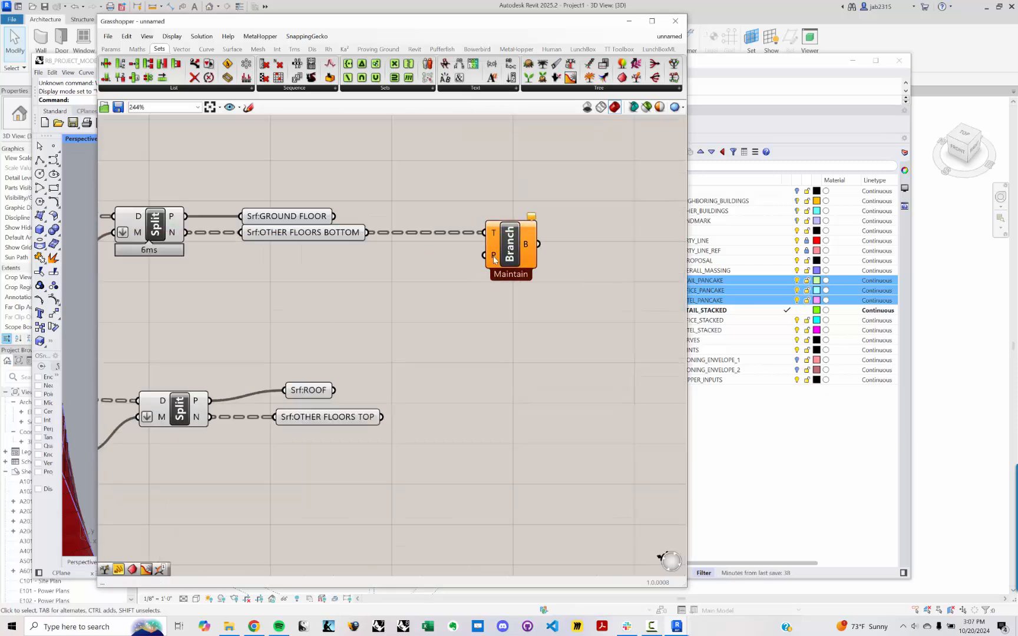
# Add a Tree Statistics component fed by OTHER FLOORS BOTTOM and connect its paths output to the Tree Branch path input.
pyautogui.doubleClick(412, 277)
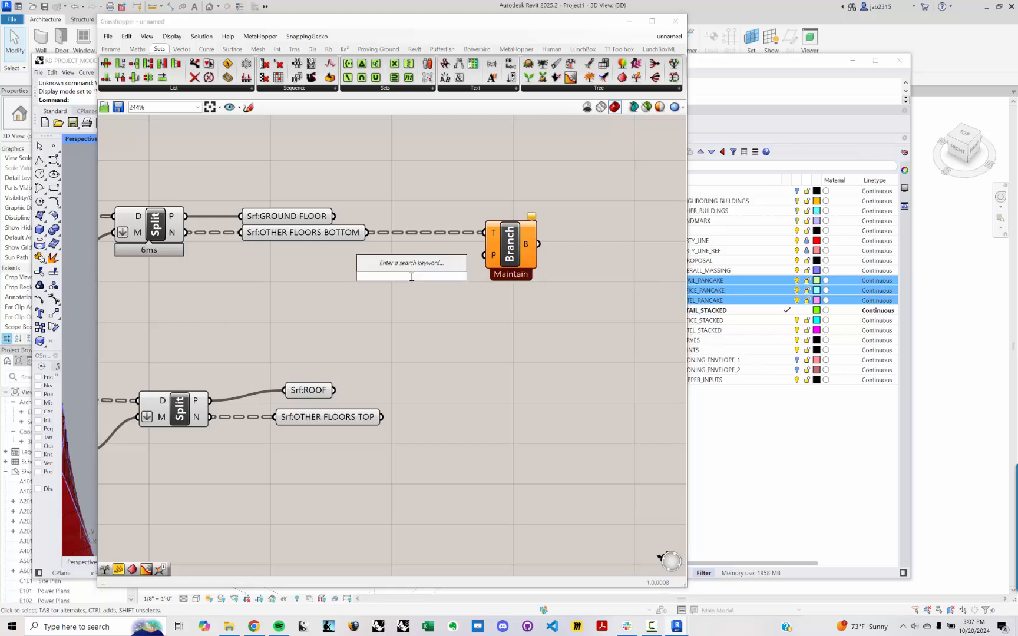
pyautogui.write('TREE')
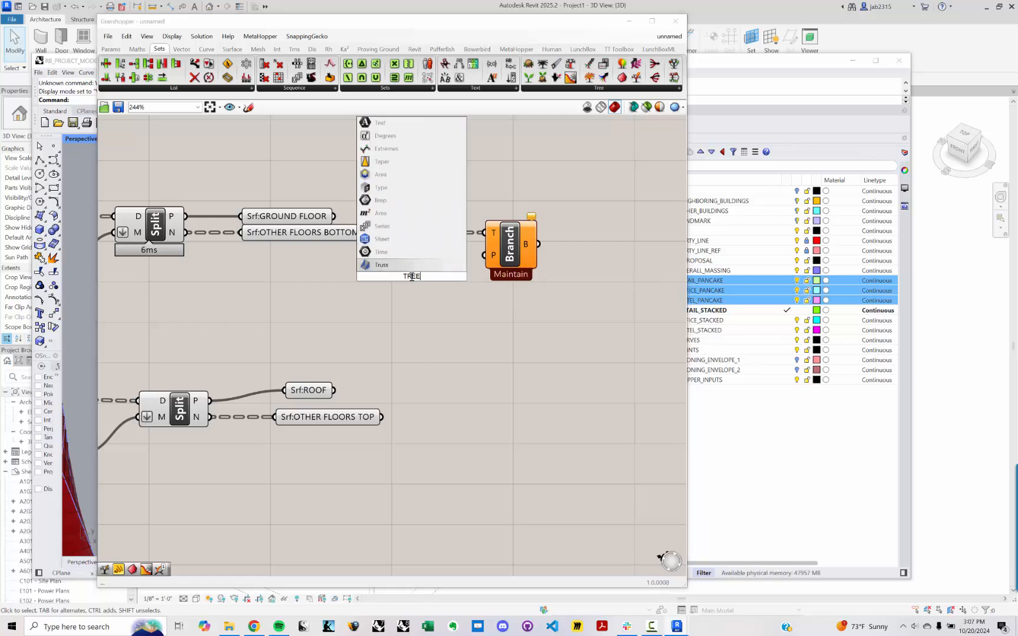
pyautogui.write(' ST')
pyautogui.press('Return')
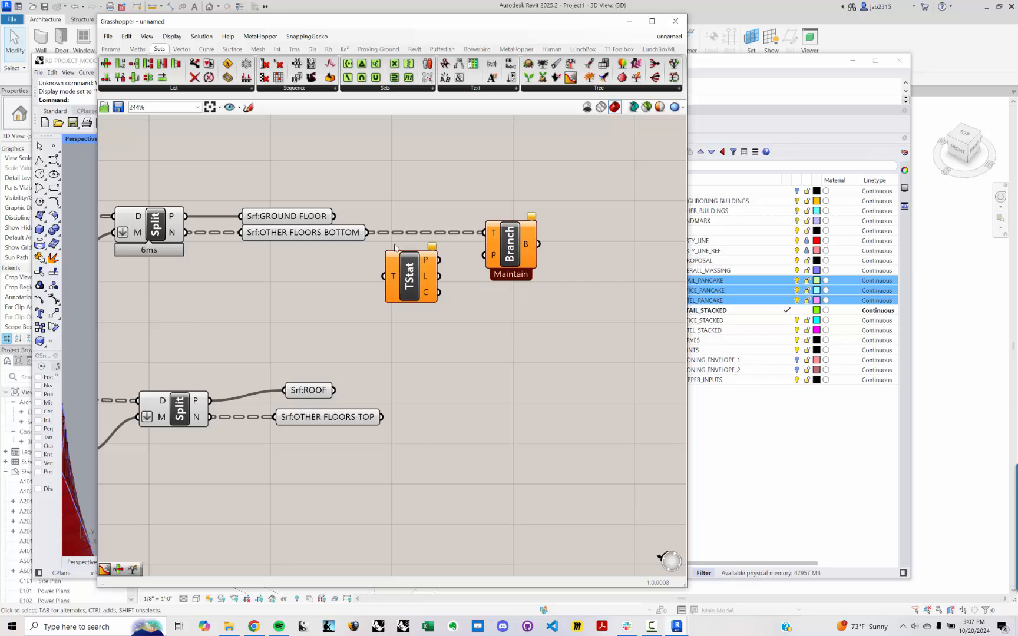
pyautogui.moveTo(367, 232); pyautogui.dragTo(485, 255)
pyautogui.moveTo(403, 281); pyautogui.dragTo(426, 275)
# Disable Maintain Paths on the Tree Branch component and check its renumbered output structure.
pyautogui.rightClick(509, 239)
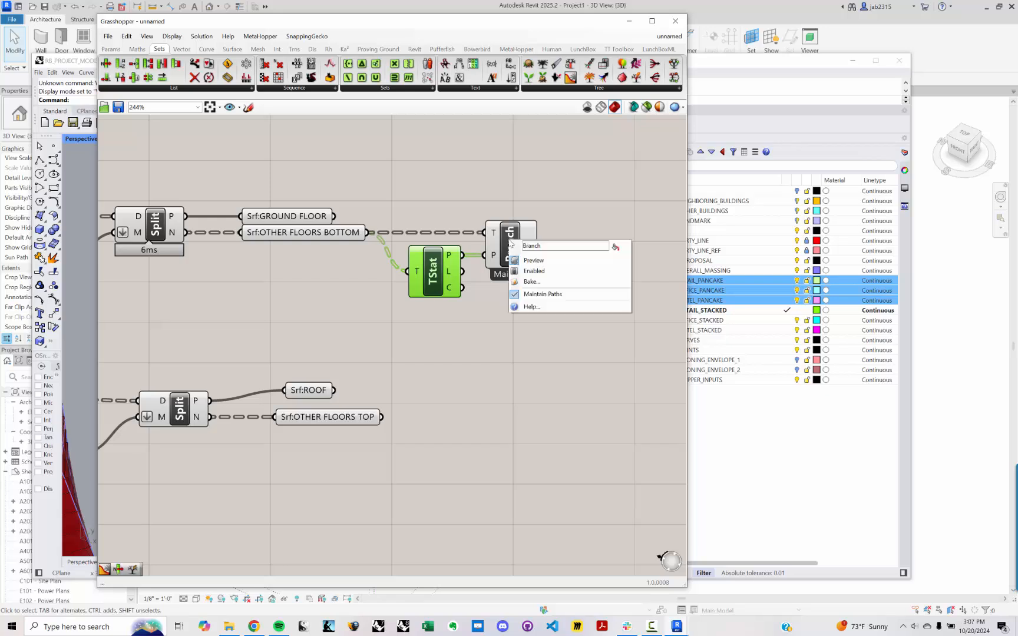
pyautogui.click(547, 298)
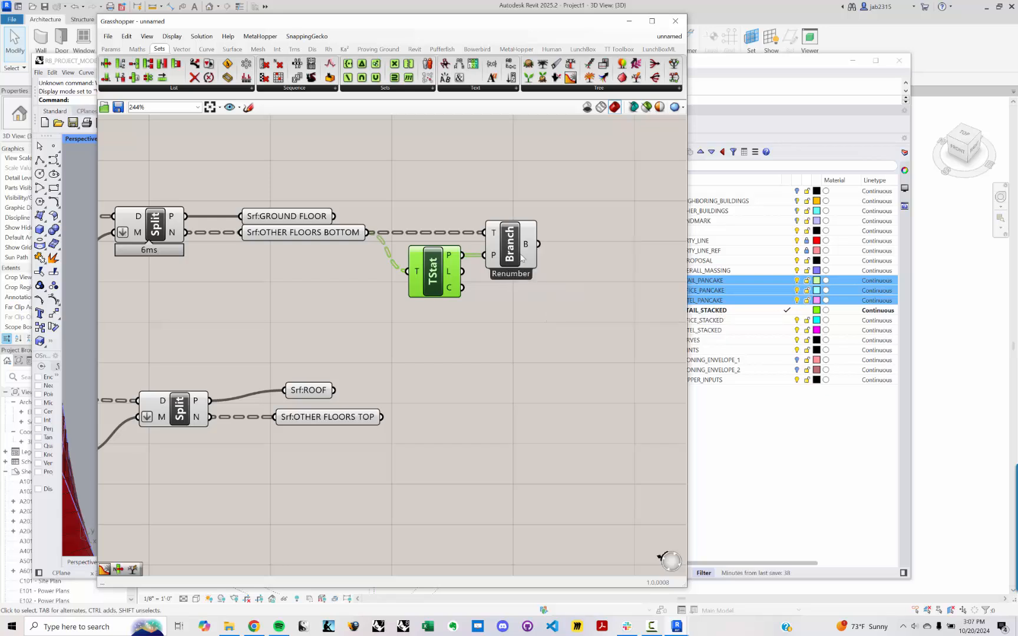
pyautogui.moveTo(527, 246)
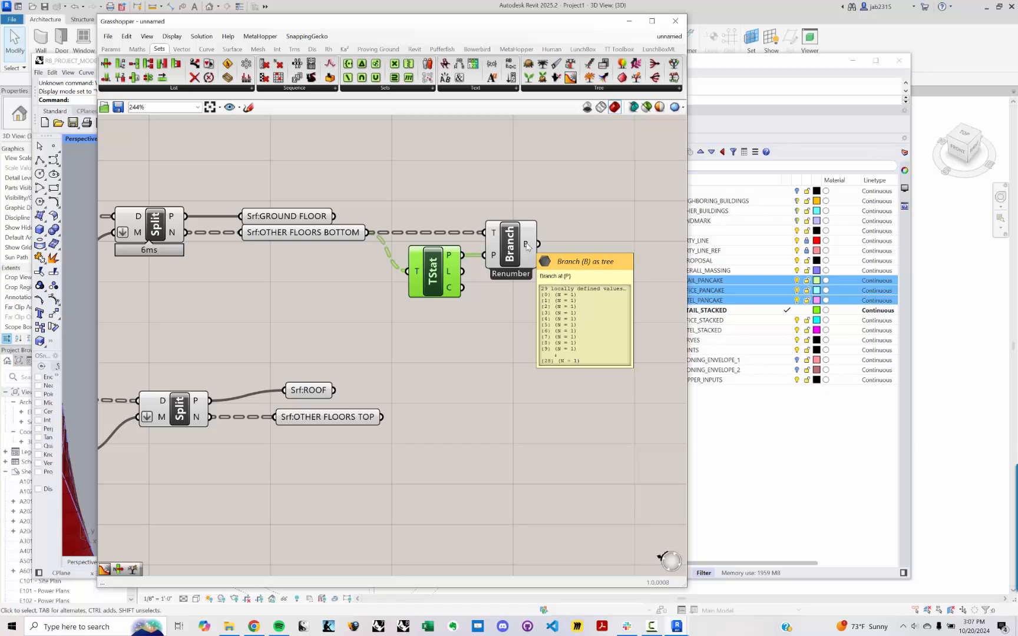
# Duplicate the Tree Statistics and Tree Branch pair below the original and connect OTHER FLOORS TOP to both tree inputs.
pyautogui.moveTo(542, 289); pyautogui.dragTo(461, 268, button='right')
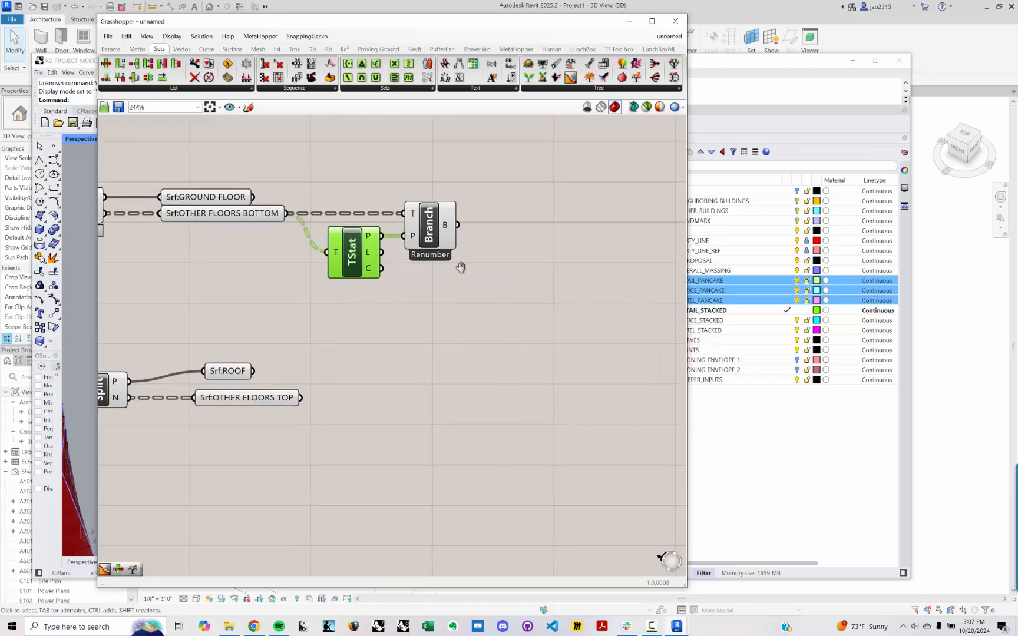
pyautogui.scroll(-1, 461, 269)
pyautogui.moveTo(495, 301); pyautogui.dragTo(359, 186)
pyautogui.moveTo(420, 325); pyautogui.dragTo(424, 305, button='right')
pyautogui.hotkey('ctrl', 'c')
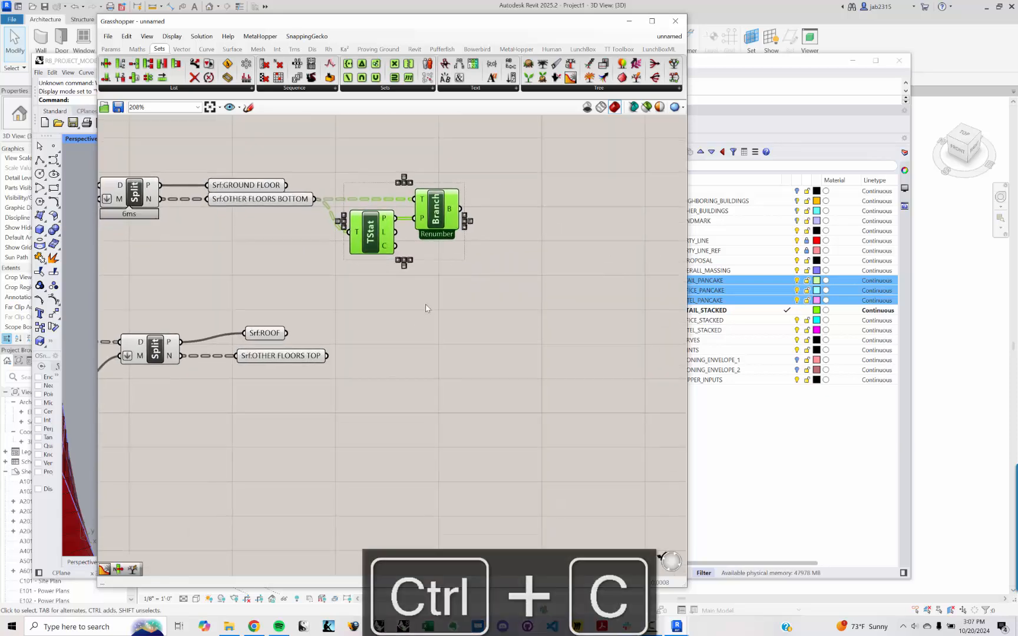
pyautogui.hotkey('ctrl', 'v')
pyautogui.moveTo(443, 236); pyautogui.dragTo(445, 348)
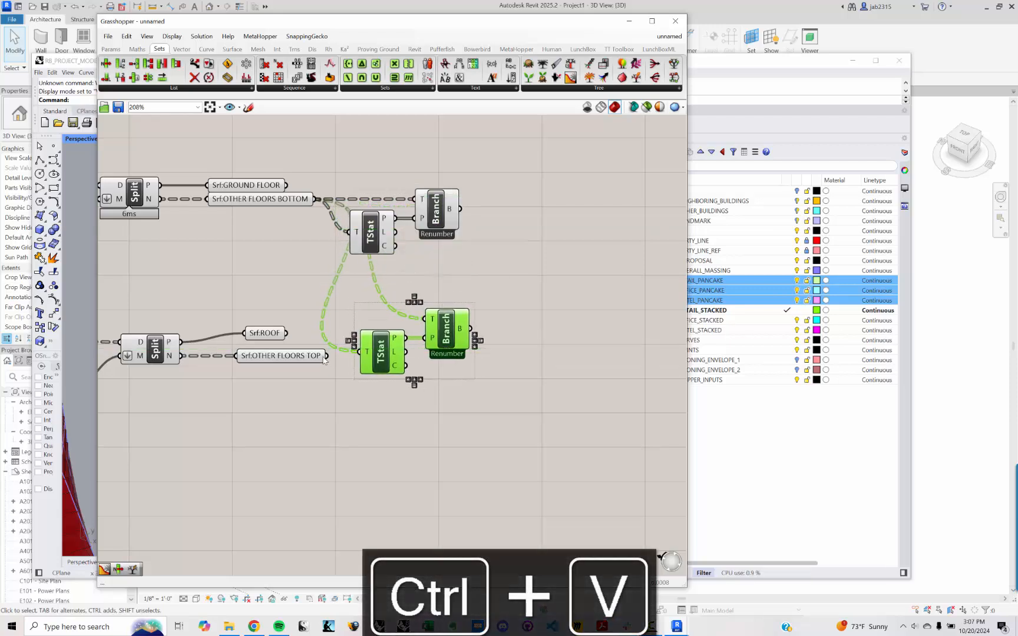
pyautogui.moveTo(326, 356); pyautogui.dragTo(360, 352)
pyautogui.moveTo(446, 330); pyautogui.dragTo(451, 342)
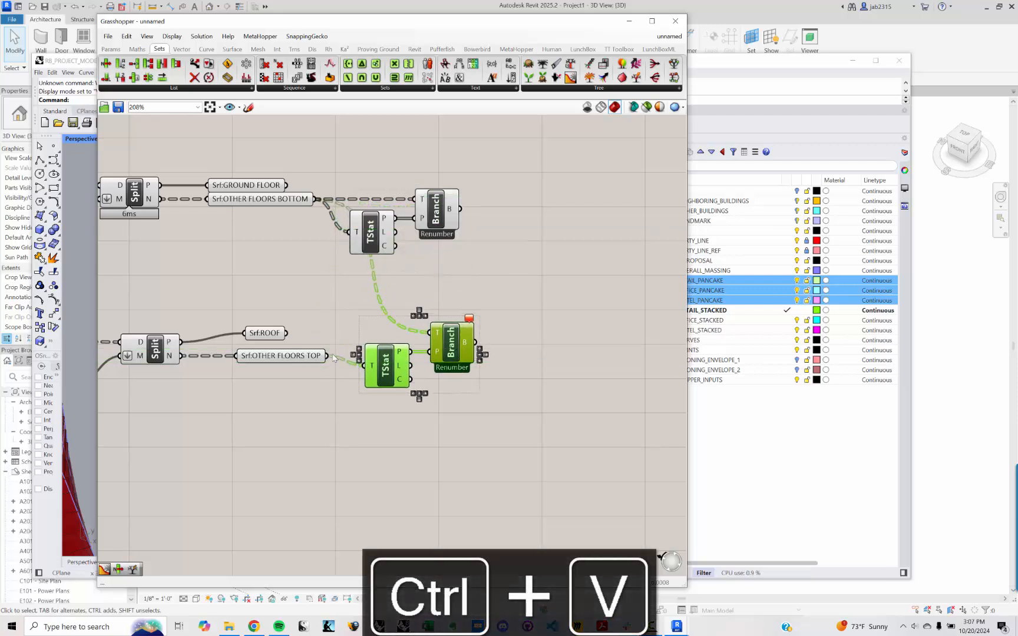
pyautogui.moveTo(326, 355); pyautogui.dragTo(457, 373)
pyautogui.moveTo(471, 372)
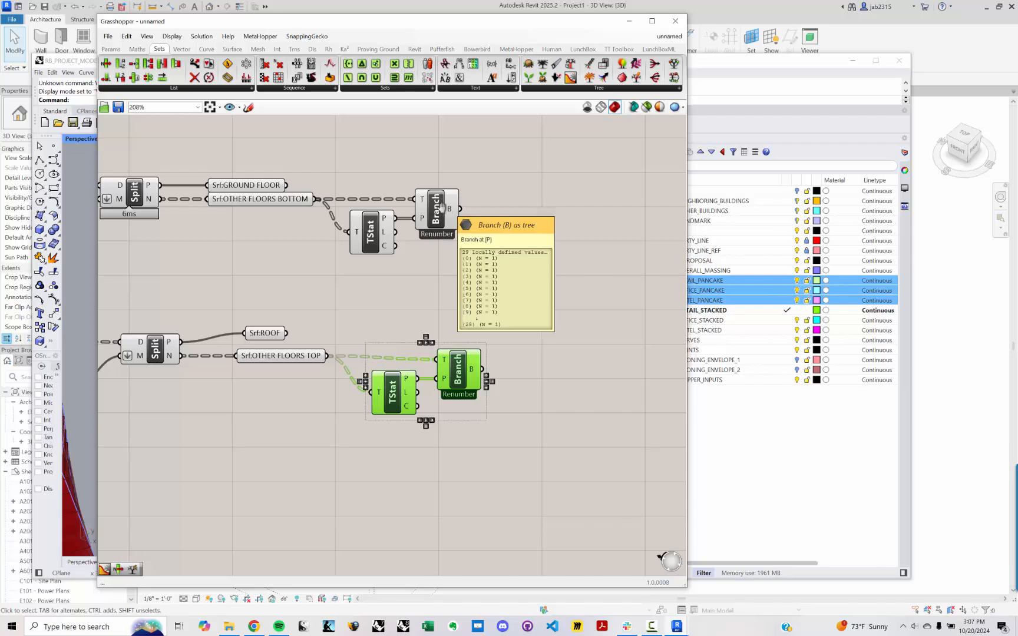
# Add a Merge component, connecting the bottom-floors branch output to D1 and the top-floors branch output to D2.
pyautogui.moveTo(539, 257); pyautogui.dragTo(484, 275, button='right')
pyautogui.click(484, 275)
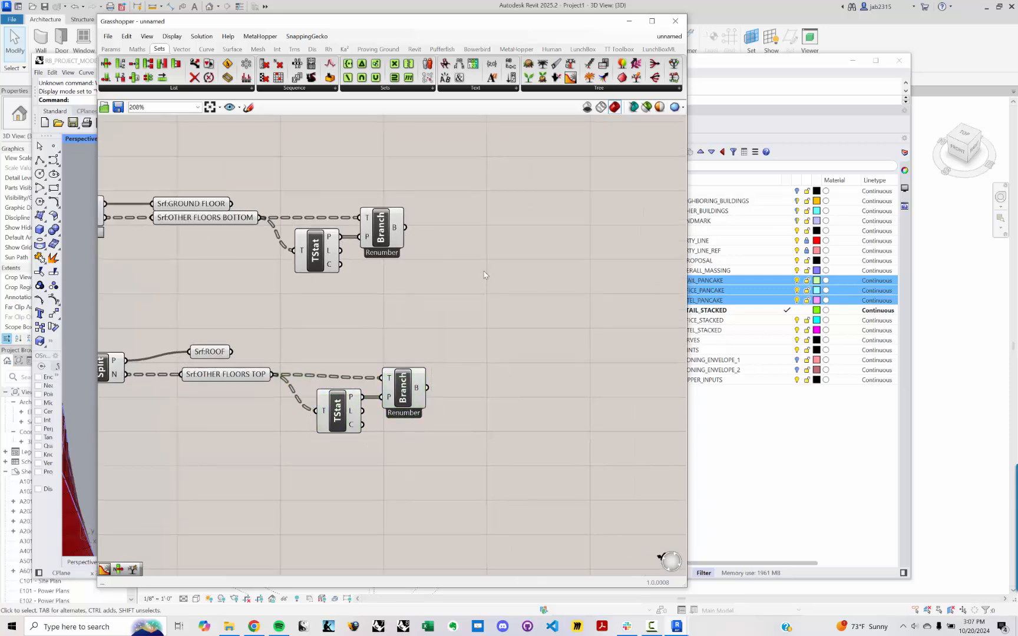
pyautogui.doubleClick(456, 307)
pyautogui.write('MERGE')
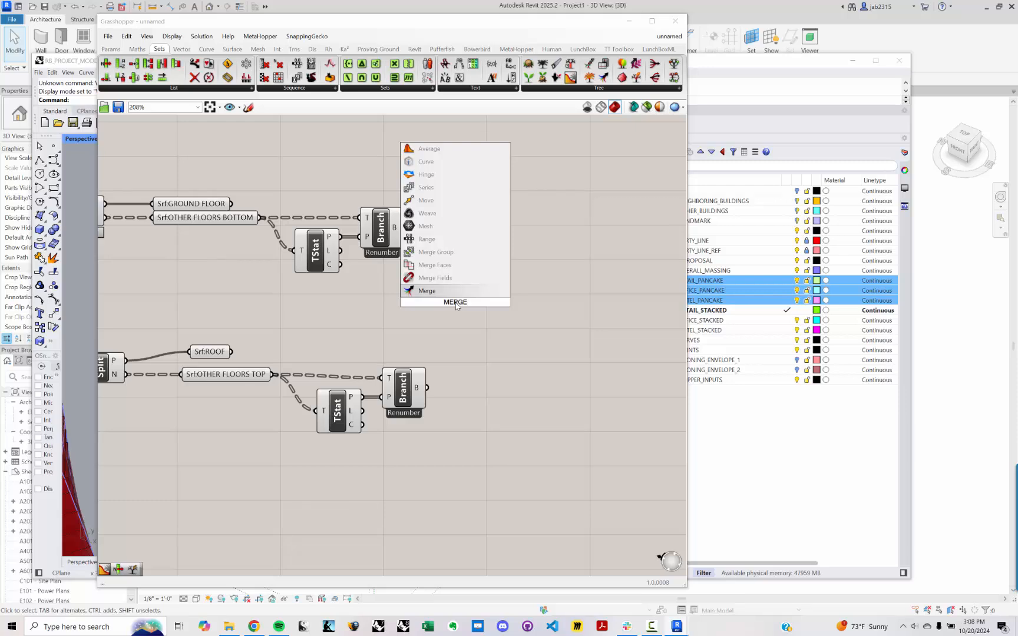
pyautogui.press('Return')
pyautogui.moveTo(404, 227); pyautogui.dragTo(439, 292)
pyautogui.moveTo(429, 387); pyautogui.dragTo(442, 312)
# Remove the unused D3 input from the Merge component and check the structure of its result.
pyautogui.scroll(2, 442, 312)
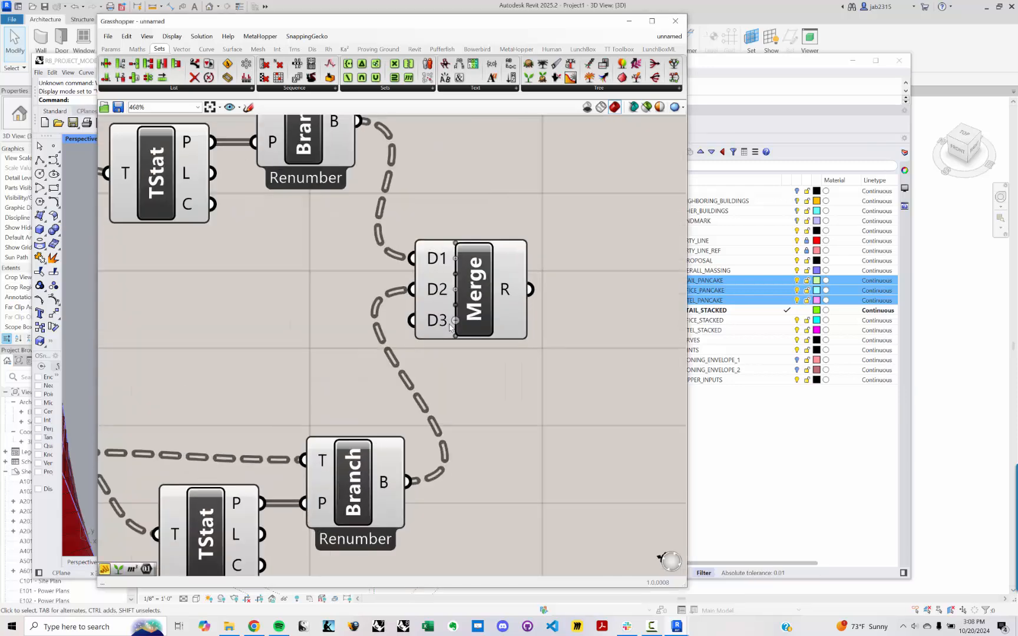
pyautogui.click(454, 320)
pyautogui.click(505, 288)
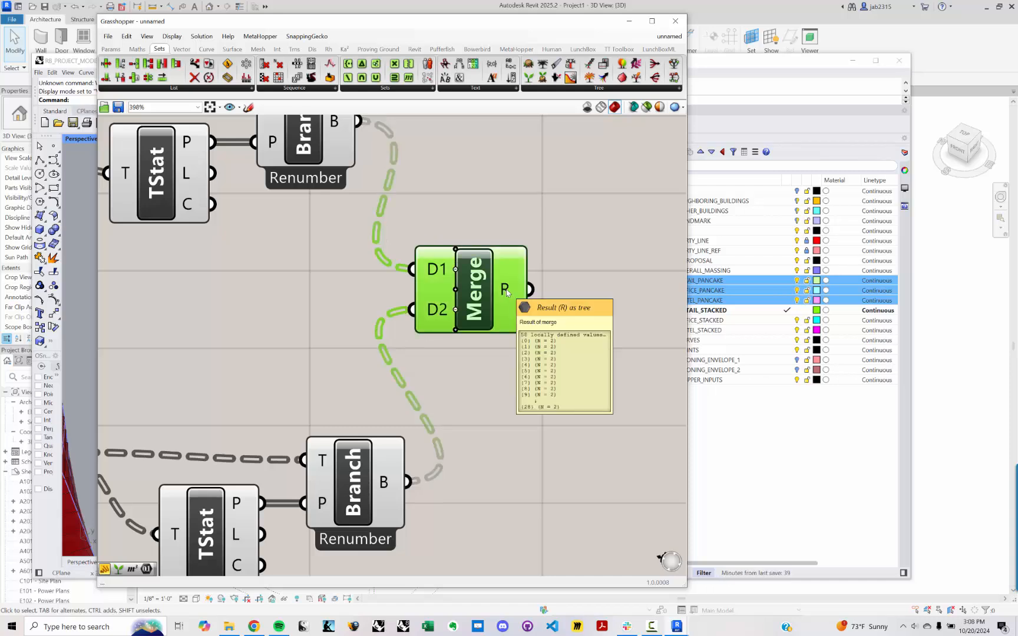
# Uncover the Rhino viewport by shifting the Grasshopper window aside, and move the Merge component farther from the branch components.
pyautogui.scroll(-2, 506, 291)
pyautogui.moveTo(351, 29); pyautogui.dragTo(765, 72)
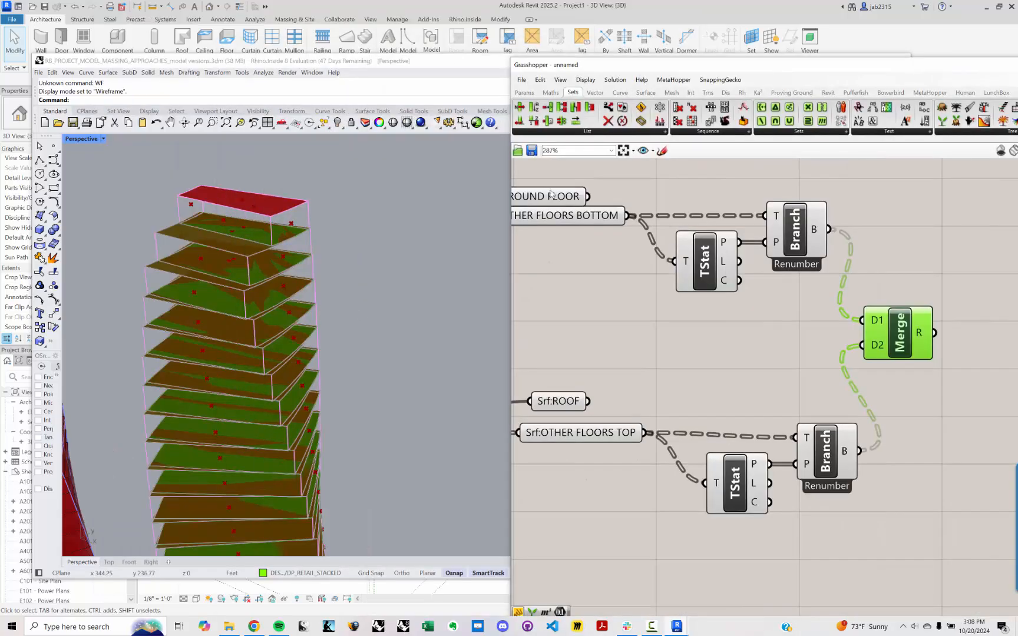
pyautogui.moveTo(896, 346); pyautogui.dragTo(760, 324, button='right')
pyautogui.scroll(-2, 761, 324)
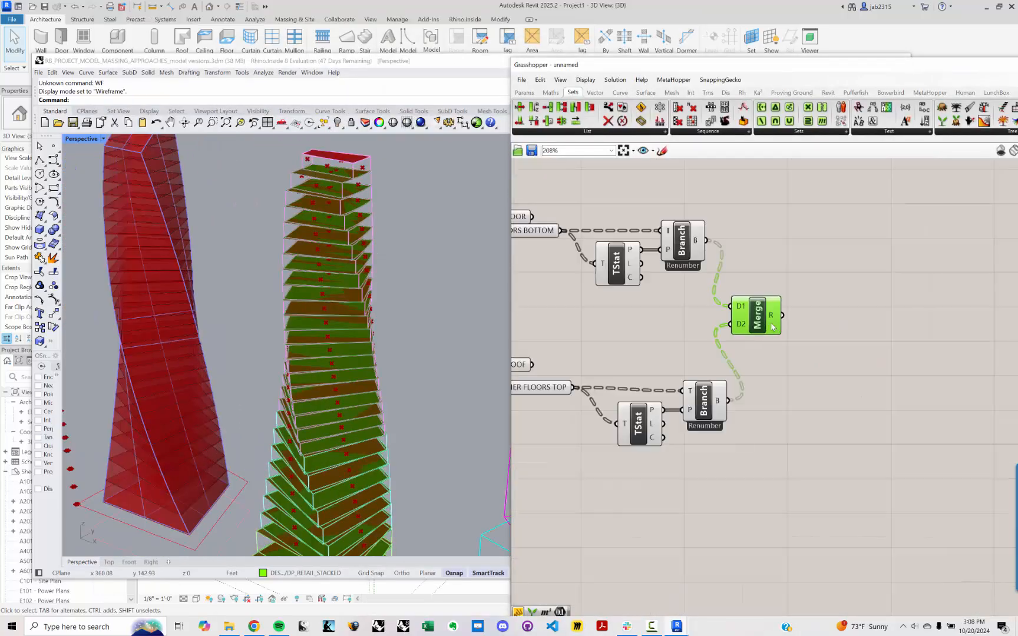
pyautogui.moveTo(766, 324); pyautogui.dragTo(910, 304)
# Turn off the preview of the splitting and branch components feeding the Merge component.
pyautogui.scroll(-3, 904, 297)
pyautogui.click(860, 385)
pyautogui.scroll(-2, 824, 382)
pyautogui.scroll(-2, 824, 383)
pyautogui.moveTo(834, 422); pyautogui.dragTo(526, 267)
pyautogui.middleClick(560, 255)
pyautogui.click(583, 271)
pyautogui.moveTo(645, 280); pyautogui.dragTo(549, 271, button='right')
pyautogui.scroll(3, 751, 315)
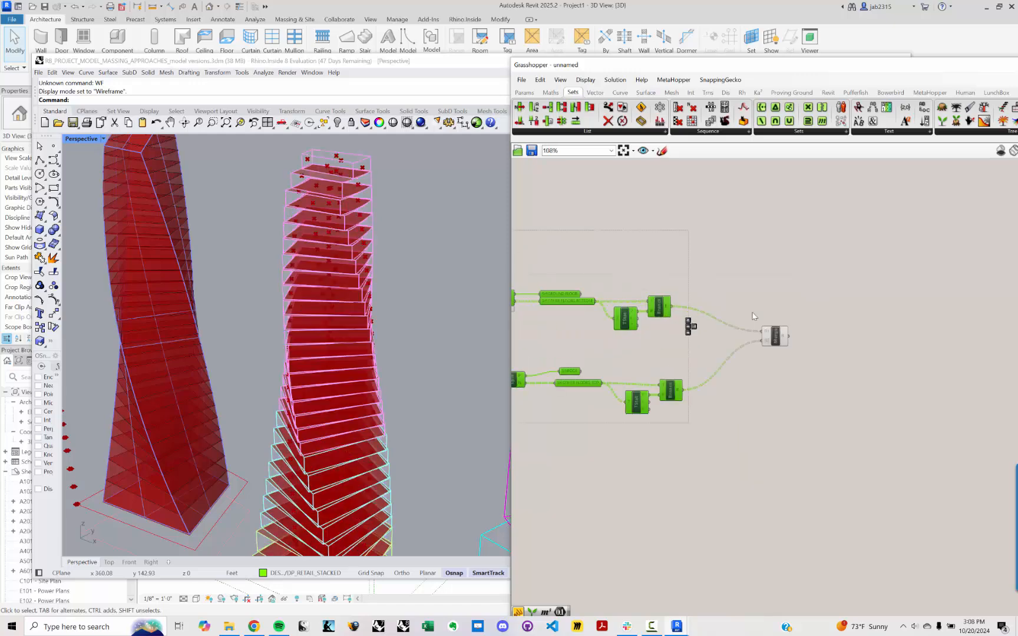
# Hide all the Rhino objects in the perspective viewport, leaving only the Grasshopper preview geometry.
pyautogui.scroll(-1, 698, 315)
pyautogui.moveTo(369, 302); pyautogui.dragTo(307, 318, button='right')
pyautogui.scroll(-5, 328, 312)
pyautogui.hotkey('ctrl', 'a')
pyautogui.hotkey('ctrl', 'h')
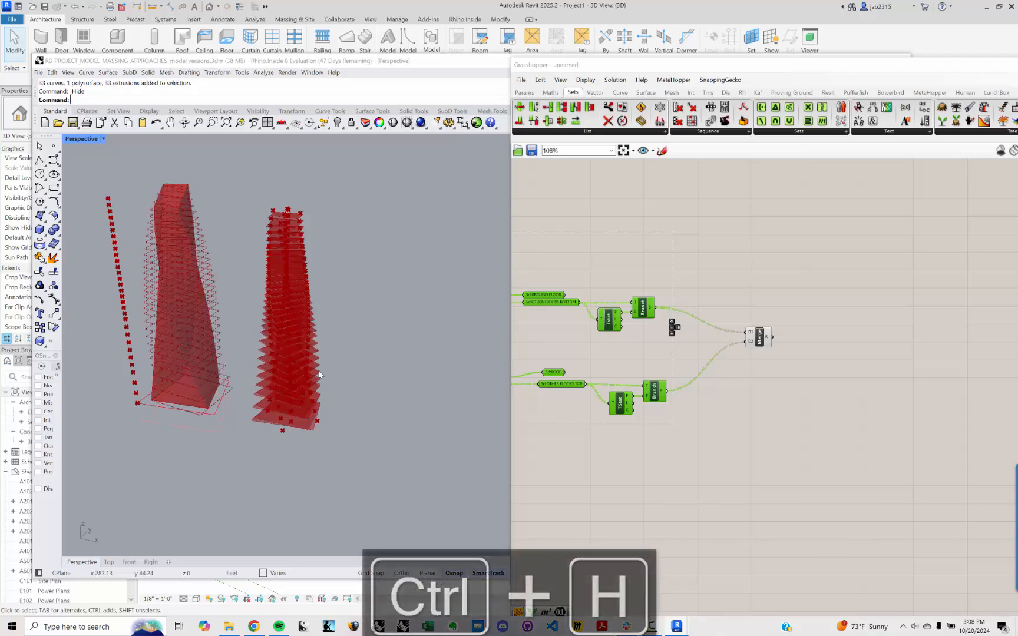
pyautogui.keyDown('shift'); pyautogui.moveTo(315, 363); pyautogui.dragTo(345, 371, button='right'); pyautogui.keyUp('shift')
# Turn off the preview of the whole upper component chain that generates the solid twisted tower.
pyautogui.scroll(-8, 747, 334)
pyautogui.scroll(-1, 749, 330)
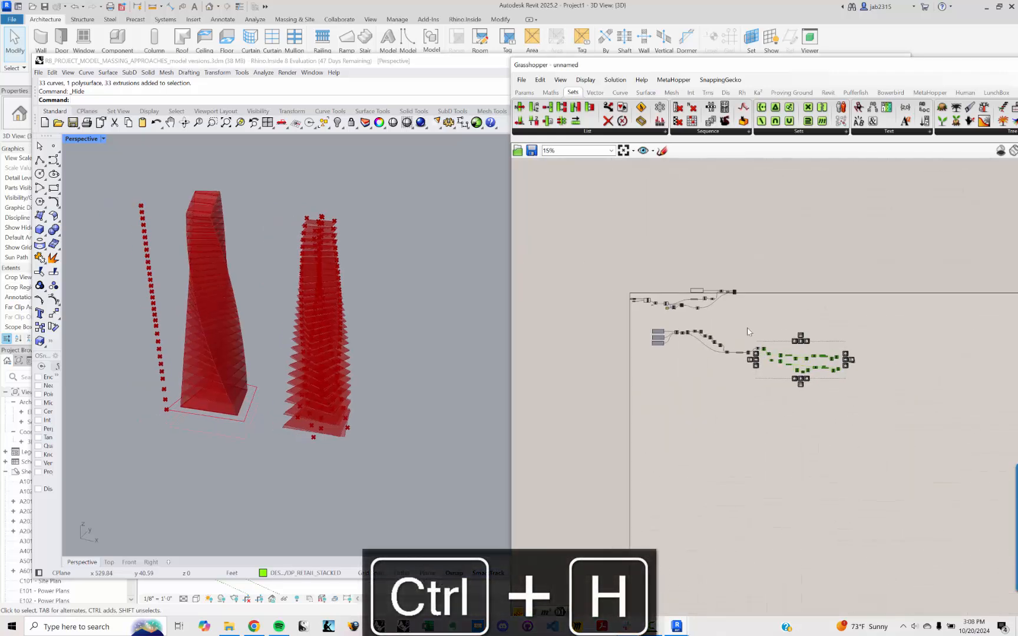
pyautogui.moveTo(752, 319); pyautogui.dragTo(586, 239)
pyautogui.rightClick(627, 238)
pyautogui.click(640, 252)
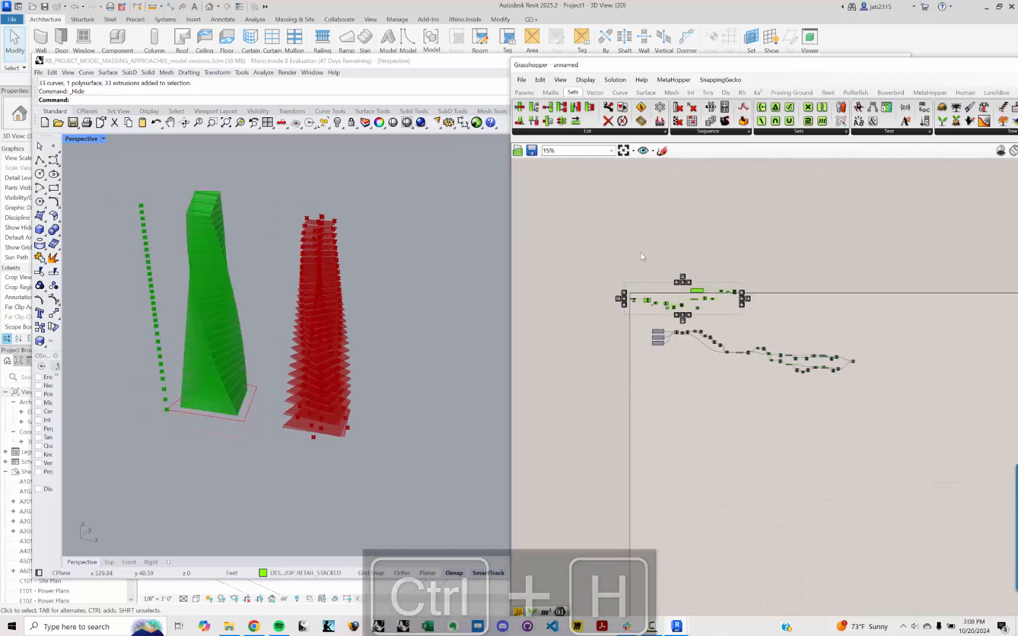
pyautogui.click(640, 252)
# Turn off the preview of the component group between the main chain and the bottom and top floor branches.
pyautogui.scroll(3, 346, 352)
pyautogui.scroll(6, 848, 362)
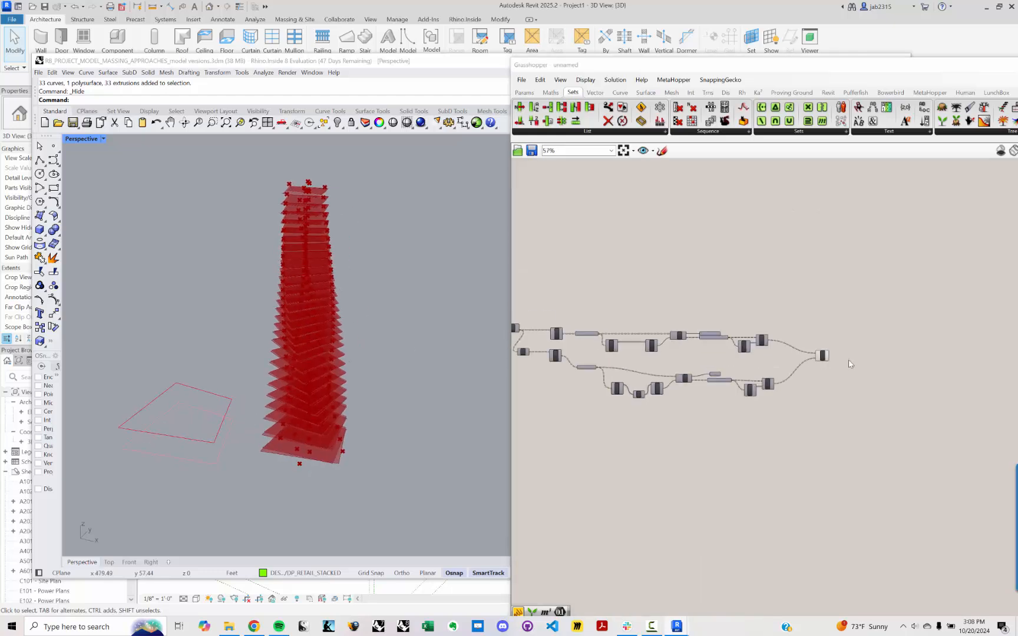
pyautogui.moveTo(686, 399); pyautogui.dragTo(922, 388, button='right')
pyautogui.moveTo(816, 400); pyautogui.dragTo(660, 252)
pyautogui.rightClick(661, 253)
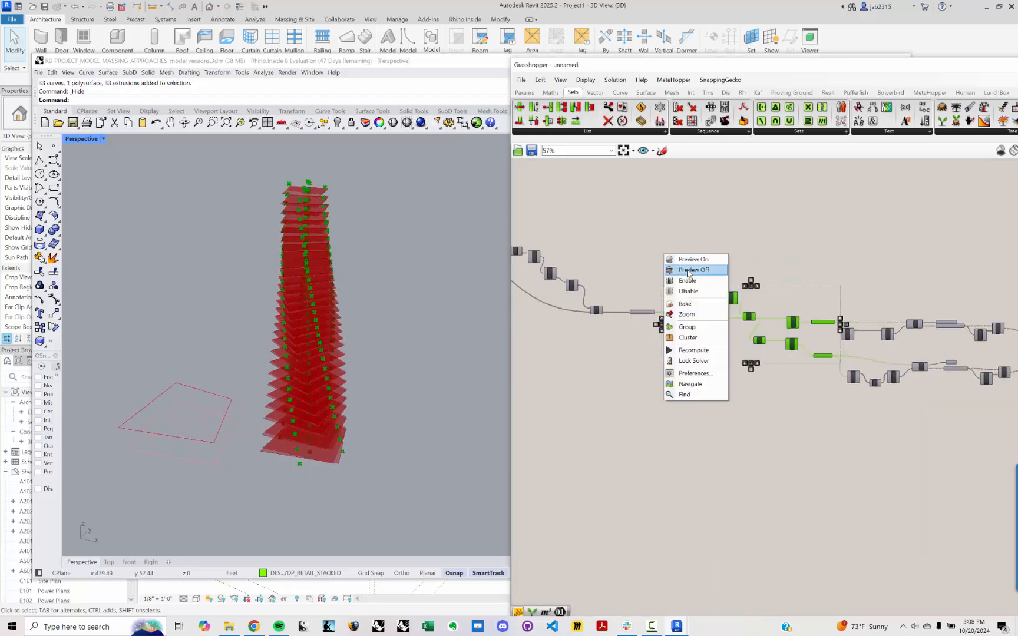
pyautogui.click(675, 266)
# Move the Merge component up so that it lines up with the upper Branch component.
pyautogui.scroll(10, 283, 358)
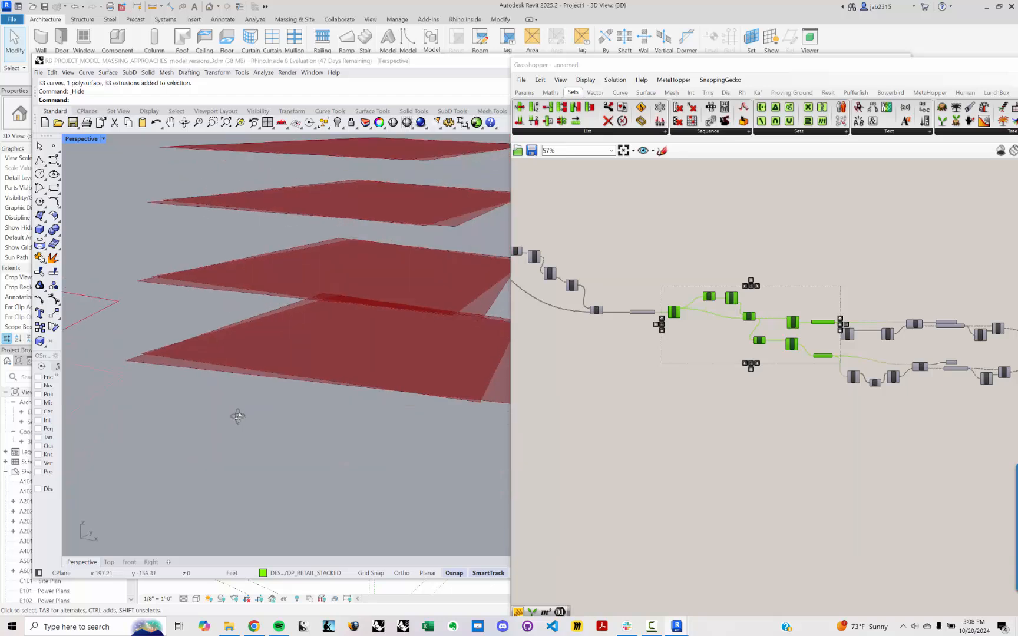
pyautogui.scroll(-6, 160, 306)
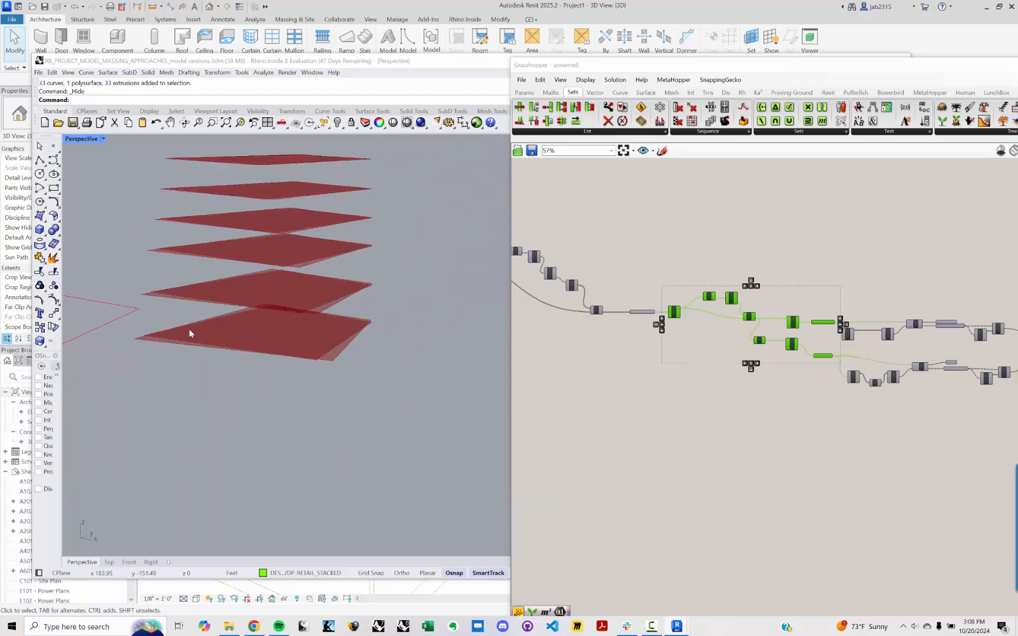
pyautogui.scroll(-2, 169, 297)
pyautogui.moveTo(212, 312); pyautogui.dragTo(279, 358, button='right')
pyautogui.moveTo(982, 364); pyautogui.dragTo(789, 353, button='right')
pyautogui.scroll(5, 816, 338)
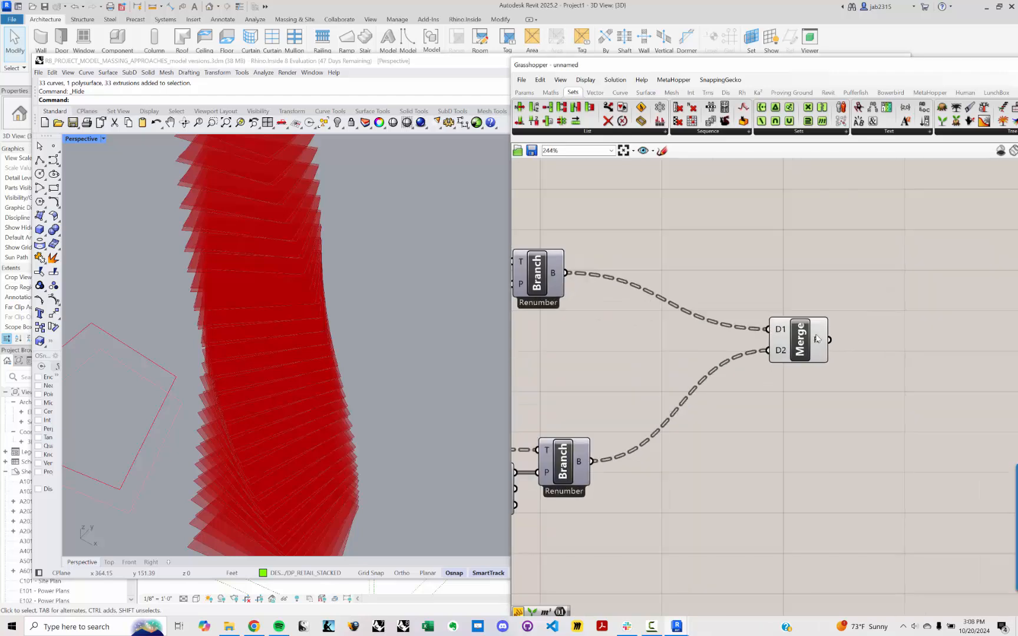
pyautogui.moveTo(811, 346); pyautogui.dragTo(822, 288)
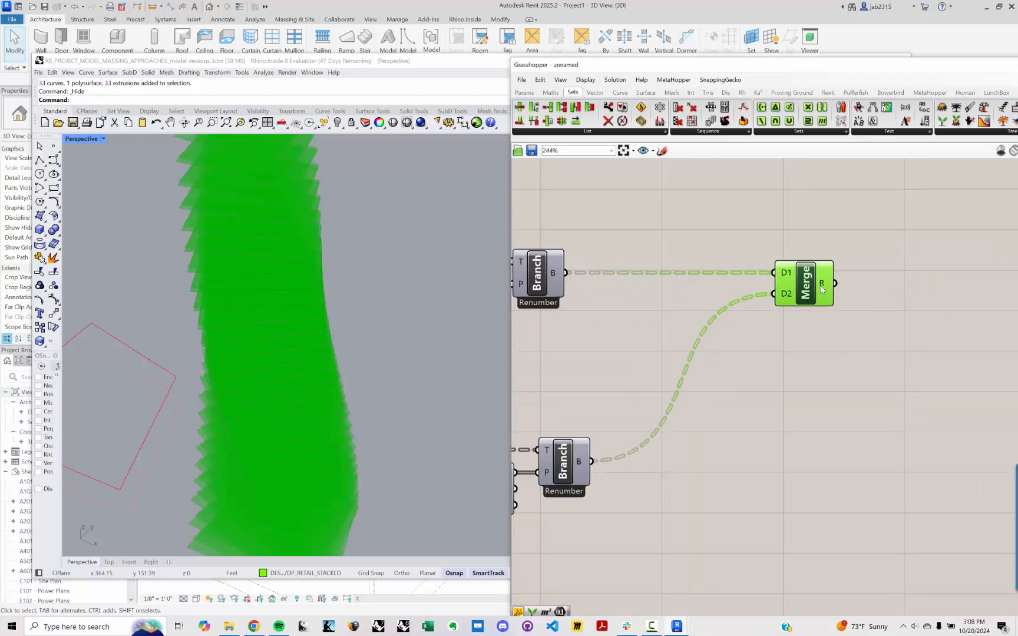
pyautogui.moveTo(216, 273); pyautogui.dragTo(221, 288, button='right')
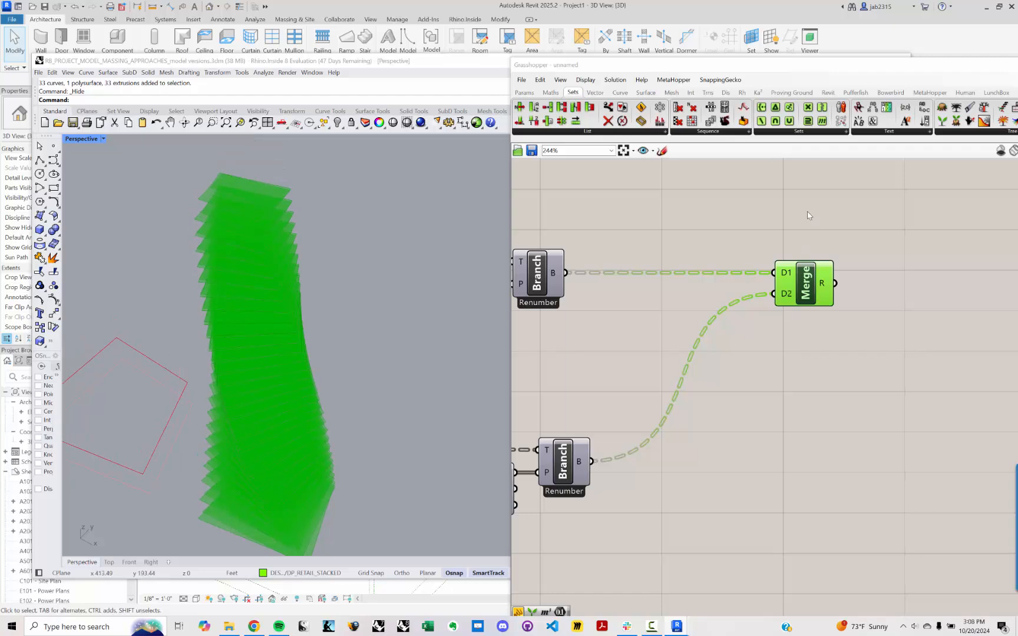
# Add a Region Union component beside Merge and feed the merged floor surfaces into its curves input.
pyautogui.moveTo(643, 67); pyautogui.dragTo(528, 56)
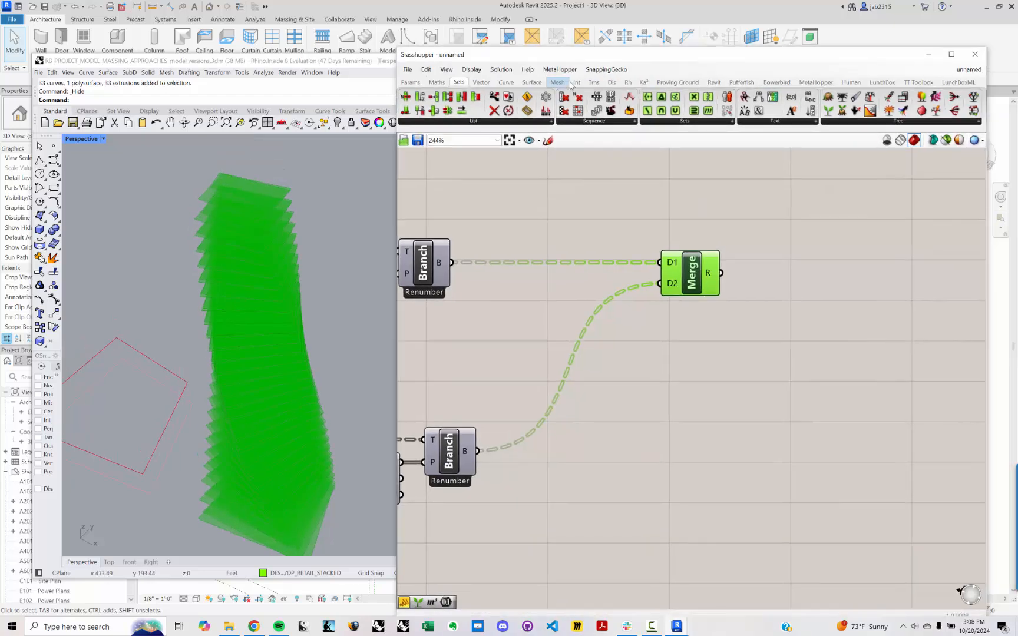
pyautogui.click(578, 82)
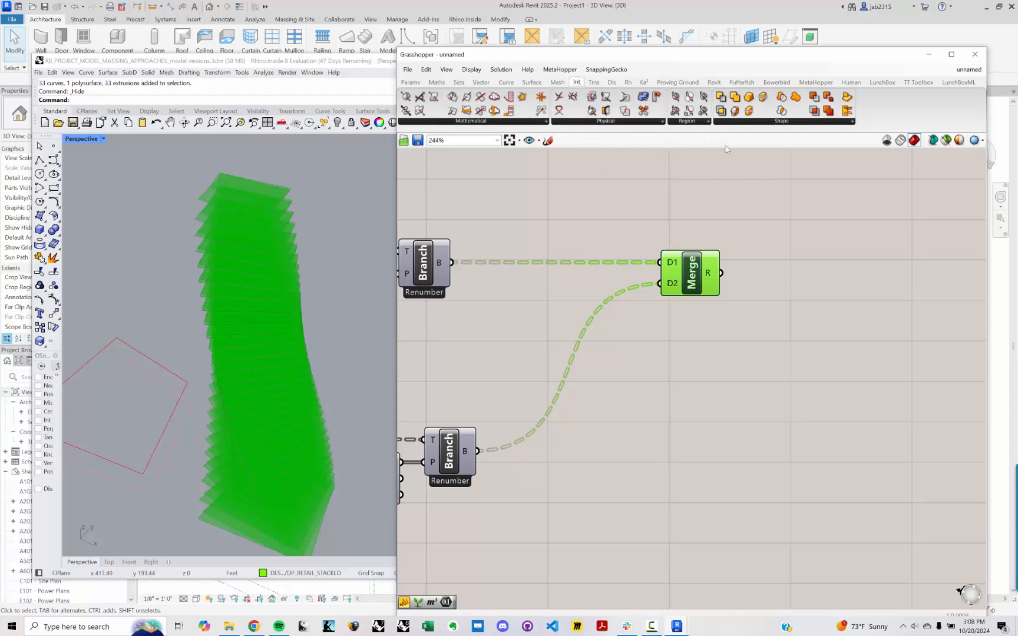
pyautogui.click(682, 122)
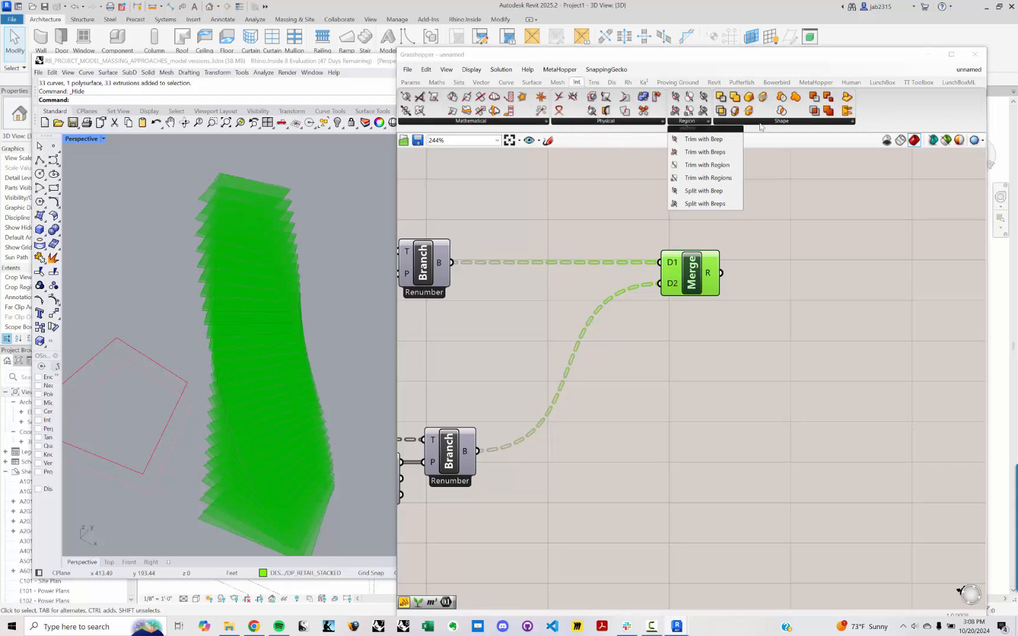
pyautogui.click(760, 122)
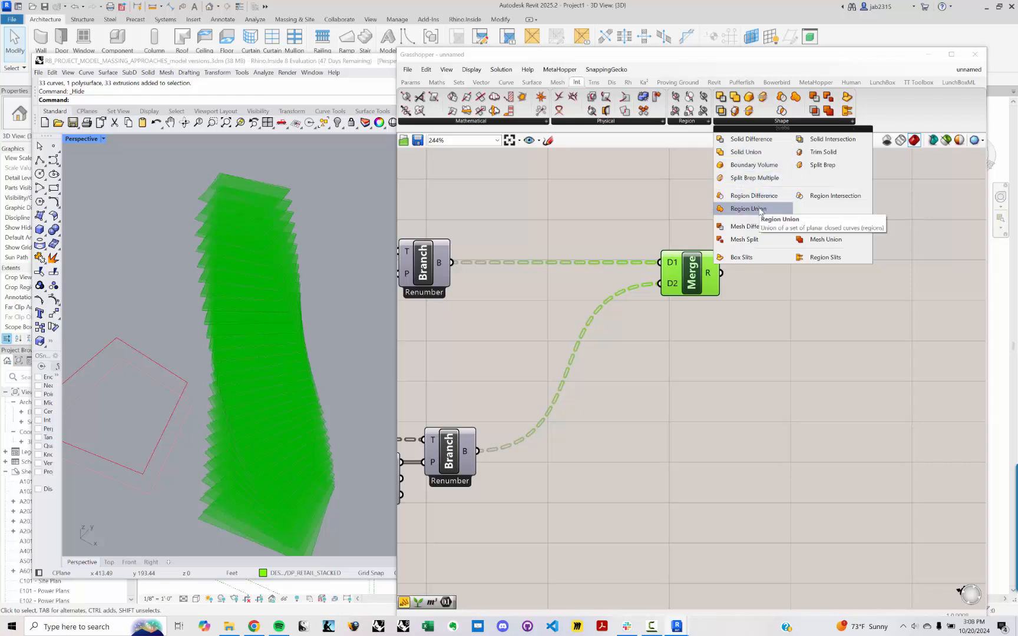
pyautogui.moveTo(759, 210); pyautogui.dragTo(784, 272)
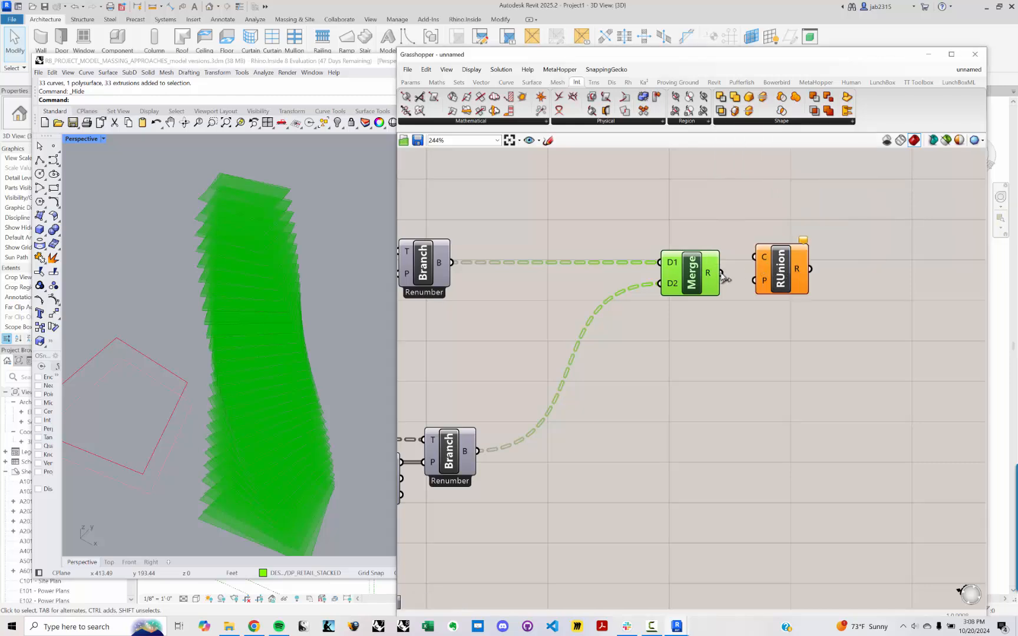
pyautogui.moveTo(721, 274); pyautogui.dragTo(799, 287)
# Turn off the preview of the Merge component, leaving only the Region Union outlines displayed on the tower.
pyautogui.scroll(3, 199, 244)
pyautogui.scroll(2, 200, 269)
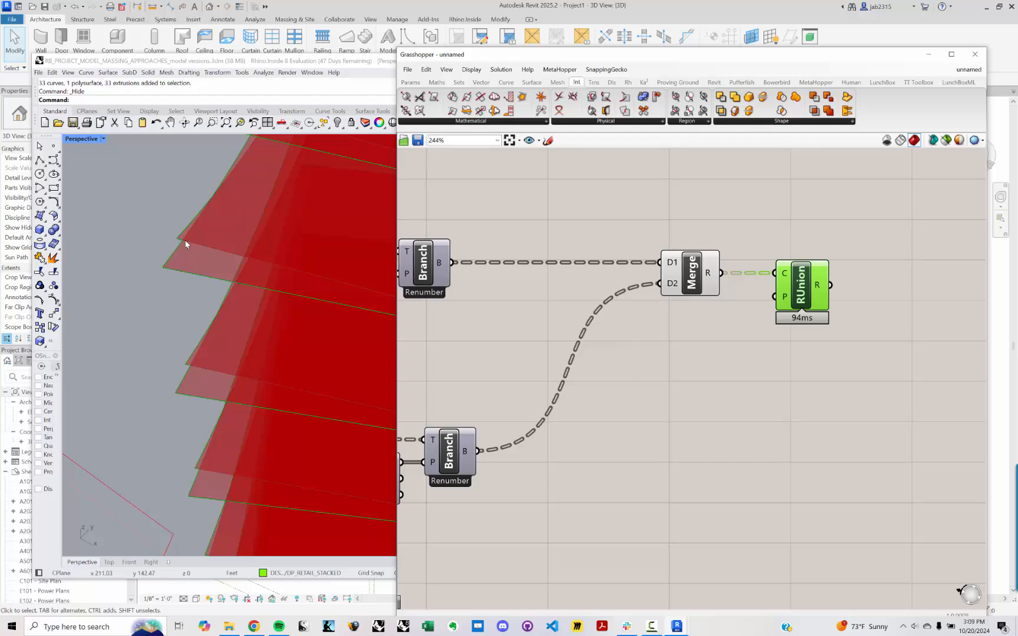
pyautogui.scroll(2, 179, 242)
pyautogui.scroll(-2, 196, 256)
pyautogui.moveTo(209, 310); pyautogui.dragTo(186, 337, button='right')
pyautogui.scroll(-2, 825, 376)
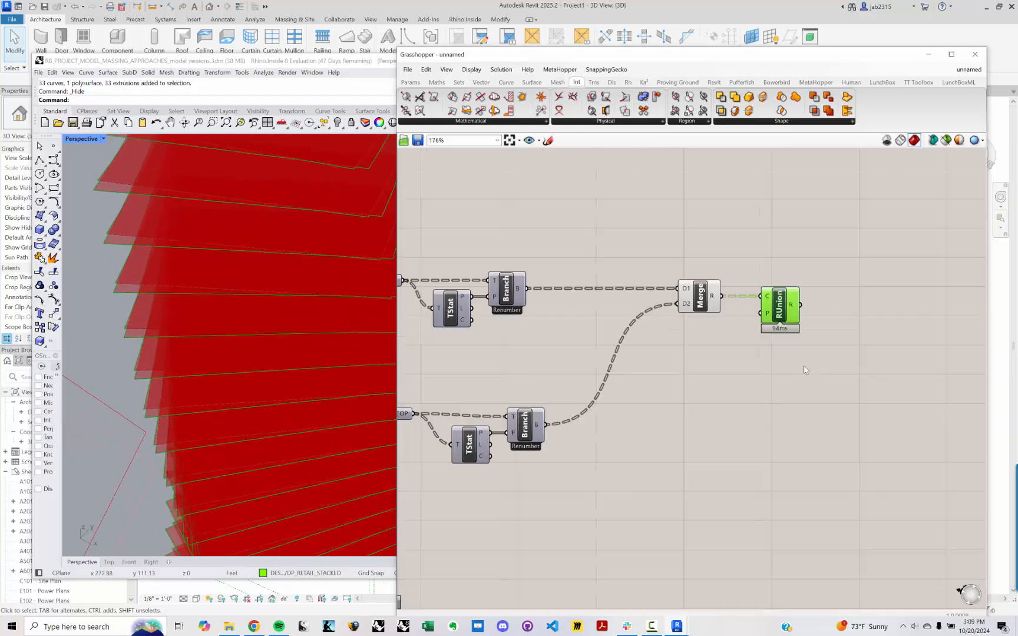
pyautogui.scroll(-1, 805, 369)
pyautogui.moveTo(749, 443); pyautogui.dragTo(615, 232)
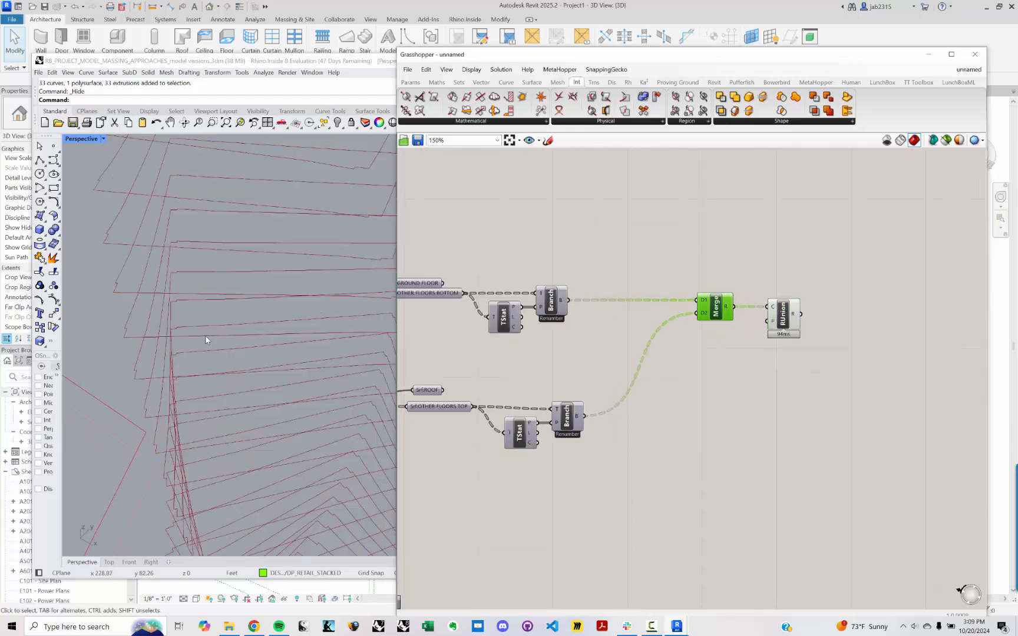
# Examine the corners of the unioned floor outlines up close in the perspective viewport.
pyautogui.moveTo(205, 335); pyautogui.dragTo(251, 348, button='right')
pyautogui.scroll(3, 193, 250)
pyautogui.keyDown('shift'); pyautogui.moveTo(200, 254); pyautogui.dragTo(152, 318, button='right'); pyautogui.keyUp('shift')
pyautogui.scroll(10, 254, 242)
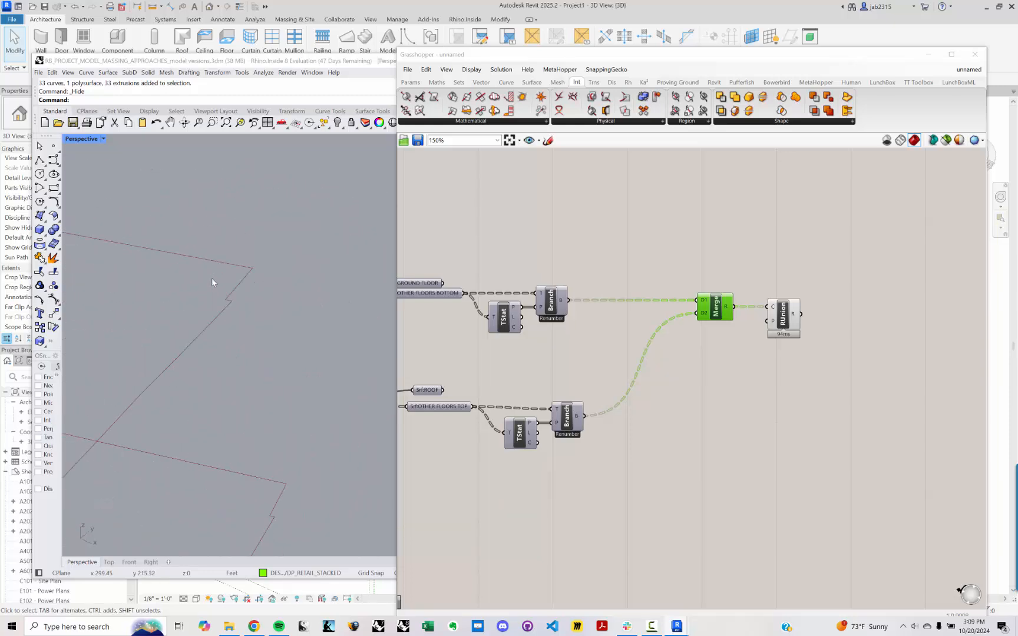
pyautogui.scroll(-3, 211, 278)
pyautogui.scroll(5, 217, 284)
pyautogui.scroll(-2, 218, 284)
pyautogui.keyDown('shift'); pyautogui.moveTo(218, 285); pyautogui.dragTo(231, 295, button='right'); pyautogui.keyUp('shift')
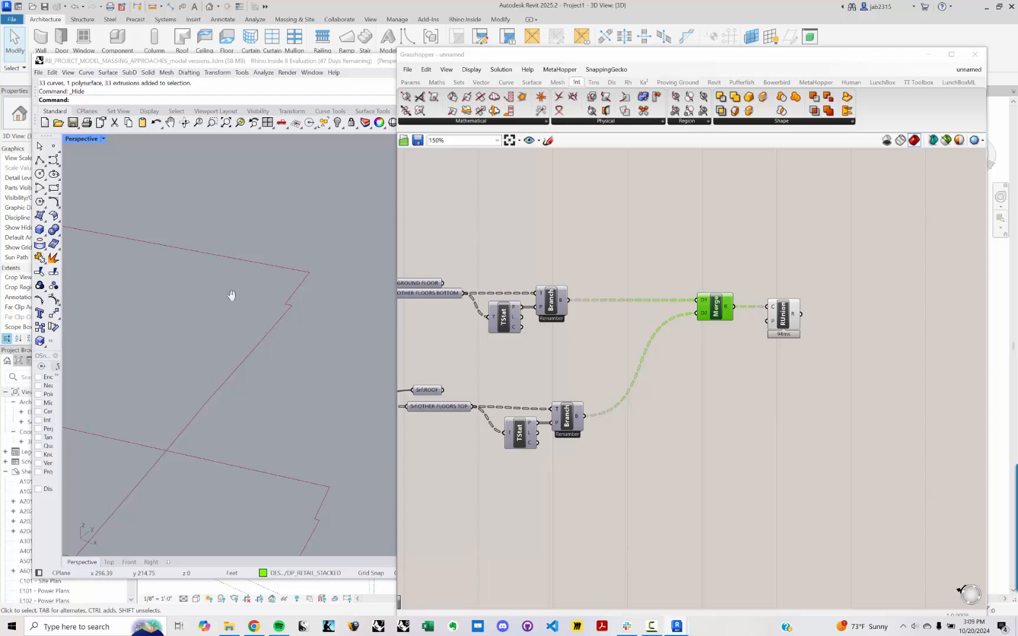
pyautogui.click(652, 629)
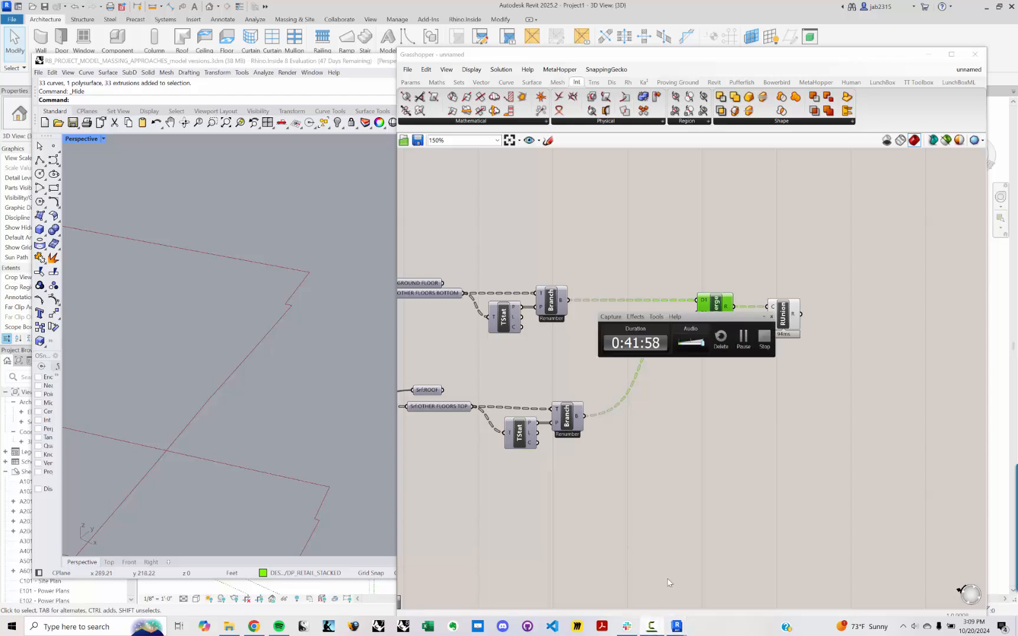
pyautogui.click(742, 341)
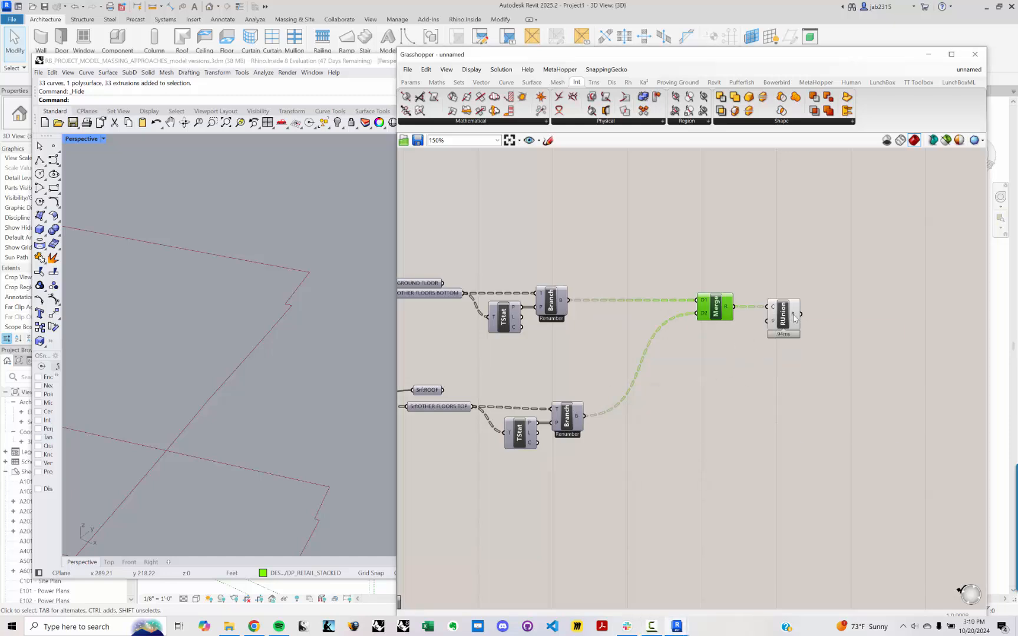
# Add an Entwine component and place it on the free canvas past the Region Union component.
pyautogui.moveTo(793, 318)
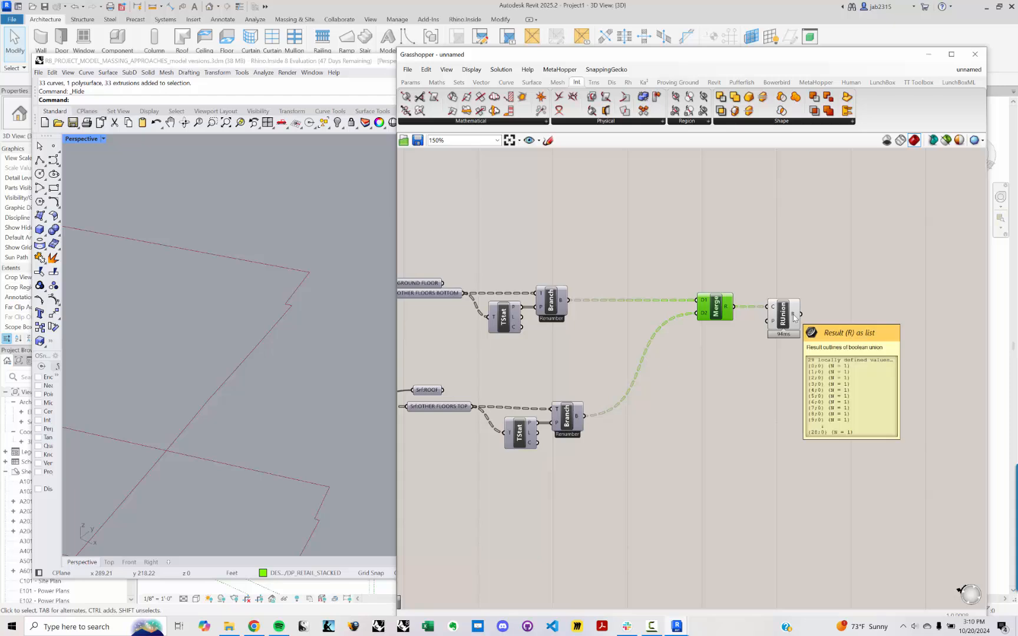
pyautogui.click(780, 315)
pyautogui.scroll(-5, 199, 352)
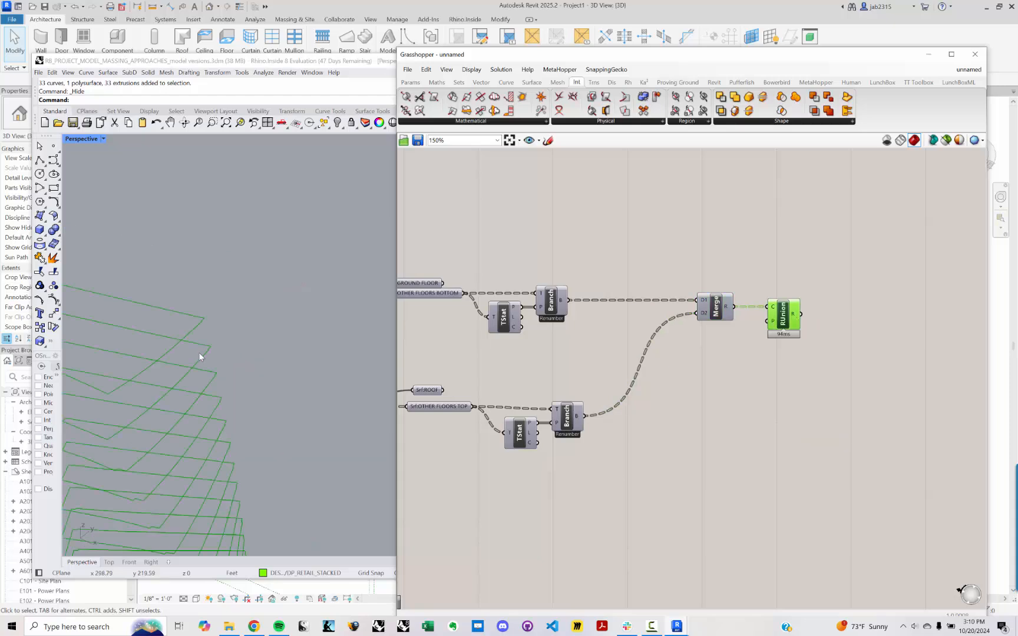
pyautogui.moveTo(175, 409); pyautogui.dragTo(269, 403, button='right')
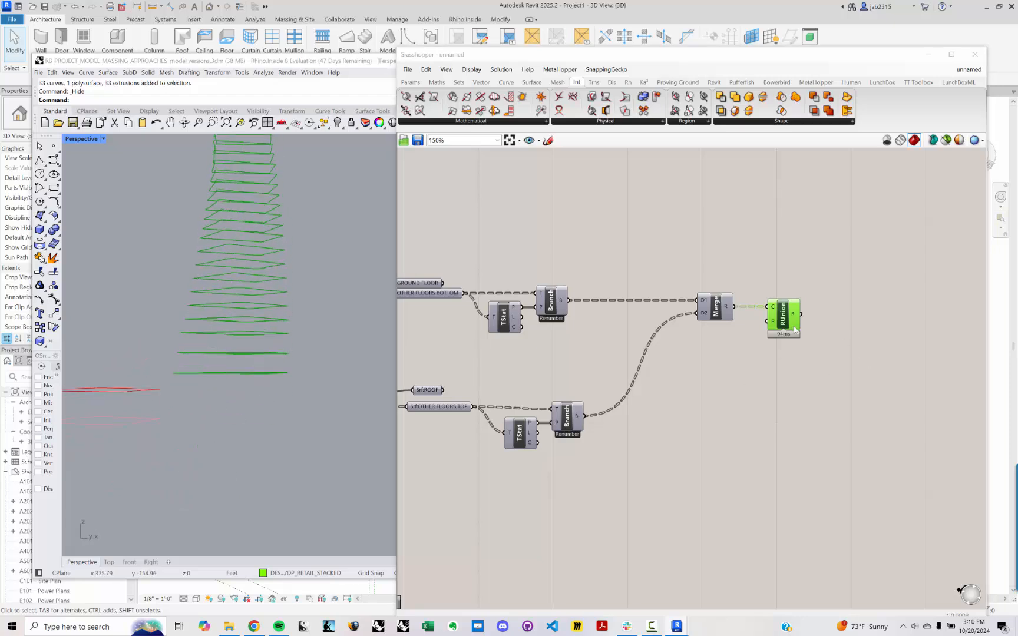
pyautogui.moveTo(712, 296); pyautogui.dragTo(845, 323, button='right')
pyautogui.scroll(2, 845, 323)
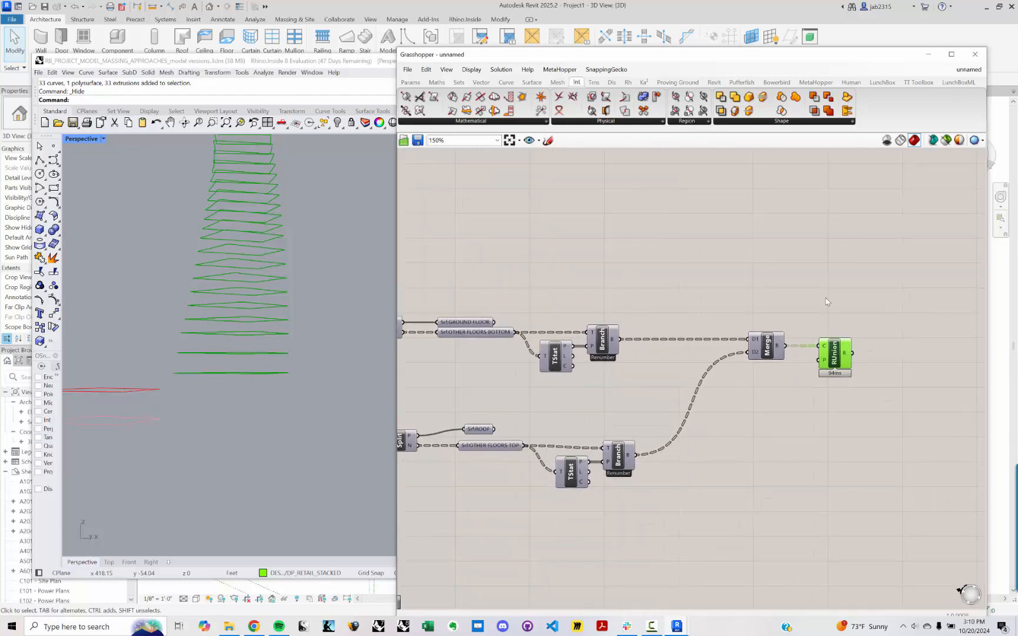
pyautogui.doubleClick(860, 316)
pyautogui.write('entwine')
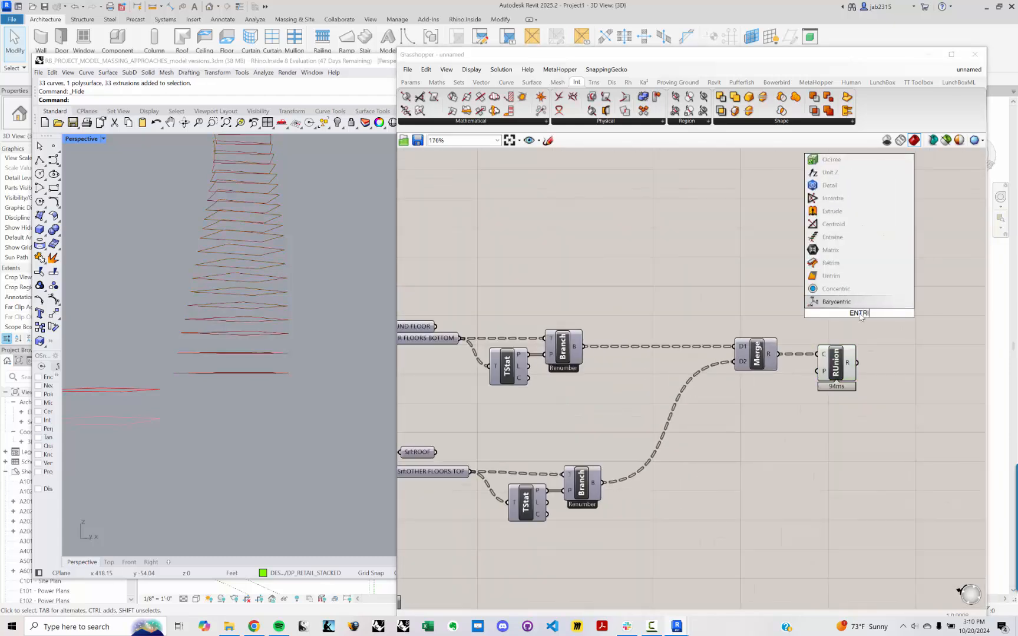
pyautogui.press('Return')
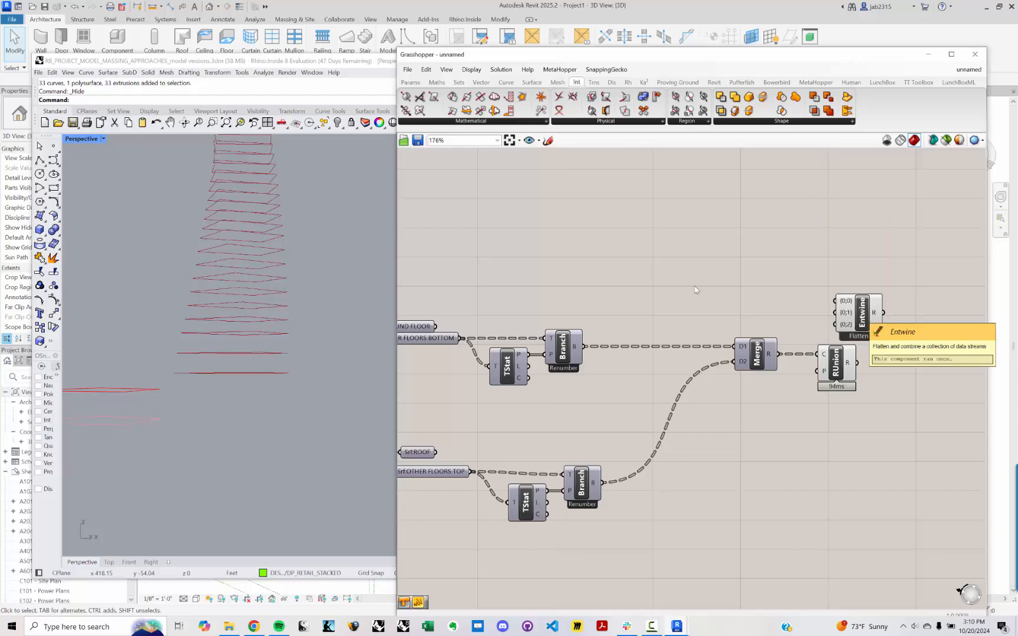
pyautogui.moveTo(861, 317); pyautogui.dragTo(740, 316, button='right')
pyautogui.moveTo(781, 322); pyautogui.dragTo(862, 321)
pyautogui.click(785, 364)
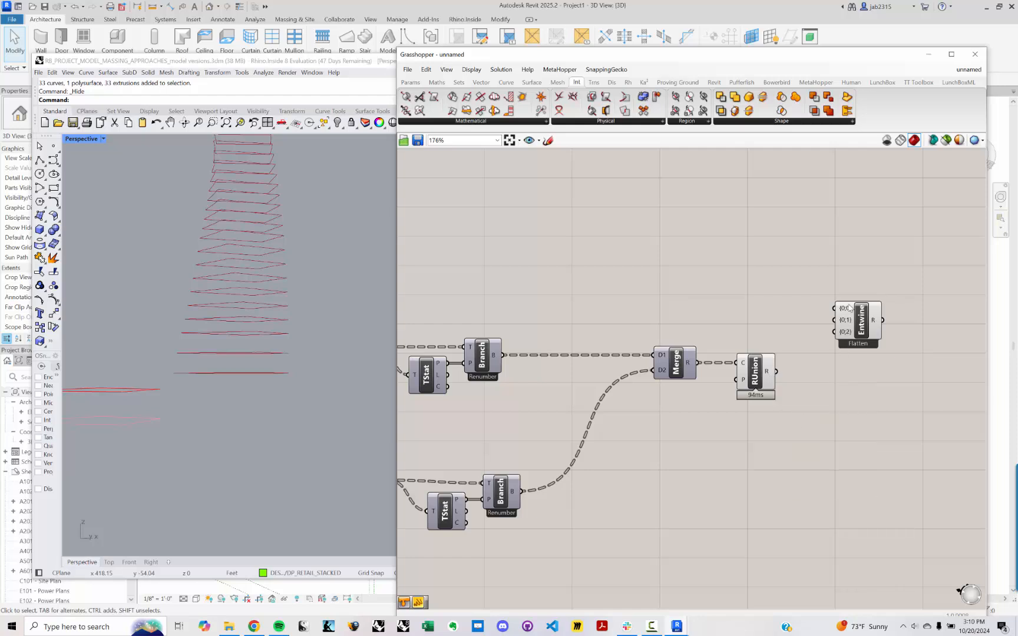
# Wire the ground floor surface into Entwine input {0;0}, the Region Union result into {0;1} and the roof surface into {0;2}.
pyautogui.scroll(2, 795, 357)
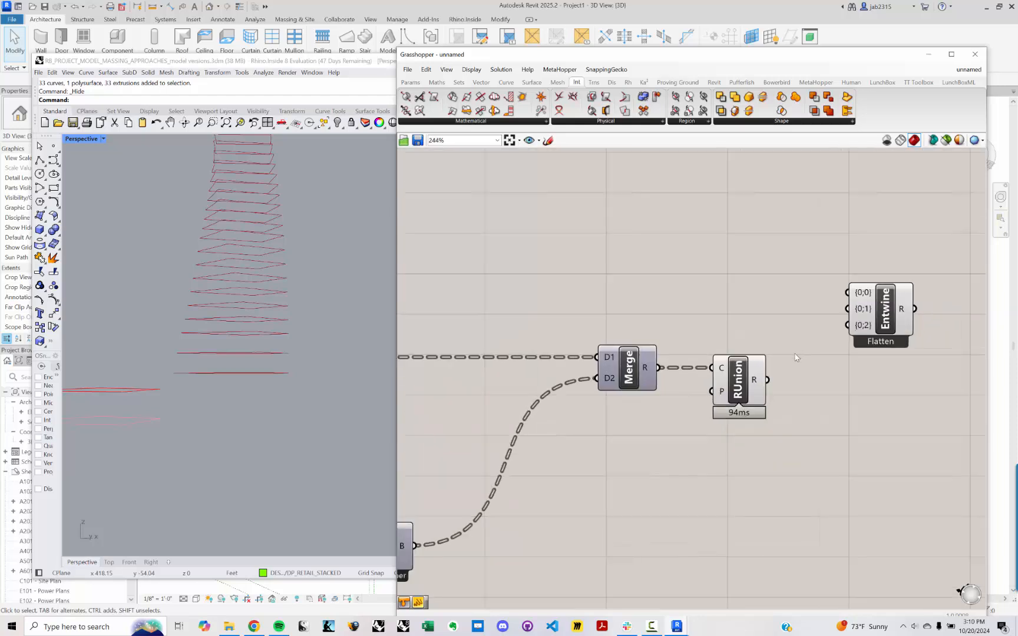
pyautogui.moveTo(754, 384)
pyautogui.moveTo(767, 379); pyautogui.dragTo(847, 308)
pyautogui.scroll(-4, 845, 309)
pyautogui.moveTo(577, 318); pyautogui.dragTo(638, 310, button='right')
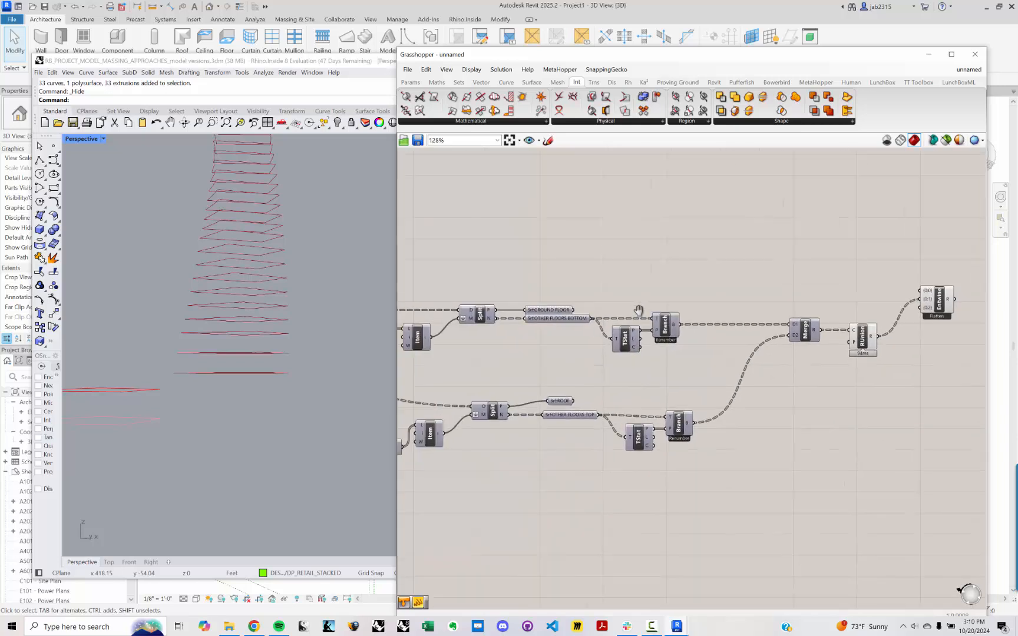
pyautogui.moveTo(575, 310); pyautogui.dragTo(921, 291)
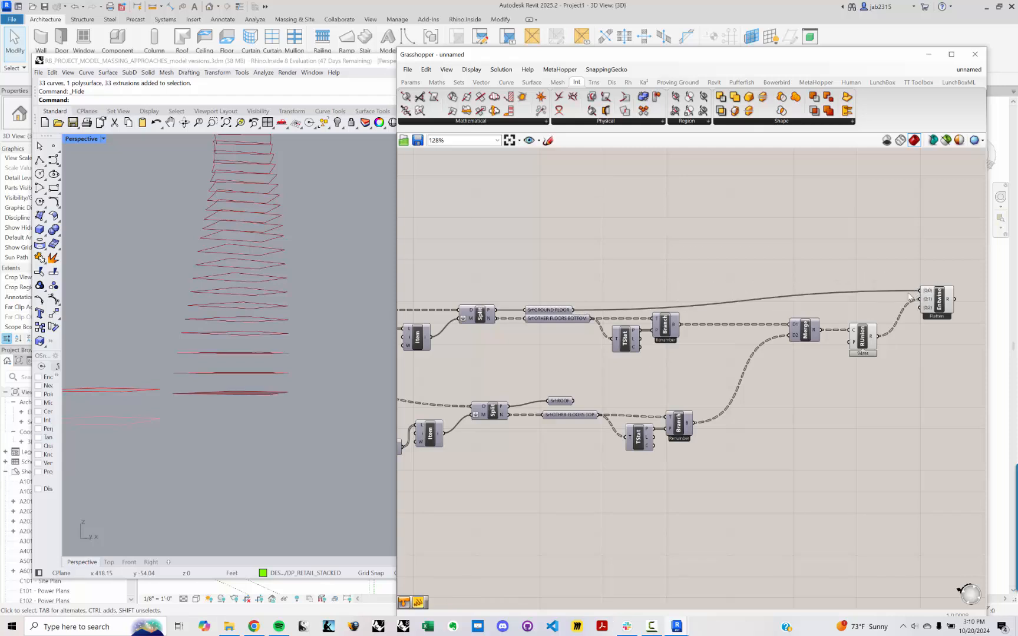
pyautogui.moveTo(571, 405); pyautogui.dragTo(918, 314)
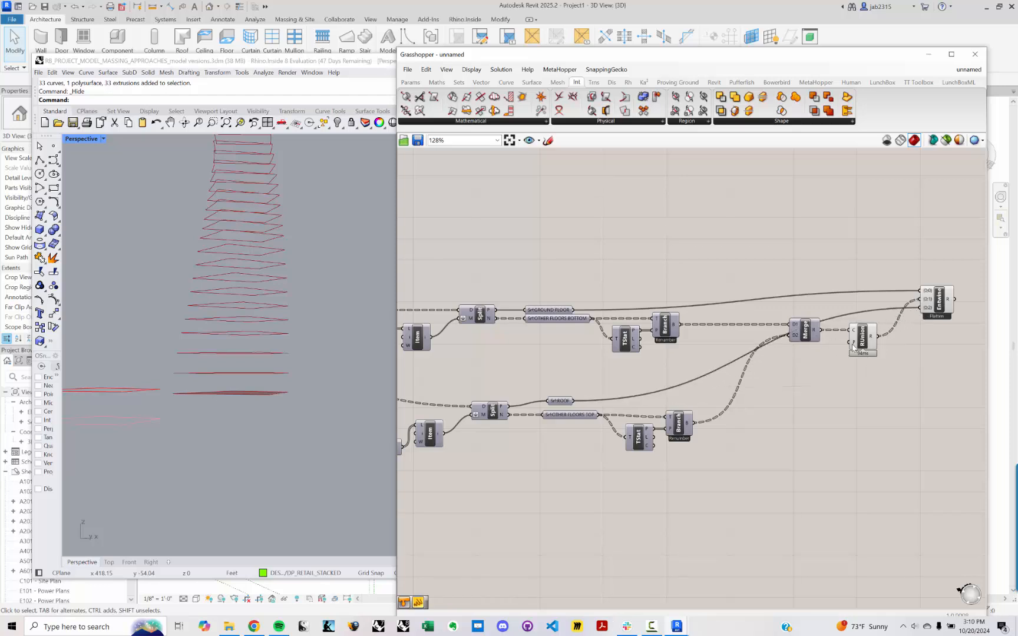
# Line up the Region Union component with Entwine and check the data structure of both components' results.
pyautogui.moveTo(862, 341); pyautogui.dragTo(868, 305)
pyautogui.click(890, 307)
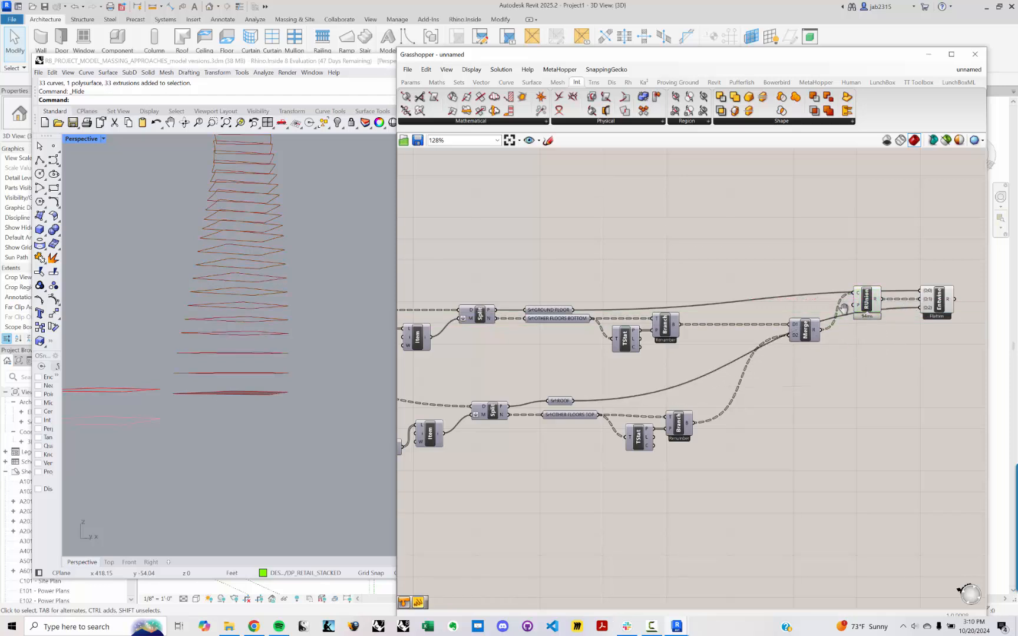
pyautogui.moveTo(928, 300); pyautogui.dragTo(799, 300, button='right')
pyautogui.scroll(3, 799, 299)
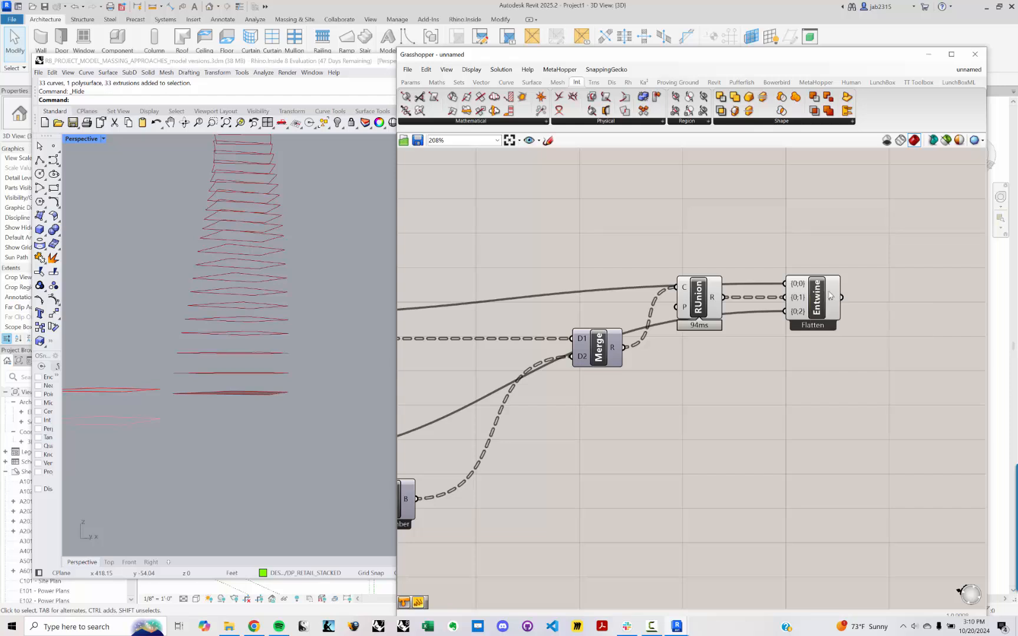
pyautogui.moveTo(830, 295)
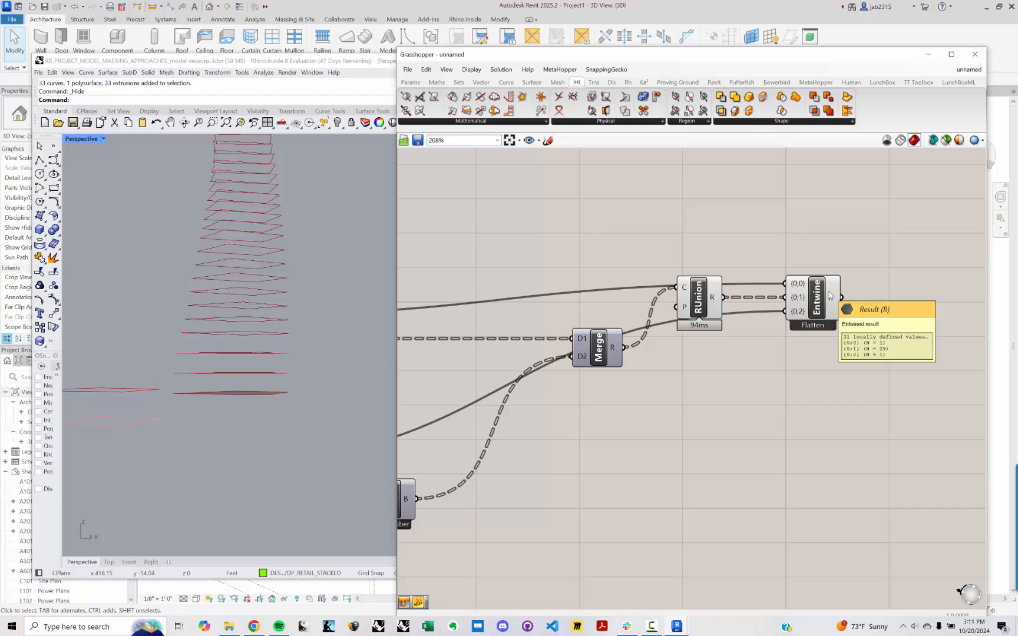
pyautogui.scroll(3, 801, 297)
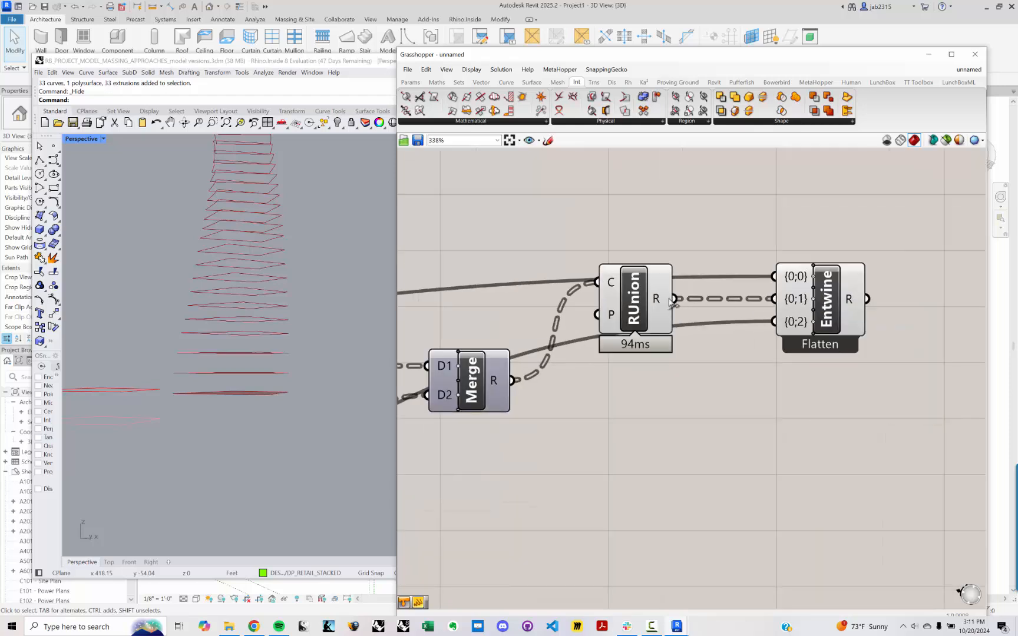
pyautogui.moveTo(661, 302)
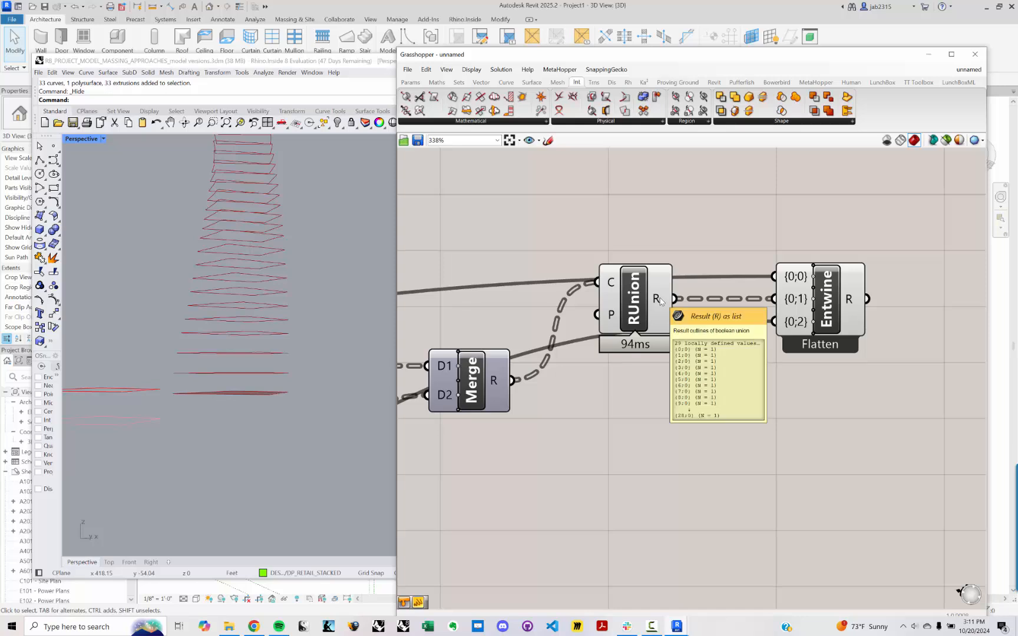
# Try a Graft Tree component on the ground floor surface ahead of Entwine input {0;0}, and remove it again.
pyautogui.doubleClick(745, 256)
pyautogui.write('GRAFT')
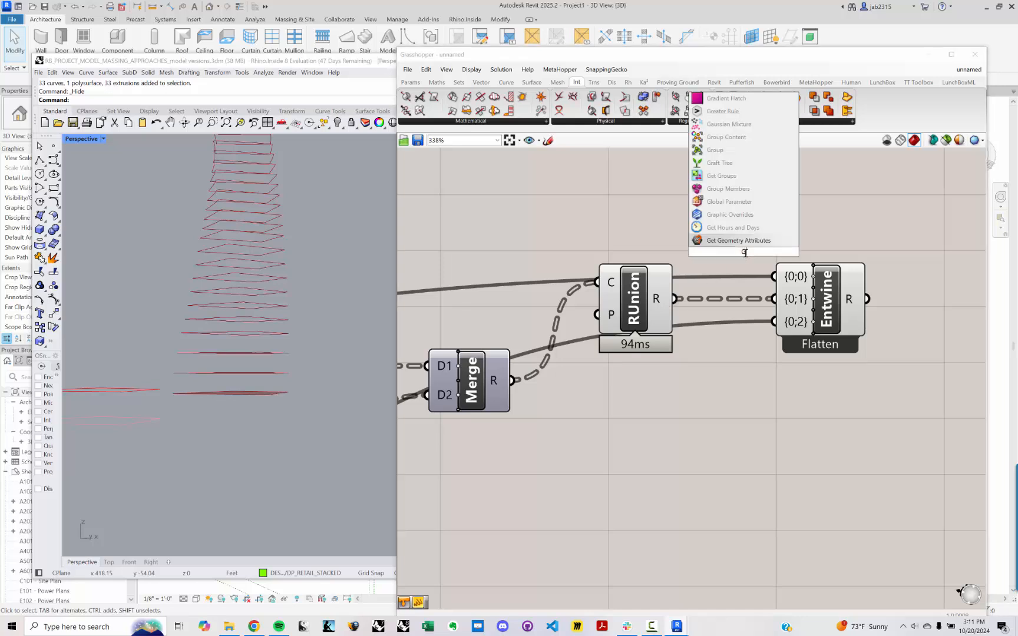
pyautogui.press('Return')
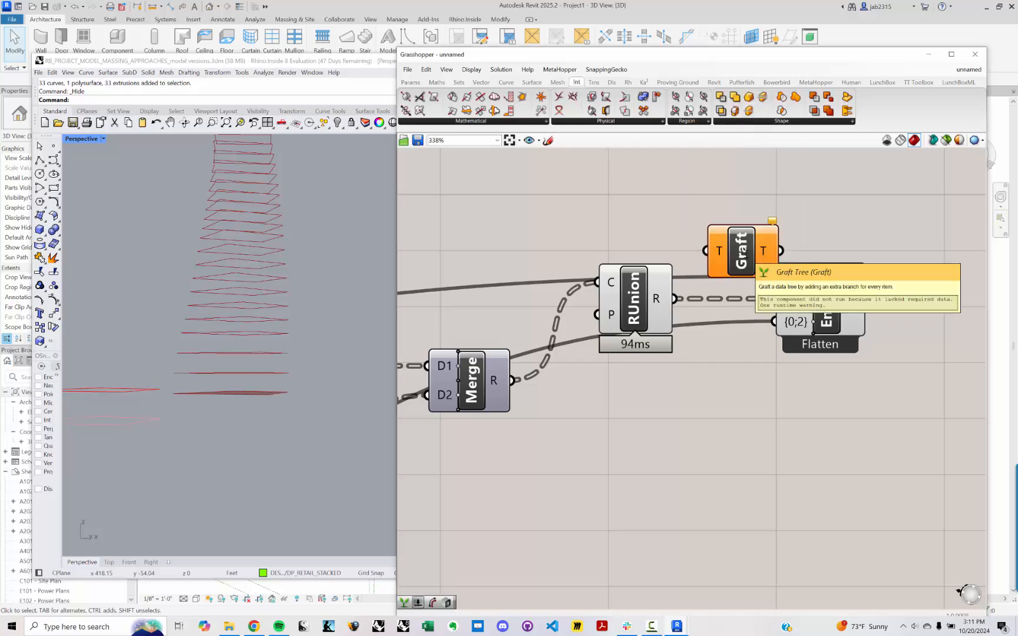
pyautogui.moveTo(743, 251); pyautogui.dragTo(732, 208)
pyautogui.keyDown('ctrl'); pyautogui.keyDown('shift'); pyautogui.moveTo(774, 276); pyautogui.dragTo(712, 228); pyautogui.keyUp('shift'); pyautogui.keyUp('ctrl')
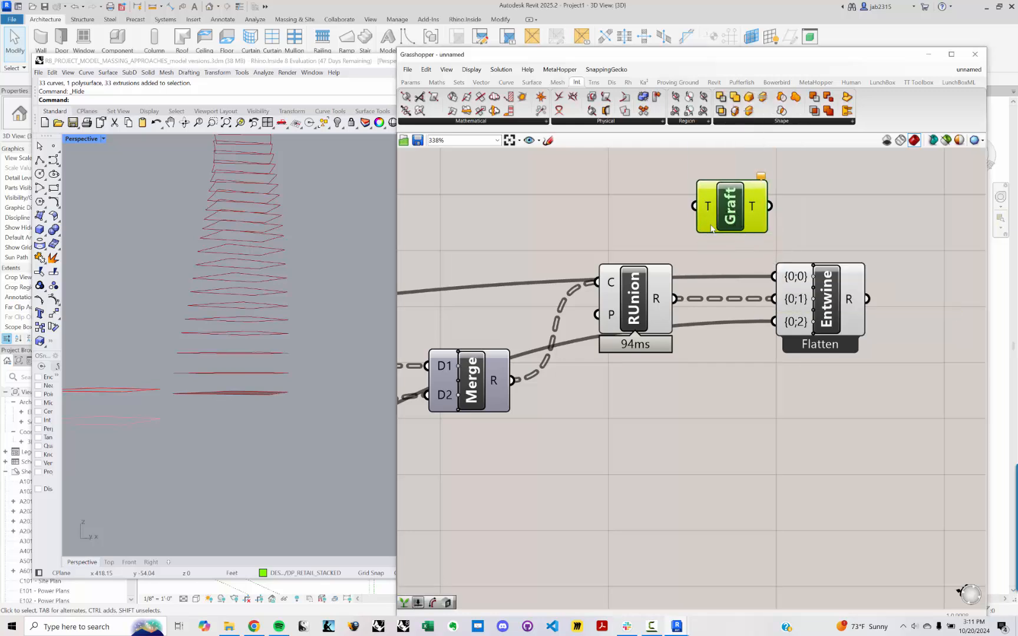
pyautogui.keyDown('ctrl'); pyautogui.keyDown('shift'); pyautogui.moveTo(773, 275); pyautogui.dragTo(696, 206); pyautogui.keyUp('shift'); pyautogui.keyUp('ctrl')
pyautogui.moveTo(770, 206); pyautogui.dragTo(780, 273)
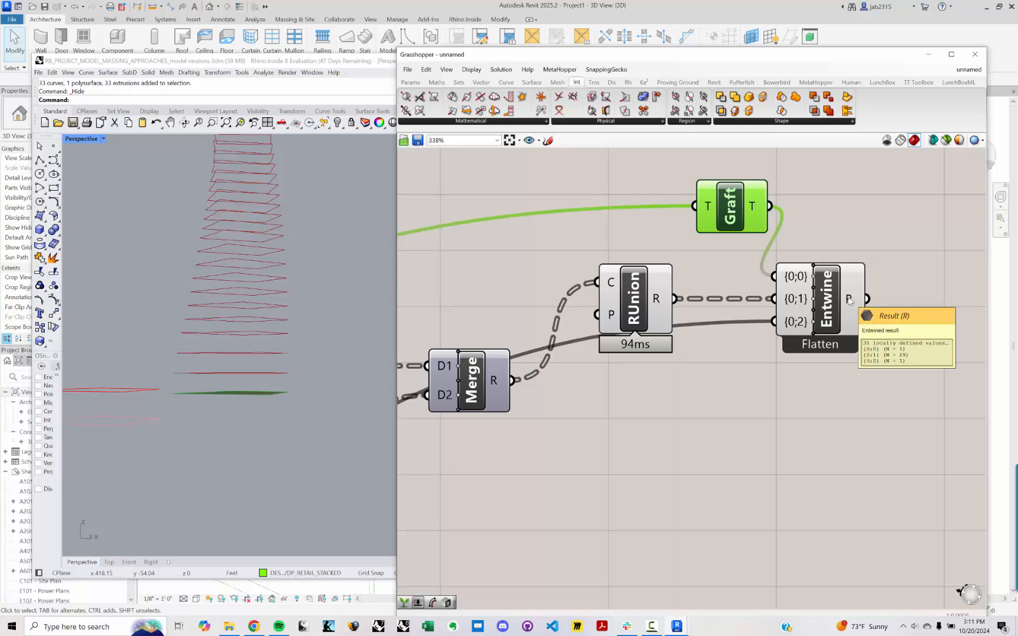
pyautogui.click(786, 258)
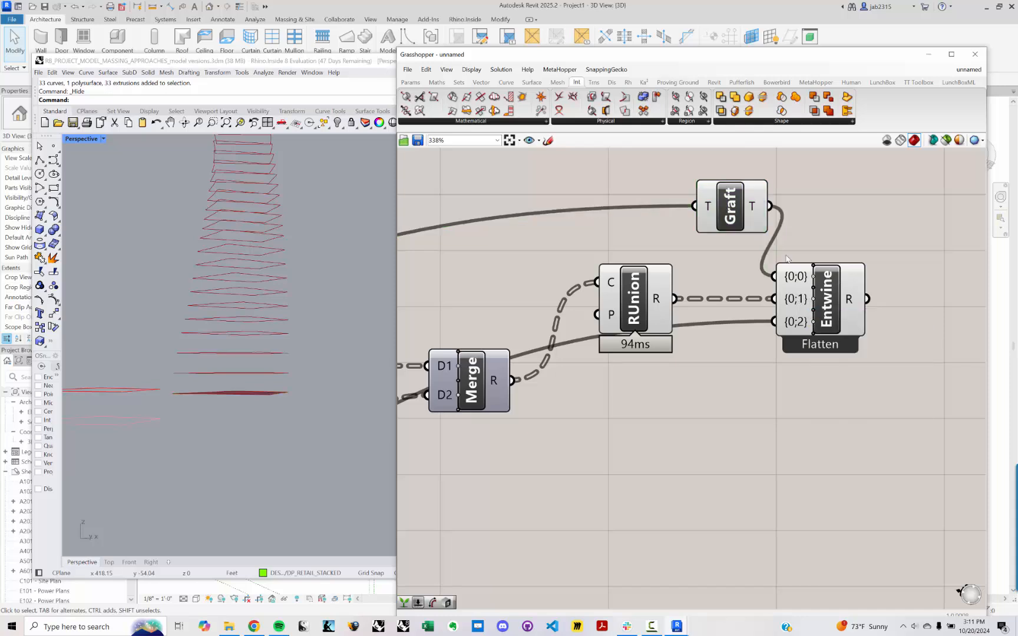
pyautogui.click(755, 228)
pyautogui.press('Delete')
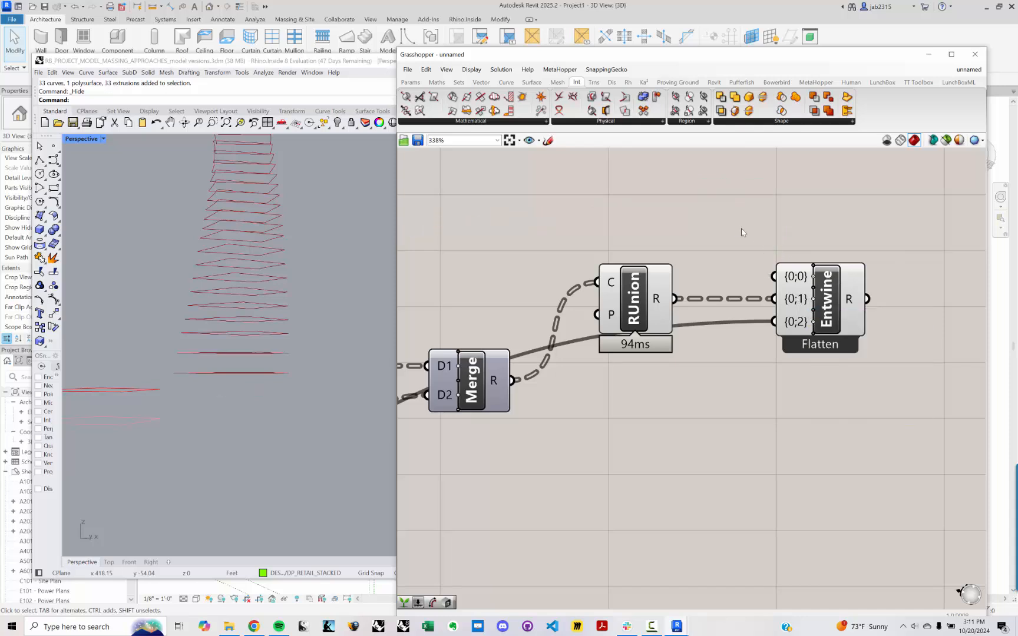
pyautogui.click(654, 627)
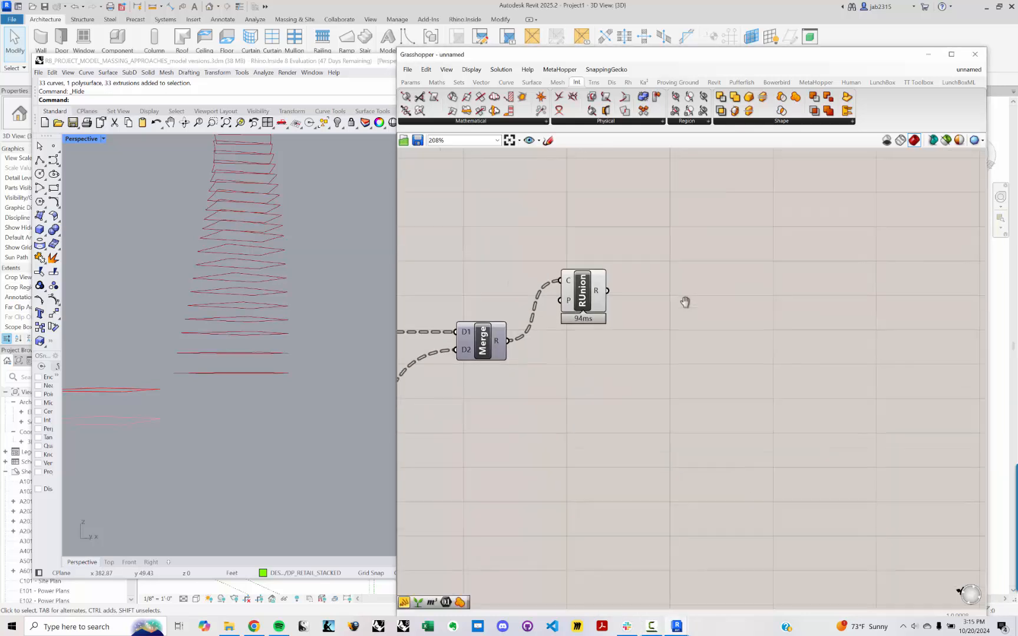
# Move the ground floor and roof surface parameters away from their Split components to tidy the canvas.
pyautogui.moveTo(579, 328); pyautogui.dragTo(602, 389)
pyautogui.scroll(-3, 593, 340)
pyautogui.moveTo(545, 329); pyautogui.dragTo(734, 305, button='right')
pyautogui.moveTo(495, 317); pyautogui.dragTo(560, 263)
pyautogui.click(512, 401)
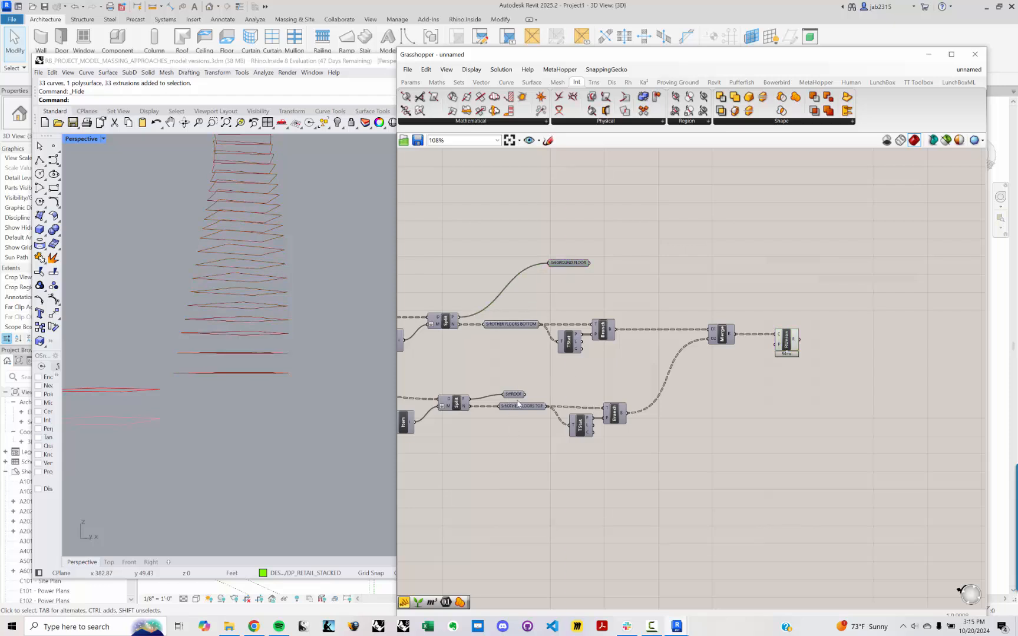
pyautogui.moveTo(514, 397); pyautogui.dragTo(573, 391)
pyautogui.moveTo(615, 369); pyautogui.dragTo(568, 309, button='right')
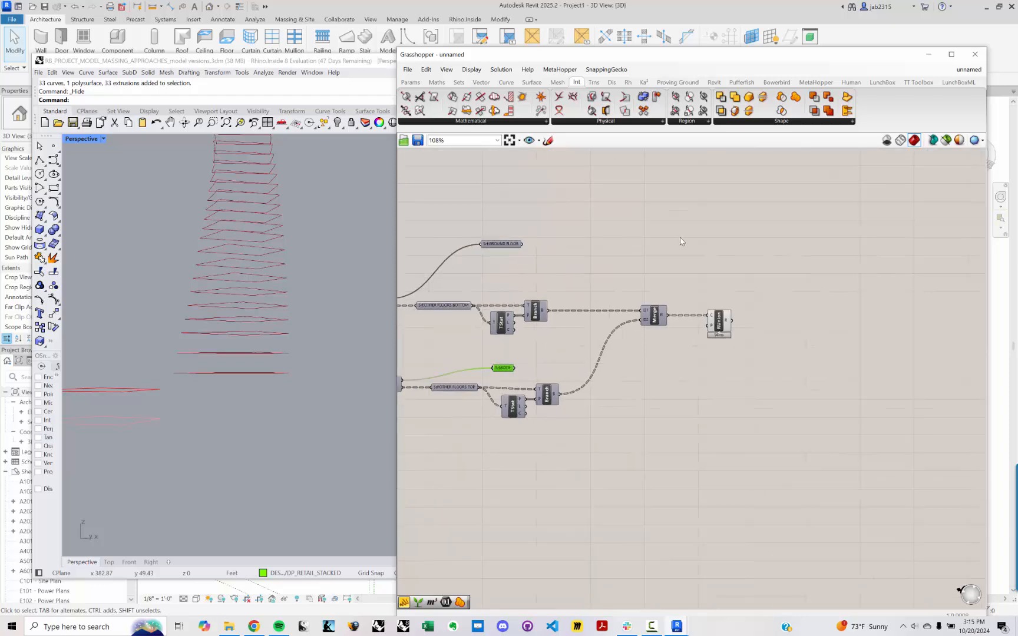
# Add a Flatten Tree component past Region Union and feed it the Region Union result.
pyautogui.doubleClick(730, 241)
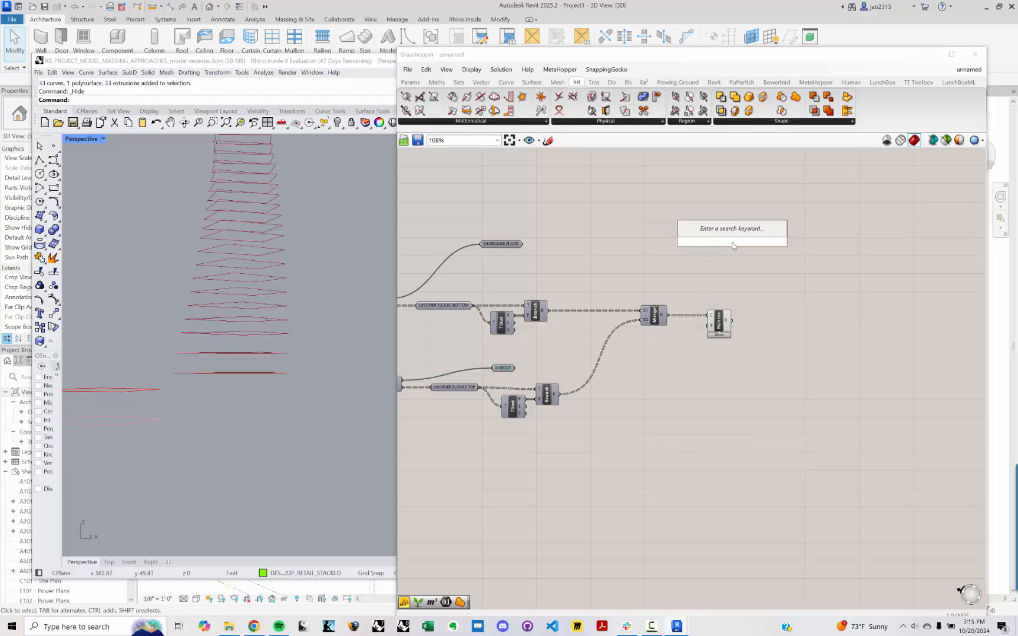
pyautogui.write('Fla')
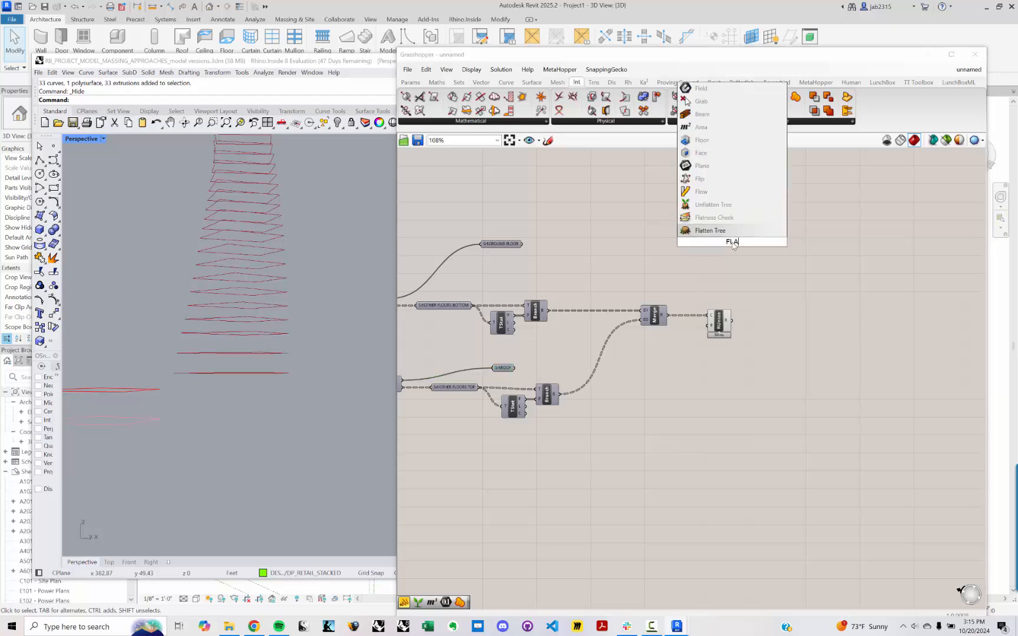
pyautogui.press('BackSpace')
pyautogui.press('BackSpace')
pyautogui.press('BackSpace')
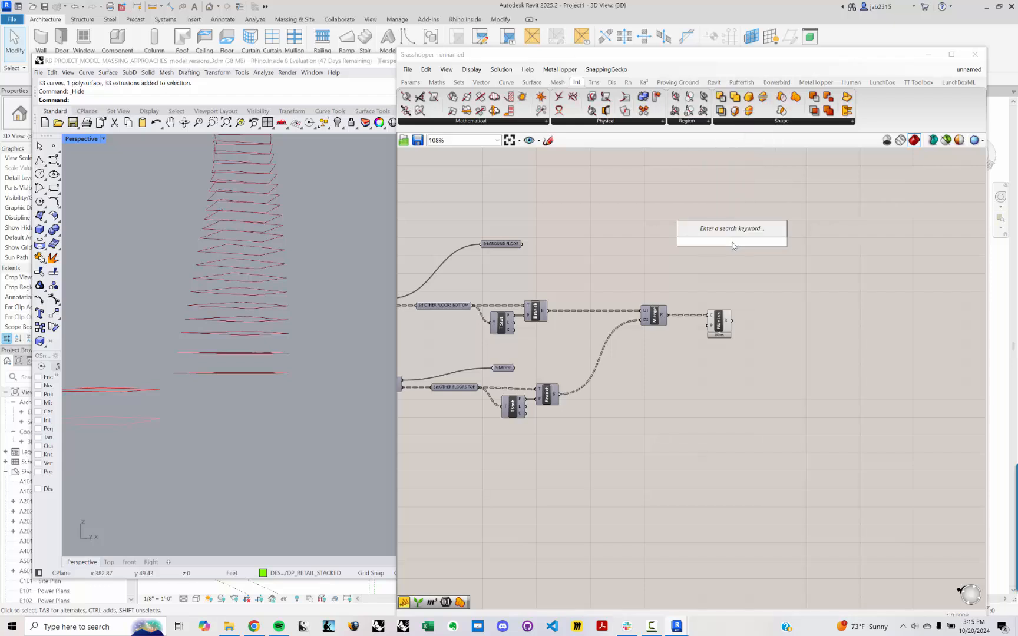
pyautogui.write('flatten')
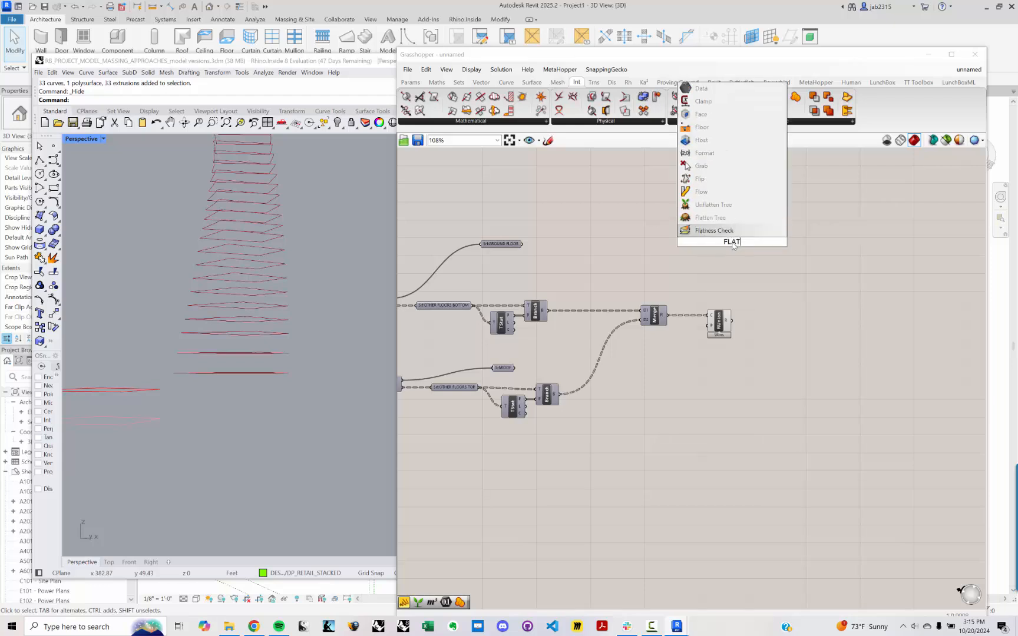
pyautogui.press('Return')
pyautogui.moveTo(732, 245); pyautogui.dragTo(766, 315)
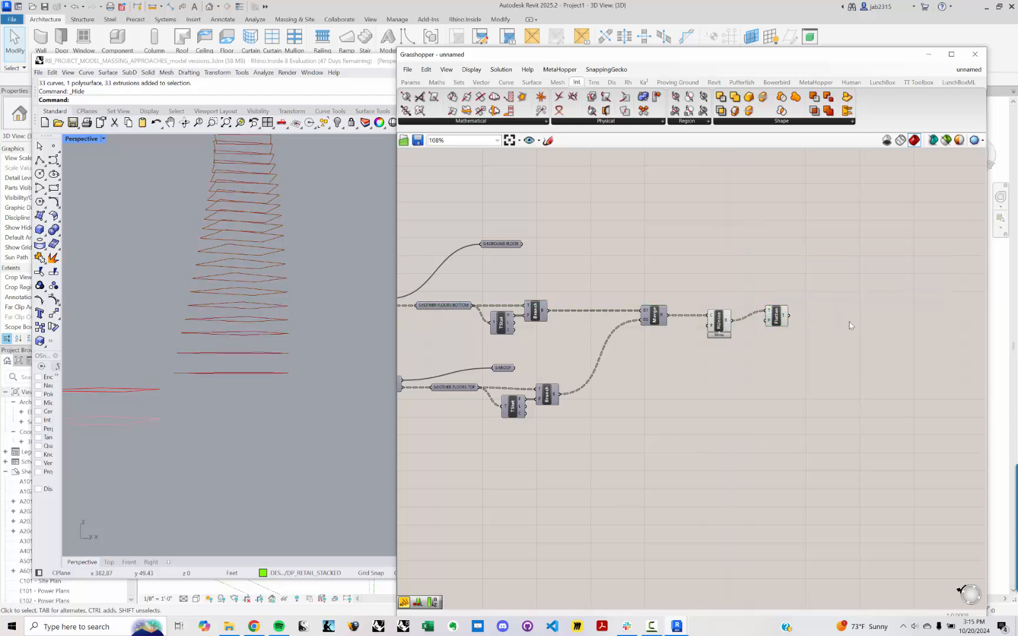
# Add a Merge component past Flatten and wire the ground floor surface into D1 and the flattened outlines into D2.
pyautogui.doubleClick(848, 321)
pyautogui.write('MER')
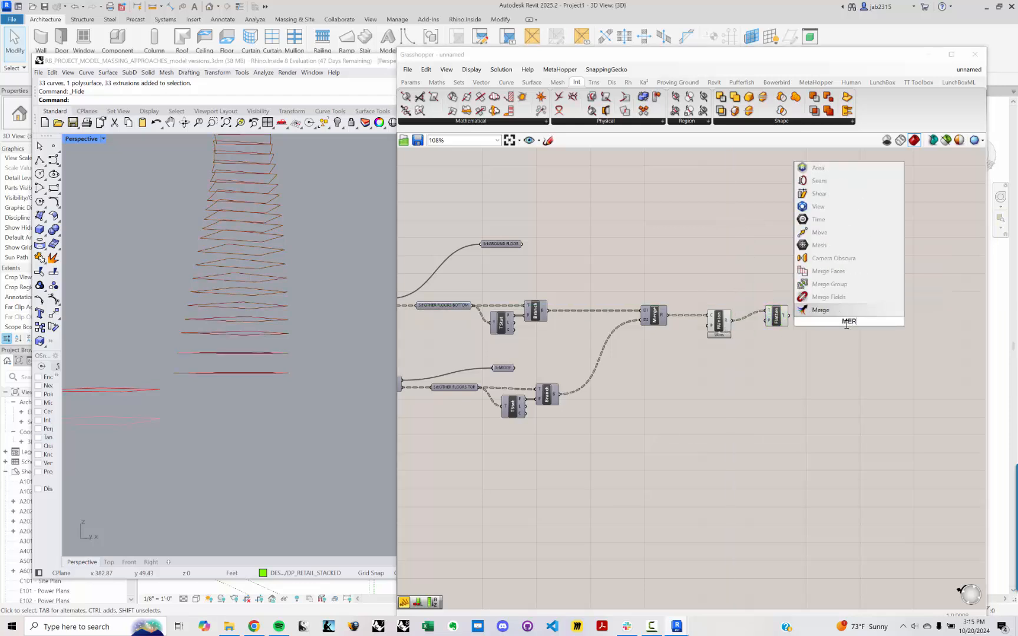
pyautogui.press('Return')
pyautogui.moveTo(848, 321); pyautogui.dragTo(855, 250)
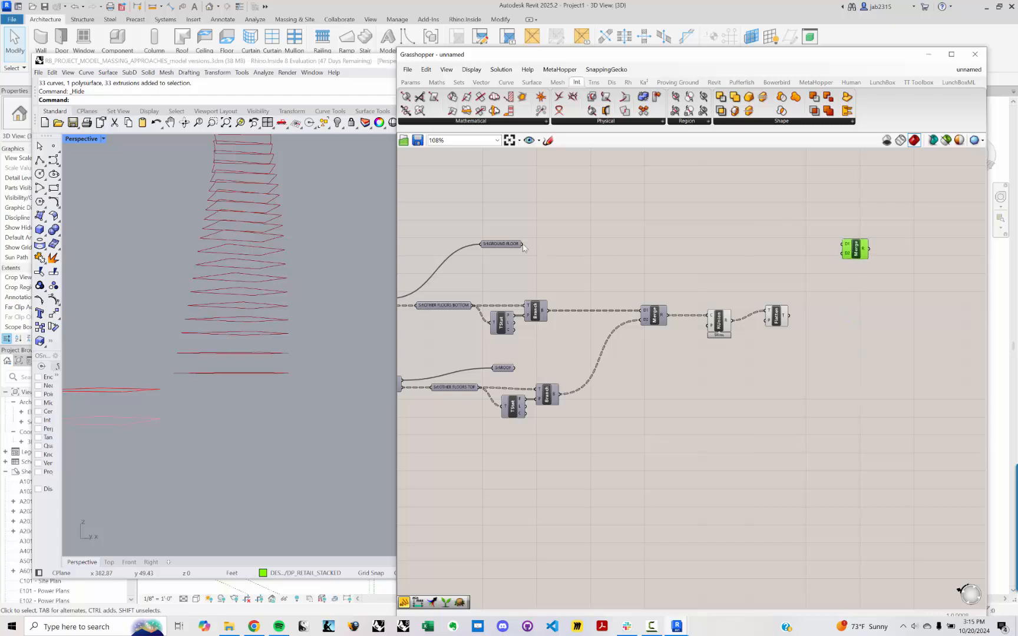
pyautogui.moveTo(523, 248); pyautogui.dragTo(851, 250)
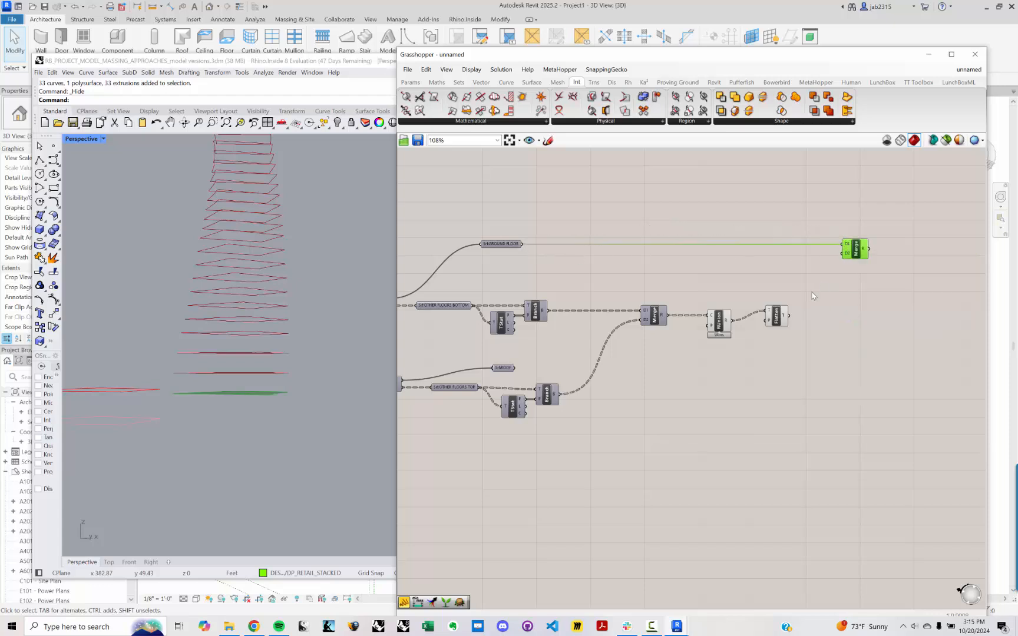
pyautogui.moveTo(789, 316); pyautogui.dragTo(848, 257)
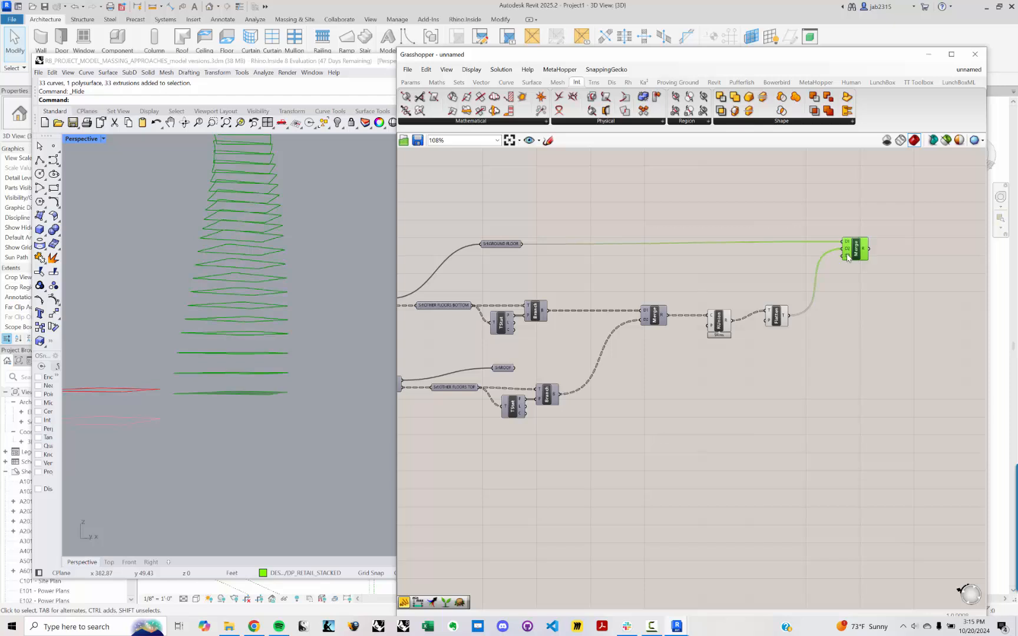
# Wire the roof surface parameter into input D3 of the new Merge component.
pyautogui.moveTo(270, 251); pyautogui.dragTo(253, 423, button='right')
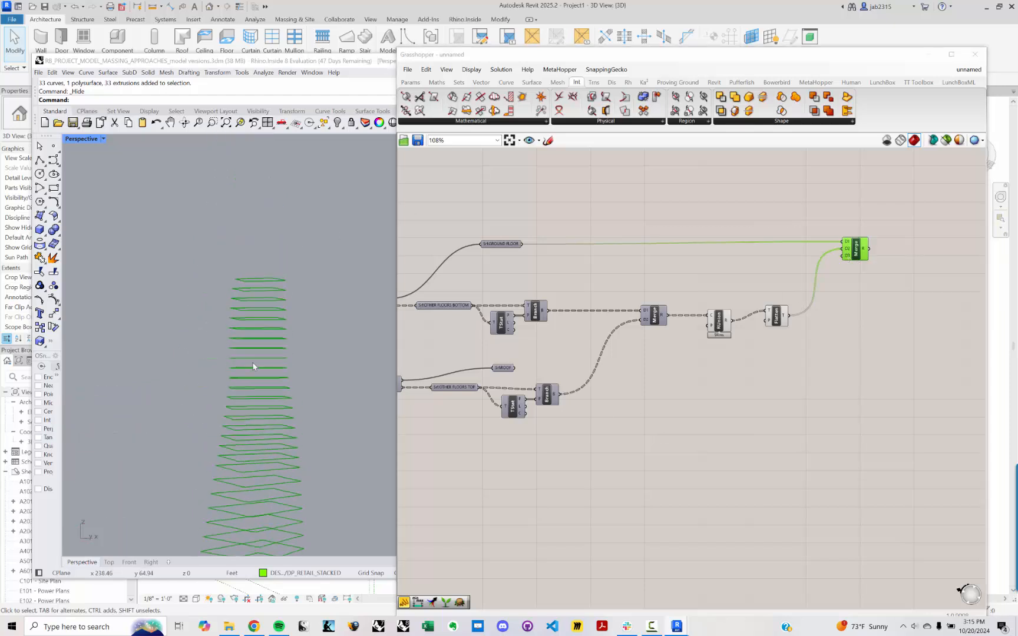
pyautogui.scroll(4, 261, 283)
pyautogui.moveTo(259, 287); pyautogui.dragTo(261, 303, button='right')
pyautogui.moveTo(718, 379); pyautogui.dragTo(693, 356, button='right')
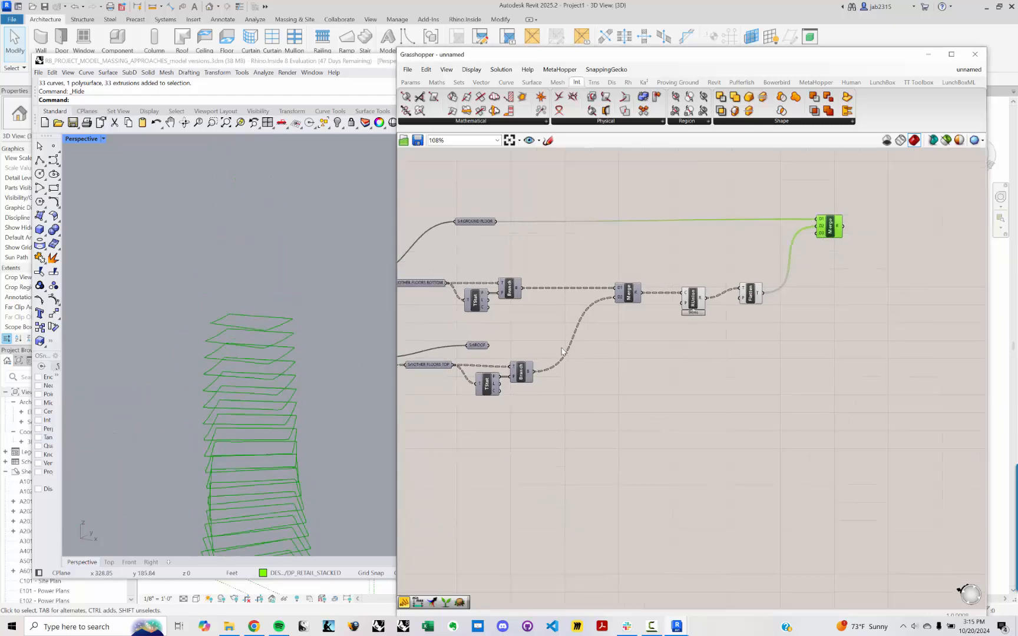
pyautogui.moveTo(490, 346); pyautogui.dragTo(820, 233)
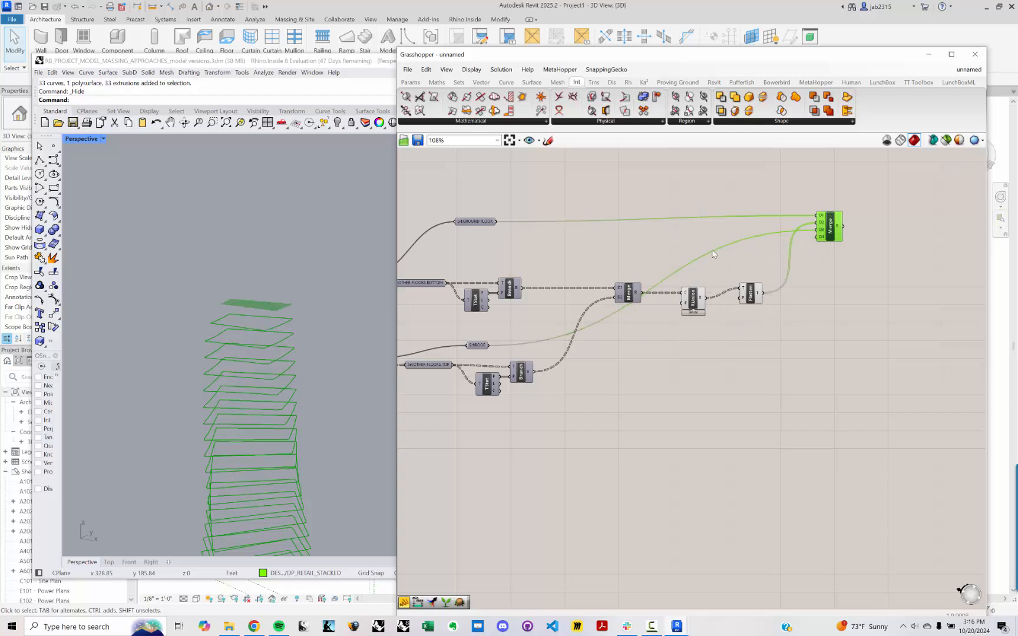
# Inspect the merged tower floors in the perspective viewport and move the Merge component farther from Flatten.
pyautogui.moveTo(286, 337); pyautogui.dragTo(240, 373, button='right')
pyautogui.moveTo(266, 297); pyautogui.dragTo(289, 328, button='right')
pyautogui.moveTo(732, 261); pyautogui.dragTo(677, 267, button='right')
pyautogui.scroll(2, 839, 219)
pyautogui.moveTo(787, 233); pyautogui.dragTo(753, 250, button='right')
pyautogui.click(754, 250)
pyautogui.moveTo(722, 253); pyautogui.dragTo(772, 262)
# Add a Revit Add Floor component and place it on the free canvas above and beyond Merge.
pyautogui.scroll(-6, 773, 265)
pyautogui.moveTo(779, 265); pyautogui.dragTo(773, 347, button='right')
pyautogui.scroll(2, 773, 336)
pyautogui.doubleClick(787, 298)
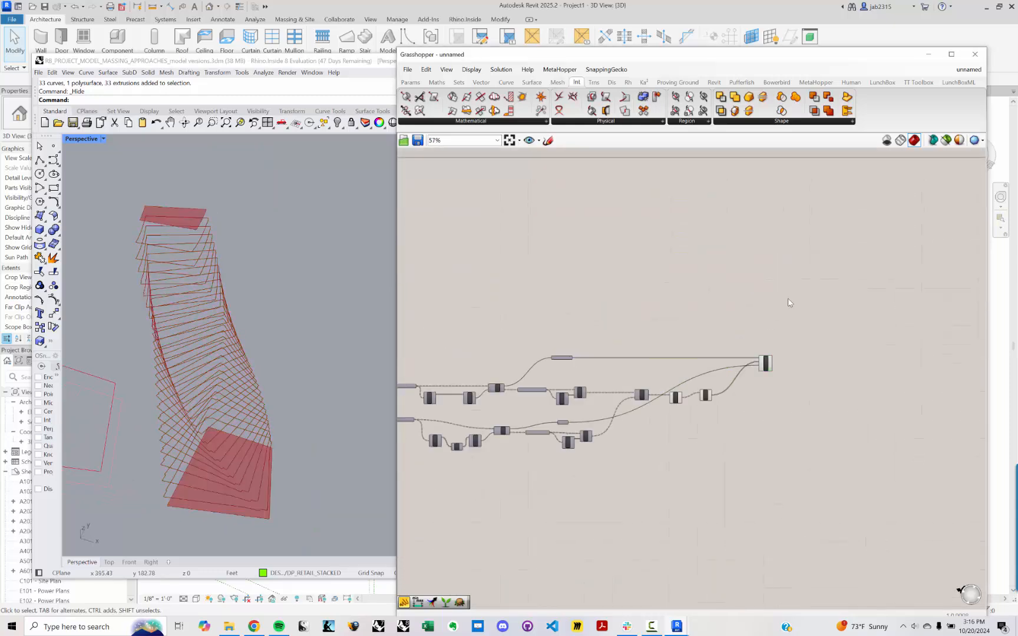
pyautogui.write('ADD FLOOR')
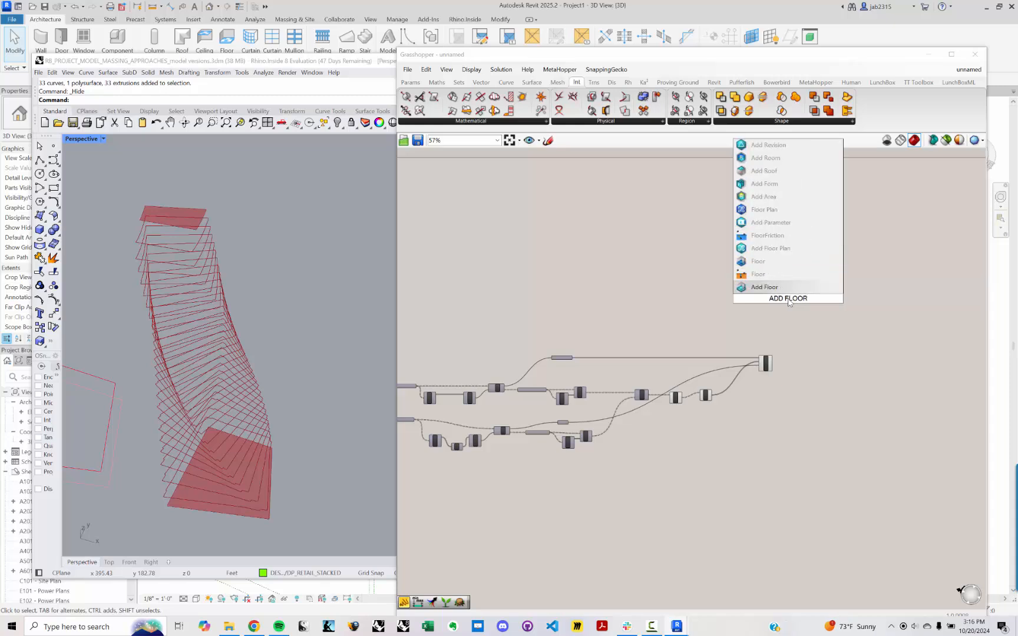
pyautogui.press('Return')
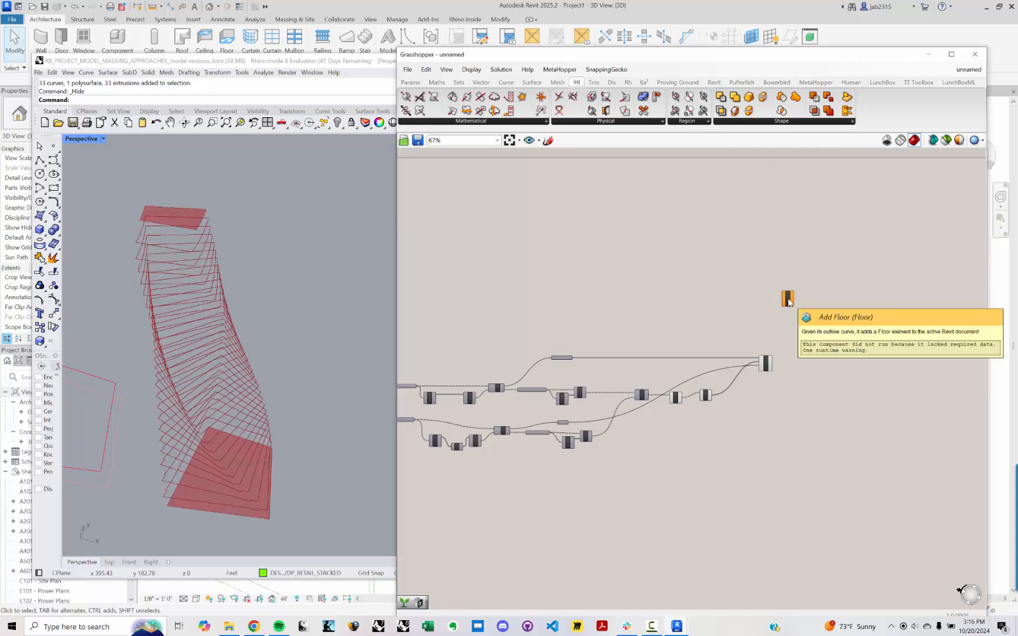
pyautogui.scroll(5, 786, 301)
pyautogui.moveTo(786, 301); pyautogui.dragTo(816, 348)
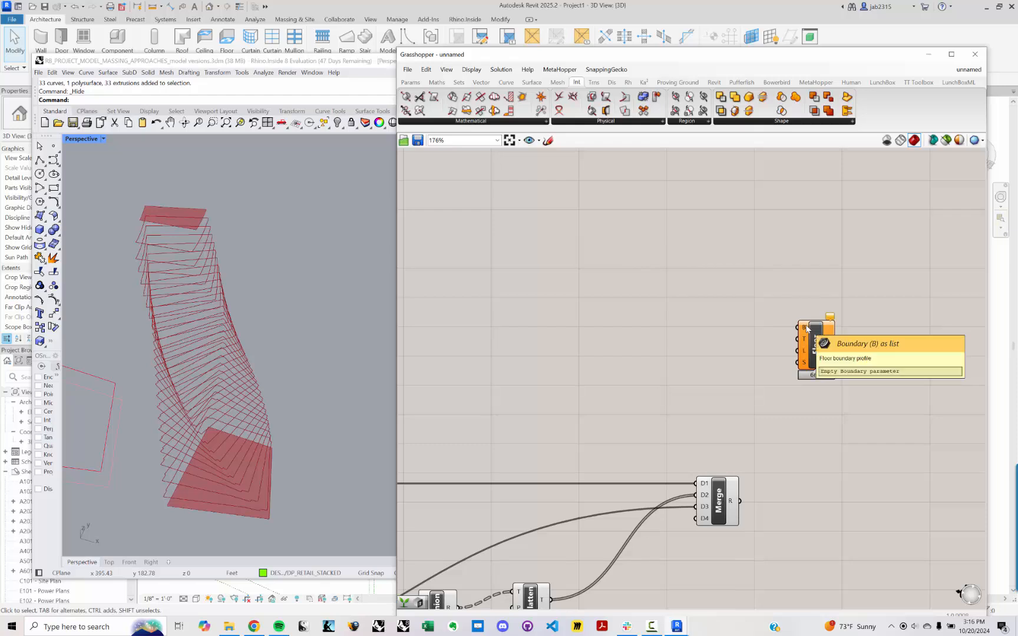
# Wire the Merge result into the Boundary input of Add Floor and read its error message.
pyautogui.moveTo(739, 500); pyautogui.dragTo(802, 328)
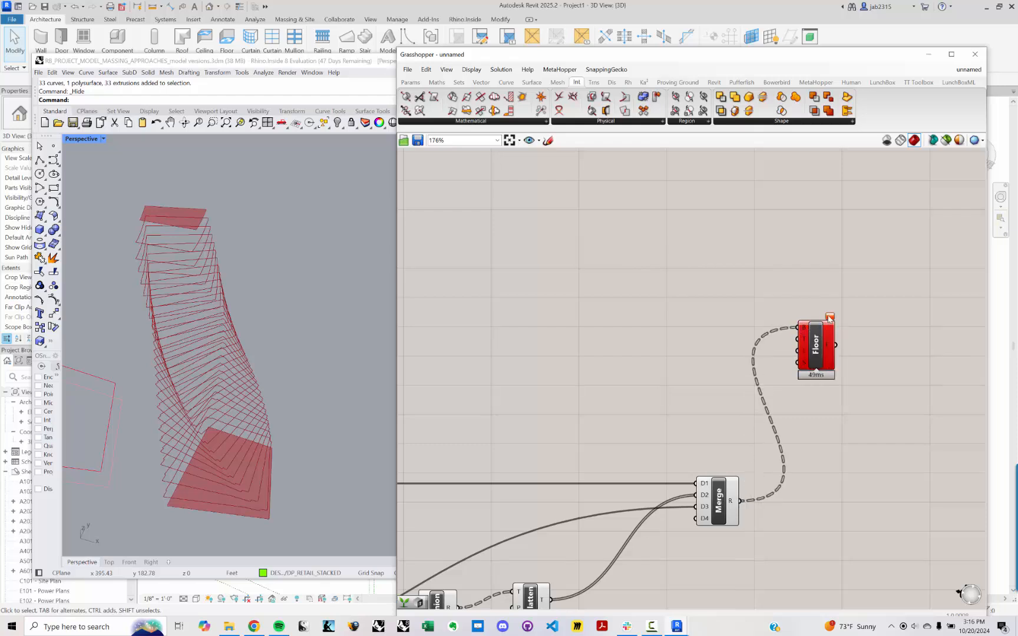
pyautogui.click(829, 318)
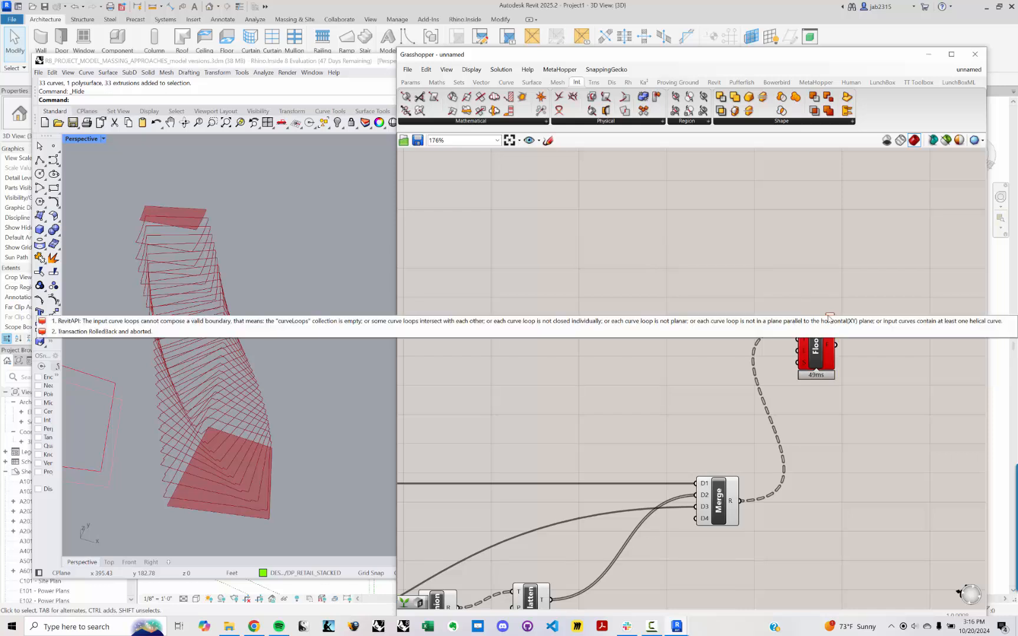
pyautogui.moveTo(829, 363); pyautogui.dragTo(731, 324, button='right')
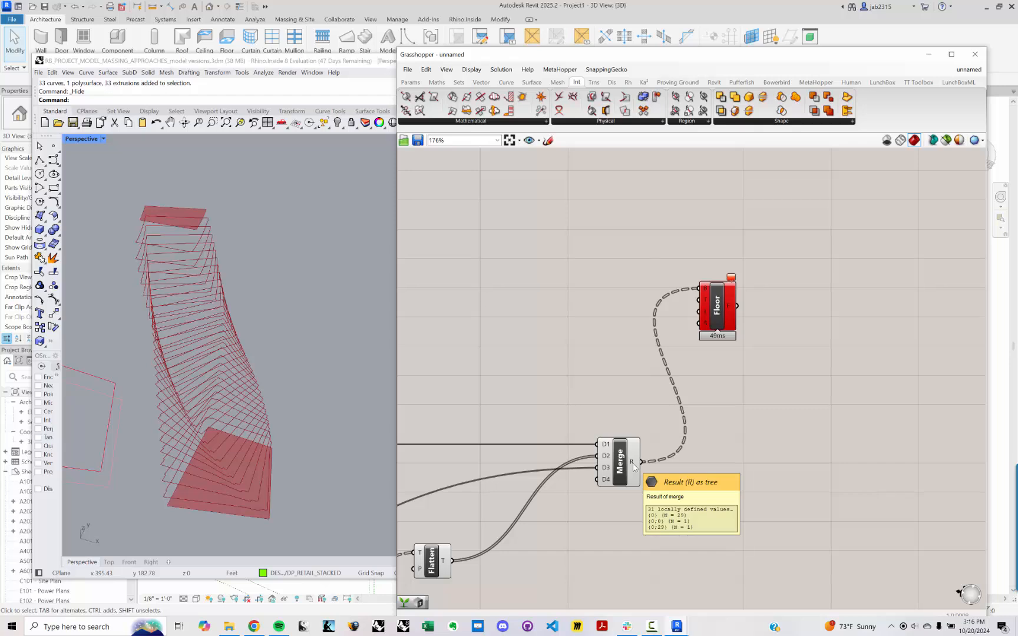
# Flatten inputs D1, D2 and D3 of the Merge component feeding Add Floor.
pyautogui.scroll(1, 612, 453)
pyautogui.scroll(2, 609, 455)
pyautogui.rightClick(599, 439)
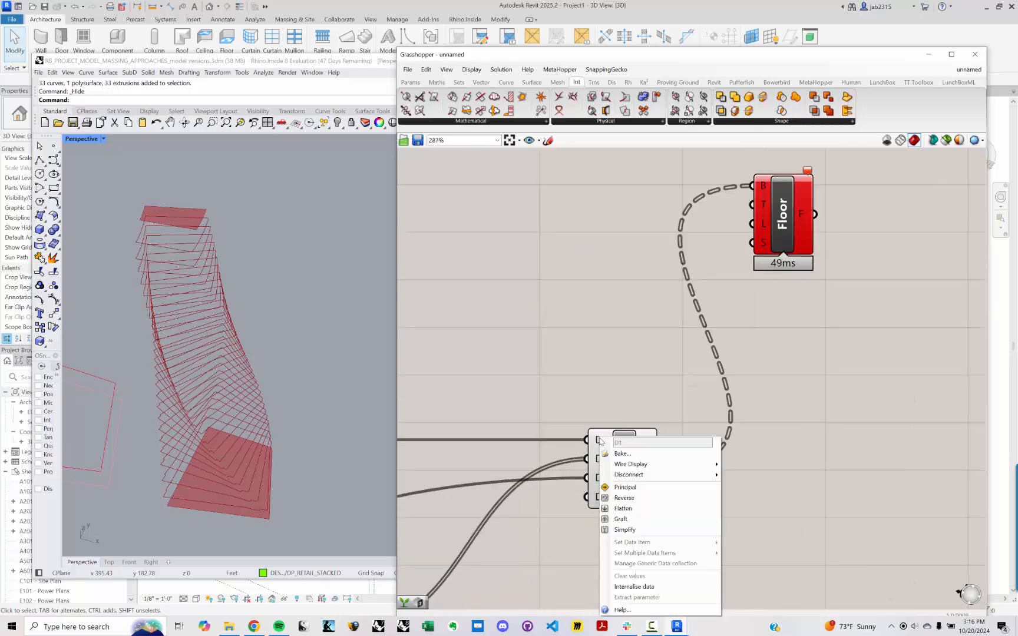
pyautogui.click(623, 508)
pyautogui.rightClick(600, 459)
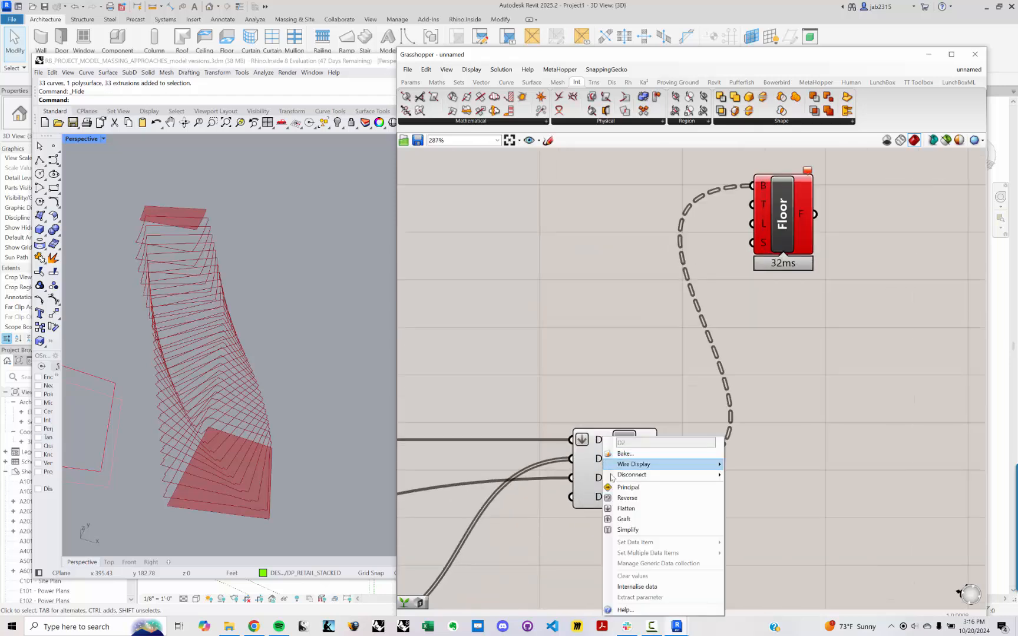
pyautogui.click(623, 508)
pyautogui.rightClick(596, 477)
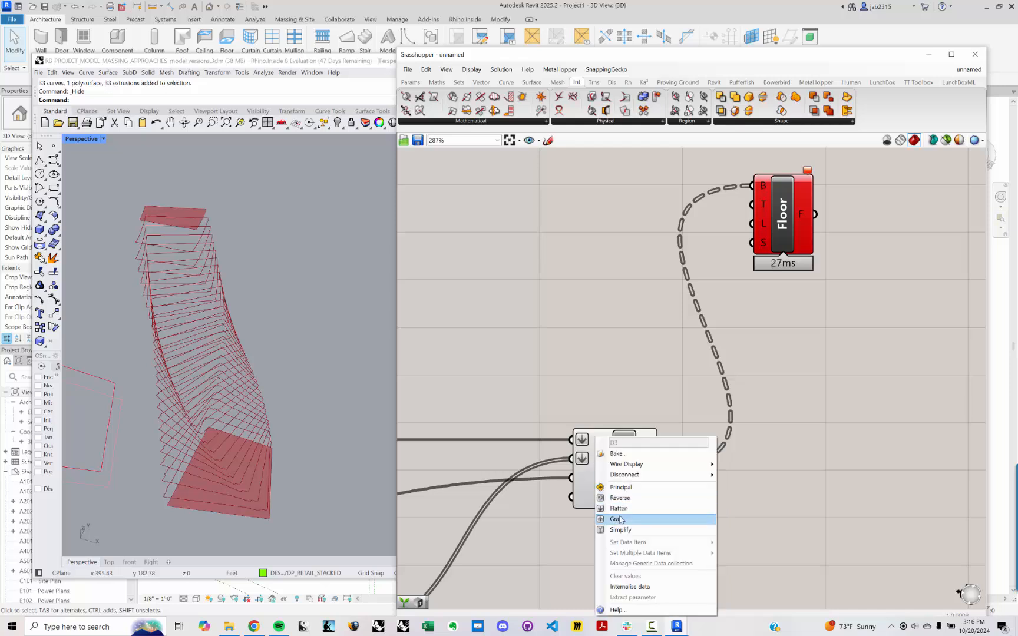
pyautogui.click(624, 509)
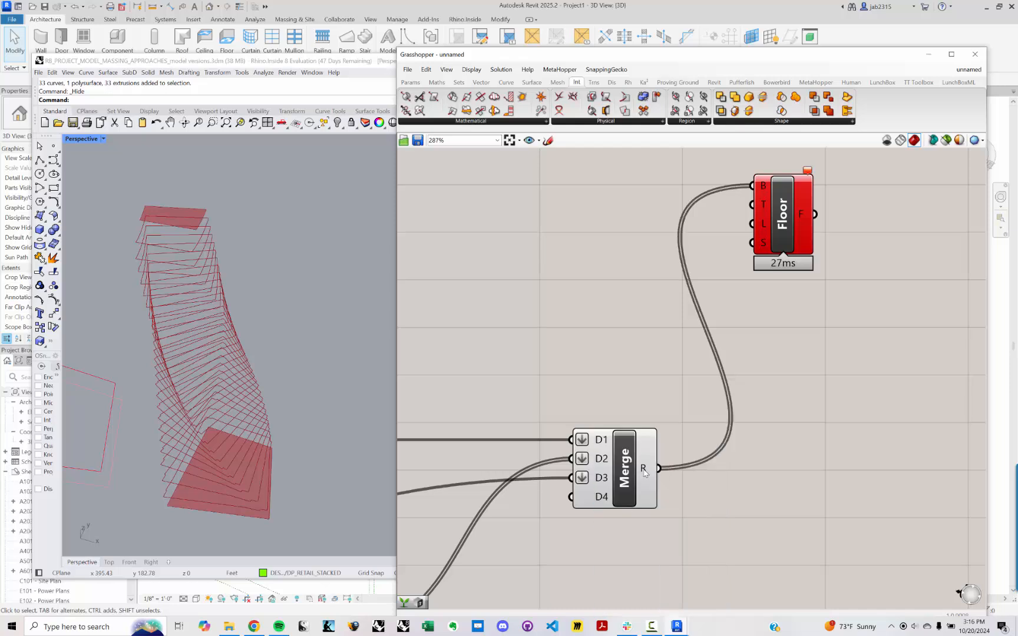
# Check the data arriving at the Boundary input of the Add Floor component.
pyautogui.scroll(-5, 646, 554)
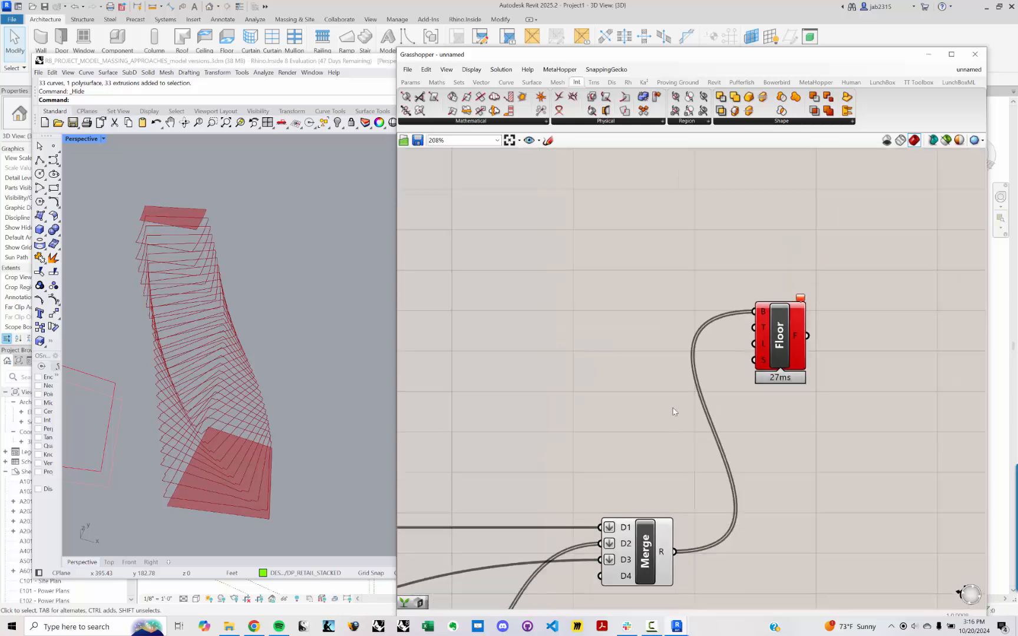
pyautogui.moveTo(633, 401); pyautogui.dragTo(634, 361, button='right')
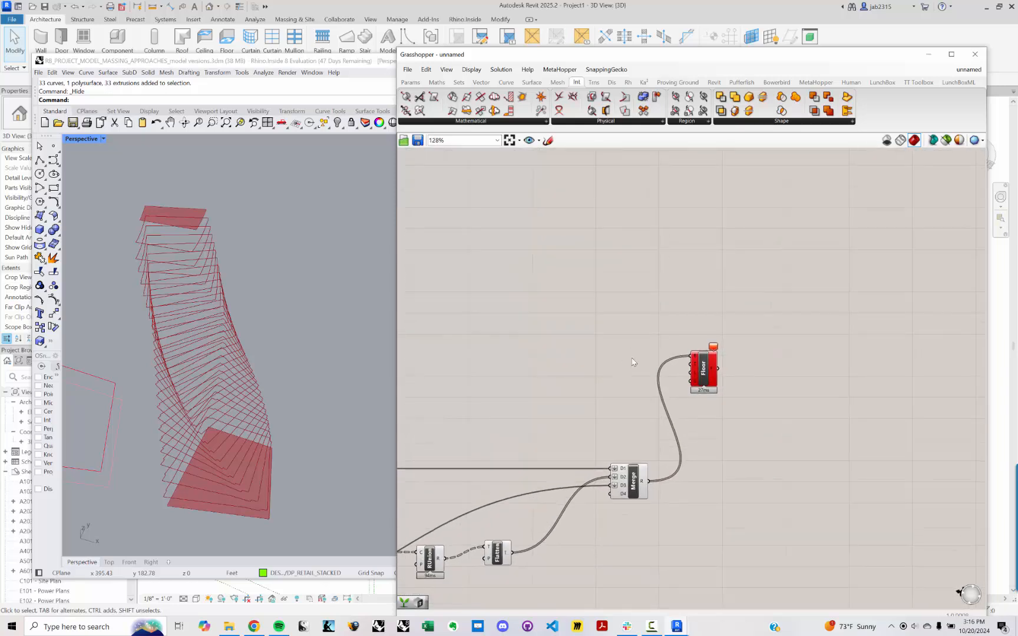
pyautogui.scroll(3, 687, 395)
pyautogui.moveTo(700, 332)
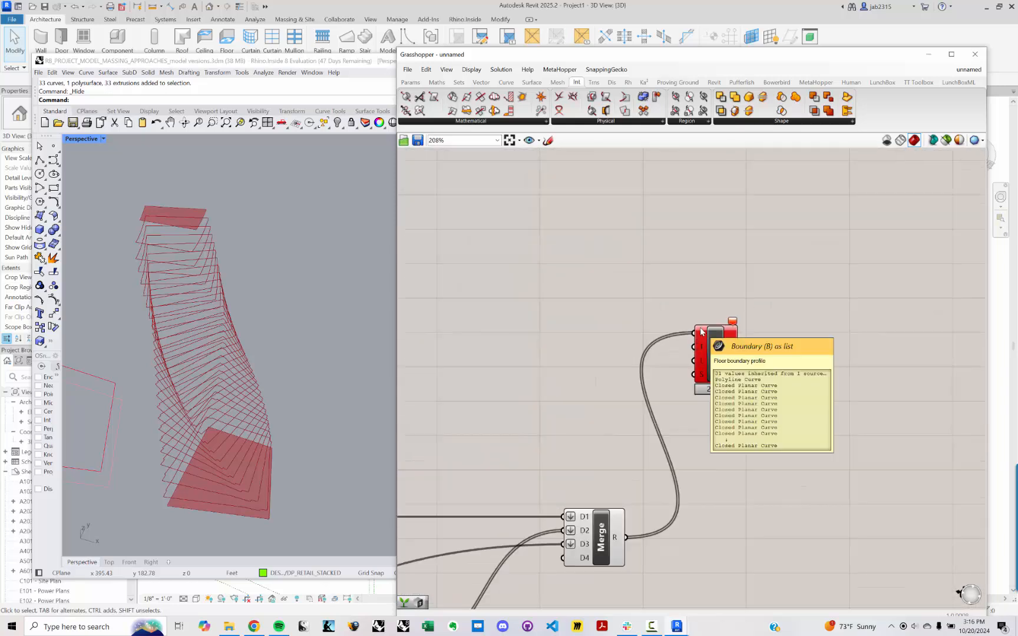
# Examine how the earlier tower's Add Floor component gets its sectioned boundaries, floor type and levels.
pyautogui.scroll(-4, 598, 304)
pyautogui.moveTo(733, 371); pyautogui.dragTo(872, 524, button='right')
pyautogui.moveTo(471, 260); pyautogui.dragTo(752, 368, button='right')
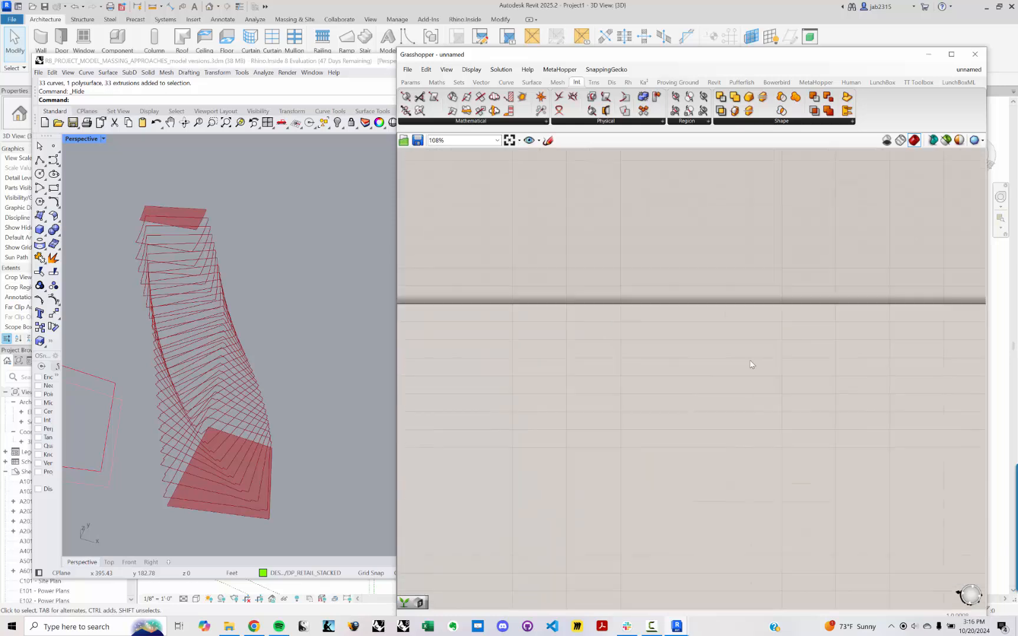
pyautogui.scroll(-3, 689, 344)
pyautogui.moveTo(683, 344); pyautogui.dragTo(866, 345, button='right')
pyautogui.moveTo(447, 346); pyautogui.dragTo(622, 343, button='right')
pyautogui.scroll(4, 580, 312)
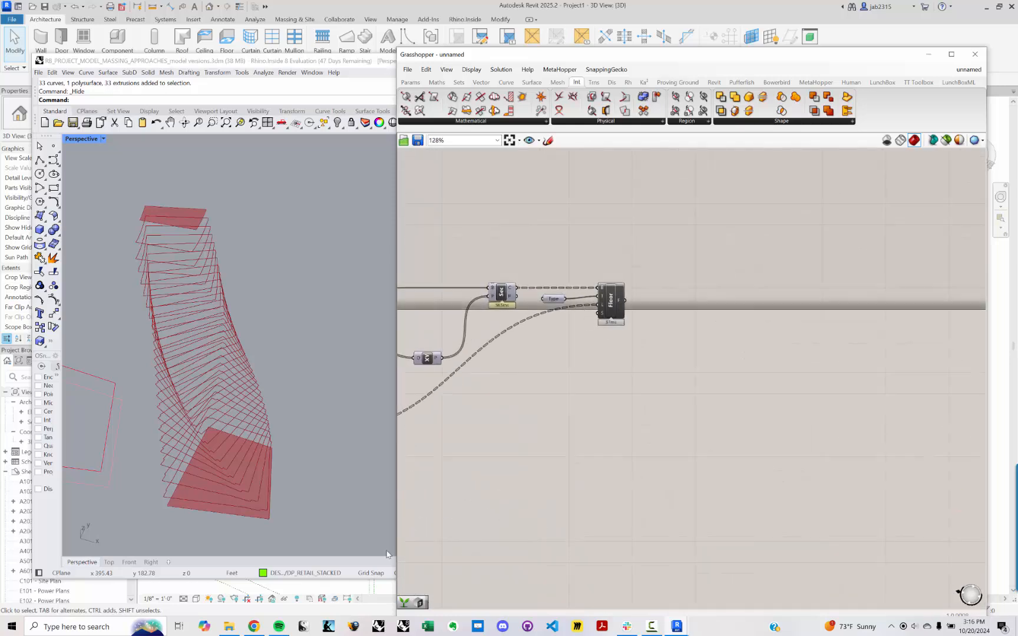
# Switch to Revit, create one Generic - 12" floor on LEVEL_1 from two separate circles beside the tower, and delete it.
pyautogui.click(928, 54)
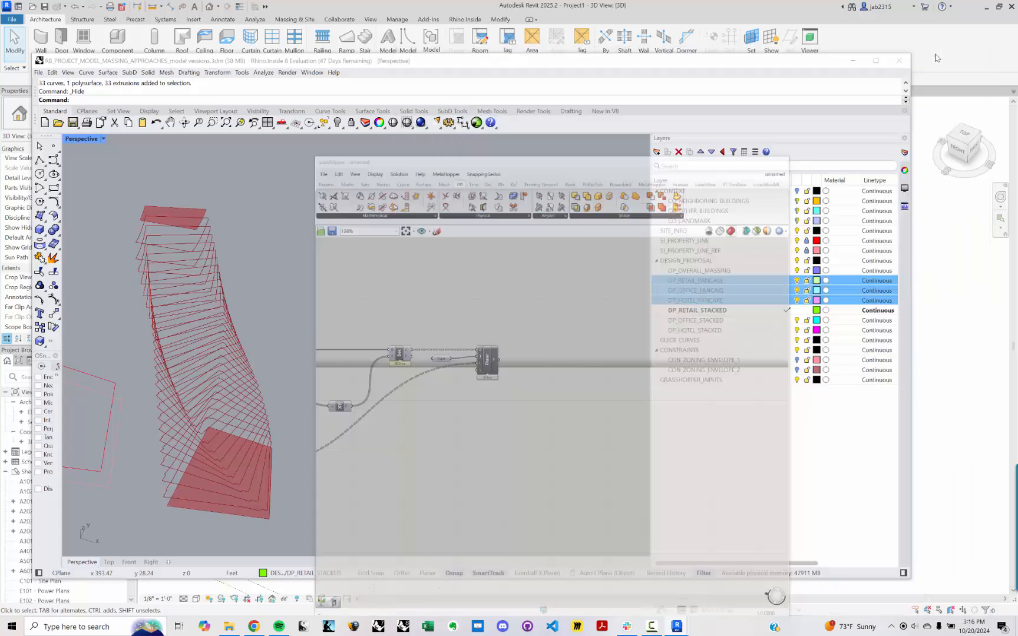
pyautogui.click(853, 61)
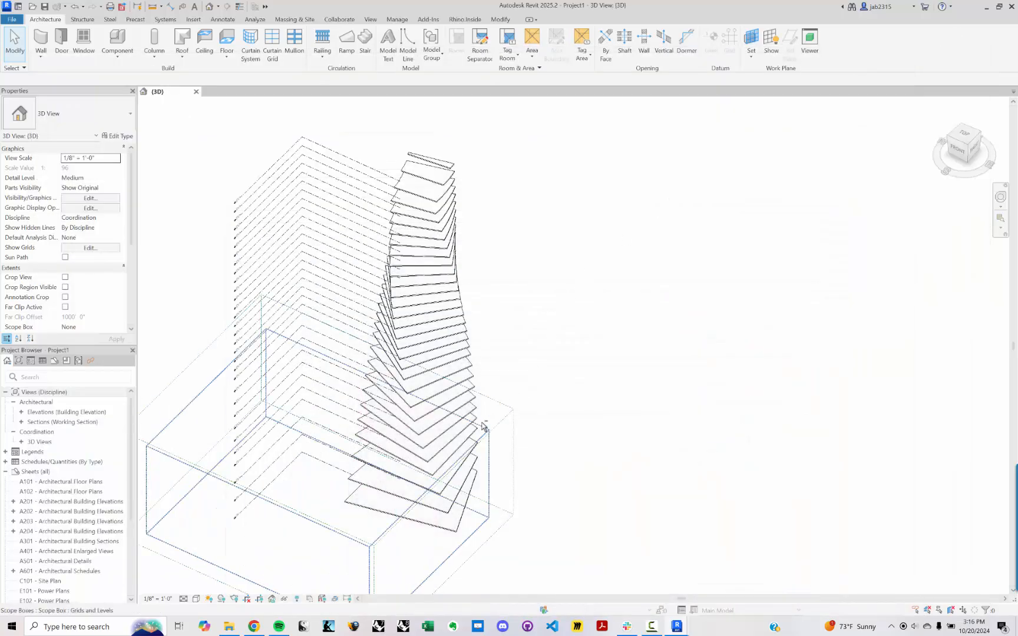
pyautogui.keyDown('shift'); pyautogui.moveTo(534, 479); pyautogui.dragTo(553, 366, button='middle'); pyautogui.keyUp('shift')
pyautogui.scroll(1, 553, 366)
pyautogui.scroll(1, 553, 367)
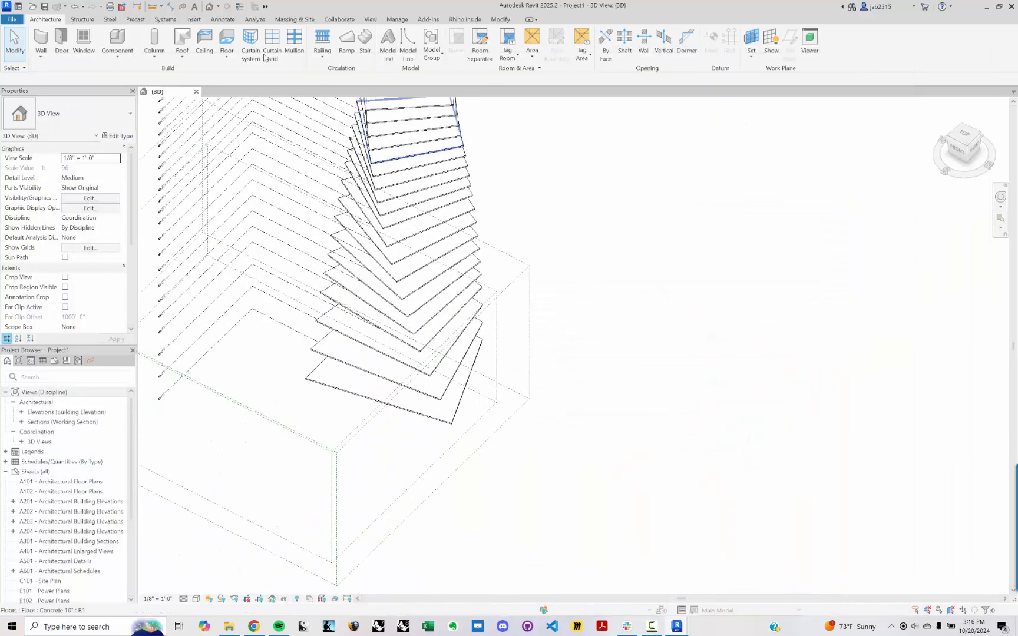
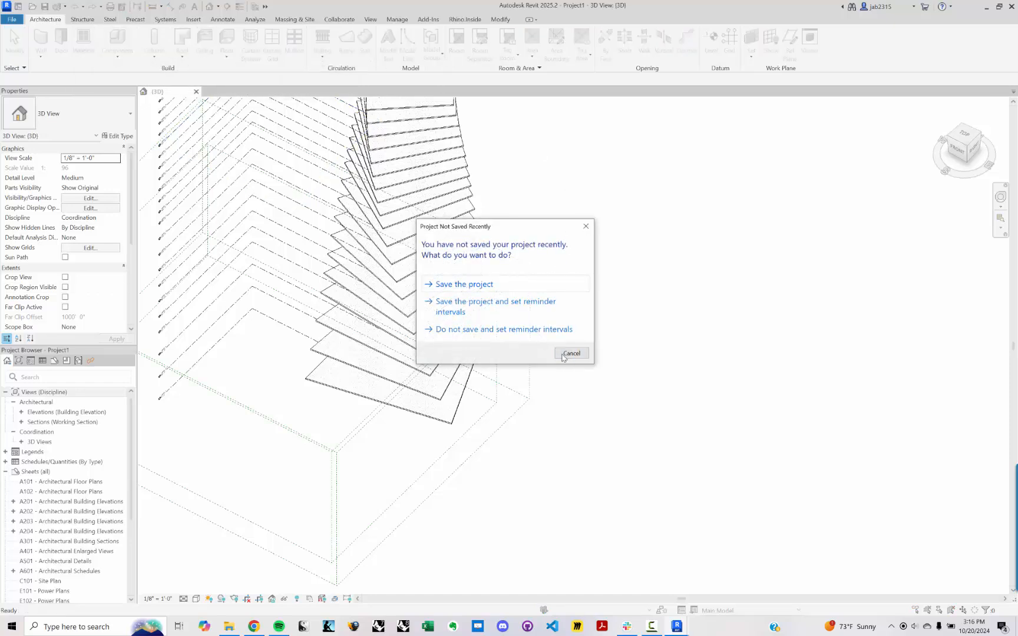
pyautogui.click(562, 355)
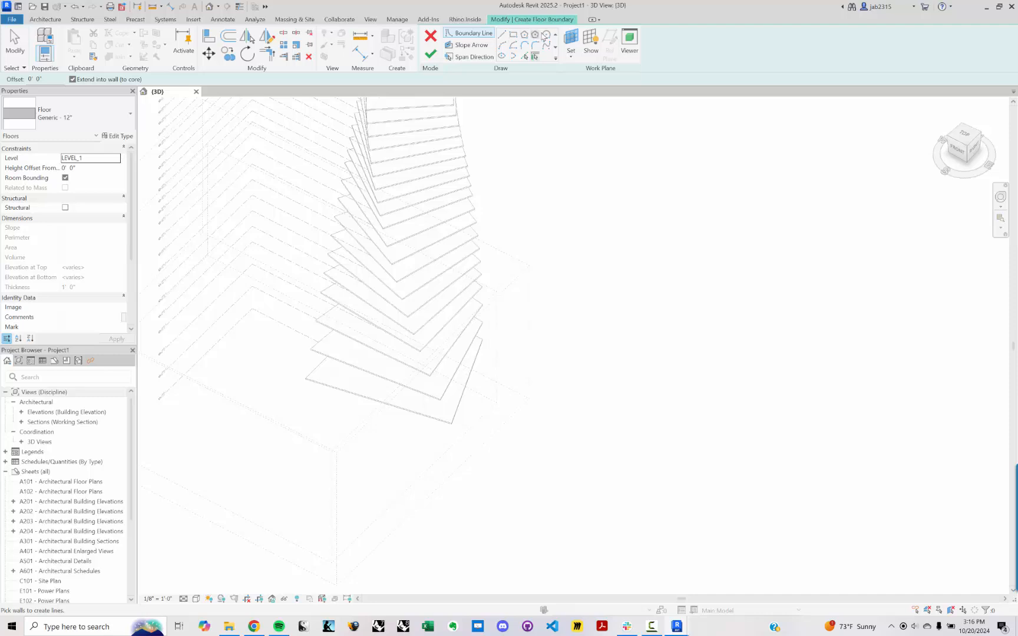
pyautogui.click(546, 34)
pyautogui.click(561, 445)
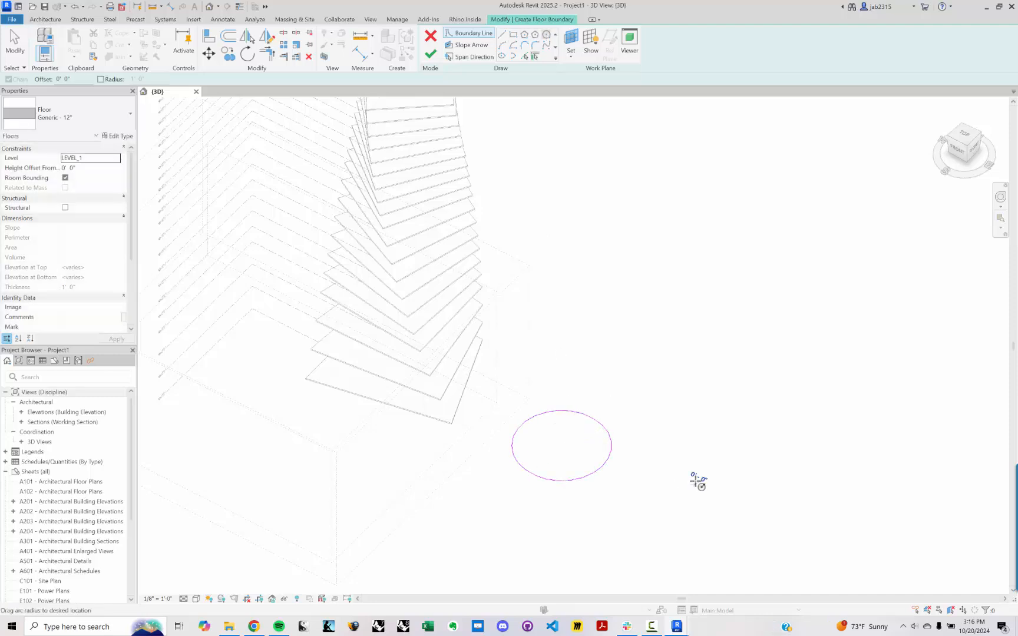
pyautogui.click(737, 478)
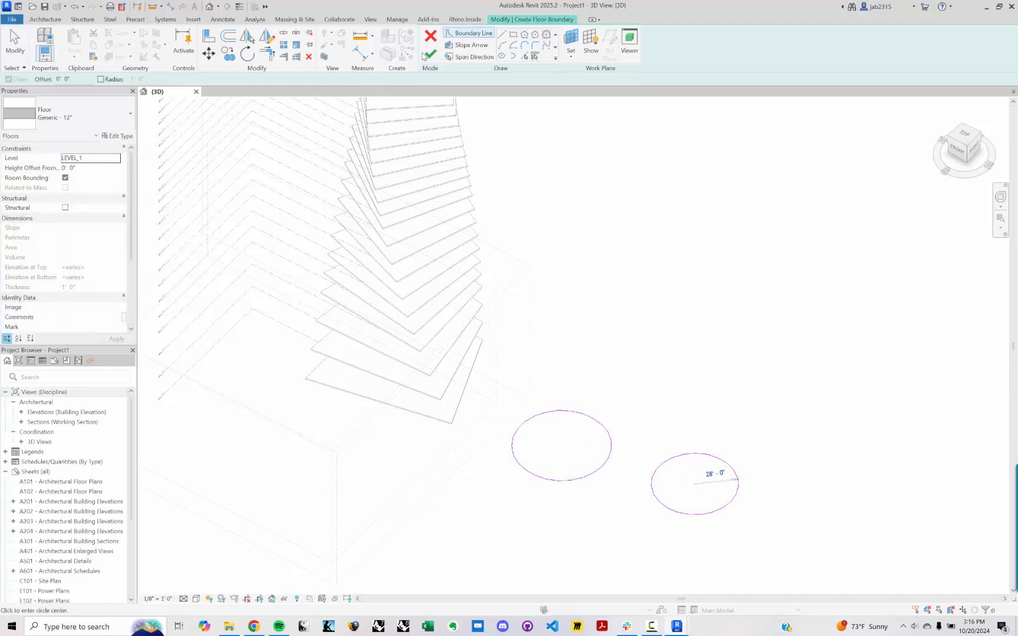
pyautogui.click(427, 55)
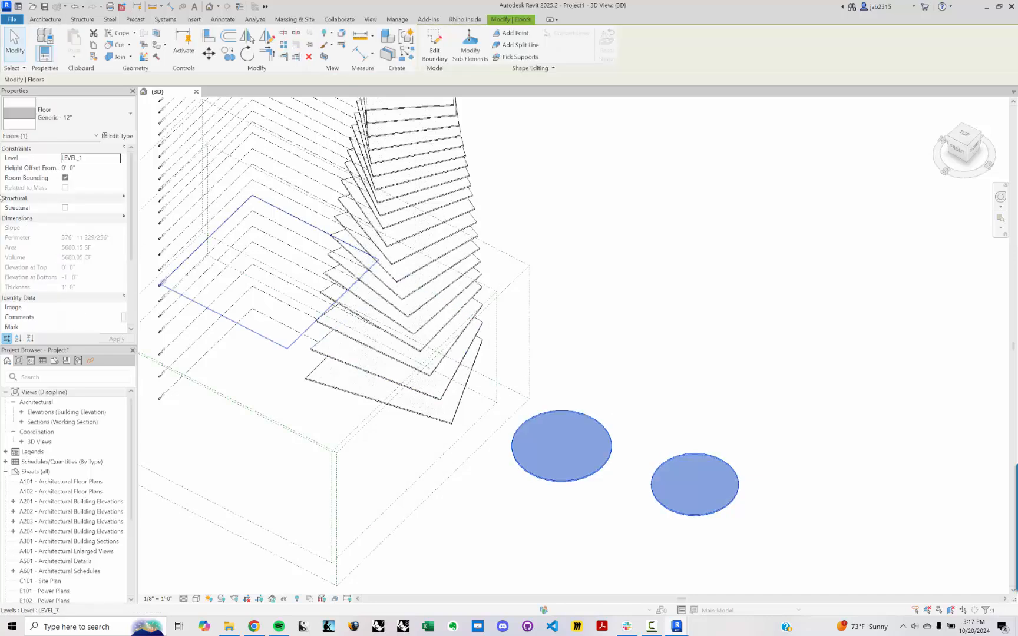
pyautogui.press('Delete')
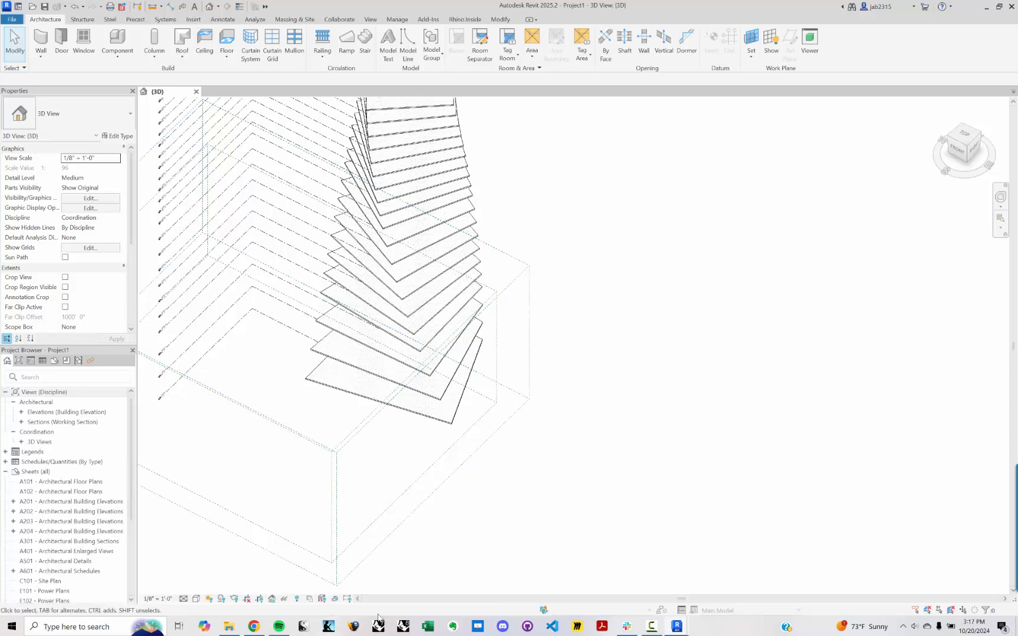
# Switch back to Grasshopper and compare the Boundary wiring of the earlier Add Floor component with that of the new one.
pyautogui.moveTo(676, 629)
pyautogui.click(731, 574)
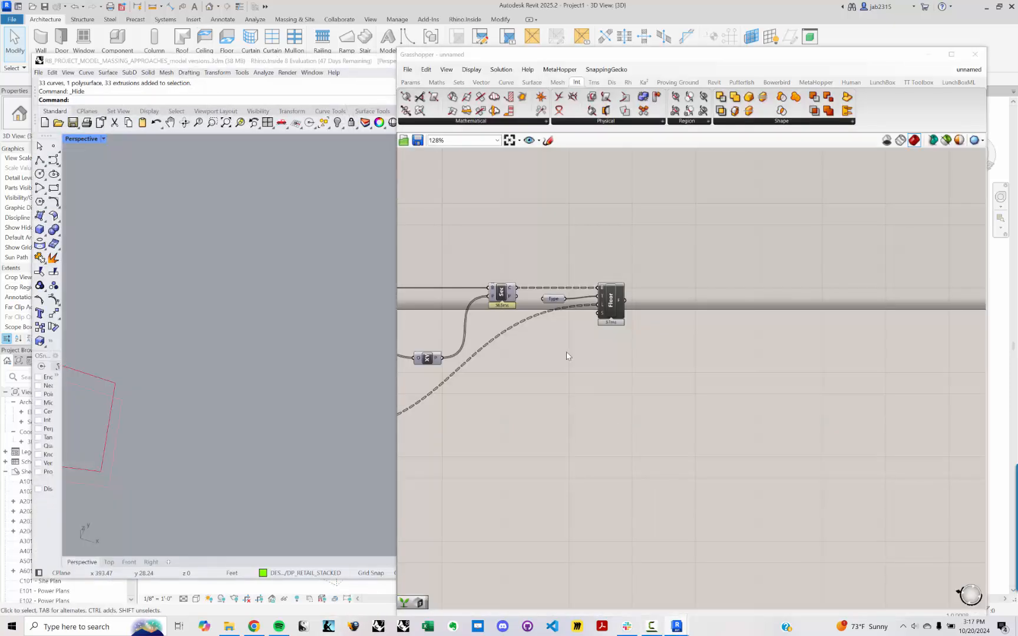
pyautogui.moveTo(599, 372); pyautogui.dragTo(609, 281, button='right')
pyautogui.scroll(-5, 607, 300)
pyautogui.moveTo(511, 427); pyautogui.dragTo(318, 306, button='right')
pyautogui.moveTo(793, 349); pyautogui.dragTo(636, 340, button='right')
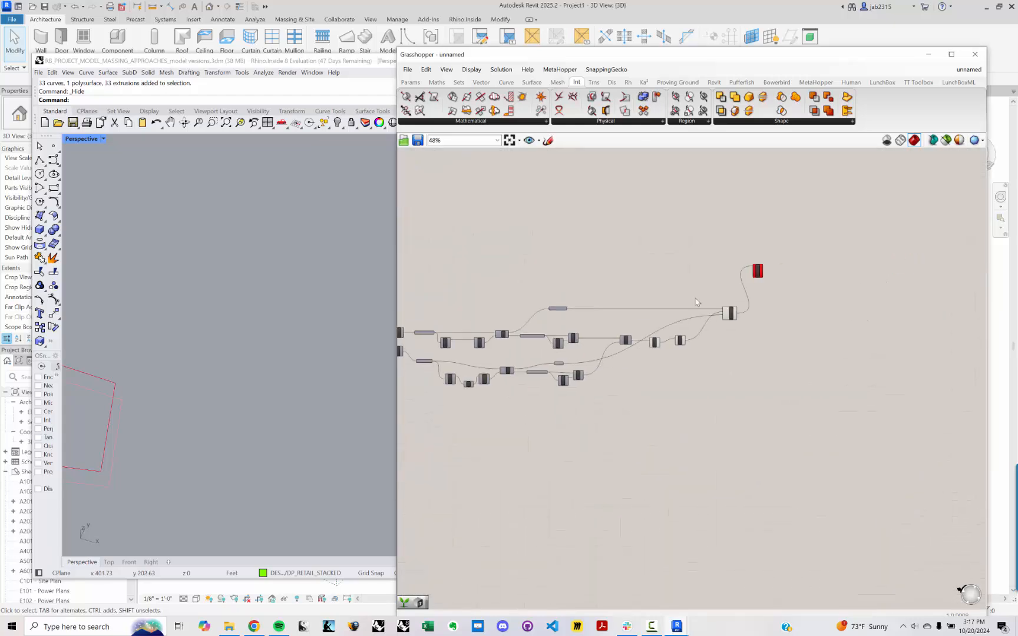
pyautogui.scroll(4, 726, 281)
pyautogui.moveTo(548, 213); pyautogui.dragTo(702, 312, button='right')
pyautogui.moveTo(589, 268); pyautogui.dragTo(813, 341, button='right')
pyautogui.moveTo(589, 236); pyautogui.dragTo(776, 300, button='right')
pyautogui.moveTo(457, 291); pyautogui.dragTo(643, 297, button='right')
pyautogui.scroll(2, 642, 298)
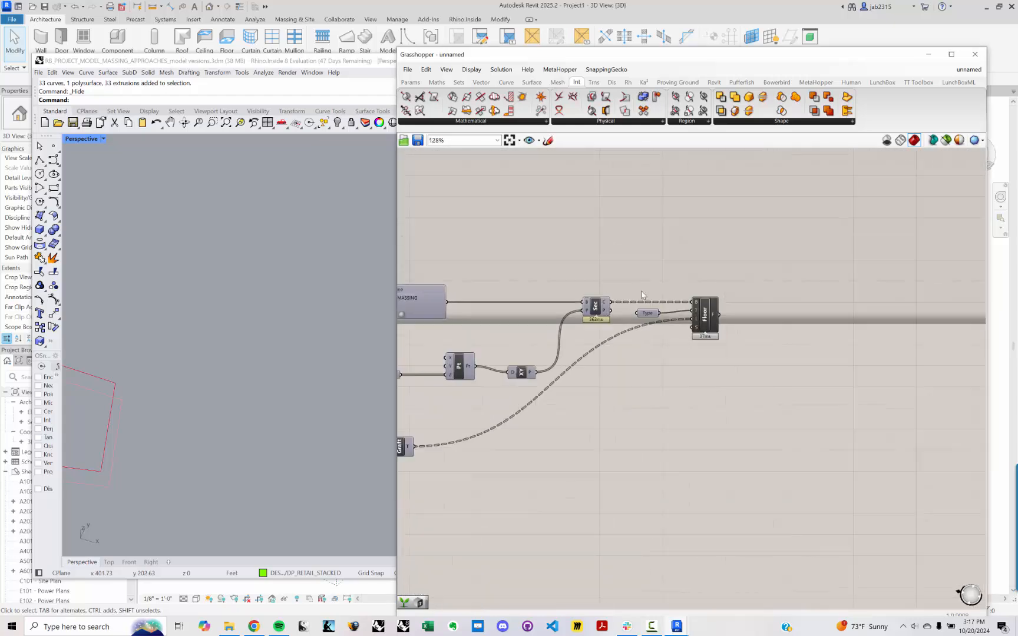
pyautogui.scroll(-4, 706, 312)
pyautogui.moveTo(726, 361); pyautogui.dragTo(518, 171, button='right')
pyautogui.moveTo(786, 407); pyautogui.dragTo(466, 318, button='right')
pyautogui.scroll(3, 832, 402)
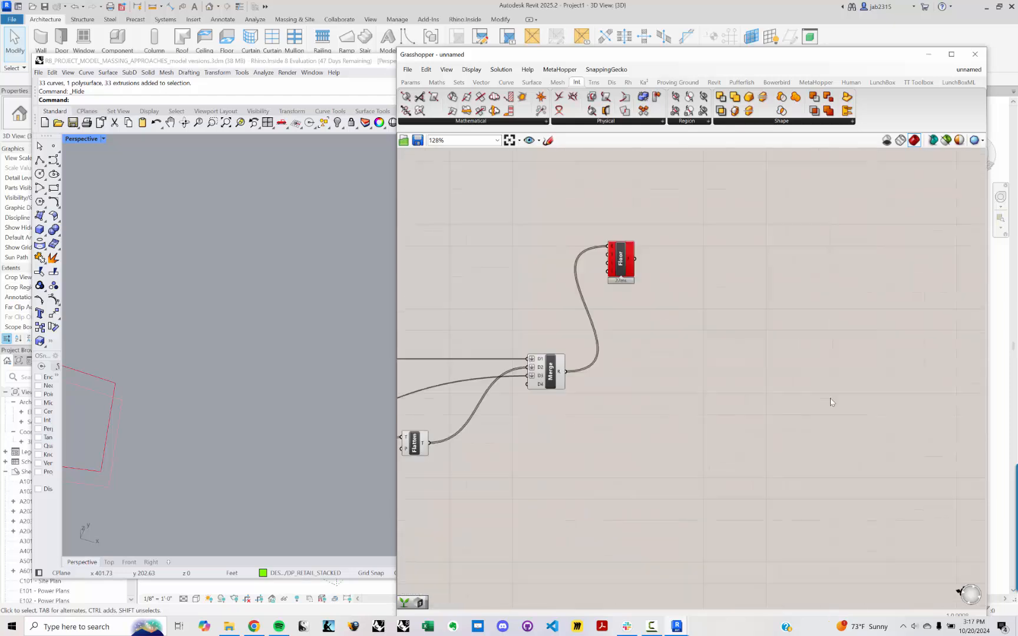
# Move the new Add Floor component farther from Merge to make room on its incoming Boundary wire.
pyautogui.moveTo(630, 256); pyautogui.dragTo(617, 298, button='right')
pyautogui.scroll(3, 612, 294)
pyautogui.moveTo(606, 291); pyautogui.dragTo(682, 313)
pyautogui.click(586, 270)
pyautogui.rightClick(584, 267)
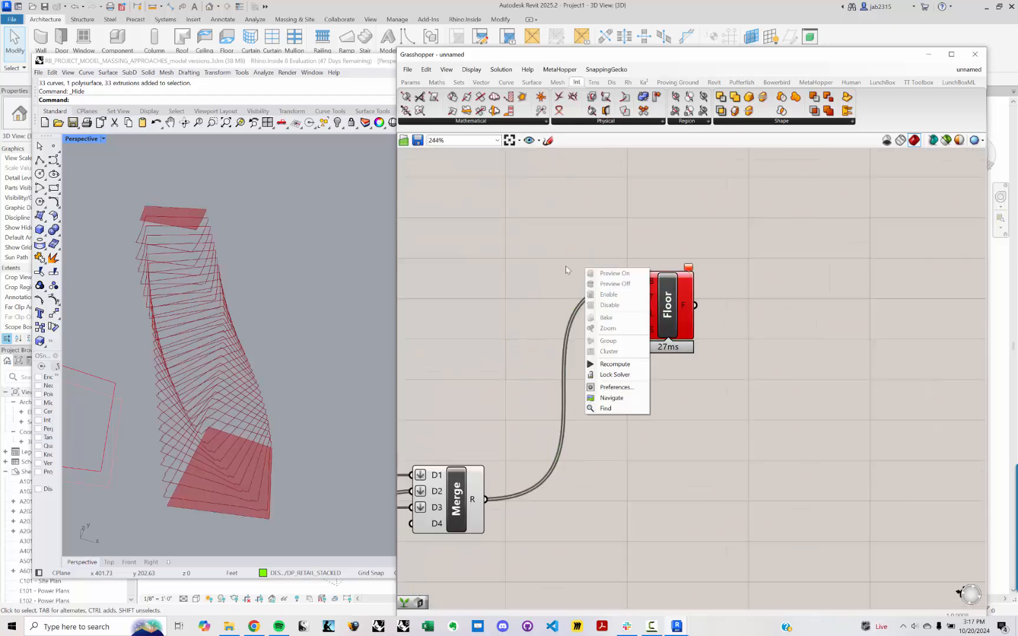
pyautogui.click(525, 262)
# Add a Graft Tree component and route the Merge result through it into the Boundary input of Add Floor.
pyautogui.doubleClick(523, 266)
pyautogui.write('GRAFT')
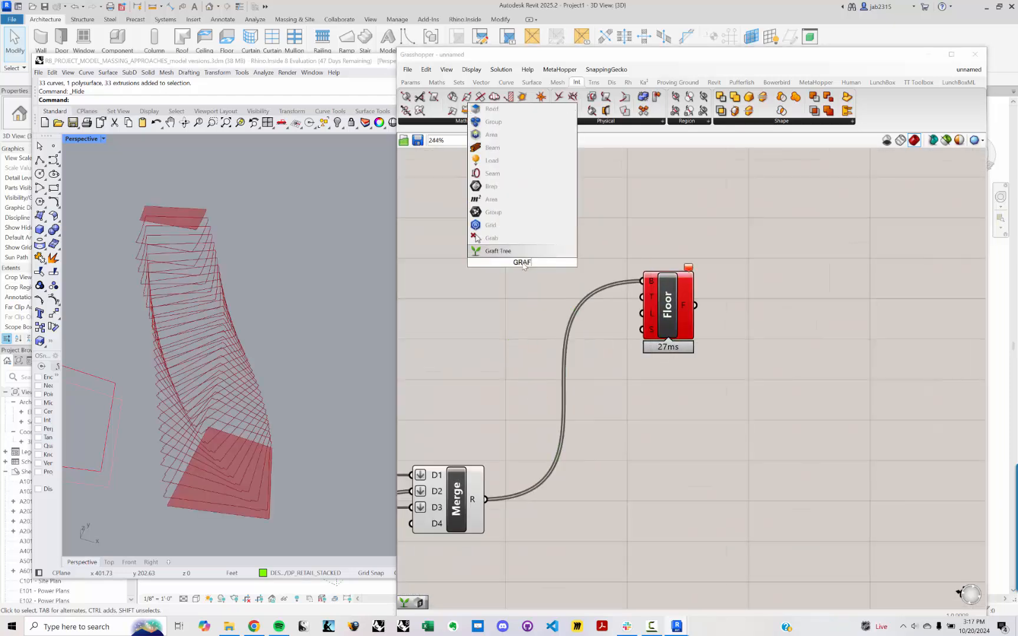
pyautogui.click(511, 252)
pyautogui.moveTo(487, 502); pyautogui.dragTo(661, 288)
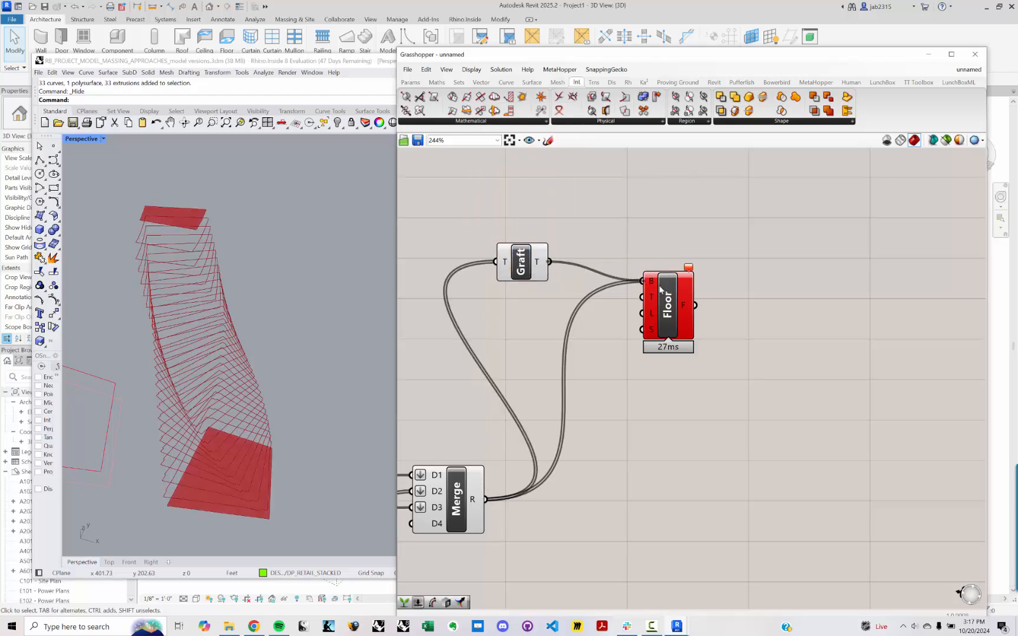
pyautogui.middleClick(187, 344)
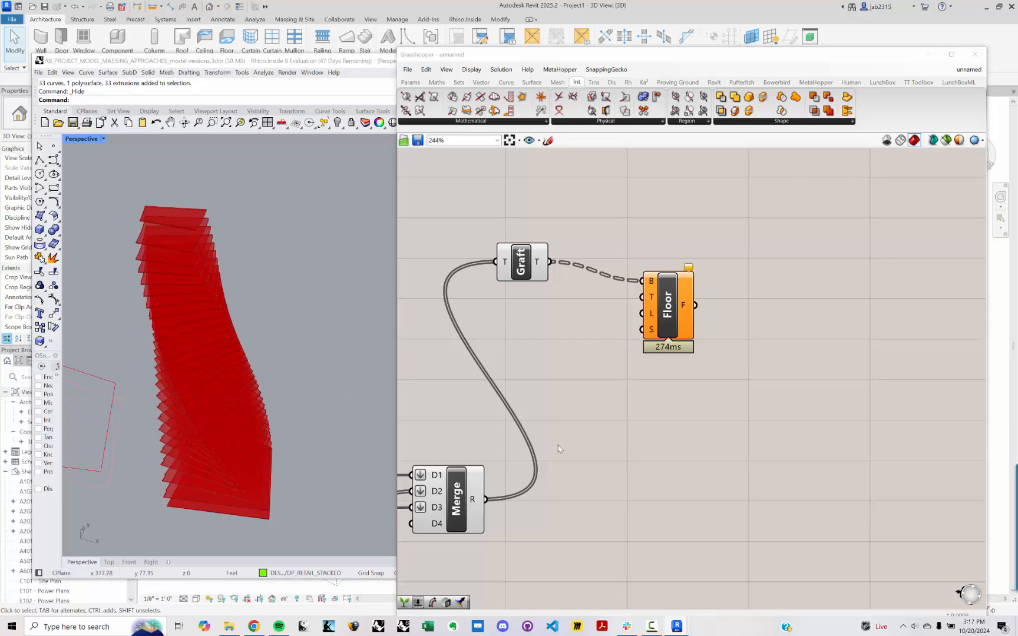
# Check the merged outlines in the Rhino viewport and the grafted data at the Boundary input of Add Floor.
pyautogui.click(463, 500)
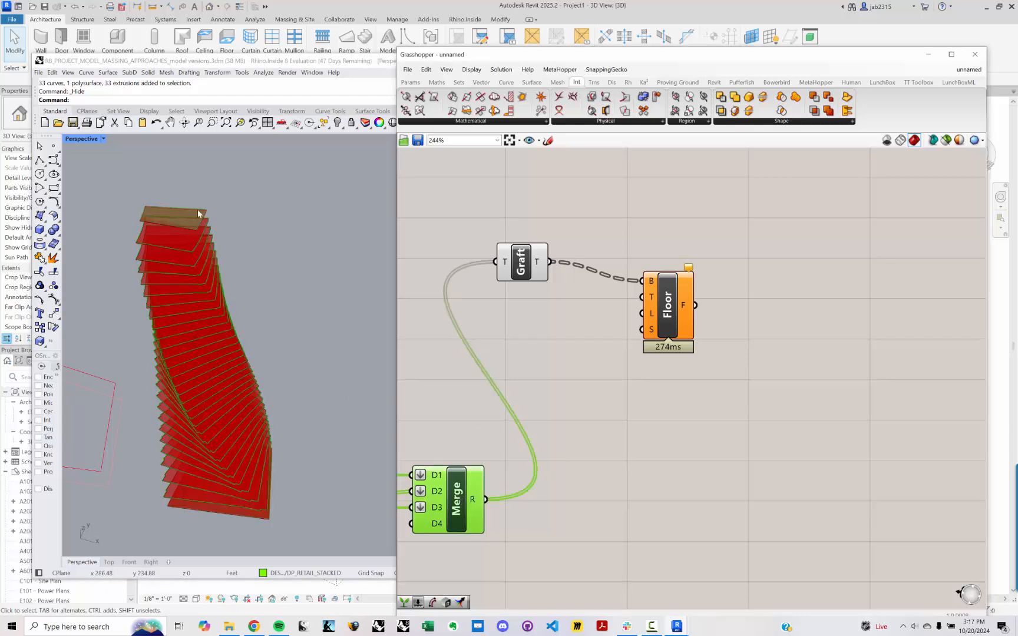
pyautogui.moveTo(651, 284)
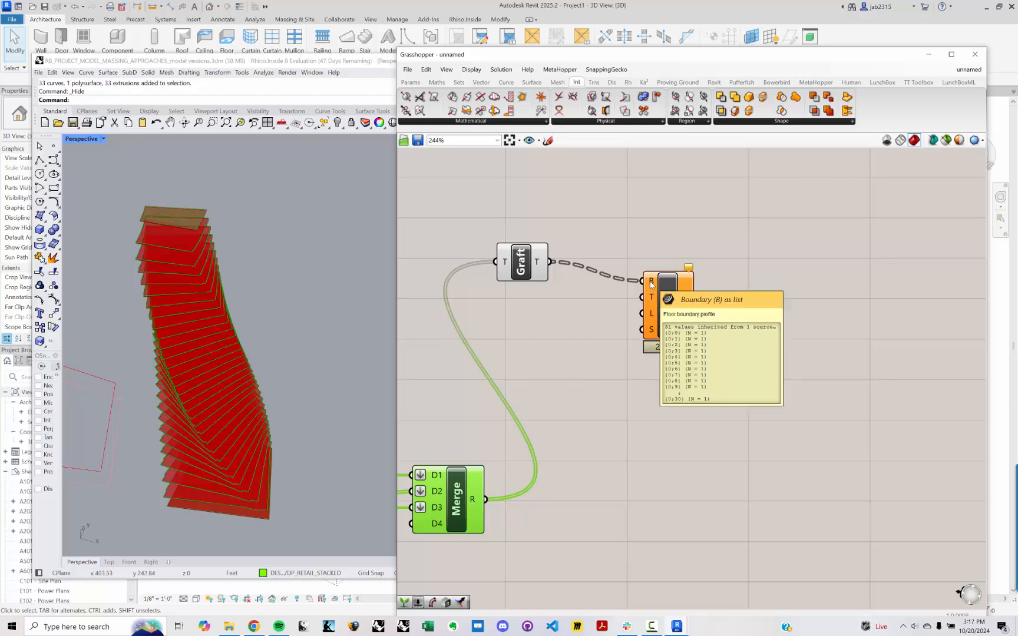
pyautogui.middleClick(181, 258)
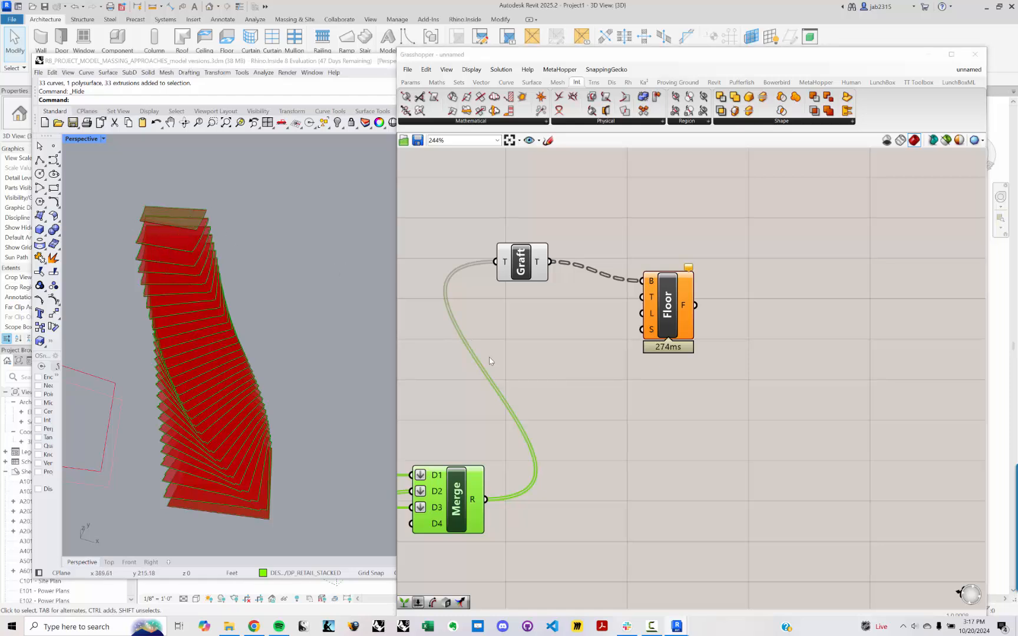
# Wire the grafted levels from the existing Level component's Graft into the Level input of the new Add Floor.
pyautogui.scroll(-2, 516, 382)
pyautogui.moveTo(532, 358); pyautogui.dragTo(606, 380, button='right')
pyautogui.scroll(-4, 606, 380)
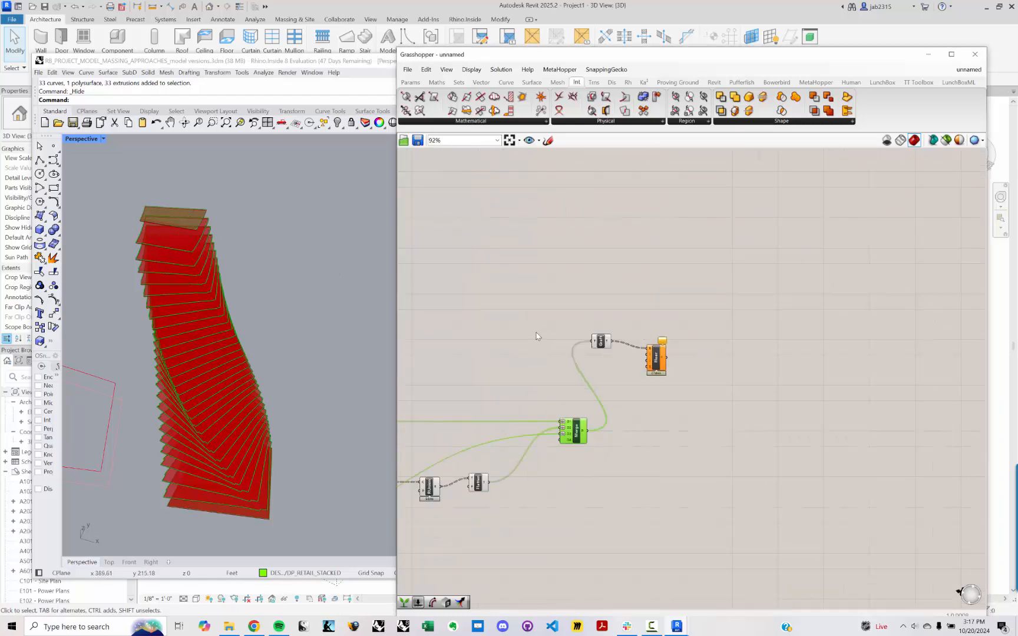
pyautogui.moveTo(539, 336); pyautogui.dragTo(848, 357, button='right')
pyautogui.scroll(-4, 848, 357)
pyautogui.scroll(-2, 648, 339)
pyautogui.moveTo(575, 333); pyautogui.dragTo(567, 332, button='right')
pyautogui.scroll(10, 566, 333)
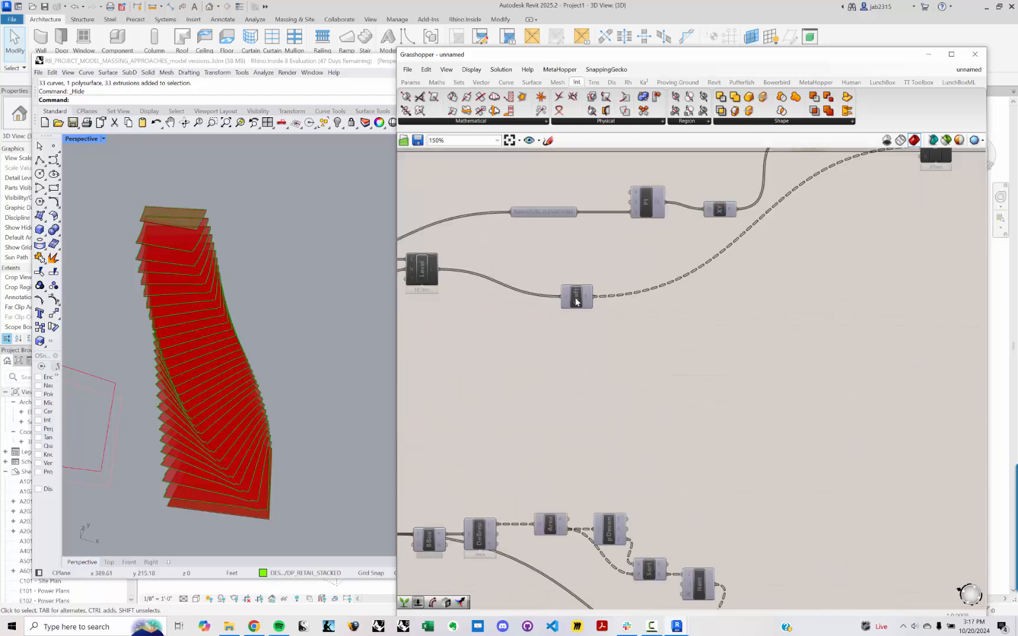
pyautogui.moveTo(524, 288); pyautogui.dragTo(620, 293, button='right')
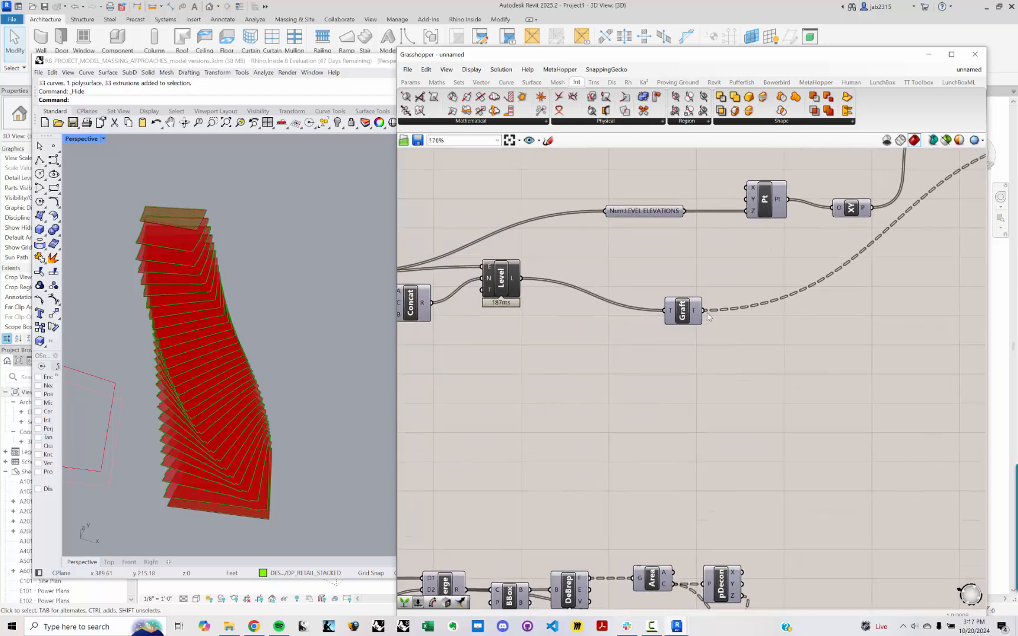
pyautogui.scroll(-8, 705, 315)
pyautogui.moveTo(702, 314); pyautogui.dragTo(905, 260)
pyautogui.scroll(7, 876, 441)
pyautogui.scroll(2, 975, 324)
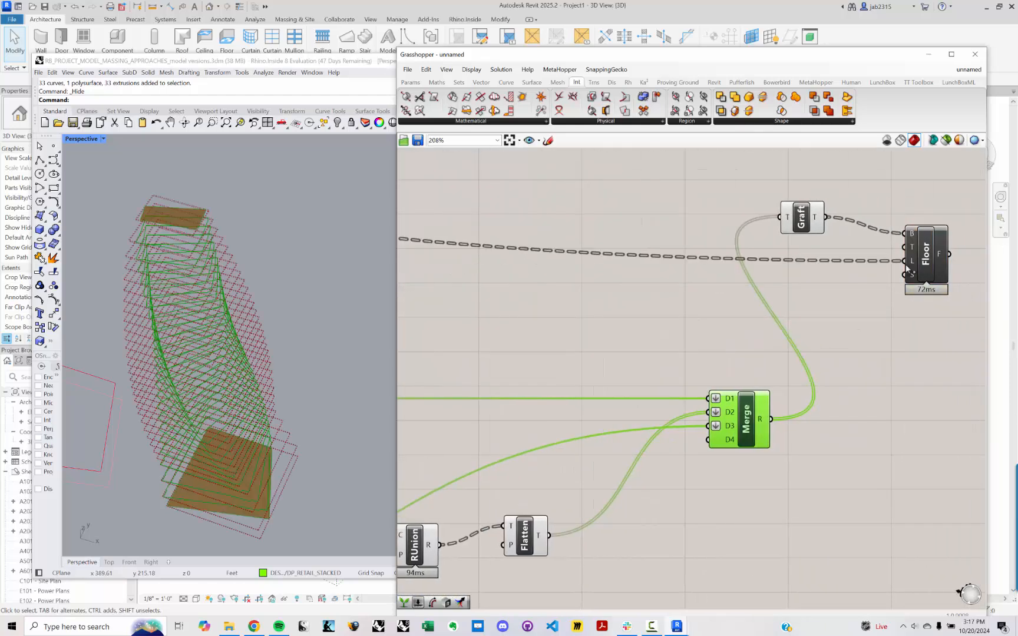
# Switch to Revit and inspect the new tower's floors beside the earlier tower in the 3D view.
pyautogui.click(846, 329)
pyautogui.moveTo(923, 256); pyautogui.dragTo(654, 267, button='right')
pyautogui.scroll(2, 655, 267)
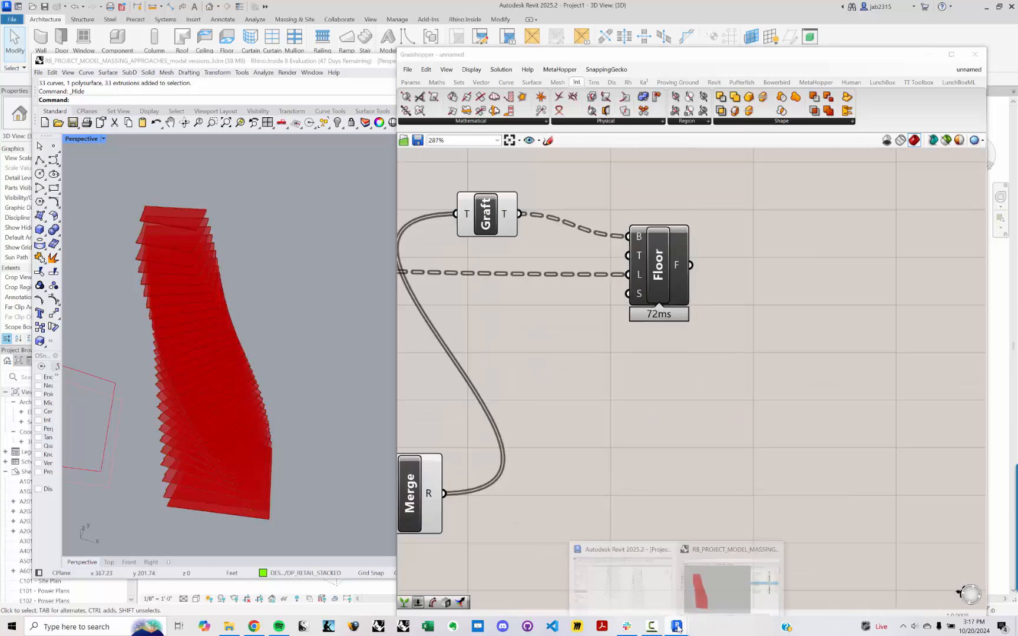
pyautogui.click(928, 54)
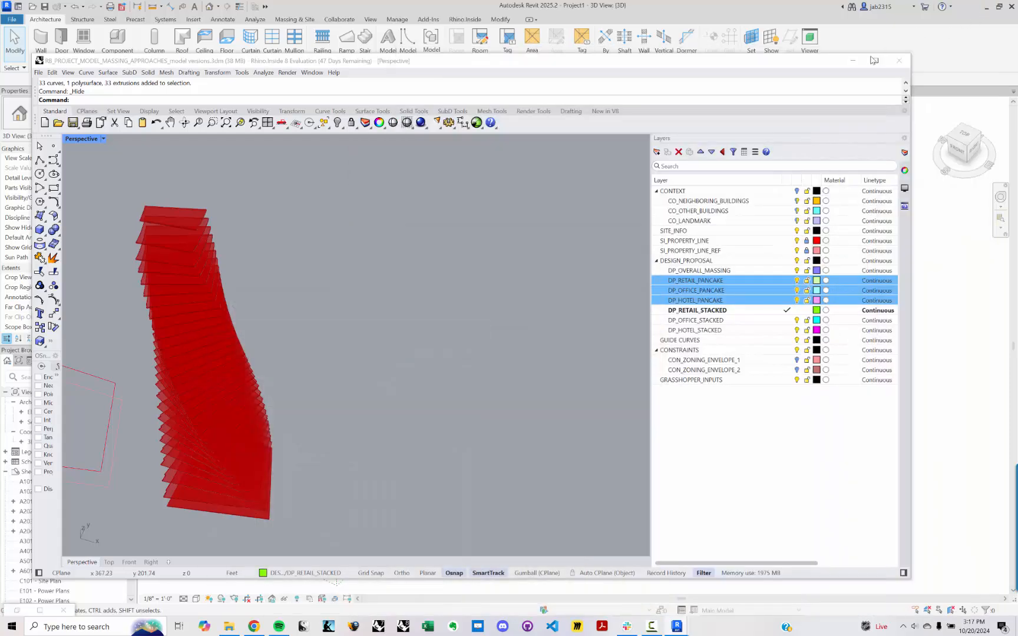
pyautogui.click(852, 61)
pyautogui.scroll(1, 569, 385)
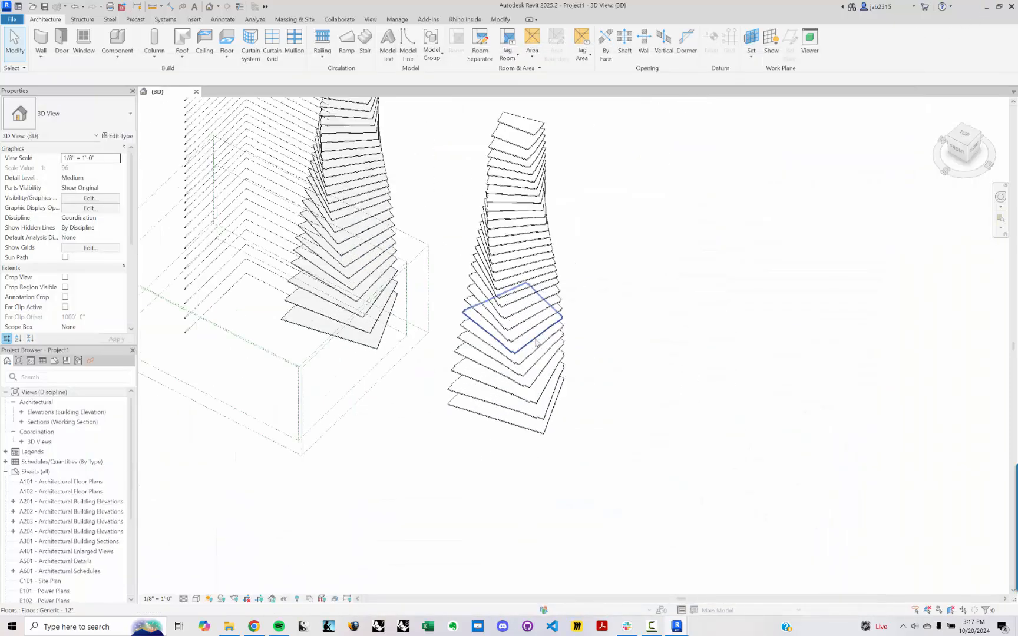
pyautogui.moveTo(376, 349); pyautogui.dragTo(487, 341, button='middle')
pyautogui.keyDown('shift'); pyautogui.moveTo(443, 227); pyautogui.dragTo(464, 318, button='middle'); pyautogui.keyUp('shift')
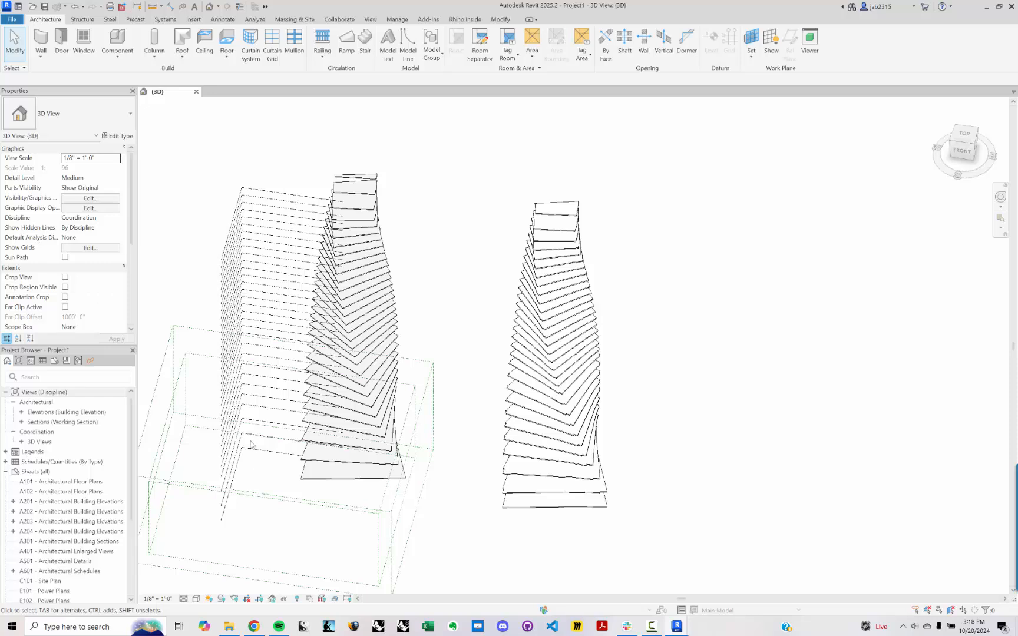
# Select all the levels in the 3D view, filter out the scope boxes, and maximize the levels' 3D extents.
pyautogui.moveTo(250, 444); pyautogui.dragTo(215, 152)
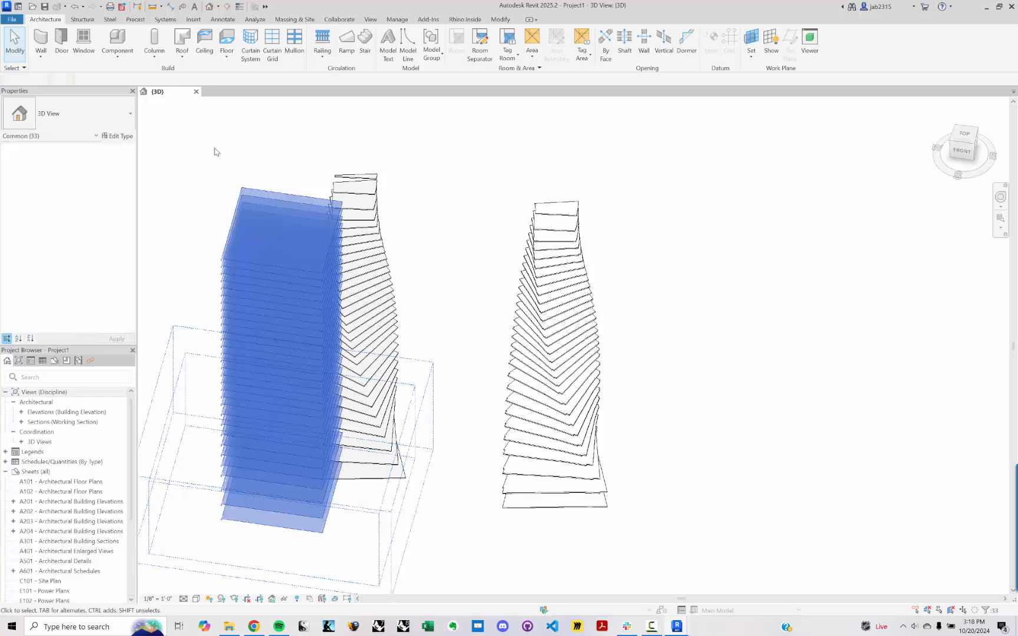
pyautogui.click(988, 612)
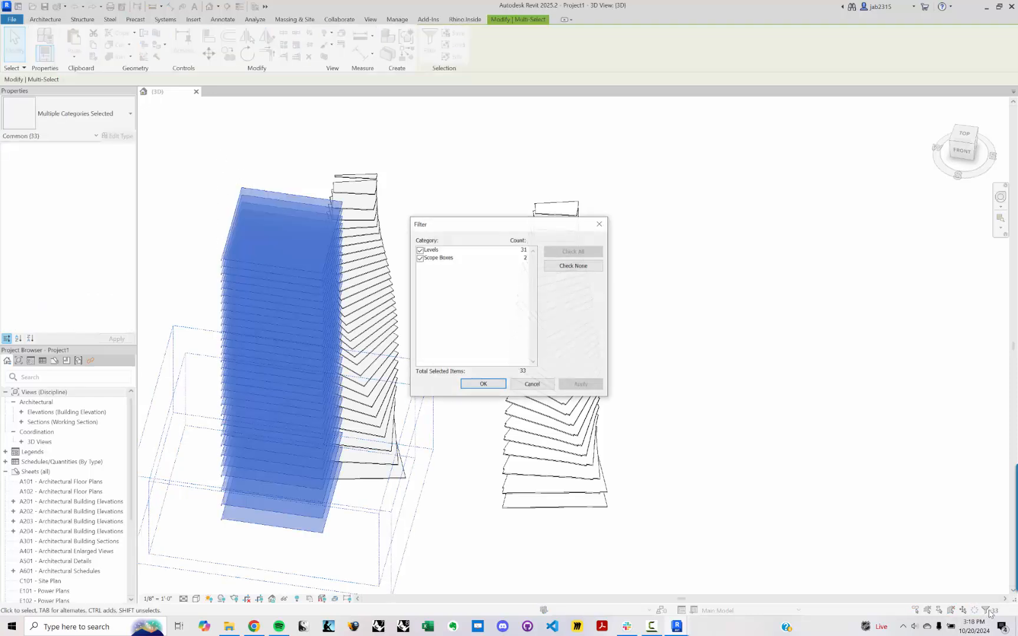
pyautogui.click(420, 258)
pyautogui.click(483, 384)
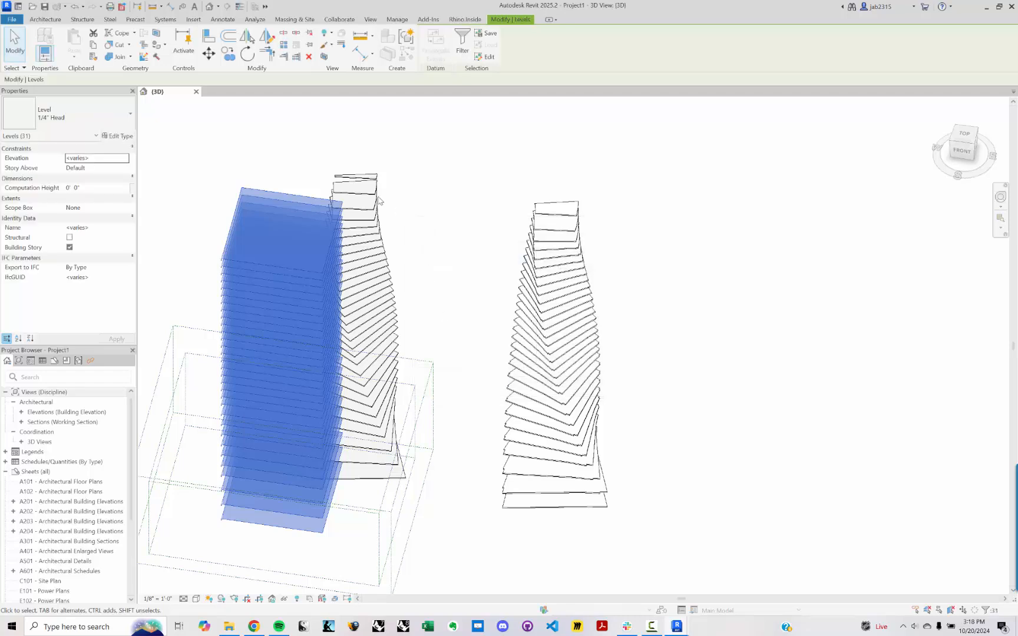
pyautogui.rightClick(281, 188)
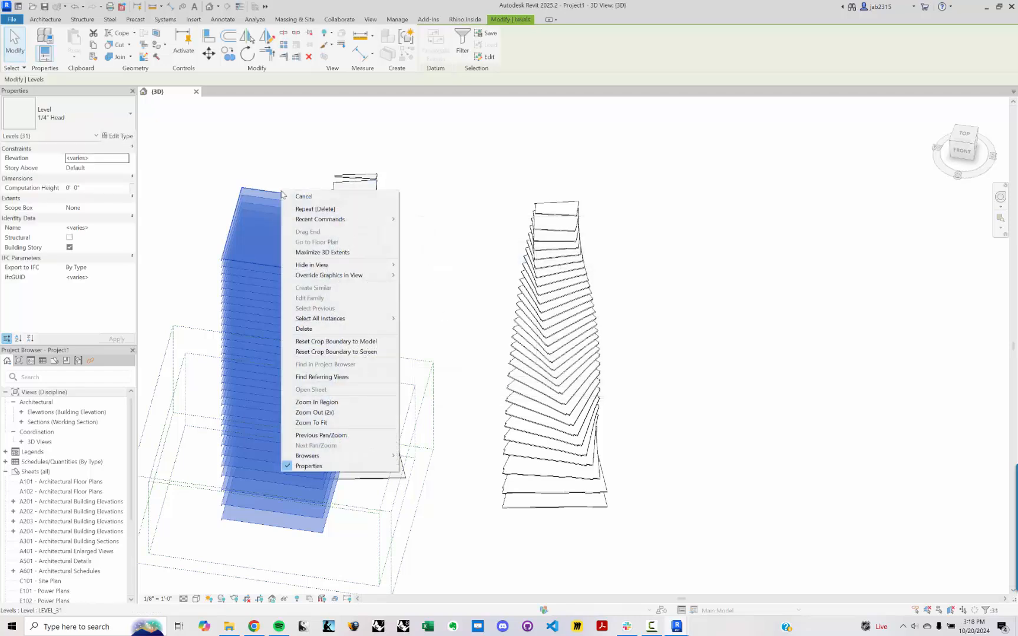
pyautogui.click(324, 253)
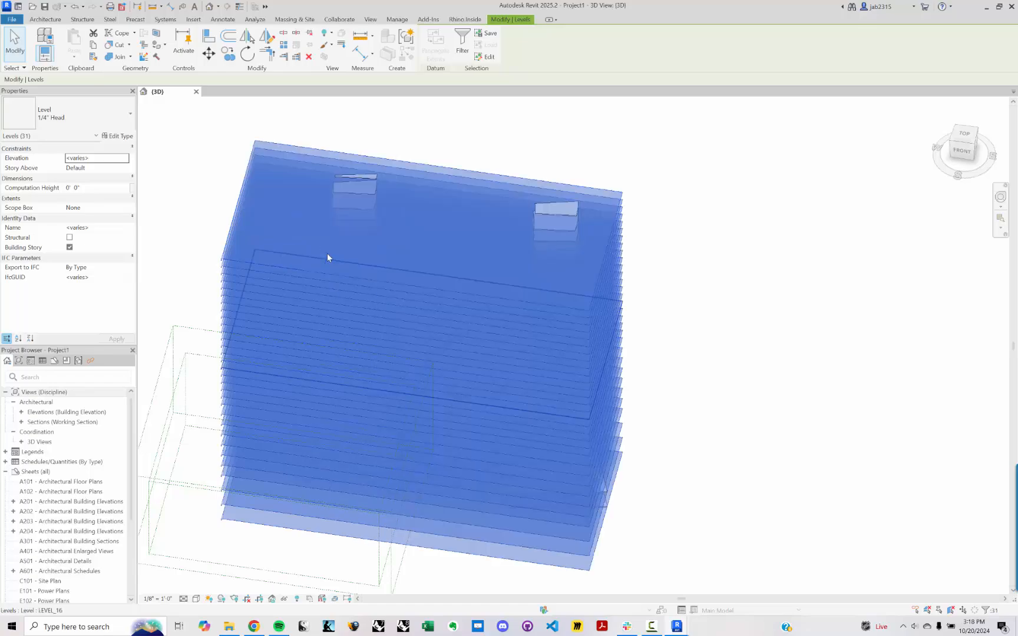
# Clear the level selection in Revit, switch to Grasshopper and recompute the definition.
pyautogui.click(726, 290)
pyautogui.keyDown('shift'); pyautogui.moveTo(498, 259); pyautogui.dragTo(481, 325, button='middle'); pyautogui.keyUp('shift')
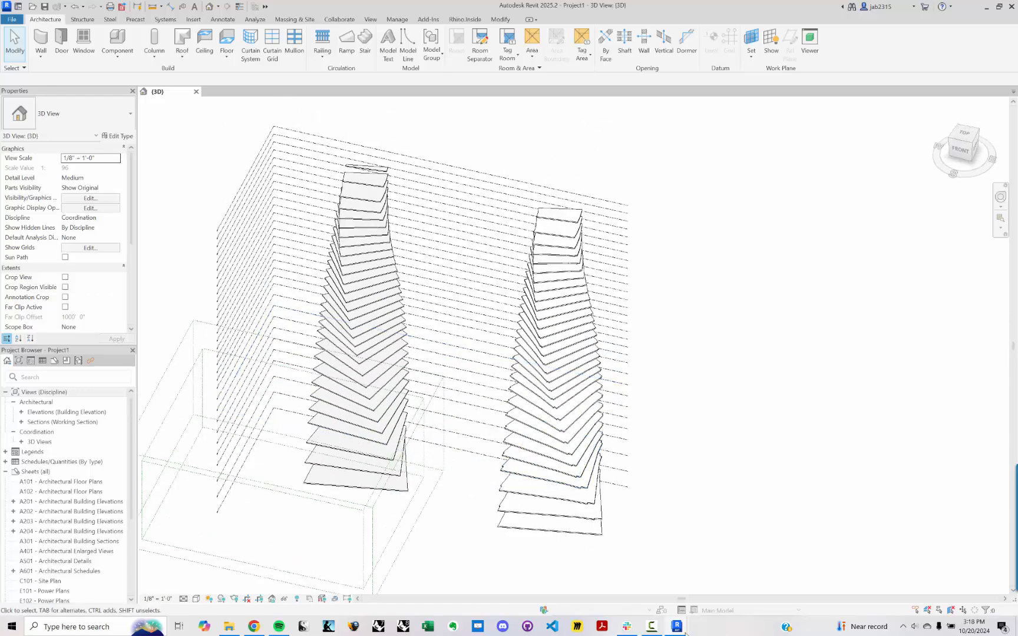
pyautogui.moveTo(685, 630)
pyautogui.click(730, 580)
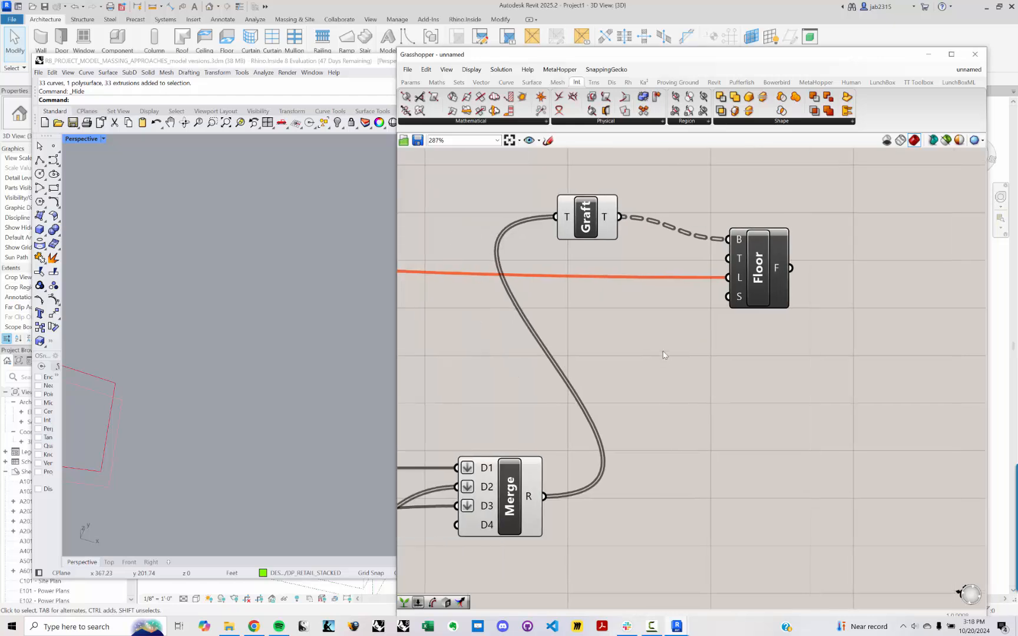
pyautogui.scroll(-4, 678, 310)
pyautogui.scroll(3, 671, 324)
pyautogui.rightClick(685, 349)
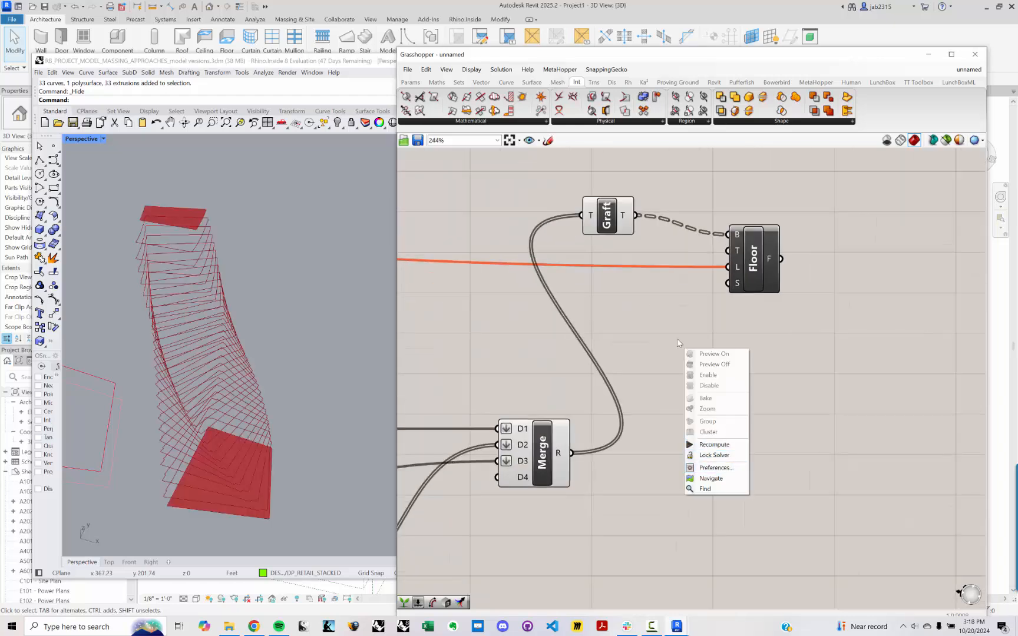
pyautogui.rightClick(658, 327)
pyautogui.click(701, 420)
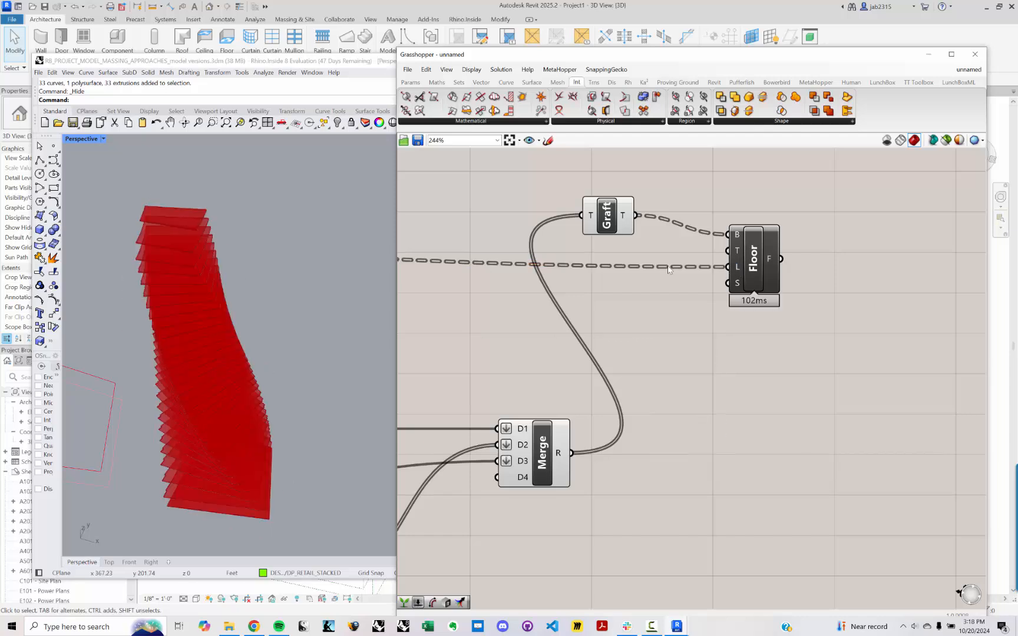
# Duplicate the floor Type parameter from the first Add Floor and wire it into the Type input of the new Add Floor.
pyautogui.scroll(-10, 669, 270)
pyautogui.middleClick(507, 203)
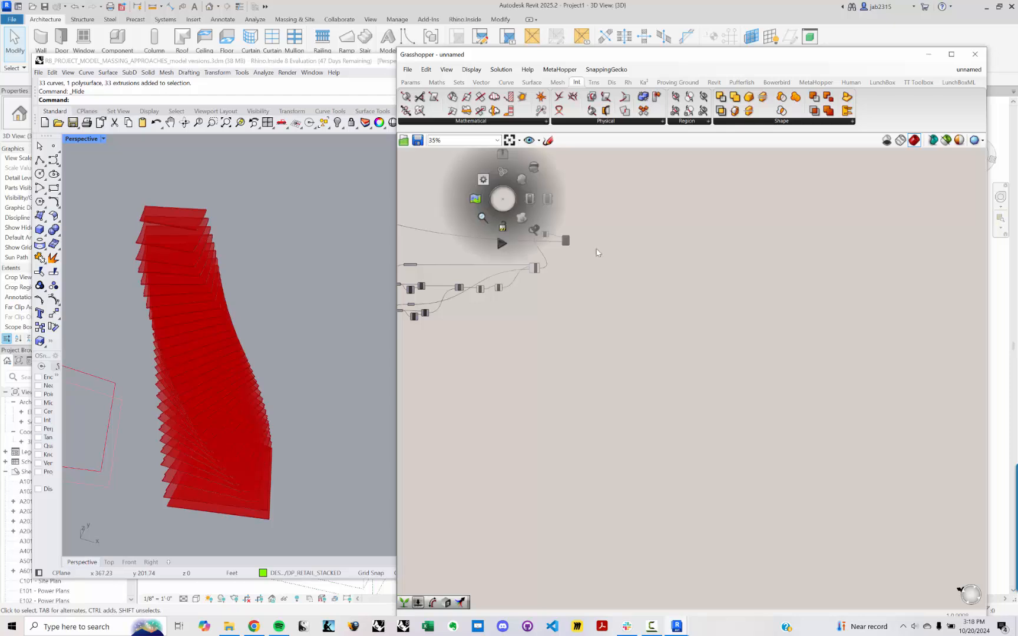
pyautogui.moveTo(499, 216); pyautogui.dragTo(779, 351, button='right')
pyautogui.scroll(-4, 769, 344)
pyautogui.moveTo(591, 323); pyautogui.dragTo(758, 341, button='right')
pyautogui.scroll(6, 758, 340)
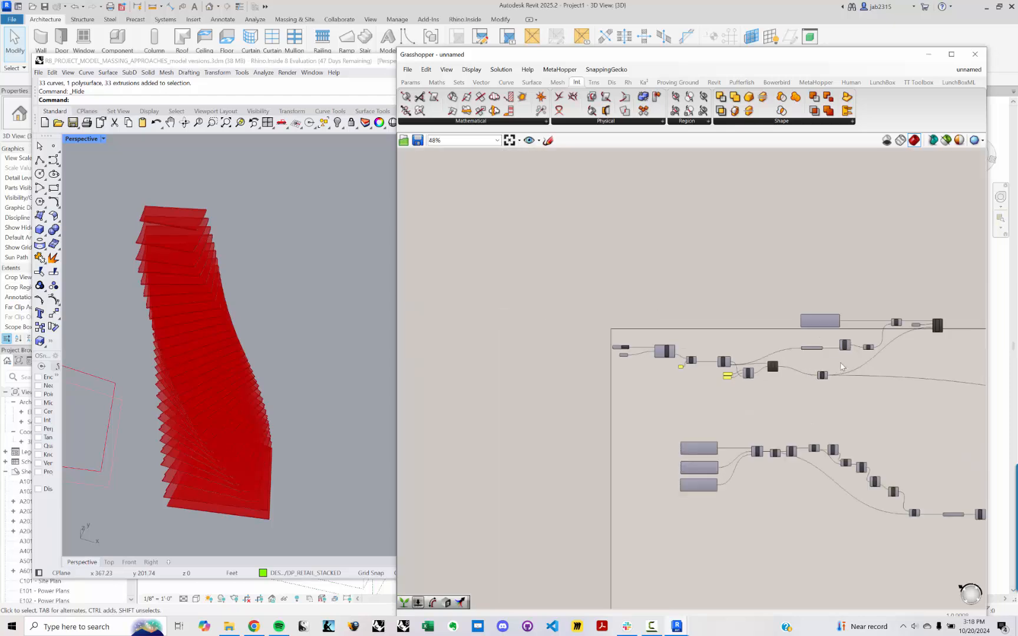
pyautogui.scroll(5, 842, 367)
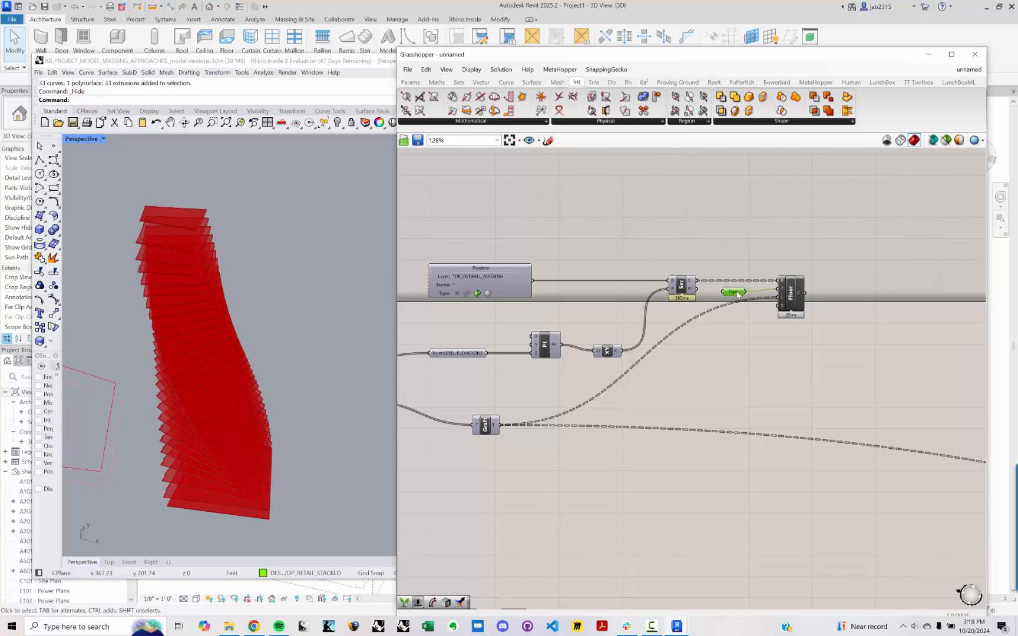
pyautogui.hotkey('ctrl', 'v')
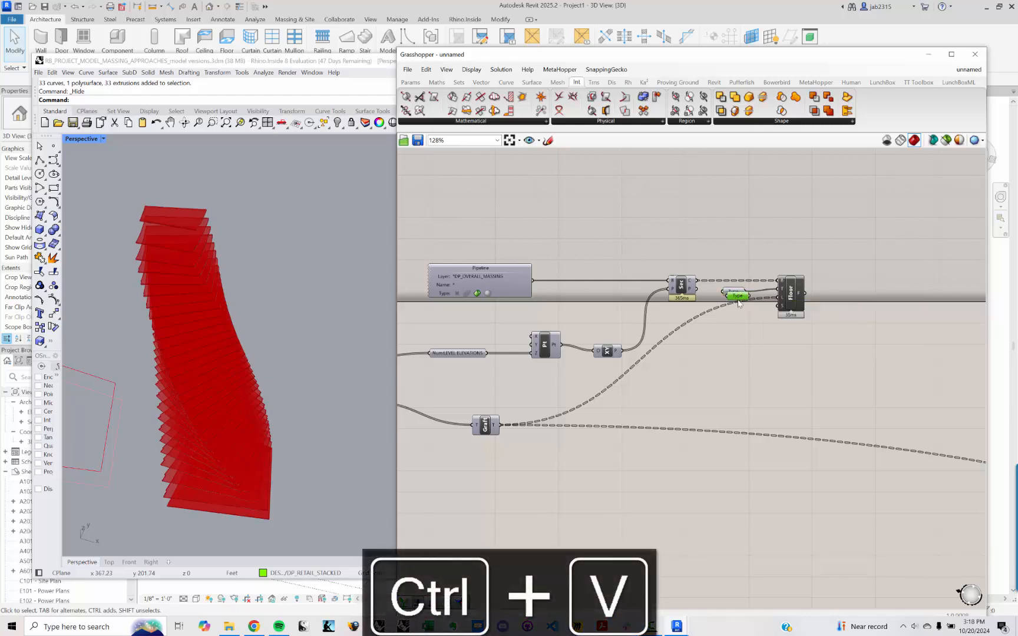
pyautogui.scroll(-10, 731, 353)
pyautogui.moveTo(738, 302); pyautogui.dragTo(749, 484)
pyautogui.scroll(9, 904, 379)
pyautogui.scroll(3, 730, 455)
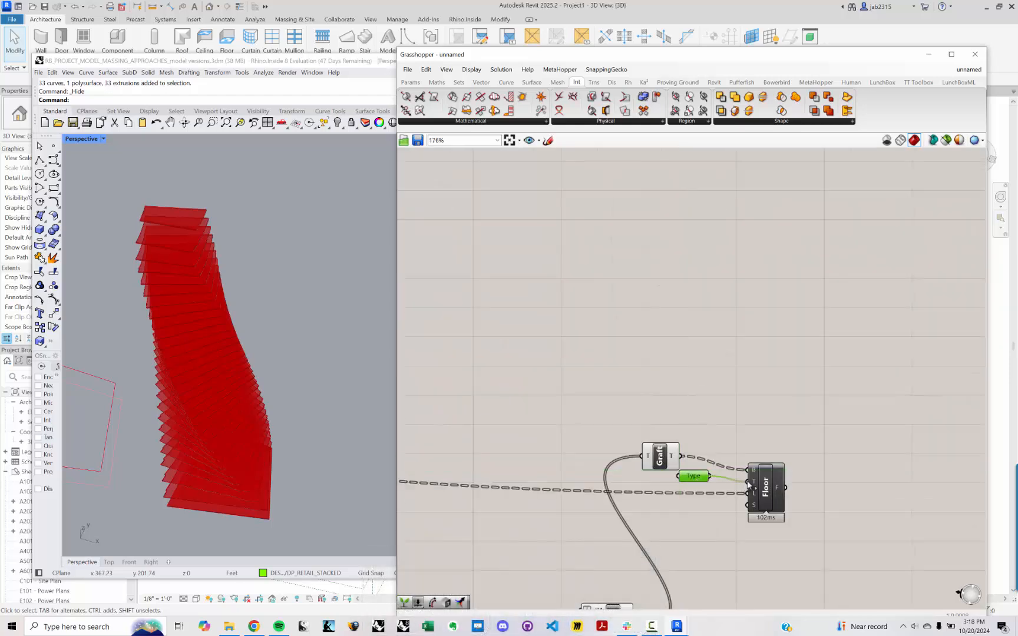
# Show all hidden objects in Rhino and set the Perspective viewport to Shaded to review the stacked massing.
pyautogui.scroll(-9, 763, 412)
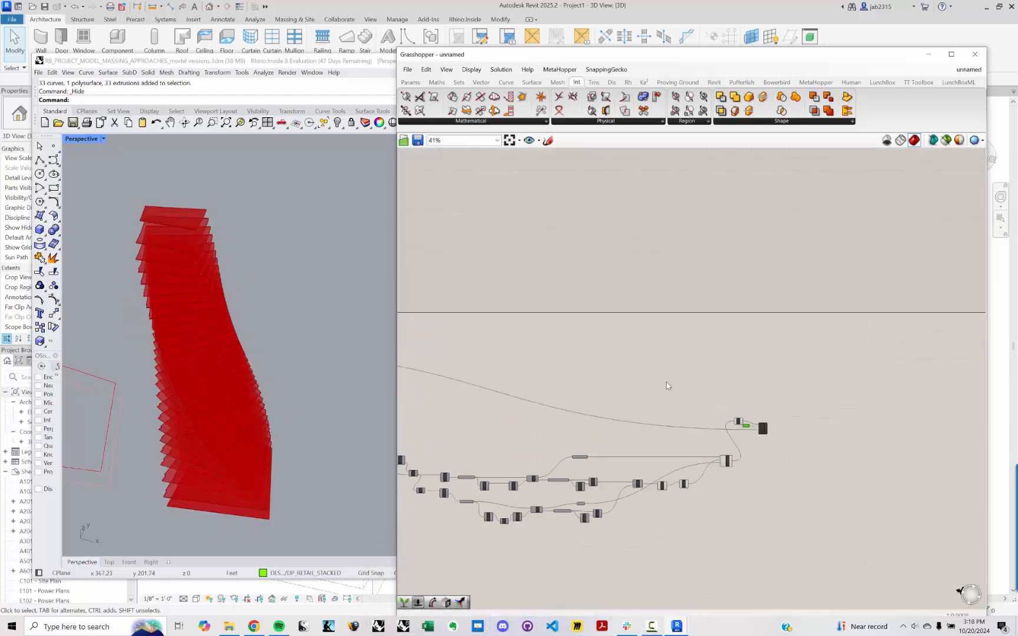
pyautogui.scroll(-3, 217, 344)
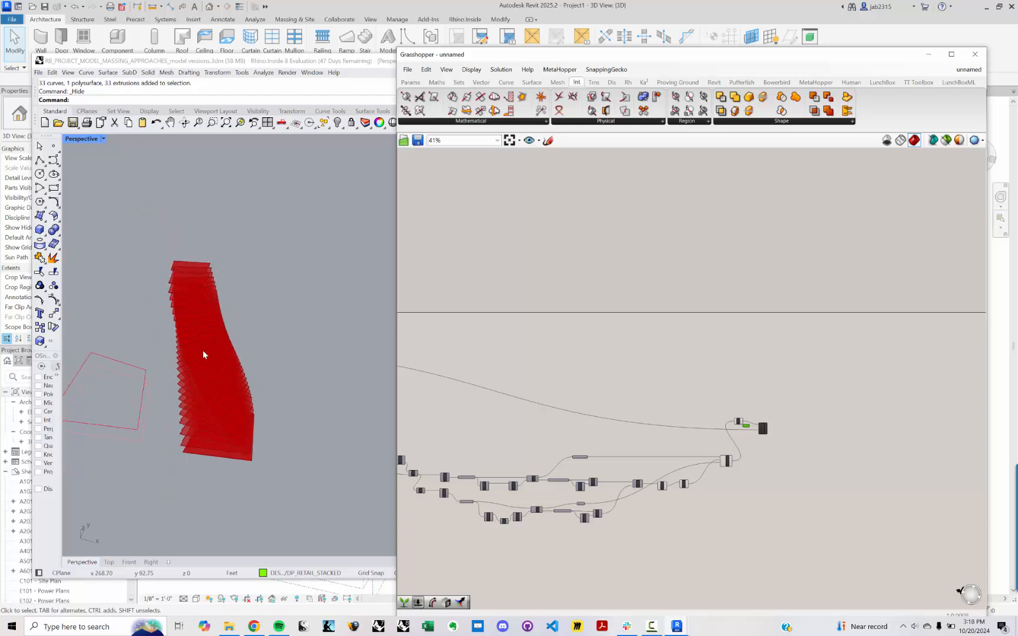
pyautogui.middleClick(172, 360)
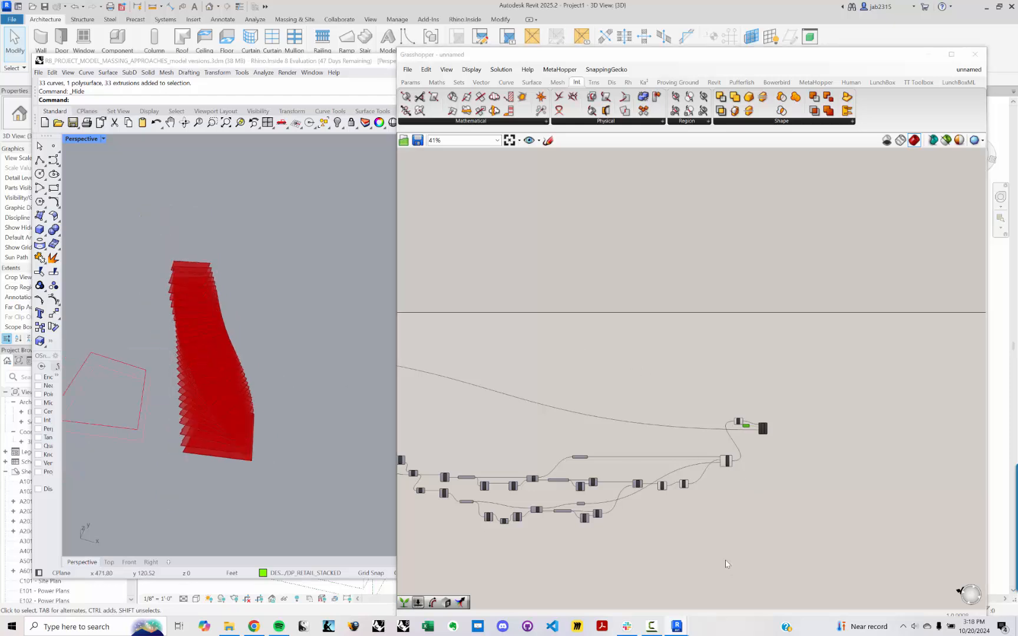
pyautogui.keyDown('shift'); pyautogui.moveTo(236, 404); pyautogui.dragTo(97, 139, button='right'); pyautogui.keyUp('shift')
pyautogui.write('Show')
pyautogui.press('Return')
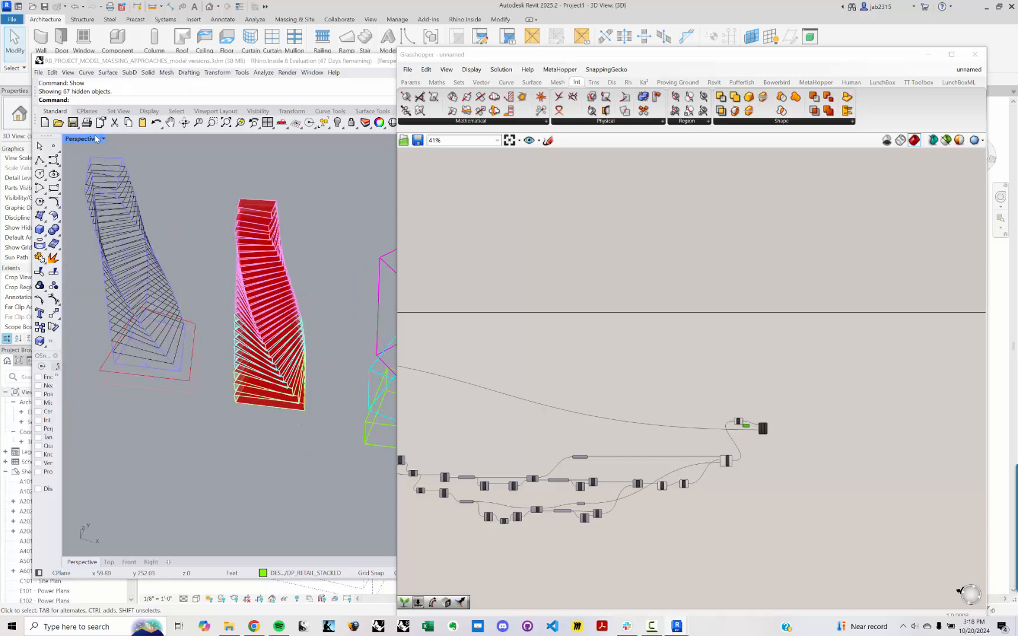
pyautogui.click(103, 139)
pyautogui.click(117, 172)
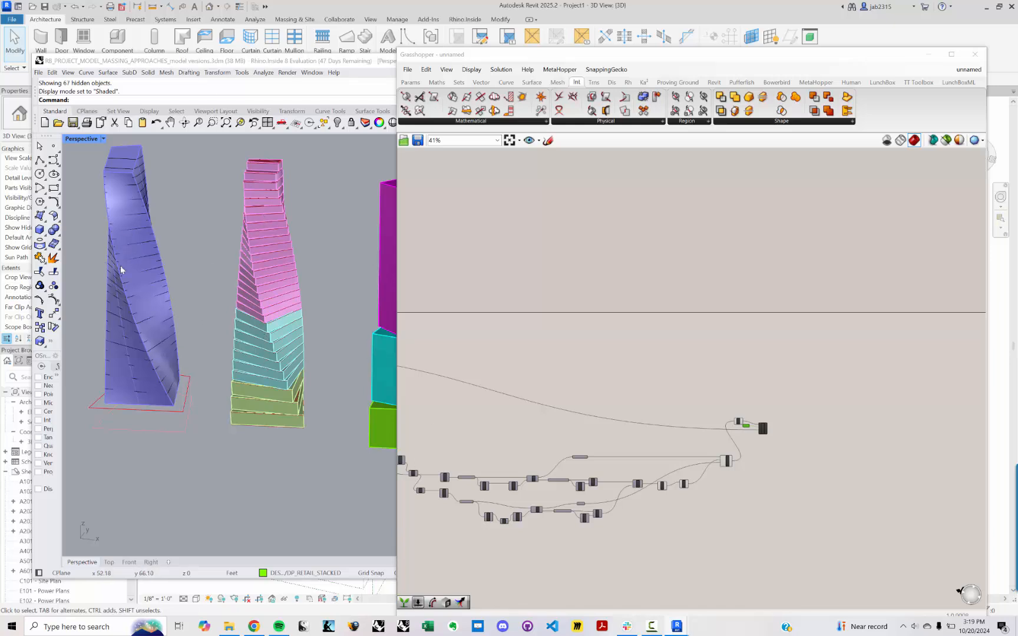
pyautogui.moveTo(205, 313); pyautogui.dragTo(266, 302, button='right')
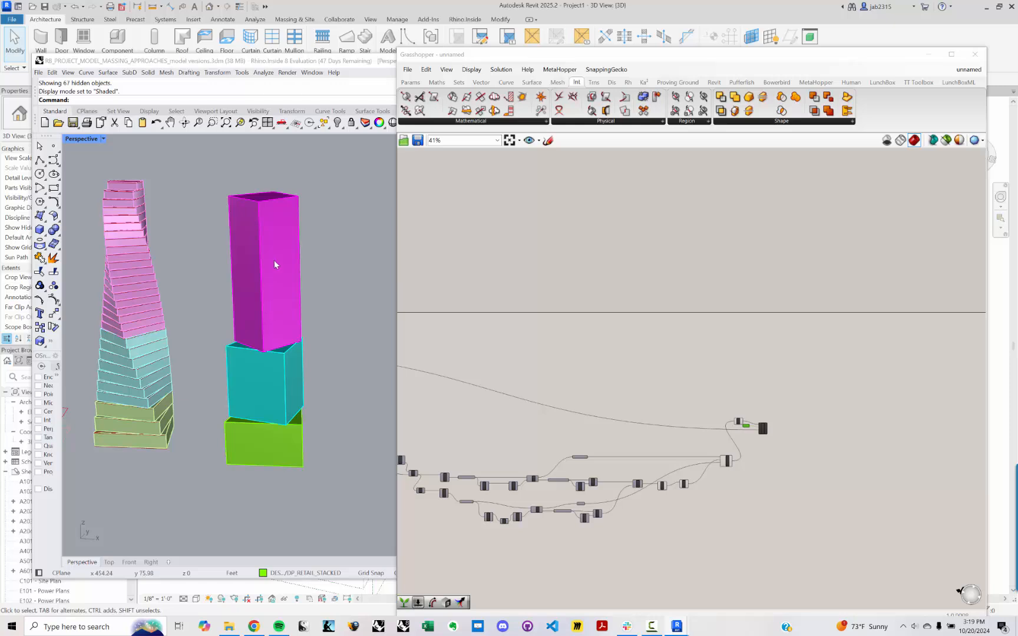
pyautogui.scroll(5, 256, 318)
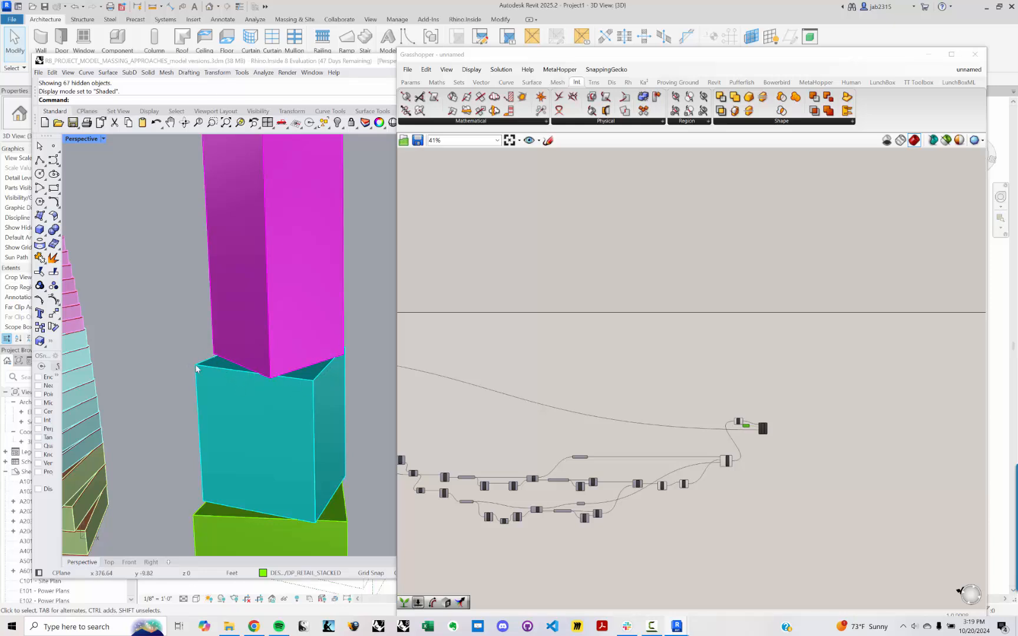
pyautogui.scroll(3, 311, 378)
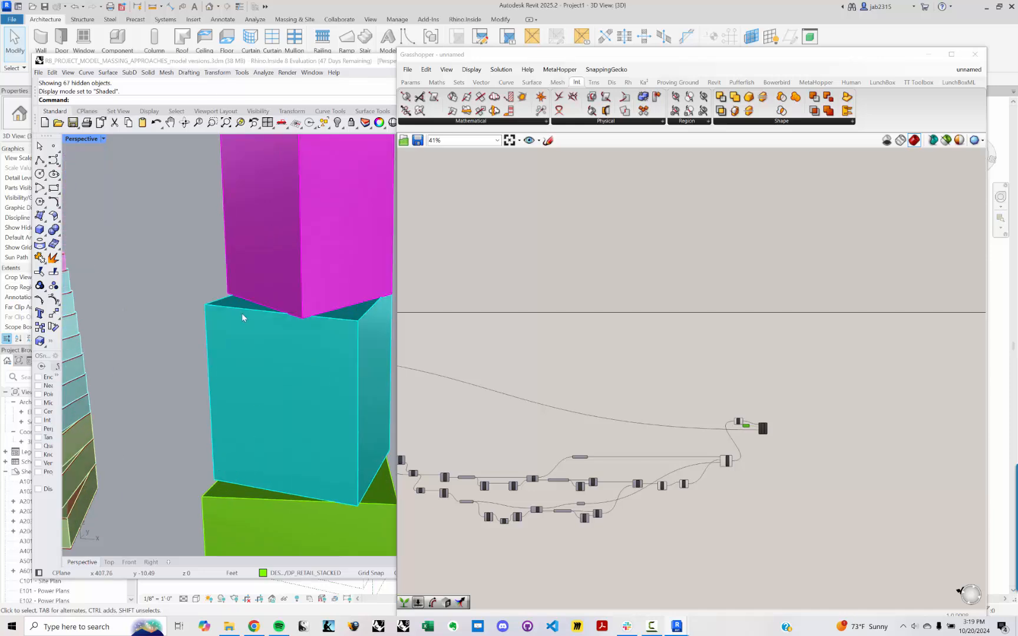
pyautogui.scroll(-3, 282, 413)
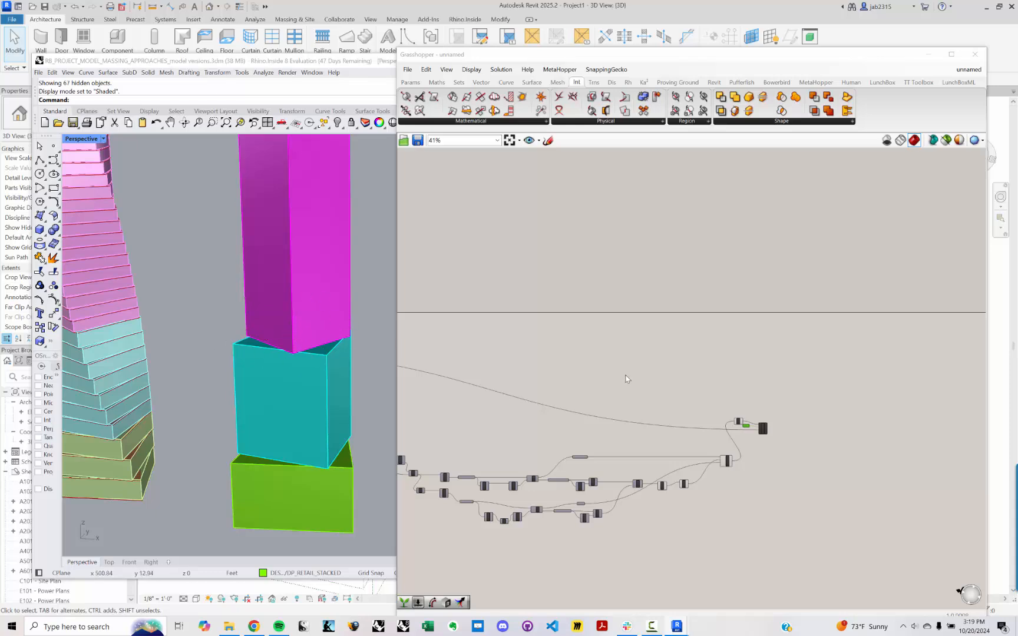
# Duplicate the three PANCAKE geometry pipelines in Grasshopper and place the copies below the originals.
pyautogui.moveTo(571, 395); pyautogui.dragTo(771, 356, button='right')
pyautogui.scroll(-3, 772, 356)
pyautogui.moveTo(596, 376); pyautogui.dragTo(637, 349, button='right')
pyautogui.scroll(5, 623, 349)
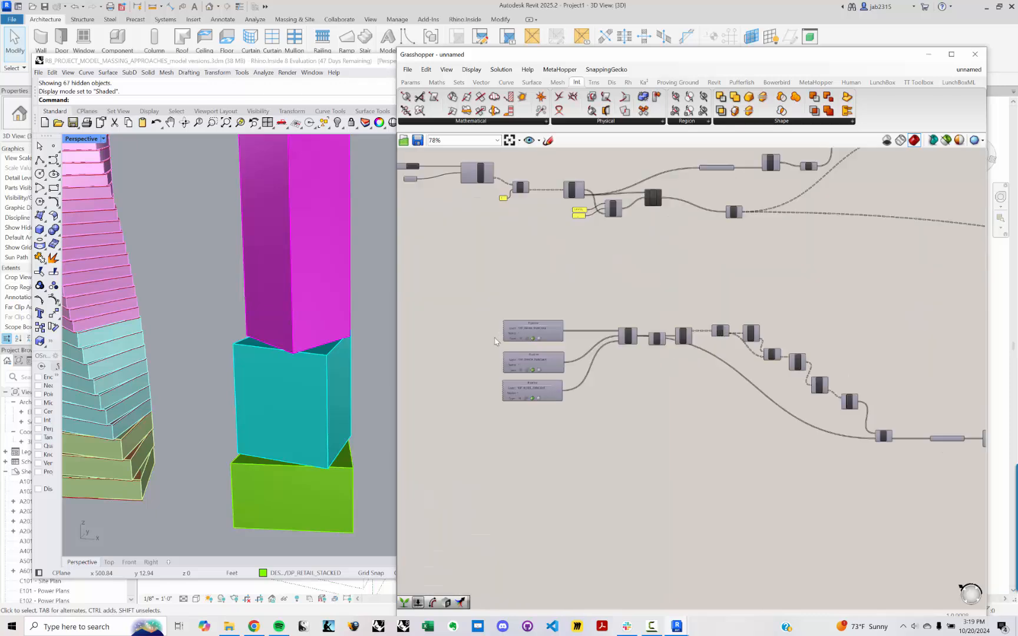
pyautogui.moveTo(540, 419); pyautogui.dragTo(530, 469)
pyautogui.hotkey('ctrl', 'v')
pyautogui.click(530, 448)
pyautogui.scroll(4, 527, 468)
pyautogui.moveTo(528, 468); pyautogui.dragTo(545, 390, button='right')
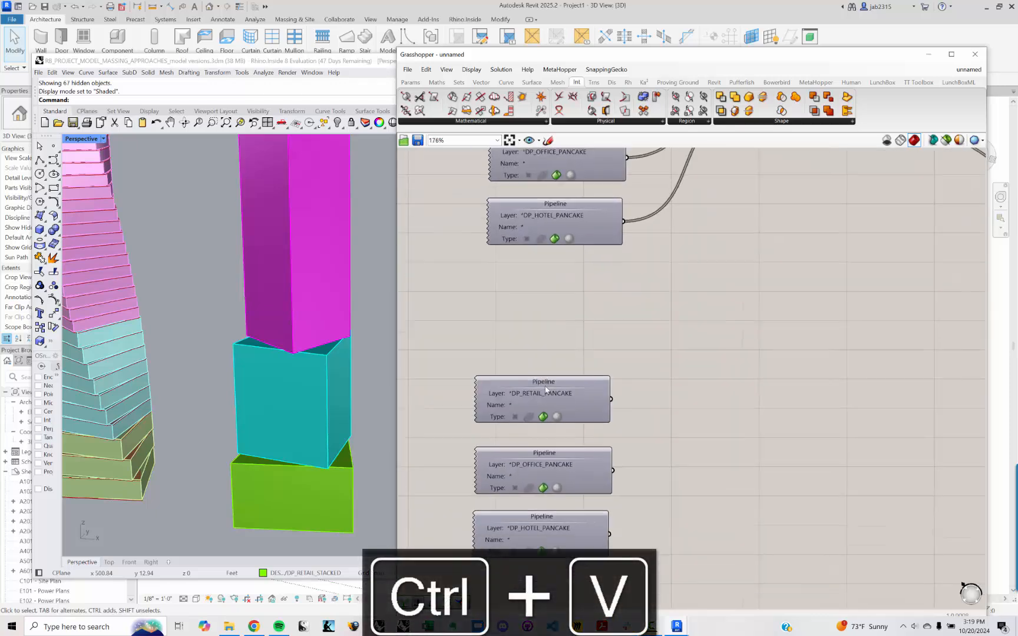
pyautogui.moveTo(616, 58); pyautogui.dragTo(588, 70)
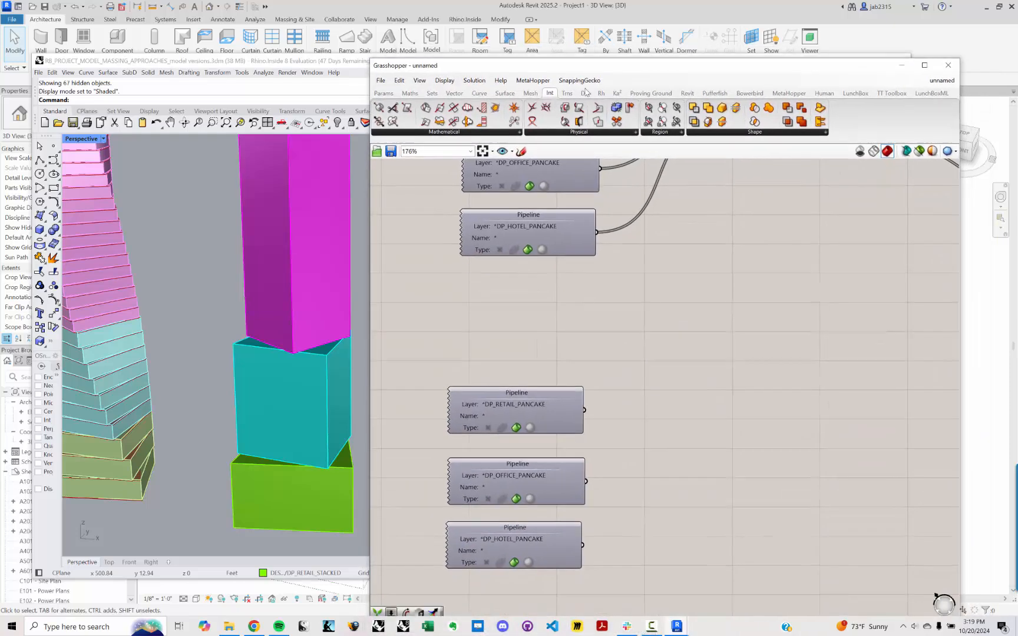
# Set the layer filter of the copied retail pipeline to *DP_RETAIL_STACKED.
pyautogui.doubleClick(531, 406)
pyautogui.moveTo(532, 406); pyautogui.dragTo(579, 405)
pyautogui.write('STACKED')
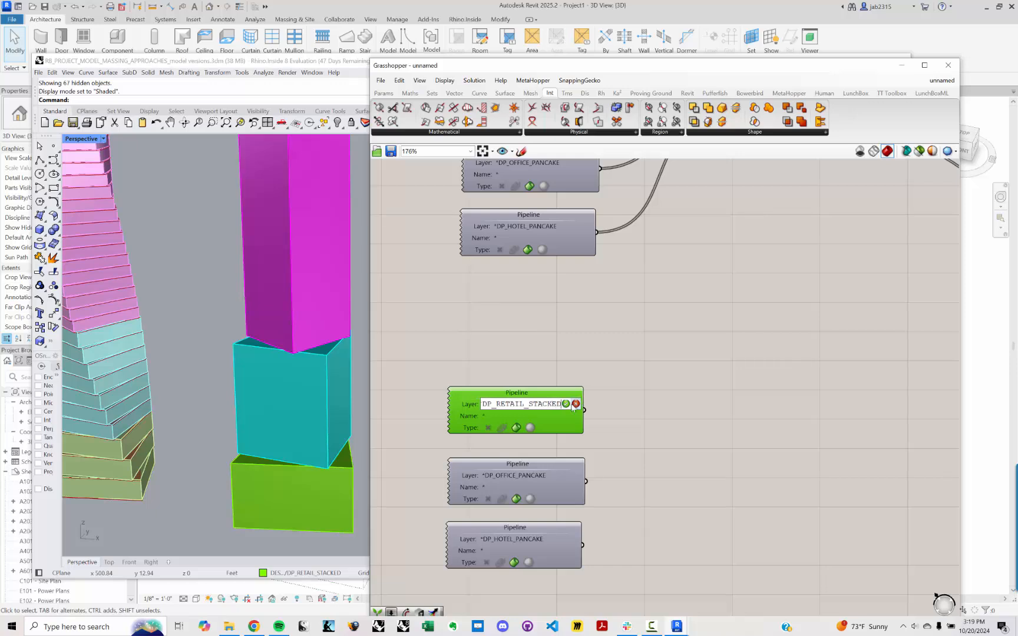
pyautogui.press('Return')
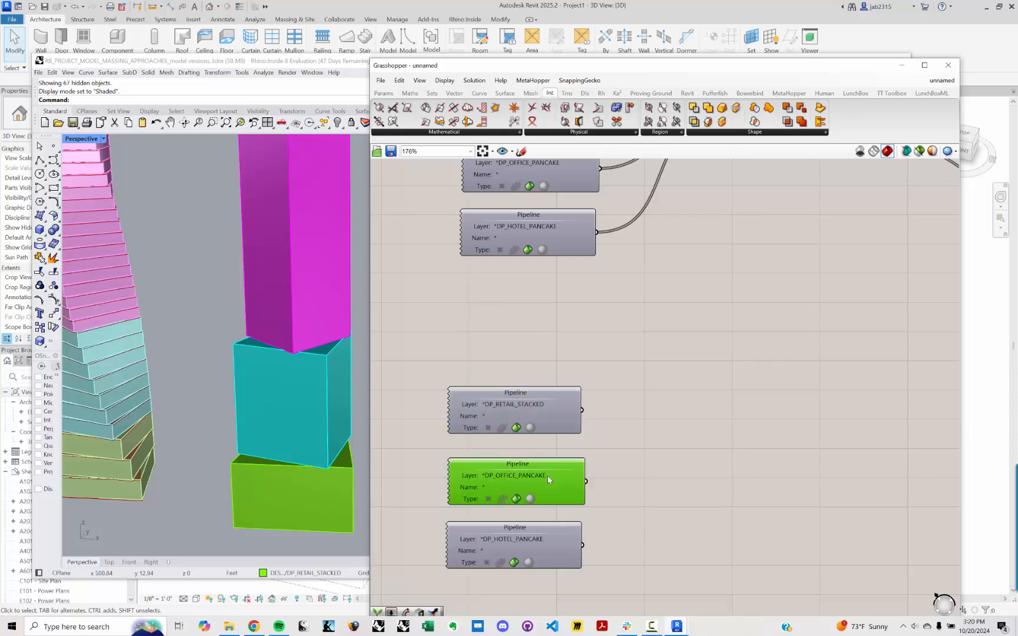
# Set the layer filter of the copied office pipeline to *DP_OFFICE_STACKED.
pyautogui.doubleClick(547, 474)
pyautogui.click(530, 476)
pyautogui.moveTo(543, 475); pyautogui.dragTo(592, 477)
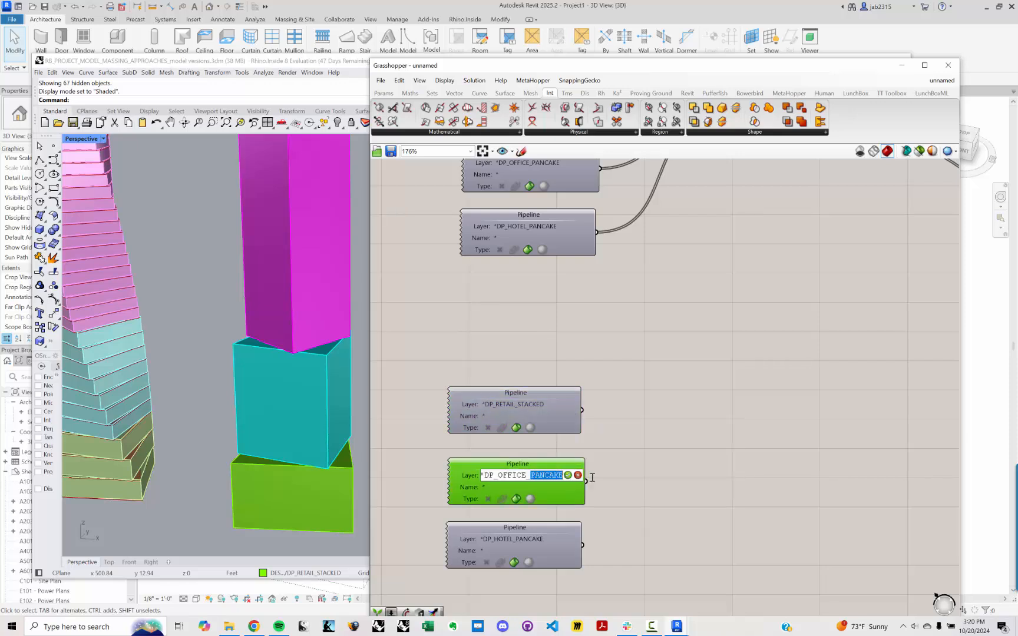
pyautogui.write('STACK')
pyautogui.press('Return')
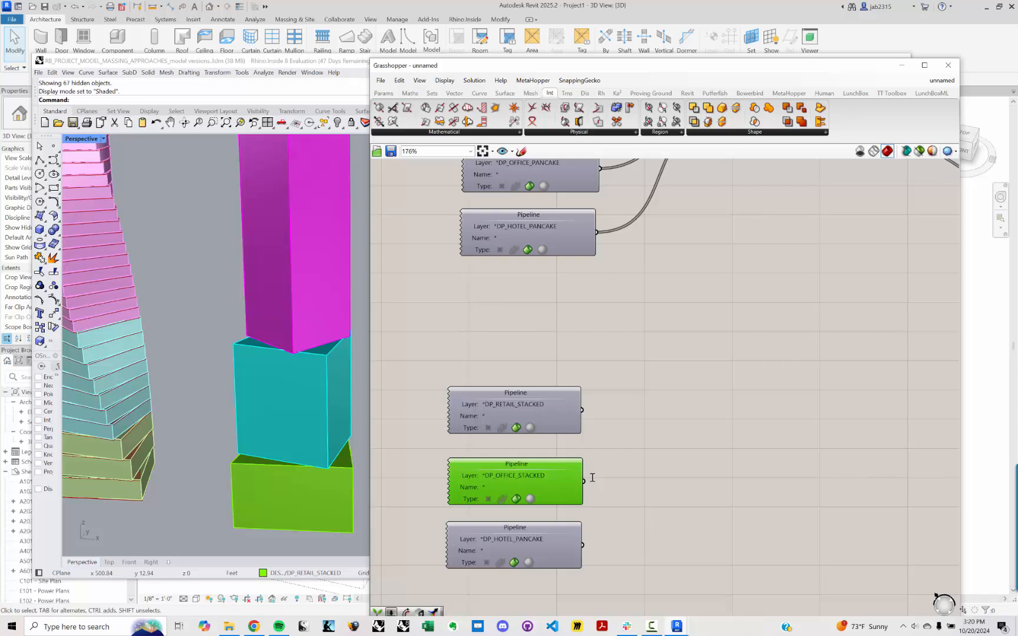
# Set the layer filter of the copied hotel pipeline to *DP_HOTEL_STACKED.
pyautogui.doubleClick(523, 539)
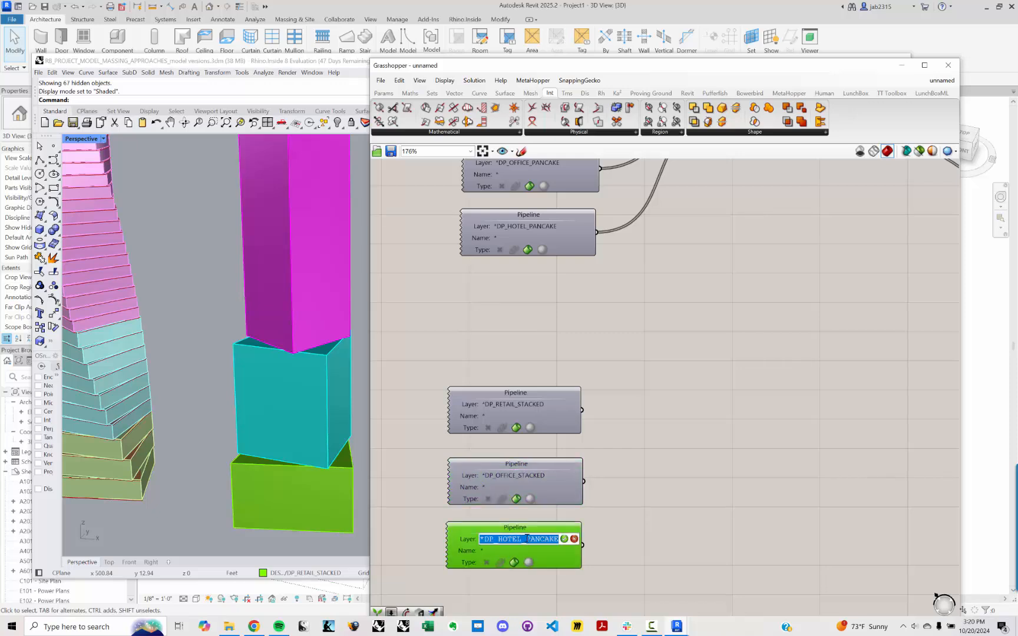
pyautogui.moveTo(526, 539); pyautogui.dragTo(576, 540)
pyautogui.press('BackSpace')
pyautogui.write('S')
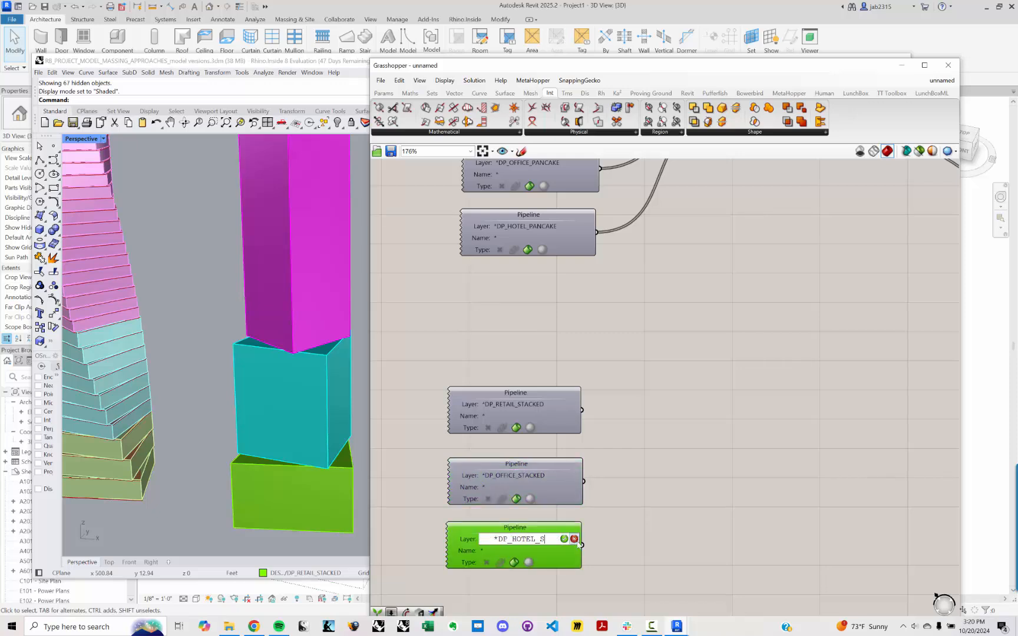
pyautogui.write('TACKED')
pyautogui.press('Return')
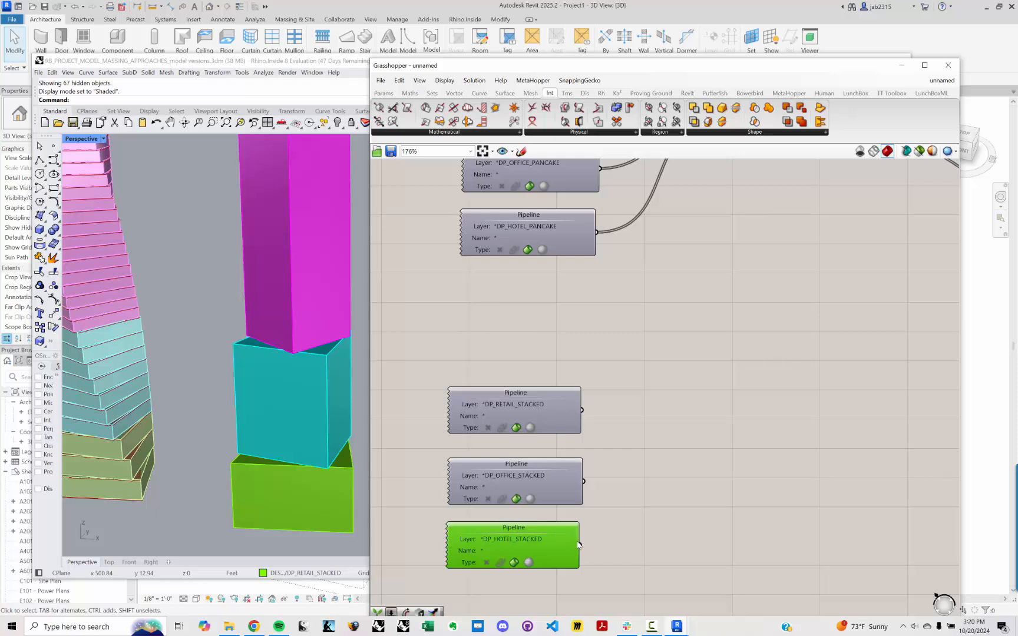
# Add a Merge component and wire the retail, office and hotel STACKED pipelines into D1, D2 and D3.
pyautogui.doubleClick(655, 545)
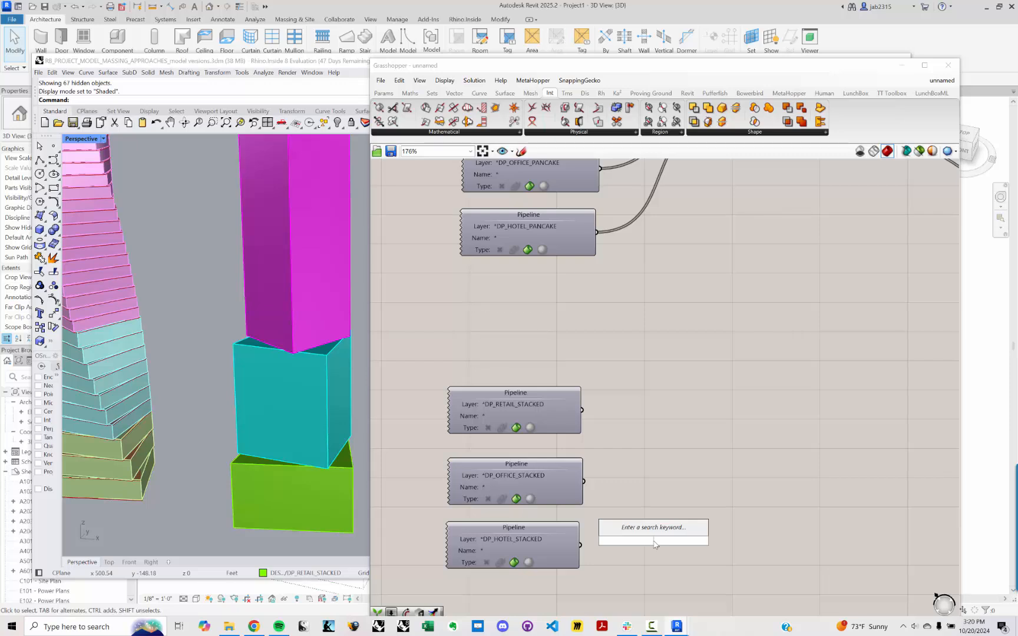
pyautogui.write('merge')
pyautogui.press('Return')
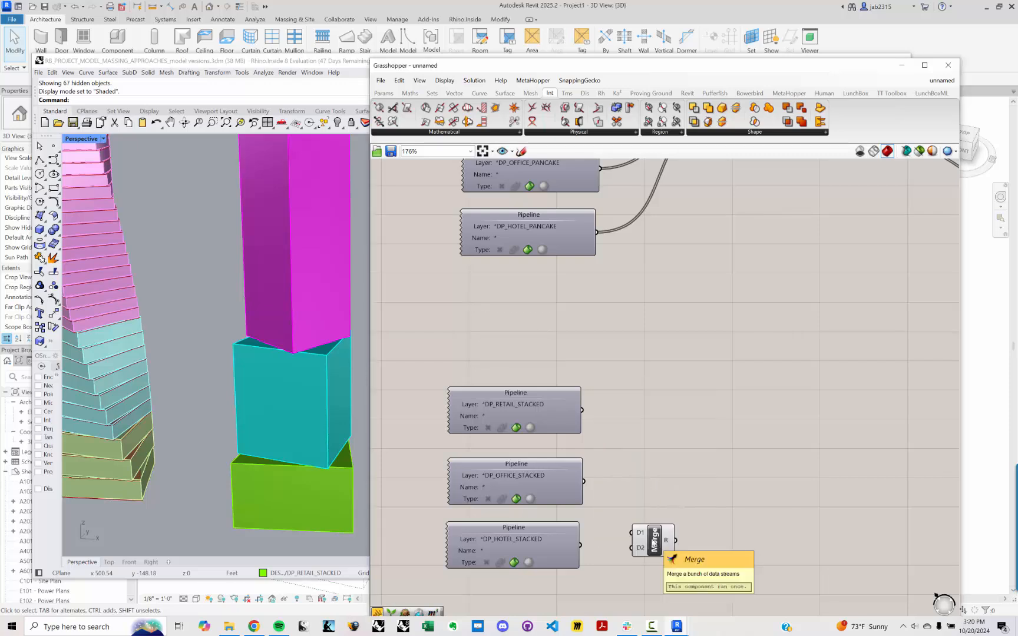
pyautogui.moveTo(654, 543); pyautogui.dragTo(676, 434)
pyautogui.moveTo(583, 410); pyautogui.dragTo(686, 409)
pyautogui.moveTo(583, 481); pyautogui.dragTo(693, 437)
pyautogui.moveTo(582, 545); pyautogui.dragTo(668, 427)
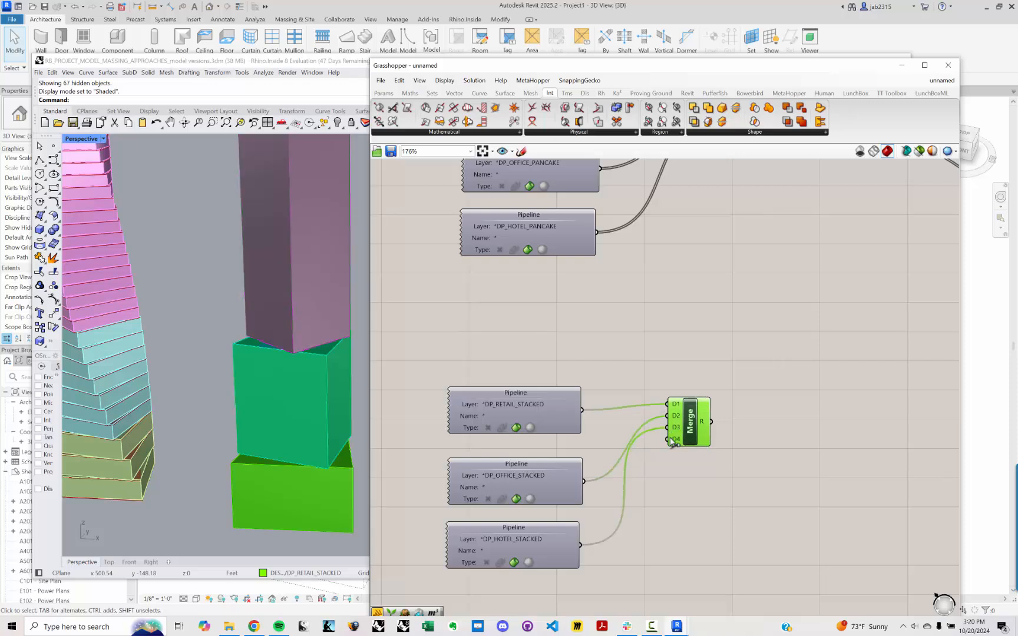
# Highlight the merged stacked masses in Rhino and examine where the retail and office volumes meet.
pyautogui.click(687, 429)
pyautogui.moveTo(239, 331)
pyautogui.mouseDown(button='right')
pyautogui.moveTo(238, 350)
pyautogui.moveTo(263, 335)
pyautogui.moveTo(253, 337)
pyautogui.mouseUp(button='right')
pyautogui.scroll(-4, 250, 347)
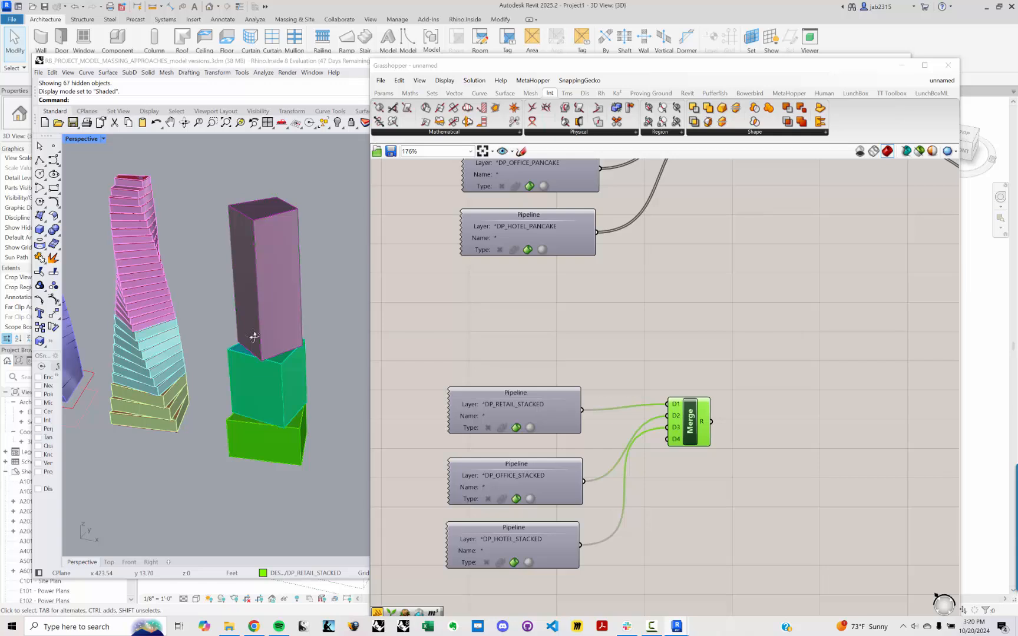
pyautogui.moveTo(740, 436); pyautogui.dragTo(690, 423, button='right')
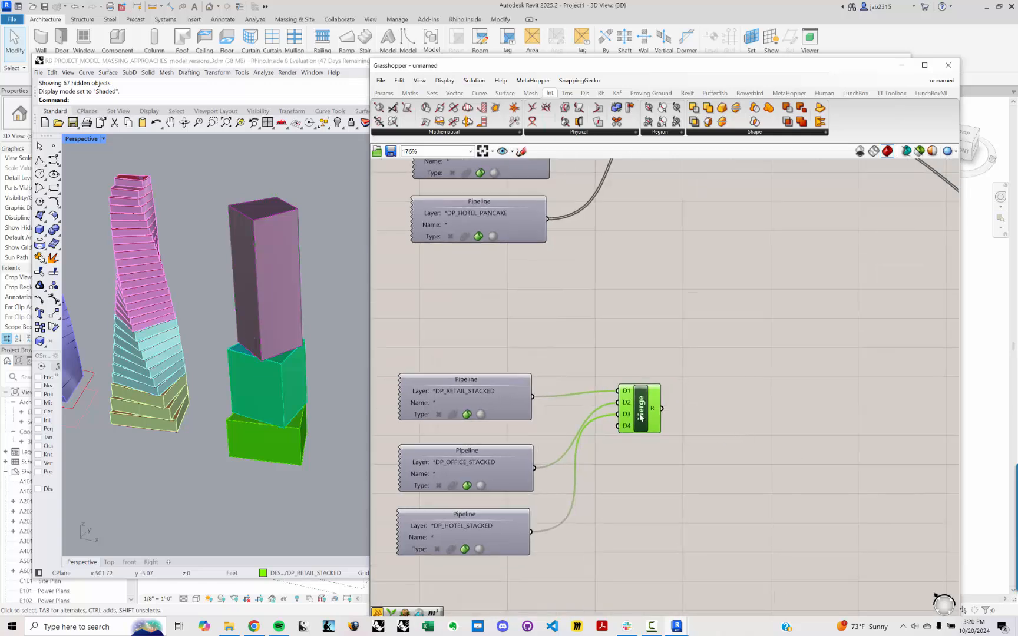
pyautogui.scroll(8, 225, 416)
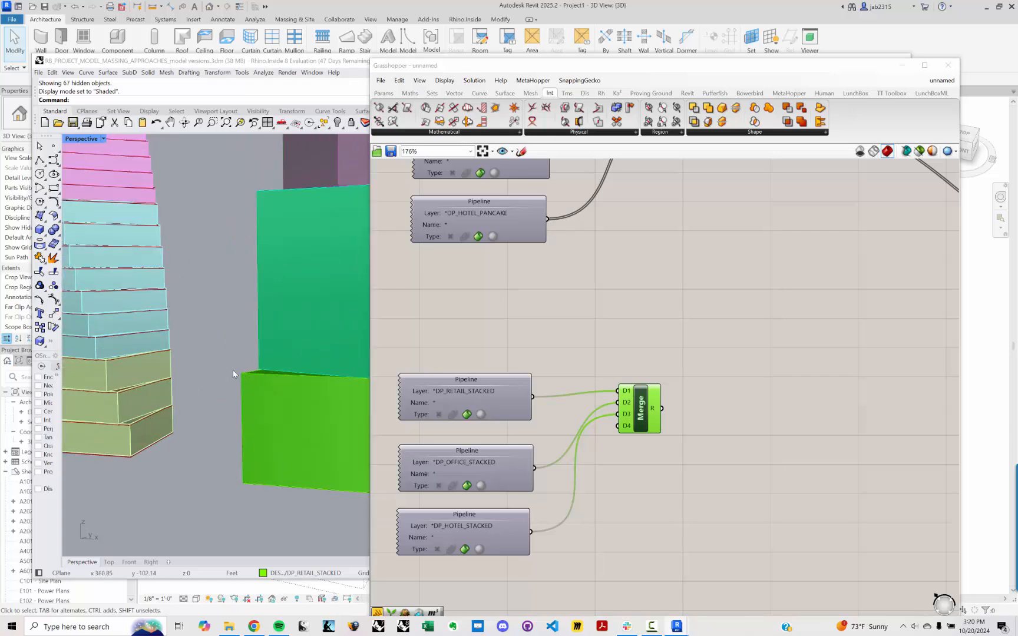
pyautogui.moveTo(295, 376); pyautogui.dragTo(262, 388, button='right')
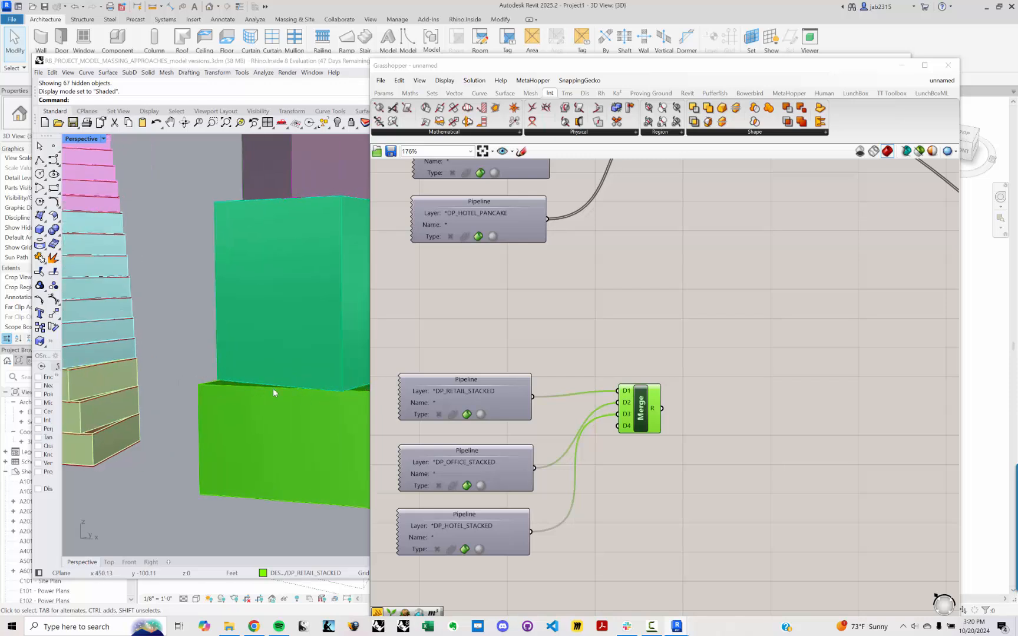
pyautogui.write('di')
pyautogui.press('Return')
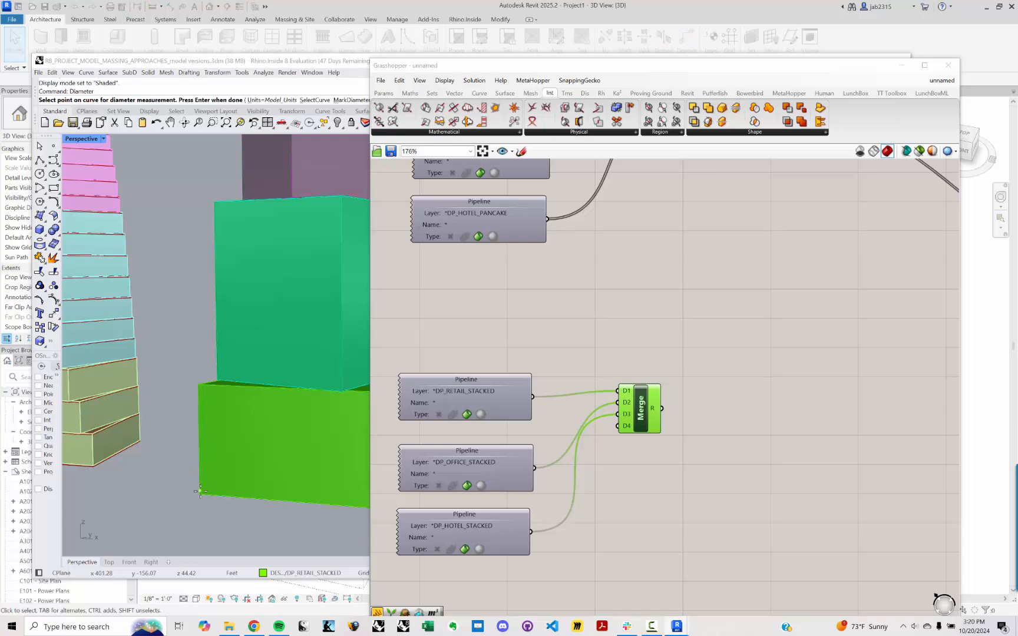
pyautogui.click(199, 494)
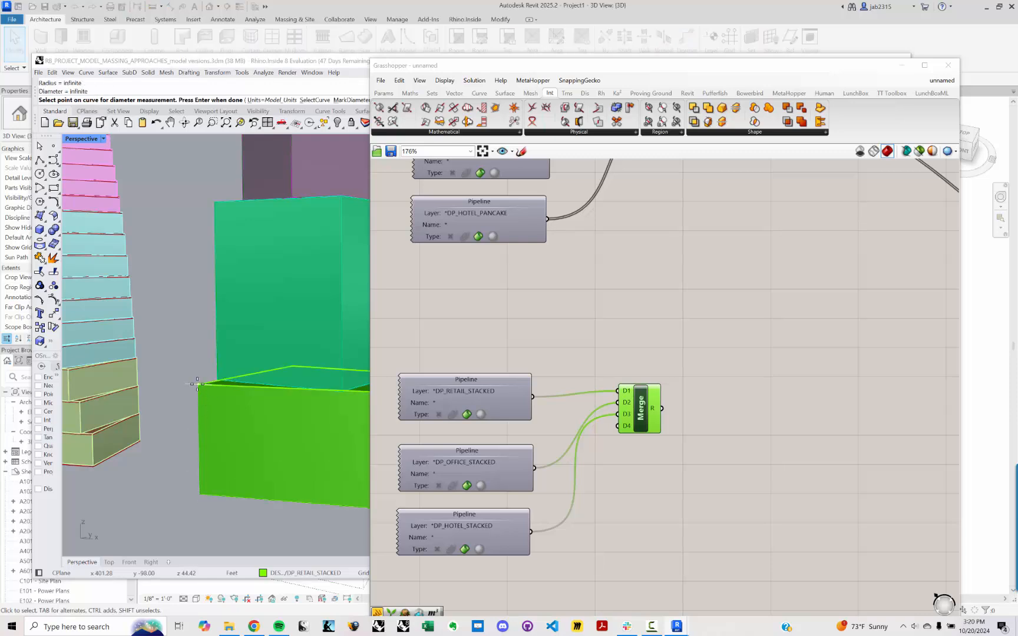
pyautogui.press('Return')
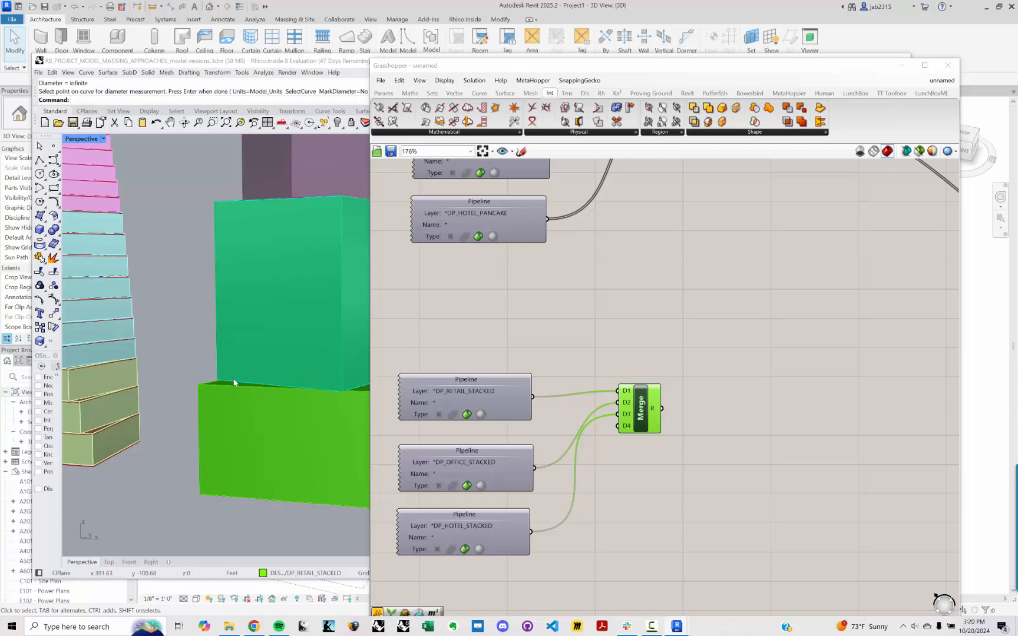
# Measure the height of the stacked retail mass along its vertical corner edge, using the End object snap.
pyautogui.write('dist')
pyautogui.press('Return')
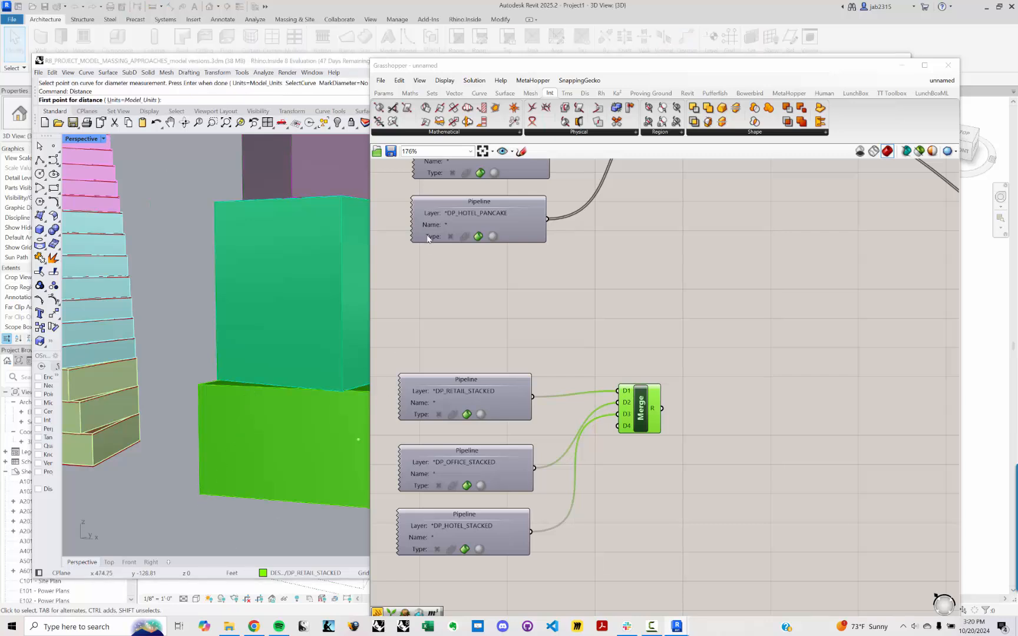
pyautogui.moveTo(501, 72); pyautogui.dragTo(956, 159)
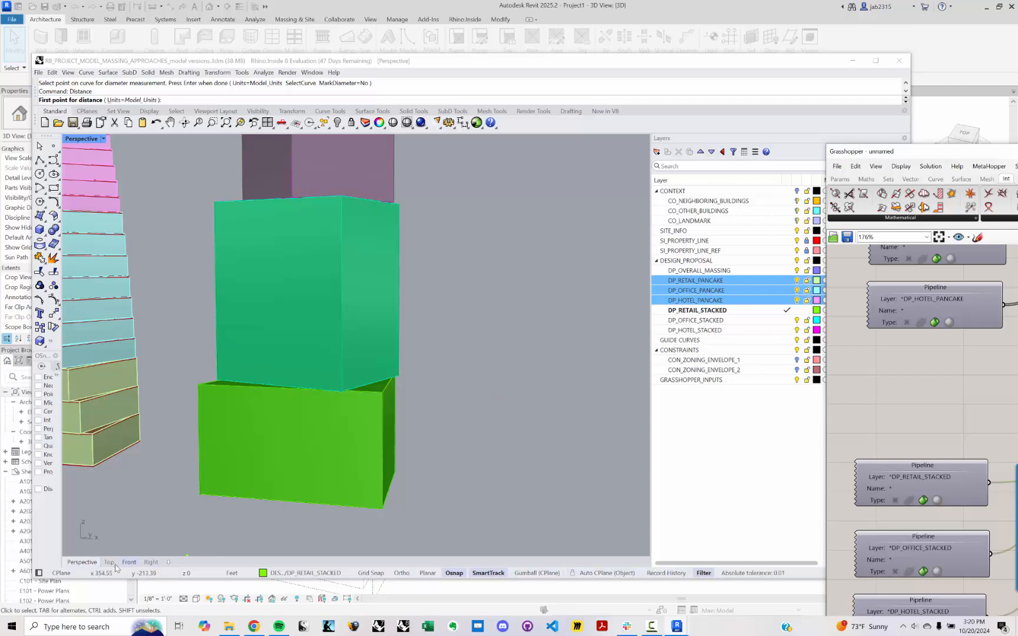
pyautogui.click(39, 377)
pyautogui.click(202, 493)
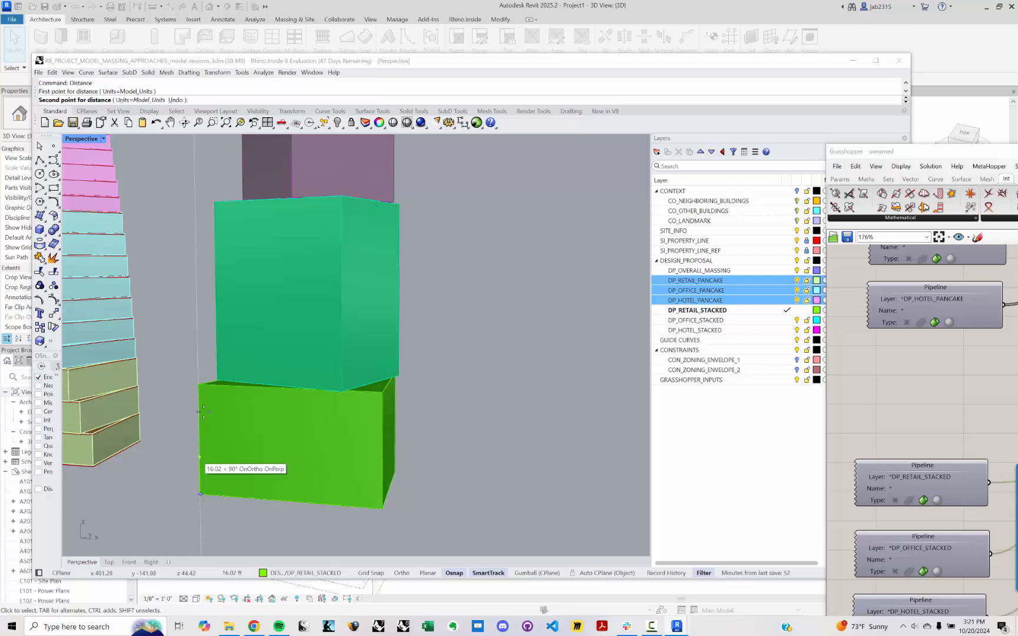
pyautogui.click(200, 383)
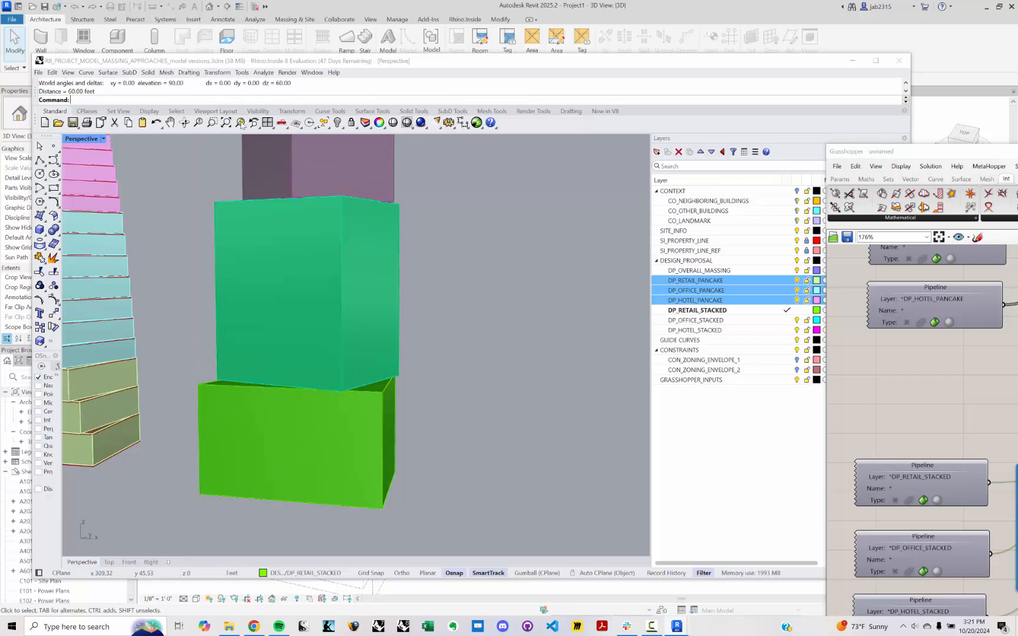
pyautogui.moveTo(894, 149); pyautogui.dragTo(288, 66)
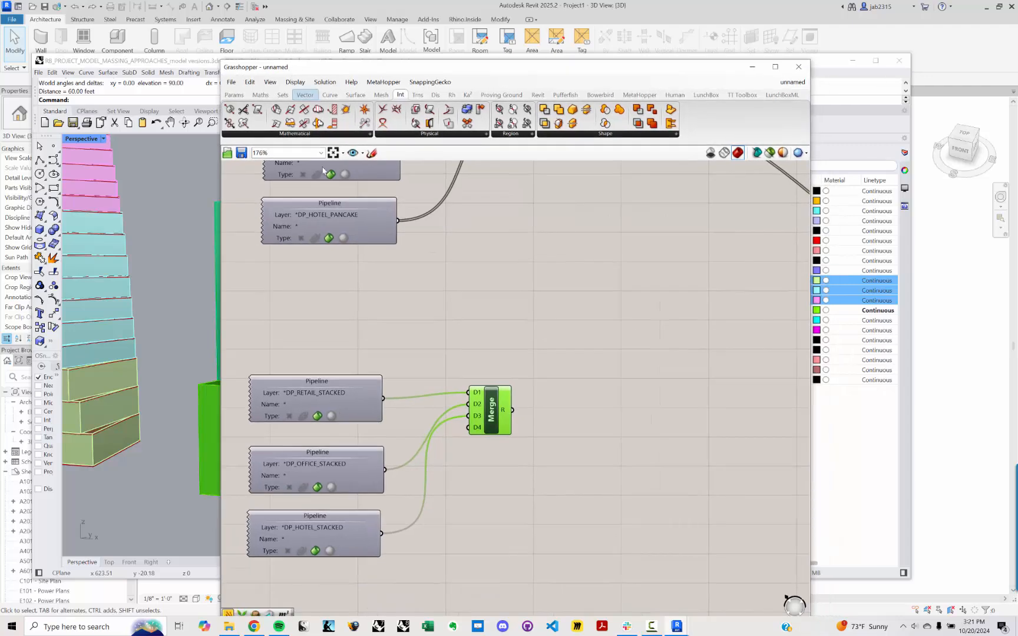
# Examine the level elevation values split from the Excel data, the stacked tower in Rhino and the stacked Merge output.
pyautogui.scroll(-7, 474, 420)
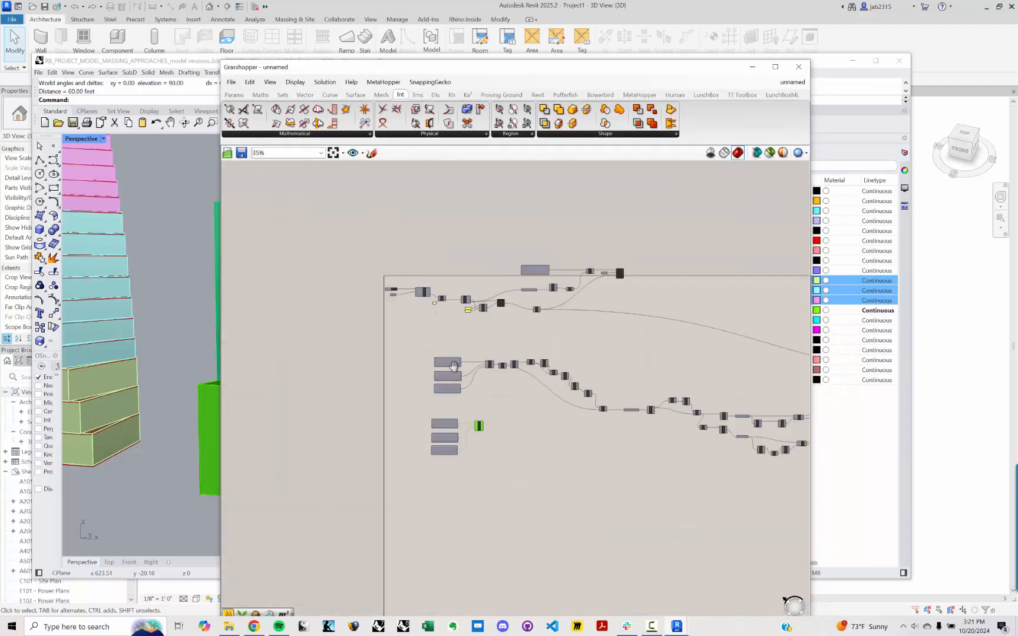
pyautogui.scroll(7, 471, 283)
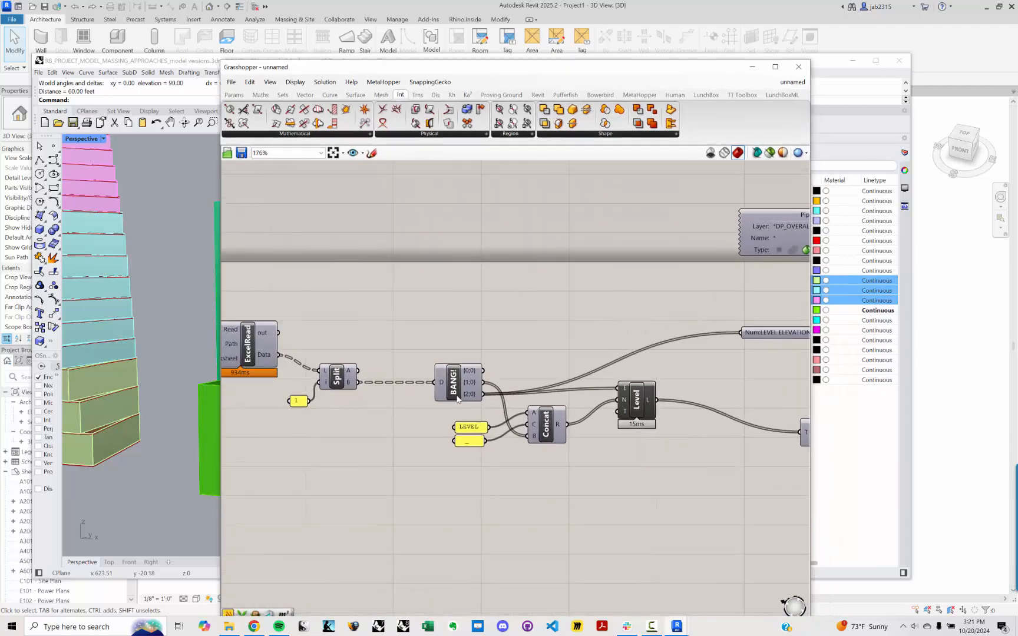
pyautogui.moveTo(468, 396)
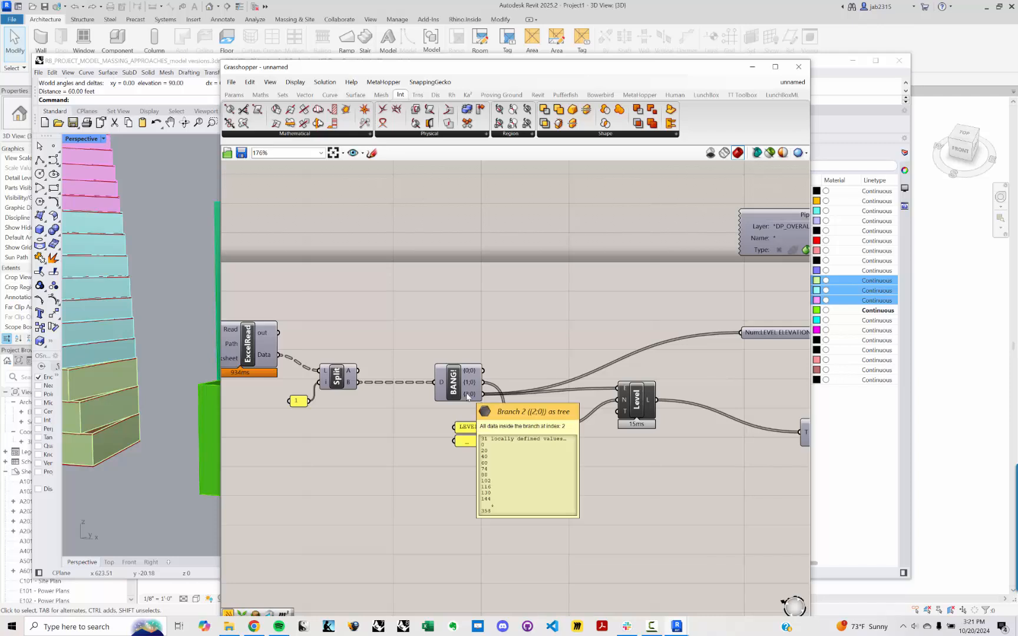
pyautogui.scroll(-6, 469, 396)
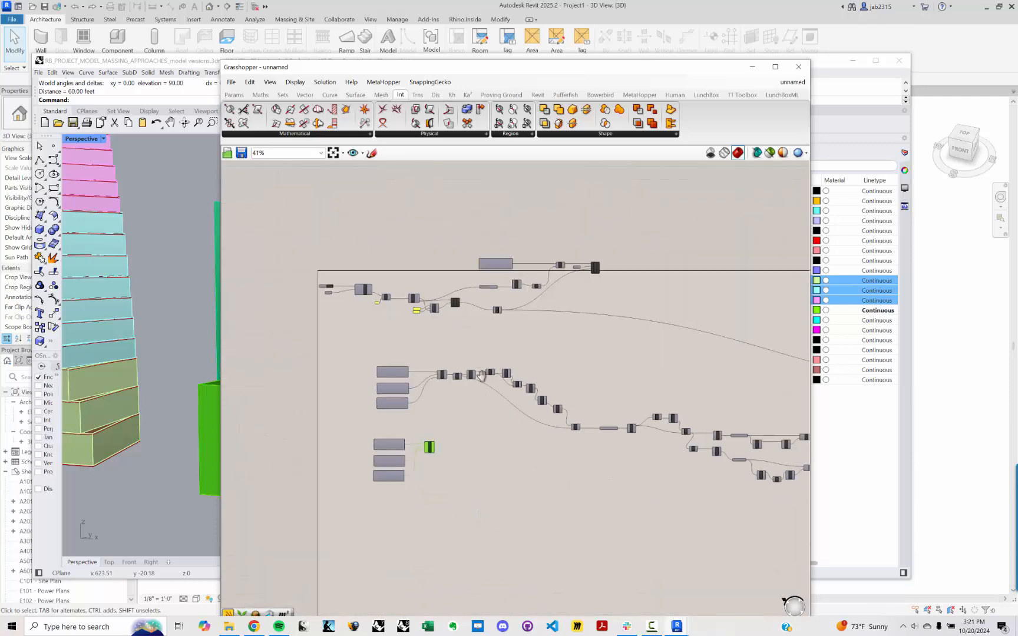
pyautogui.scroll(1, 165, 411)
pyautogui.keyDown('shift'); pyautogui.moveTo(211, 416); pyautogui.dragTo(131, 405, button='right'); pyautogui.keyUp('shift')
pyautogui.scroll(-5, 161, 361)
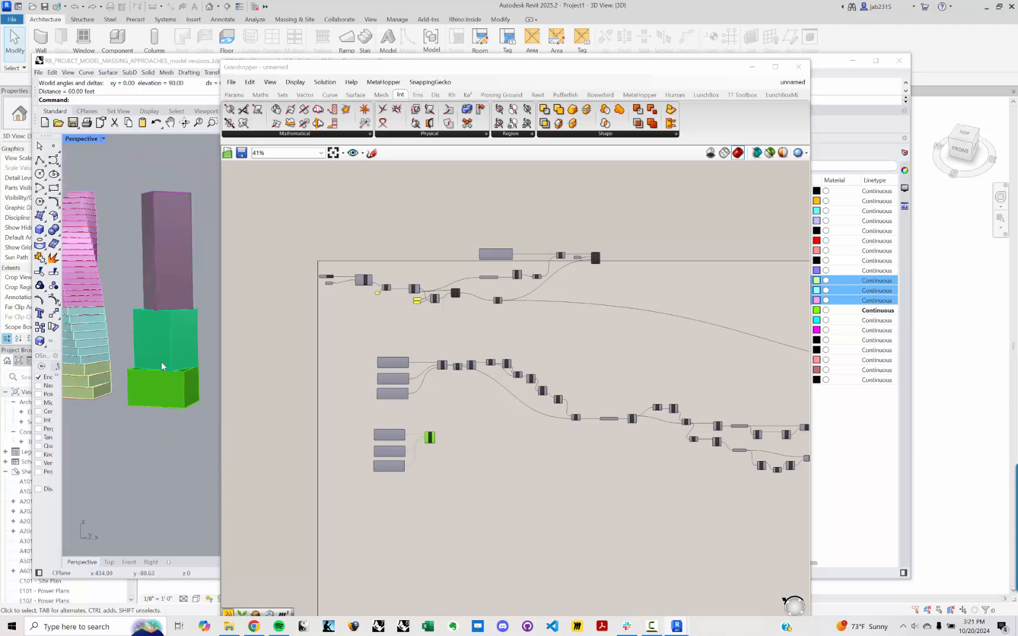
pyautogui.keyDown('shift'); pyautogui.moveTo(161, 361); pyautogui.dragTo(168, 424, button='right'); pyautogui.keyUp('shift')
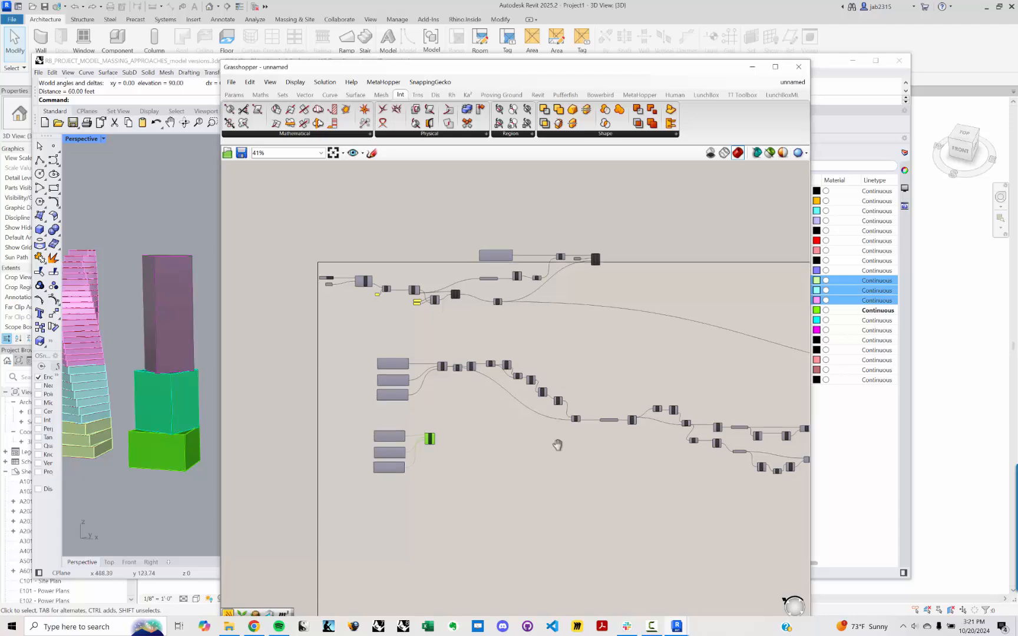
pyautogui.scroll(4, 530, 453)
pyautogui.scroll(5, 518, 460)
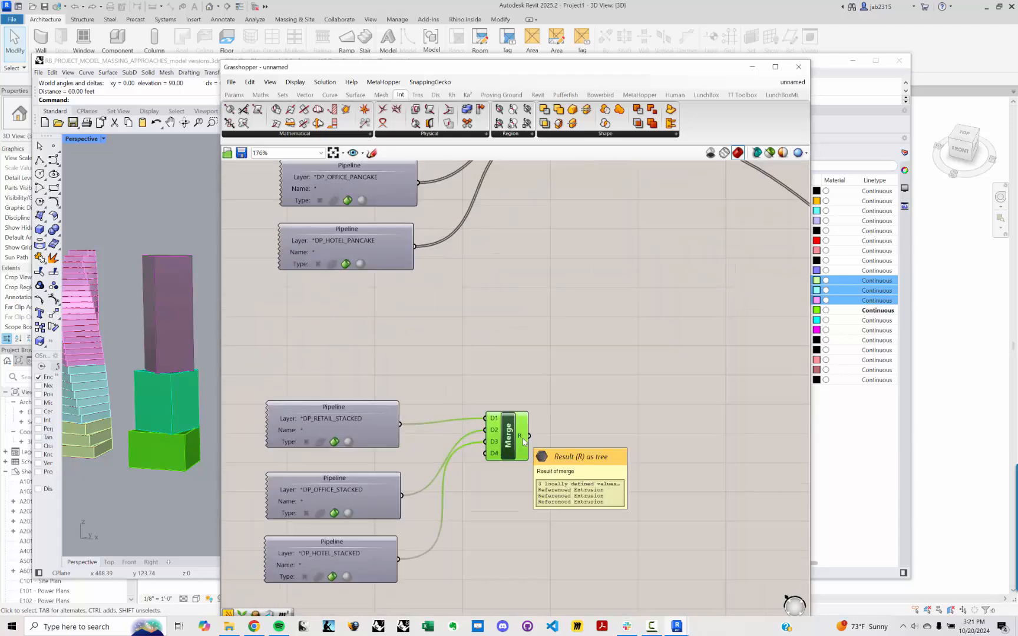
pyautogui.moveTo(522, 439)
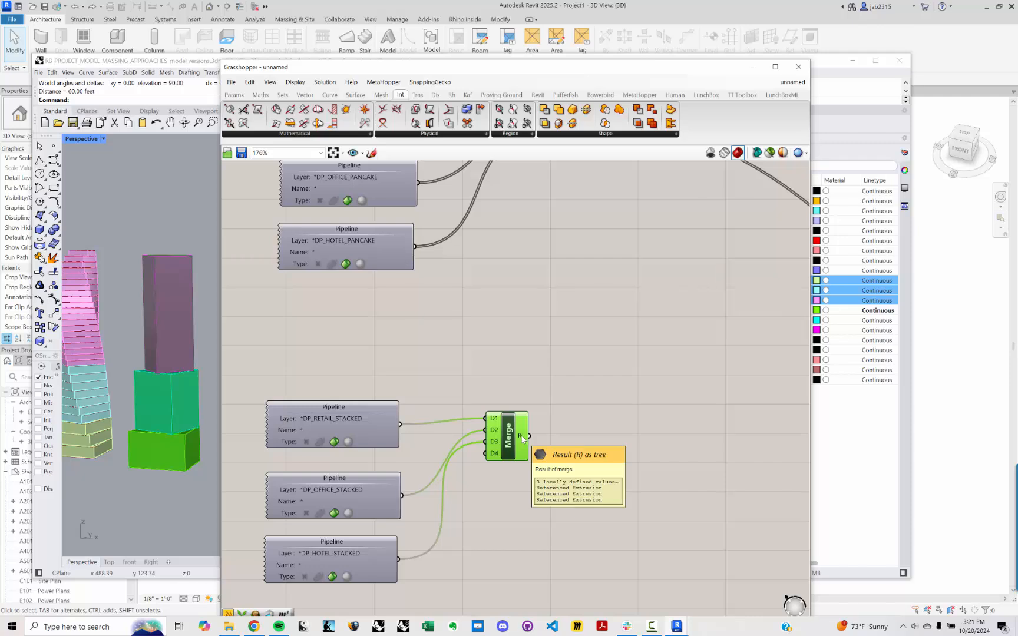
# Add a Plane parameter below the XY Plane component and wire the XY Plane output into it.
pyautogui.scroll(-4, 521, 439)
pyautogui.moveTo(628, 304); pyautogui.dragTo(507, 395, button='right')
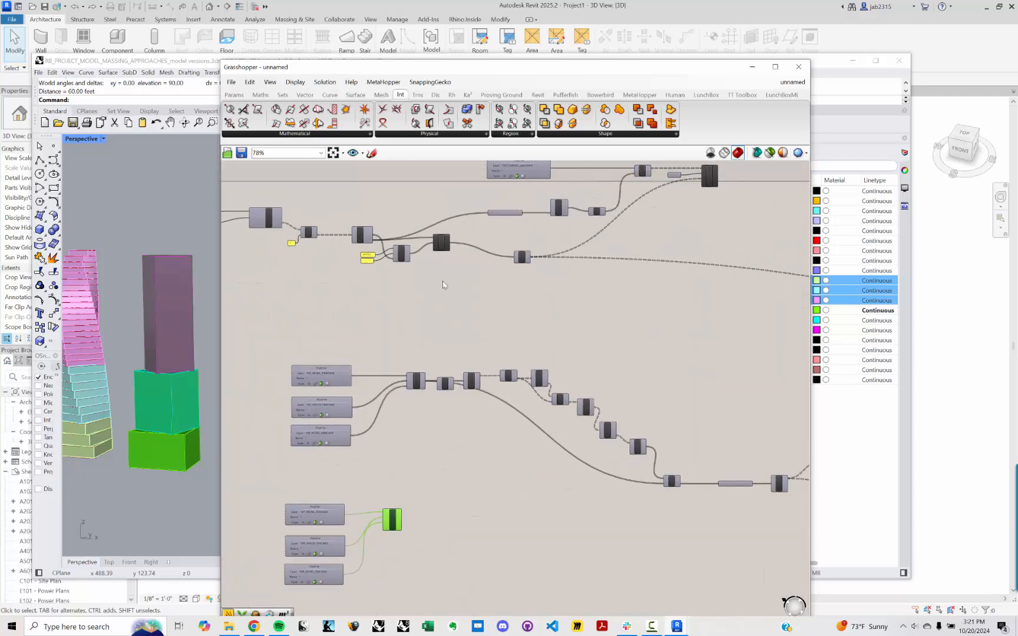
pyautogui.scroll(3, 443, 285)
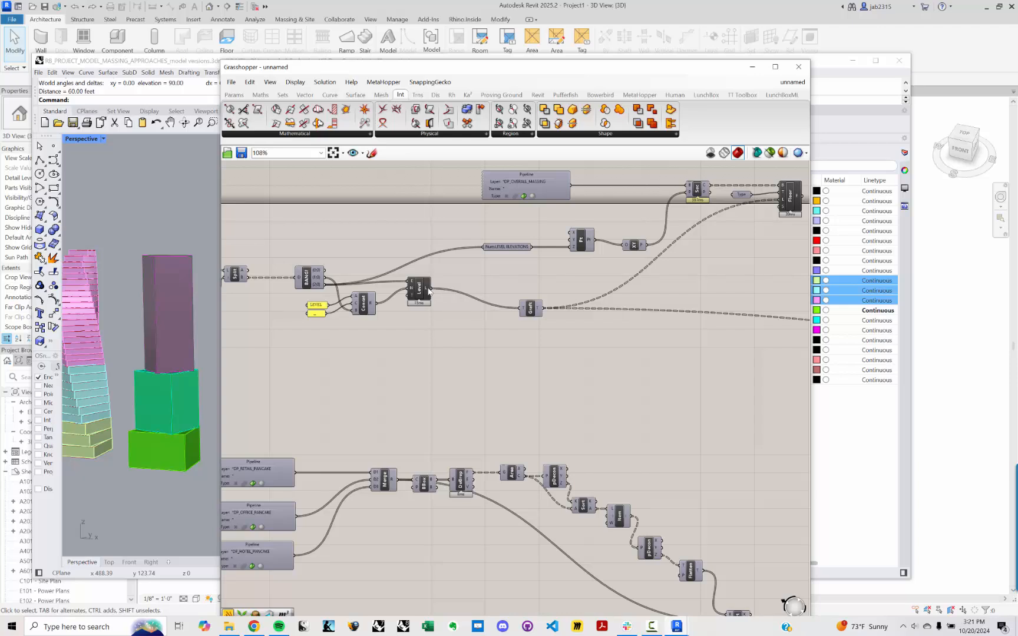
pyautogui.moveTo(282, 346); pyautogui.dragTo(529, 359, button='right')
pyautogui.moveTo(806, 348); pyautogui.dragTo(446, 355, button='right')
pyautogui.click(521, 268)
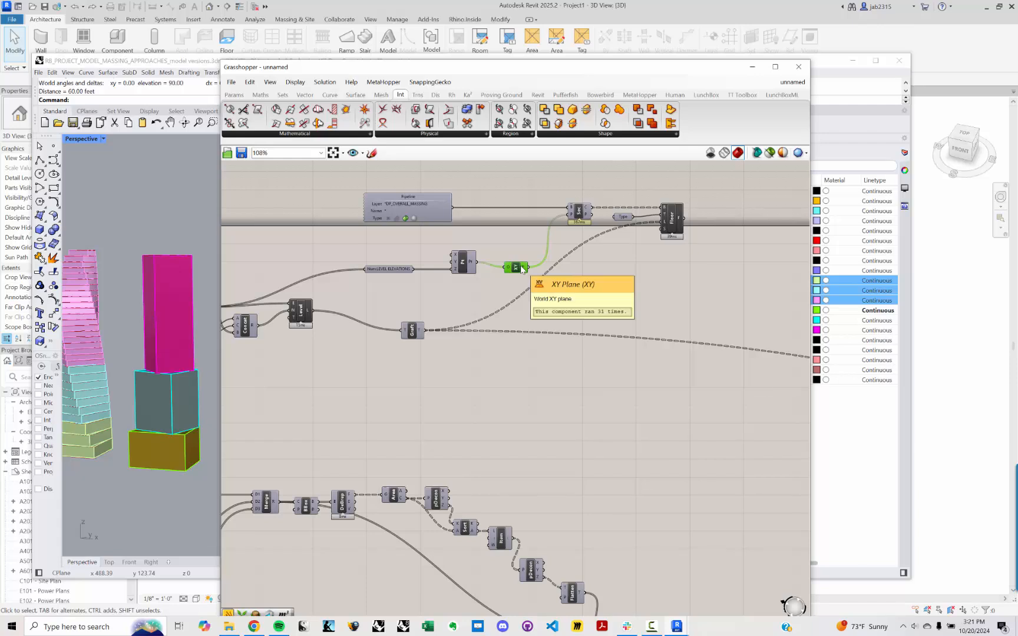
pyautogui.doubleClick(572, 310)
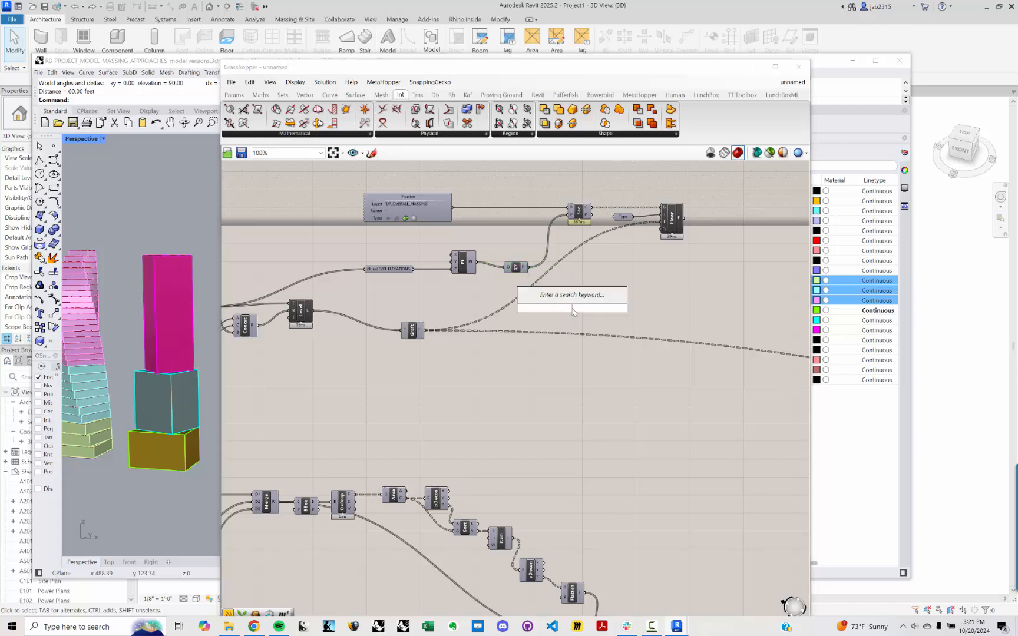
pyautogui.write('PLANE')
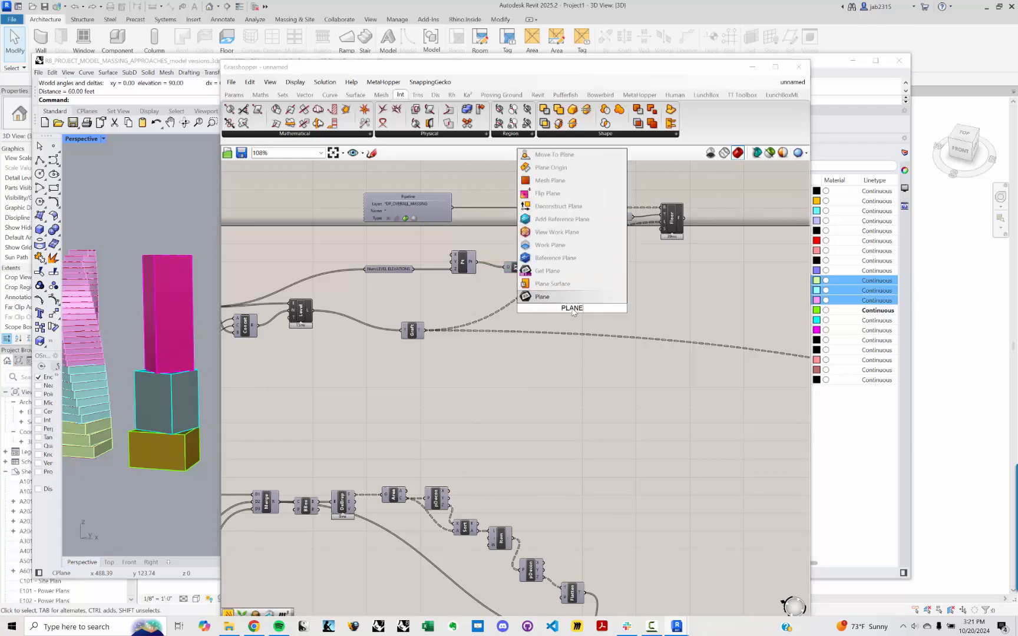
pyautogui.press('Return')
pyautogui.scroll(4, 574, 314)
pyautogui.moveTo(487, 229); pyautogui.dragTo(551, 306)
# Rename the Plane parameter as Pln:FLOOR INTERSECTION PLANES.
pyautogui.rightClick(571, 309)
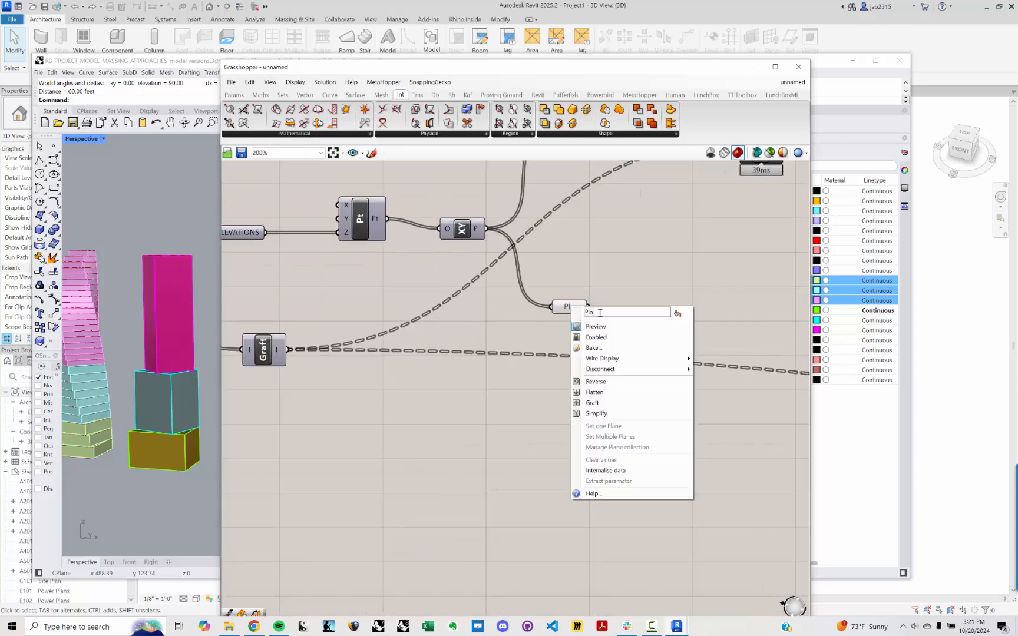
pyautogui.write(':FLOO')
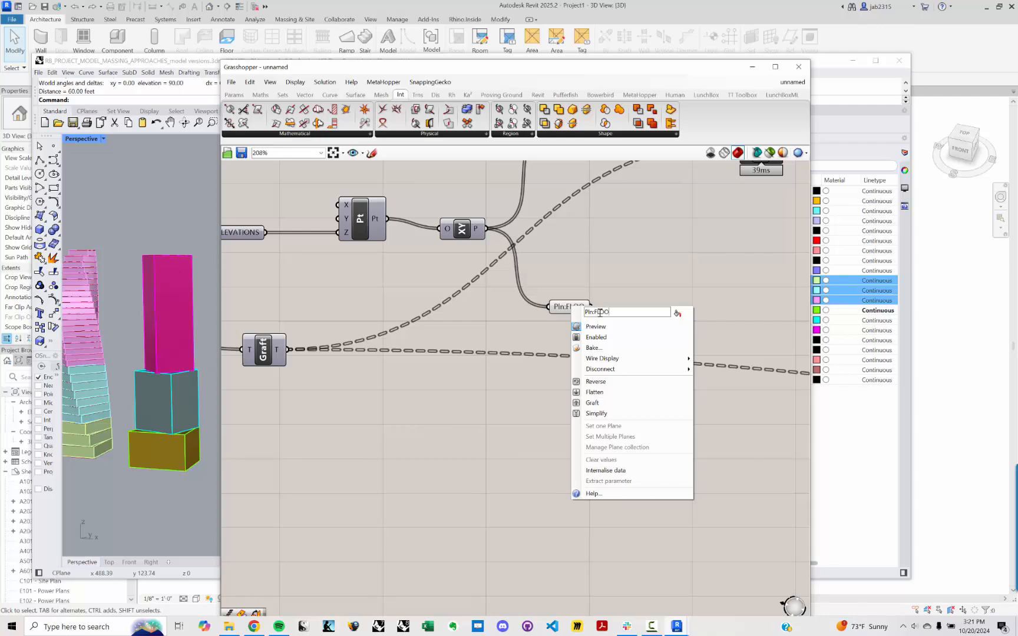
pyautogui.write('R INTER')
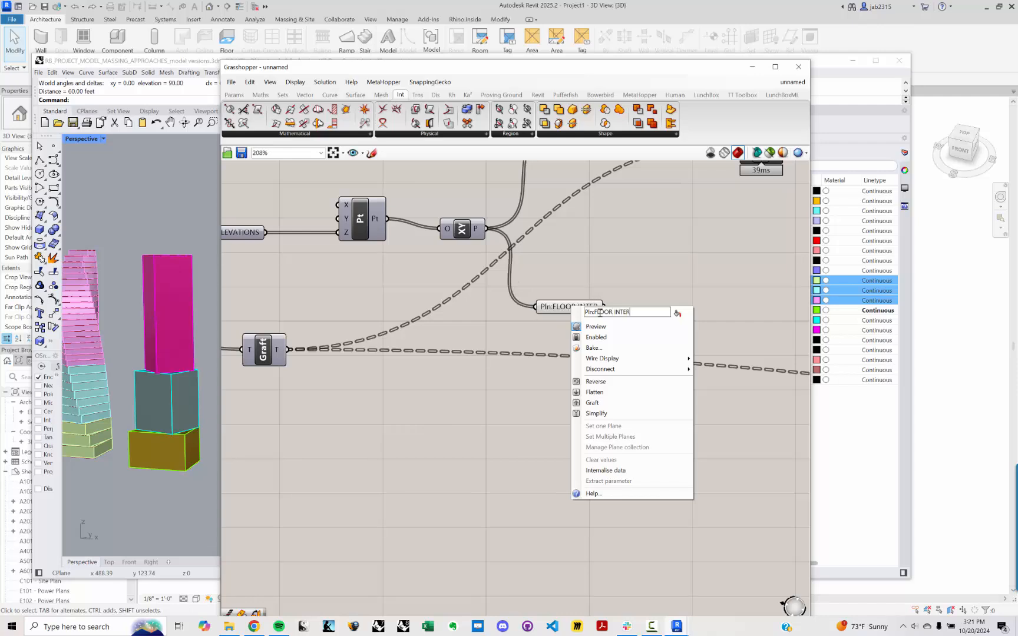
pyautogui.write('SECTION PLAN')
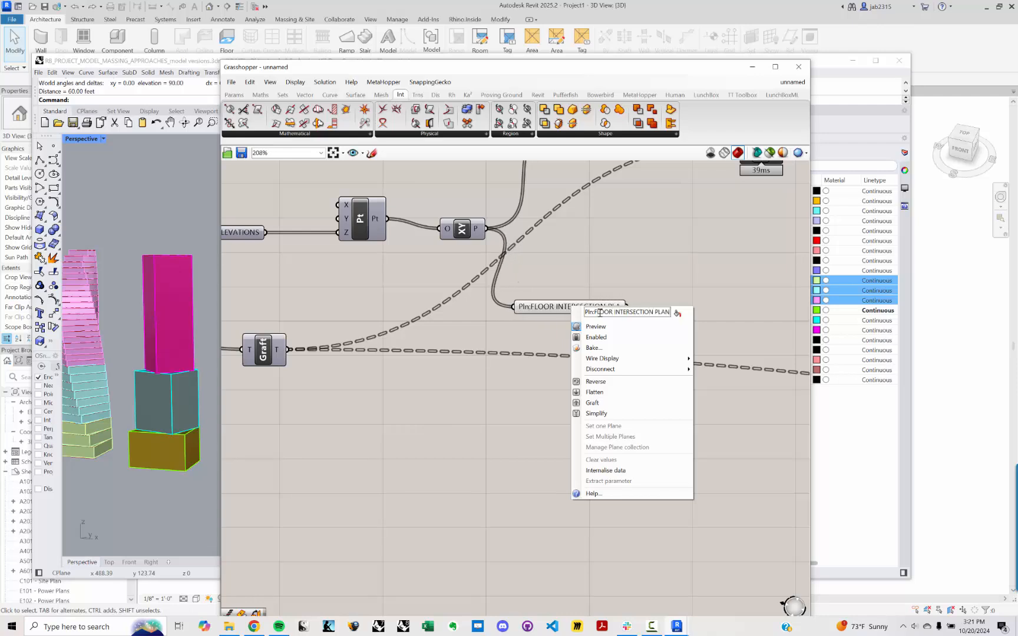
pyautogui.write('ES')
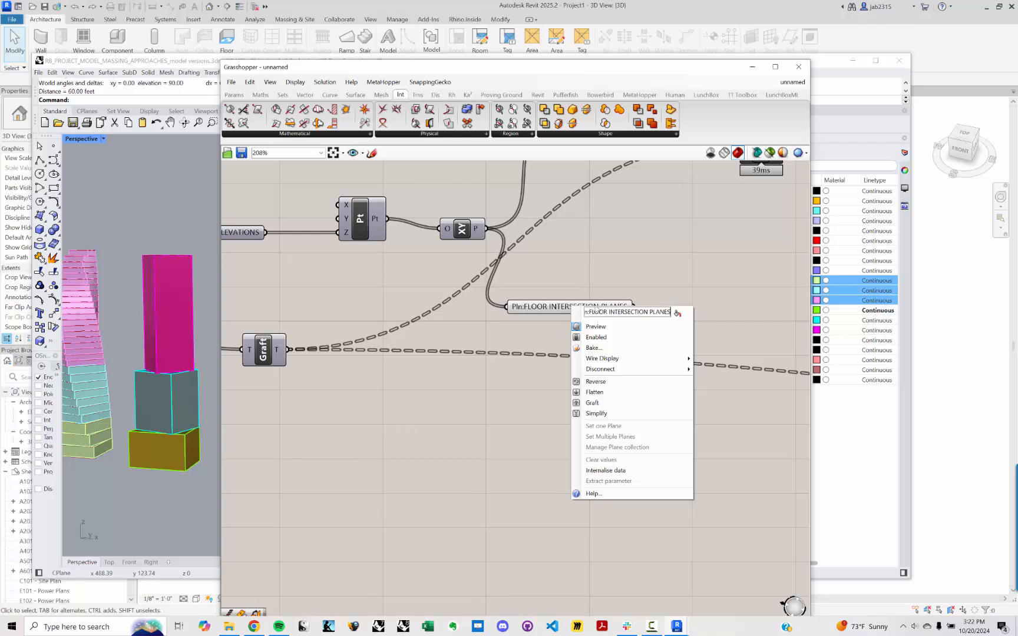
pyautogui.click(593, 283)
# Move the FLOOR INTERSECTION PLANES parameter down to the stacked pipelines and shift their Merge component farther from them.
pyautogui.moveTo(576, 307); pyautogui.dragTo(570, 327)
pyautogui.scroll(-9, 570, 328)
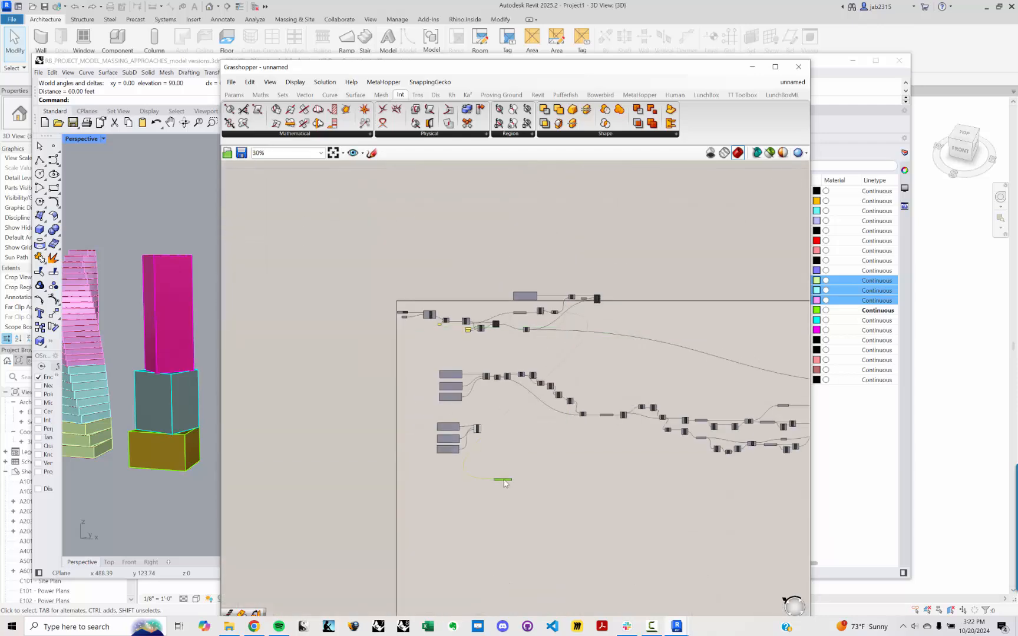
pyautogui.scroll(8, 415, 450)
pyautogui.moveTo(414, 451); pyautogui.dragTo(494, 449)
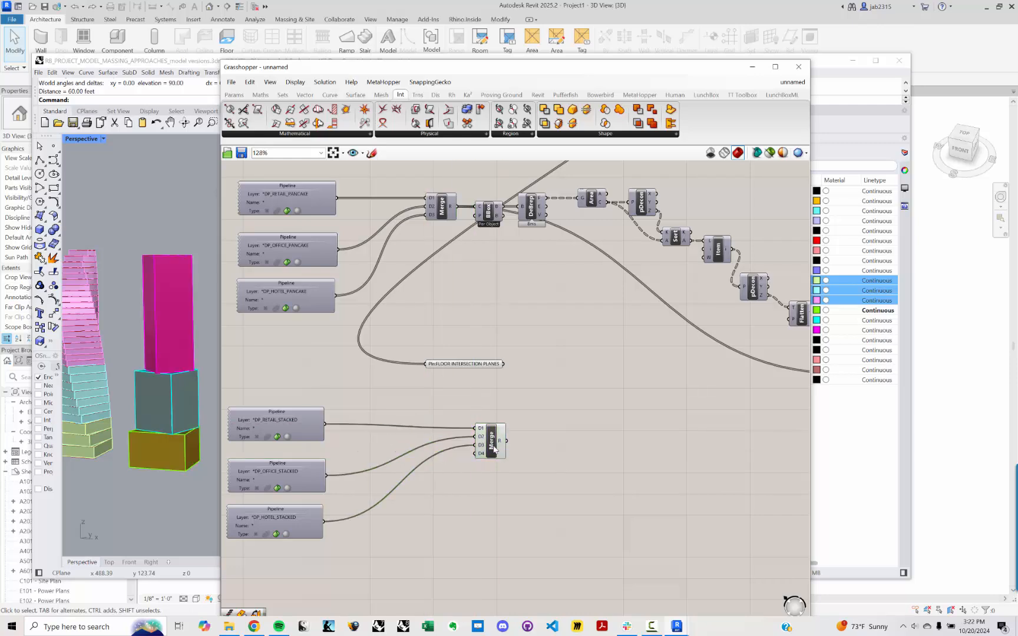
# Add a Brep | Plane section component beside the stacked Merge and wire the merged masses into its B input.
pyautogui.doubleClick(610, 456)
pyautogui.write('BREP')
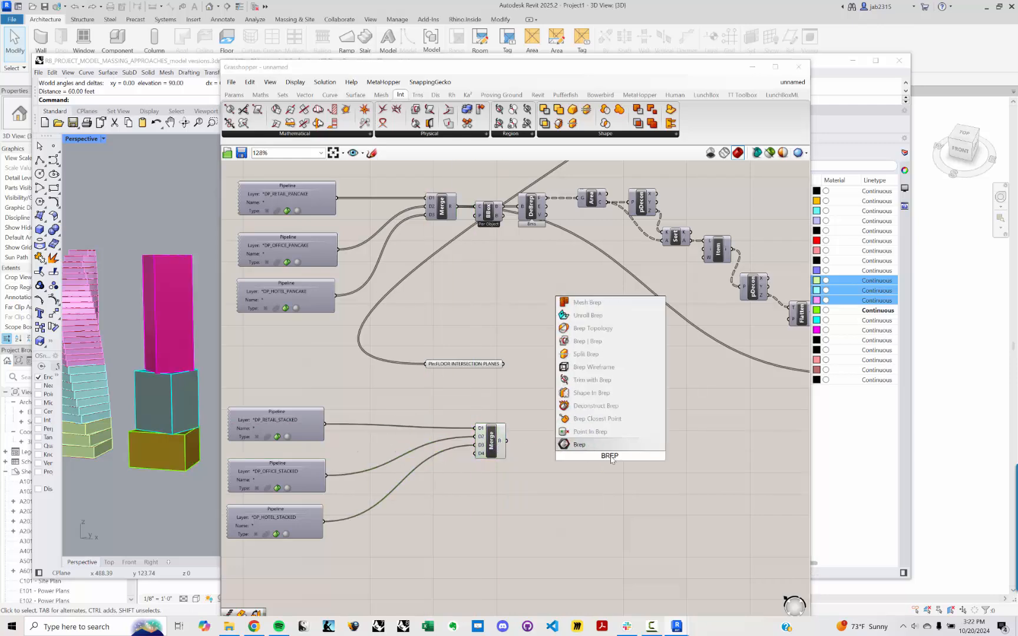
pyautogui.write(' CURVE')
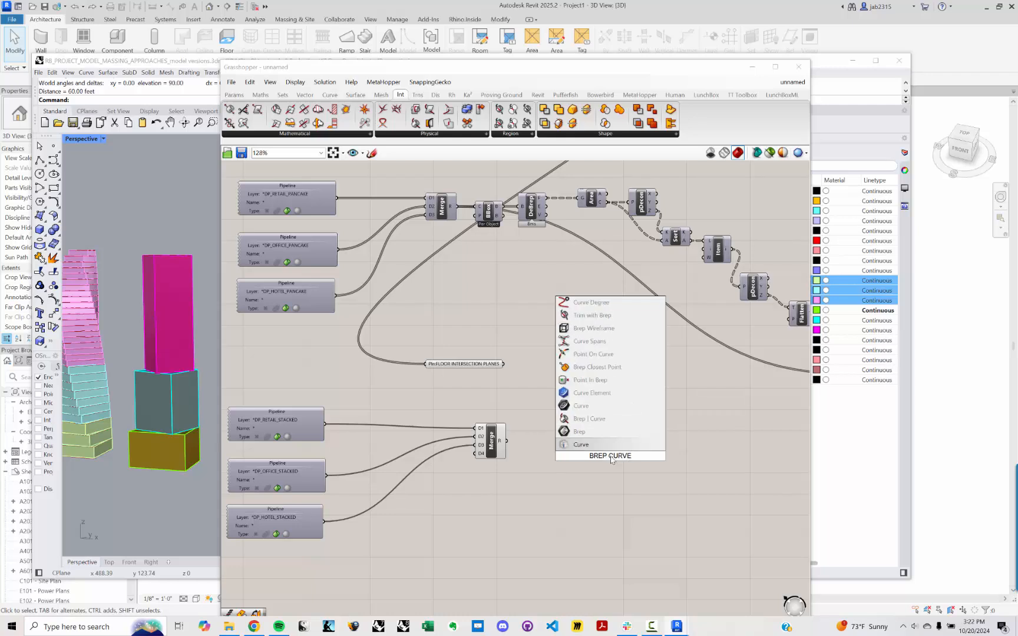
pyautogui.press('BackSpace')
pyautogui.press('BackSpace')
pyautogui.press('BackSpace')
pyautogui.press('BackSpace')
pyautogui.press('BackSpace')
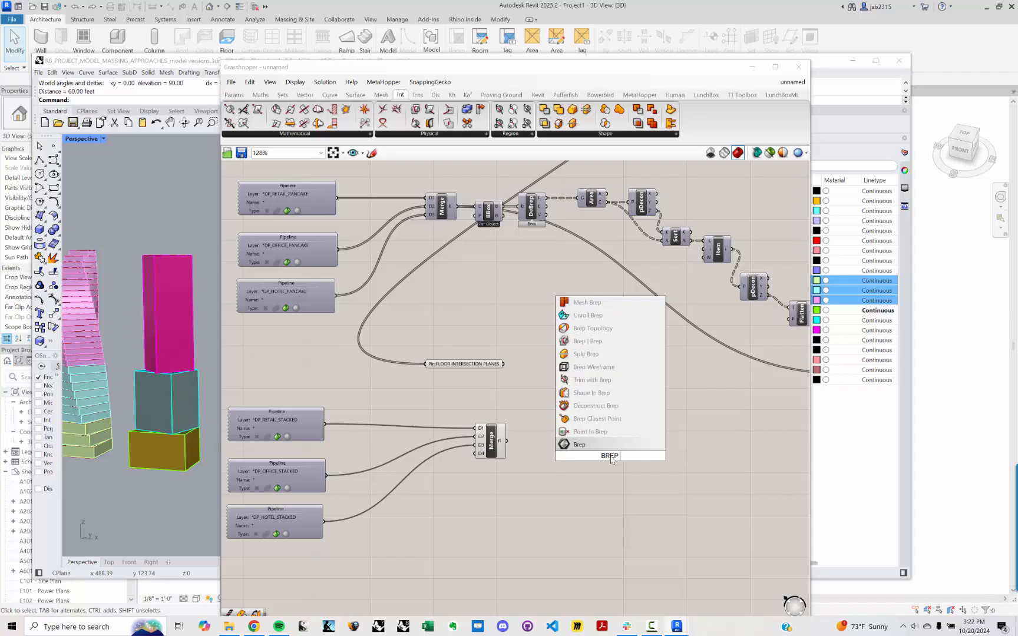
pyautogui.write('P')
pyautogui.write('LANE')
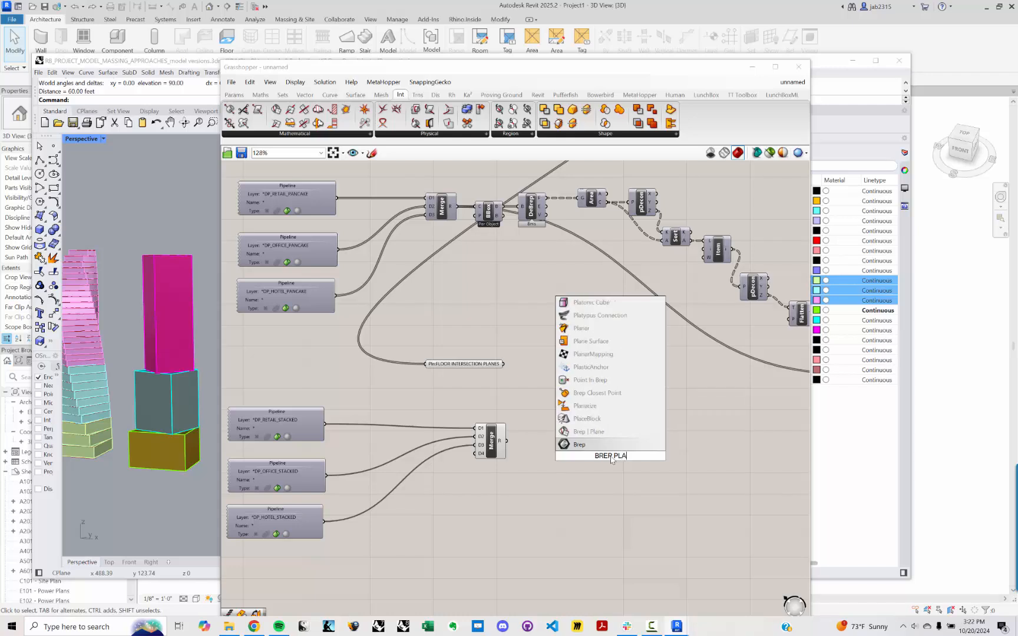
pyautogui.press('Return')
pyautogui.scroll(5, 610, 456)
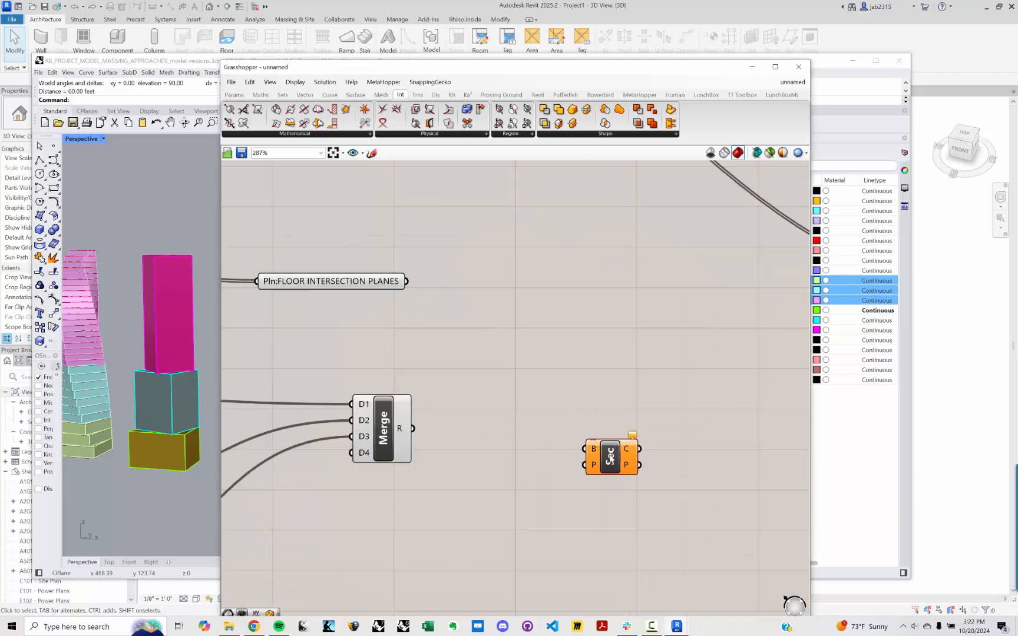
pyautogui.moveTo(610, 457); pyautogui.dragTo(600, 404)
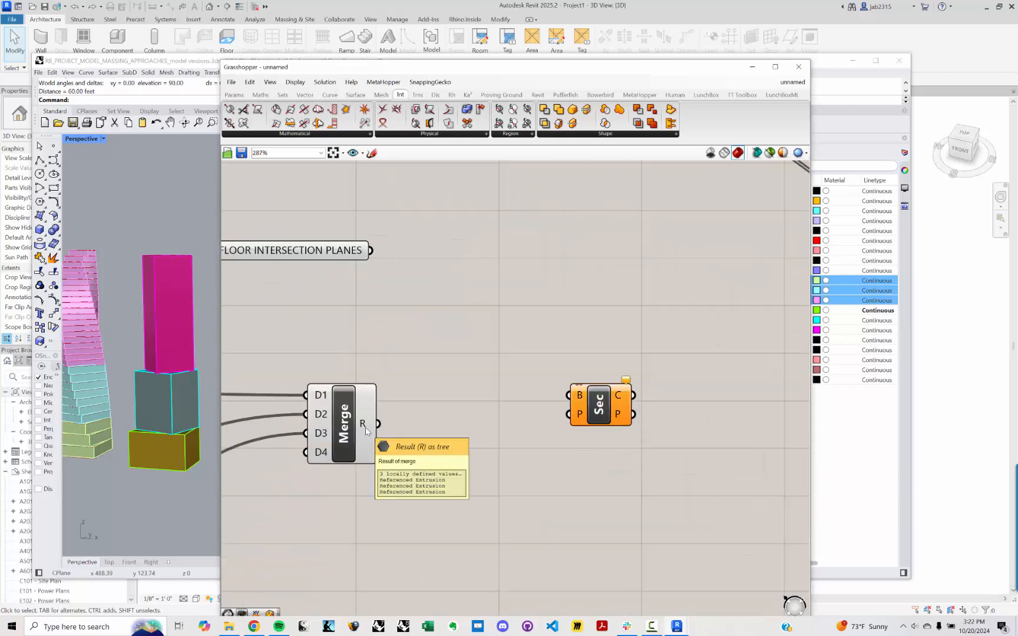
pyautogui.moveTo(377, 423); pyautogui.dragTo(569, 403)
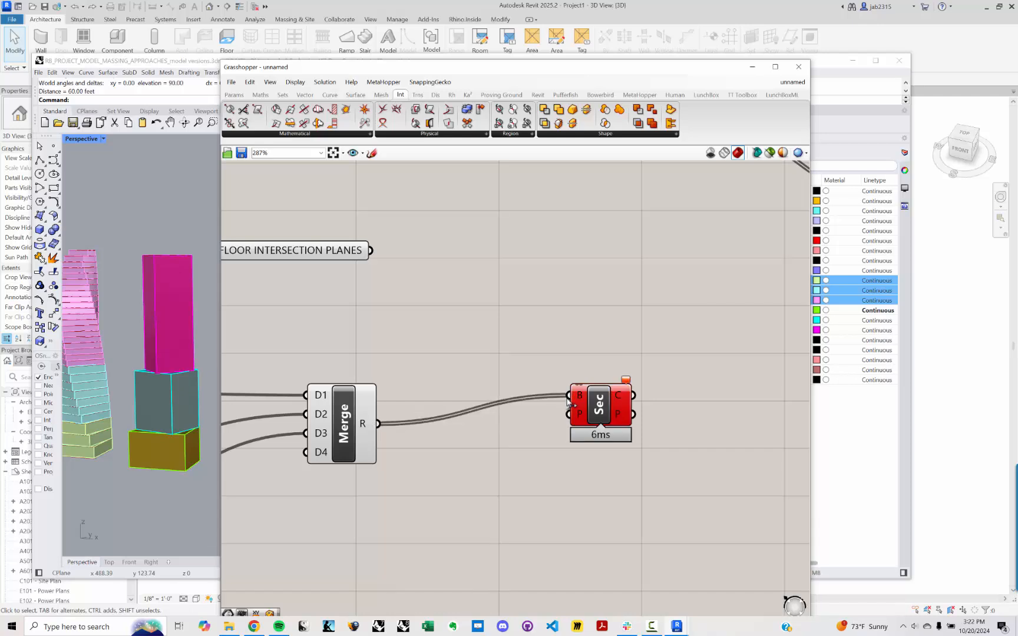
# Add a Graft Tree between the FLOOR INTERSECTION PLANES parameter and the Brep | Plane section, wiring the grafted planes into the P input.
pyautogui.moveTo(626, 382)
pyautogui.moveTo(579, 416)
pyautogui.moveTo(477, 366); pyautogui.dragTo(560, 375, button='right')
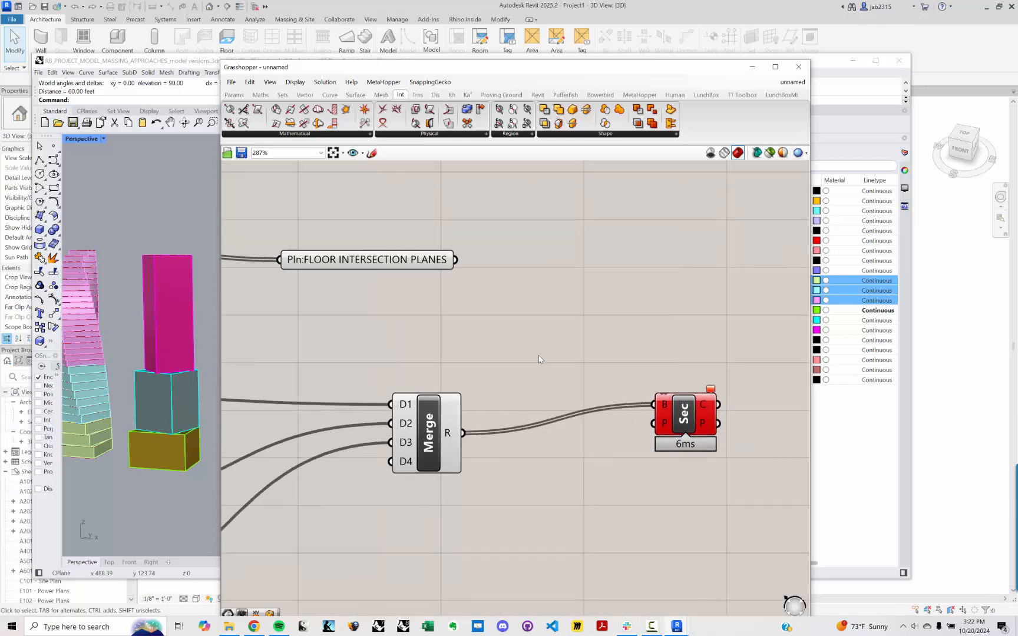
pyautogui.click(384, 262)
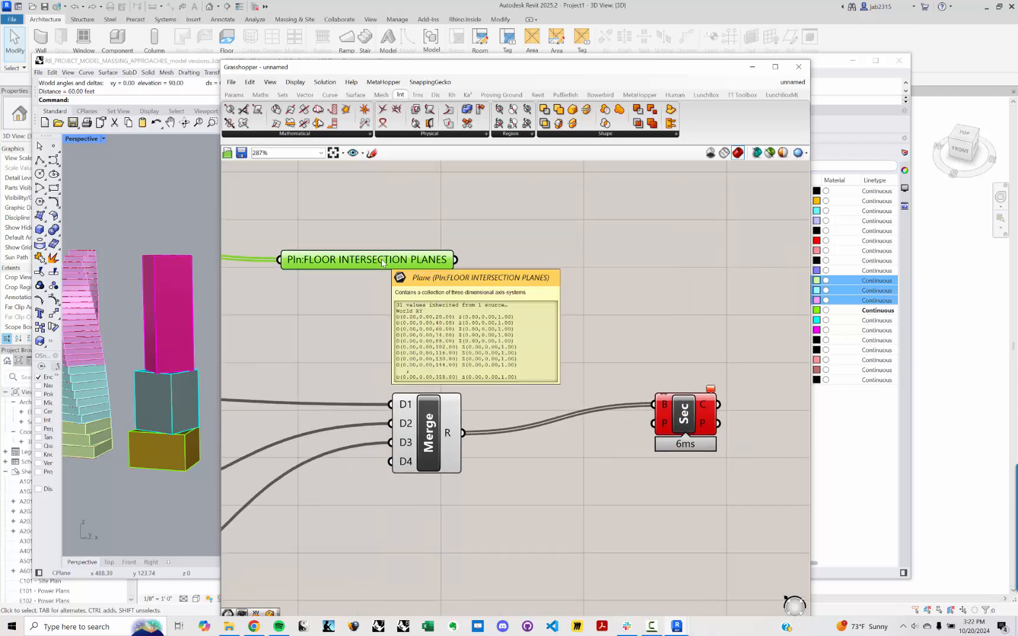
pyautogui.press('Escape')
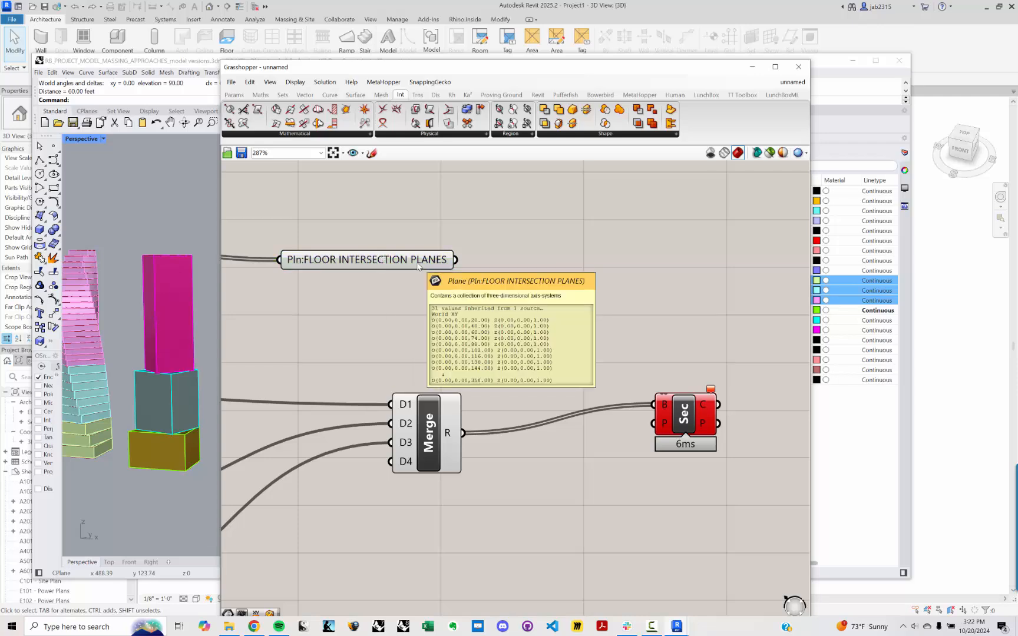
pyautogui.doubleClick(474, 303)
pyautogui.write('GRAFT')
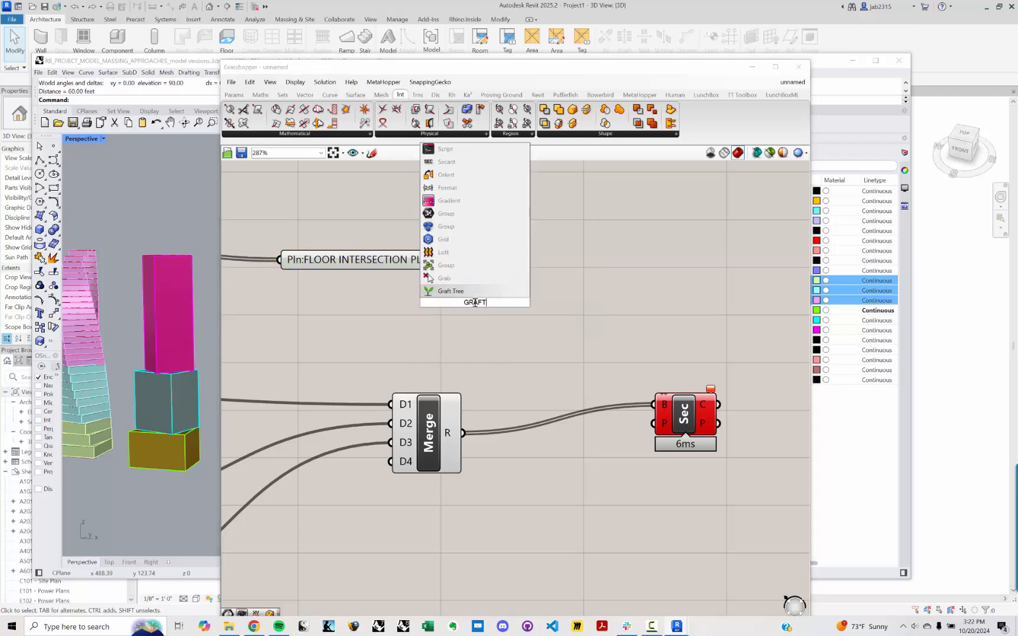
pyautogui.press('Return')
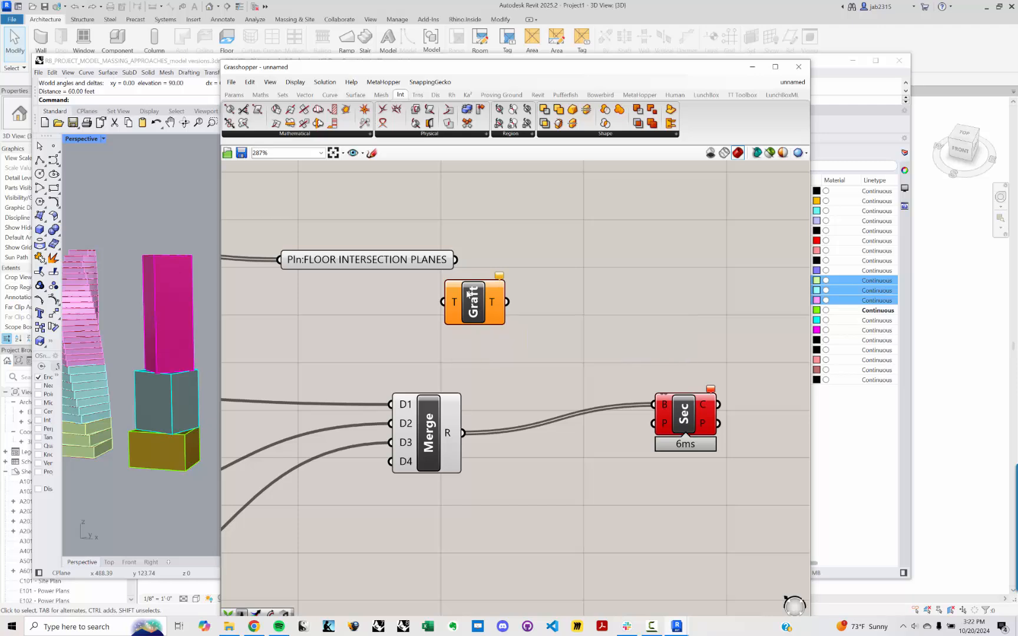
pyautogui.moveTo(456, 259); pyautogui.dragTo(652, 422)
pyautogui.moveTo(758, 462); pyautogui.dragTo(683, 443, button='right')
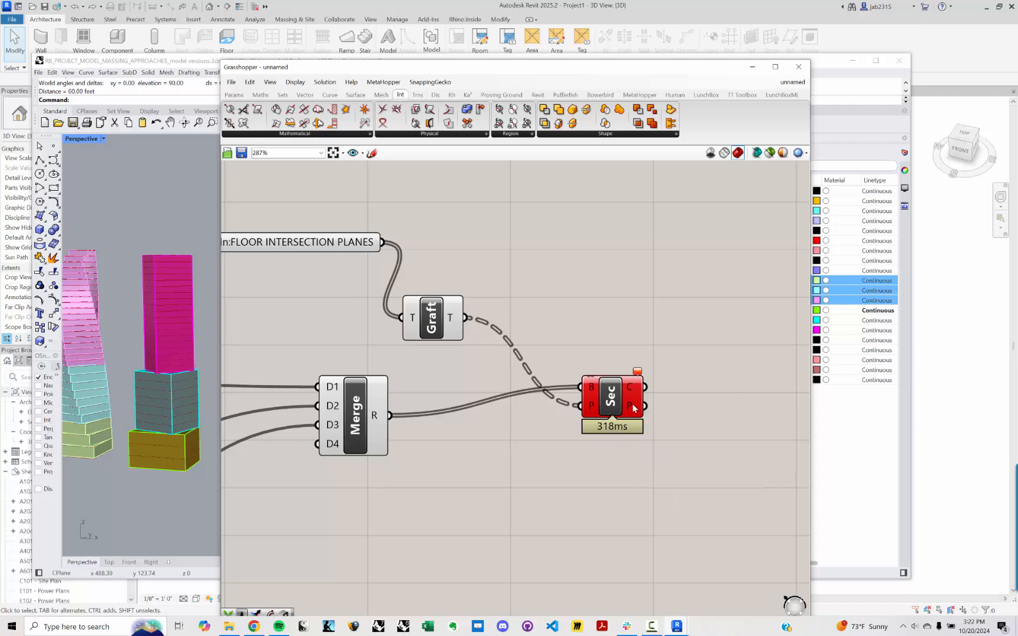
# Add a taller panel beside the Brep | Plane section, wire the section curves into it and examine their branches.
pyautogui.moveTo(633, 404)
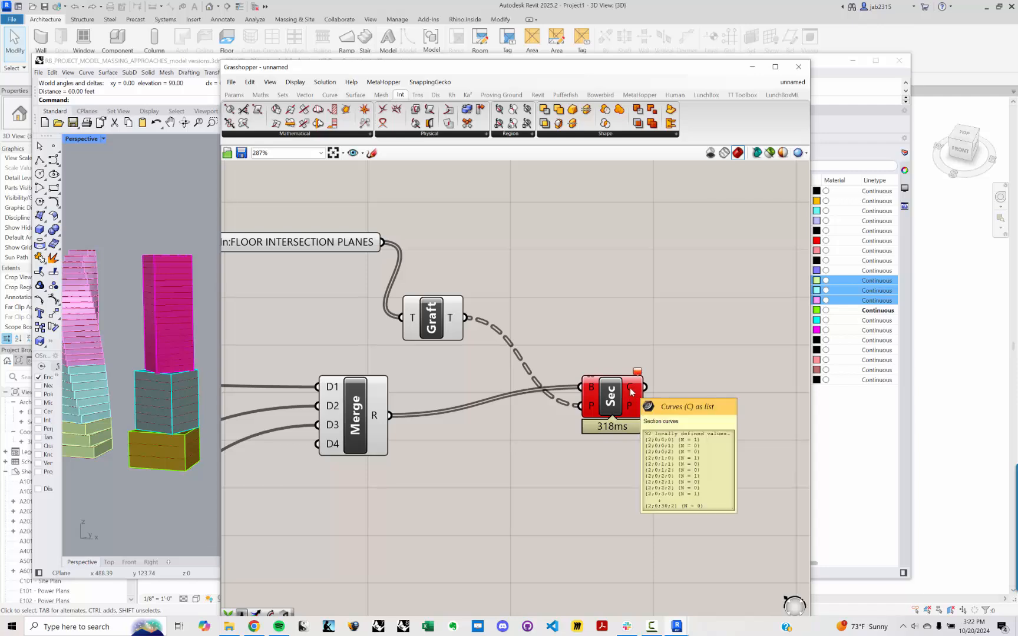
pyautogui.moveTo(723, 432); pyautogui.dragTo(616, 432, button='right')
pyautogui.doubleClick(616, 432)
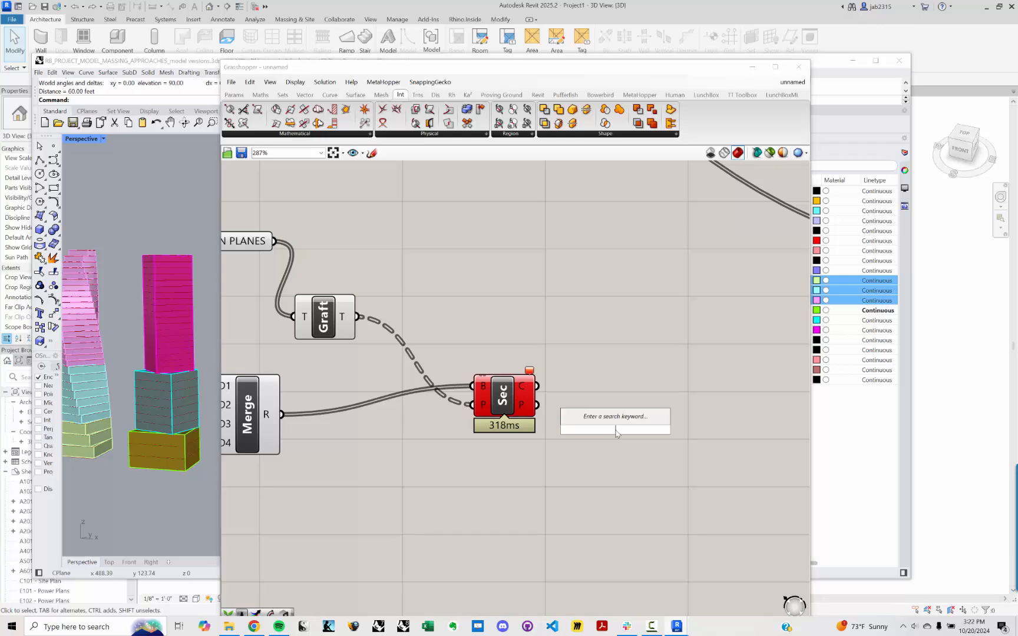
pyautogui.write('panel')
pyautogui.press('Return')
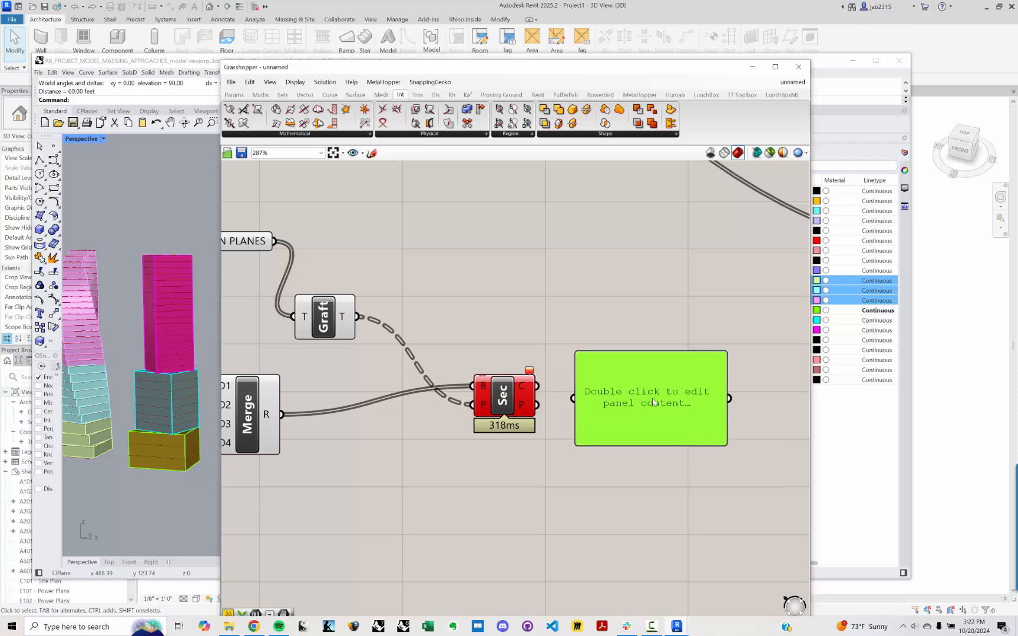
pyautogui.moveTo(539, 386); pyautogui.dragTo(576, 399)
pyautogui.moveTo(621, 411); pyautogui.dragTo(640, 399)
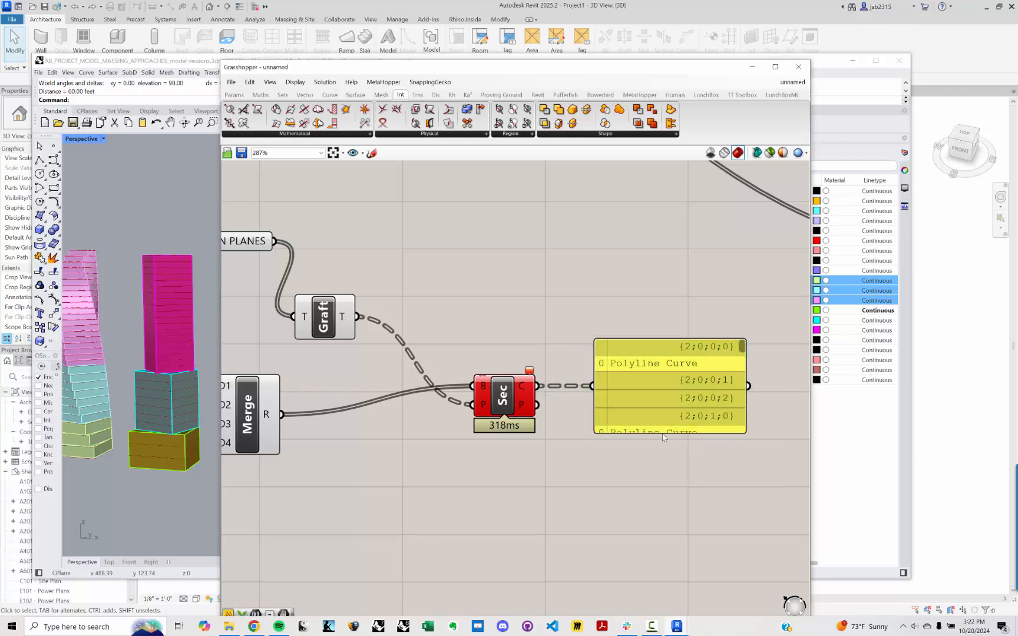
pyautogui.moveTo(668, 434); pyautogui.dragTo(667, 491)
pyautogui.moveTo(741, 350)
pyautogui.mouseDown()
pyautogui.moveTo(740, 361)
pyautogui.moveTo(741, 346)
pyautogui.mouseUp()
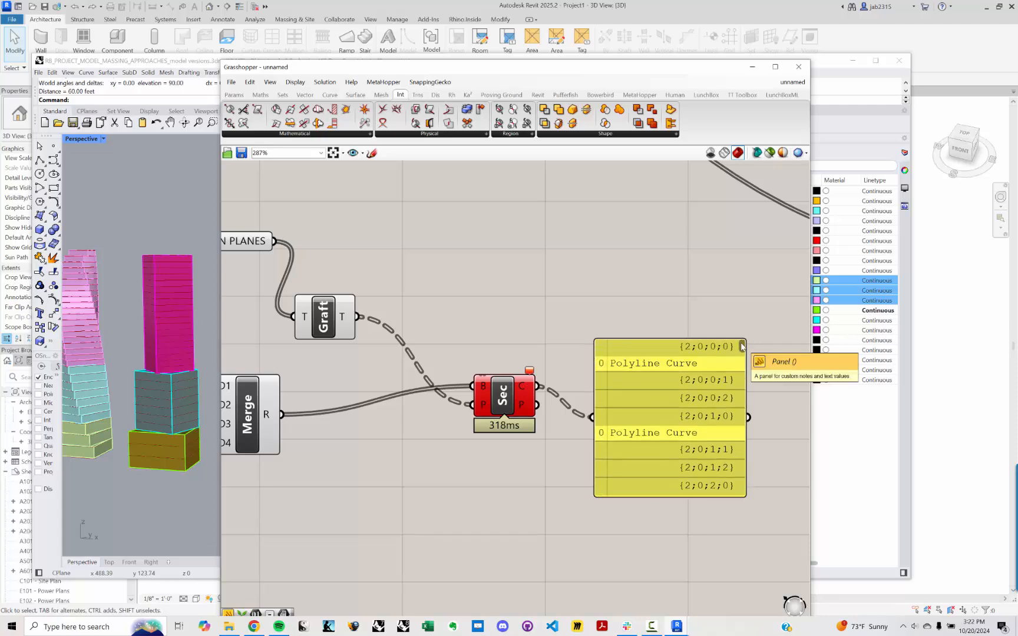
pyautogui.moveTo(529, 387)
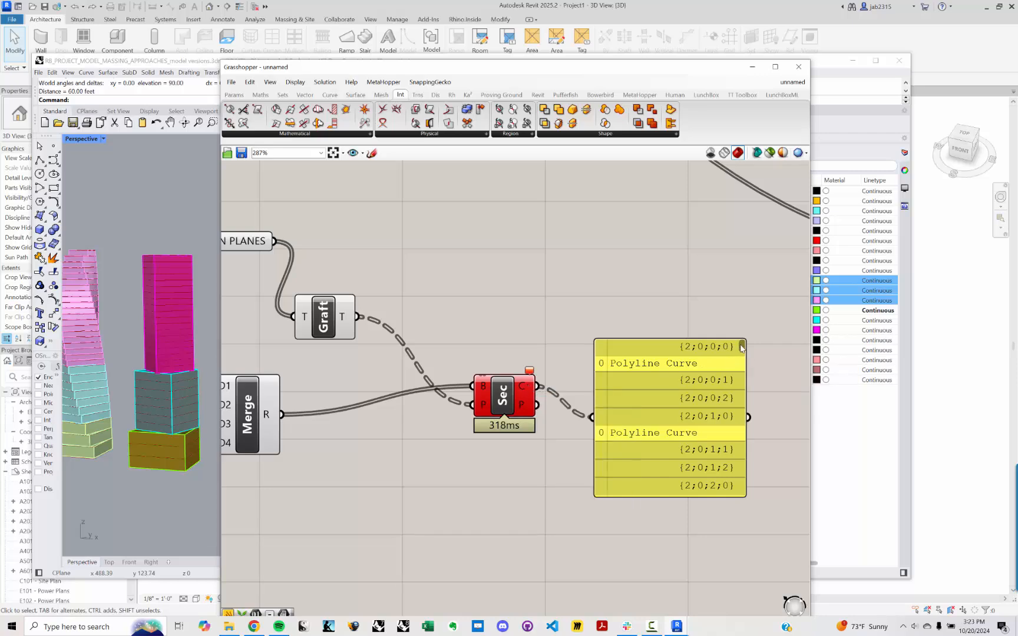
pyautogui.moveTo(742, 348); pyautogui.dragTo(744, 367)
pyautogui.click(628, 628)
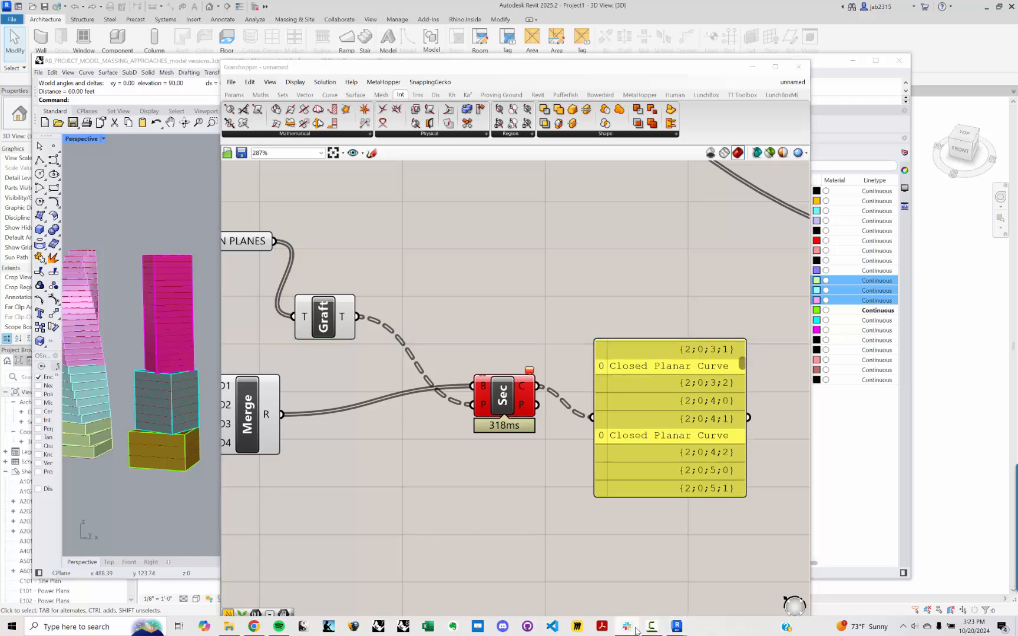
pyautogui.click(651, 626)
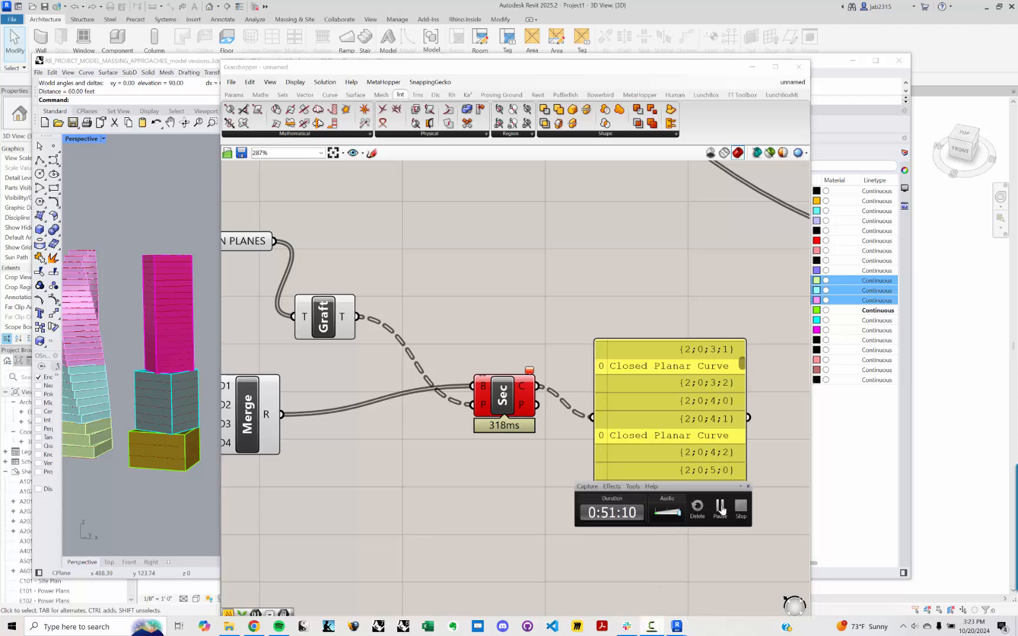
pyautogui.click(720, 507)
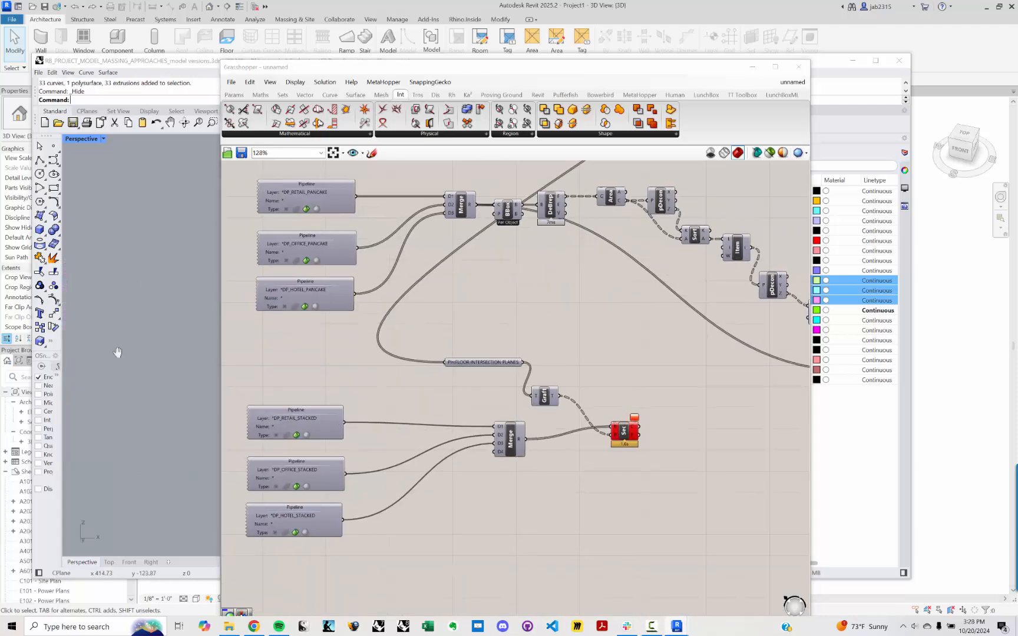
# Show all hidden objects in the Rhino model.
pyautogui.write('Show')
pyautogui.press('Return')
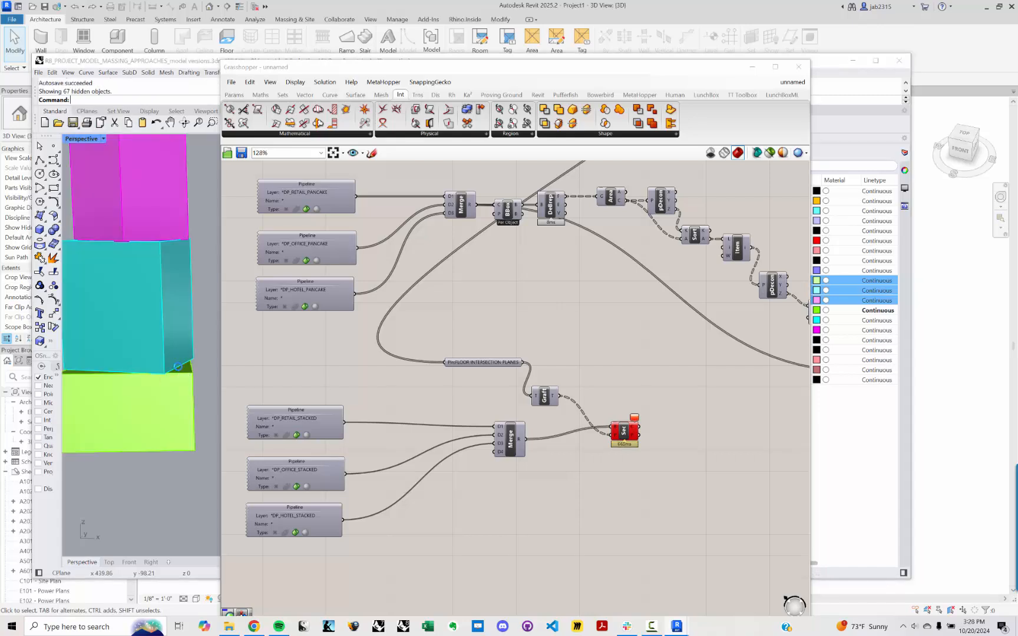
pyautogui.keyDown('shift'); pyautogui.moveTo(178, 366); pyautogui.dragTo(185, 393, button='right'); pyautogui.keyUp('shift')
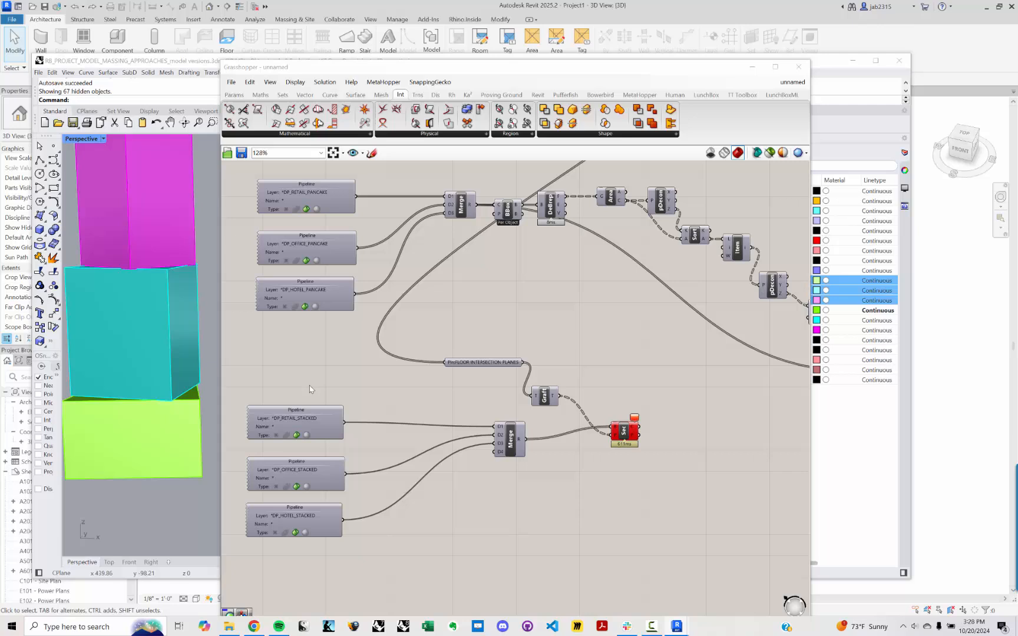
# Trace the floor intersection planes from the XY Plane component to the Graft Tree and check the inputs of the Brep | Plane section.
pyautogui.click(514, 442)
pyautogui.click(486, 362)
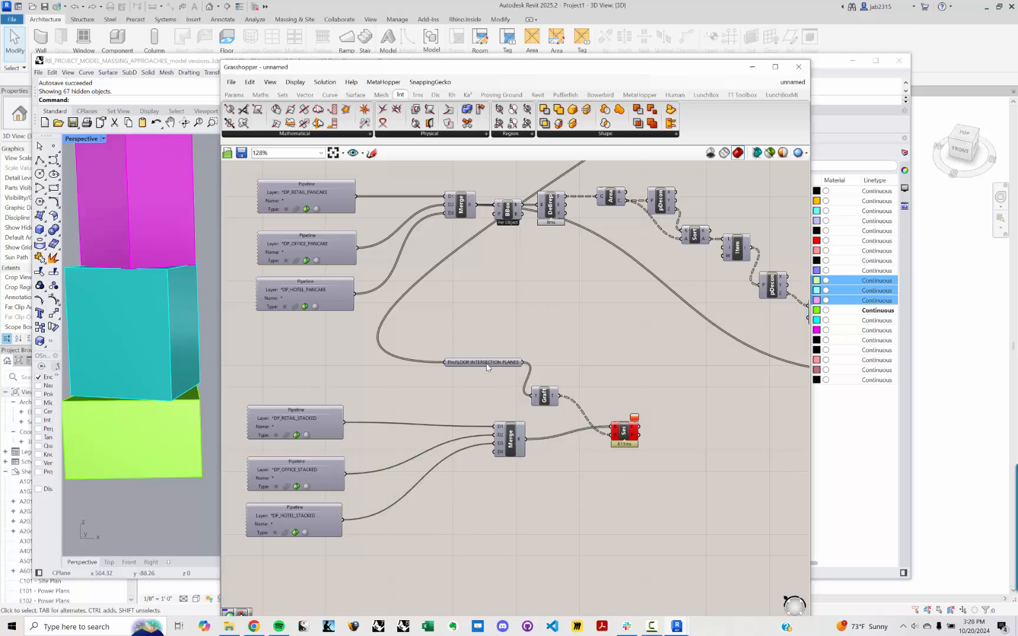
pyautogui.click(487, 362)
pyautogui.moveTo(692, 254); pyautogui.dragTo(575, 404, button='right')
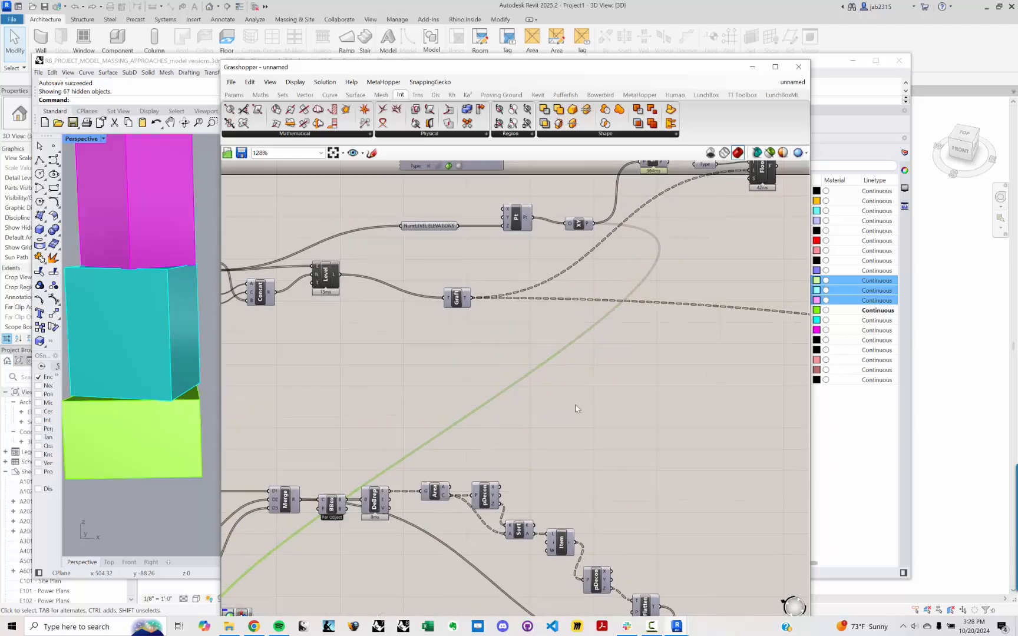
pyautogui.moveTo(586, 206); pyautogui.dragTo(550, 277, button='right')
pyautogui.moveTo(544, 333); pyautogui.dragTo(610, 63, button='right')
pyautogui.scroll(4, 454, 452)
pyautogui.moveTo(388, 518); pyautogui.dragTo(496, 418, button='right')
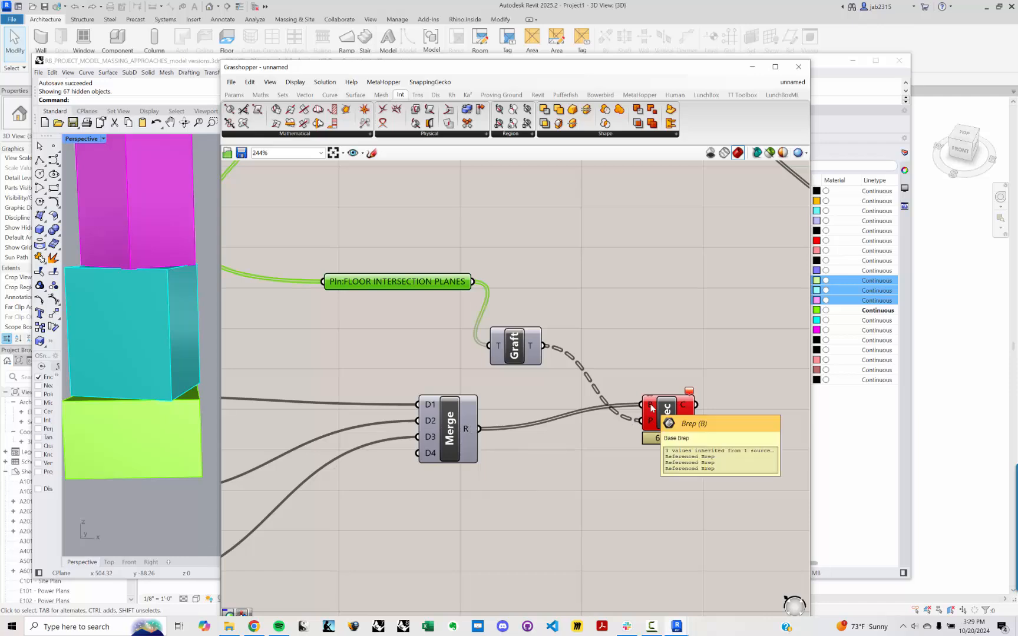
pyautogui.moveTo(552, 368); pyautogui.dragTo(585, 364, button='right')
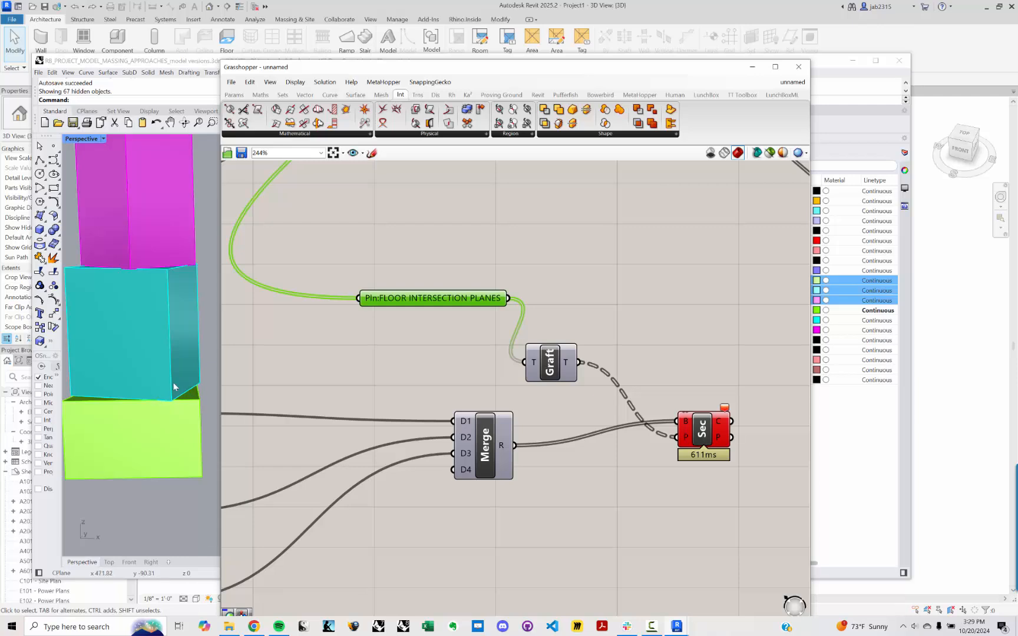
# Bring the whole stacked retail, office and hotel tower into view in the Rhino perspective viewport.
pyautogui.scroll(-4, 172, 370)
pyautogui.keyDown('shift'); pyautogui.moveTo(156, 381); pyautogui.dragTo(184, 411, button='right'); pyautogui.keyUp('shift')
pyautogui.scroll(-2, 159, 425)
pyautogui.keyDown('shift'); pyautogui.moveTo(117, 421); pyautogui.dragTo(203, 432, button='right'); pyautogui.keyUp('shift')
pyautogui.press('Home')
pyautogui.press('Home')
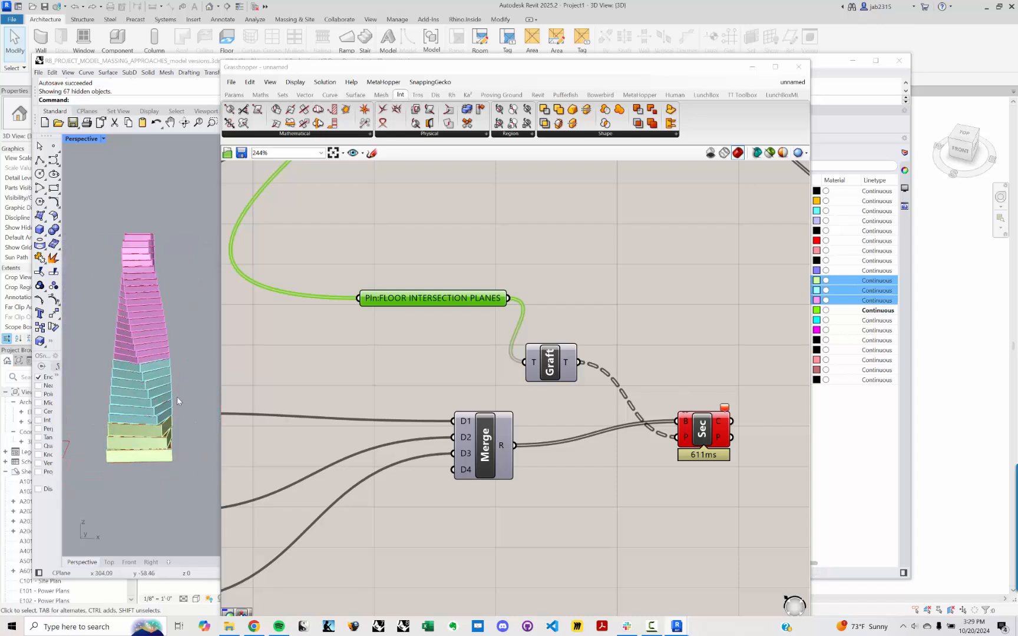
pyautogui.press('Home')
pyautogui.press('Home')
pyautogui.press('Home')
pyautogui.keyDown('shift'); pyautogui.moveTo(114, 429); pyautogui.dragTo(141, 435, button='right'); pyautogui.keyUp('shift')
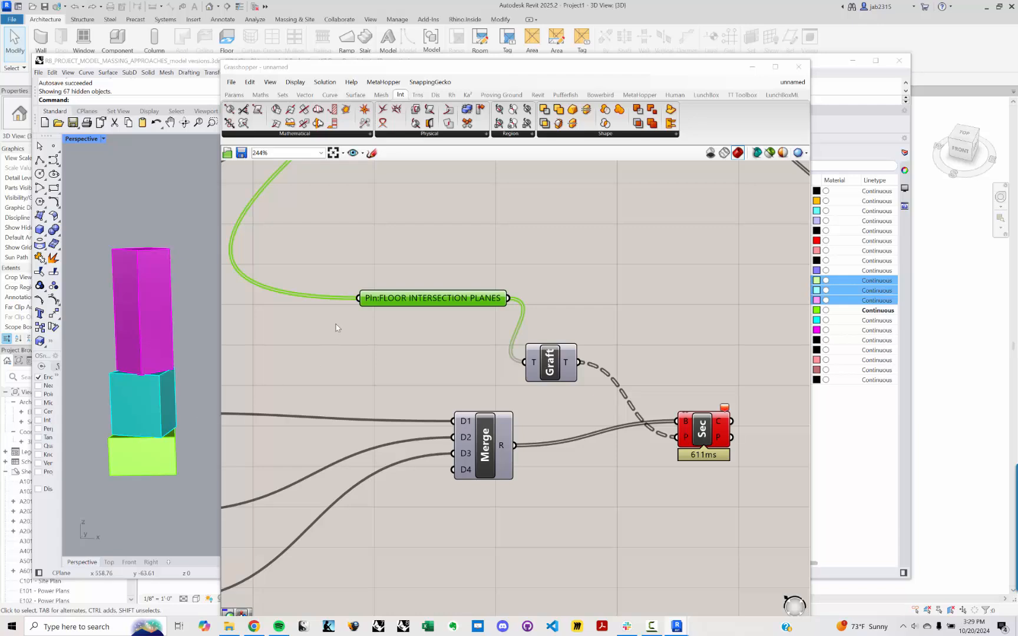
# Compare the floor intersection planes with the stacked masses and examine the section's curve output for empty branches.
pyautogui.moveTo(434, 301)
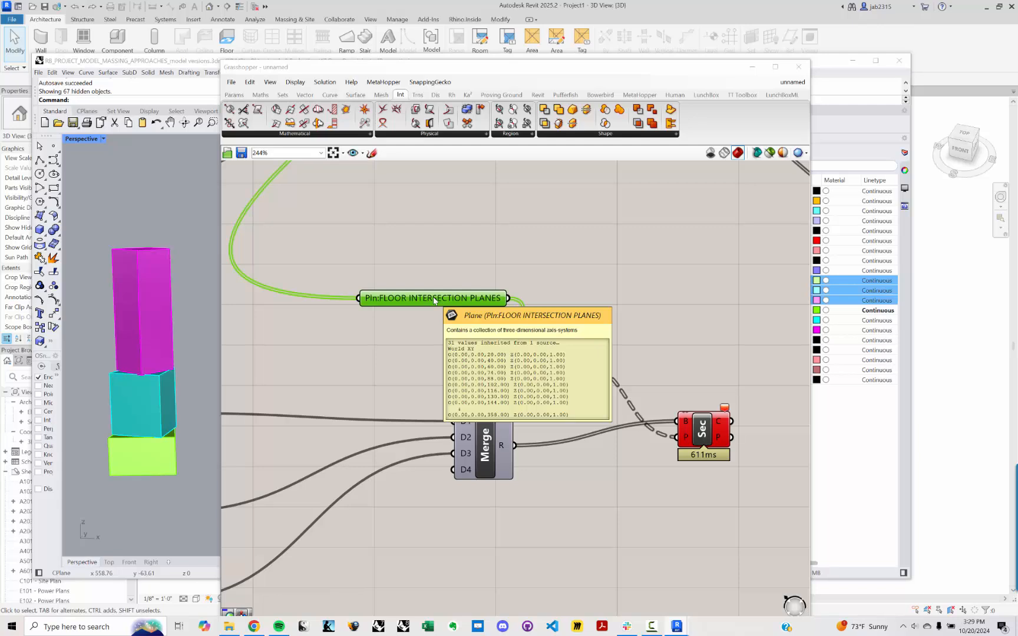
pyautogui.moveTo(627, 359); pyautogui.dragTo(561, 345, button='right')
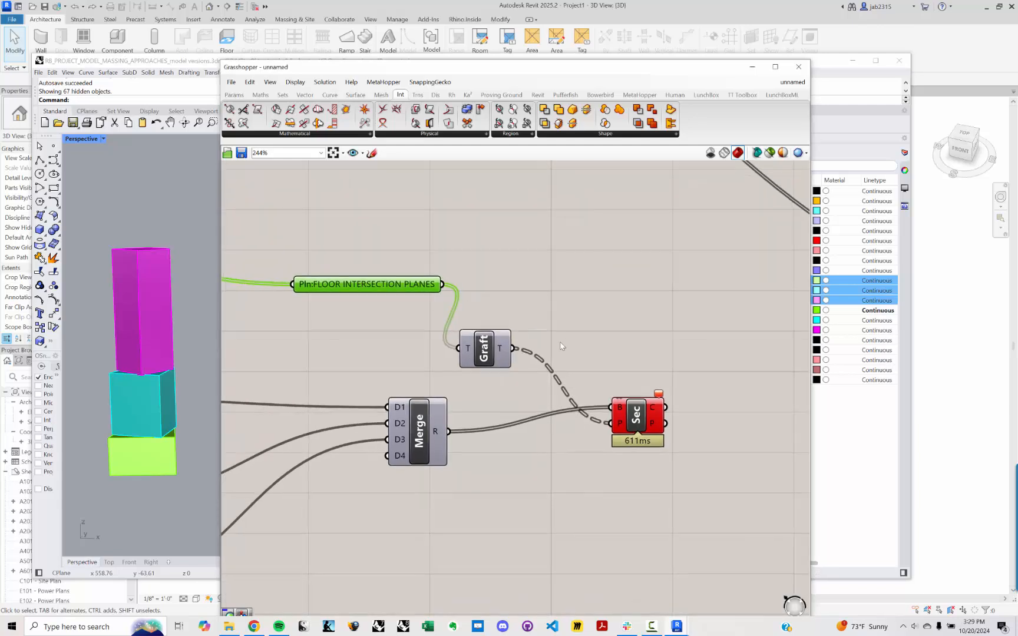
pyautogui.click(562, 345)
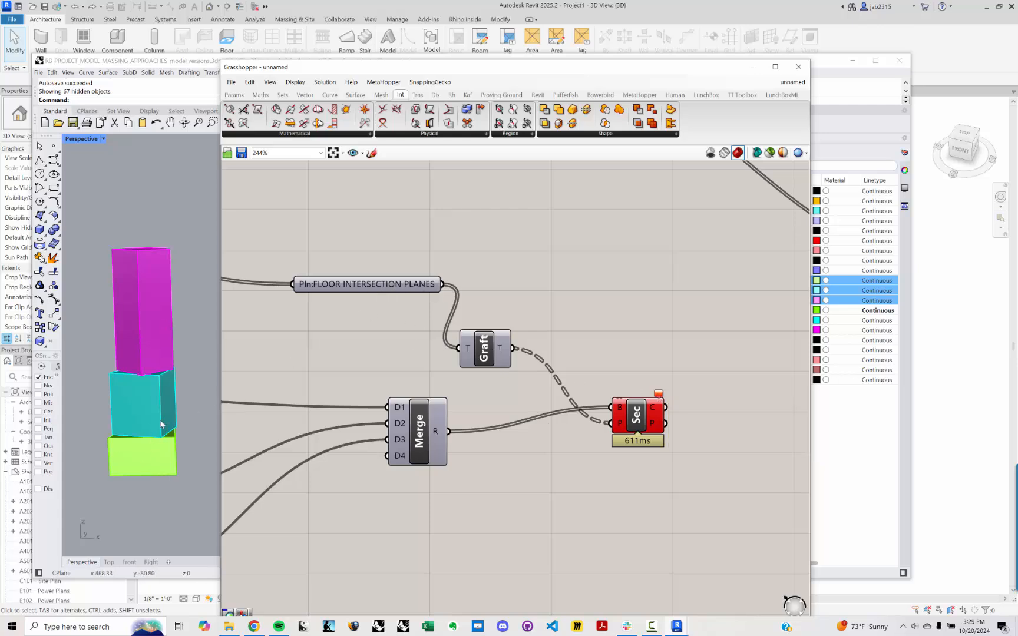
pyautogui.moveTo(162, 423); pyautogui.dragTo(156, 457, button='right')
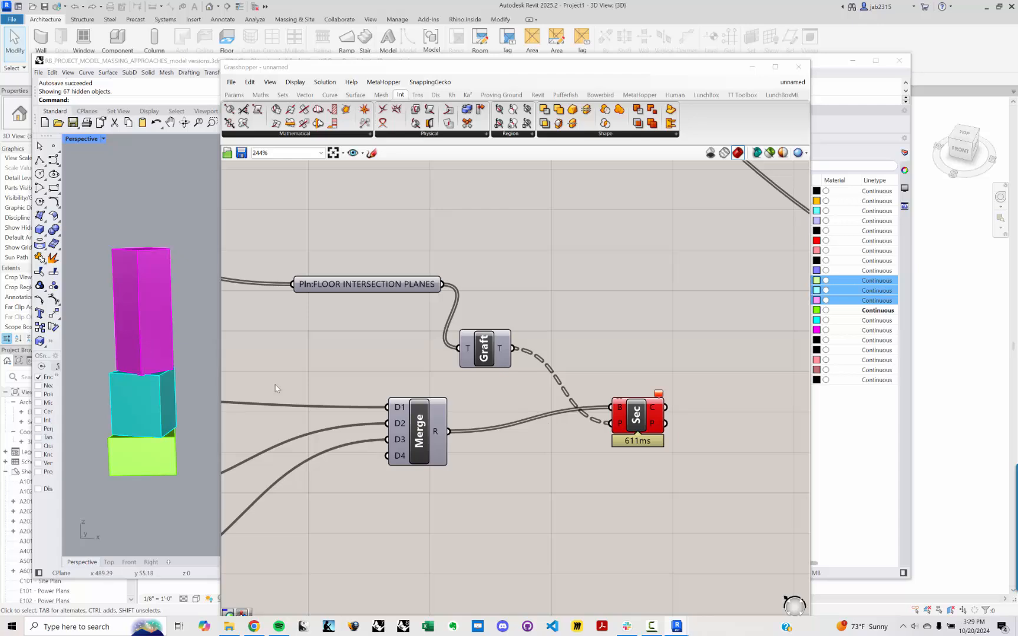
pyautogui.moveTo(669, 412); pyautogui.dragTo(634, 408, button='right')
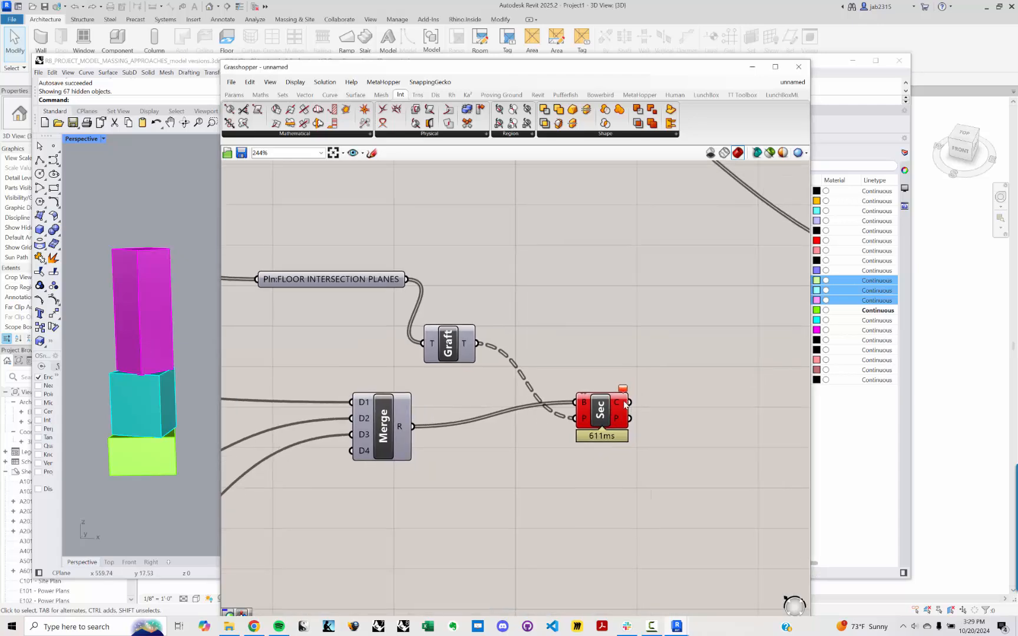
pyautogui.moveTo(624, 405)
pyautogui.scroll(2, 615, 404)
pyautogui.moveTo(569, 401)
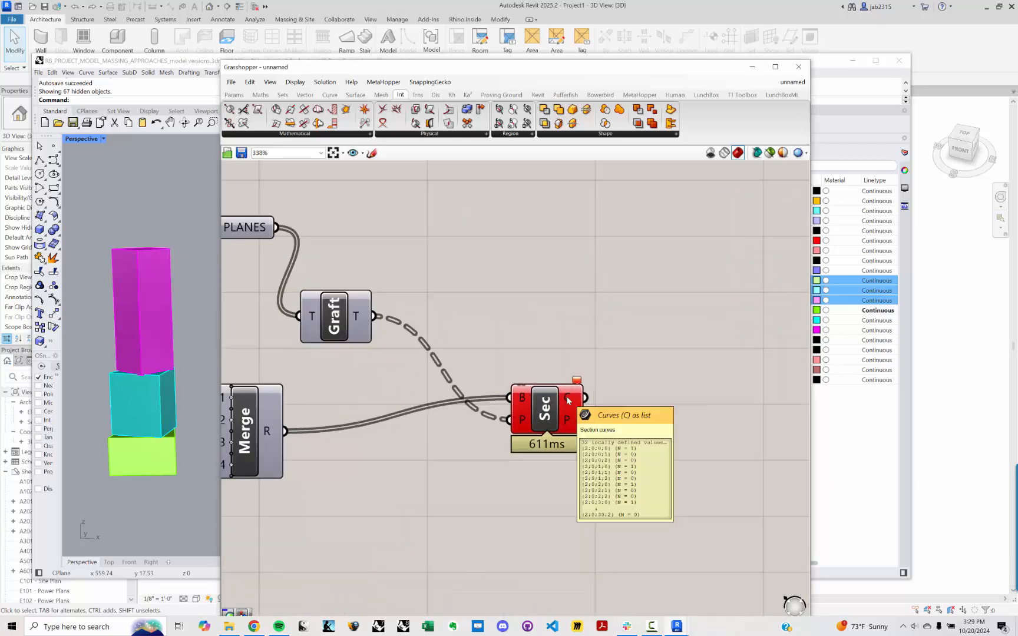
# Add a Clean Tree component beside the Brep | Plane section and wire the section curves output into its T input.
pyautogui.doubleClick(649, 447)
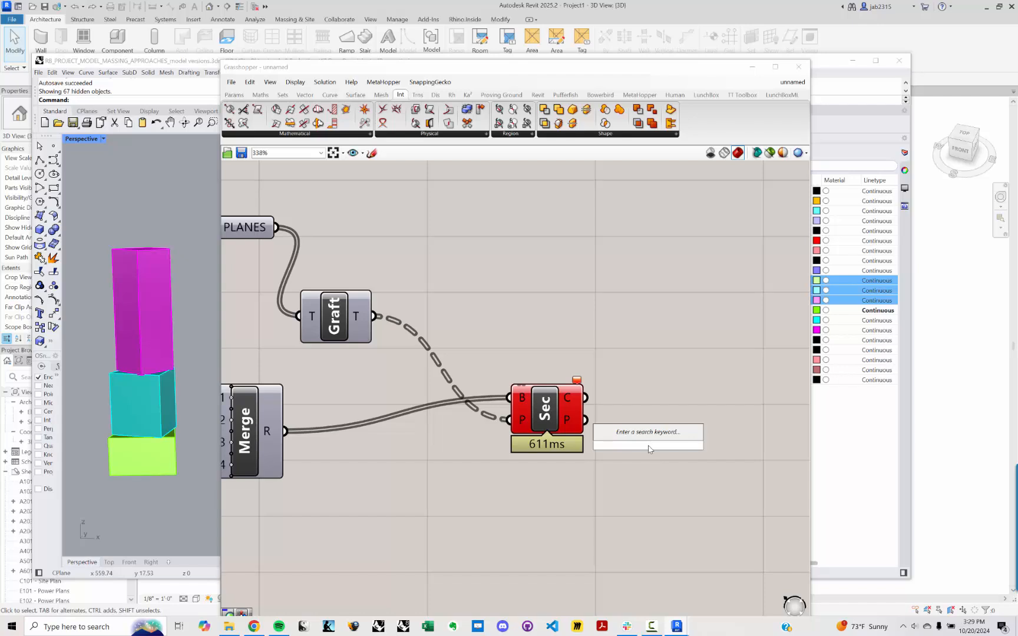
pyautogui.write('si')
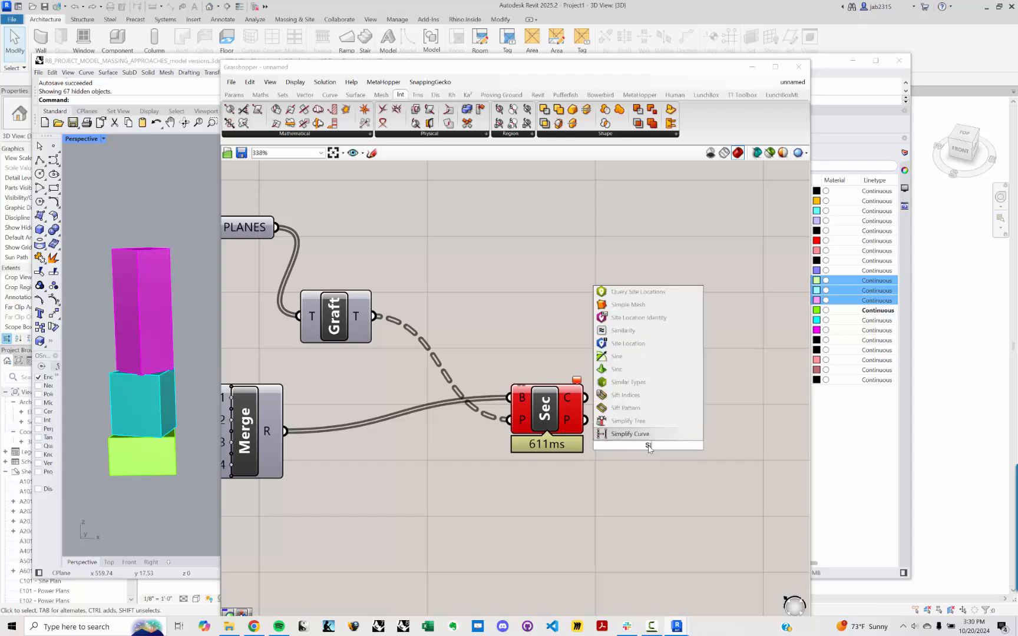
pyautogui.press('BackSpace')
pyautogui.press('BackSpace')
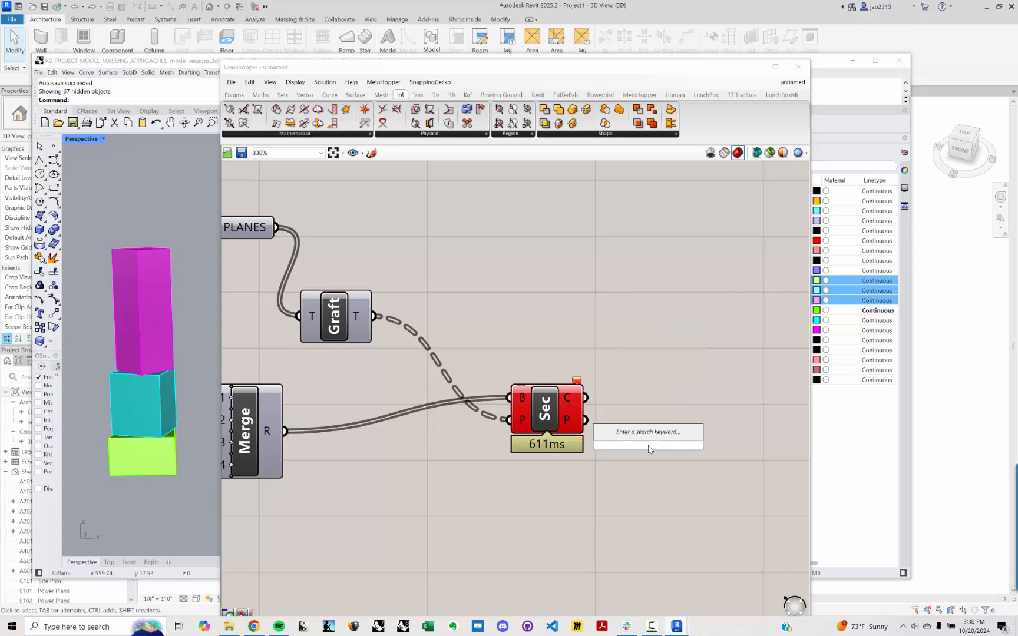
pyautogui.write('CLE')
pyautogui.press('Return')
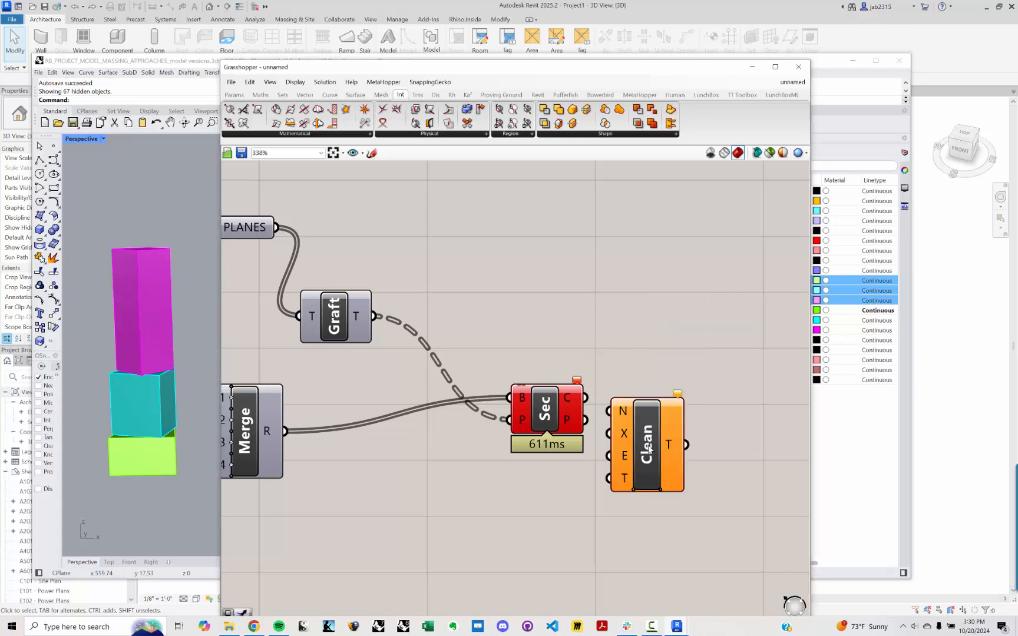
pyautogui.moveTo(648, 451); pyautogui.dragTo(704, 369)
pyautogui.moveTo(586, 398); pyautogui.dragTo(664, 395)
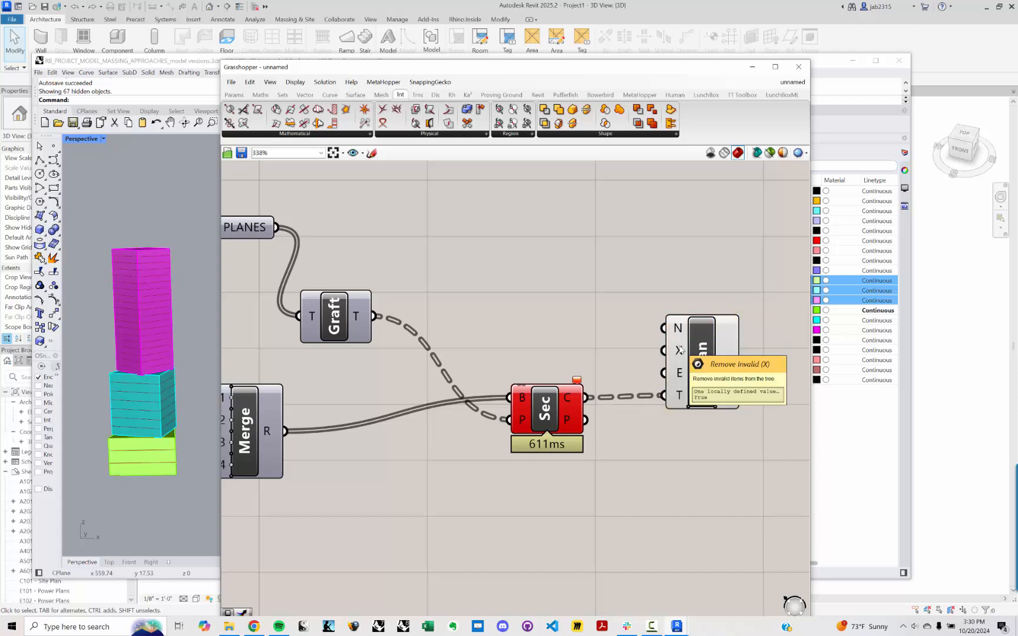
# Add a Boolean Toggle, wire it into the N, X and E inputs of the Clean Tree, and set it to True.
pyautogui.doubleClick(622, 357)
pyautogui.write('t')
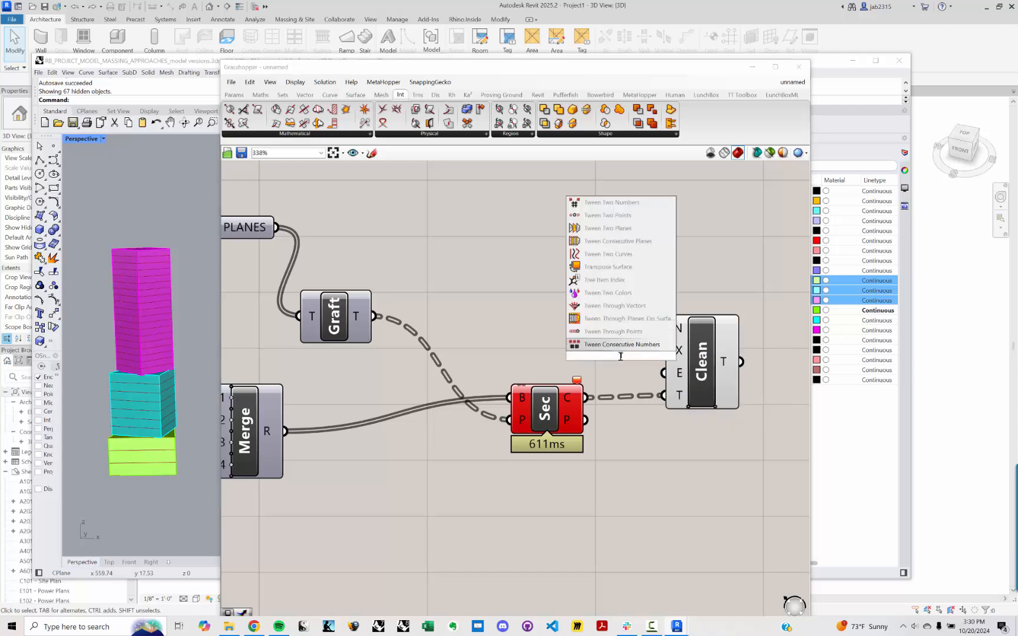
pyautogui.write('oggle')
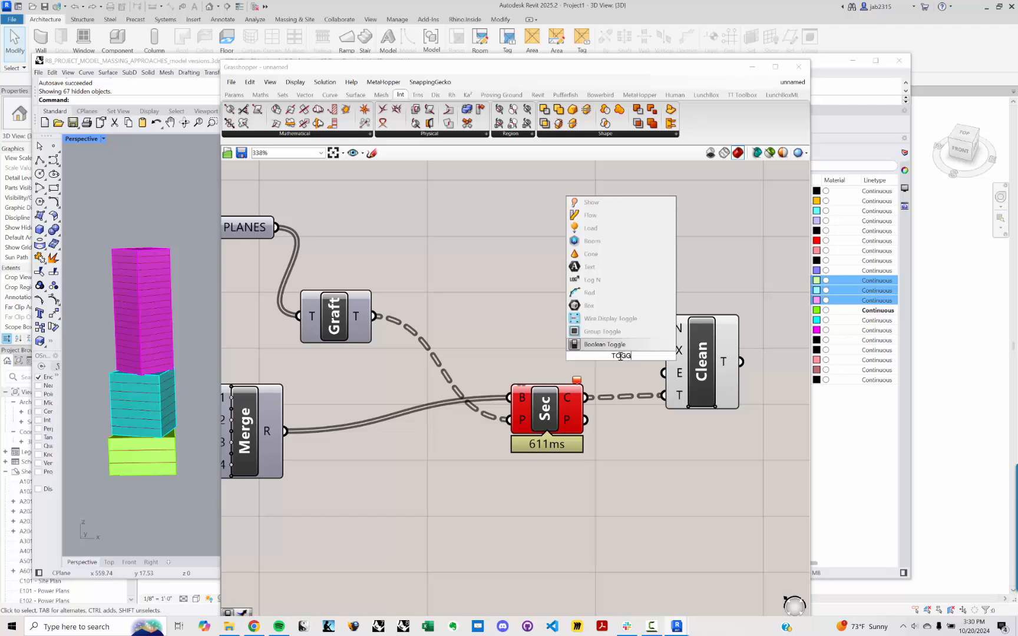
pyautogui.press('Return')
pyautogui.moveTo(619, 356); pyautogui.dragTo(476, 302)
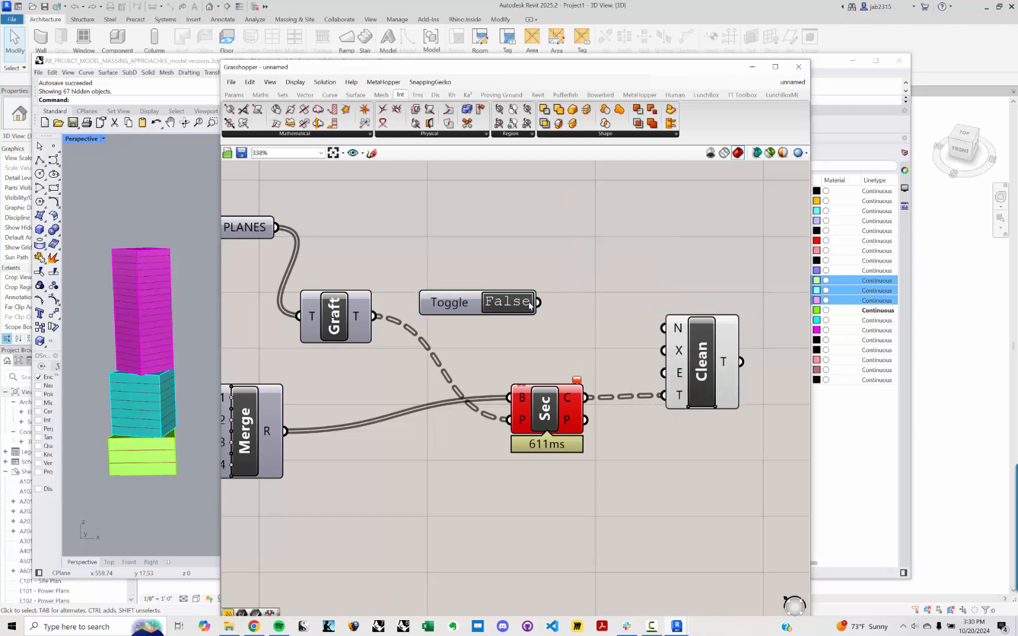
pyautogui.moveTo(538, 302); pyautogui.dragTo(662, 328)
pyautogui.moveTo(538, 302); pyautogui.dragTo(663, 350)
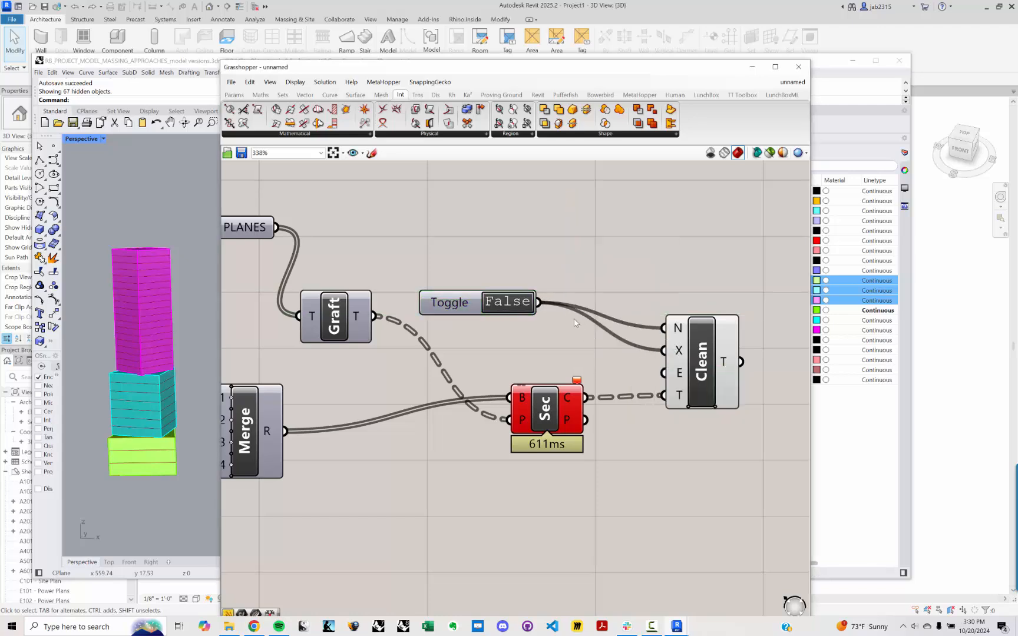
pyautogui.moveTo(537, 302); pyautogui.dragTo(661, 372)
pyautogui.doubleClick(505, 303)
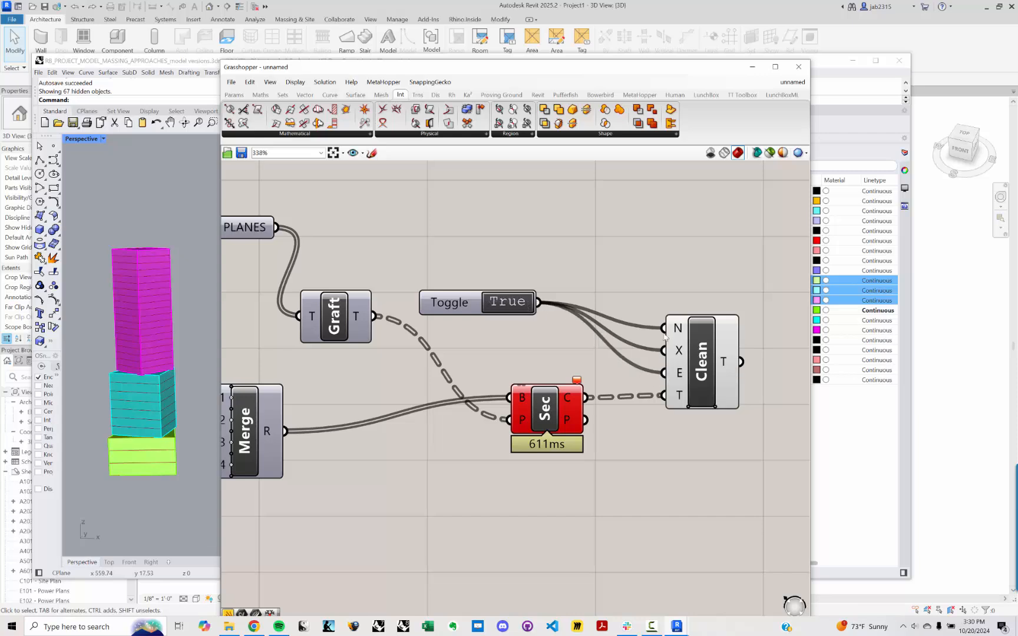
# Attach a panel to the curve output of the Brep | Plane section and examine its branches for empty ones.
pyautogui.moveTo(537, 323); pyautogui.dragTo(387, 308, button='right')
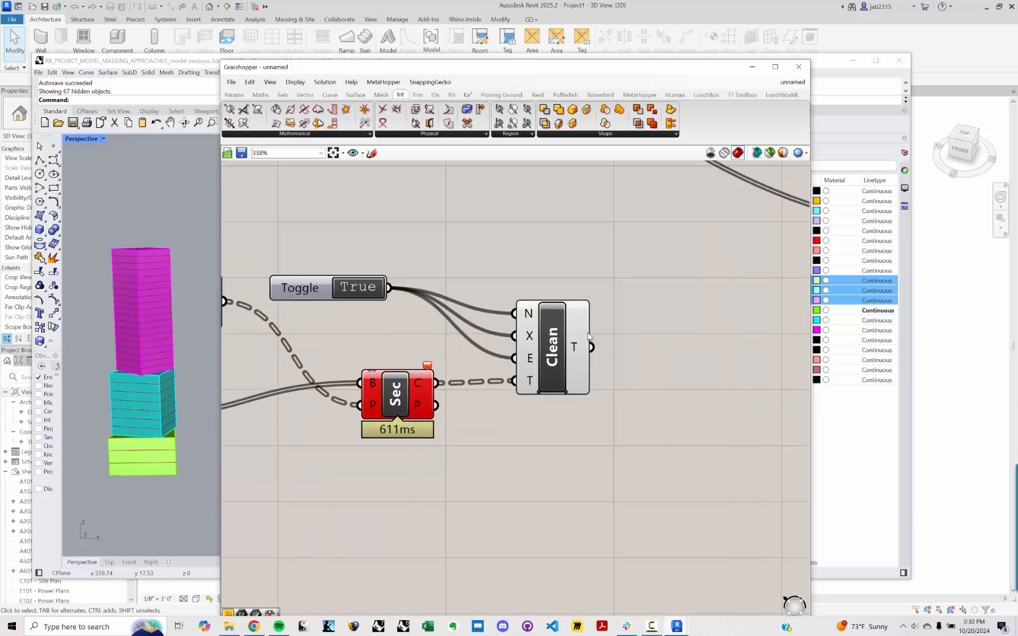
pyautogui.doubleClick(576, 513)
pyautogui.write('panel')
pyautogui.press('Return')
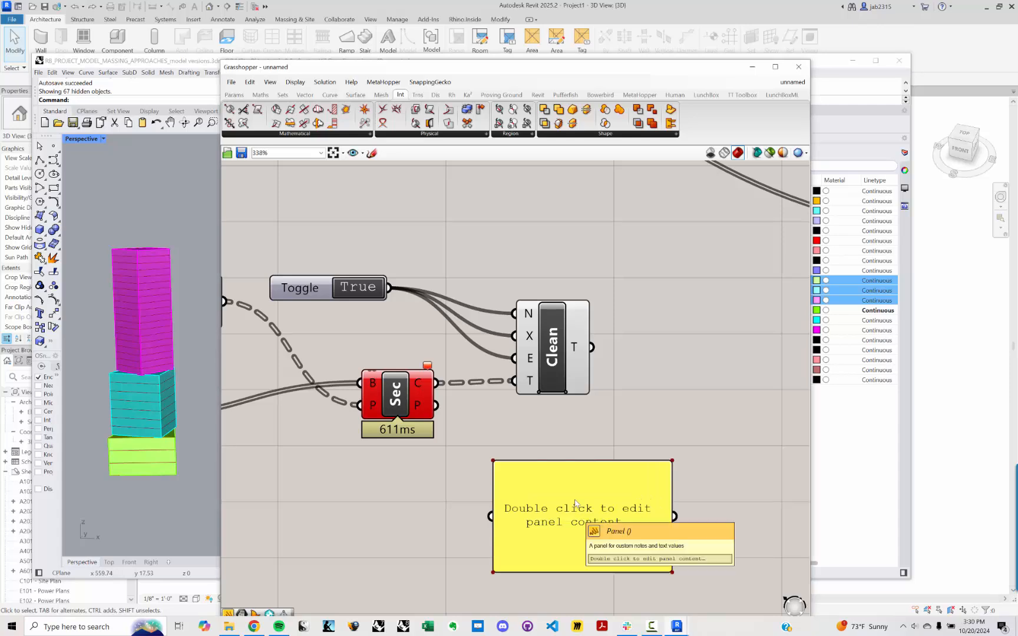
pyautogui.moveTo(437, 384); pyautogui.dragTo(492, 515)
pyautogui.moveTo(578, 517); pyautogui.dragTo(601, 423, button='right')
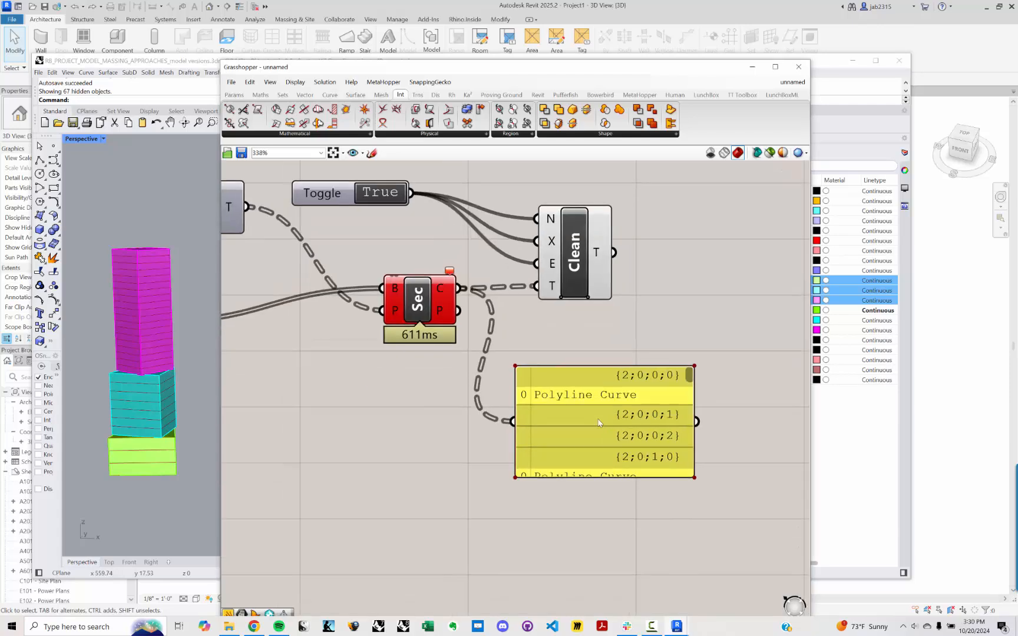
pyautogui.moveTo(620, 475); pyautogui.dragTo(621, 526)
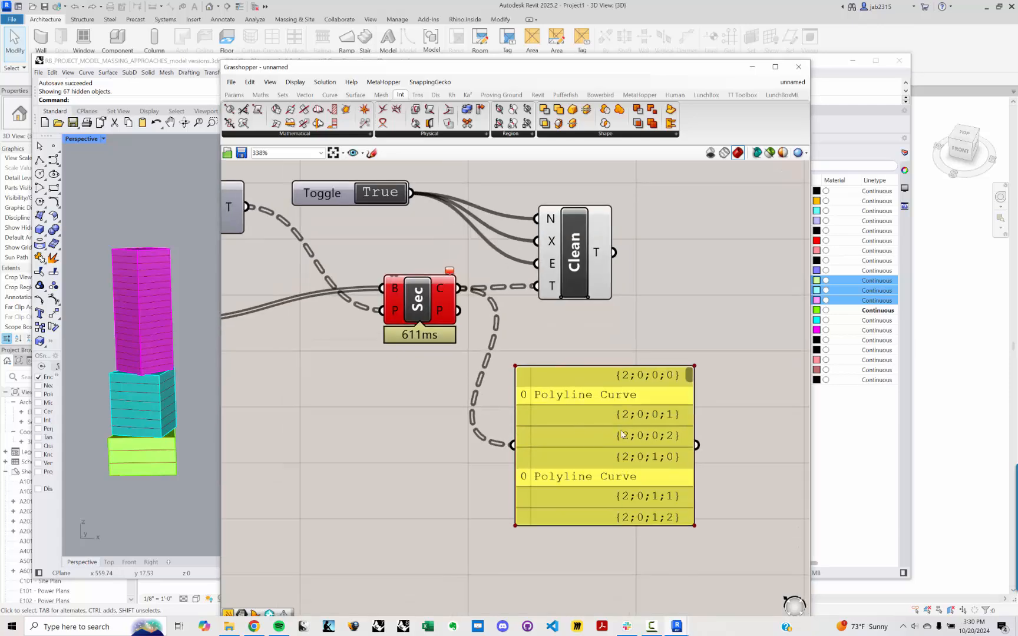
pyautogui.scroll(-2, 636, 469)
pyautogui.moveTo(637, 469); pyautogui.dragTo(641, 457)
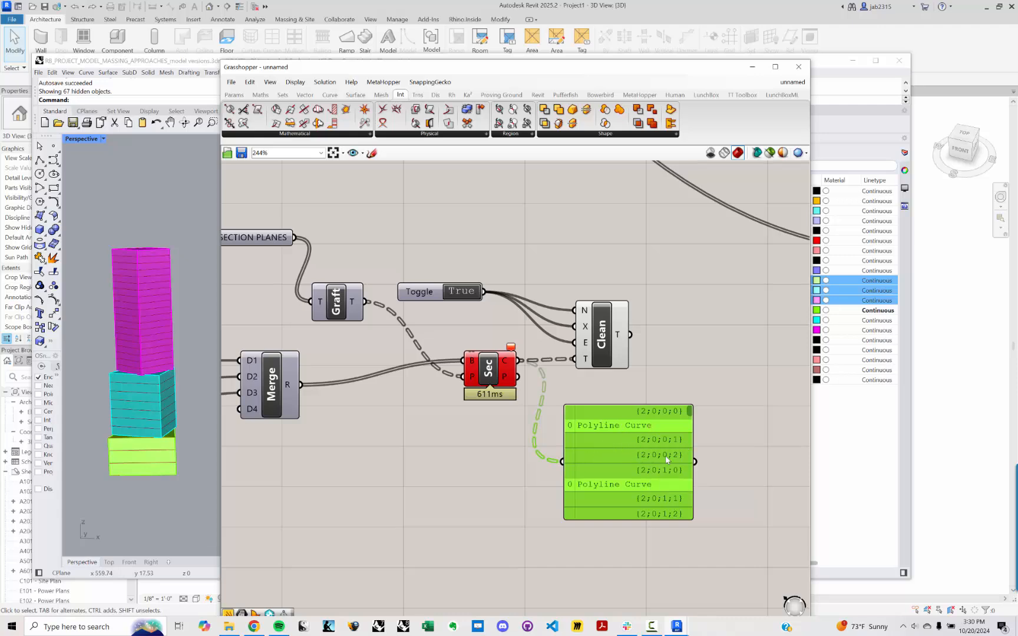
pyautogui.moveTo(691, 414); pyautogui.dragTo(689, 421)
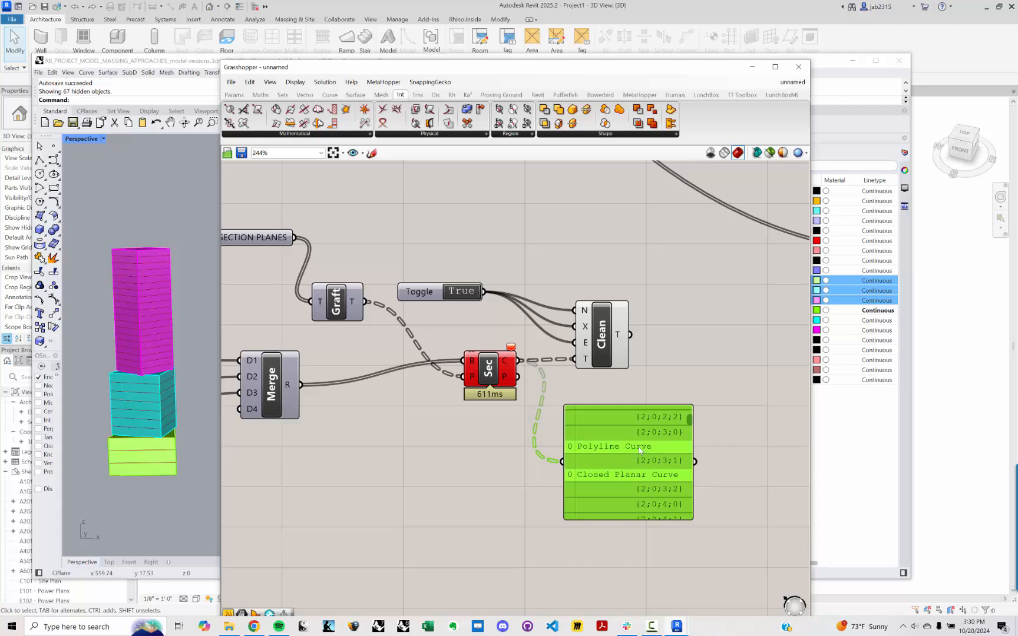
pyautogui.moveTo(644, 458); pyautogui.dragTo(631, 473)
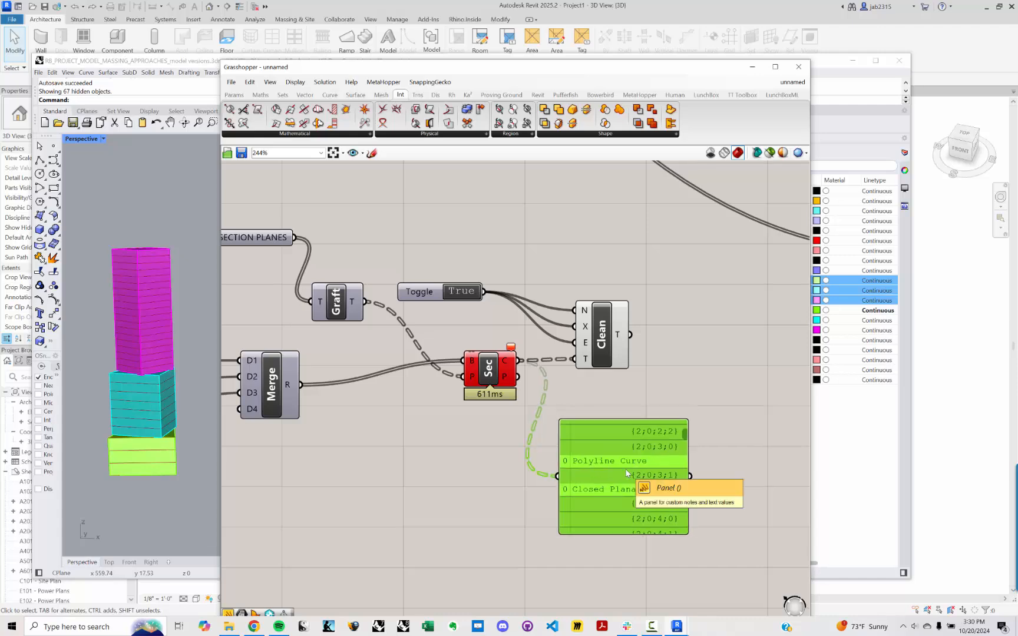
# Rewire the panel to the Clean Tree output to check the cleaned branches, and delete the panel.
pyautogui.moveTo(629, 334); pyautogui.dragTo(568, 471)
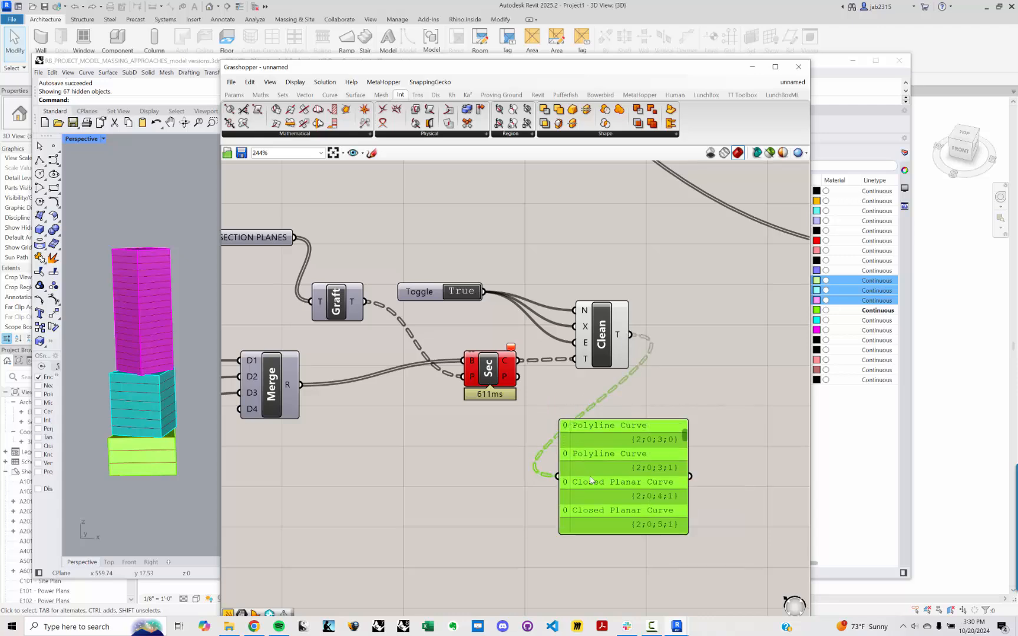
pyautogui.moveTo(655, 456)
pyautogui.mouseDown()
pyautogui.moveTo(739, 415)
pyautogui.moveTo(737, 469)
pyautogui.moveTo(642, 456)
pyautogui.mouseUp()
pyautogui.press('Delete')
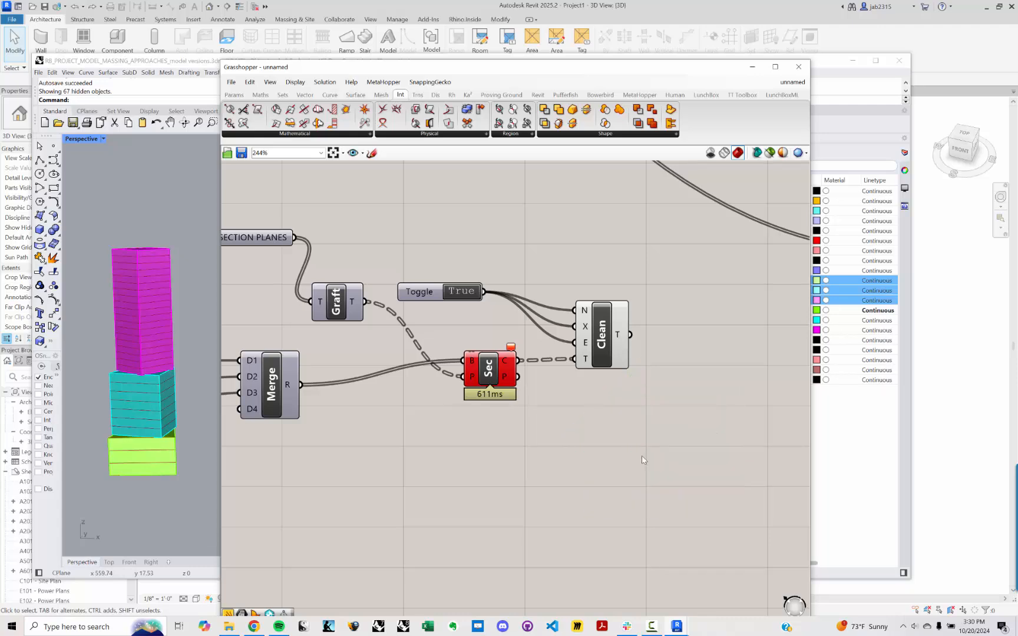
# Add a Simplify Tree component beside the Clean Tree and wire the cleaned tree output into its T input.
pyautogui.doubleClick(641, 456)
pyautogui.write('sim')
pyautogui.press('Return')
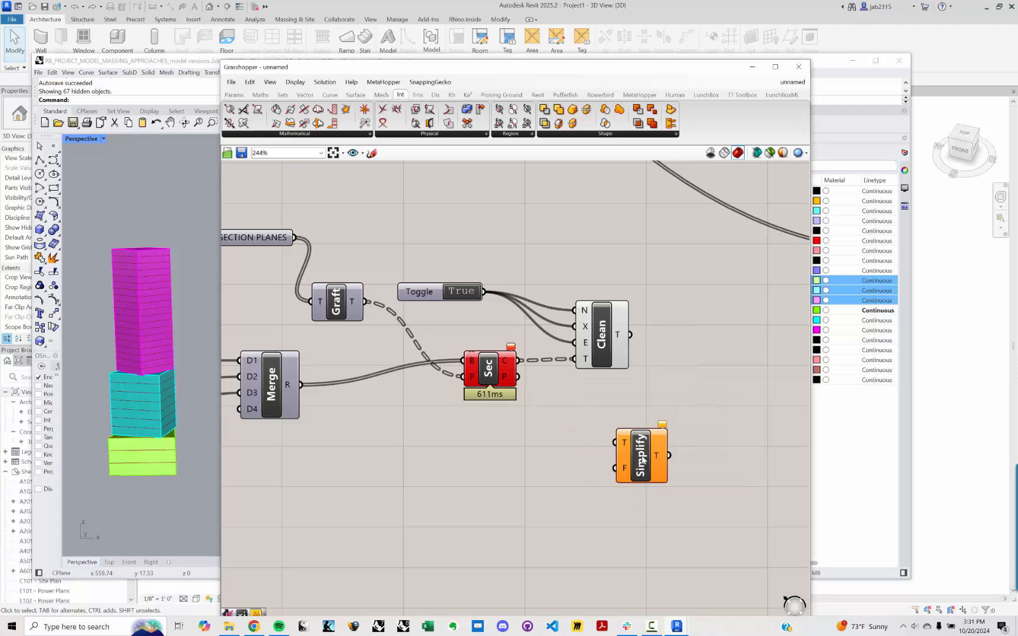
pyautogui.moveTo(623, 448); pyautogui.dragTo(629, 334)
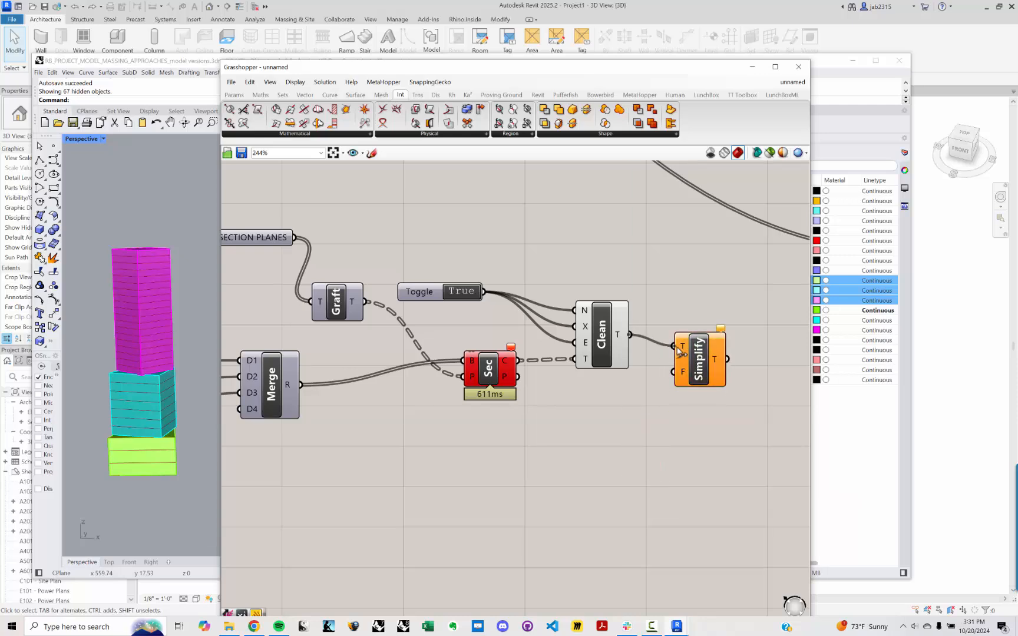
# Attach a panel to the Clean Tree output and examine the branch paths from first to last.
pyautogui.moveTo(674, 419); pyautogui.dragTo(571, 431, button='right')
pyautogui.doubleClick(569, 447)
pyautogui.write('panel')
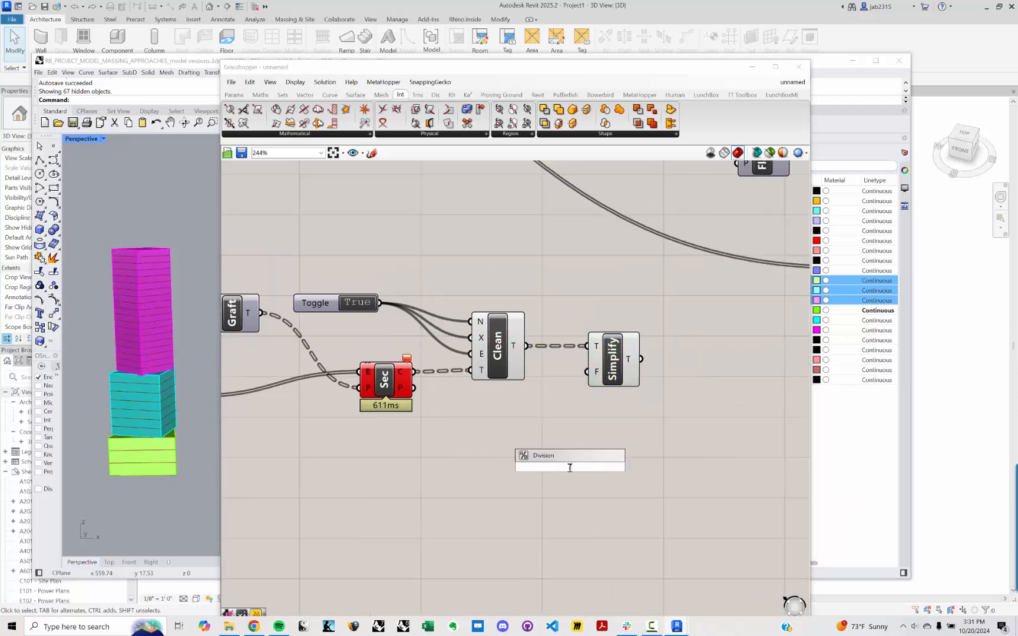
pyautogui.press('Return')
pyautogui.moveTo(525, 346); pyautogui.dragTo(502, 466)
pyautogui.moveTo(562, 475); pyautogui.dragTo(595, 458)
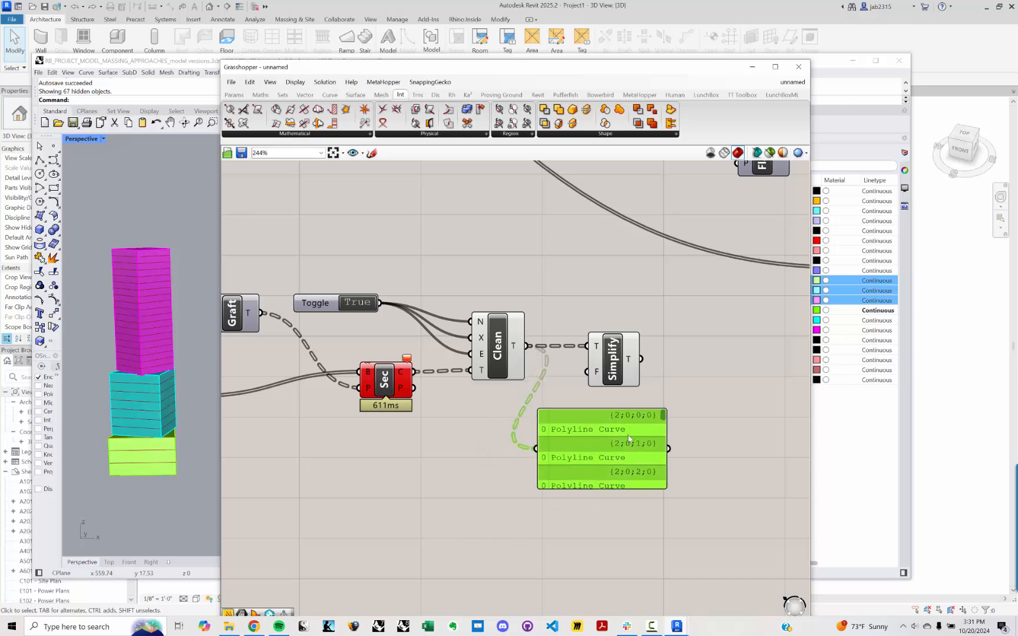
pyautogui.moveTo(665, 415); pyautogui.dragTo(665, 488)
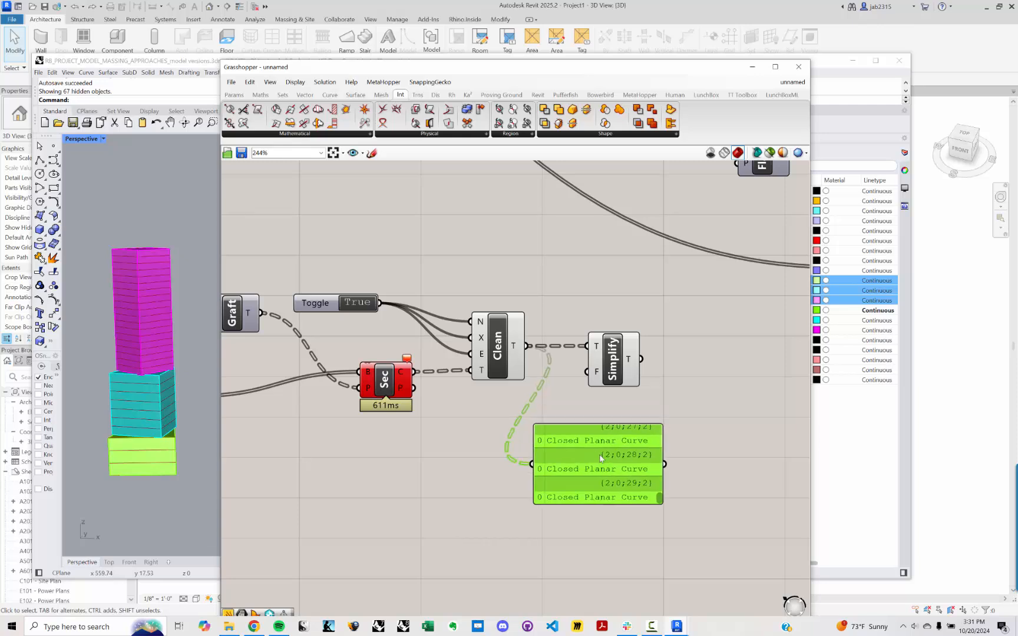
pyautogui.moveTo(622, 455); pyautogui.dragTo(663, 496)
# Rewire the panel to the Simplify Tree output to examine the simplified paths, and delete the panel.
pyautogui.moveTo(641, 359); pyautogui.dragTo(576, 490)
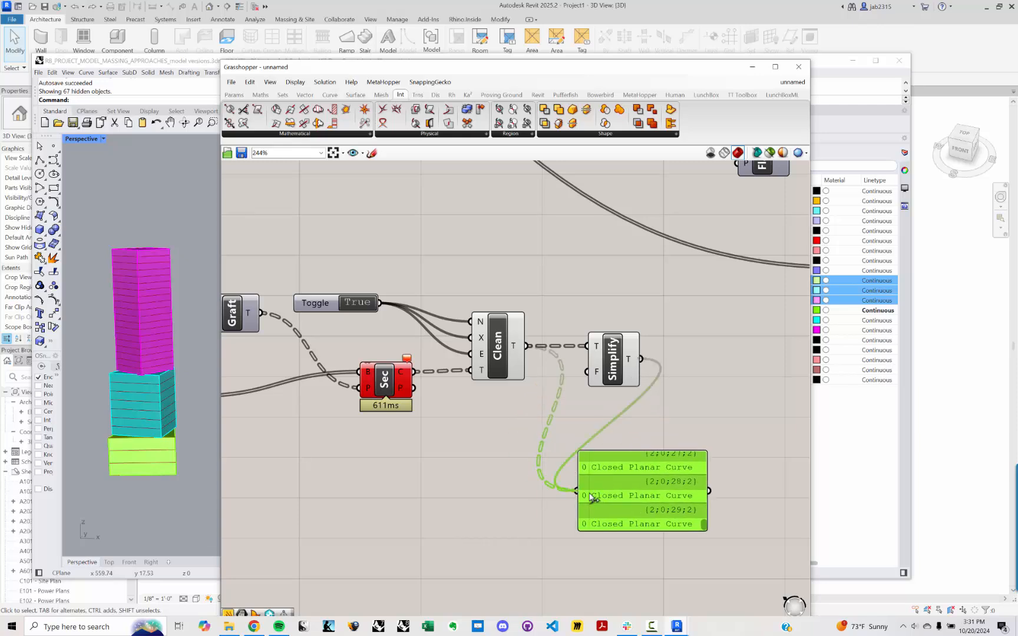
pyautogui.moveTo(713, 540); pyautogui.dragTo(673, 512, button='right')
pyautogui.moveTo(672, 512); pyautogui.dragTo(678, 438)
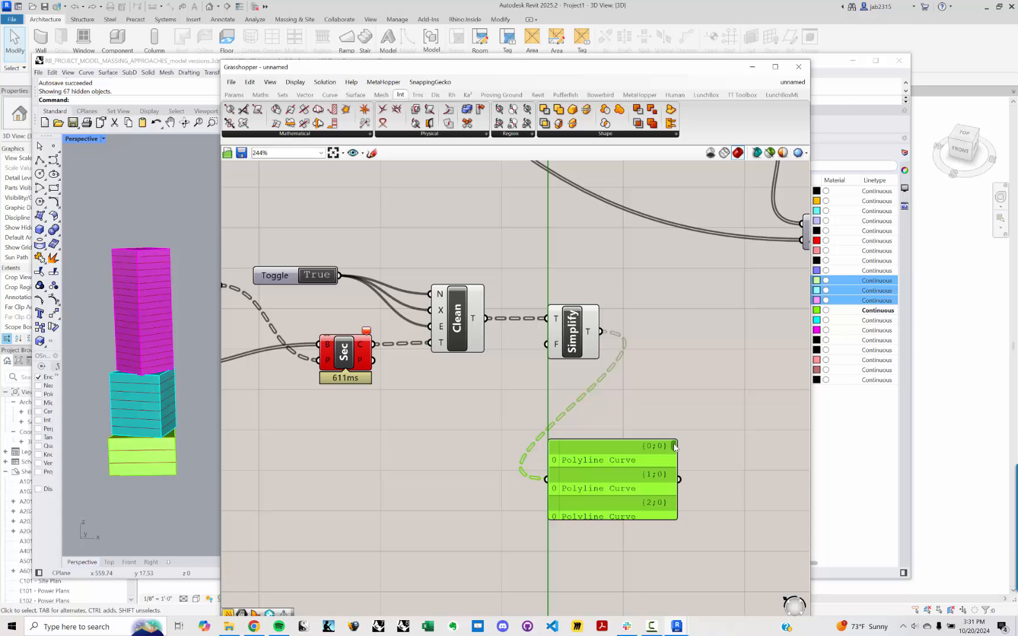
pyautogui.moveTo(674, 447); pyautogui.dragTo(673, 472)
pyautogui.moveTo(608, 486); pyautogui.dragTo(617, 489)
pyautogui.press('Delete')
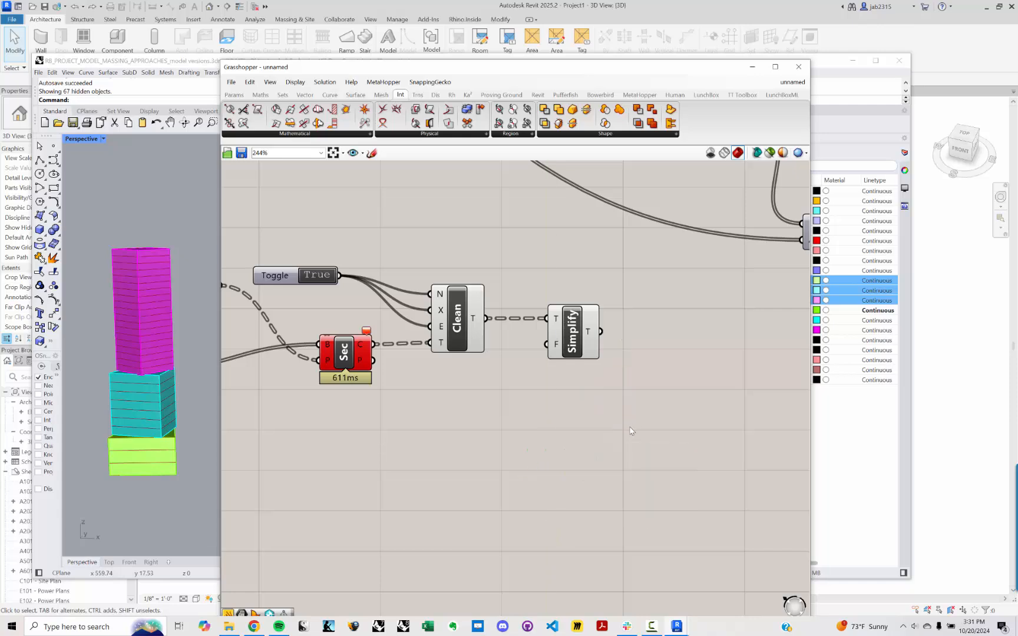
# Add a Shift Paths component below the Simplify Tree and wire the simplified tree into its D input.
pyautogui.doubleClick(630, 431)
pyautogui.write('SHI')
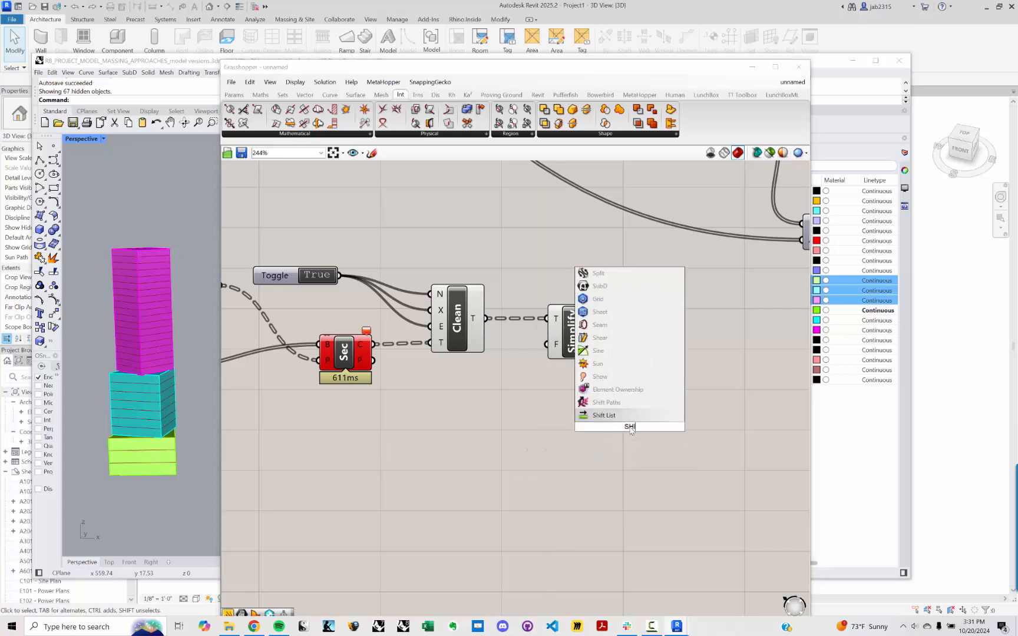
pyautogui.click(628, 403)
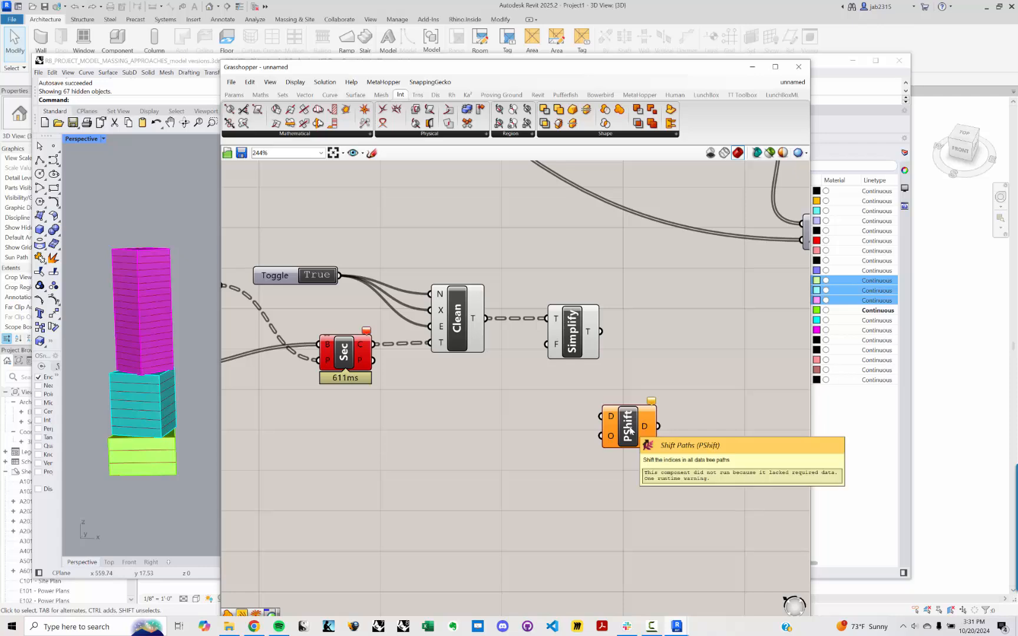
pyautogui.moveTo(604, 349); pyautogui.dragTo(601, 417)
# Attach a panel to the Shift Paths output and enlarge it to read the curves in each branch.
pyautogui.moveTo(728, 499); pyautogui.dragTo(667, 461, button='right')
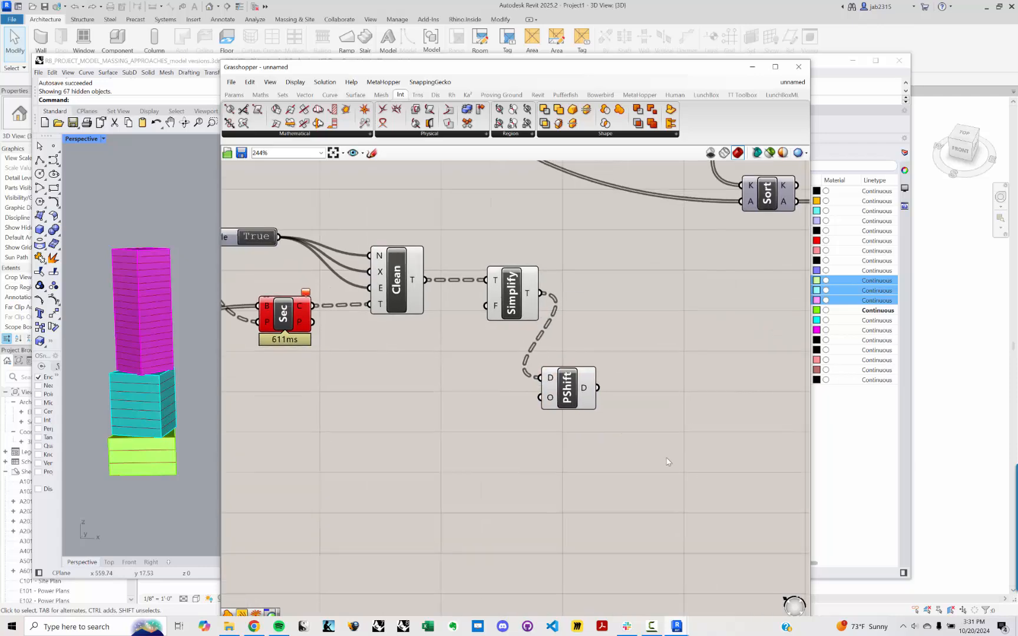
pyautogui.doubleClick(667, 461)
pyautogui.write('panel')
pyautogui.press('Return')
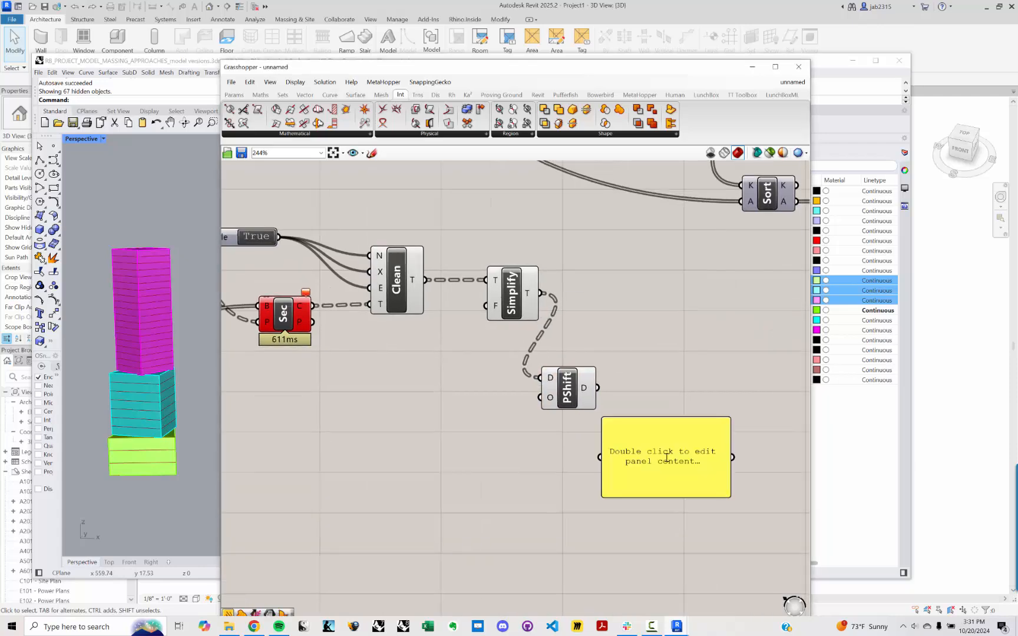
pyautogui.moveTo(596, 388); pyautogui.dragTo(600, 457)
pyautogui.moveTo(601, 459); pyautogui.dragTo(567, 400, button='right')
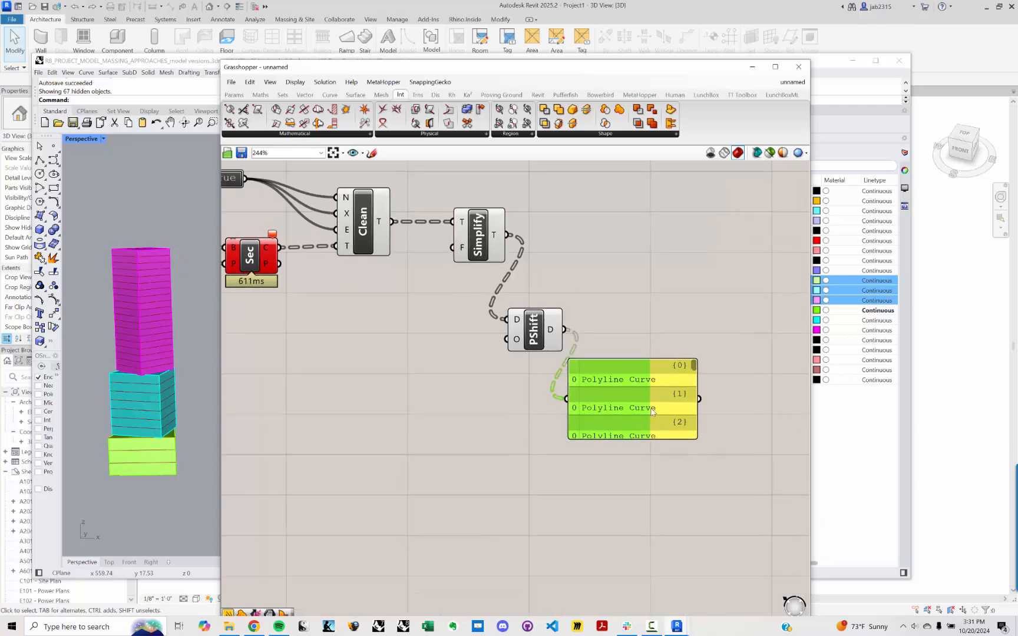
pyautogui.moveTo(640, 415); pyautogui.dragTo(684, 522)
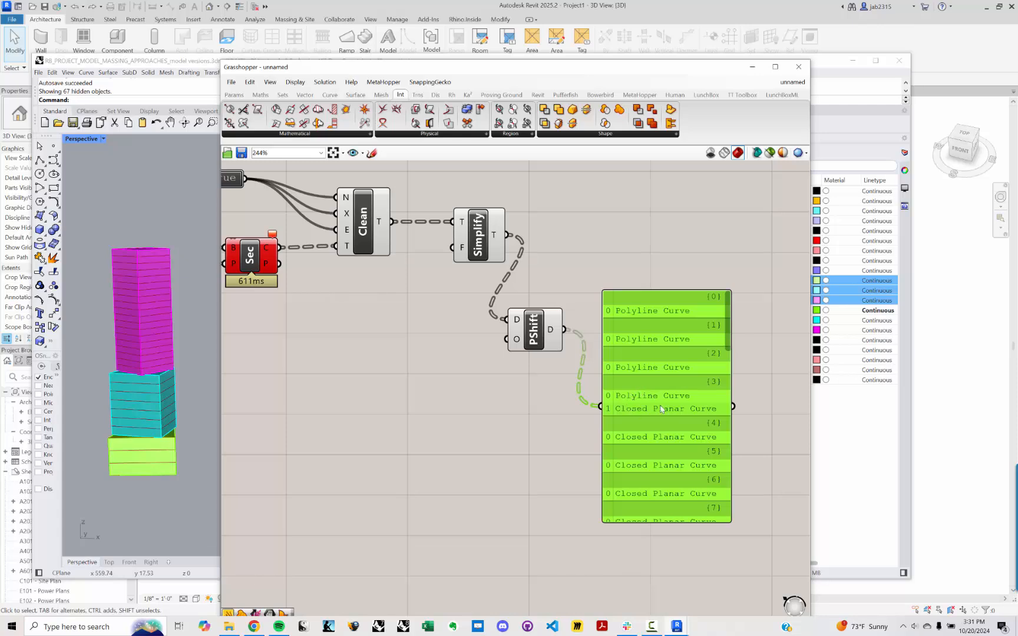
# Compare the listed branches with the stacked masses in the Rhino perspective viewport, and delete the panel.
pyautogui.scroll(5, 135, 424)
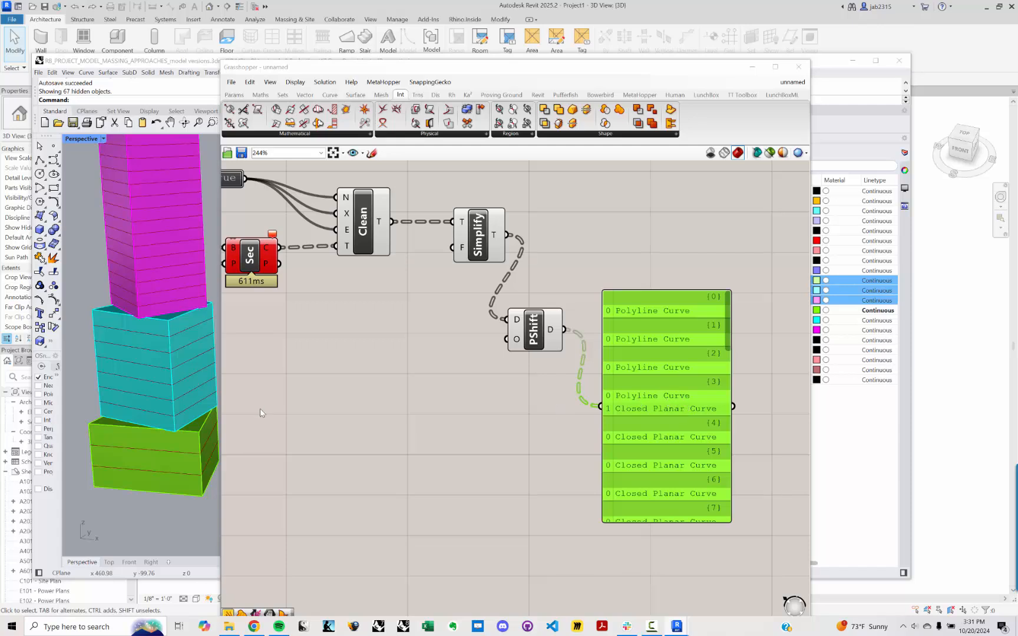
pyautogui.click(682, 413)
pyautogui.press('Delete')
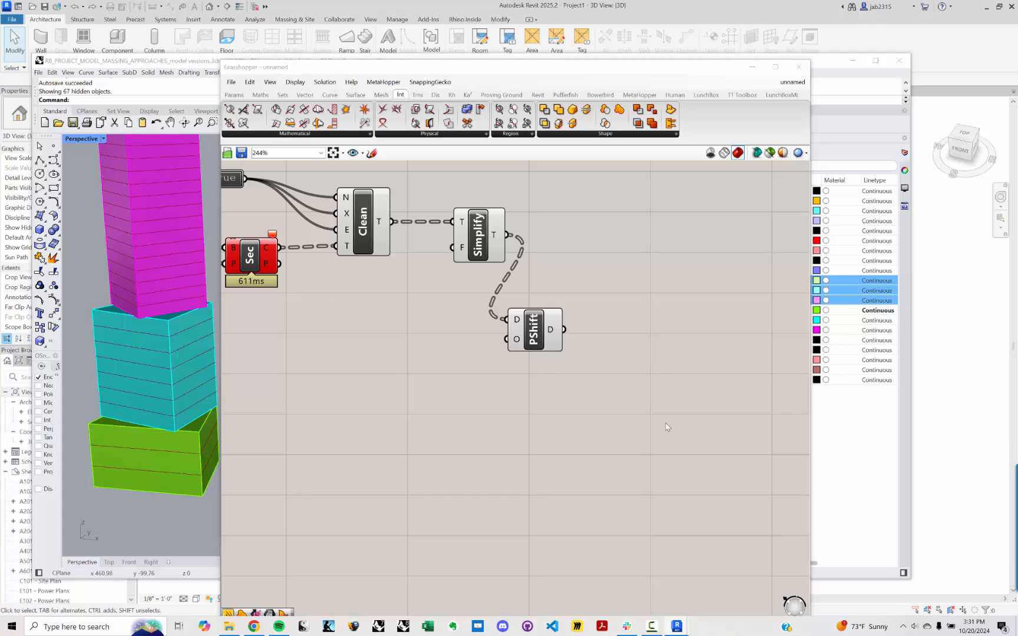
pyautogui.doubleClick(666, 426)
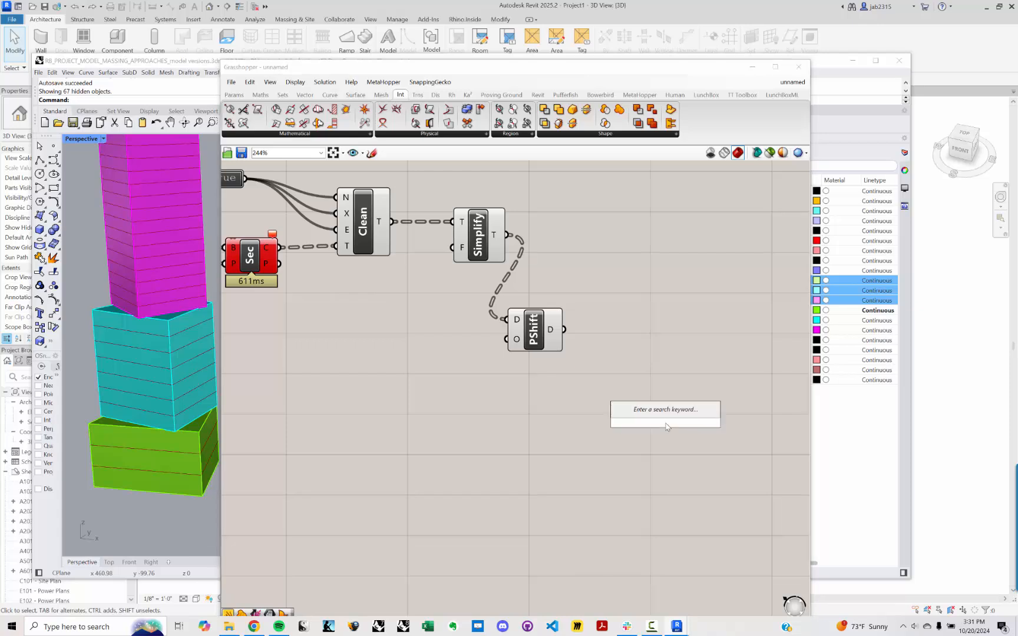
pyautogui.write('REGIO')
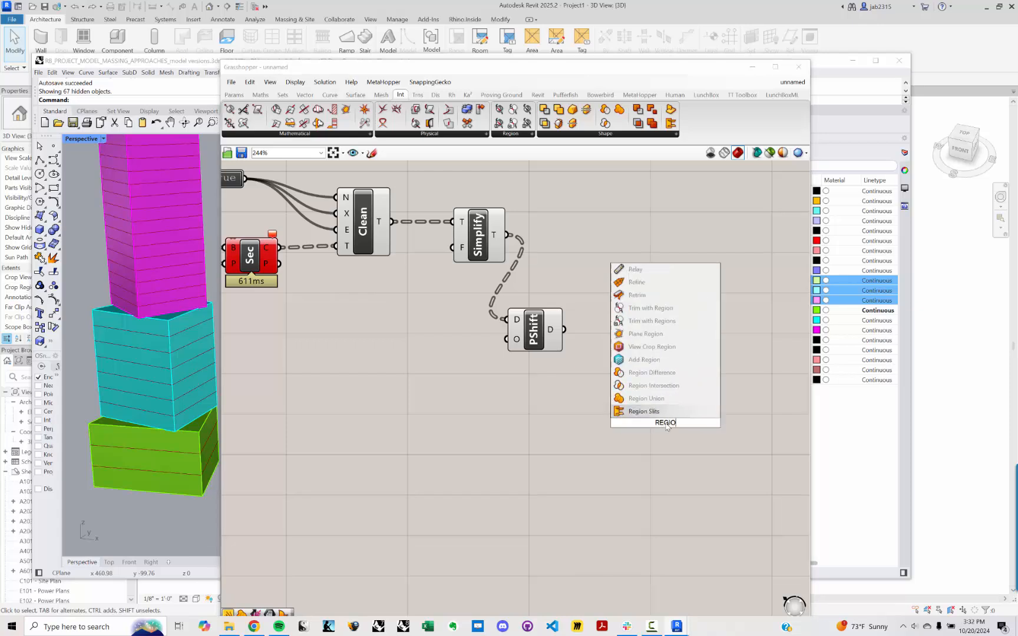
pyautogui.press('BackSpace')
pyautogui.press('BackSpace')
pyautogui.press('BackSpace')
pyautogui.press('BackSpace')
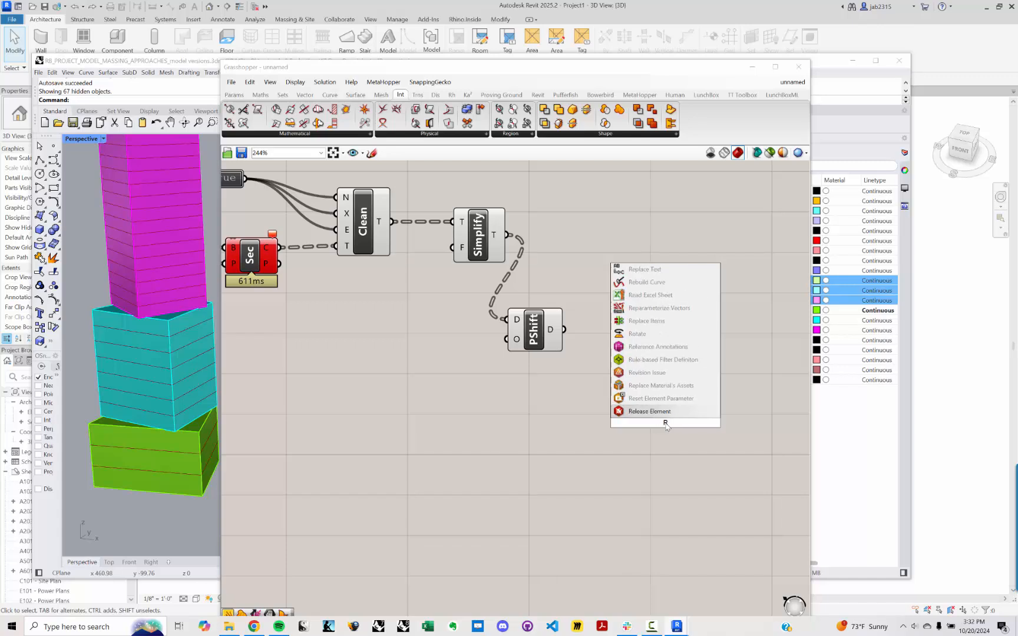
pyautogui.press('BackSpace')
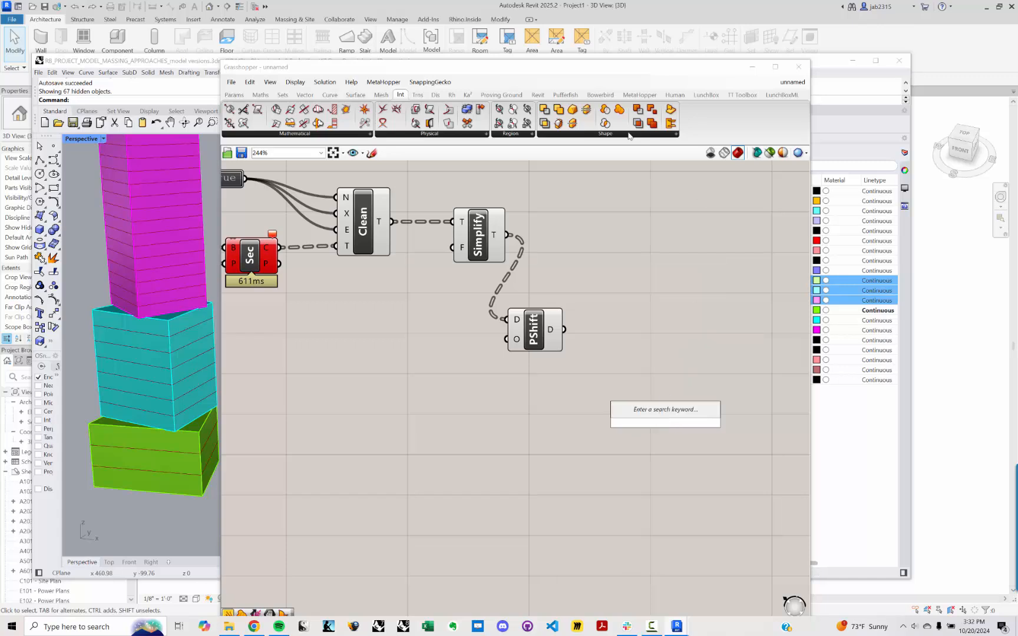
# Place a Region Union component on the canvas beside the Shift Paths component.
pyautogui.click(628, 134)
pyautogui.click(607, 223)
pyautogui.click(680, 359)
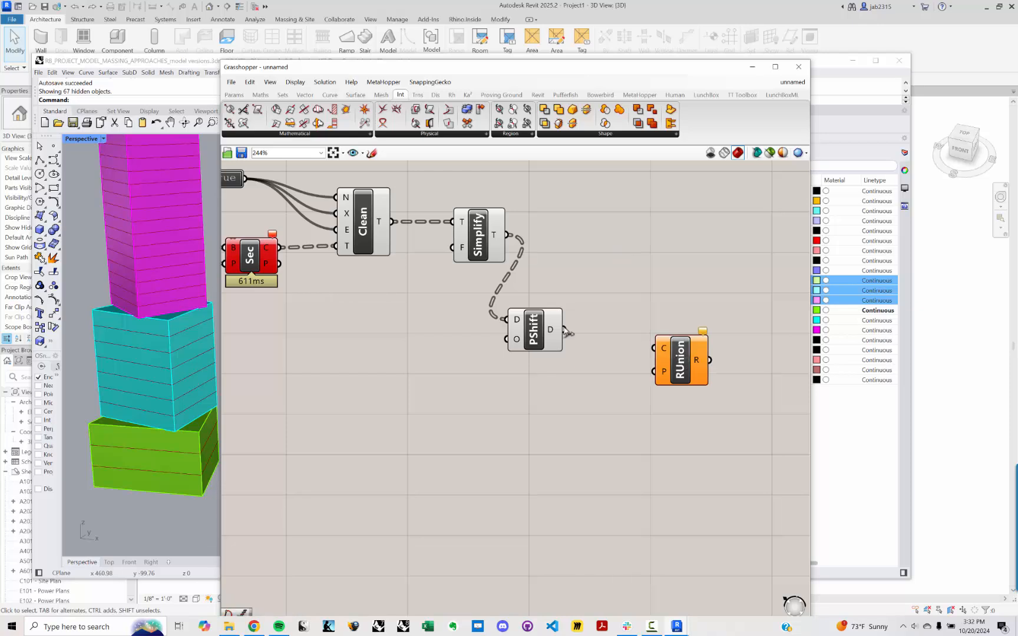
# Wire the Shift Paths output into the Region Union's C input and select the Region Union component.
pyautogui.moveTo(564, 329); pyautogui.dragTo(671, 356)
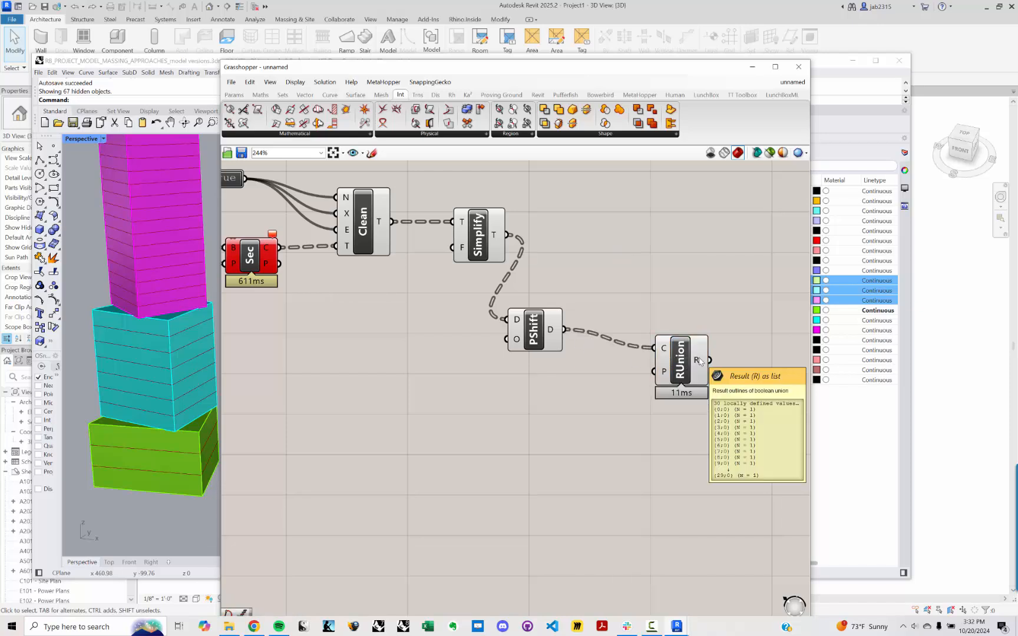
pyautogui.click(696, 360)
pyautogui.moveTo(526, 378); pyautogui.dragTo(555, 379, button='right')
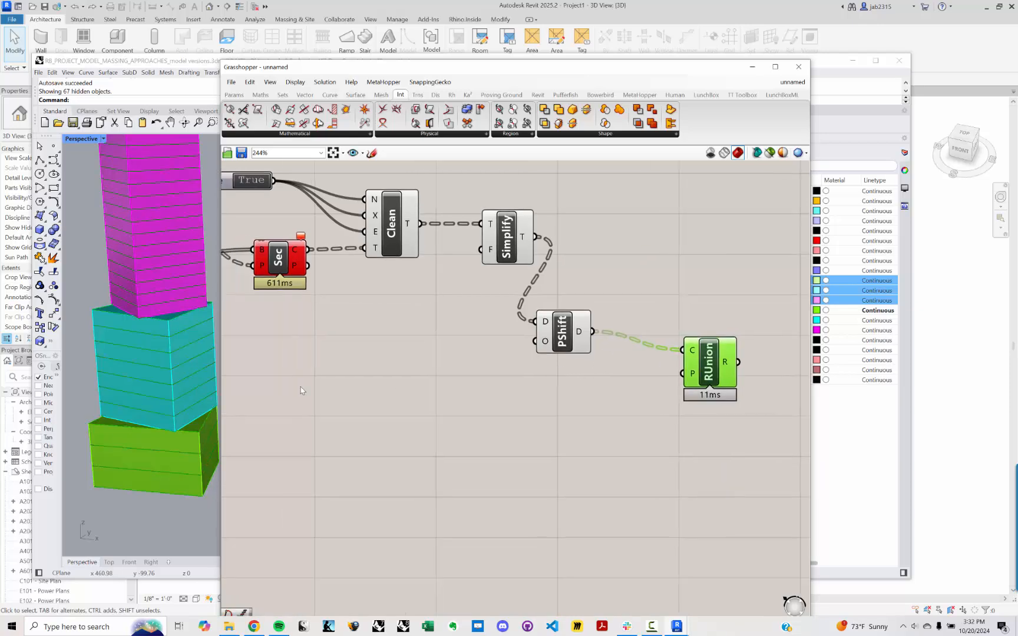
# Hide all of the visible Rhino geometry so only the Grasshopper preview curves remain.
pyautogui.click(114, 400)
pyautogui.hotkey('ctrl', 'a')
pyautogui.hotkey('ctrl', 'h')
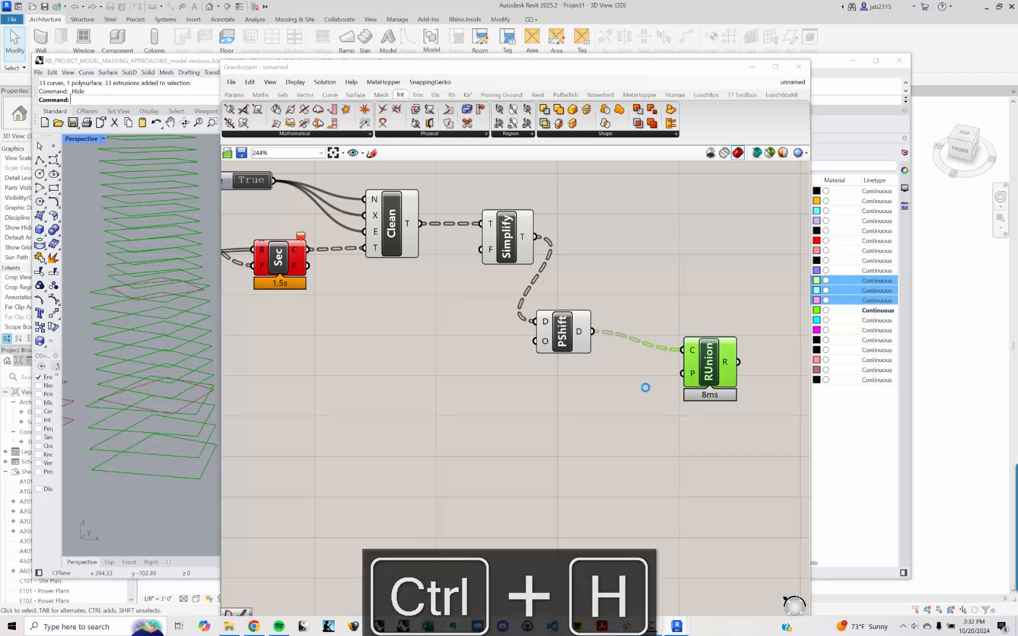
# Turn off the preview of the components upstream of the Region Union, from the floor intersection planes through Shift Paths.
pyautogui.scroll(-5, 648, 391)
pyautogui.moveTo(647, 391); pyautogui.dragTo(567, 389, button='right')
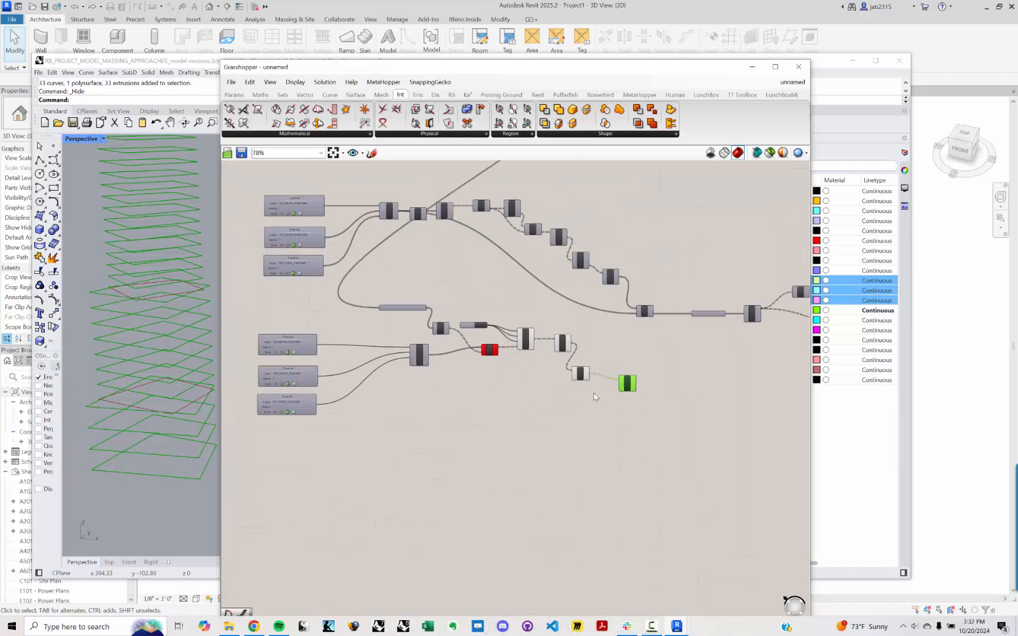
pyautogui.moveTo(604, 391); pyautogui.dragTo(374, 299)
pyautogui.rightClick(466, 290)
pyautogui.click(483, 307)
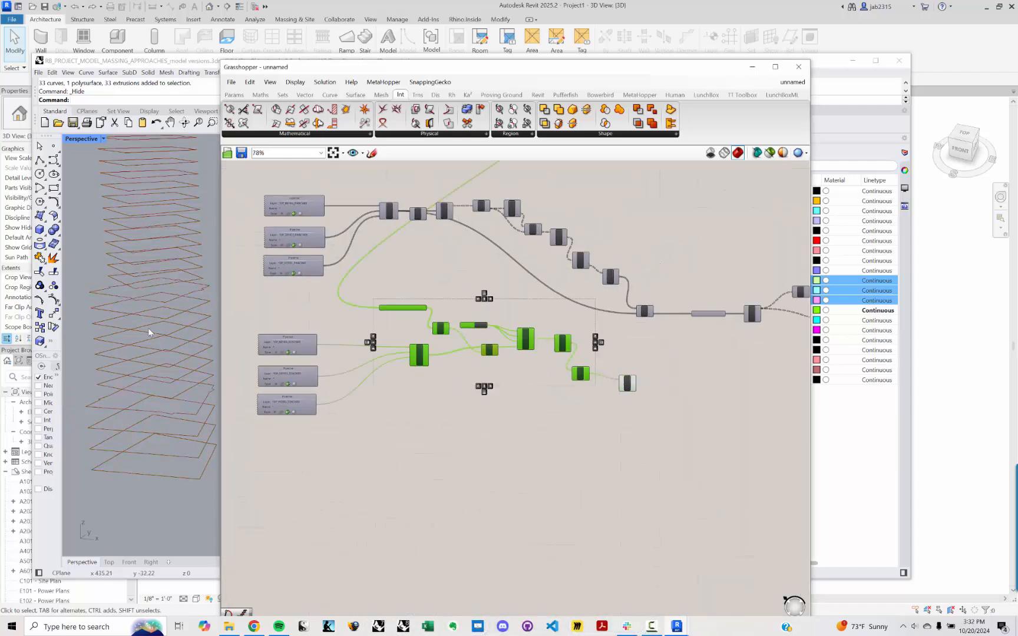
# Examine the merged outlines and compare the Region Union result list with the Boundary input of the existing Floor component.
pyautogui.scroll(3, 102, 386)
pyautogui.keyDown('shift'); pyautogui.moveTo(130, 189); pyautogui.dragTo(148, 378, button='right'); pyautogui.keyUp('shift')
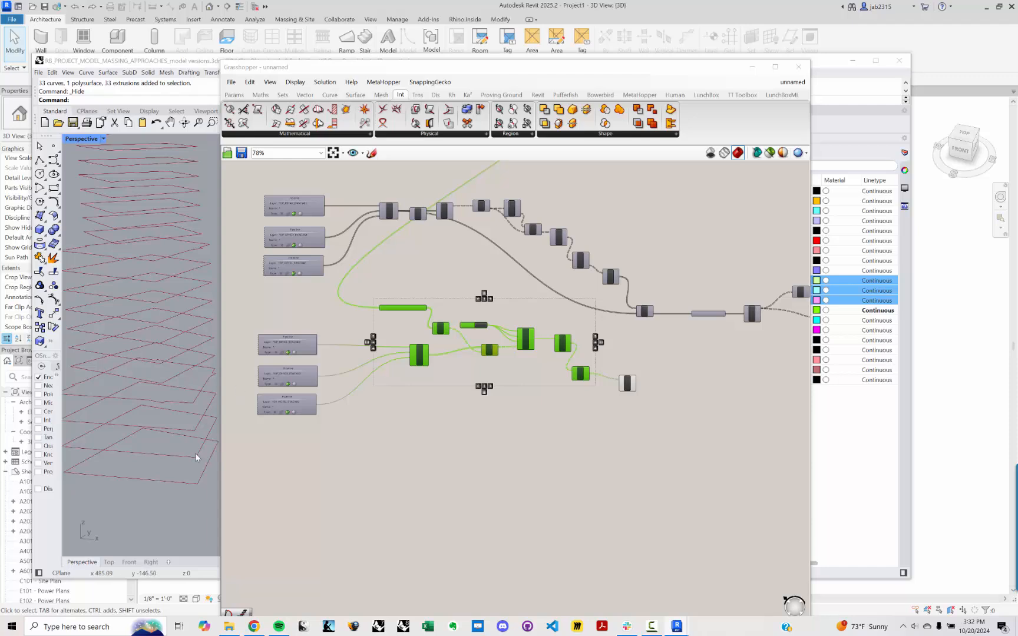
pyautogui.scroll(3, 632, 390)
pyautogui.moveTo(634, 381)
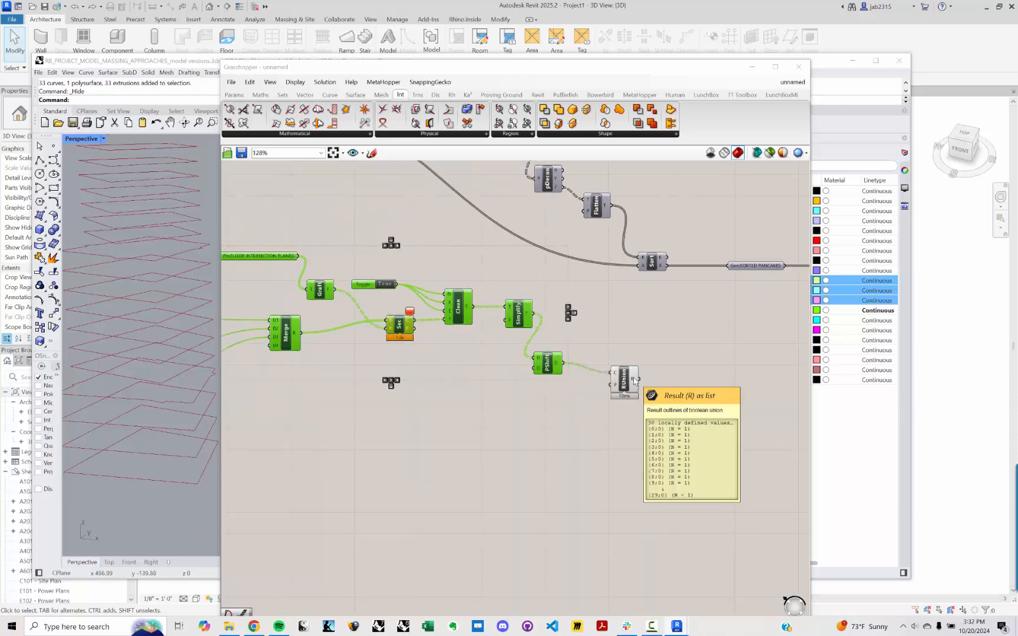
pyautogui.scroll(-4, 635, 381)
pyautogui.moveTo(663, 350); pyautogui.dragTo(275, 336, button='right')
pyautogui.scroll(3, 615, 260)
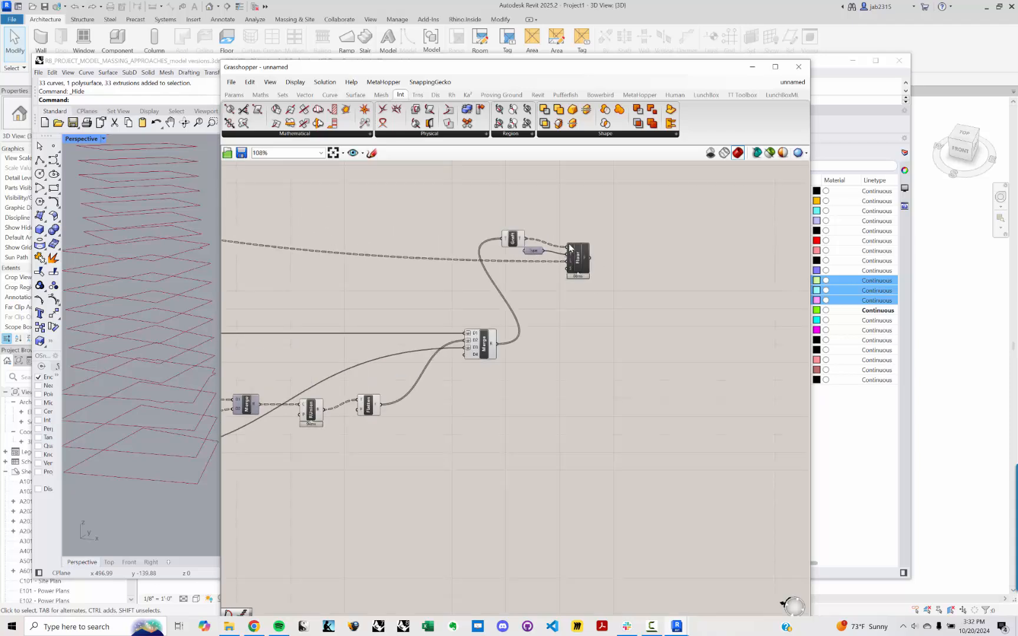
pyautogui.moveTo(569, 248)
pyautogui.scroll(-2, 570, 248)
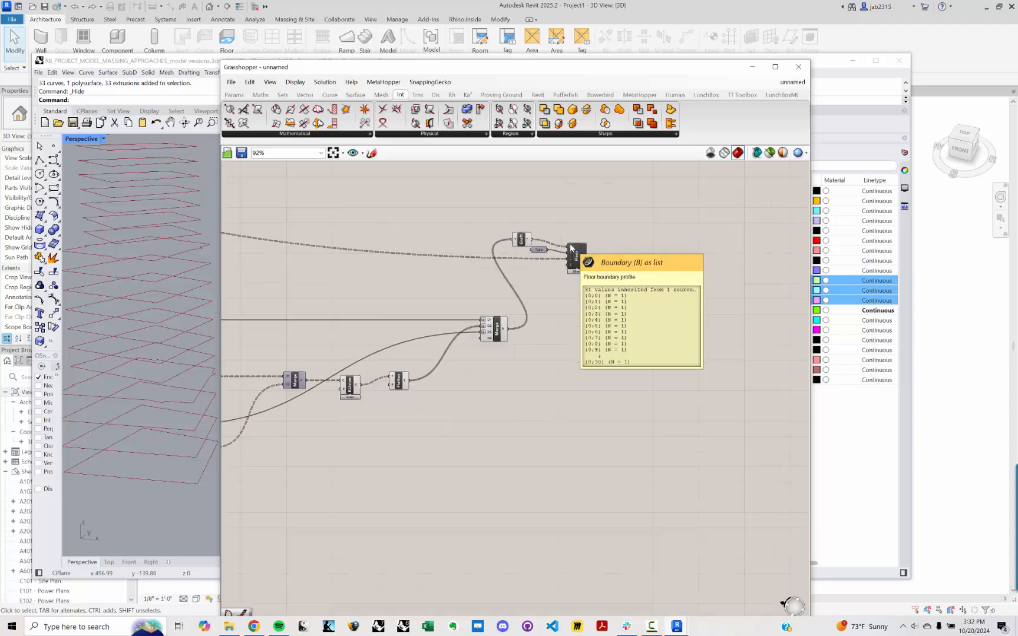
# Compare the branches in the Region Union result with the grafted floor intersection planes.
pyautogui.moveTo(421, 345); pyautogui.dragTo(646, 349, button='right')
pyautogui.keyDown('shift'); pyautogui.moveTo(118, 327); pyautogui.dragTo(138, 413, button='right'); pyautogui.keyUp('shift')
pyautogui.keyDown('shift'); pyautogui.moveTo(159, 330); pyautogui.dragTo(175, 401, button='right'); pyautogui.keyUp('shift')
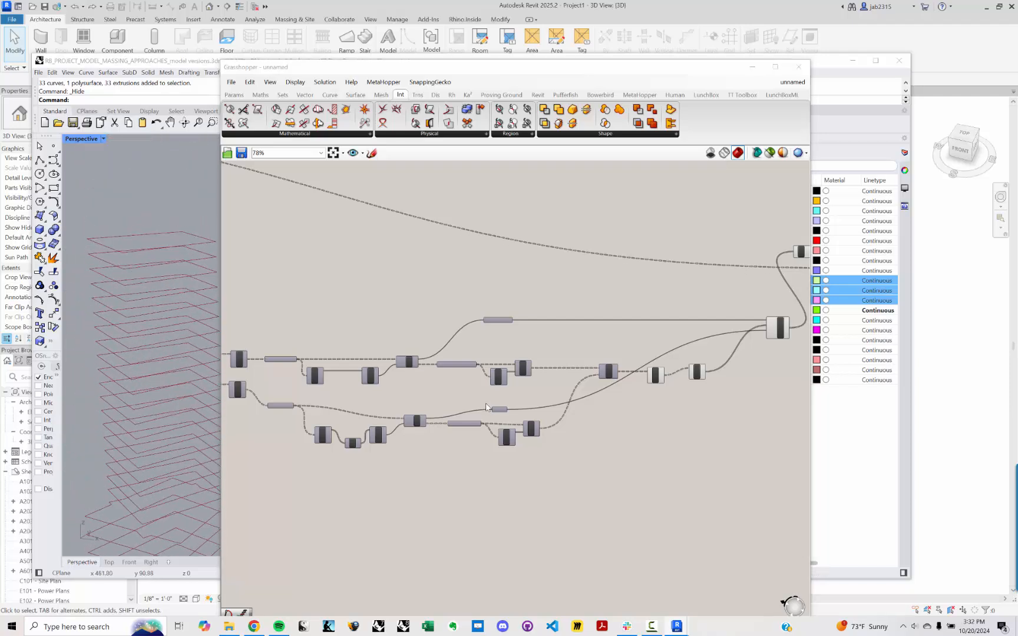
pyautogui.moveTo(513, 338); pyautogui.dragTo(743, 234, button='right')
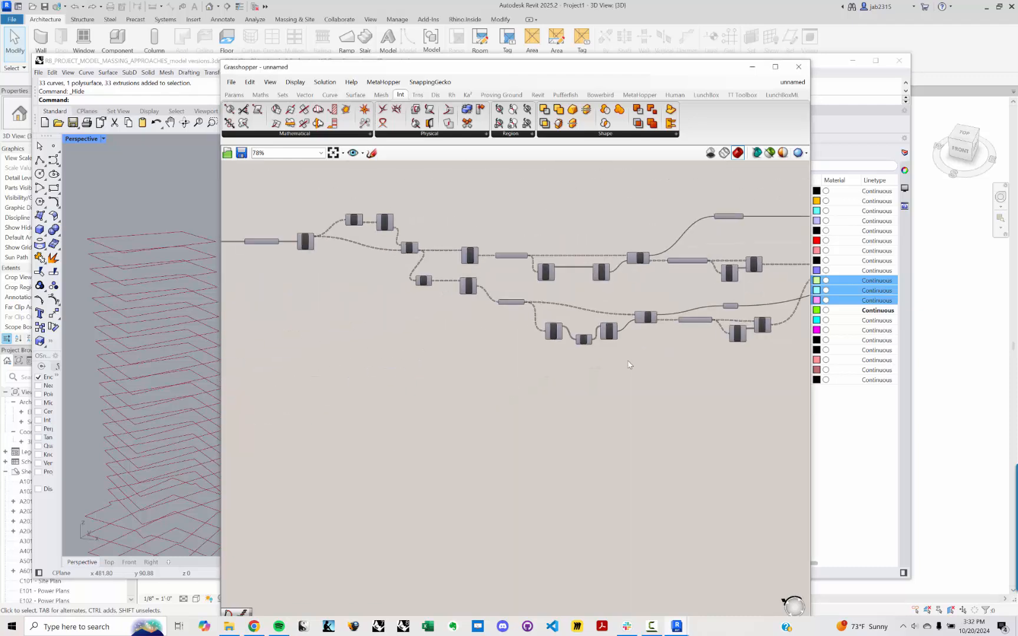
pyautogui.moveTo(457, 358); pyautogui.dragTo(612, 277, button='right')
pyautogui.moveTo(409, 310); pyautogui.dragTo(424, 381, button='right')
pyautogui.scroll(3, 348, 304)
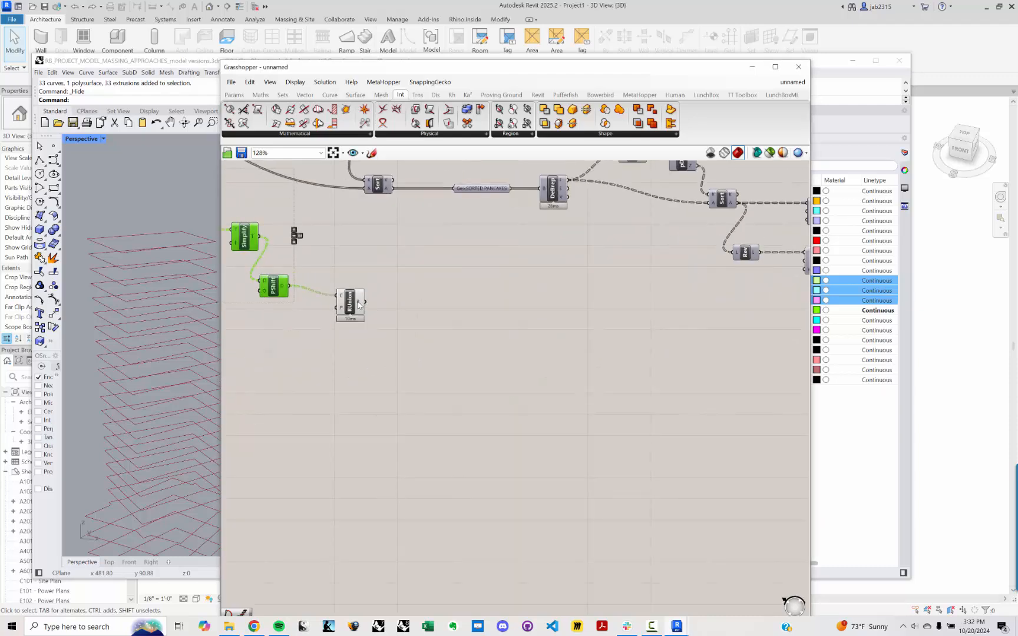
pyautogui.moveTo(359, 303)
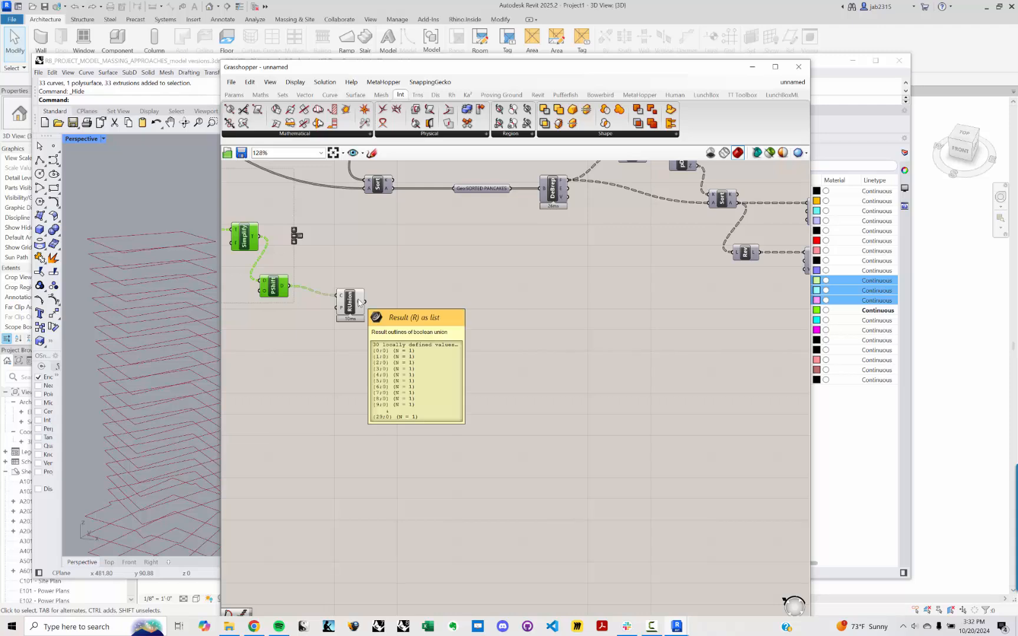
pyautogui.moveTo(404, 298); pyautogui.dragTo(584, 359, button='right')
pyautogui.moveTo(493, 292); pyautogui.dragTo(591, 362, button='right')
pyautogui.moveTo(334, 345)
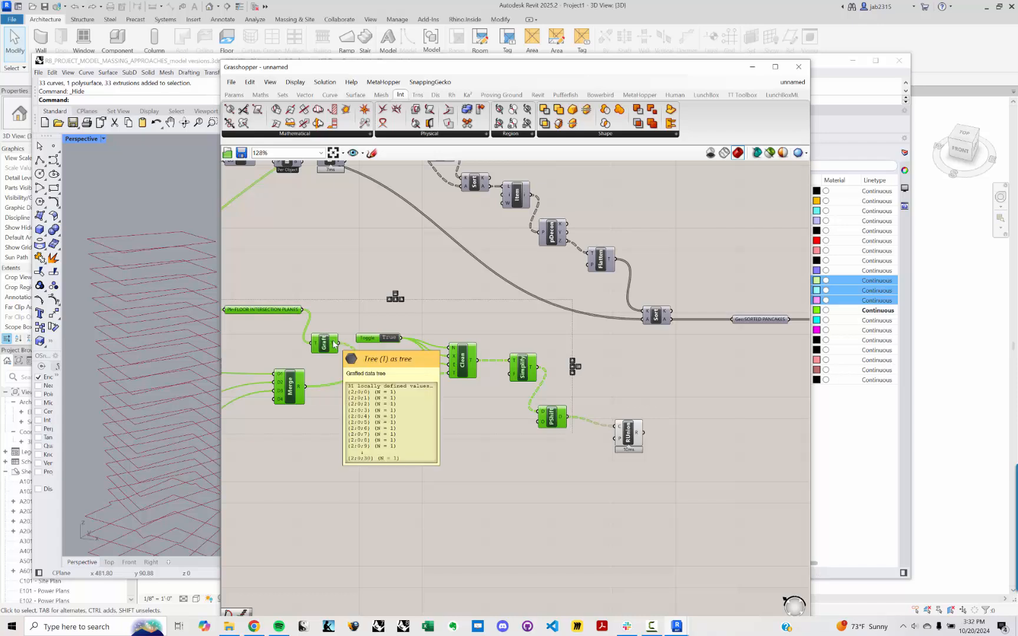
# Inspect the stacked outlines up to the tower's top, and bring back only the hidden magenta tower mass with ShowSelected.
pyautogui.keyDown('shift'); pyautogui.moveTo(121, 462); pyautogui.dragTo(125, 318, button='right'); pyautogui.keyUp('shift')
pyautogui.keyDown('shift'); pyautogui.moveTo(144, 442); pyautogui.dragTo(144, 411, button='right'); pyautogui.keyUp('shift')
pyautogui.scroll(-2, 154, 323)
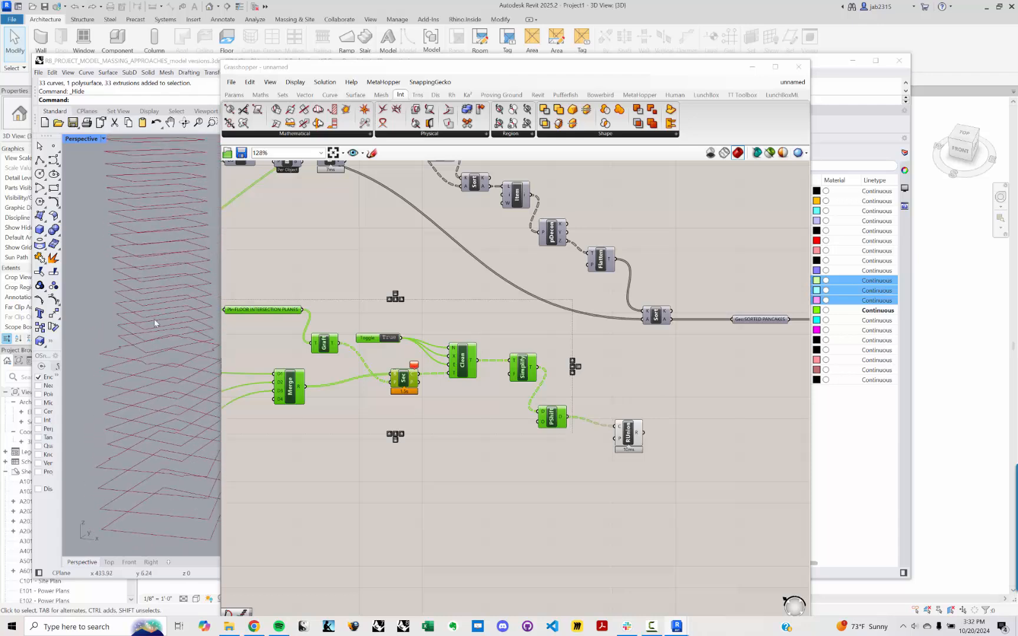
pyautogui.keyDown('shift'); pyautogui.moveTo(154, 319); pyautogui.dragTo(158, 387, button='right'); pyautogui.keyUp('shift')
pyautogui.moveTo(150, 274); pyautogui.dragTo(146, 275, button='right')
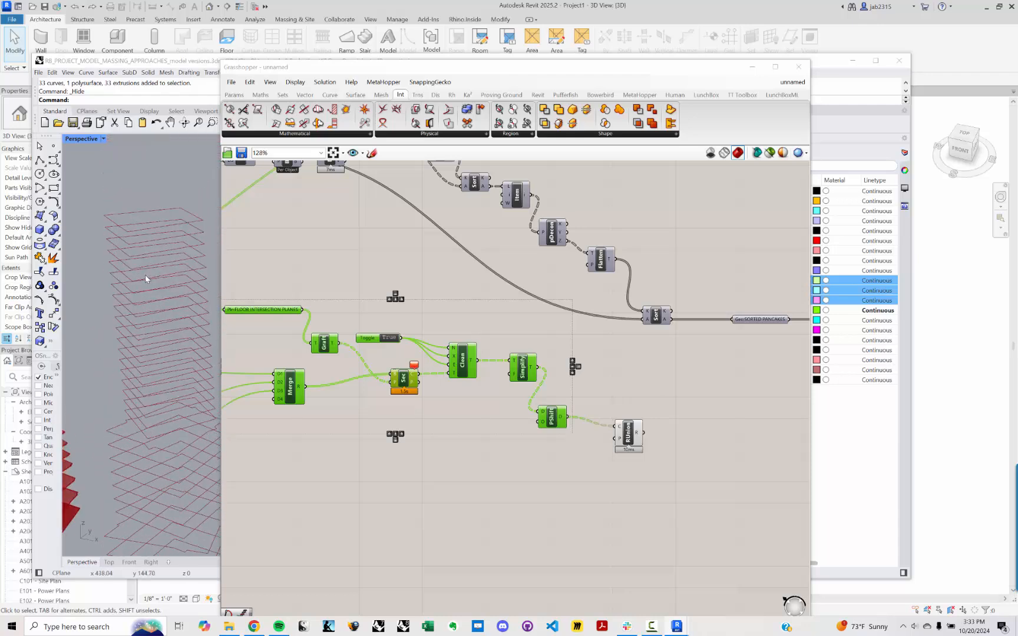
pyautogui.press('Return')
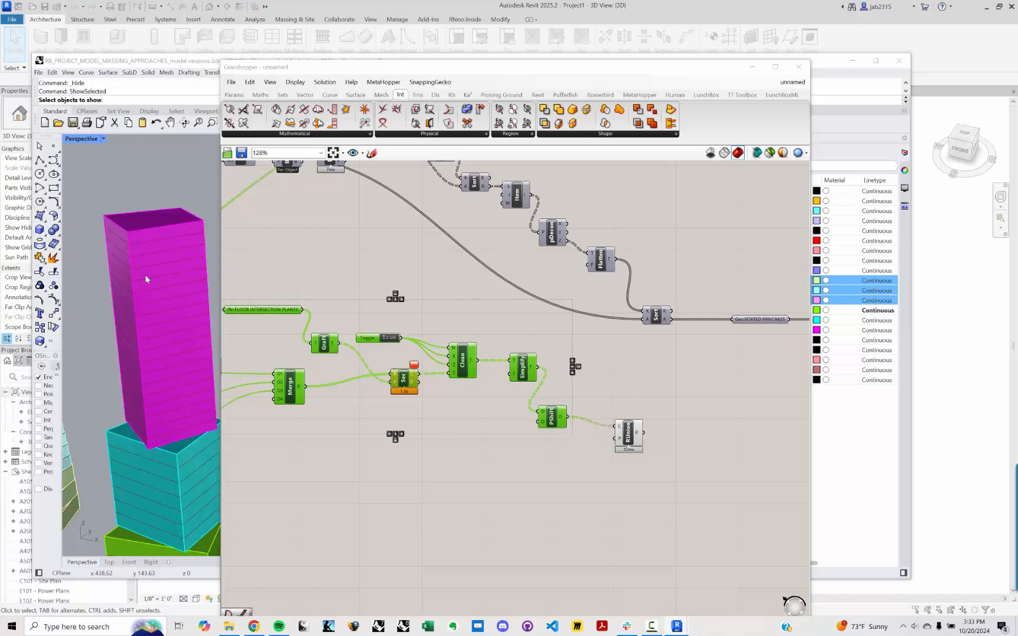
pyautogui.scroll(3, 141, 216)
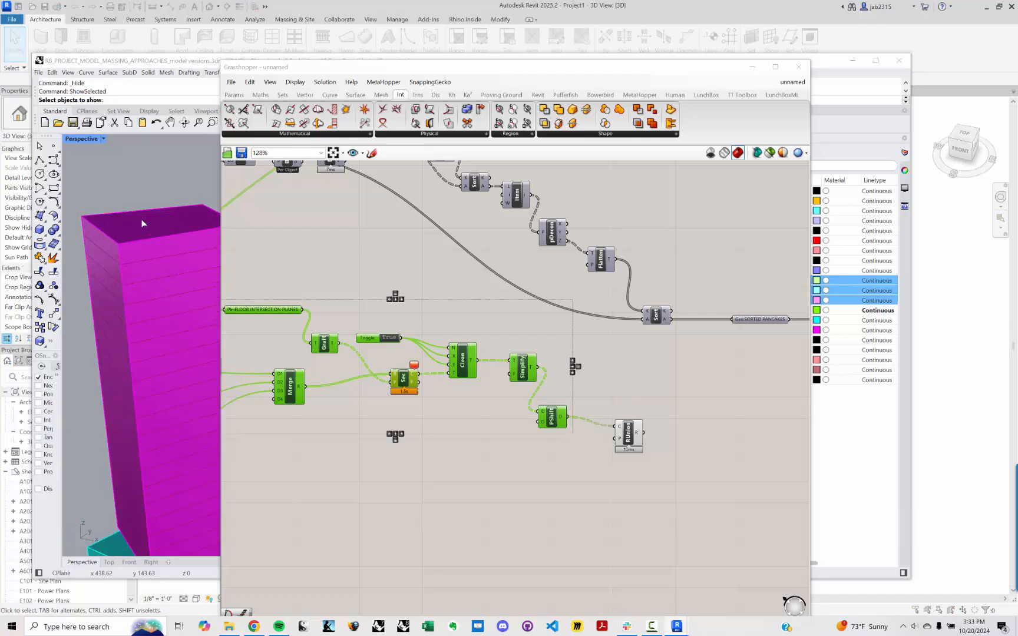
pyautogui.moveTo(140, 222); pyautogui.dragTo(153, 200, button='right')
pyautogui.press('Escape')
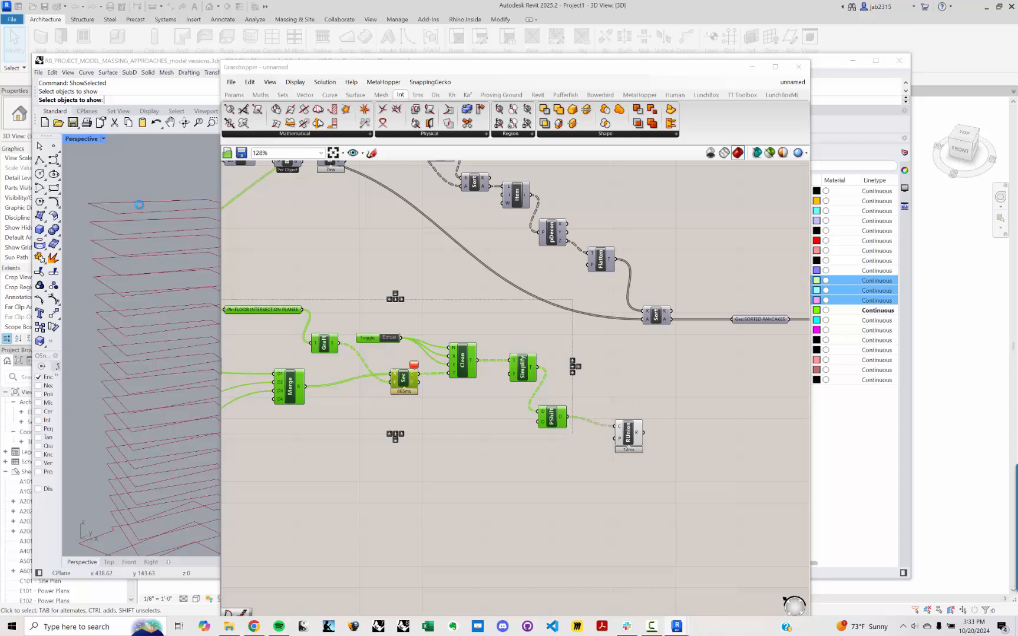
pyautogui.press('Return')
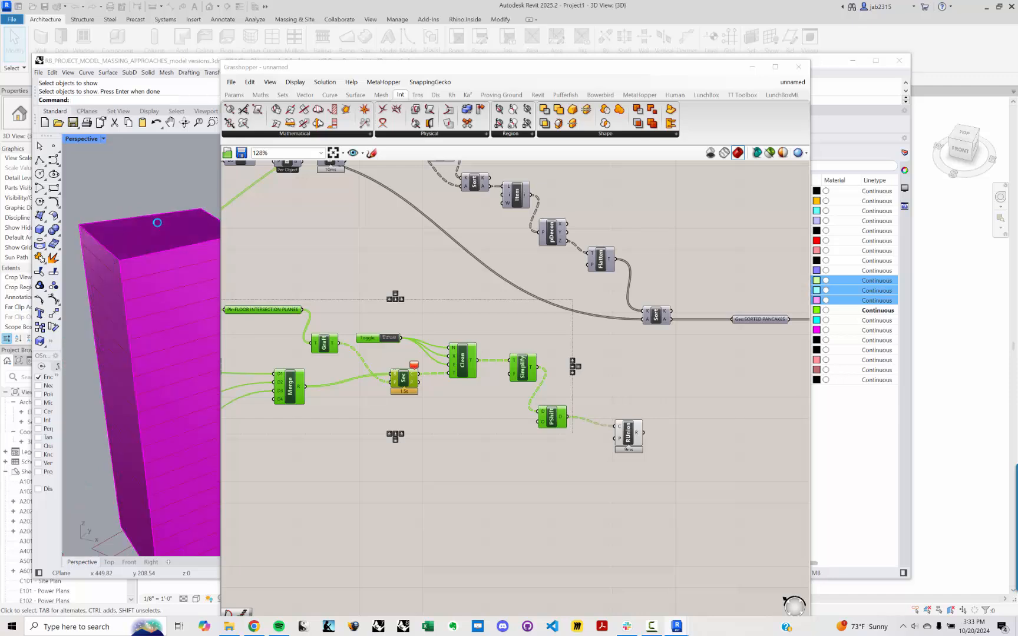
# Move the top face of the magenta tower mass vertically upward, and check the Region Union result list.
pyautogui.moveTo(157, 223); pyautogui.dragTo(162, 234, button='right')
pyautogui.click(148, 235)
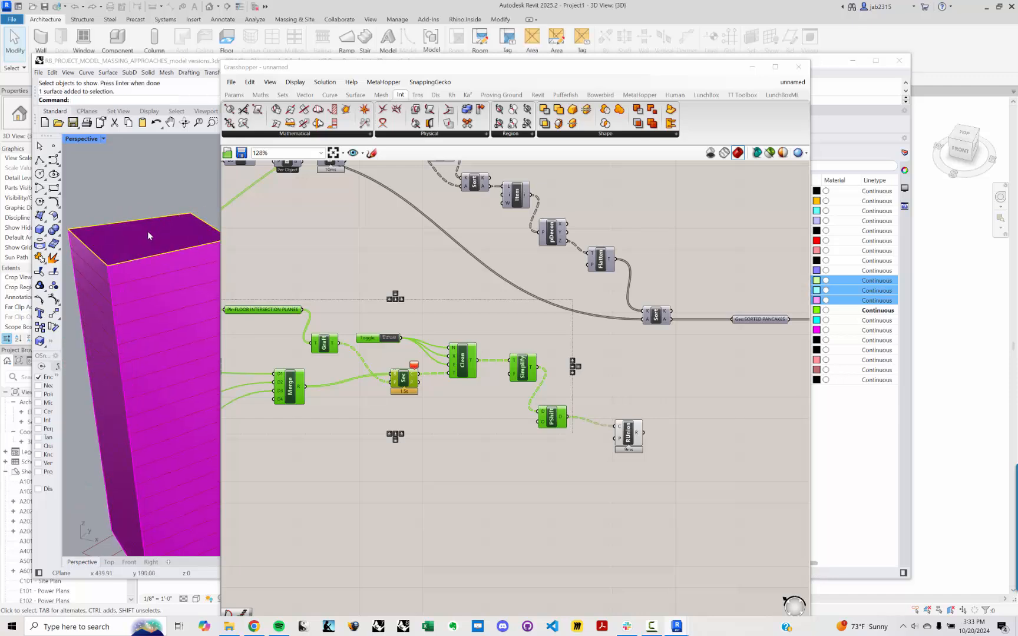
pyautogui.write('m')
pyautogui.press('Return')
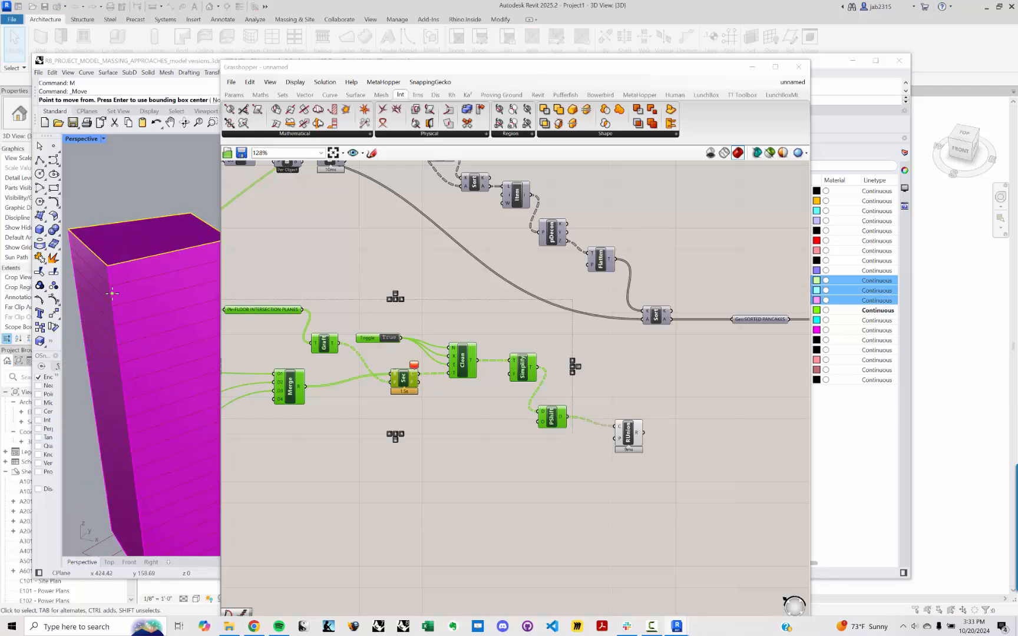
pyautogui.keyDown('shift'); pyautogui.moveTo(137, 359); pyautogui.dragTo(143, 297, button='right'); pyautogui.keyUp('shift')
pyautogui.scroll(-2, 143, 297)
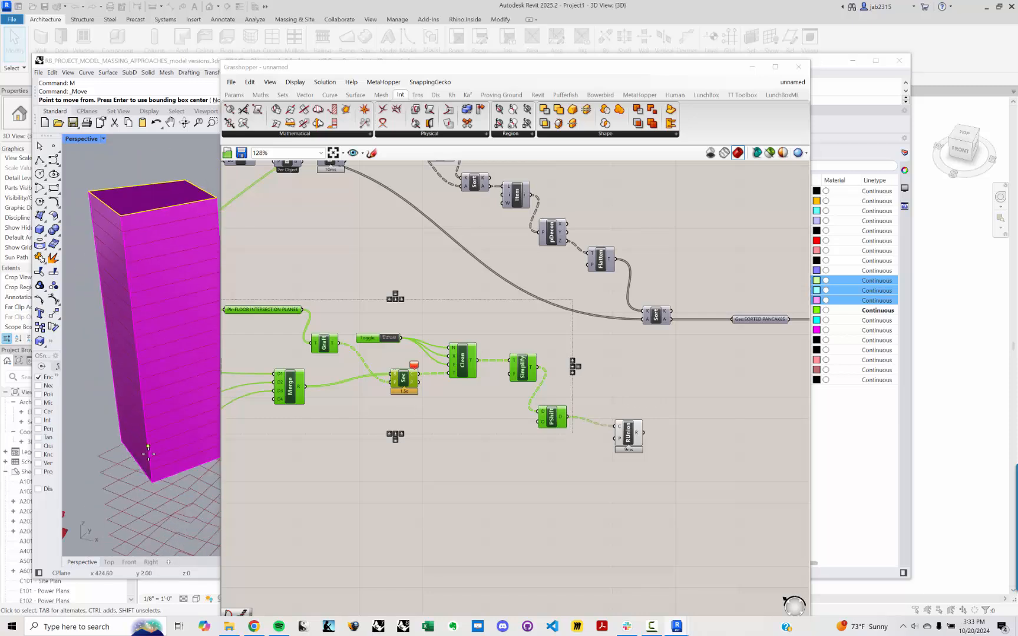
pyautogui.click(151, 482)
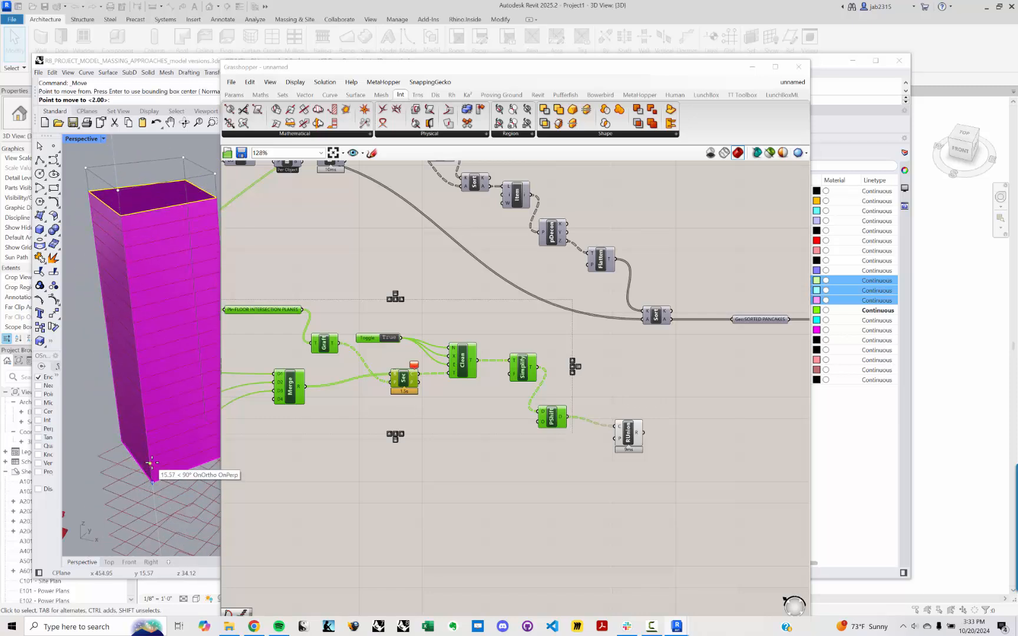
pyautogui.click(170, 216)
pyautogui.moveTo(638, 364); pyautogui.dragTo(552, 348, button='right')
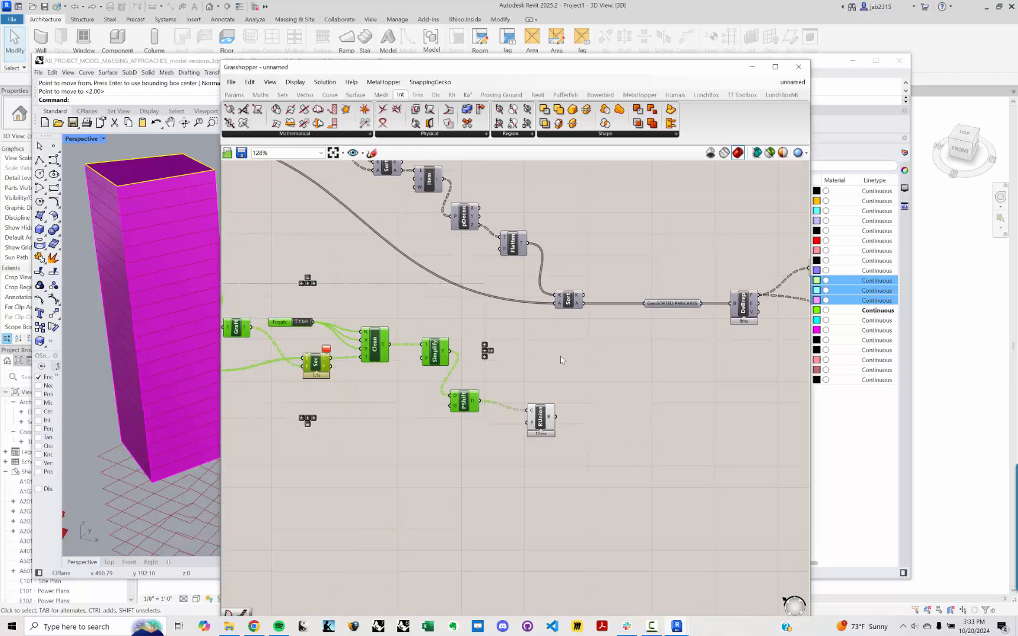
pyautogui.click(561, 359)
pyautogui.scroll(2, 576, 420)
pyautogui.moveTo(536, 415)
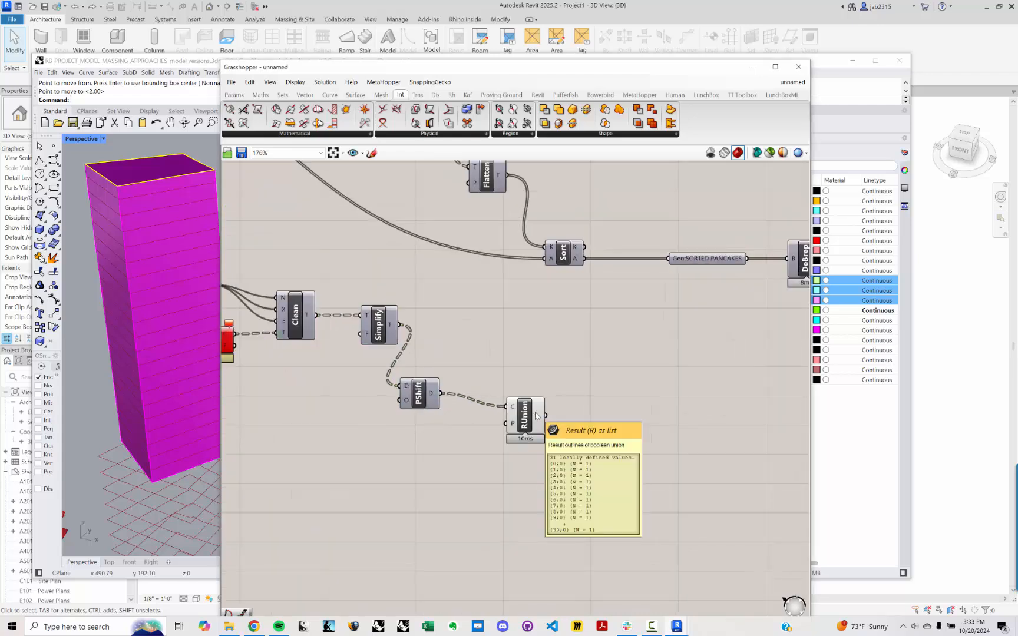
# Place an Add Floor component in the empty canvas area below the existing branches.
pyautogui.scroll(-3, 536, 414)
pyautogui.moveTo(651, 380); pyautogui.dragTo(550, 419, button='right')
pyautogui.scroll(-3, 550, 420)
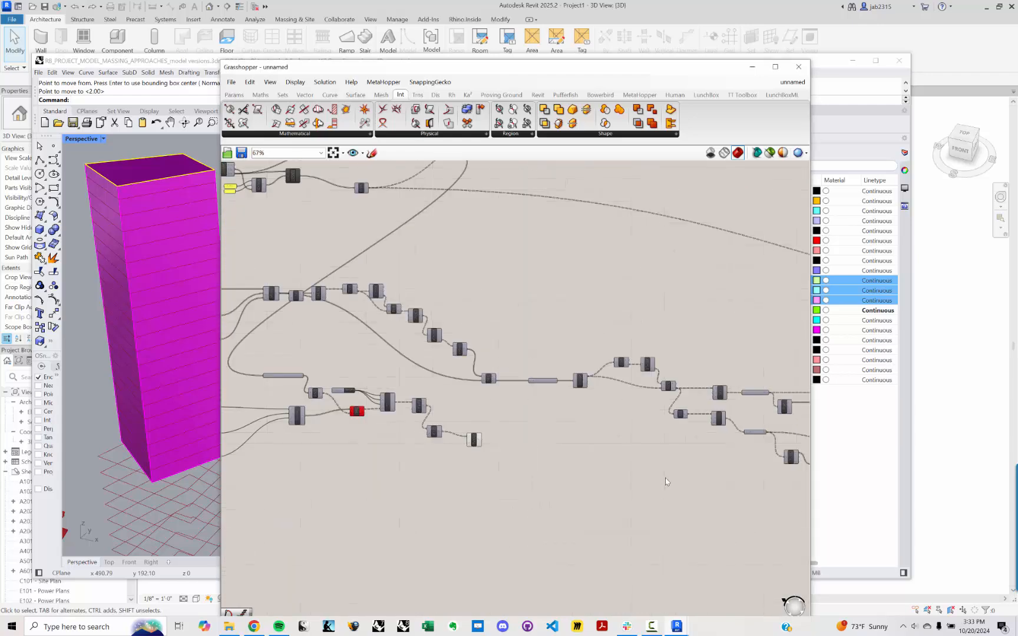
pyautogui.moveTo(682, 500); pyautogui.dragTo(449, 443, button='right')
pyautogui.doubleClick(449, 447)
pyautogui.write('add flo')
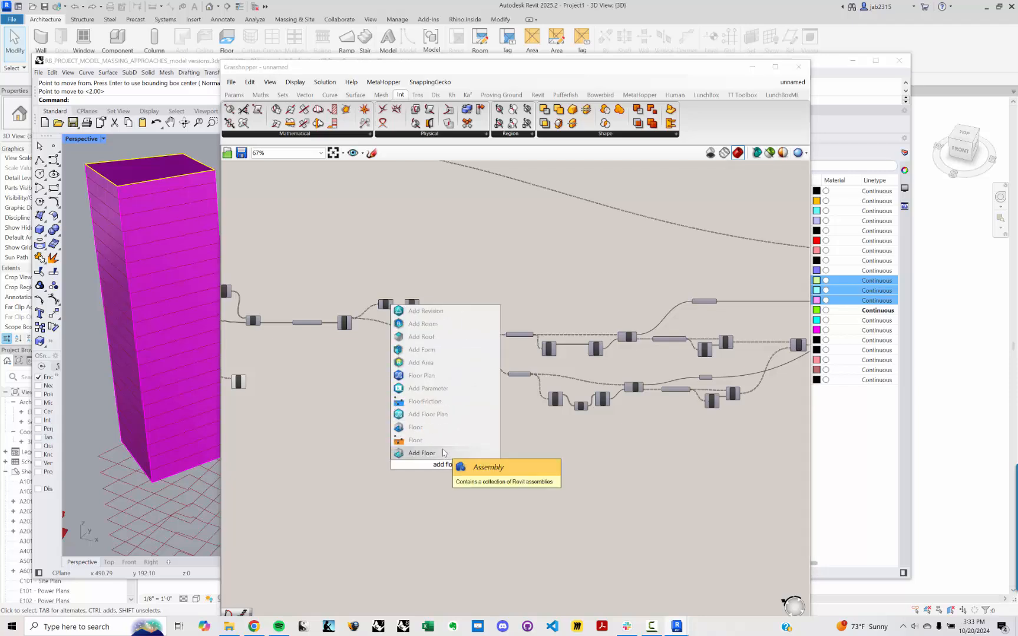
pyautogui.press('Return')
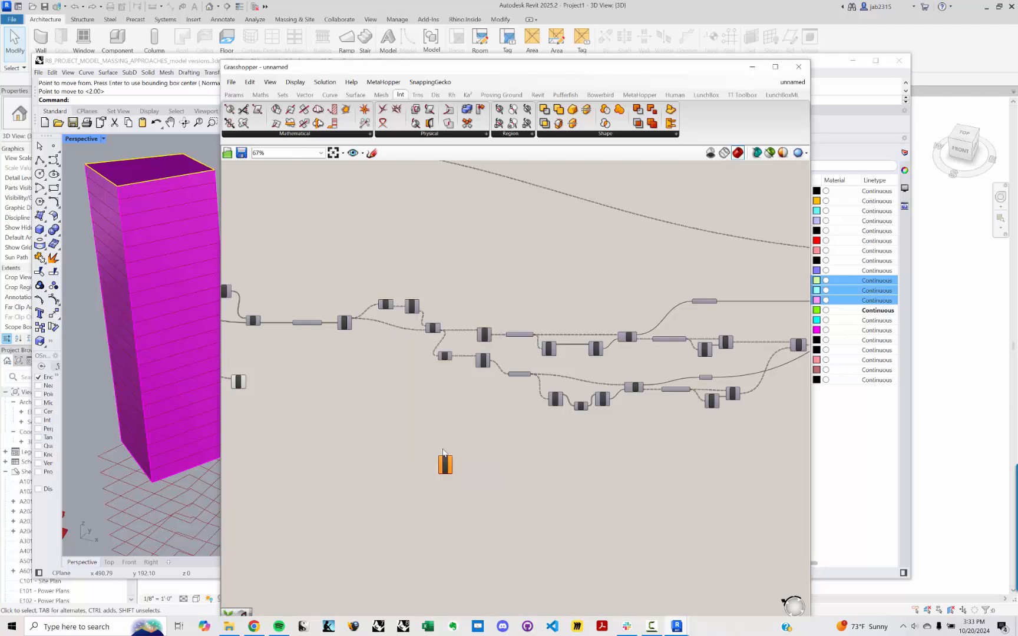
# Move the Add Floor component beside the Region Union and wire the union result into its Boundary input.
pyautogui.moveTo(430, 451); pyautogui.dragTo(671, 458, button='right')
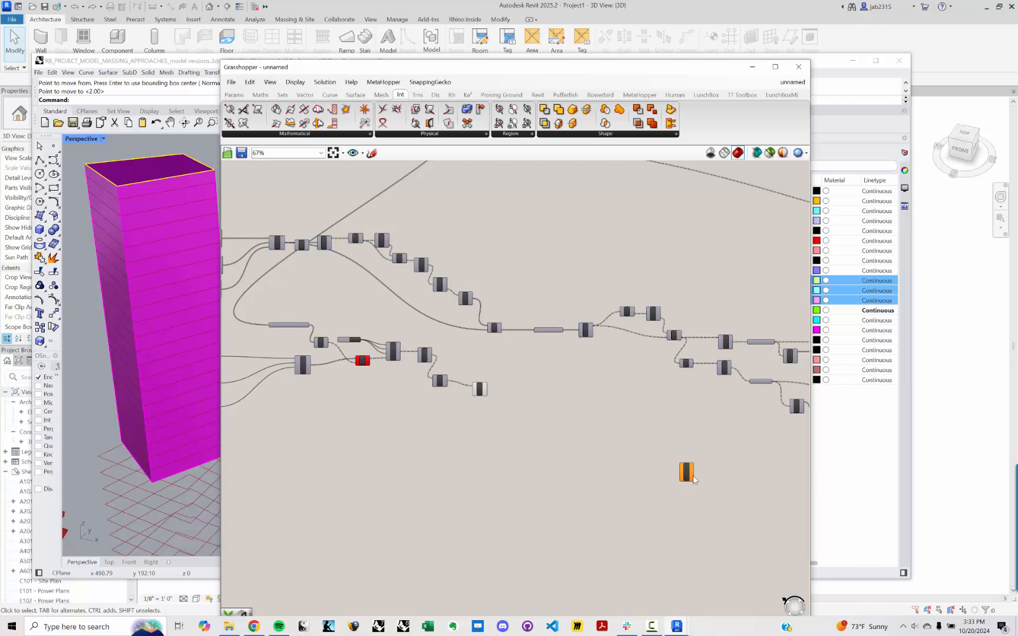
pyautogui.moveTo(687, 474); pyautogui.dragTo(562, 421)
pyautogui.scroll(4, 478, 389)
pyautogui.click(524, 395)
pyautogui.scroll(1, 524, 395)
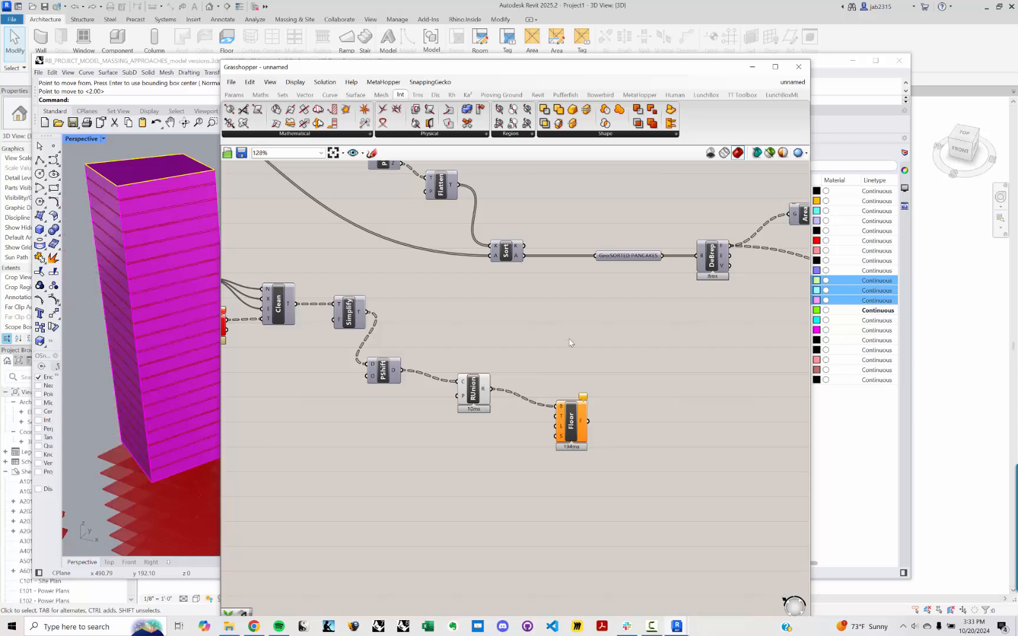
# Wire the grafted levels into the new Floor component's L input and place the component above the existing Floor component.
pyautogui.scroll(-5, 568, 337)
pyautogui.moveTo(571, 333); pyautogui.dragTo(529, 350, button='right')
pyautogui.moveTo(441, 404); pyautogui.dragTo(518, 444)
pyautogui.scroll(2, 387, 300)
pyautogui.scroll(3, 386, 301)
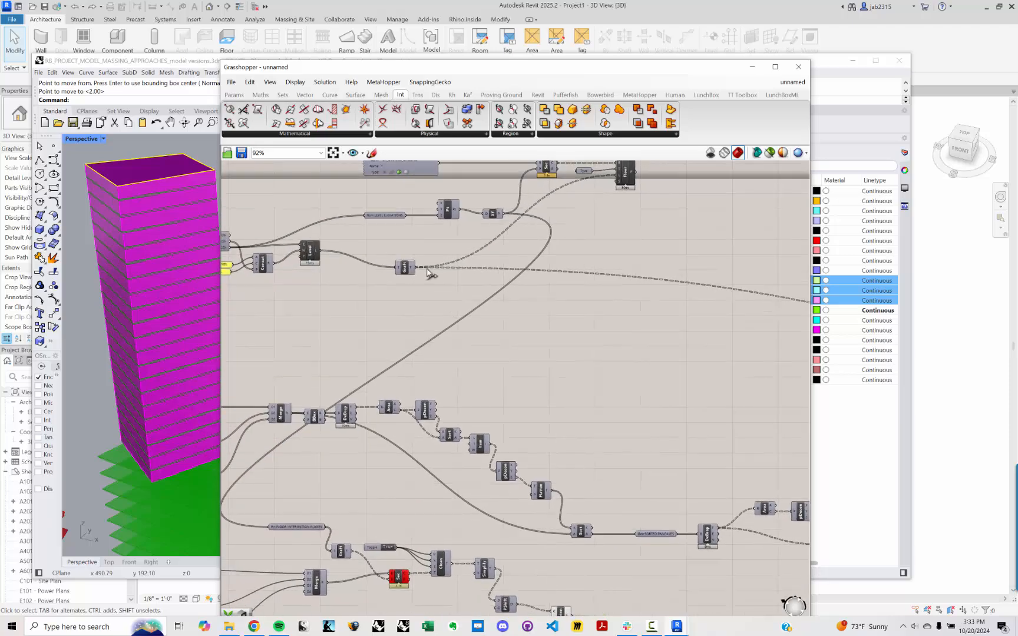
pyautogui.scroll(-5, 428, 269)
pyautogui.moveTo(427, 269); pyautogui.dragTo(531, 210)
pyautogui.scroll(7, 554, 398)
pyautogui.scroll(-5, 532, 360)
pyautogui.moveTo(531, 211); pyautogui.dragTo(519, 398, button='right')
pyautogui.moveTo(519, 399); pyautogui.dragTo(538, 258)
# Duplicate the existing floor Type parameter and wire the copy into the new Floor component's T input.
pyautogui.click(528, 277)
pyautogui.scroll(5, 528, 276)
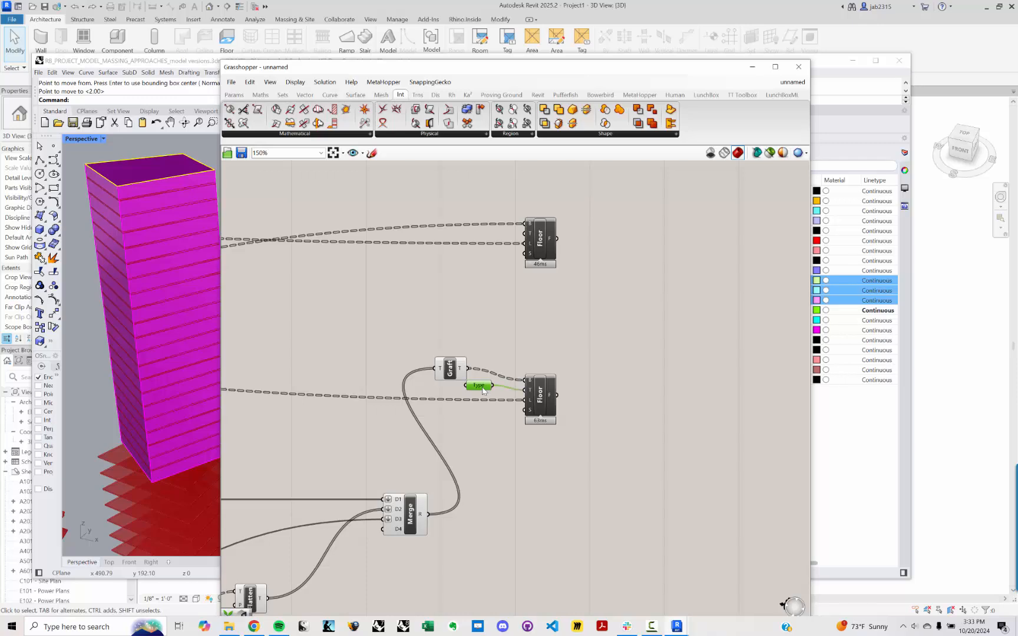
pyautogui.hotkey('ctrl', 'v')
pyautogui.moveTo(484, 390); pyautogui.dragTo(496, 230)
pyautogui.scroll(2, 496, 231)
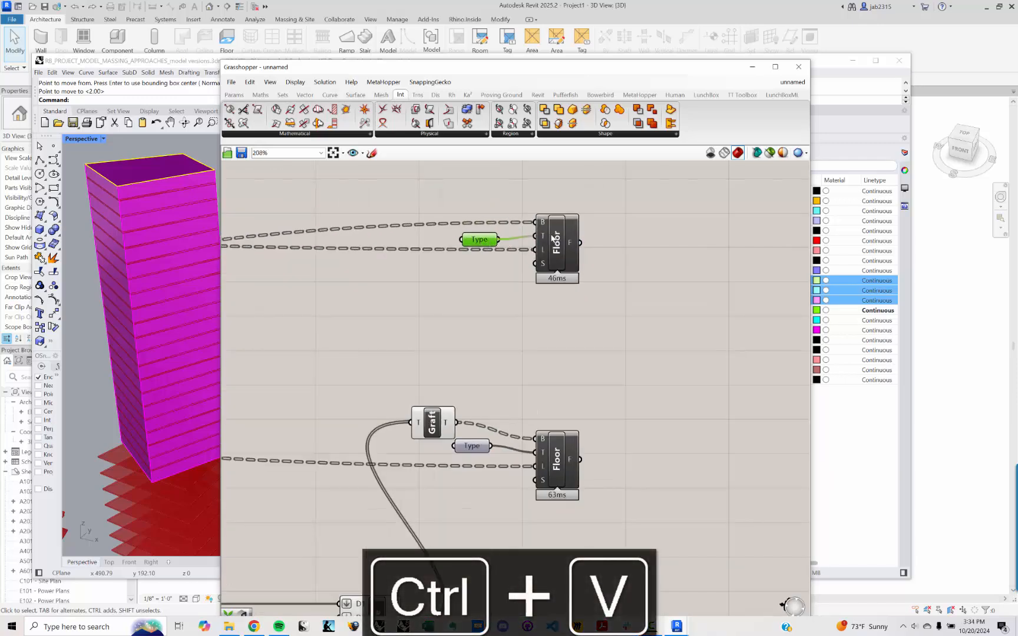
# Move the new Floor component and its Type parameter together to the free area below the existing floor branches.
pyautogui.scroll(-3, 577, 260)
pyautogui.scroll(-4, 633, 288)
pyautogui.moveTo(636, 289); pyautogui.dragTo(582, 435)
pyautogui.scroll(-4, 544, 227)
pyautogui.moveTo(364, 386); pyautogui.dragTo(576, 346, button='right')
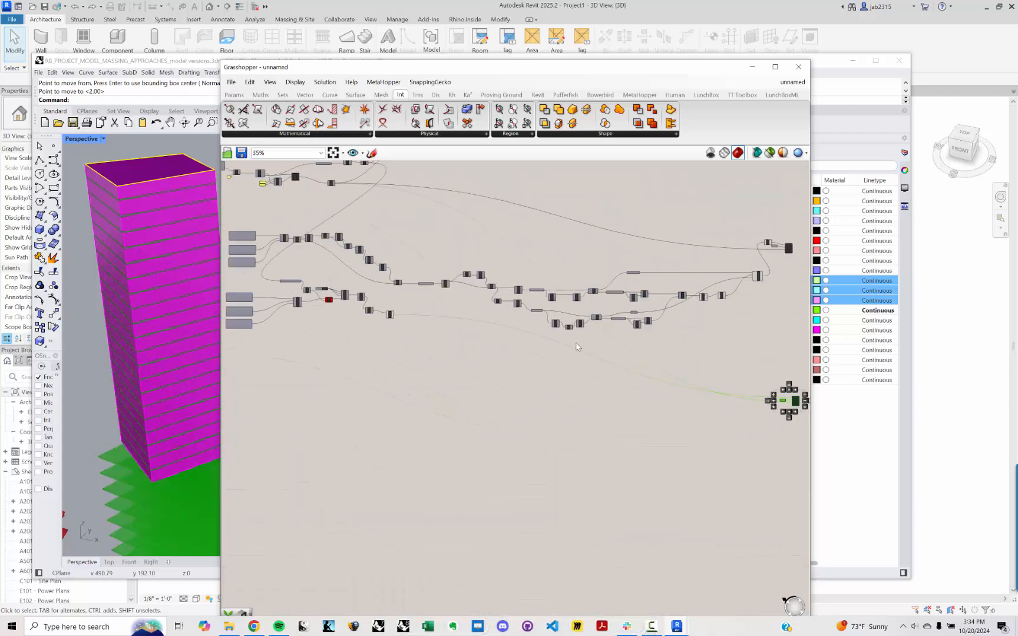
# Move the lowest branch's geometry parameters and outline components down, clear of the middle branch, and realign its Floor and Type components with them.
pyautogui.moveTo(360, 284); pyautogui.dragTo(348, 275, button='right')
pyautogui.moveTo(349, 274); pyautogui.dragTo(533, 485)
pyautogui.moveTo(686, 422); pyautogui.dragTo(665, 355, button='right')
pyautogui.moveTo(643, 295); pyautogui.dragTo(712, 365)
pyautogui.click(695, 365)
pyautogui.scroll(-4, 678, 400)
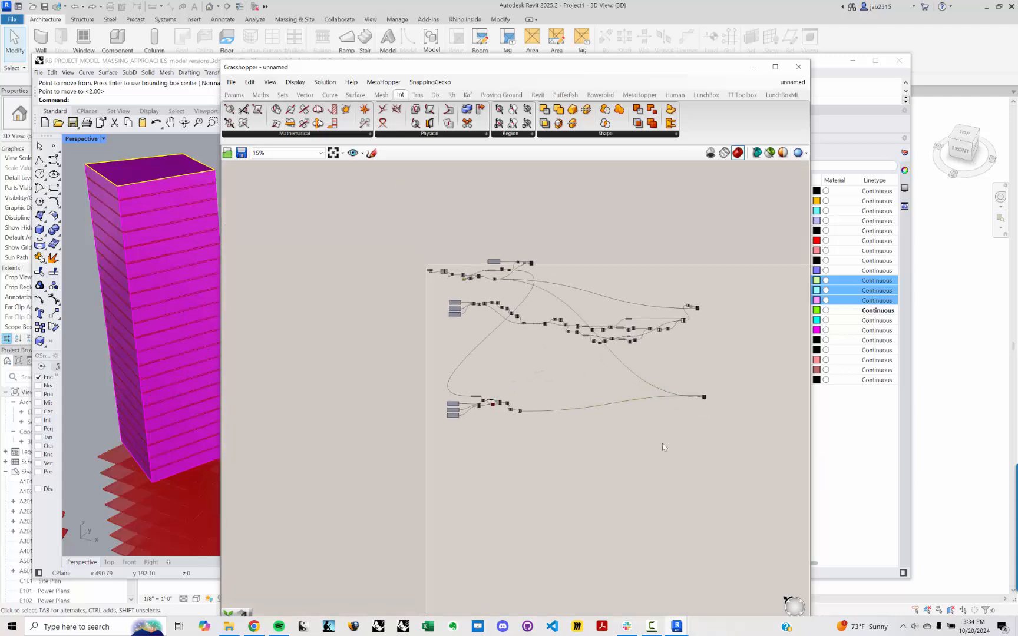
# Move the uppermost branch's Floor component far along its row to line up with the Floor components of the other two branches.
pyautogui.scroll(2, 537, 269)
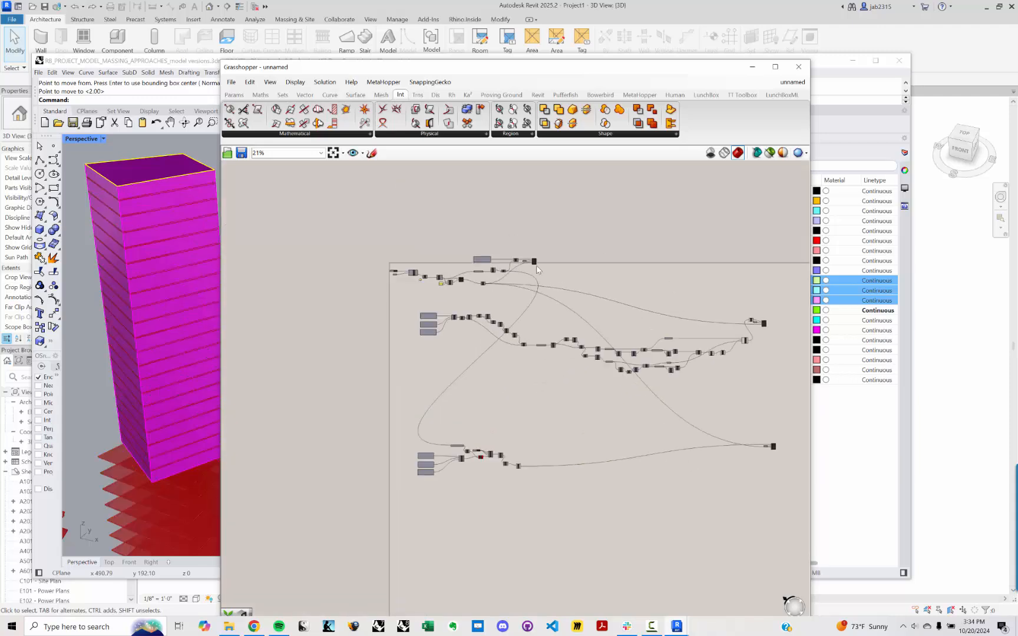
pyautogui.moveTo(641, 271); pyautogui.dragTo(765, 261)
pyautogui.click(726, 250)
pyautogui.moveTo(726, 250); pyautogui.dragTo(650, 265, button='right')
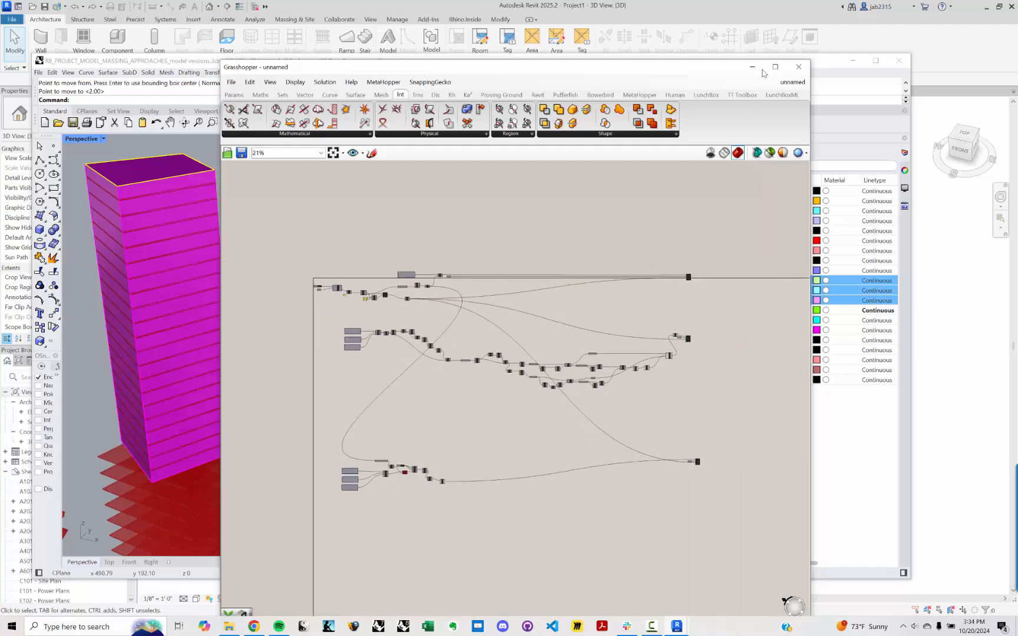
# Minimise Grasshopper and Rhino, and examine the generated floors of the three towers in Revit's 3D view, especially the outlines on the lower levels.
pyautogui.click(752, 69)
pyautogui.click(852, 61)
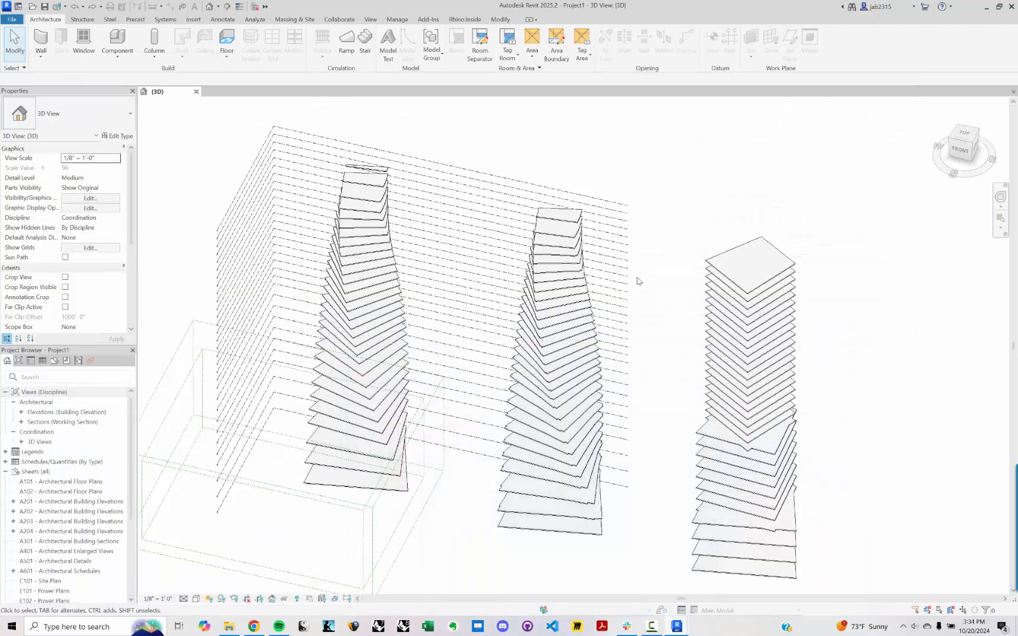
pyautogui.keyDown('shift'); pyautogui.moveTo(677, 347); pyautogui.dragTo(679, 376, button='middle'); pyautogui.keyUp('shift')
pyautogui.scroll(5, 684, 378)
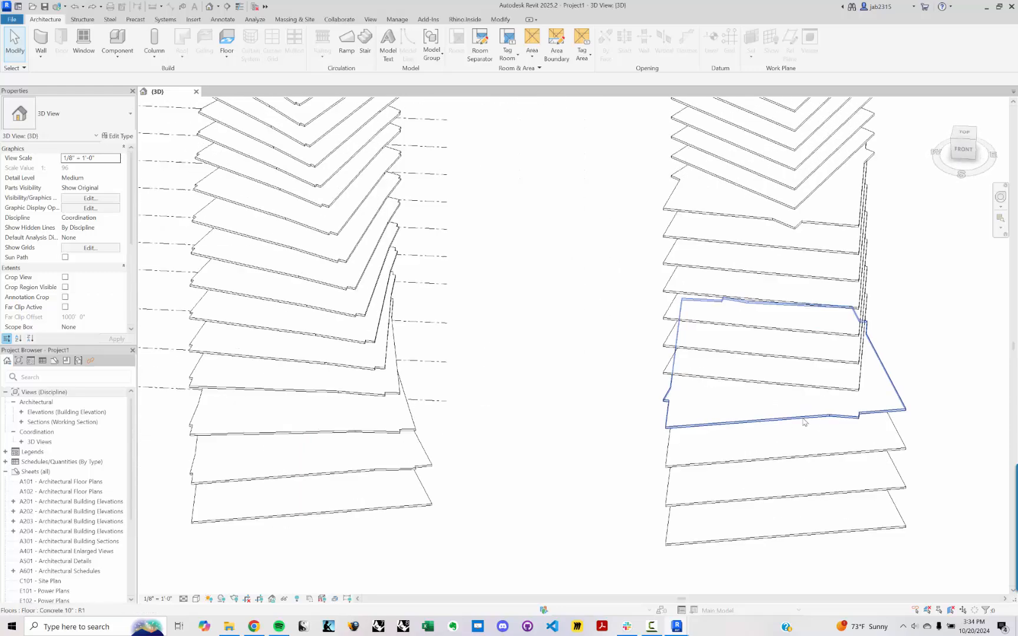
pyautogui.scroll(-8, 856, 419)
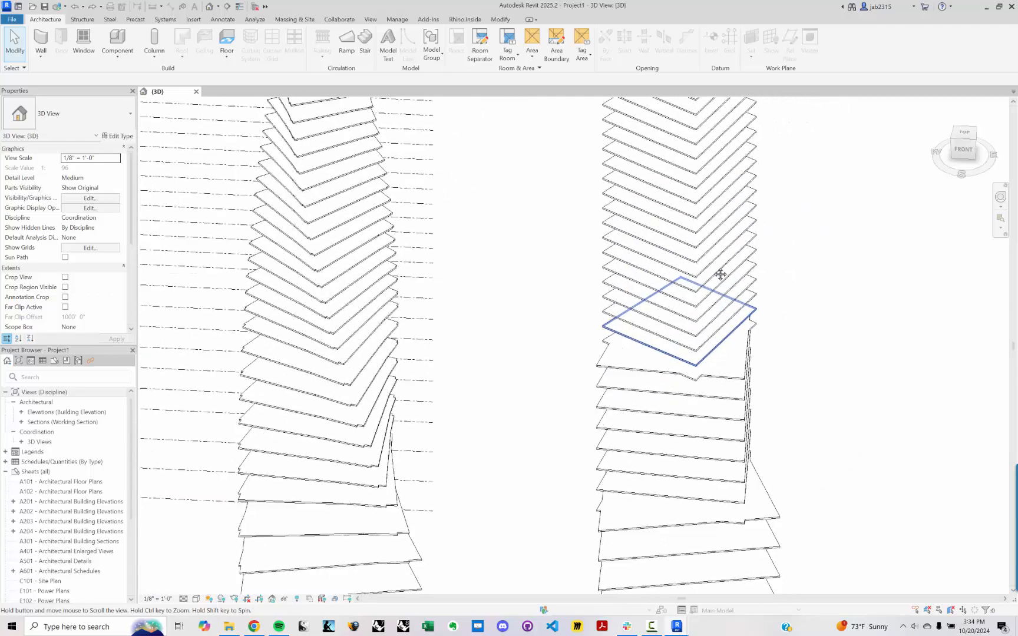
pyautogui.scroll(-5, 712, 269)
pyautogui.keyDown('shift'); pyautogui.moveTo(709, 268); pyautogui.dragTo(671, 347, button='middle'); pyautogui.keyUp('shift')
pyautogui.scroll(5, 672, 347)
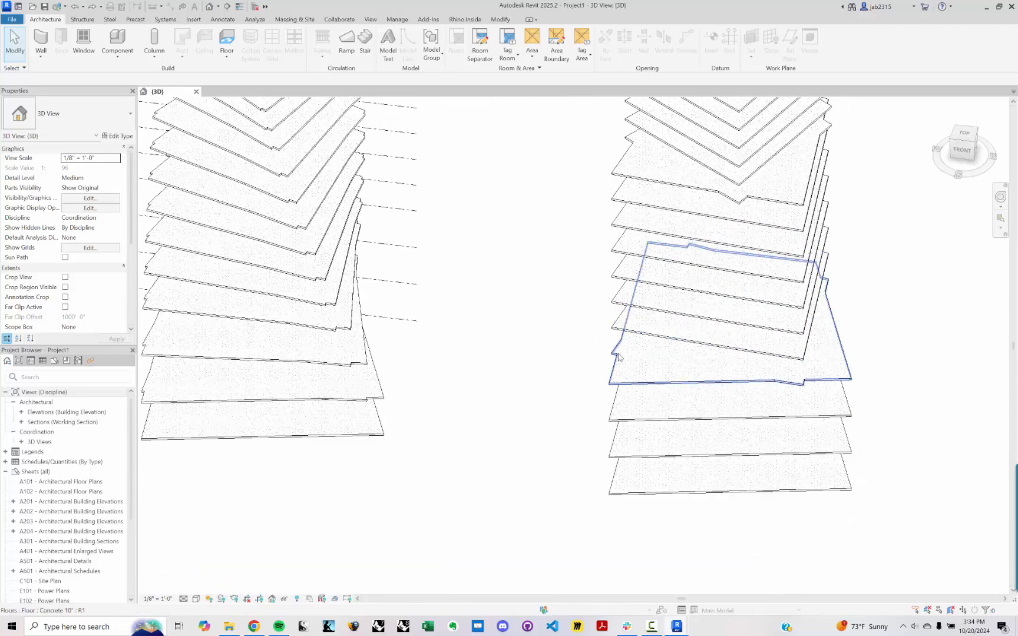
pyautogui.scroll(-3, 631, 358)
pyautogui.scroll(3, 671, 371)
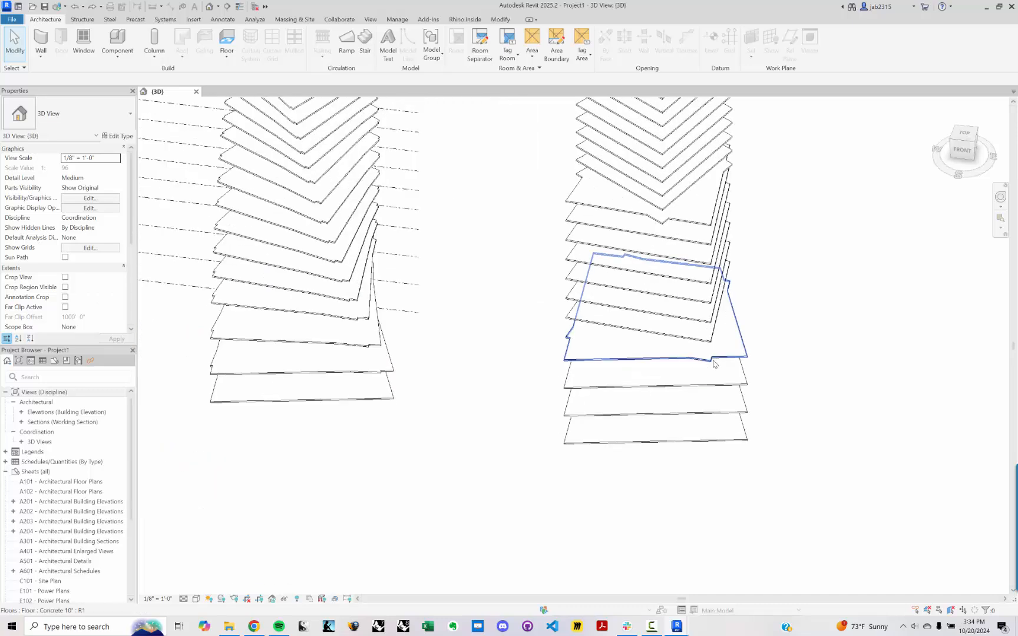
pyautogui.scroll(-3, 644, 175)
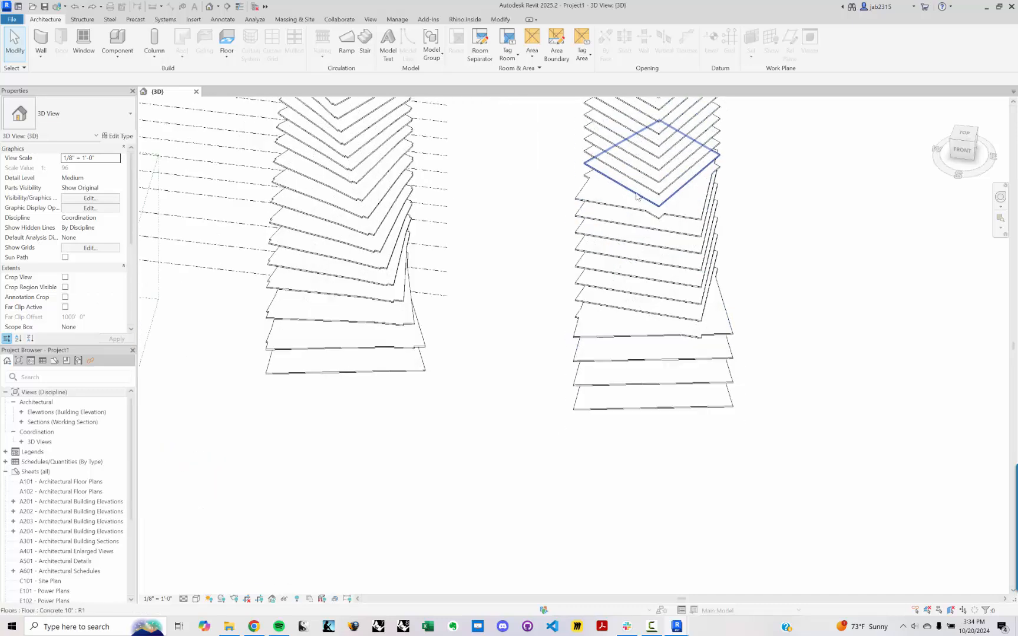
pyautogui.moveTo(644, 175); pyautogui.dragTo(536, 324, button='middle')
pyautogui.scroll(-3, 637, 380)
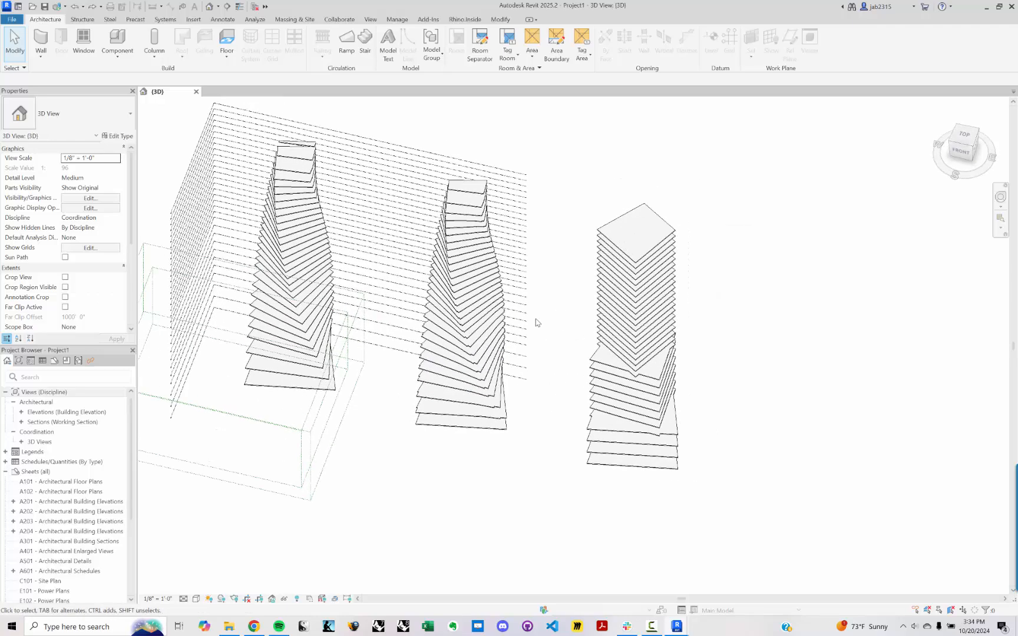
pyautogui.click(652, 627)
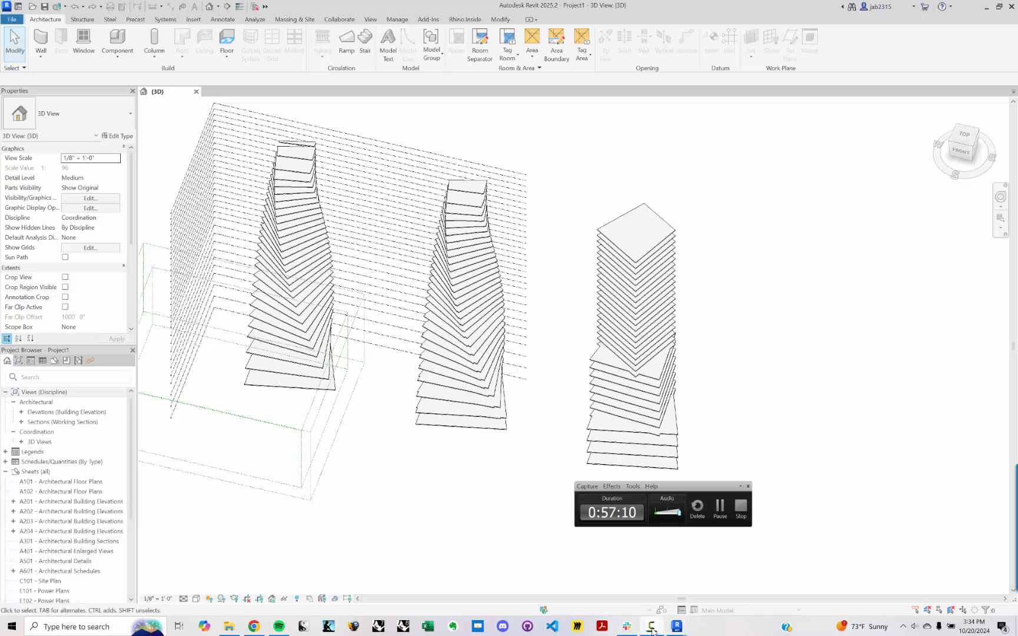